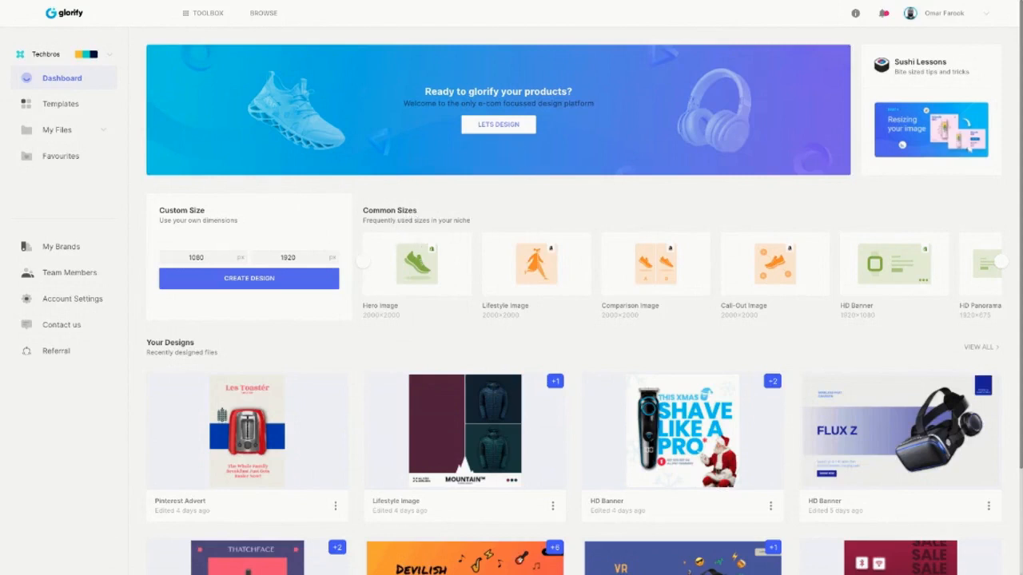
Open the image Bar%20set 2.jpg from the Glorify Team Dropbox folder in Finder.
mouse_move(82, 6)
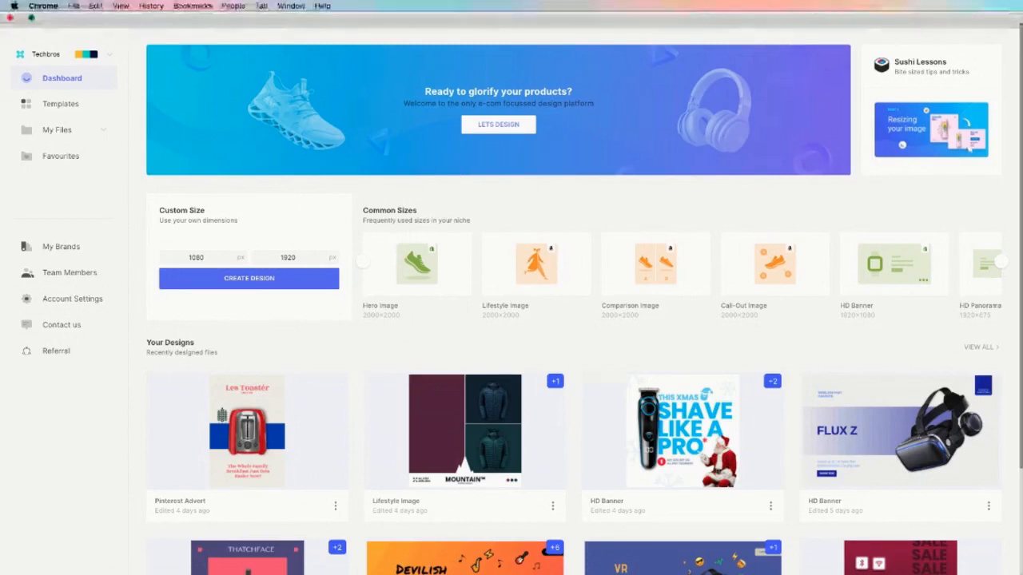
left_click(31, 17)
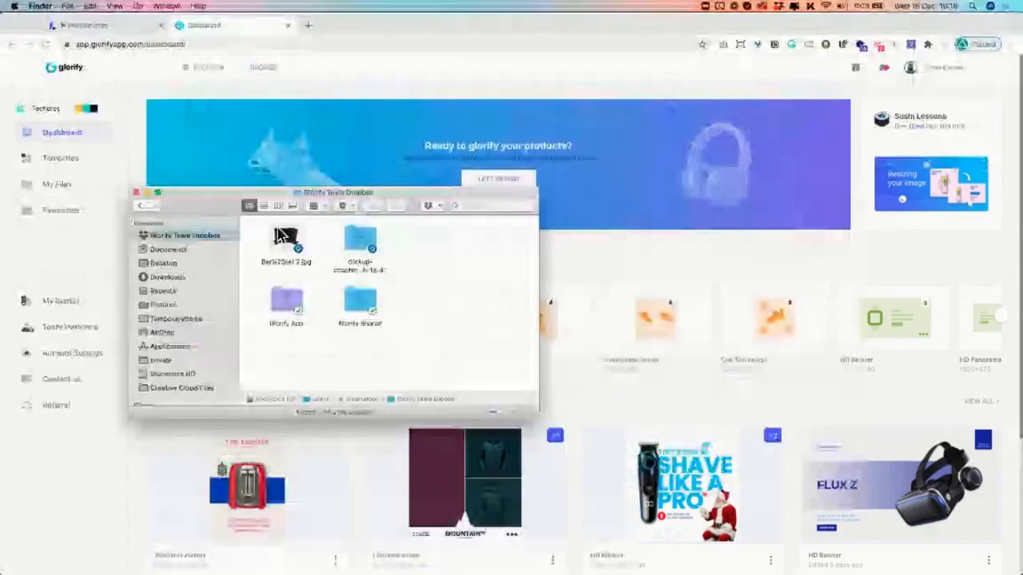
left_click(286, 239)
double_click(291, 246)
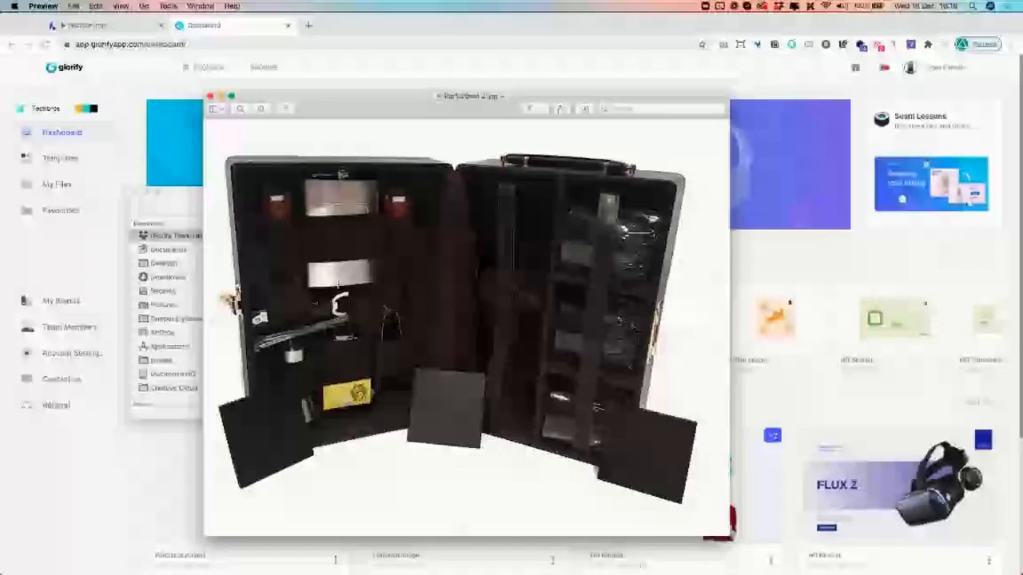
Inspect the bar set's compartments and accessories up close, and close the image preview.
scroll(552, 273, "up", 5)
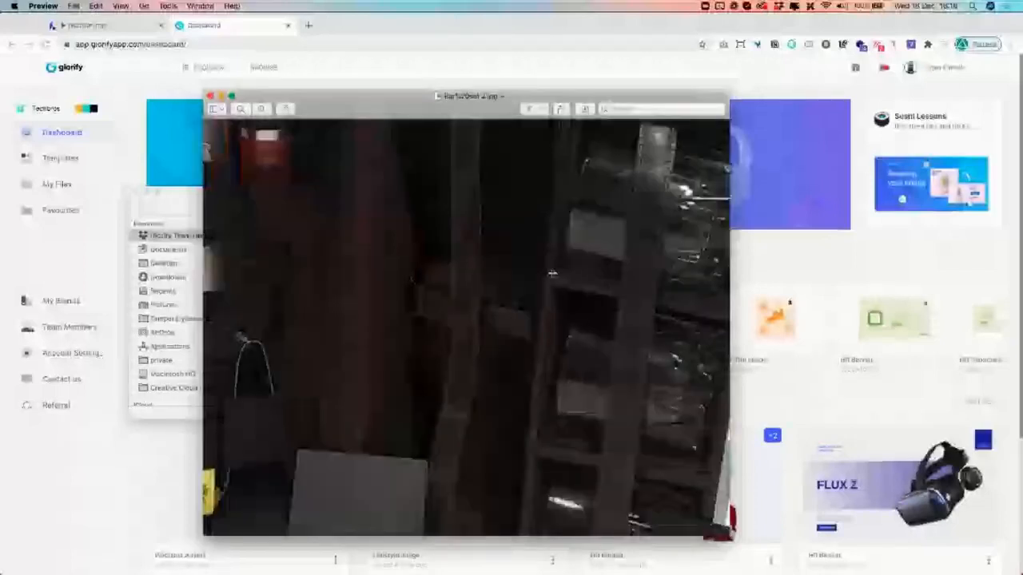
scroll(552, 273, "down", 5)
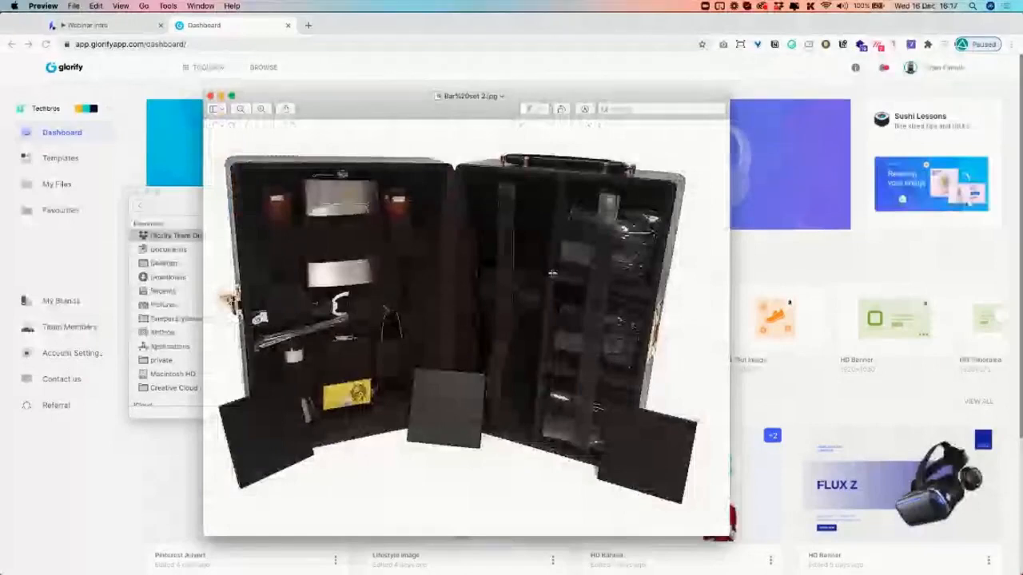
scroll(324, 234, "up", 3)
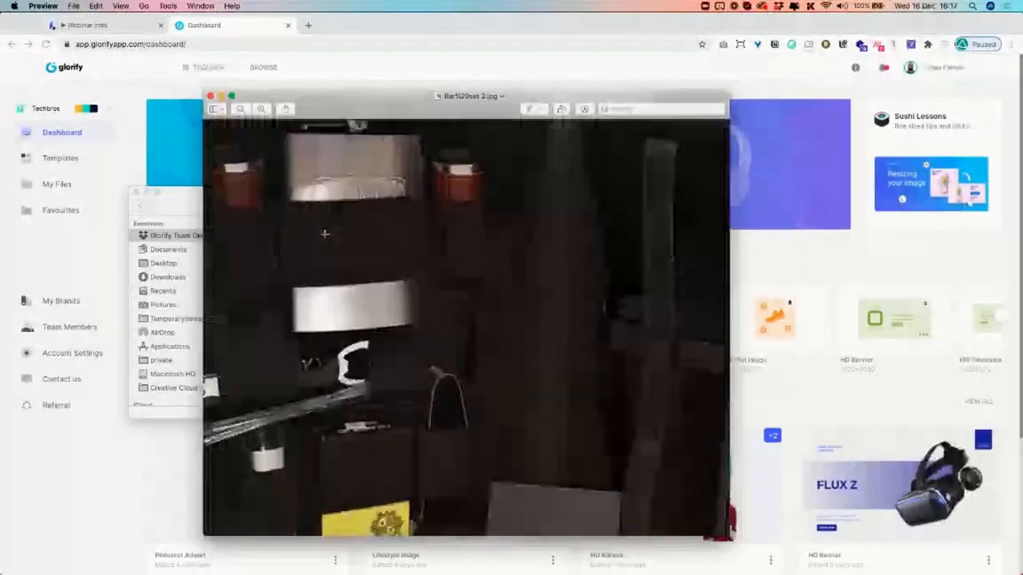
scroll(421, 227, "down", 3)
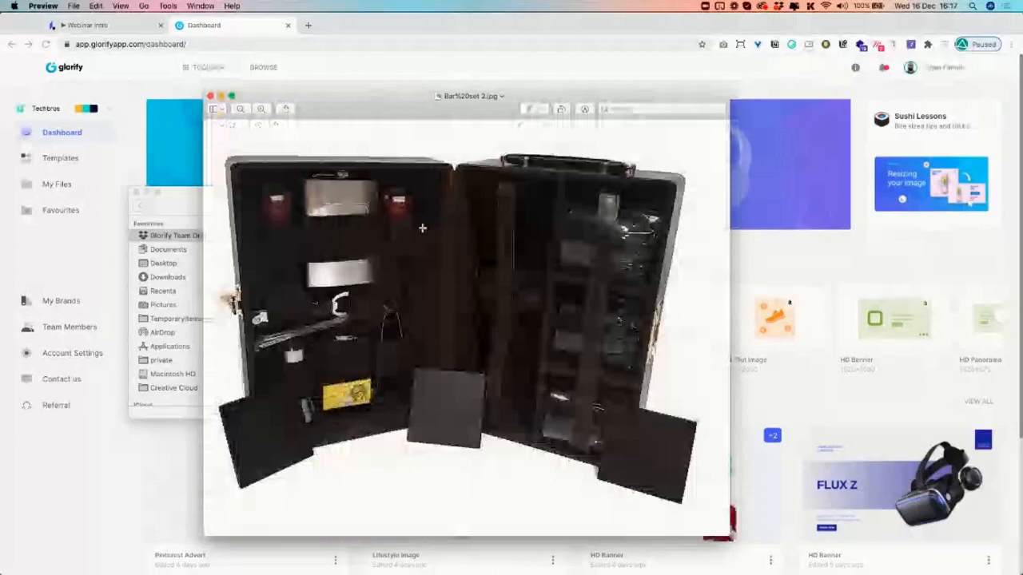
scroll(313, 322, "up", 3)
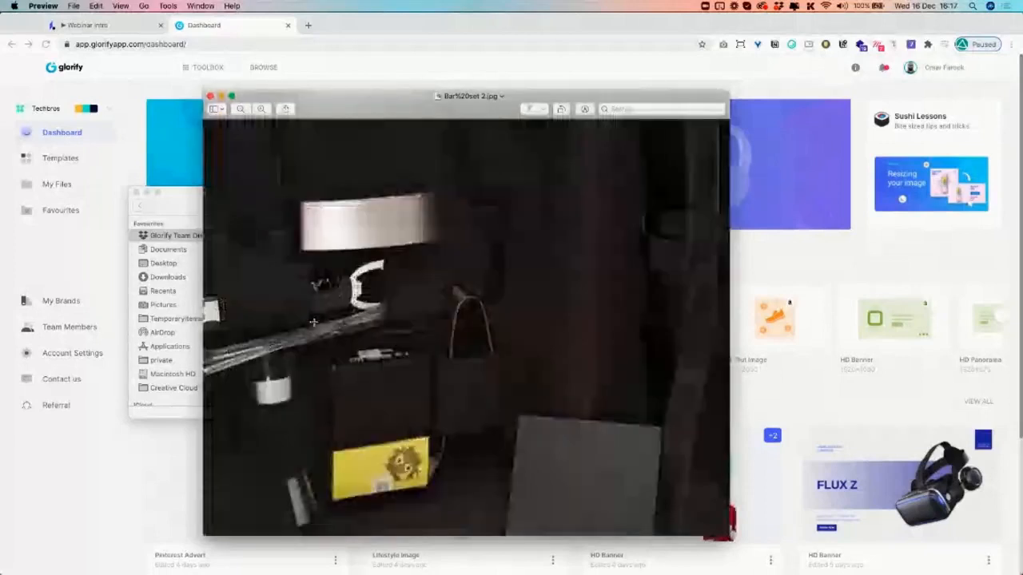
scroll(313, 322, "down", 3)
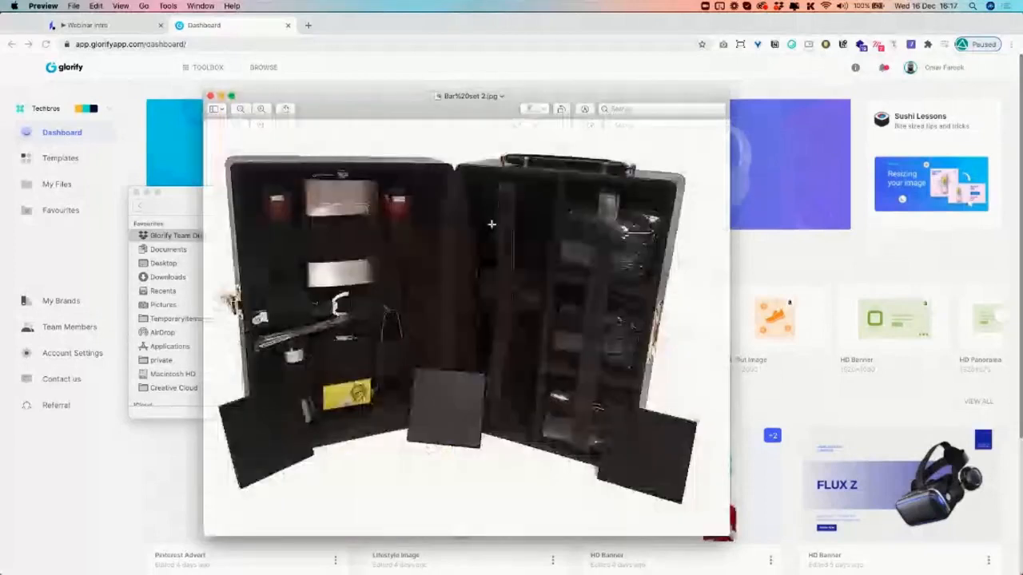
left_click(211, 96)
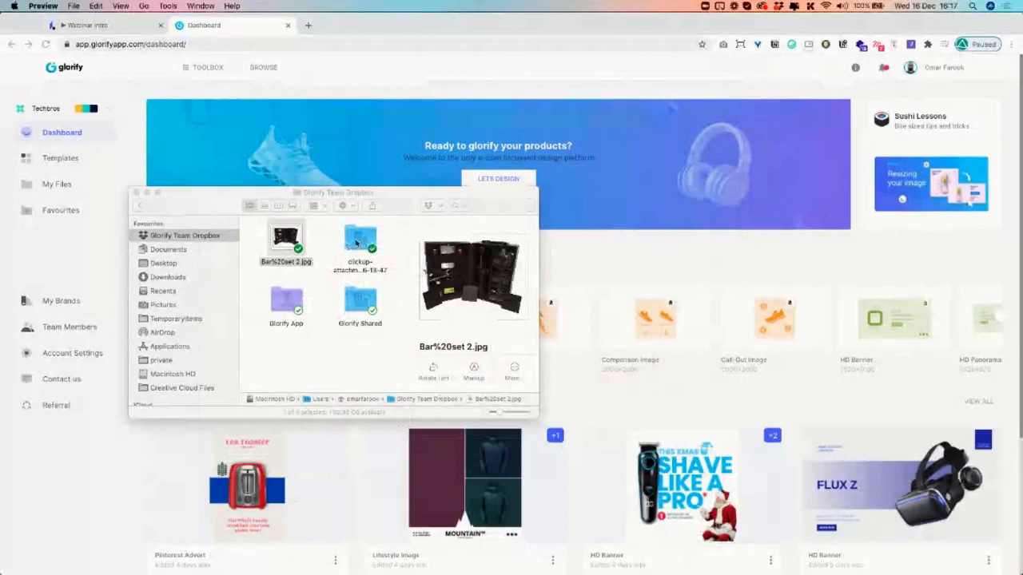
Open the clickup-attachments folder in Glorify Team Dropbox and show its images in gallery view.
left_click(359, 242)
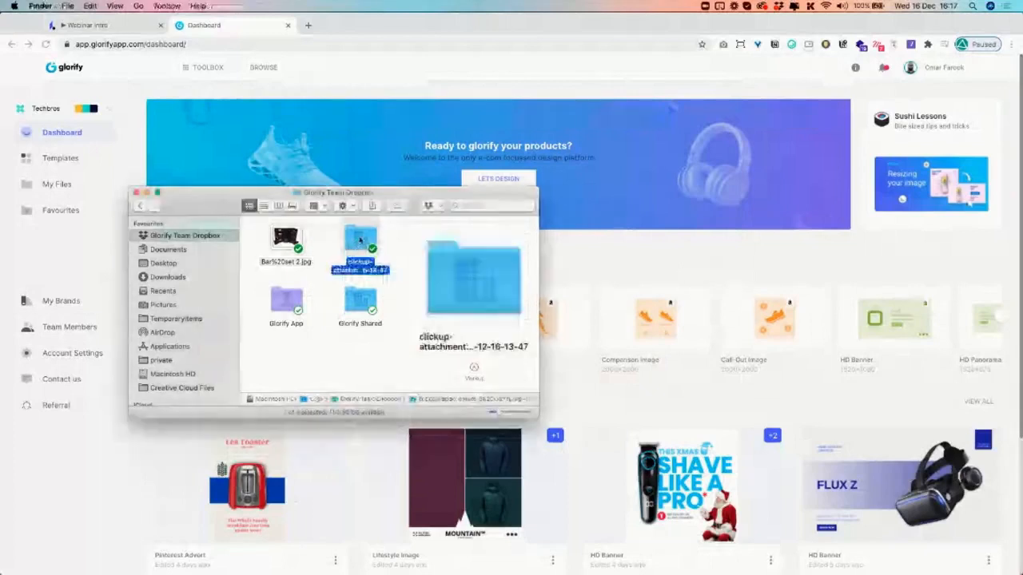
double_click(360, 241)
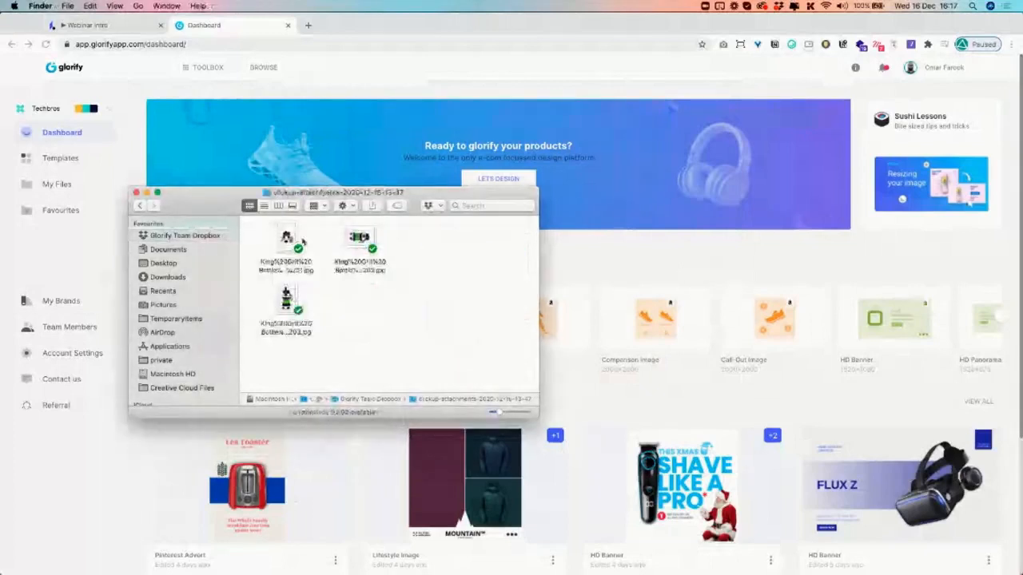
left_click(287, 244)
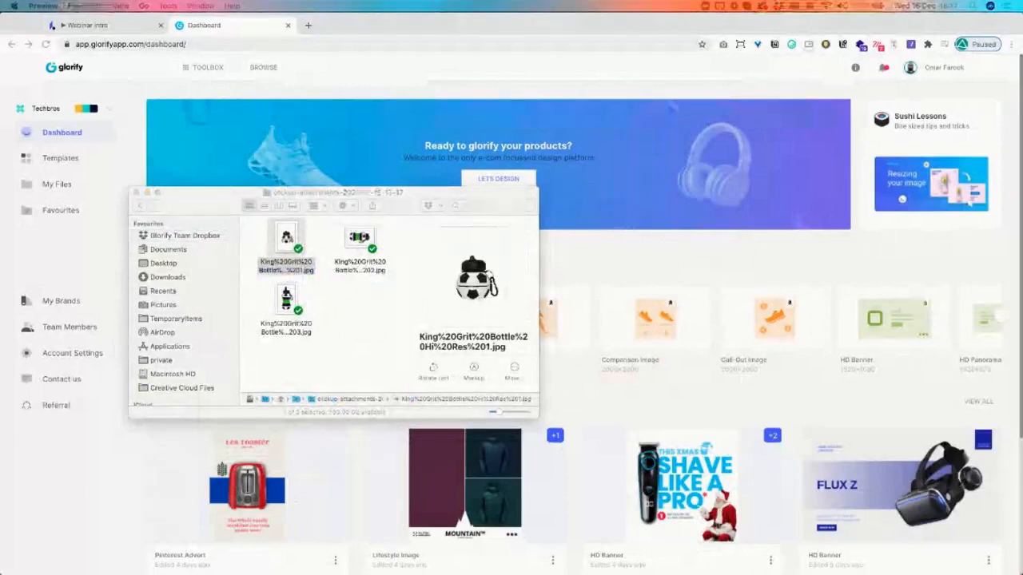
left_click(300, 193)
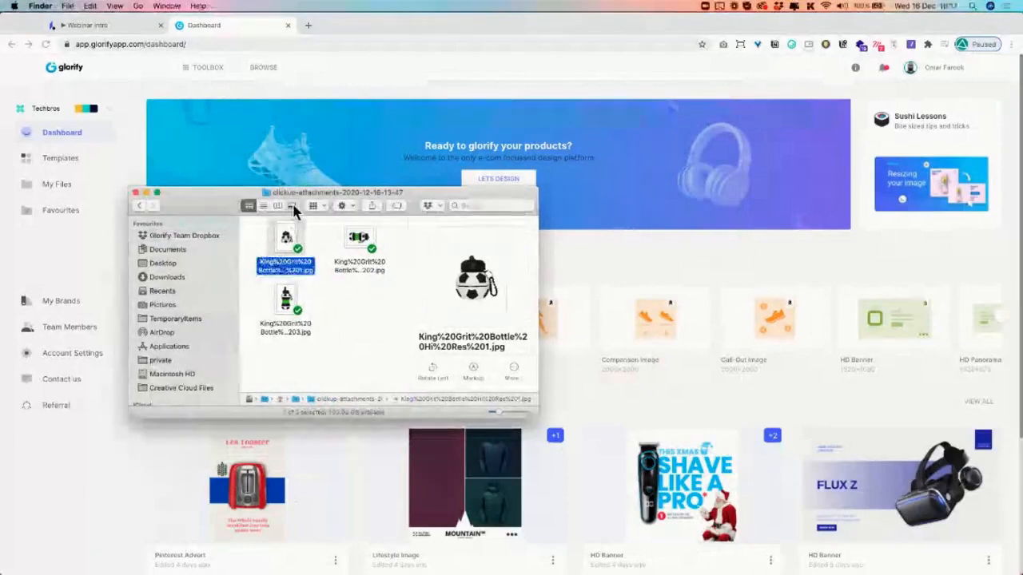
left_click(292, 206)
Compare the three King Grit Bottle product images, and put the Finder window away.
left_click(288, 373)
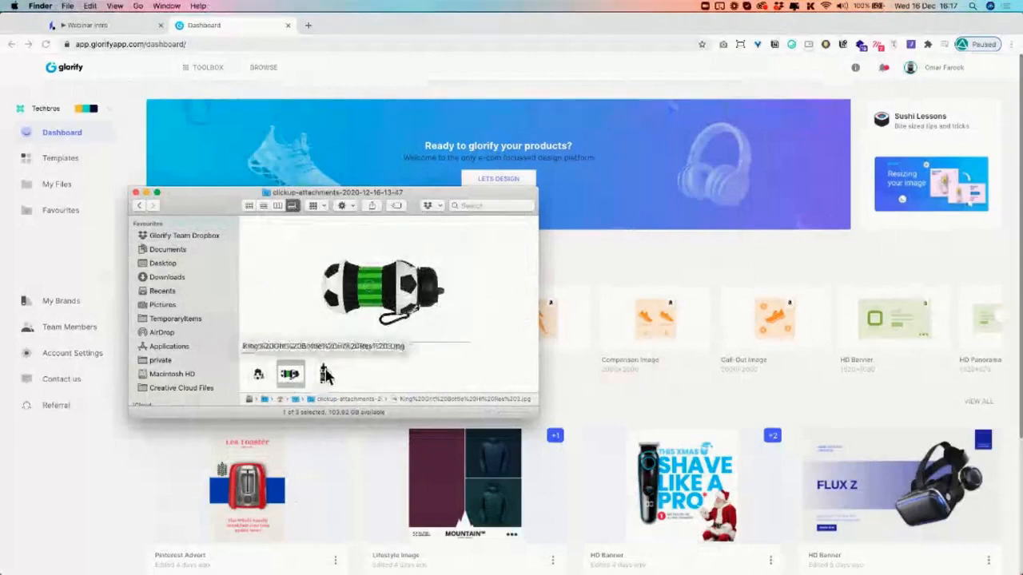
left_click(324, 374)
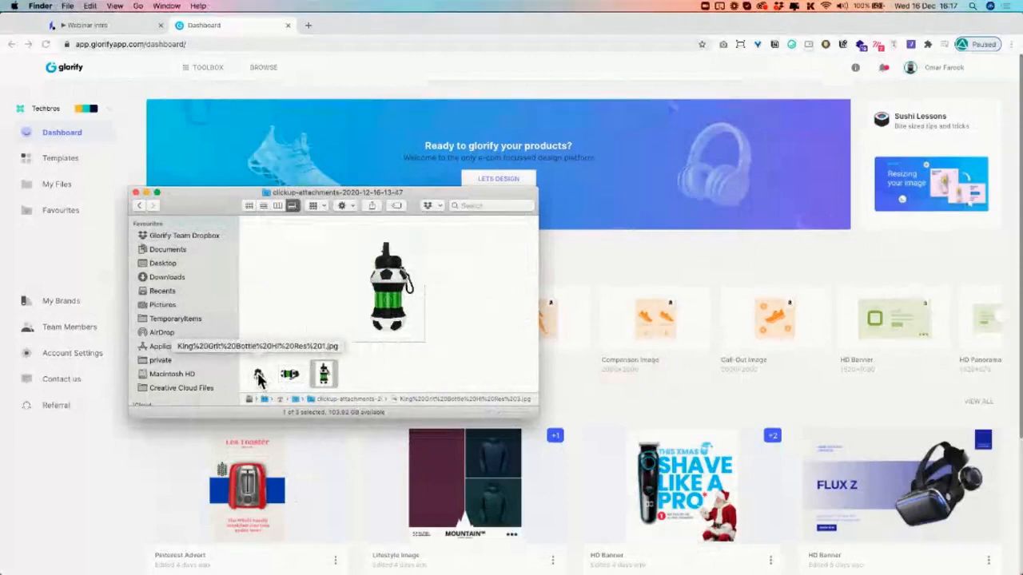
left_click(258, 376)
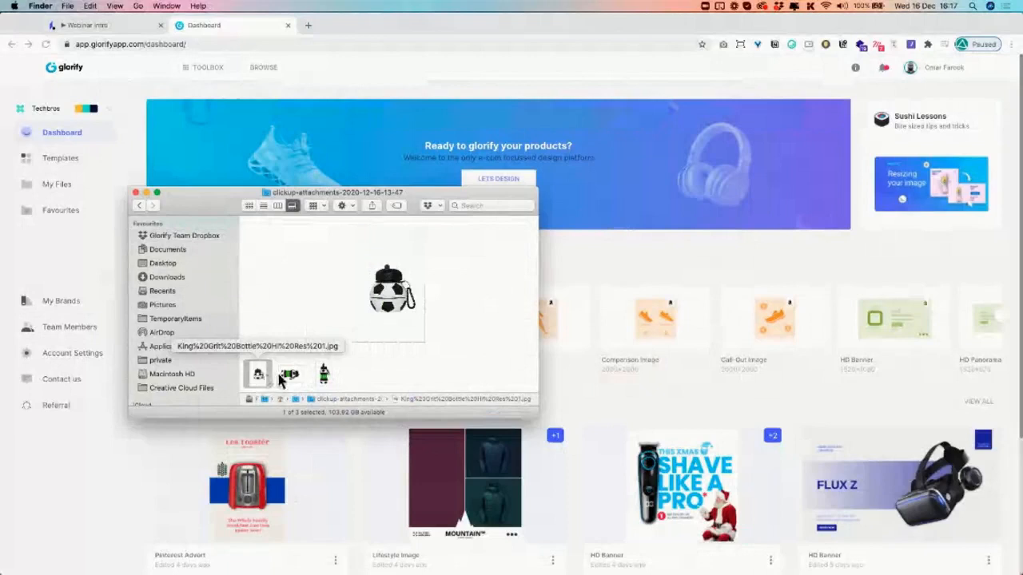
left_click(299, 371)
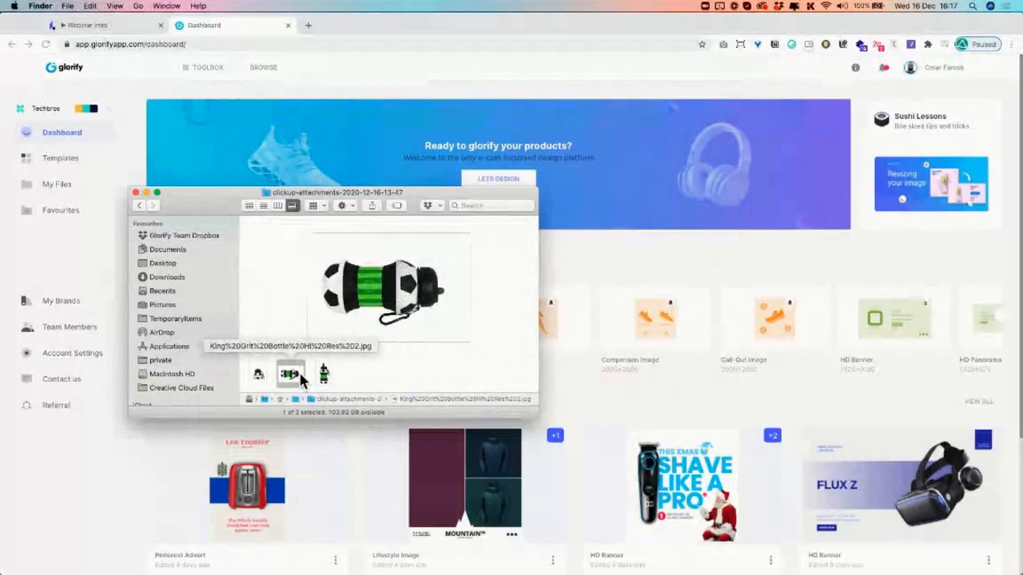
left_click(323, 375)
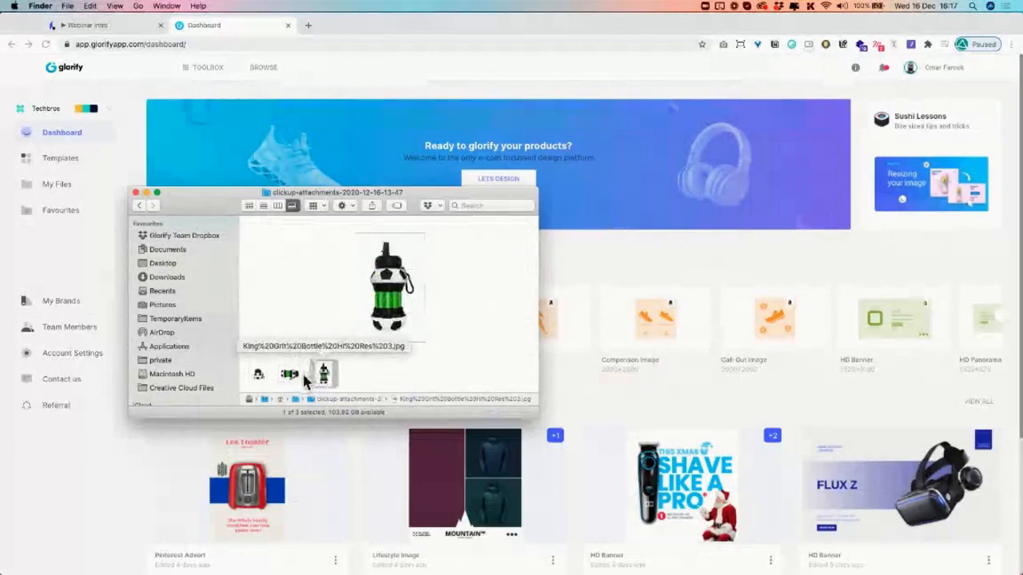
left_click(290, 375)
left_click(262, 379)
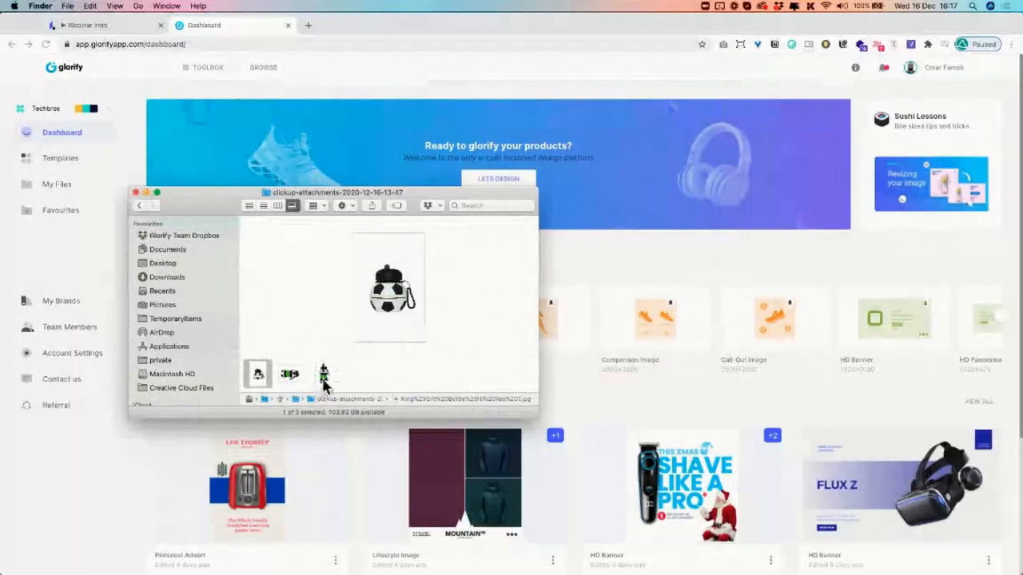
left_click(146, 193)
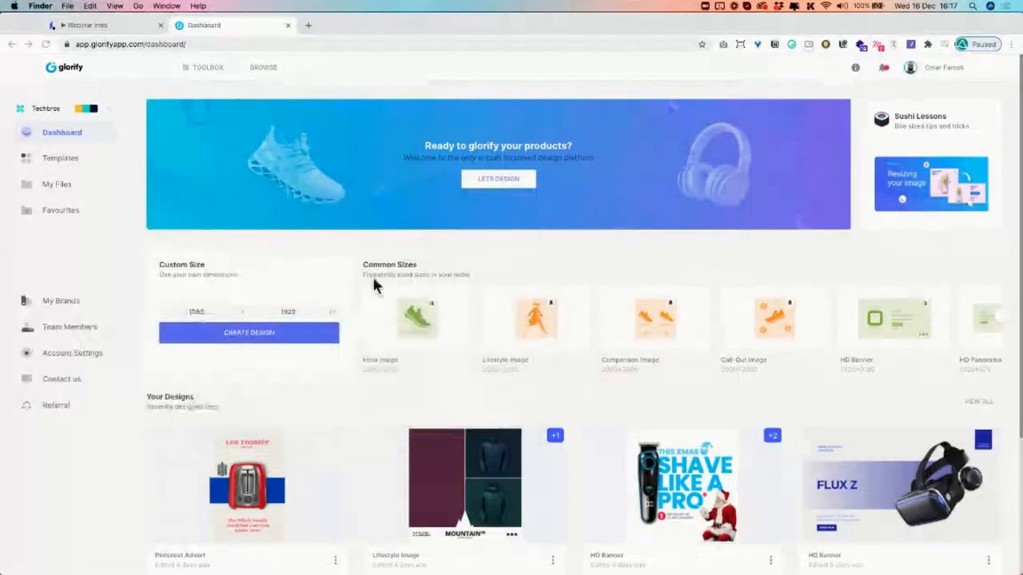
Switch back to Chrome, reload the Glorify dashboard and log out of the current account.
left_click(452, 393)
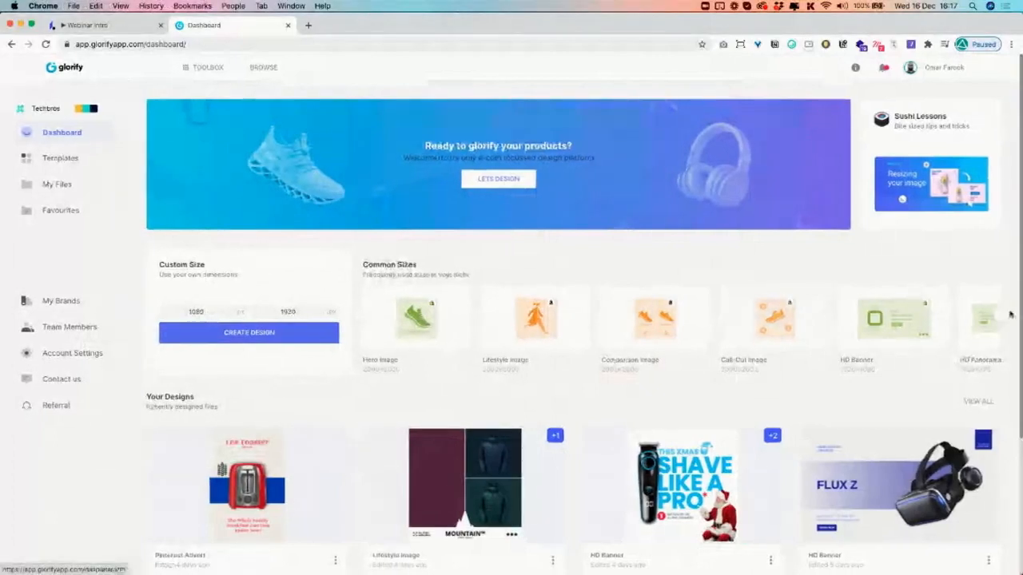
left_click(1009, 318)
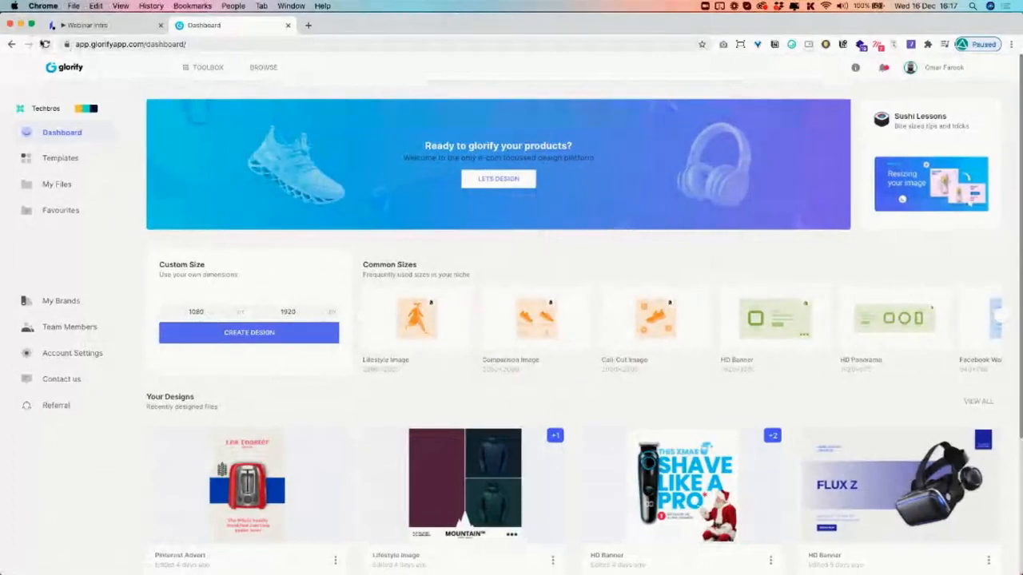
left_click(61, 69)
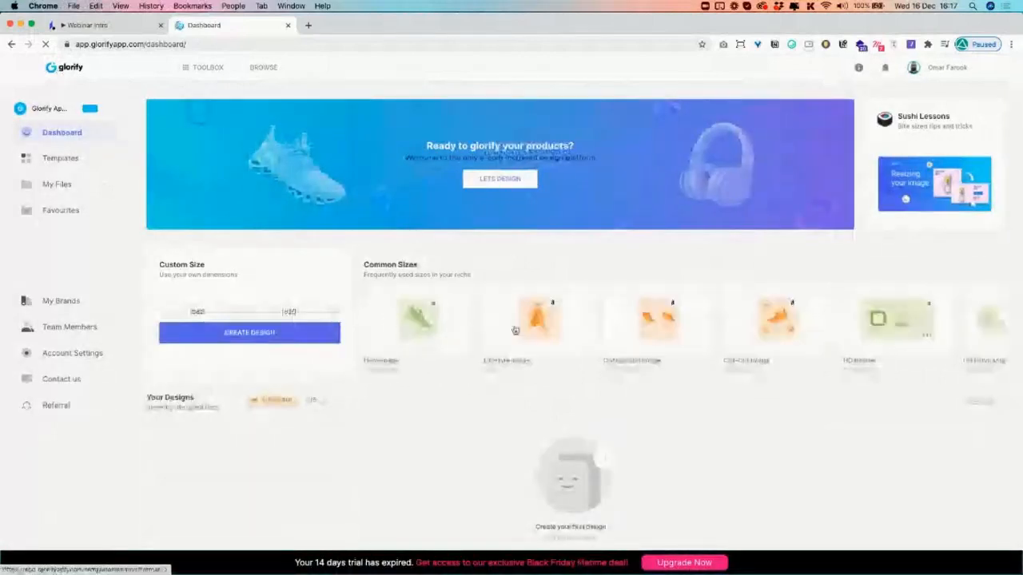
left_click(63, 110)
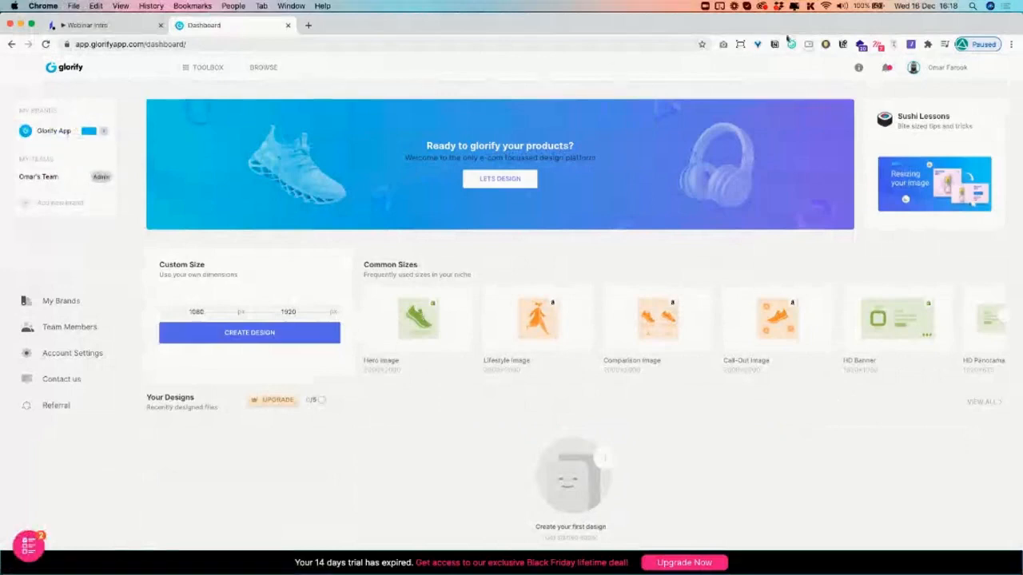
left_click(927, 69)
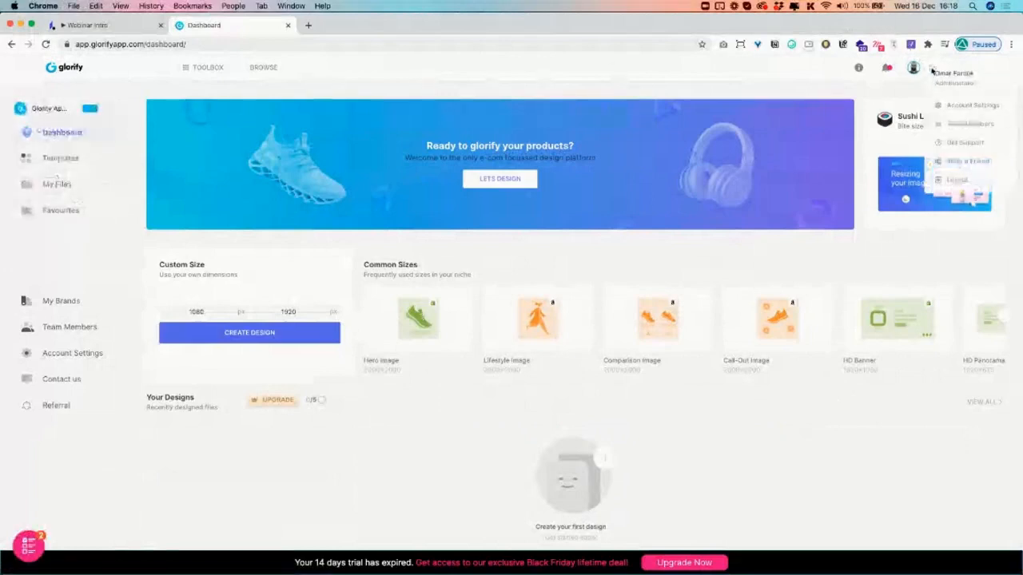
left_click(952, 183)
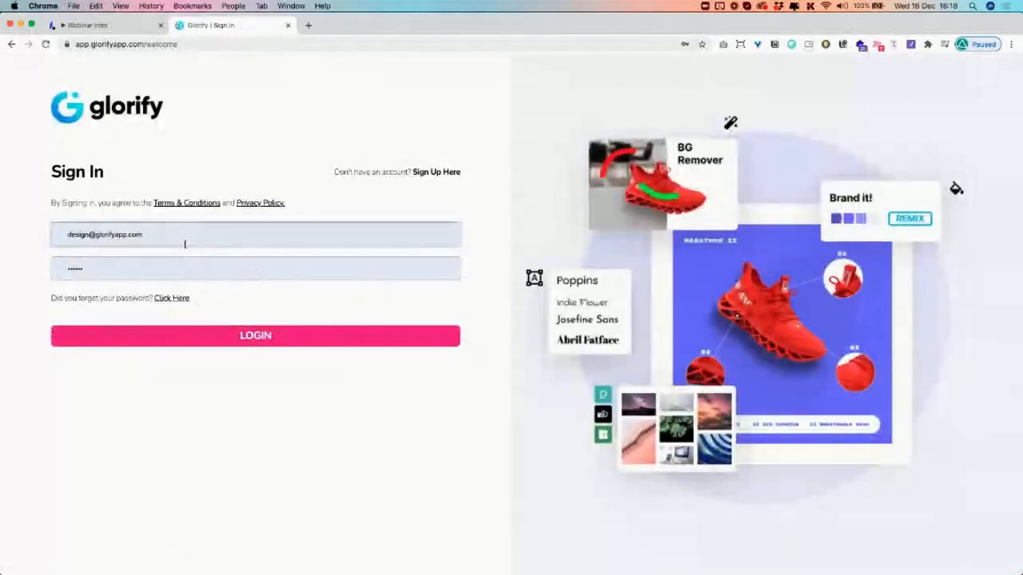
Sign in to Glorify with the other saved account's e-mail and password.
left_click(185, 242)
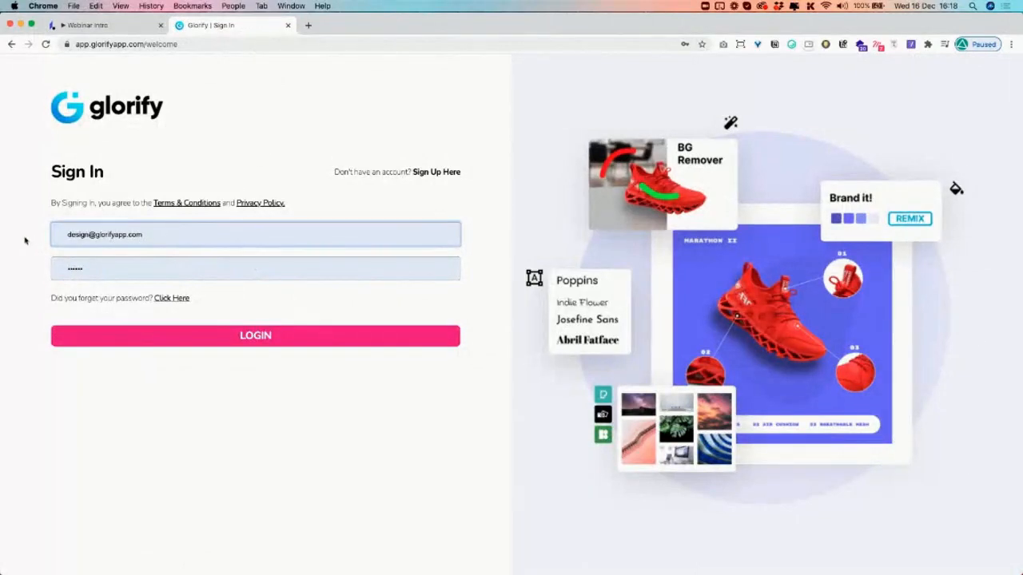
left_click(45, 44)
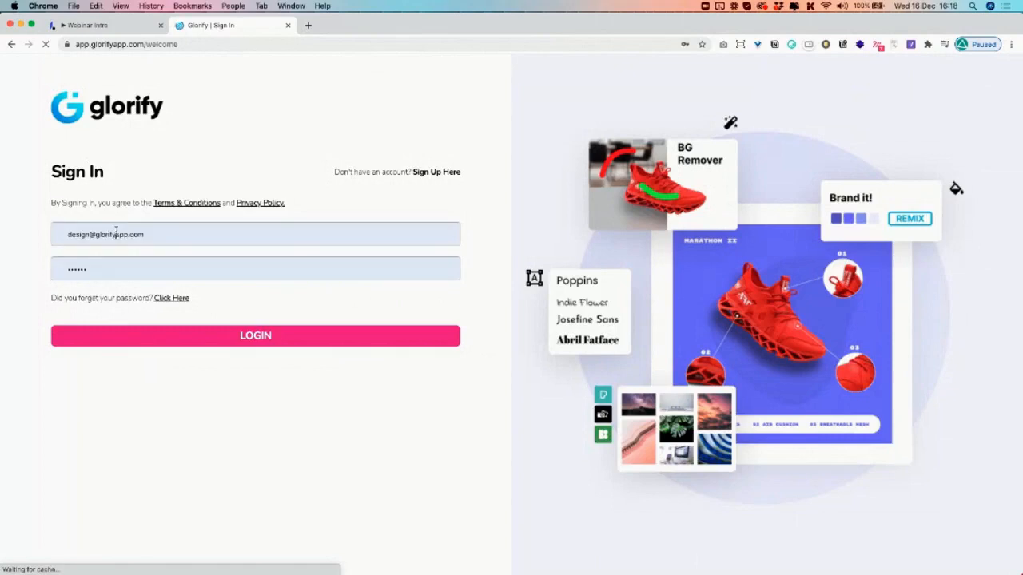
left_click(115, 232)
left_click(124, 292)
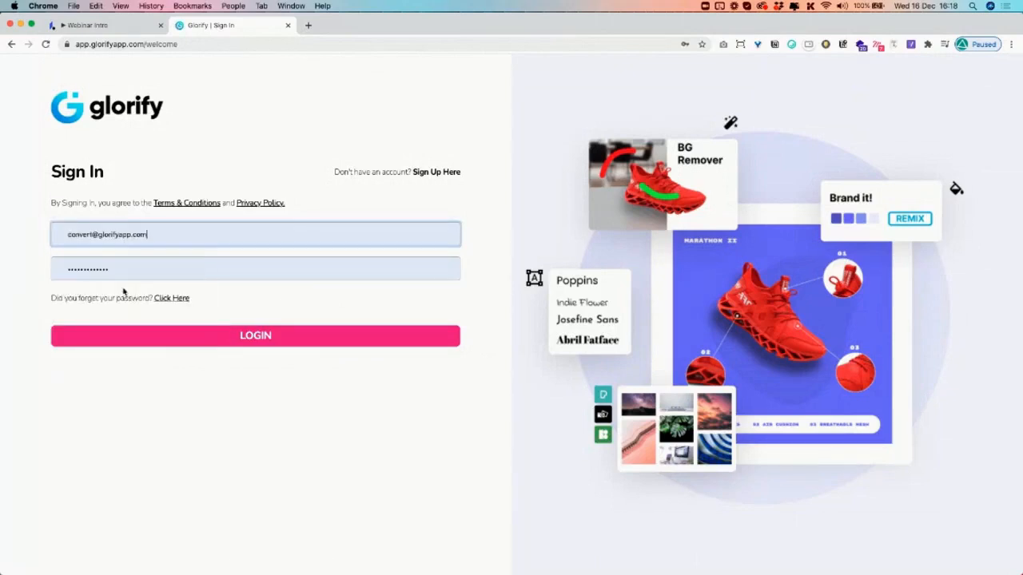
left_click(160, 335)
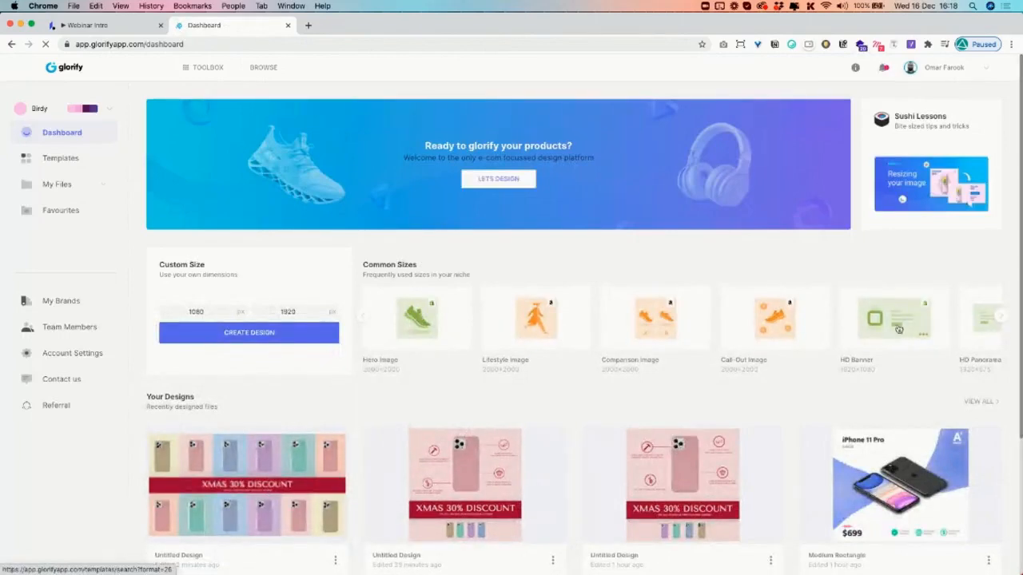
Open the HD Banner size in the common sizes and browse its templates.
left_click(682, 359)
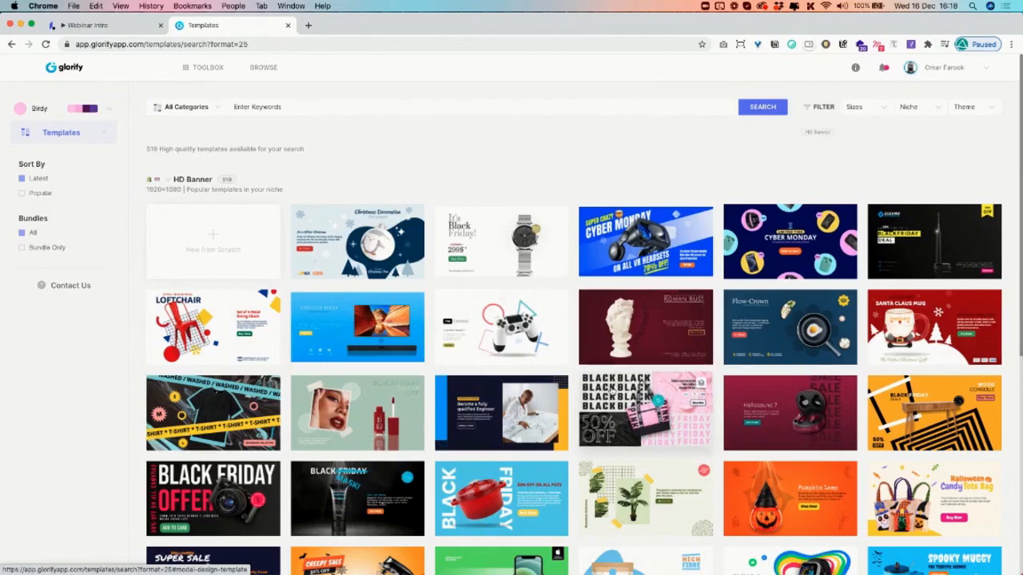
scroll(640, 336, "down", 5)
scroll(588, 276, "up", 5)
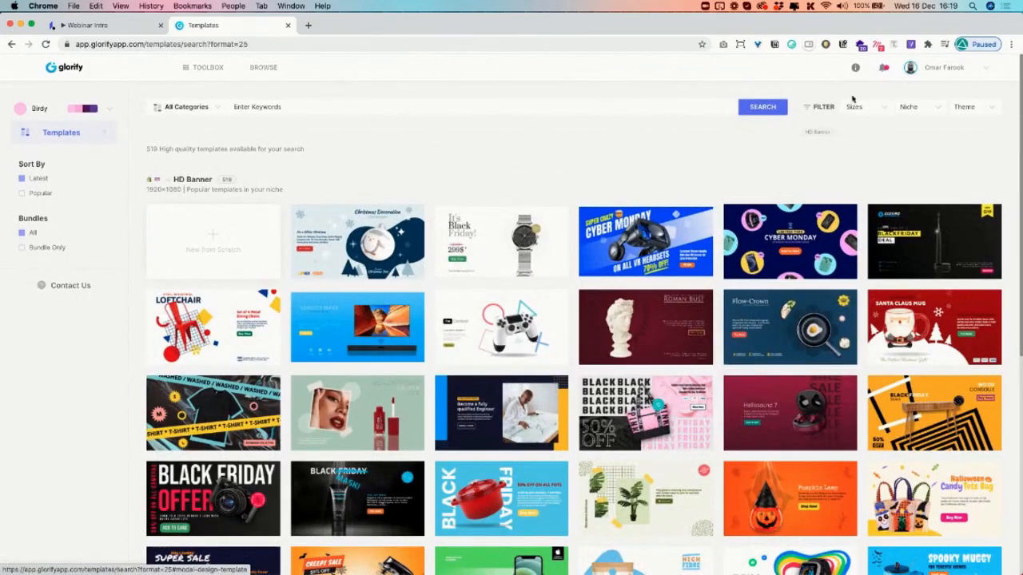
Filter the HD Banner templates by the Sports & Outdoor niche.
left_click(909, 106)
left_click(816, 253)
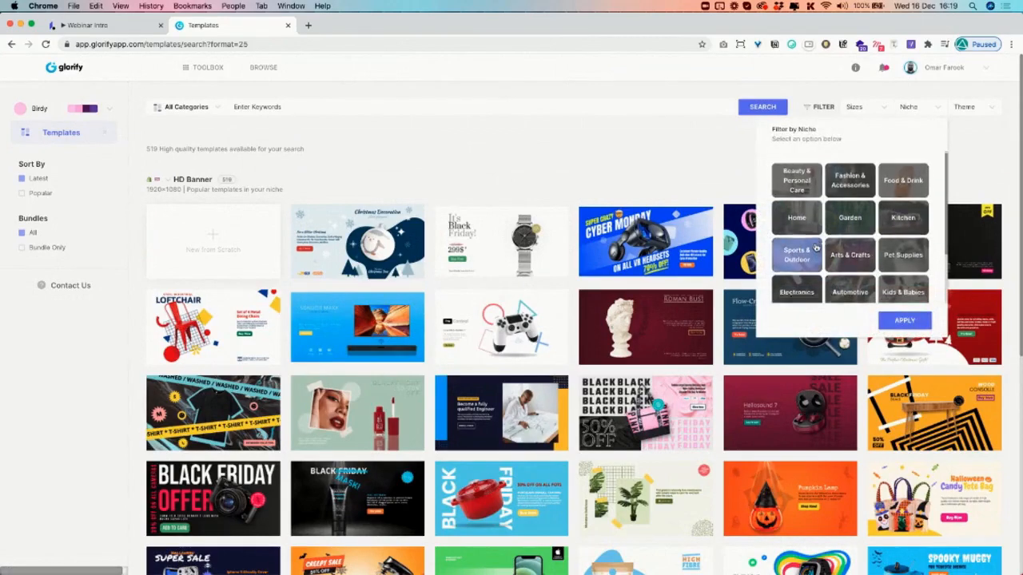
scroll(838, 255, "down", 2)
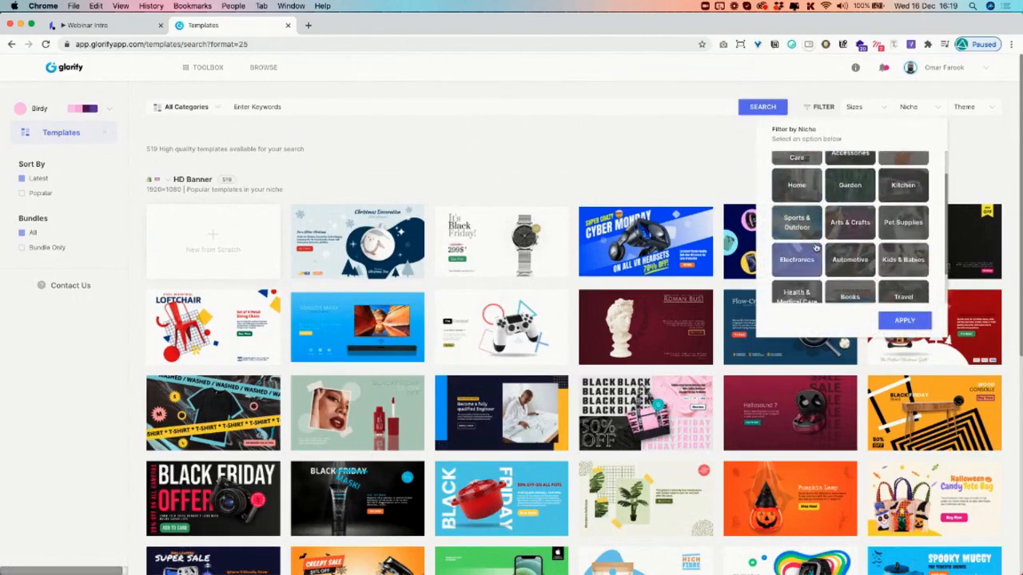
left_click(905, 320)
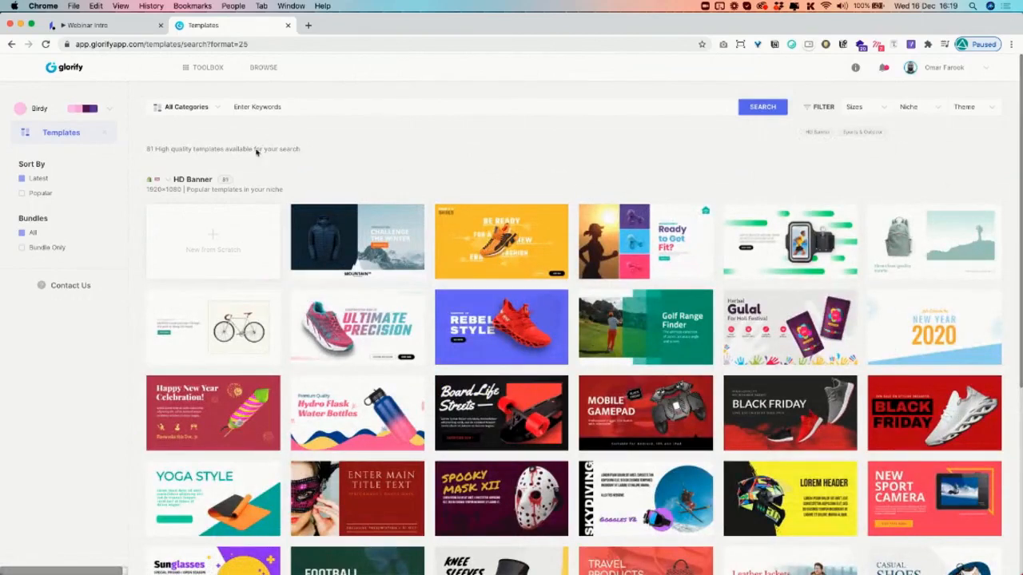
Search the filtered templates for "bottle" and clear the search keyword.
left_click(271, 106)
type("bottle")
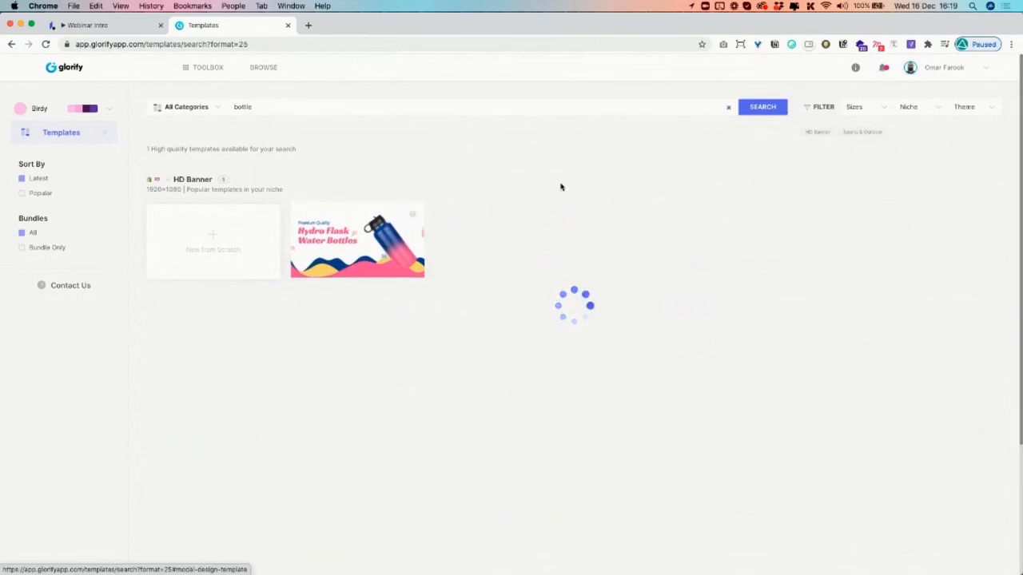
left_click(728, 107)
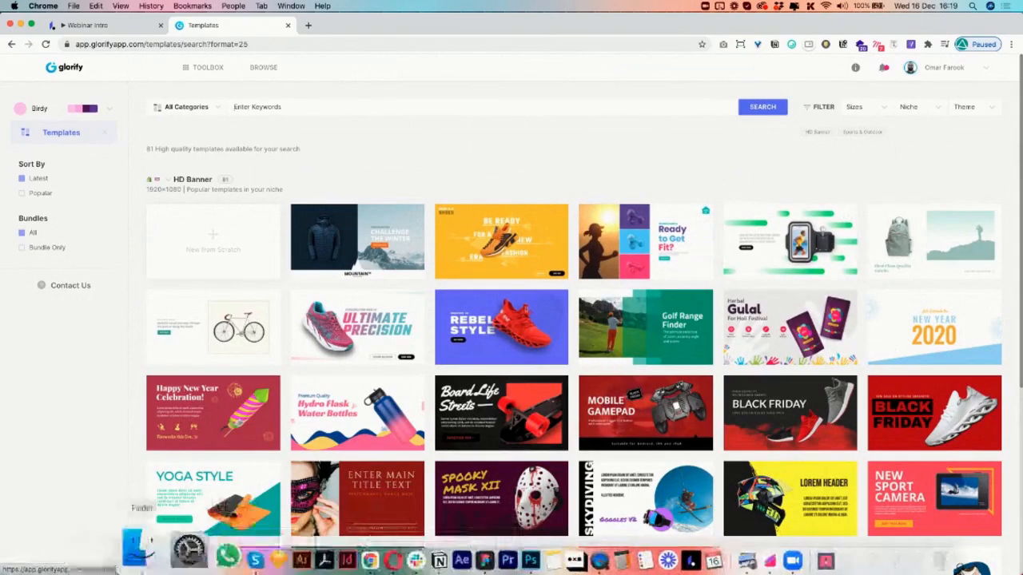
Switch to Finder, enlarge the window to review the bottle photos, and move the window aside.
left_click(137, 549)
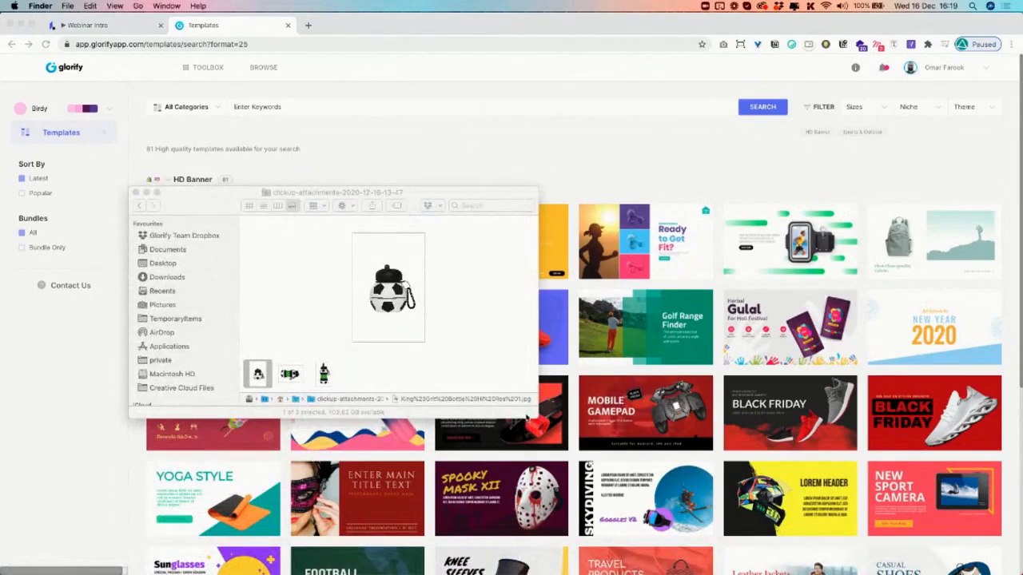
left_click_drag(537, 415, 809, 517)
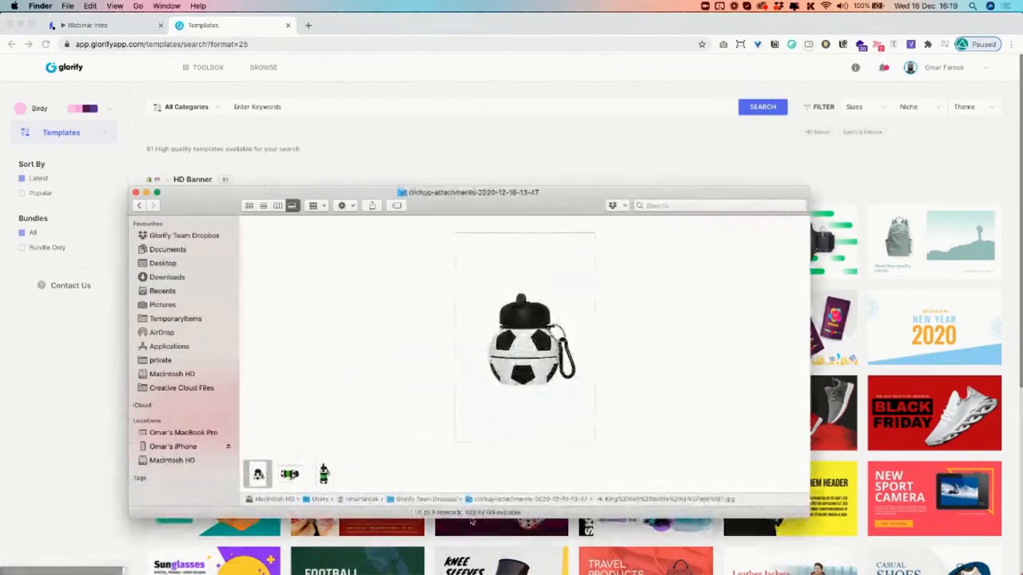
left_click(292, 476)
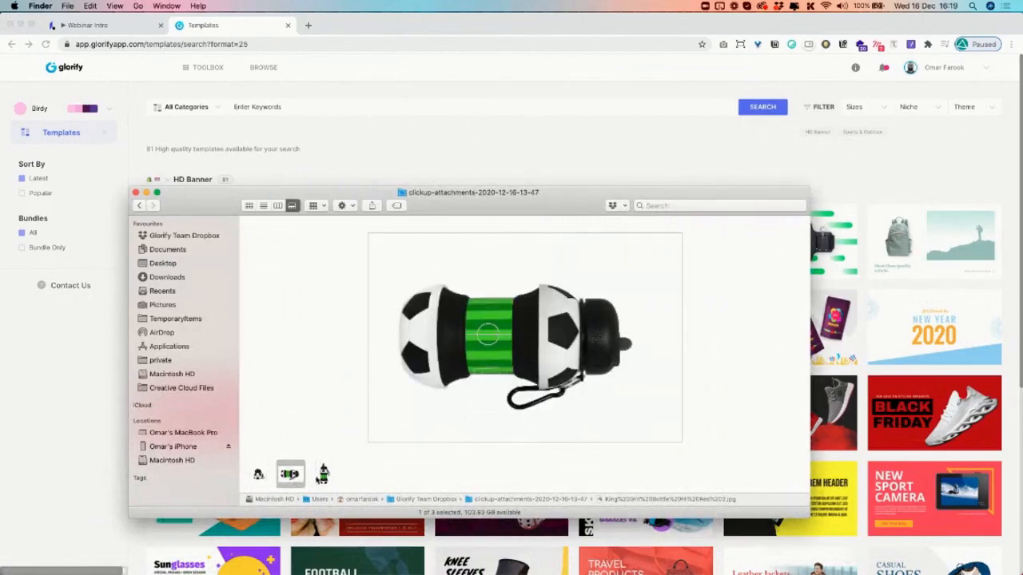
left_click(322, 474)
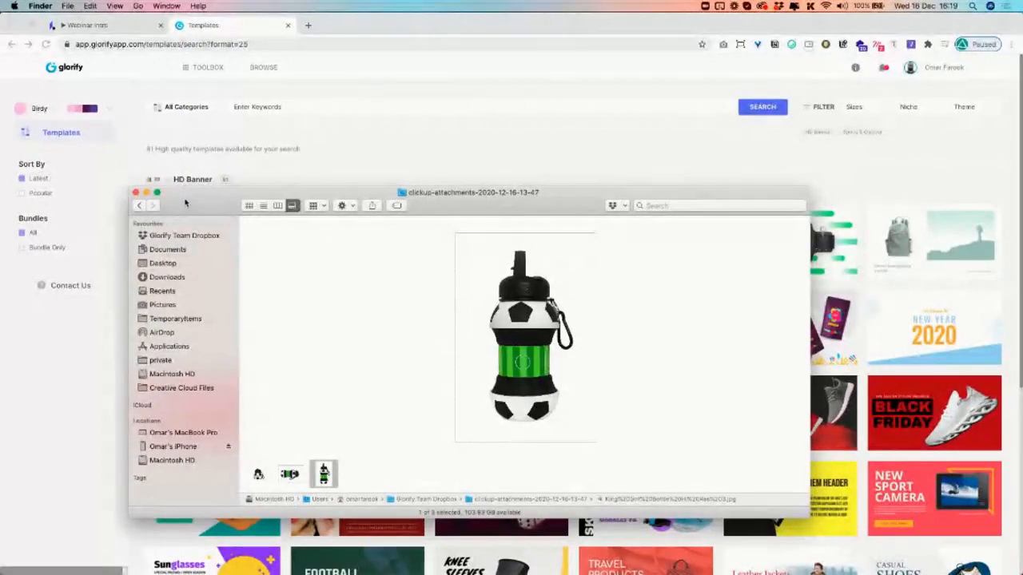
left_click_drag(197, 201, 0, 208)
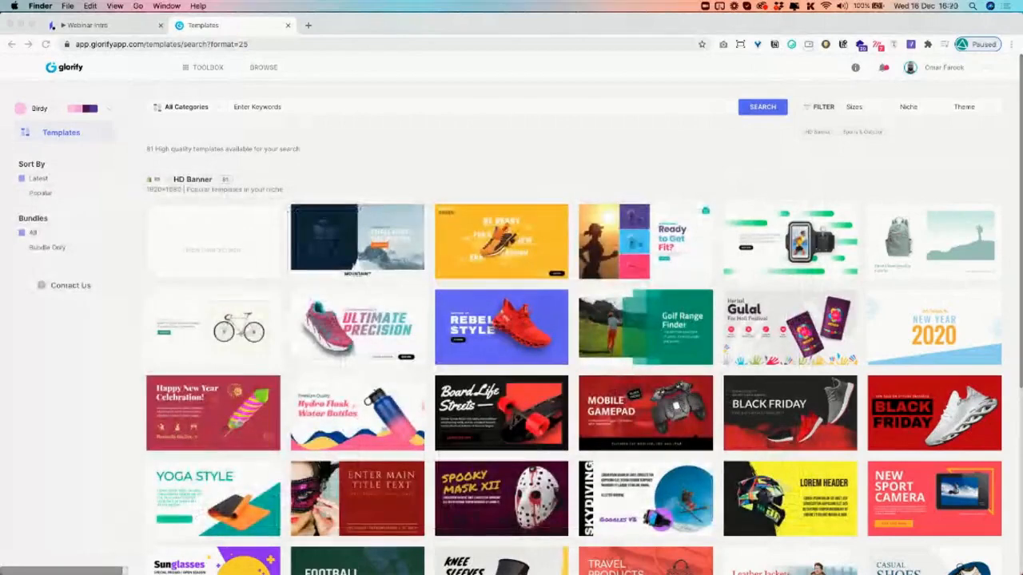
Switch back to Chrome and start a design from the Running Armband HD Banner template.
scroll(573, 327, "down", 3)
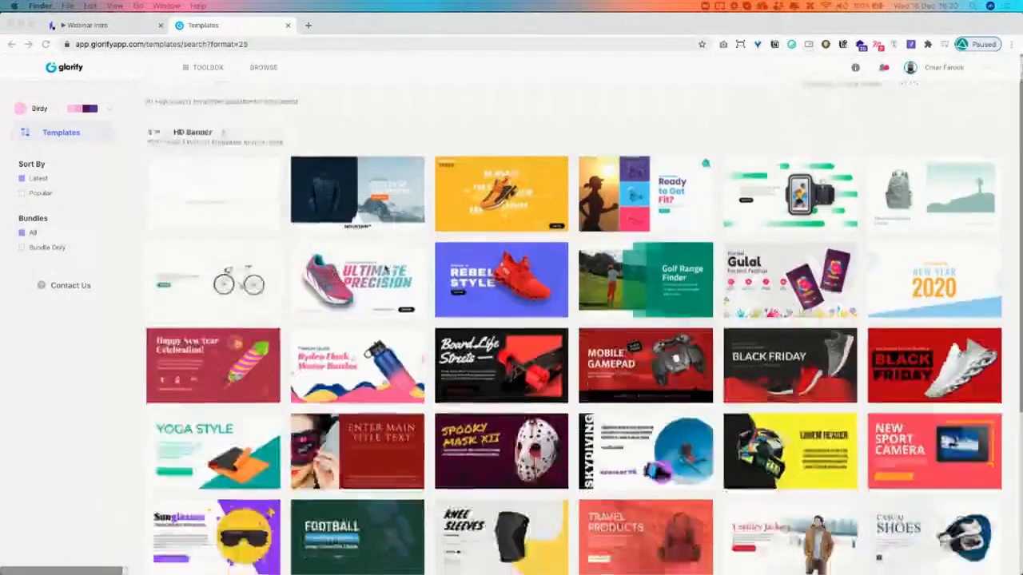
scroll(573, 328, "up", 3)
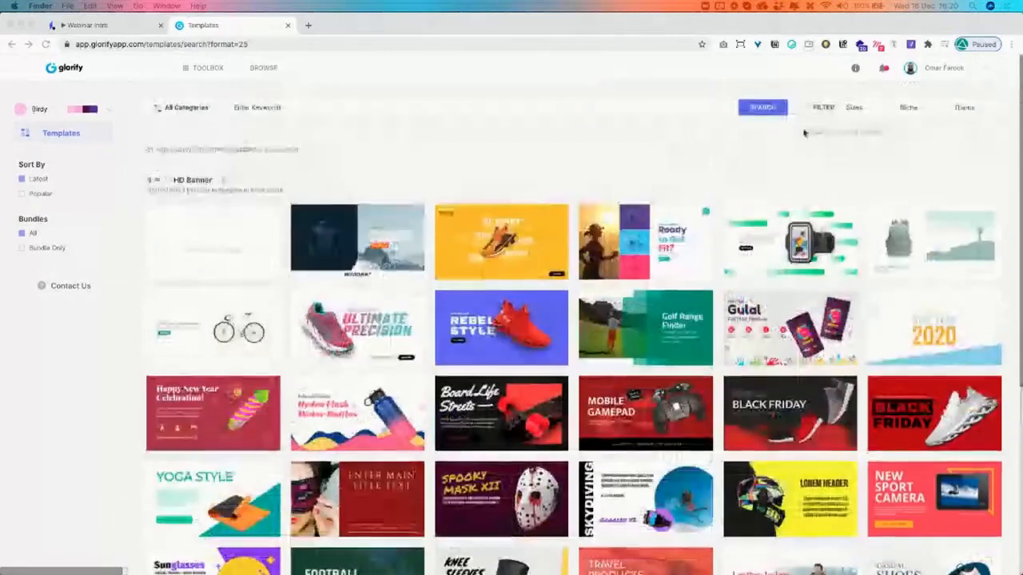
left_click(816, 179)
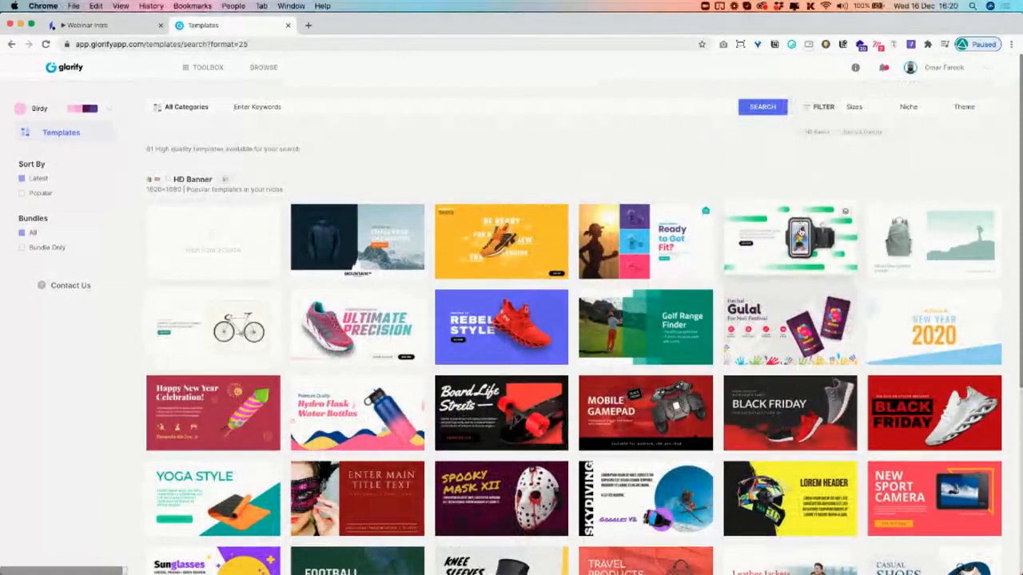
left_click(829, 239)
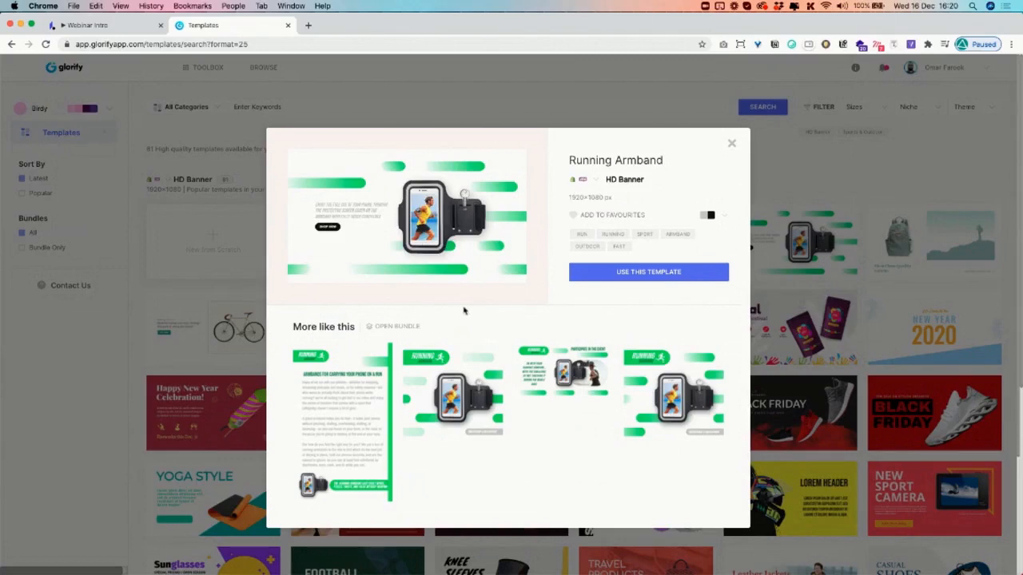
left_click(635, 277)
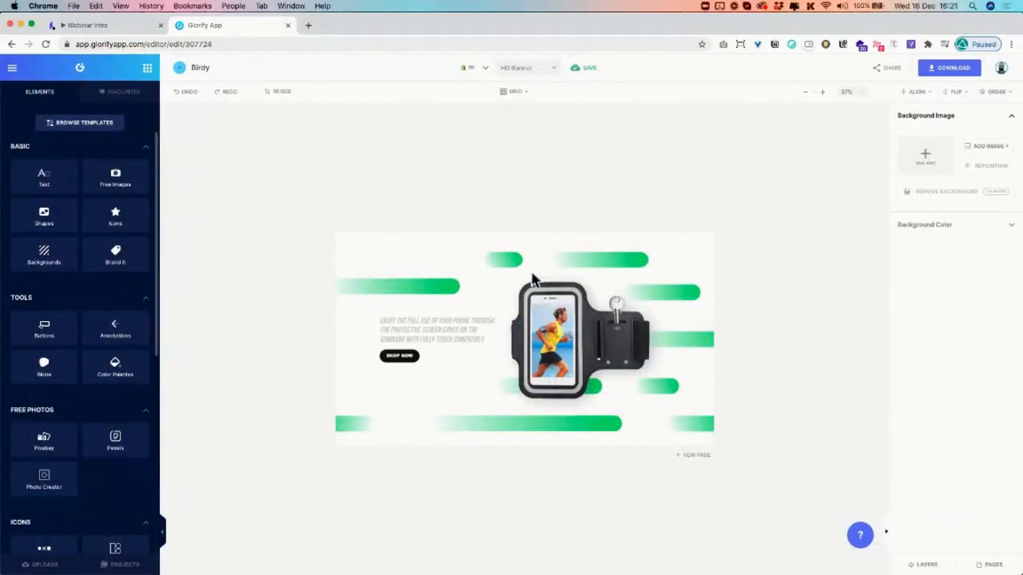
Upload the three King Grit Bottle photos from Finder and replace the armband image with the second bottle photo.
left_click(570, 324)
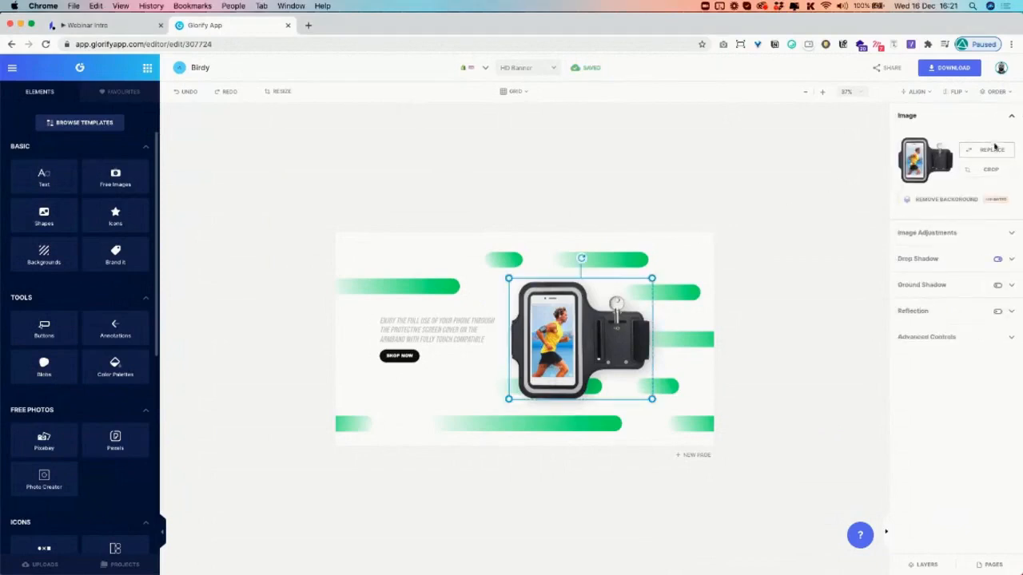
left_click(991, 151)
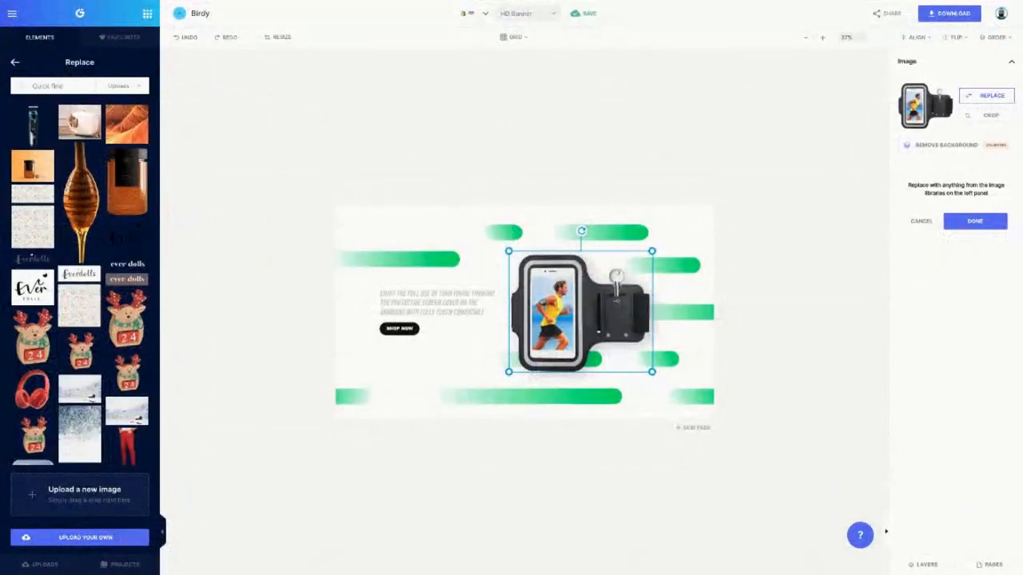
left_click_drag(166, 243, 86, 503)
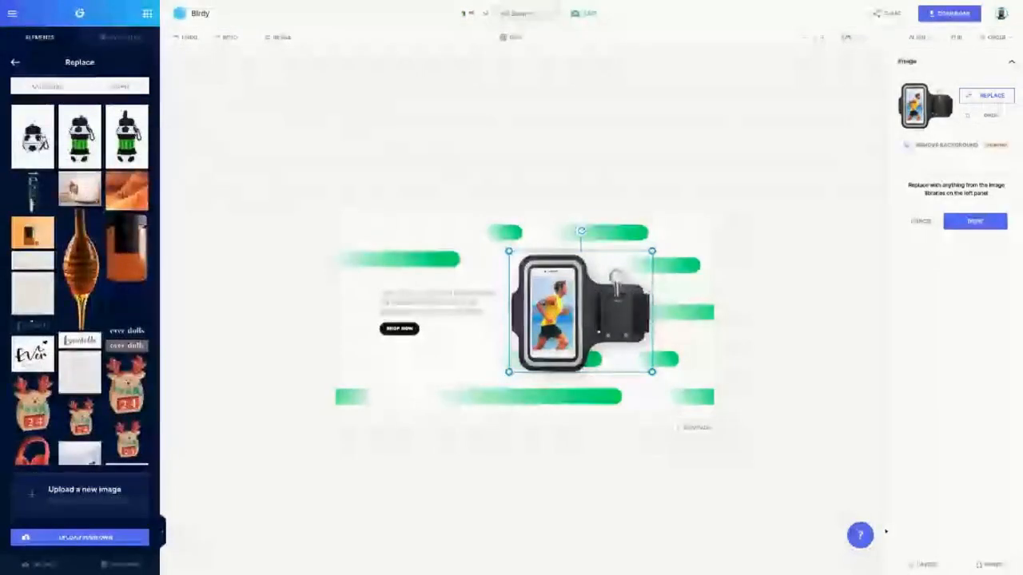
left_click(81, 138)
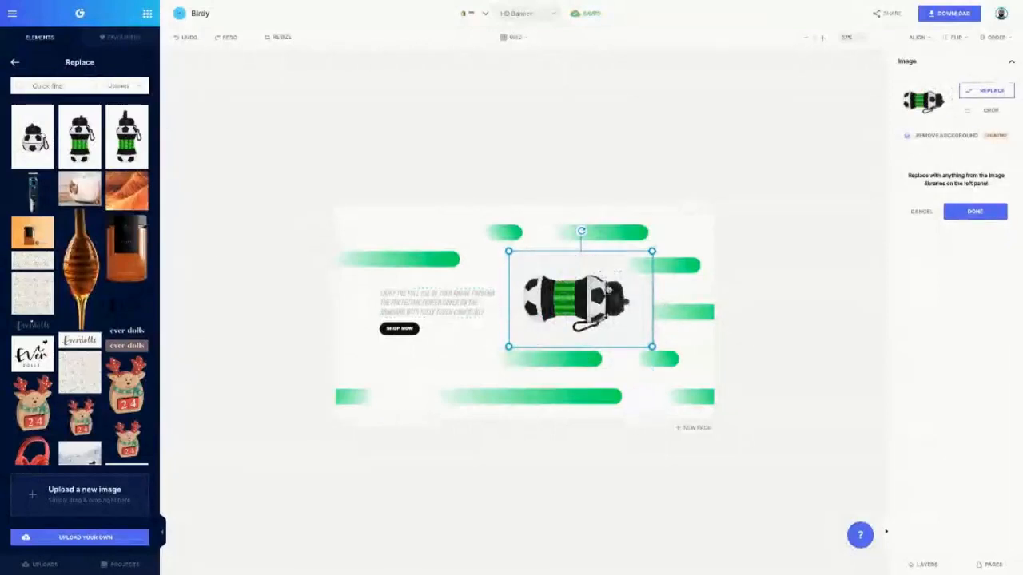
Rotate the bottle image on the banner a quarter turn so that it stands upright.
left_click(586, 238)
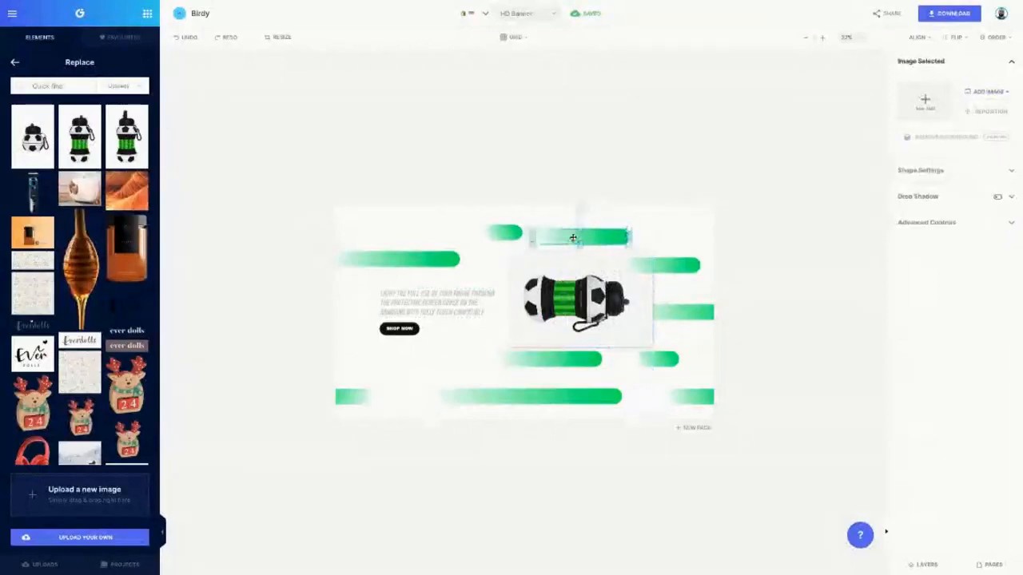
left_click(587, 284)
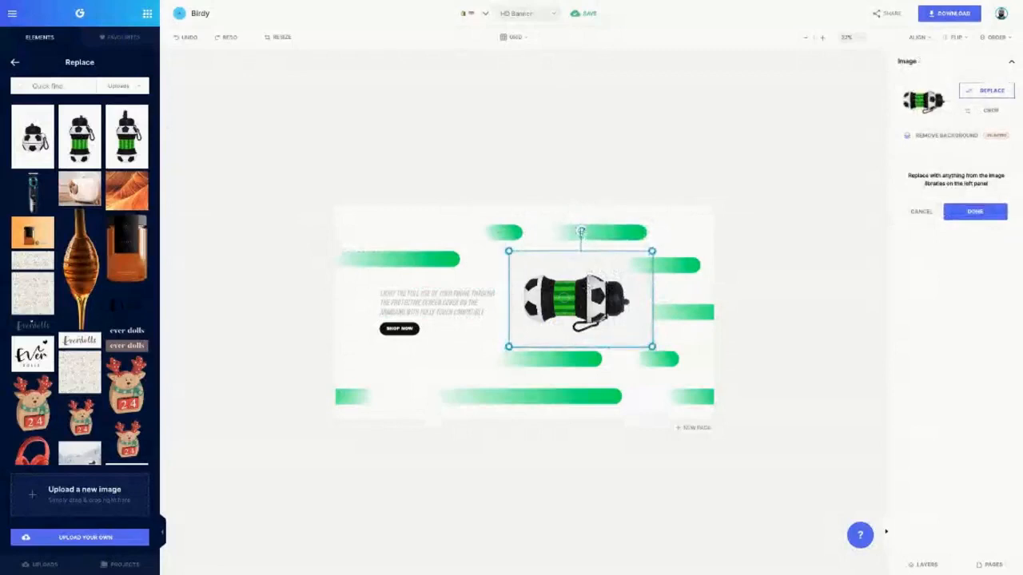
left_click_drag(580, 232, 544, 299)
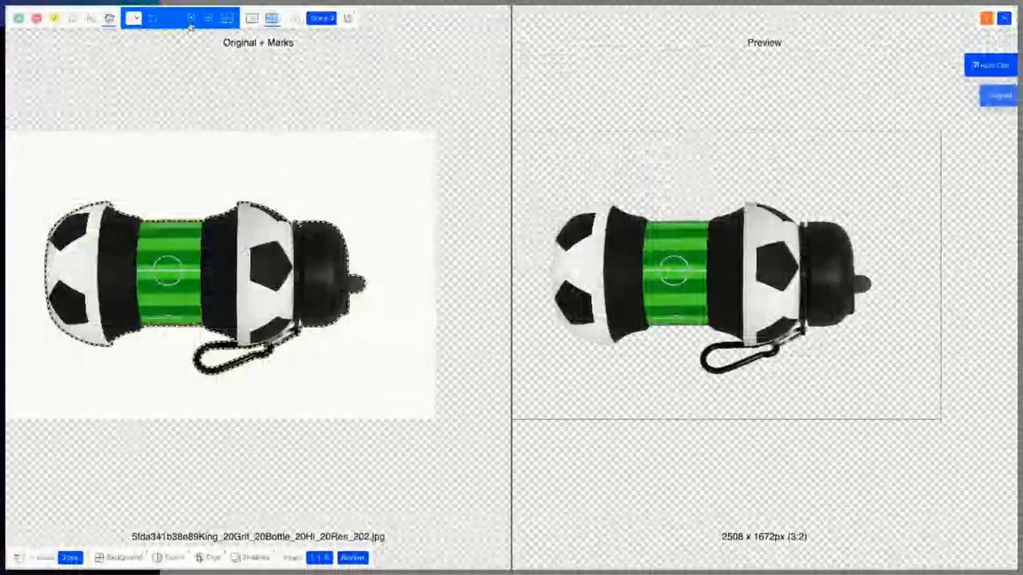
In the bottle's background remover, mark the white gaps beside the carabiner strap for removal with the 20px brush.
left_click(191, 19)
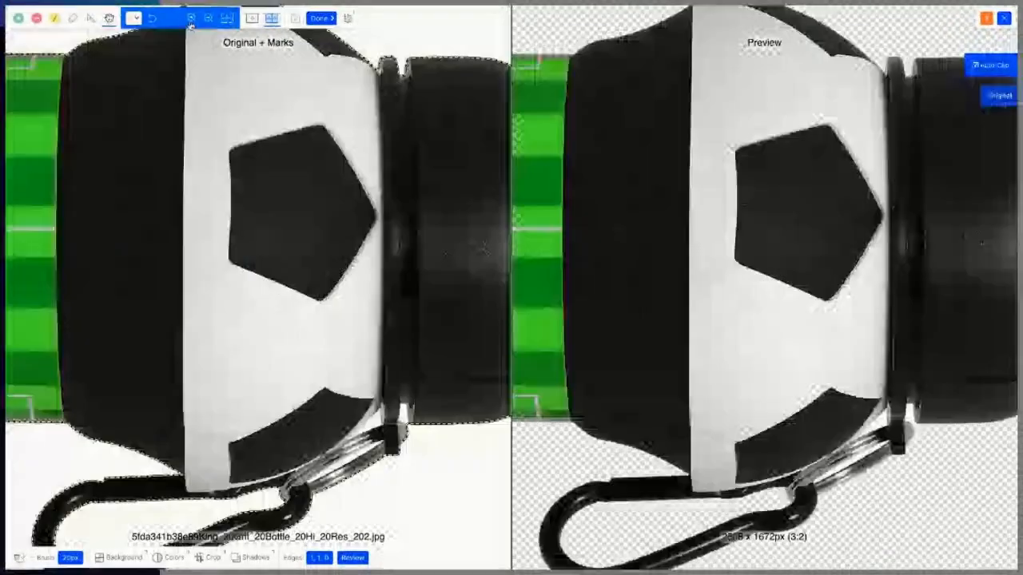
left_click(191, 21)
left_click_drag(290, 418, 209, 300)
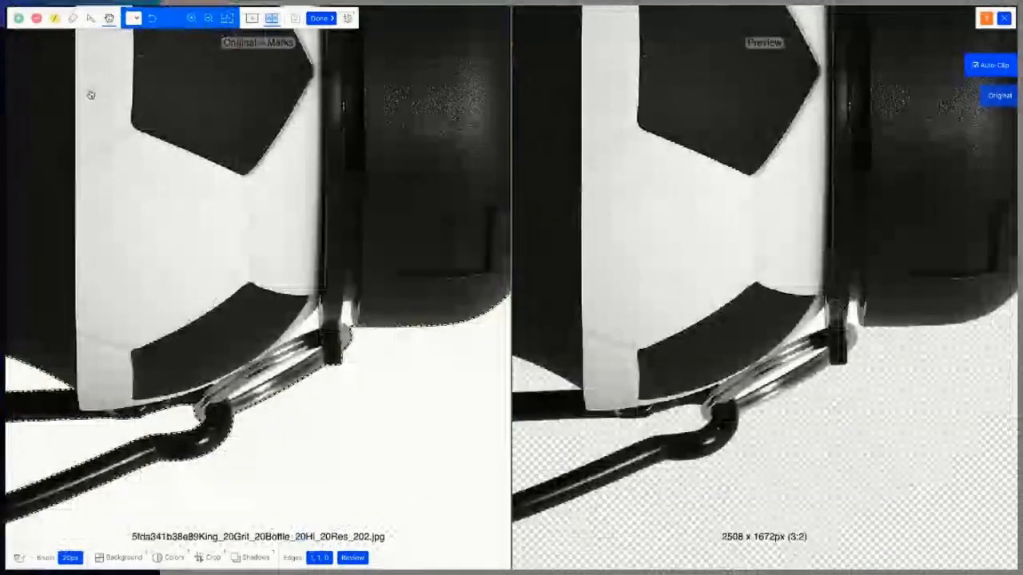
left_click(36, 18)
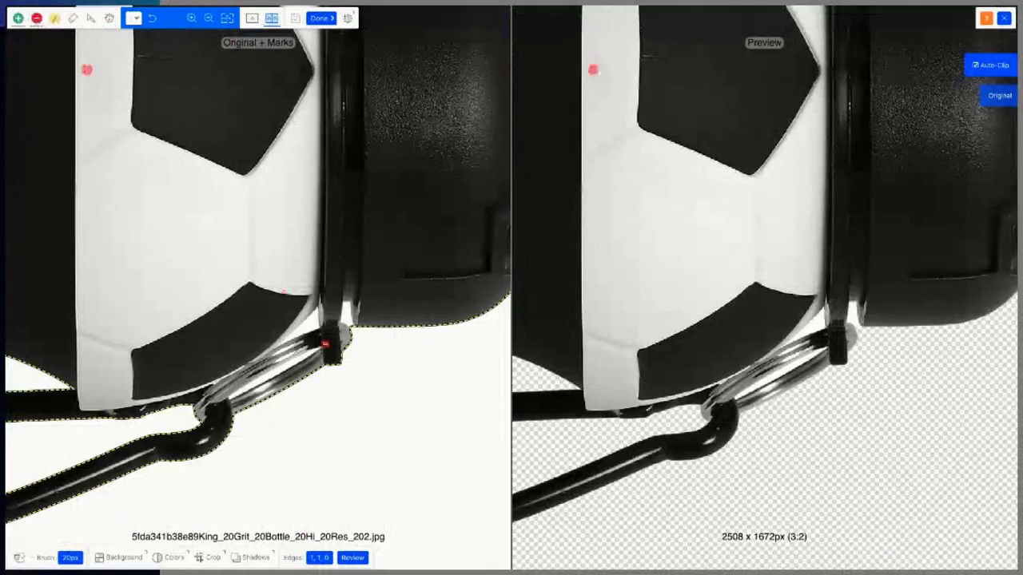
left_click(312, 322)
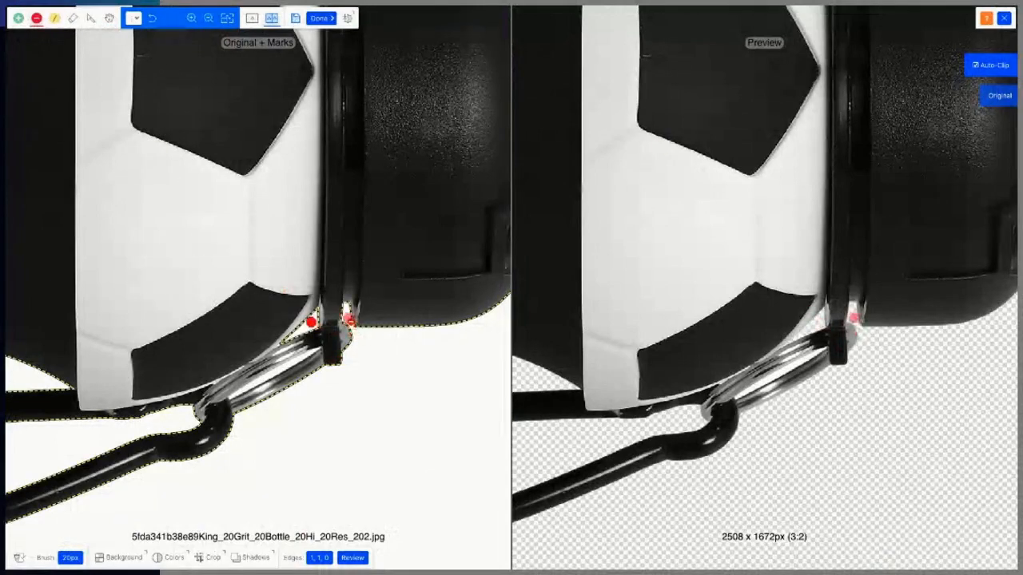
left_click(346, 321)
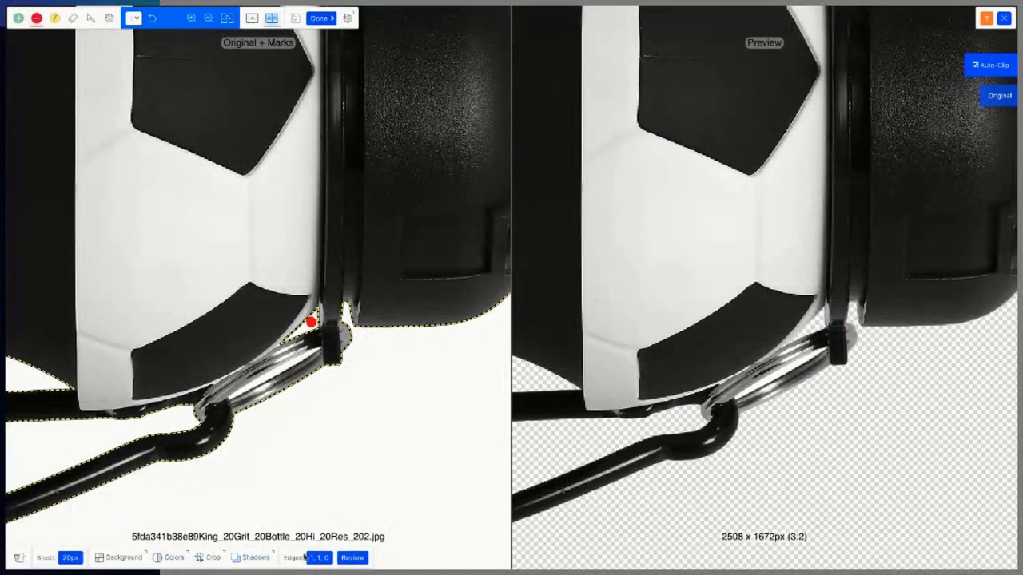
Reduce the brush size to 9px, mark the gap inside the metal ring for removal, and apply the cut-out.
left_click(320, 559)
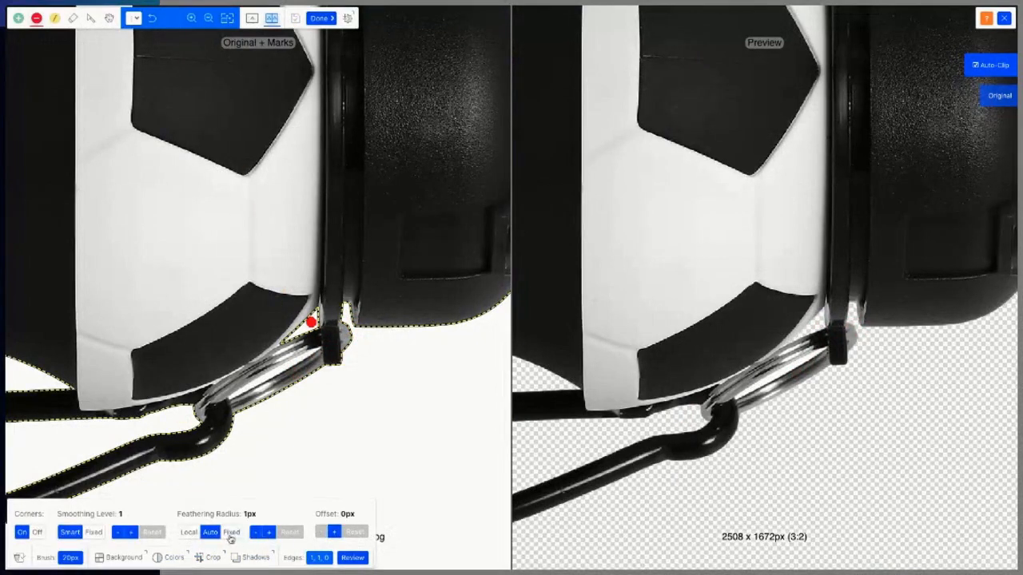
left_click(77, 558)
left_click(89, 535)
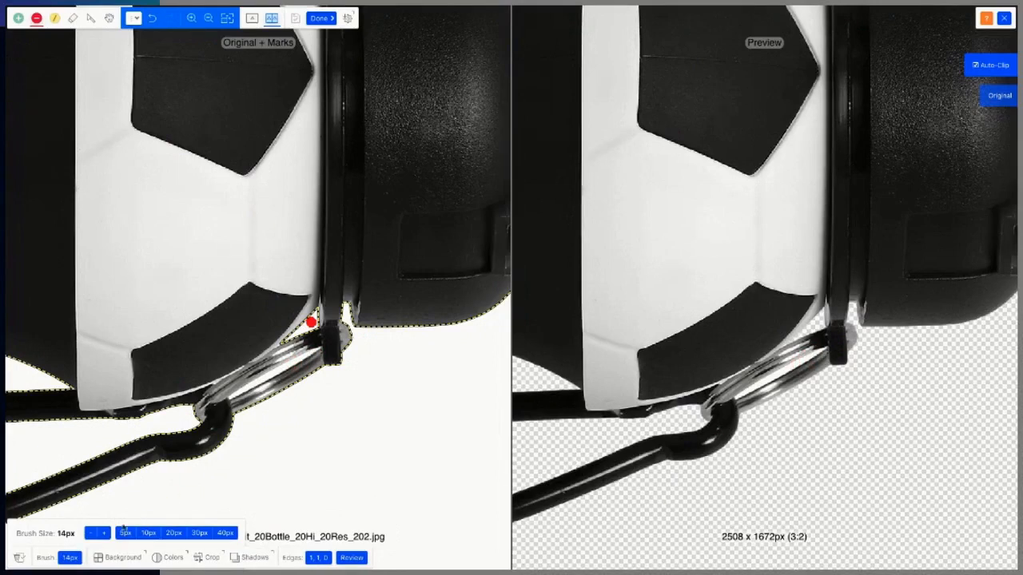
left_click(91, 535)
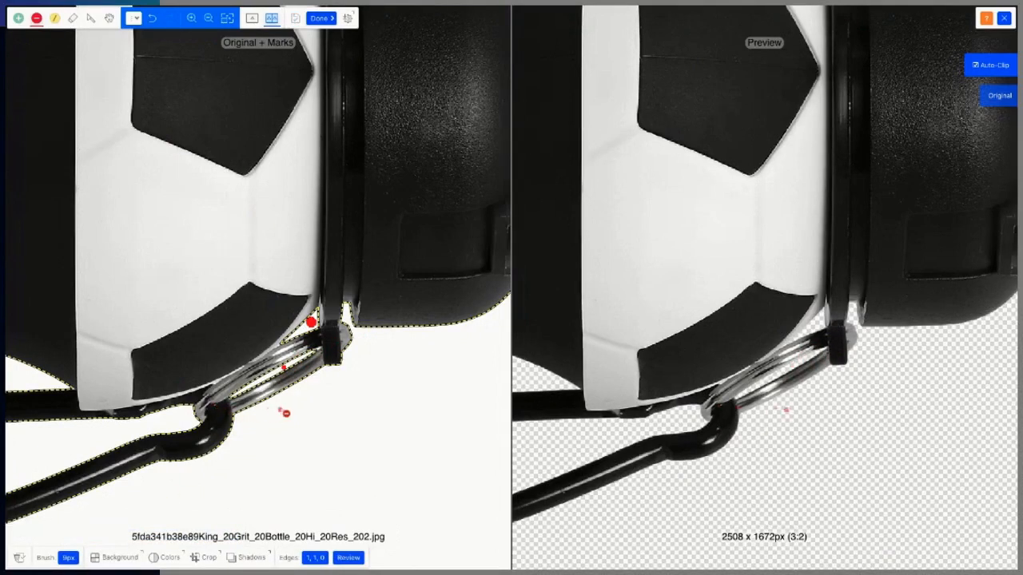
scroll(333, 248, "down", 3)
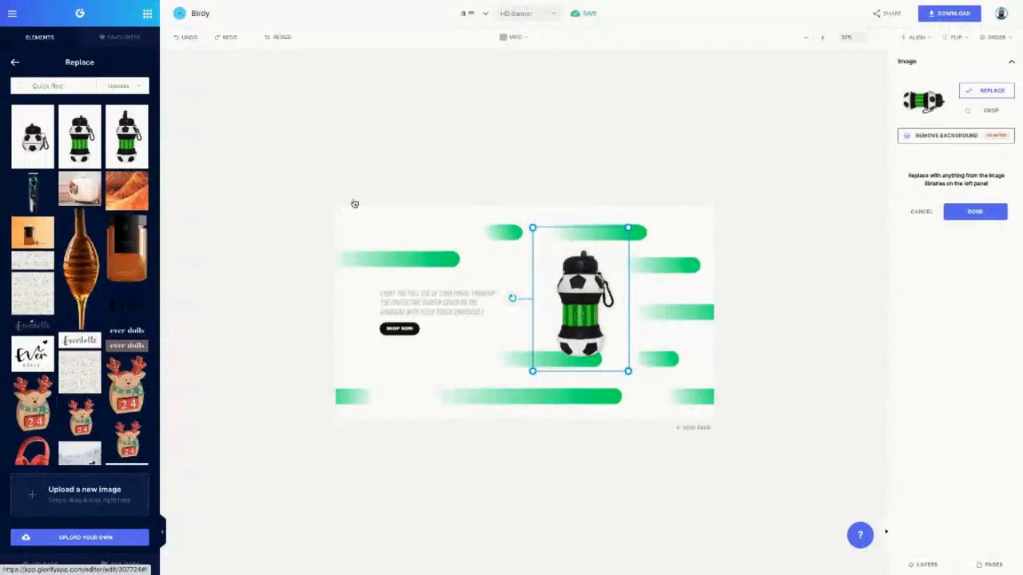
Crop the bottle image tightly around the bottle on all four sides.
double_click(587, 318)
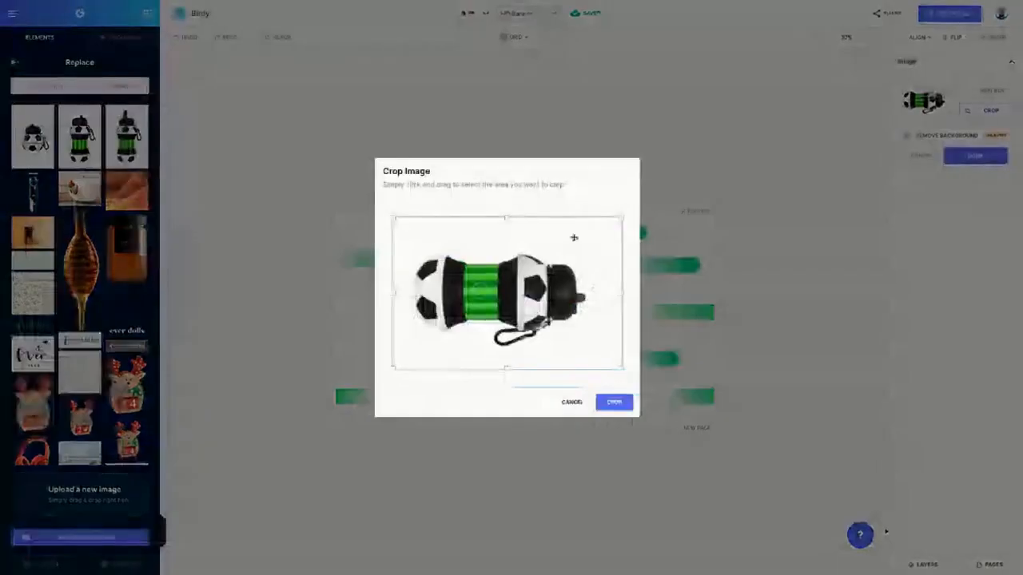
left_click_drag(507, 216, 510, 251)
left_click_drag(622, 312, 587, 313)
left_click_drag(492, 369, 491, 349)
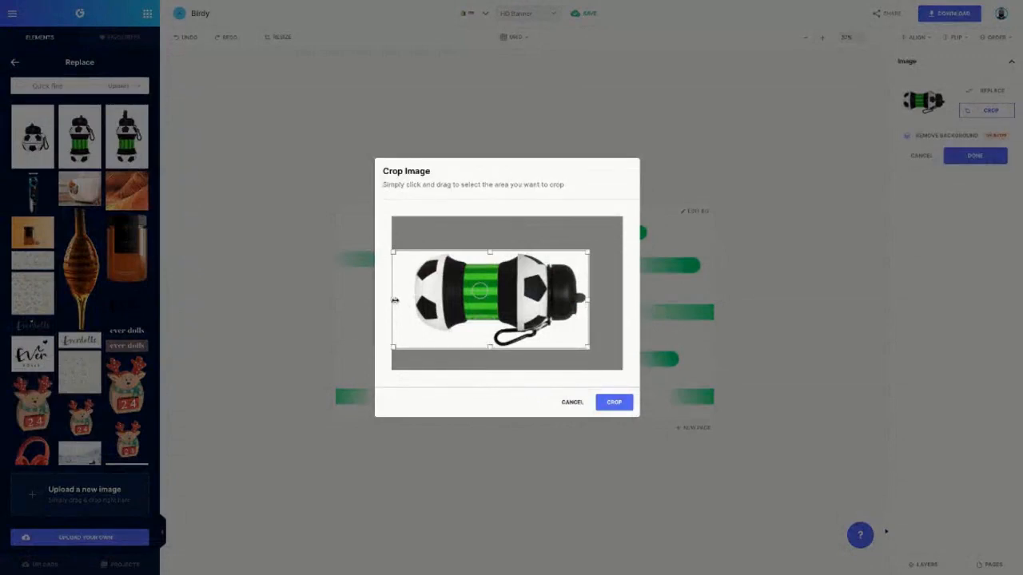
mouse_move(394, 299)
left_mouse_down()
mouse_move(422, 300)
mouse_move(413, 299)
left_mouse_up()
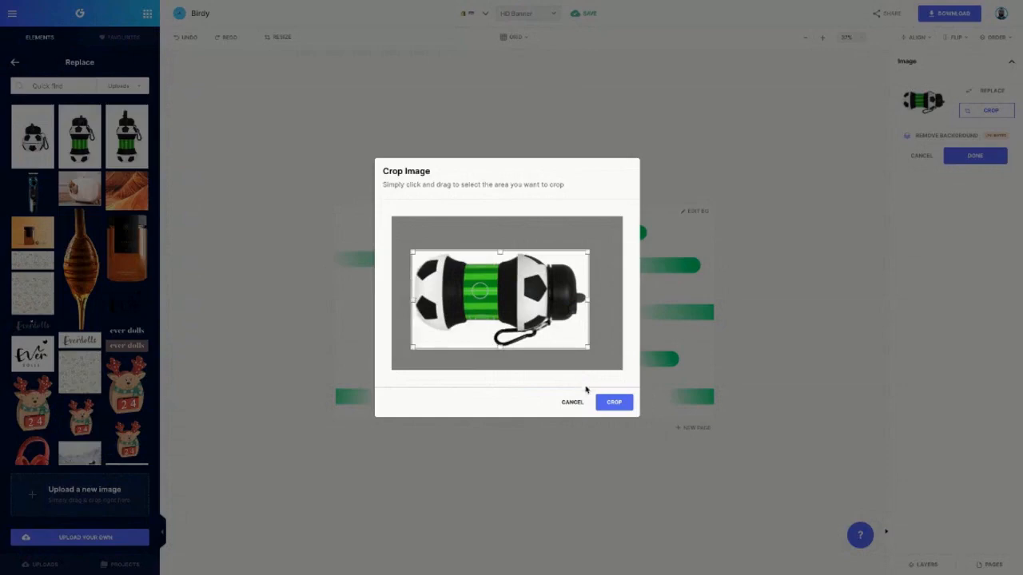
left_click(608, 403)
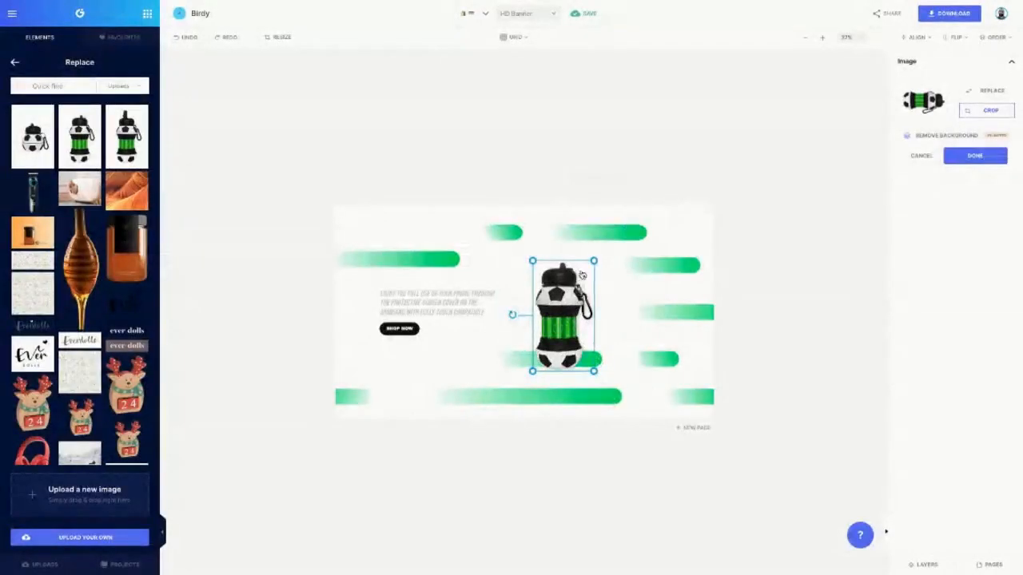
Enlarge the bottle image to nearly fill the banner's height and centre it vertically.
left_click_drag(594, 260, 640, 211)
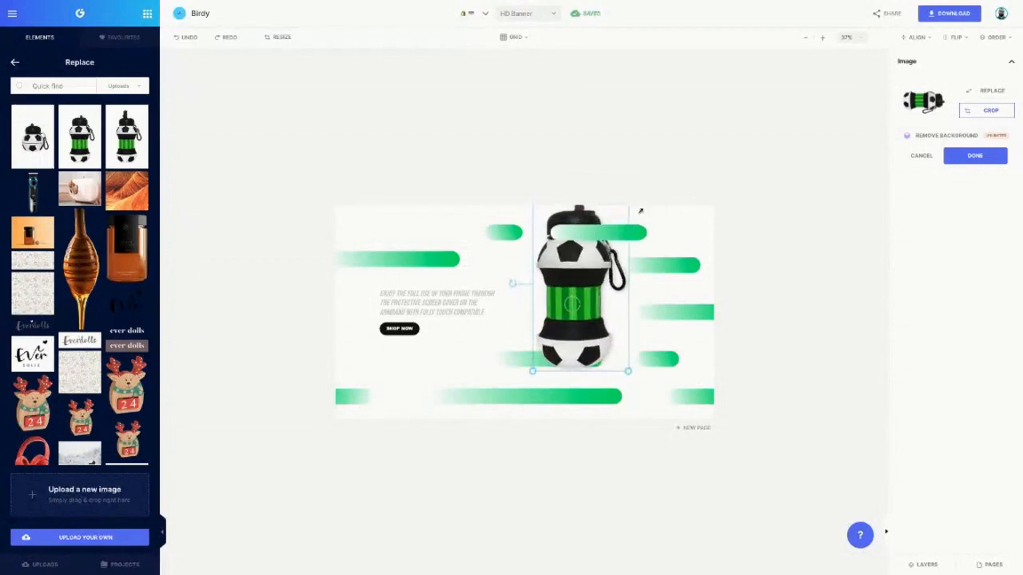
mouse_move(581, 294)
left_mouse_down()
mouse_move(605, 312)
mouse_move(567, 311)
mouse_move(583, 312)
left_mouse_up()
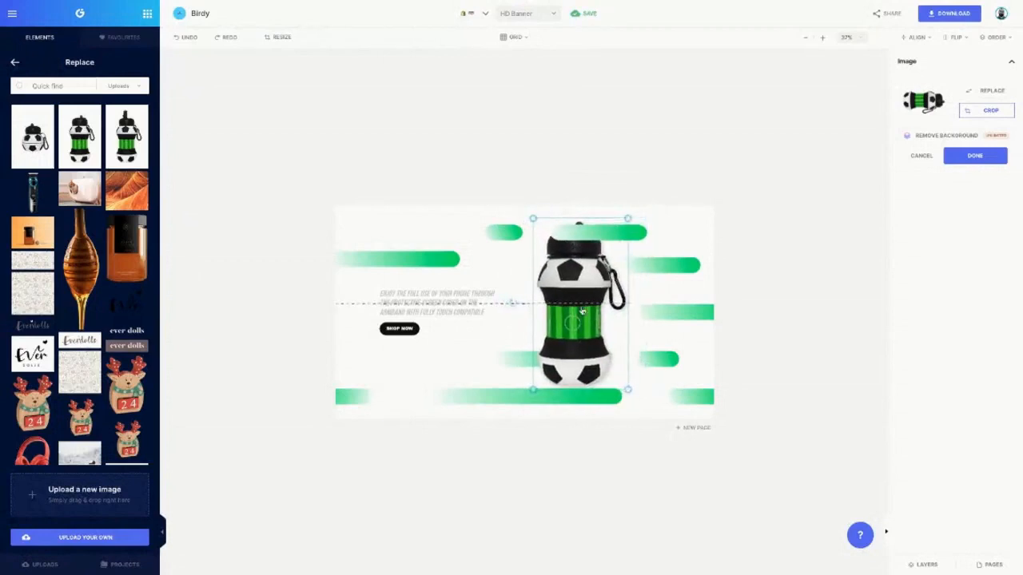
right_click(582, 310)
left_click(580, 286)
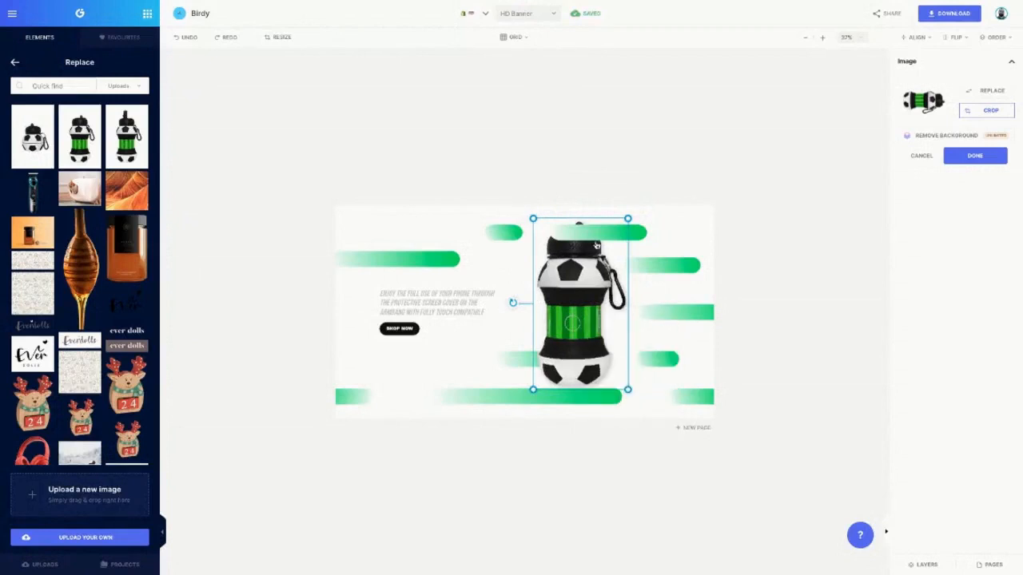
left_click(655, 246)
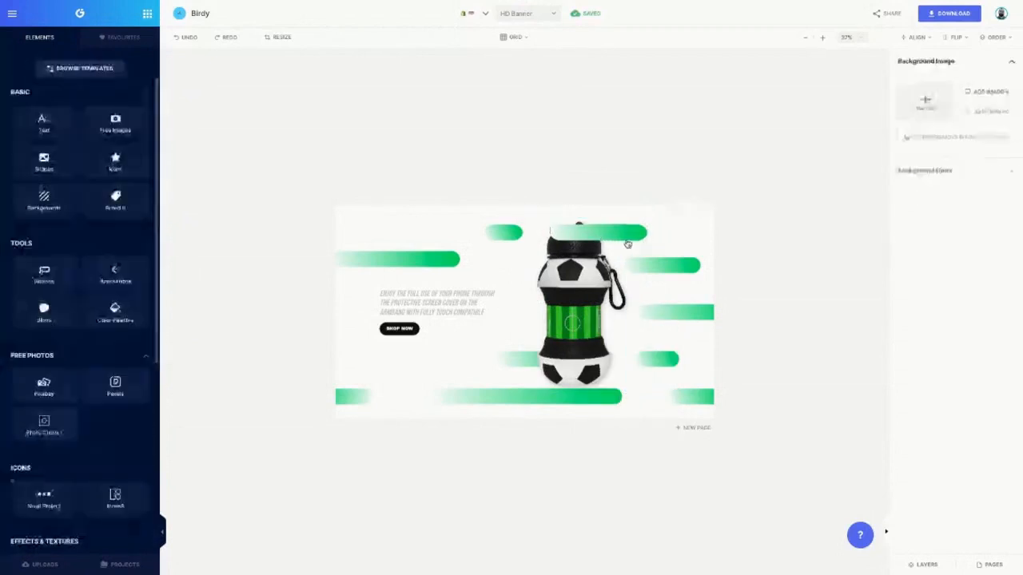
Move the two uppermost green bars beside the bottle cap slightly down and to the right.
left_click(586, 294)
left_click_drag(606, 233, 685, 277)
left_click_drag(622, 244, 624, 249)
left_click(669, 231)
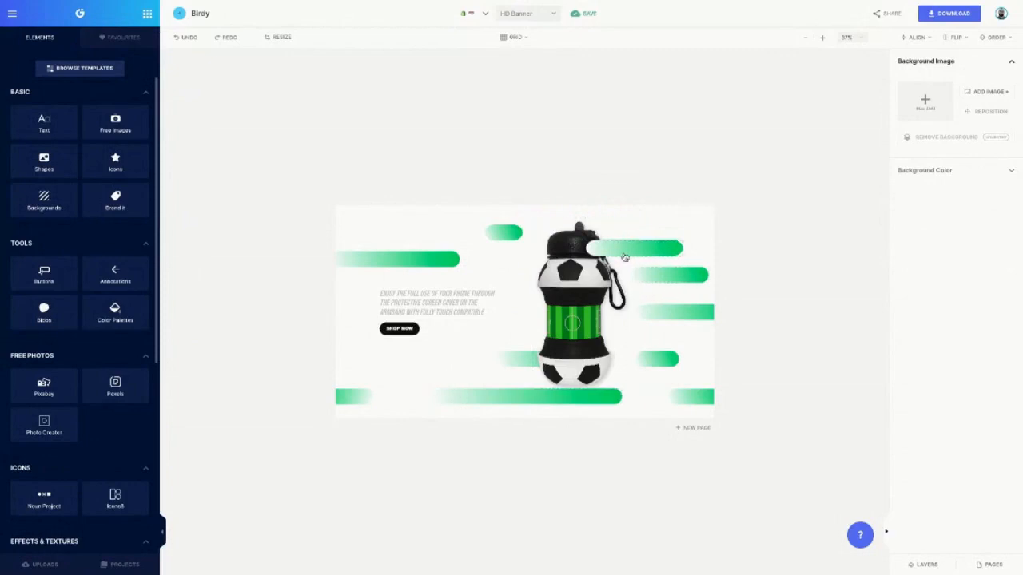
Try to make the white end of the green bar overlapping the bottle cap transparent through its gradient colour's opacity.
left_click(595, 253)
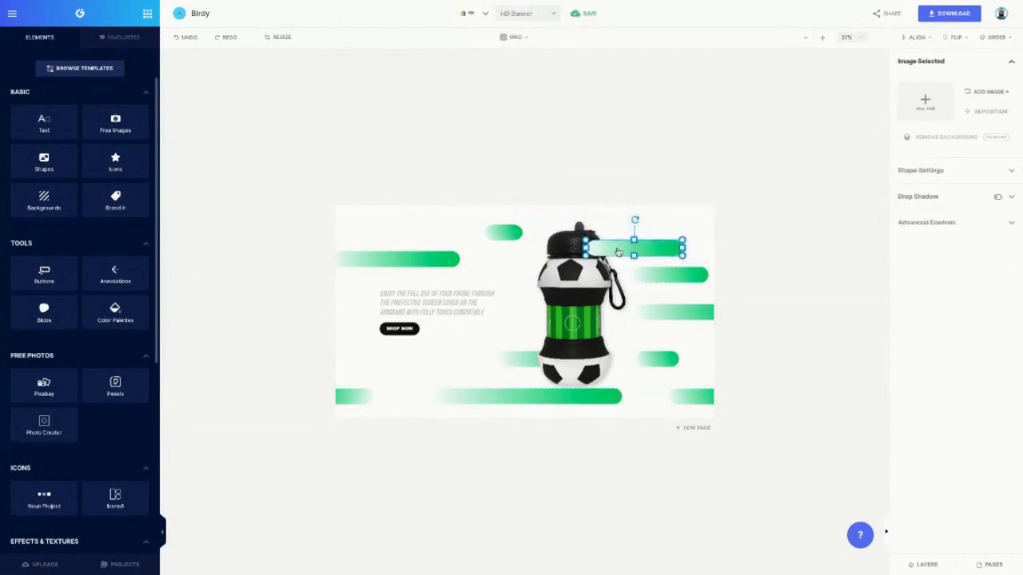
left_click(943, 191)
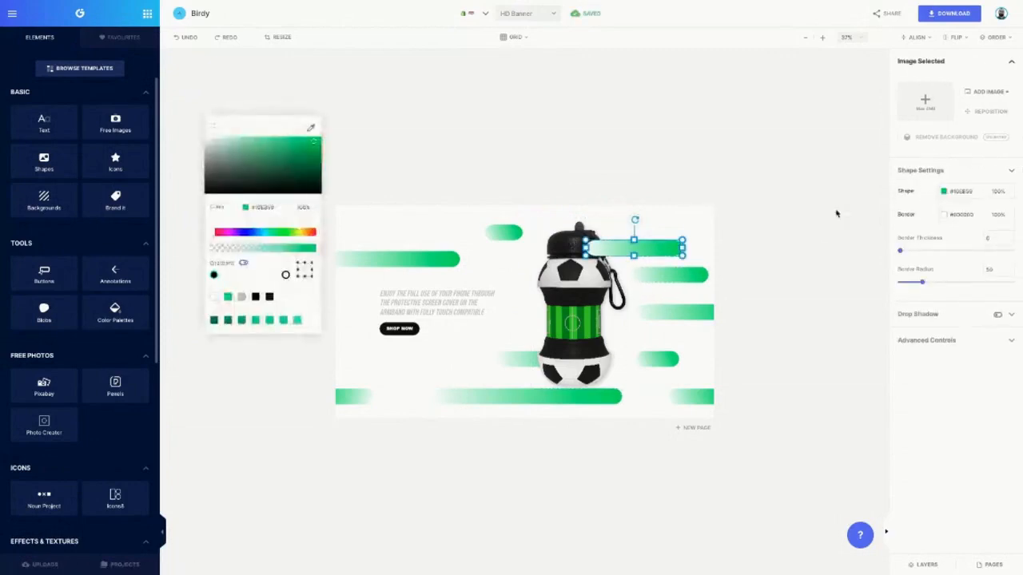
left_click(285, 276)
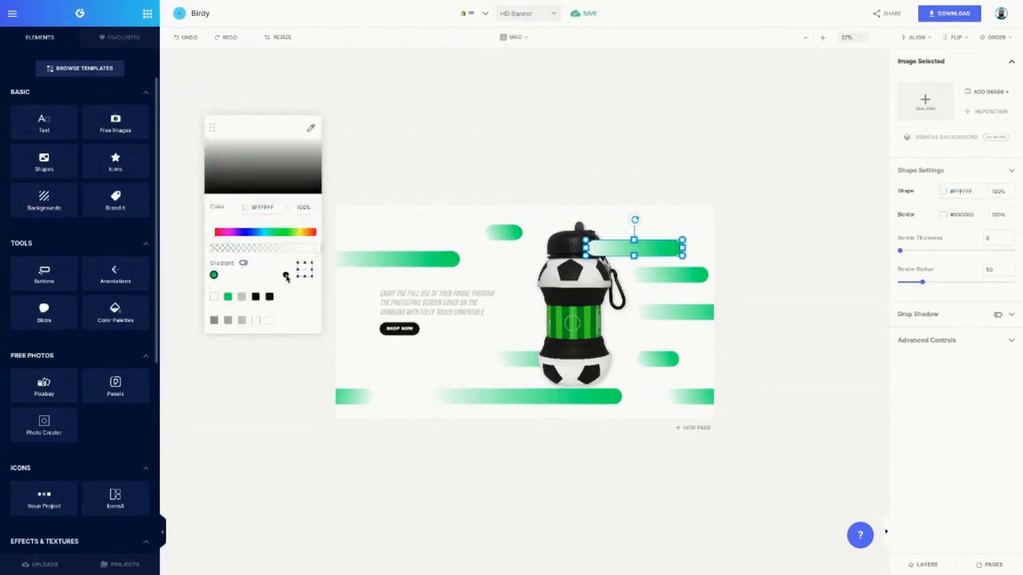
left_click(188, 257)
left_click(944, 192)
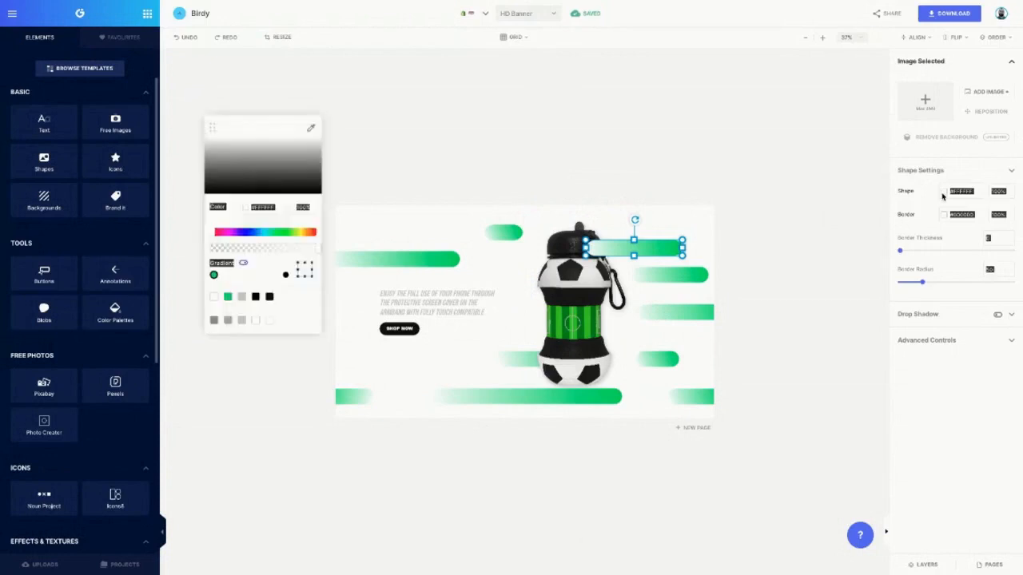
left_click_drag(318, 252, 198, 258)
left_click(213, 275)
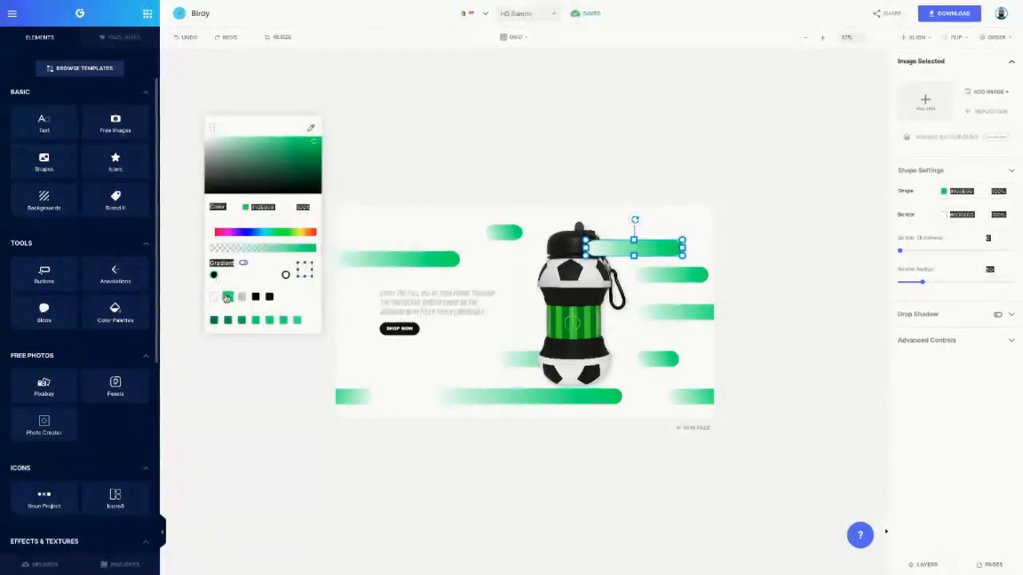
left_click(201, 277)
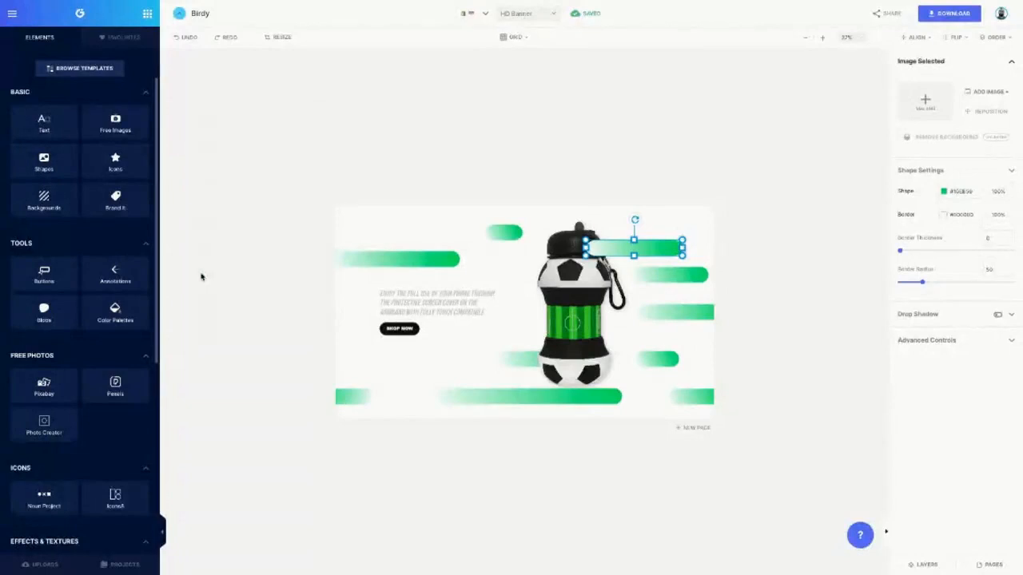
Reset the bar's gradient so that it runs from white at 1% opacity to the banner's green.
left_click(943, 192)
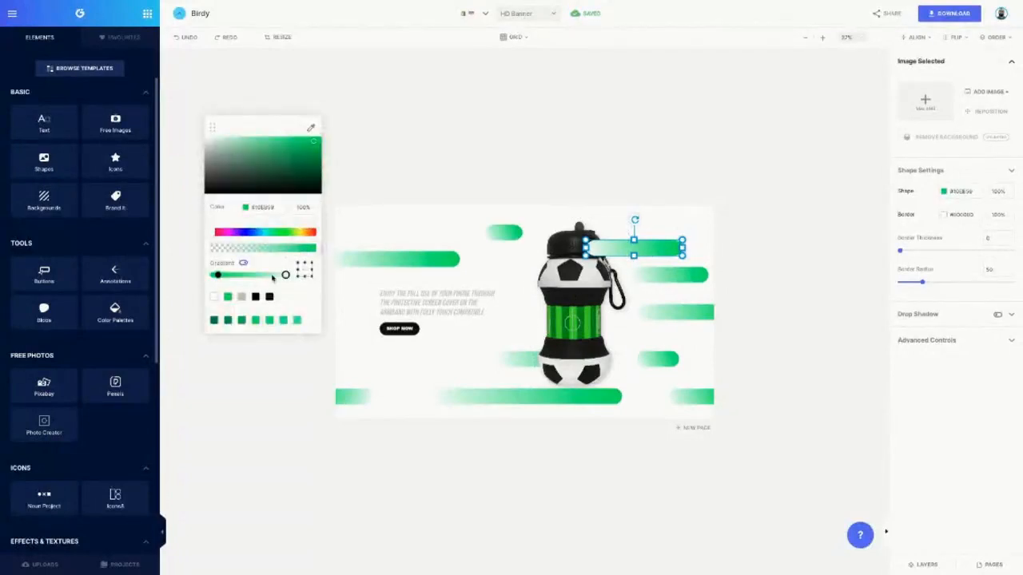
left_click(286, 276)
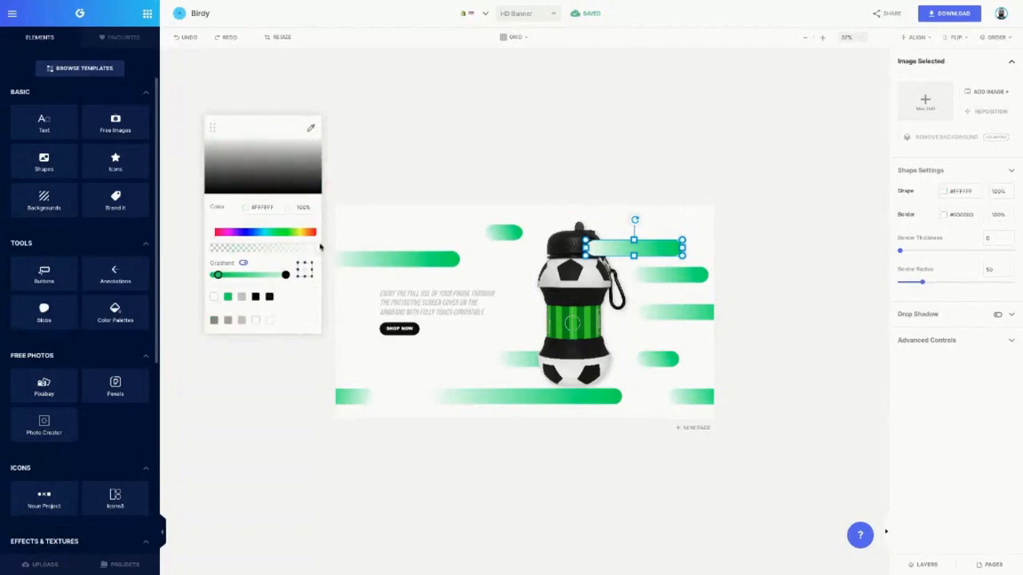
left_click_drag(313, 251, 208, 256)
left_click(243, 263)
left_click(244, 265)
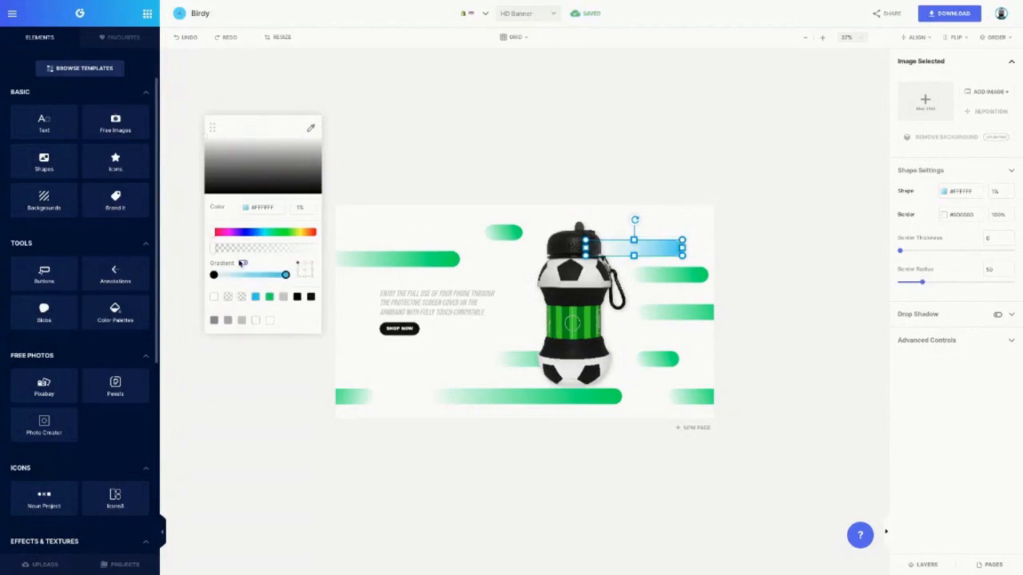
left_click(284, 276)
left_click(265, 297)
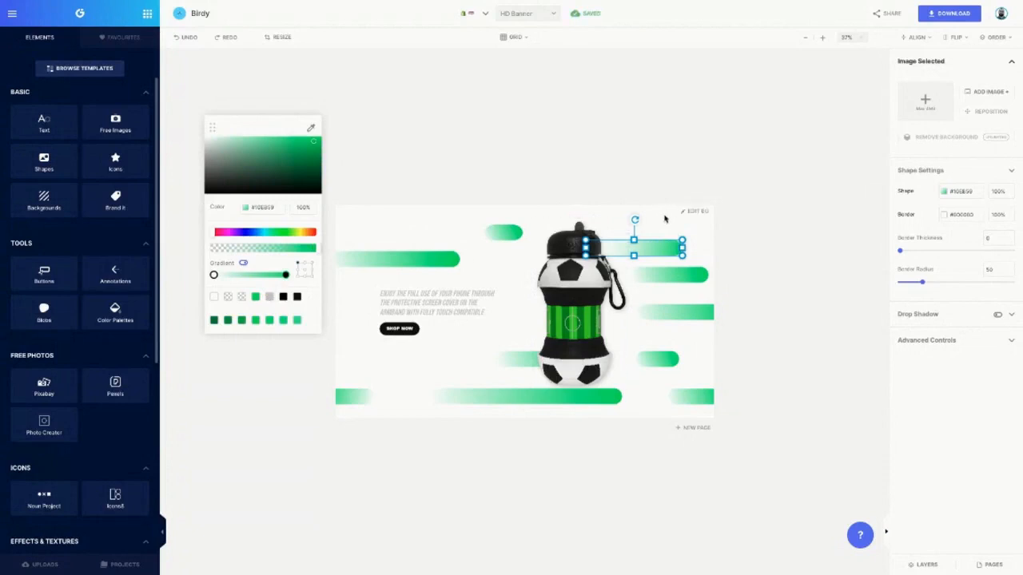
Nudge the bar with the transparent gradient closer to the bottle, and shift the bottle image slightly left and up.
left_click(662, 220)
mouse_move(666, 250)
left_mouse_down()
mouse_move(628, 249)
mouse_move(654, 247)
left_mouse_up()
left_click(672, 255)
left_click(680, 245)
left_click(679, 224)
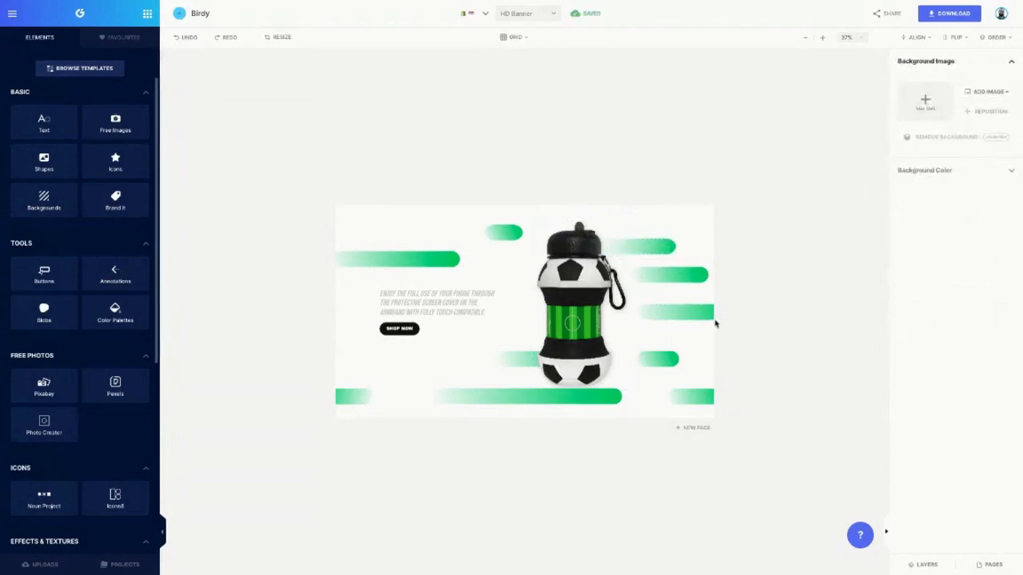
left_click_drag(574, 317, 565, 316)
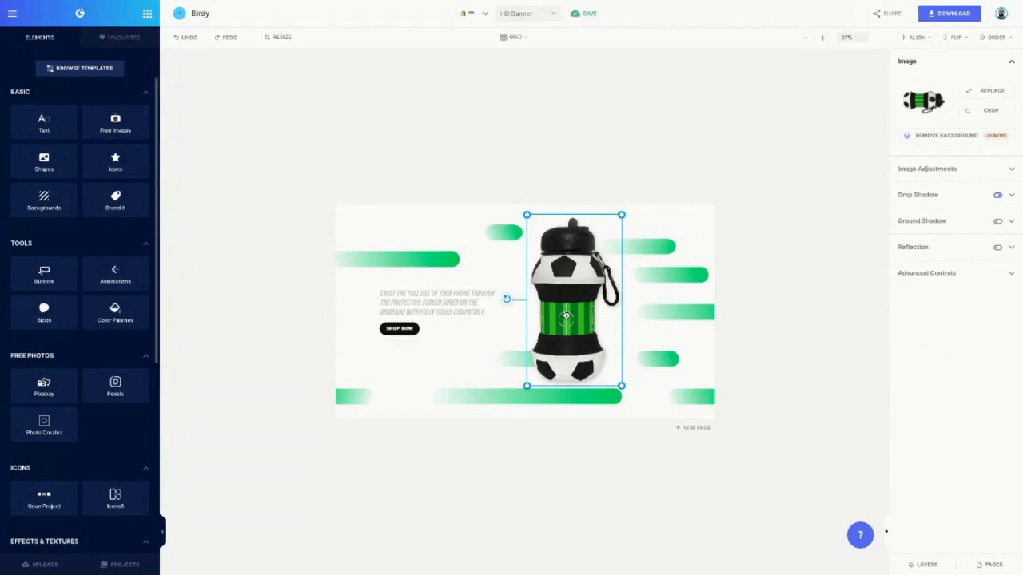
Adjust the bottle image to brightness 0.03, saturation 0.34 and slightly higher contrast.
left_click(925, 171)
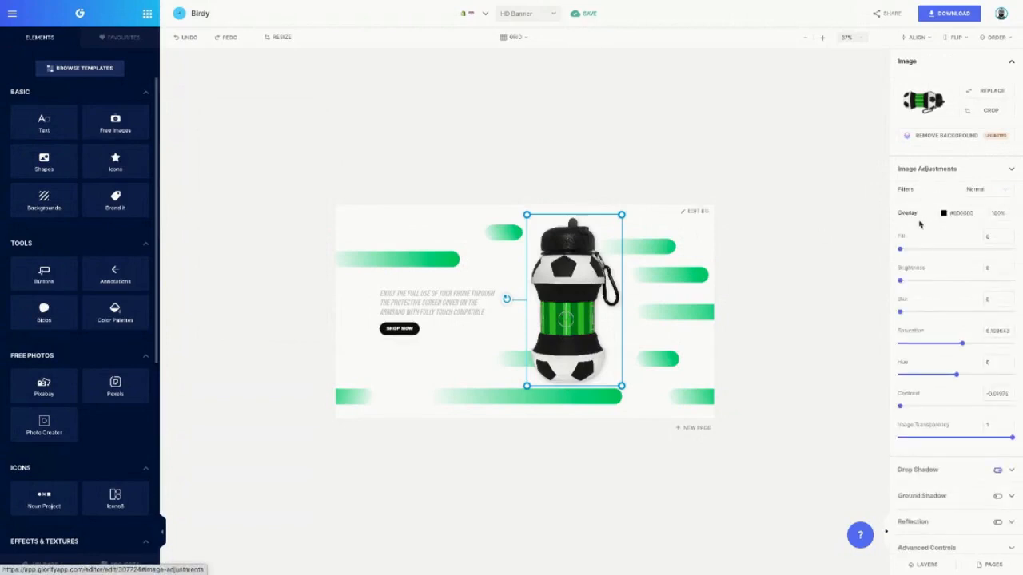
left_click(919, 170)
left_click(916, 174)
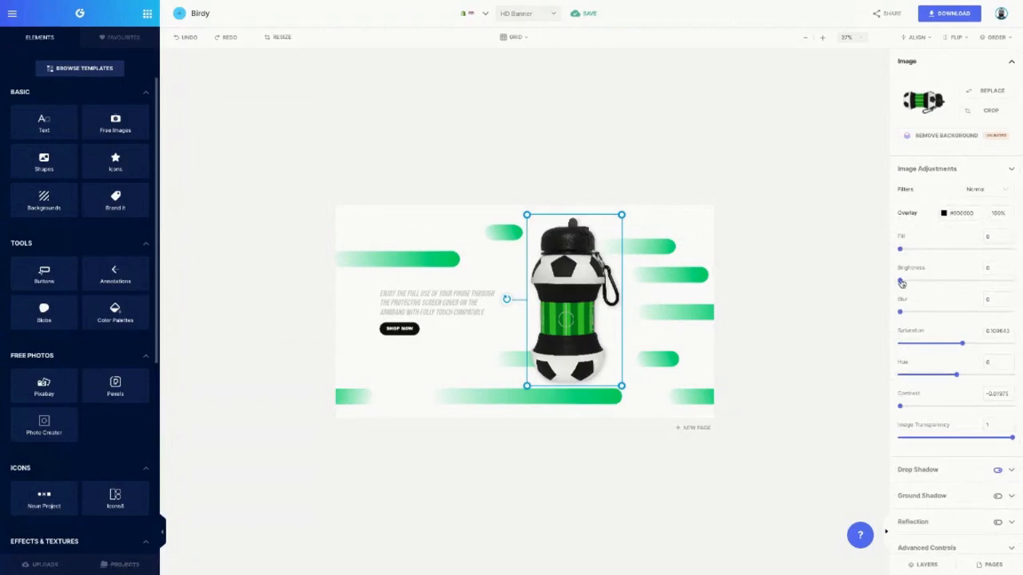
left_click_drag(909, 283, 915, 282)
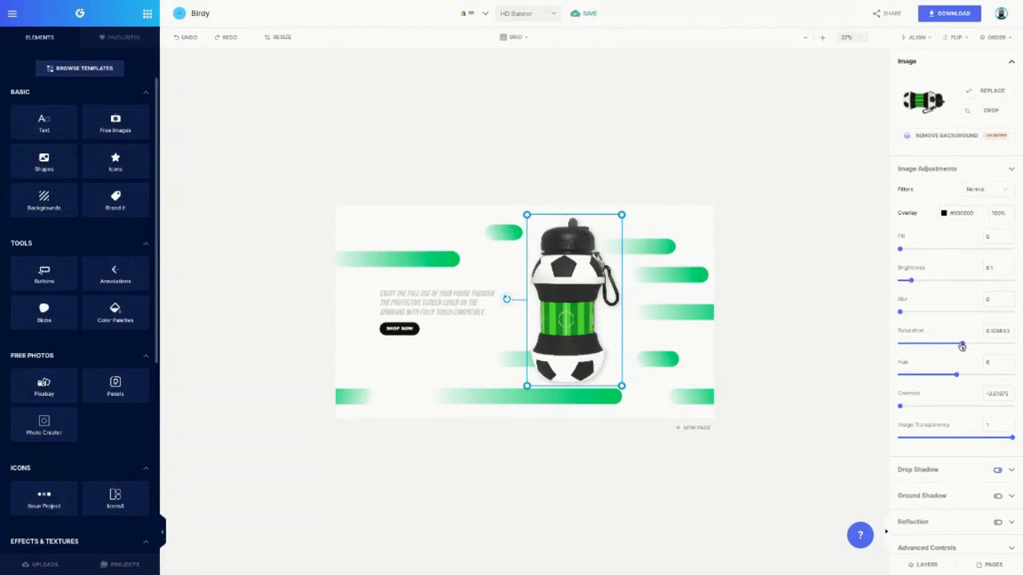
left_click_drag(962, 345, 978, 346)
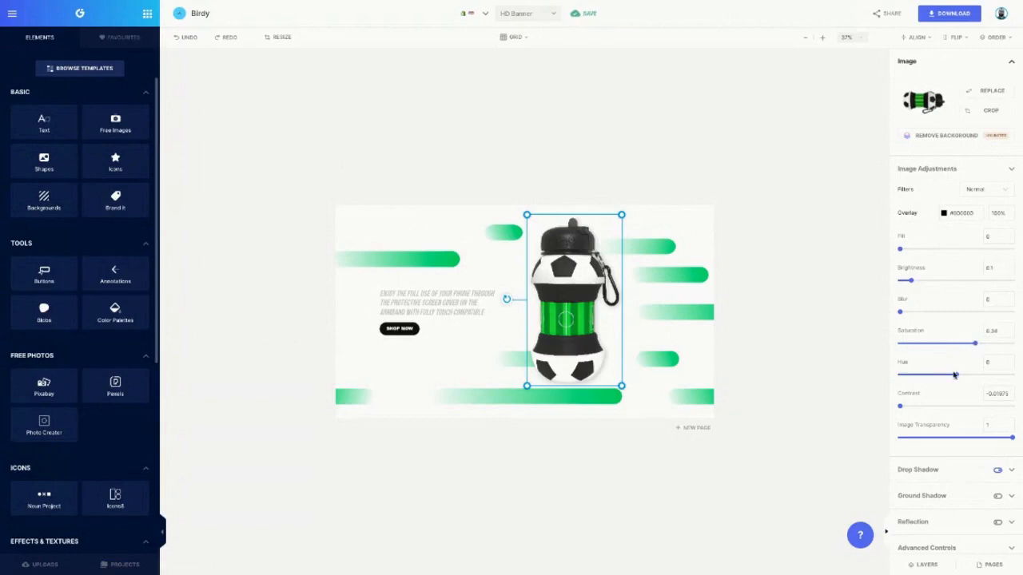
left_click_drag(901, 409, 907, 408)
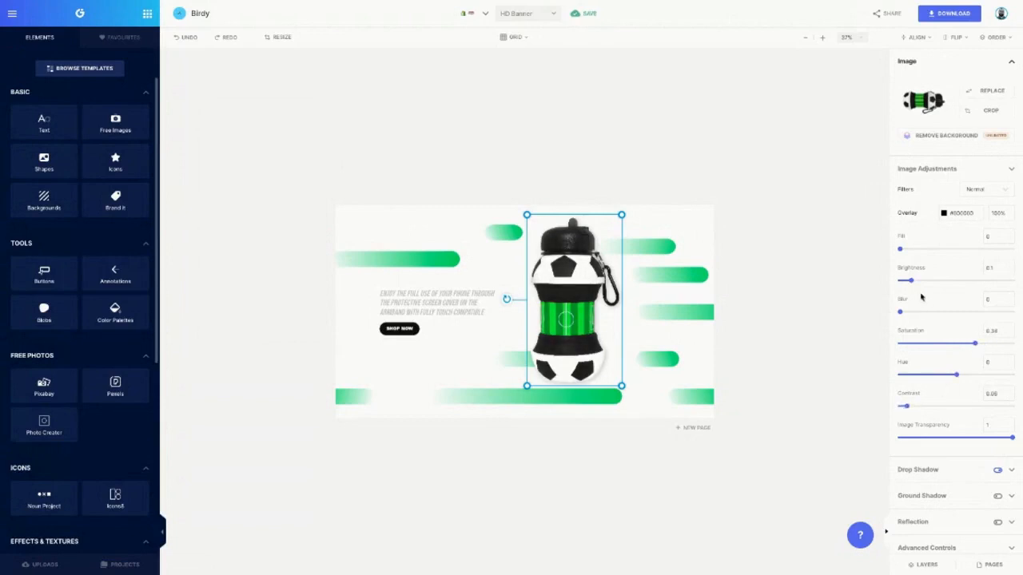
left_click_drag(911, 280, 903, 287)
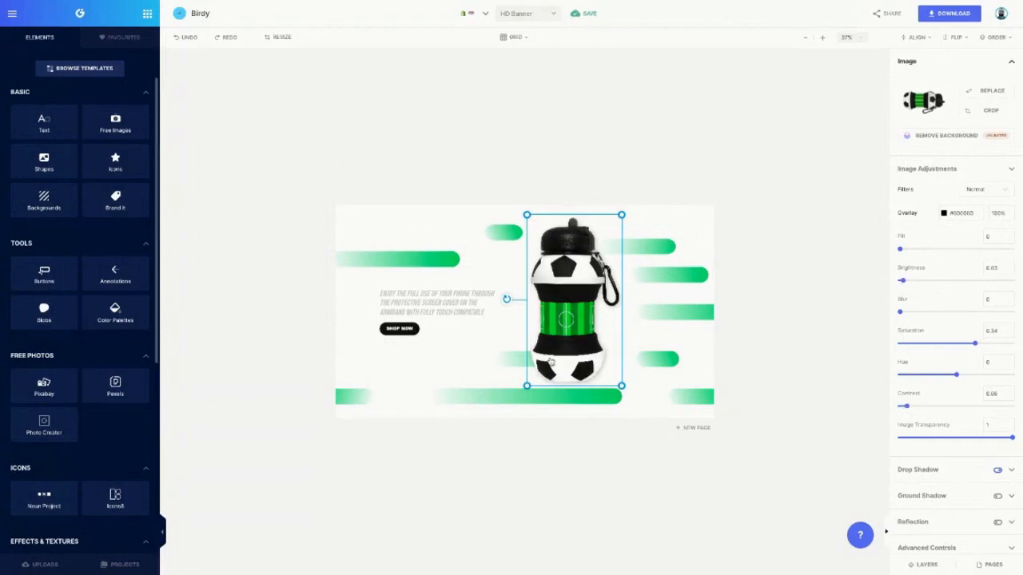
left_click(486, 369)
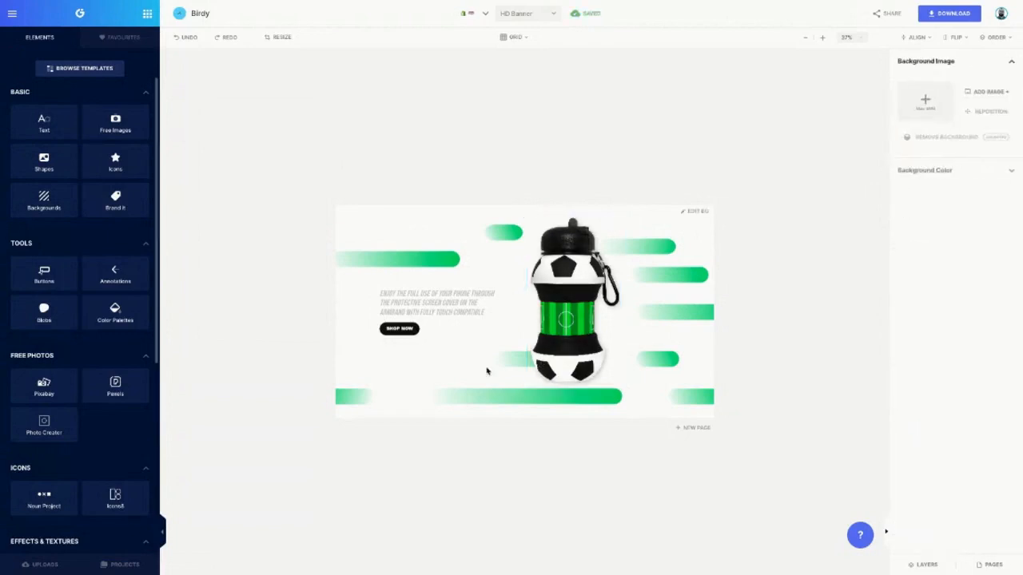
Enlarge the SHOP NOW button and increase its font size.
double_click(440, 309)
left_click(449, 352)
left_click(405, 336)
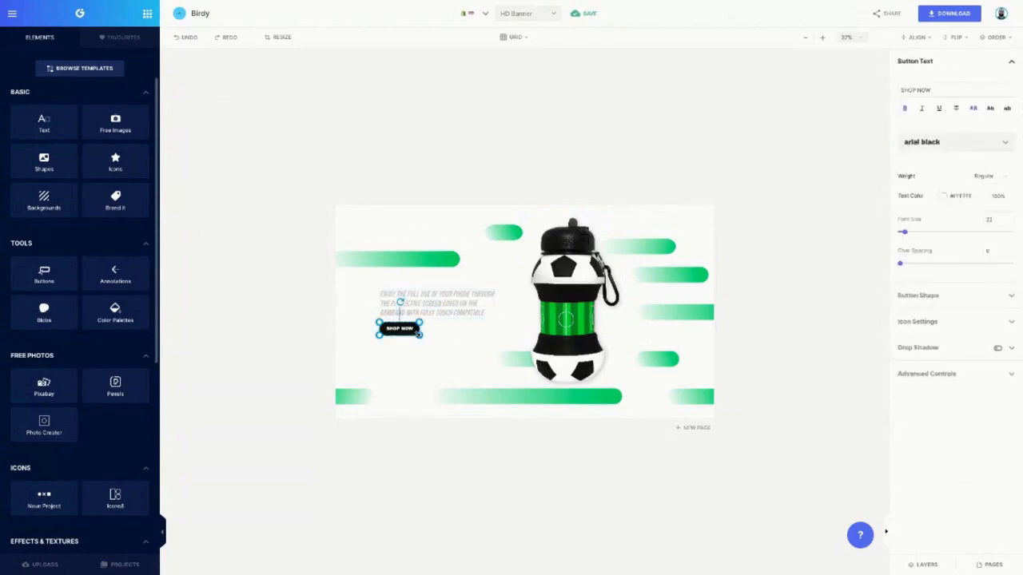
left_click_drag(420, 336, 438, 334)
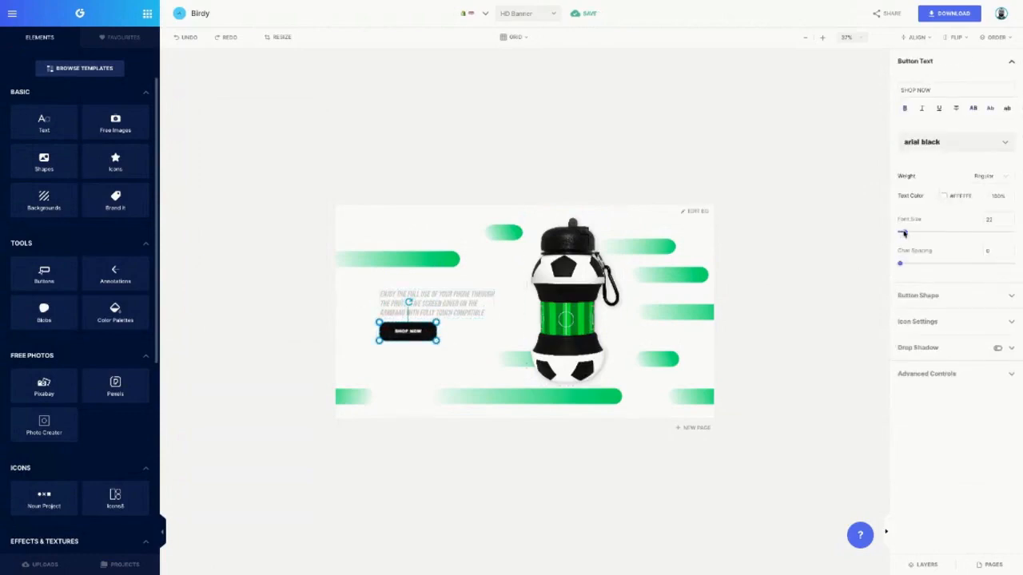
left_click_drag(903, 232, 906, 235)
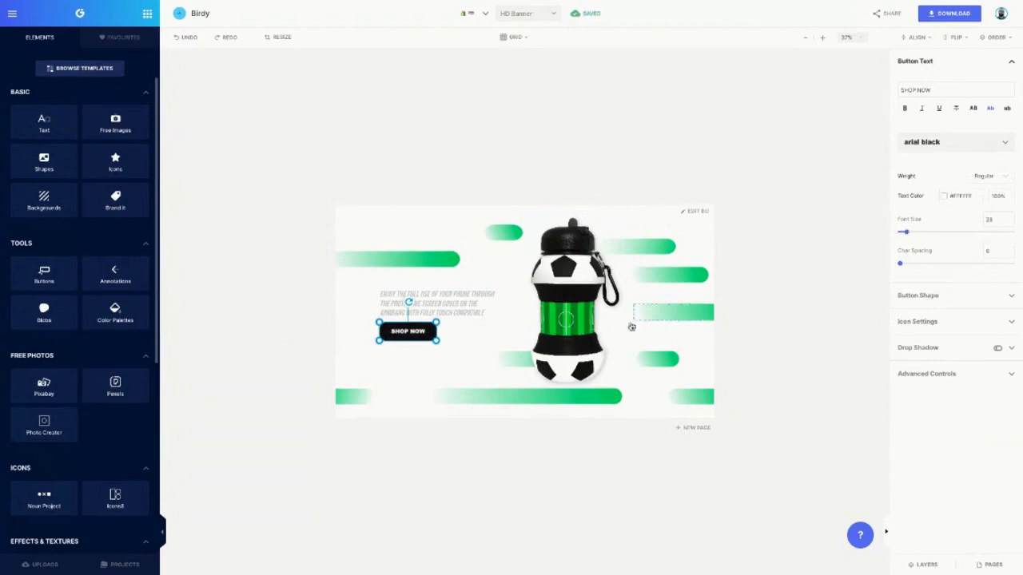
left_click(491, 349)
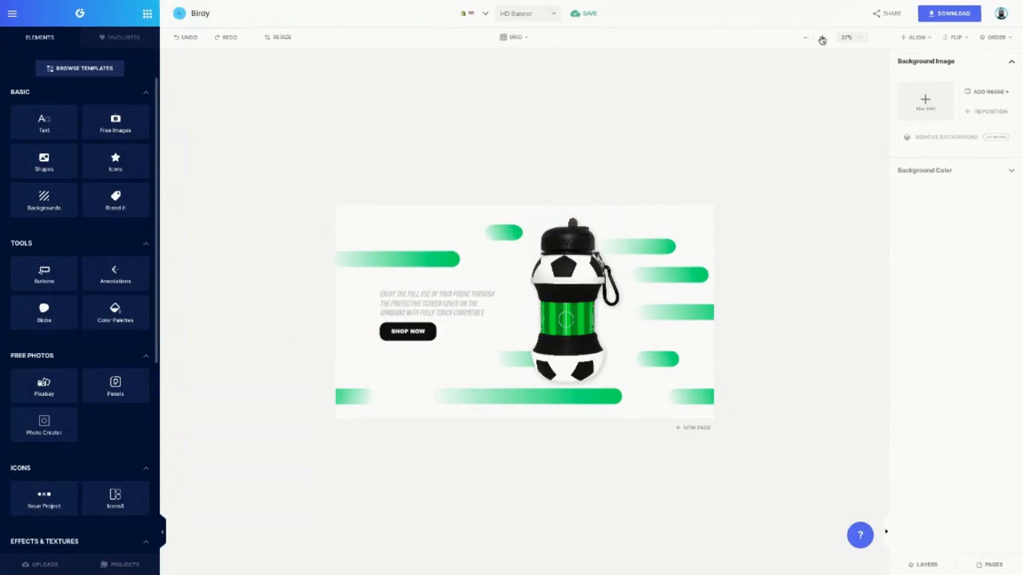
Reduce the size of the SHOP NOW button so that it fits more closely around its text.
left_click(822, 40)
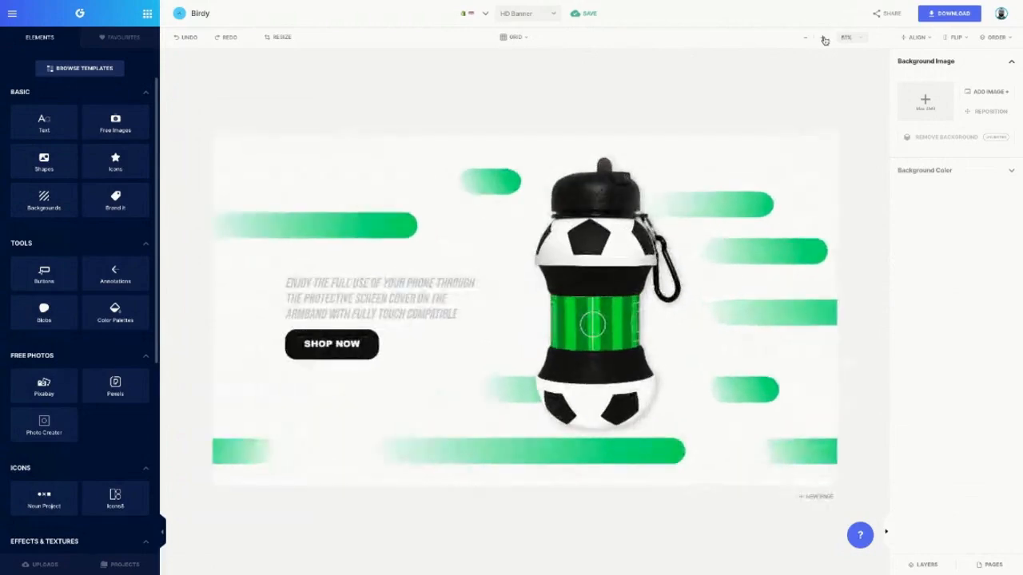
left_click(825, 40)
left_click(825, 40)
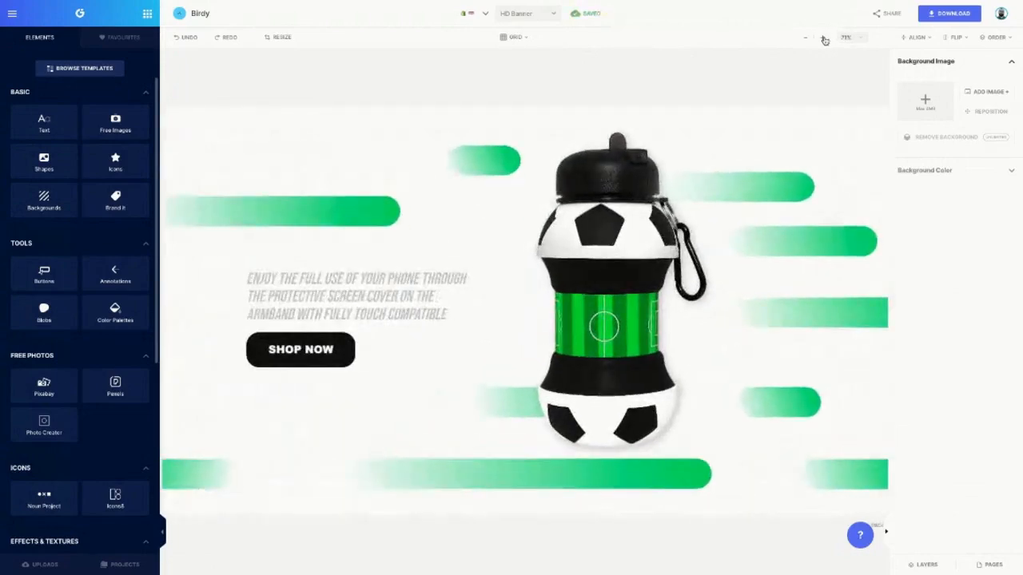
left_click(825, 40)
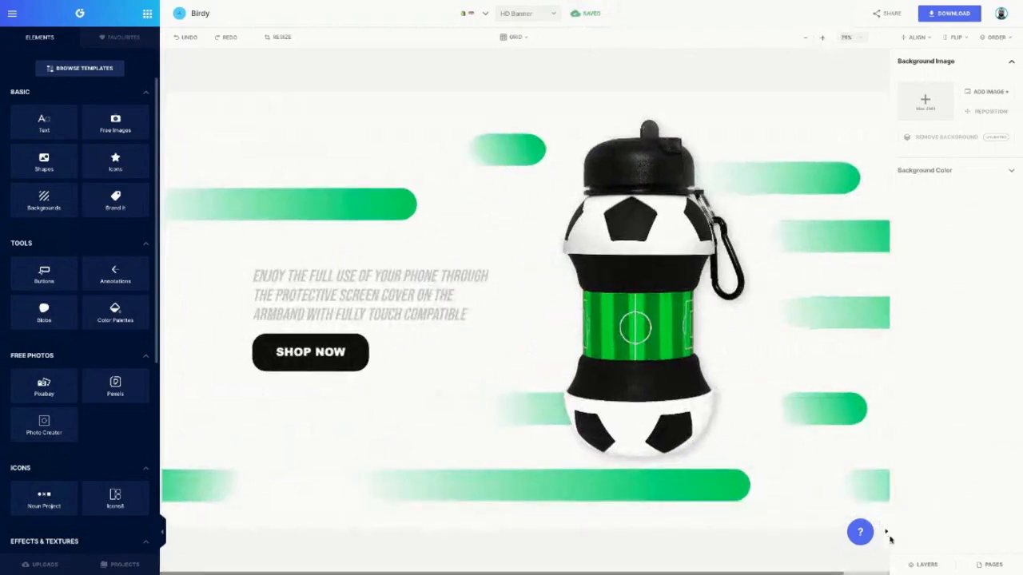
left_click(888, 536)
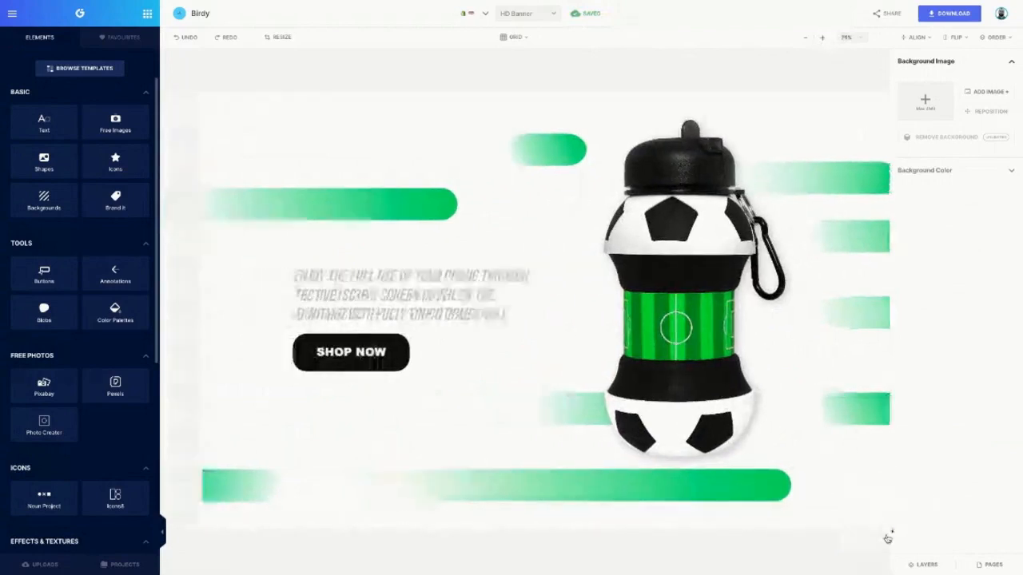
left_click(163, 535)
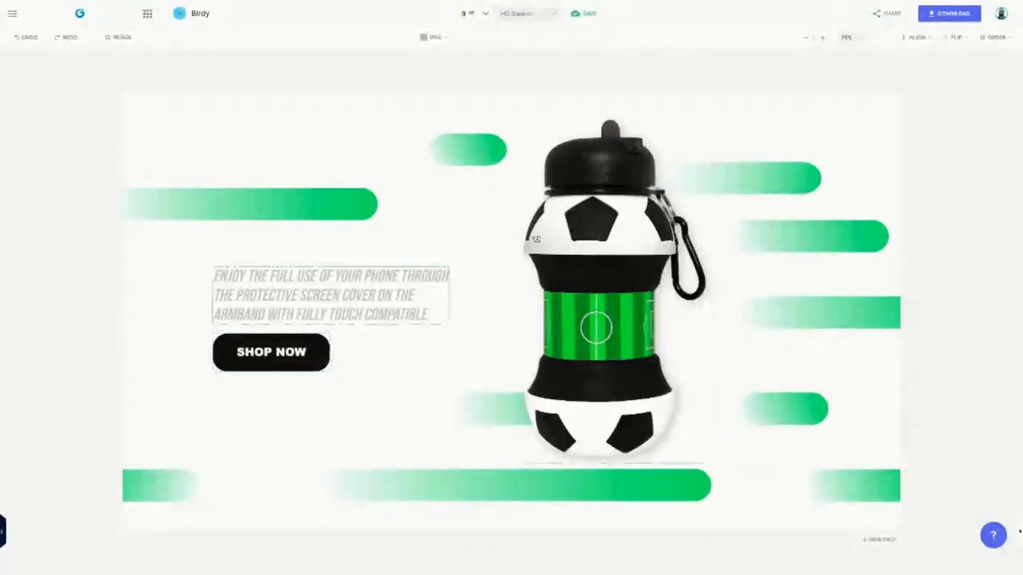
left_click(296, 369)
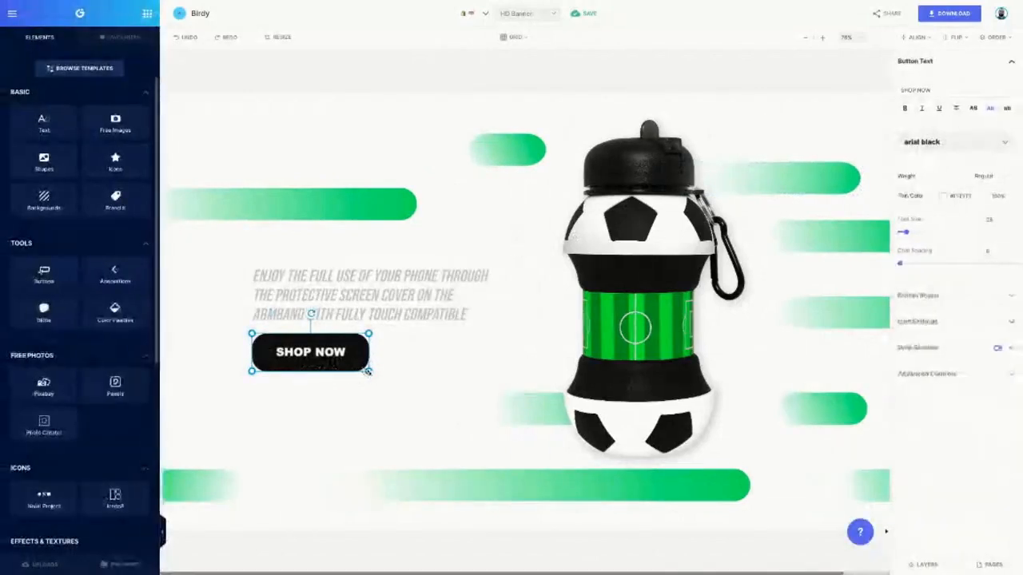
left_click_drag(369, 371, 343, 364)
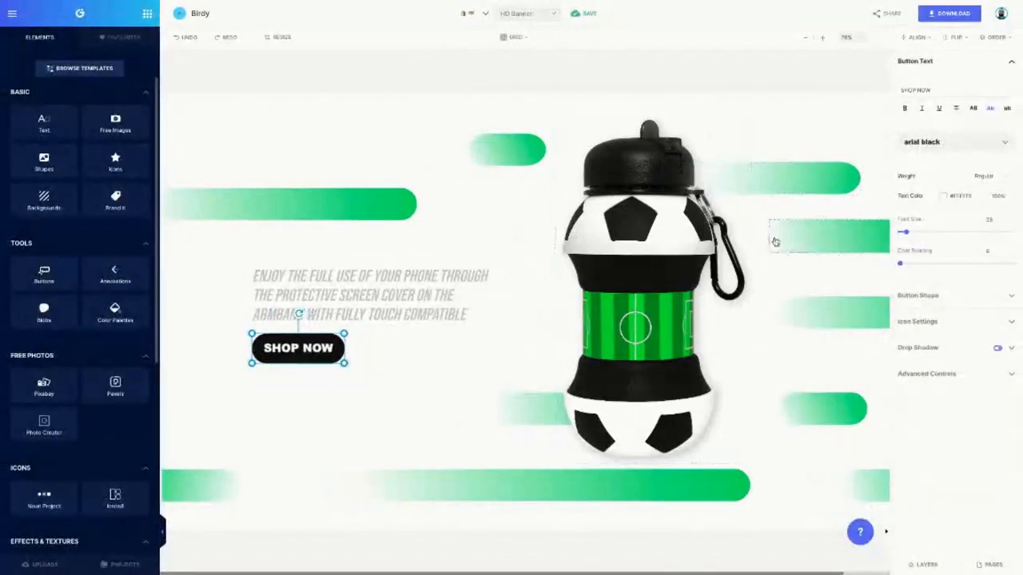
Set the SHOP NOW text's font size to 17 and preview the banner at 100% zoom without the side panels.
left_click_drag(906, 234, 904, 235)
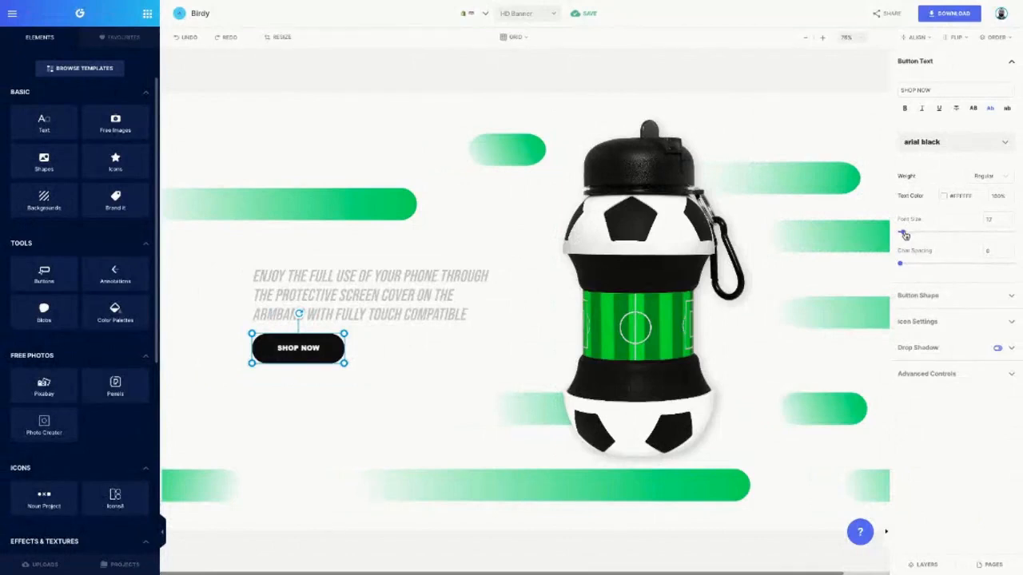
left_click(862, 41)
left_click(852, 70)
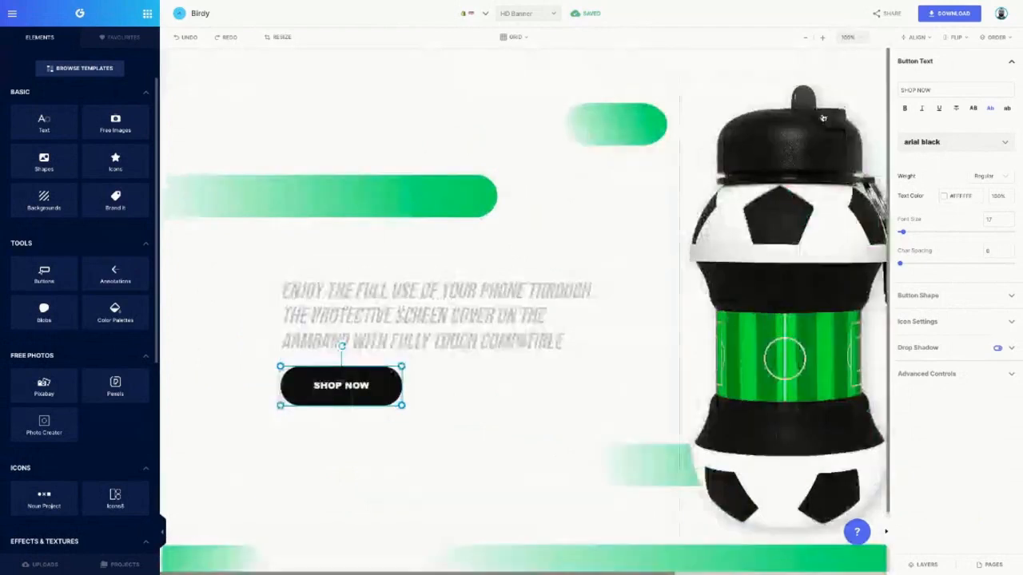
left_click(609, 368)
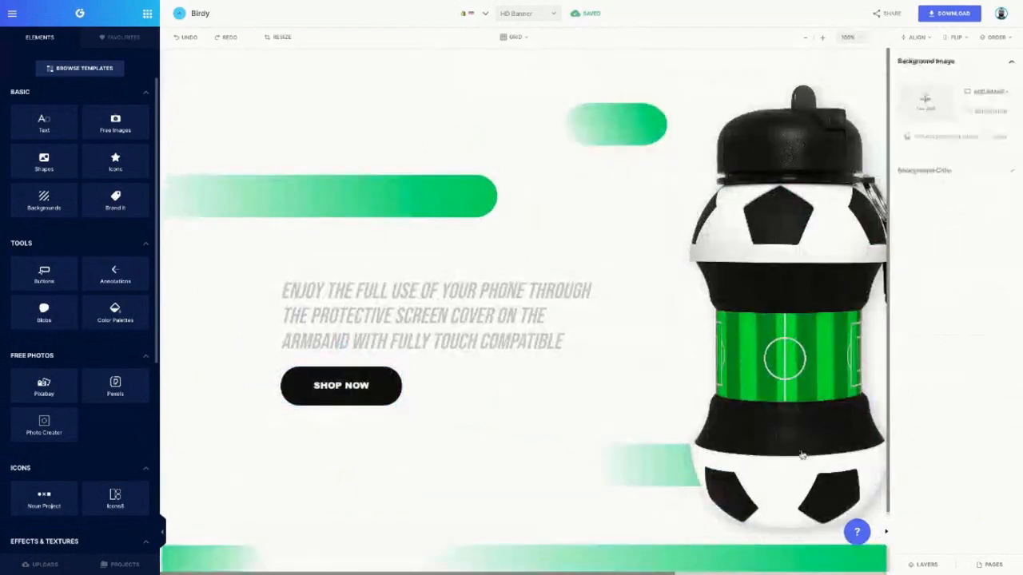
left_click(885, 531)
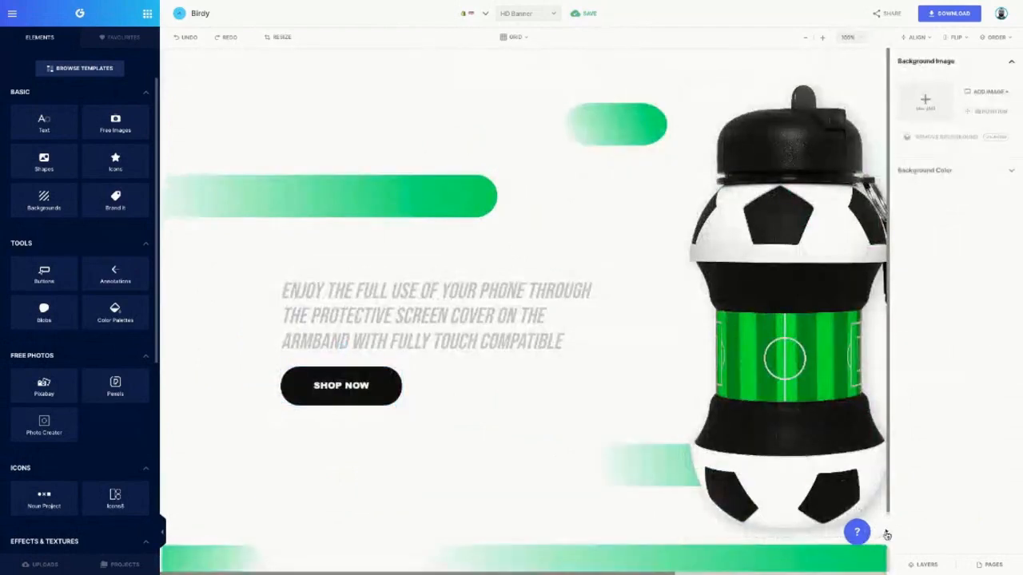
left_click(162, 530)
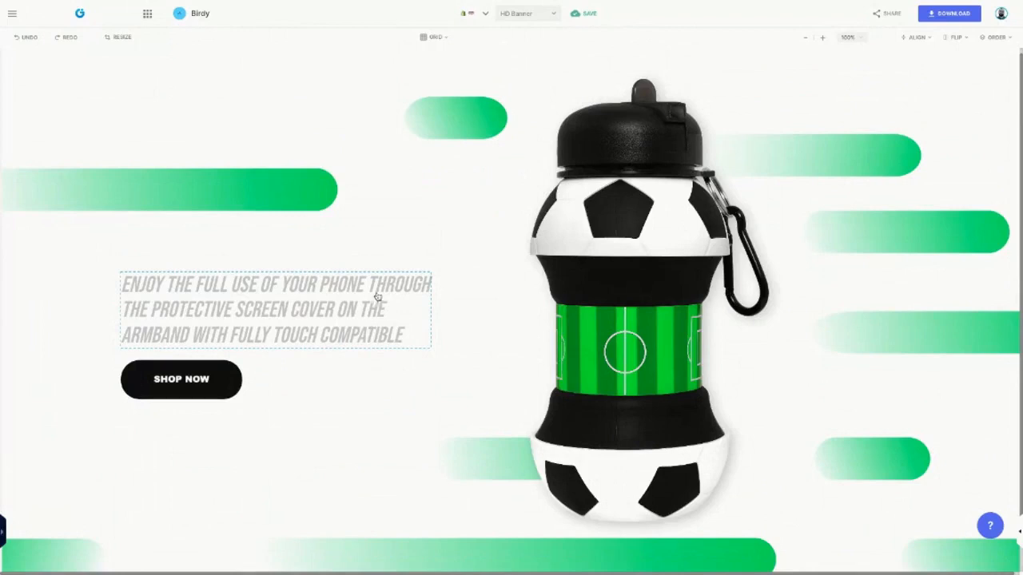
Move the description paragraph up, keeping its left edge aligned with the SHOP NOW button and leaving a wider gap above the button.
left_click(342, 281)
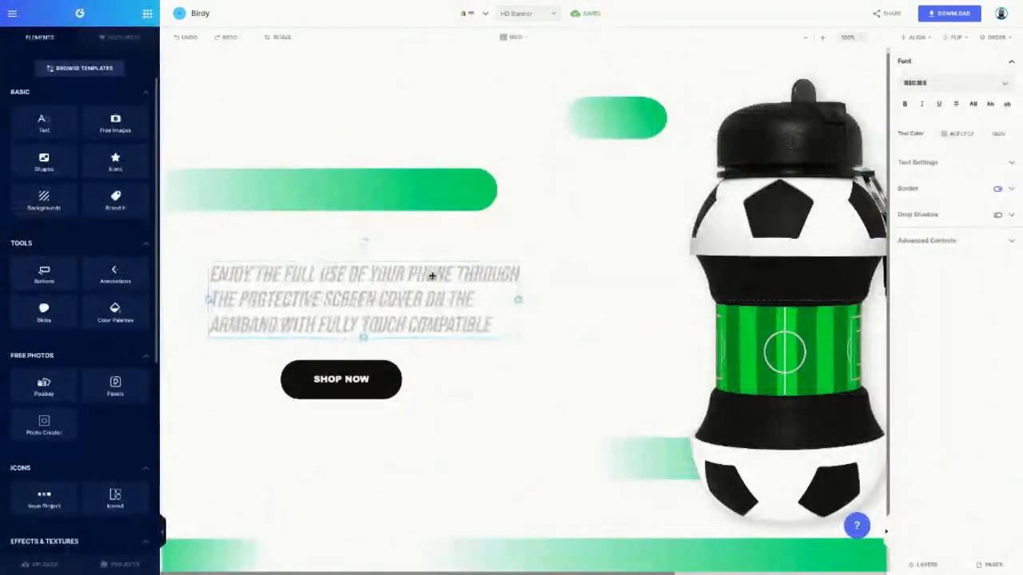
left_click(805, 37)
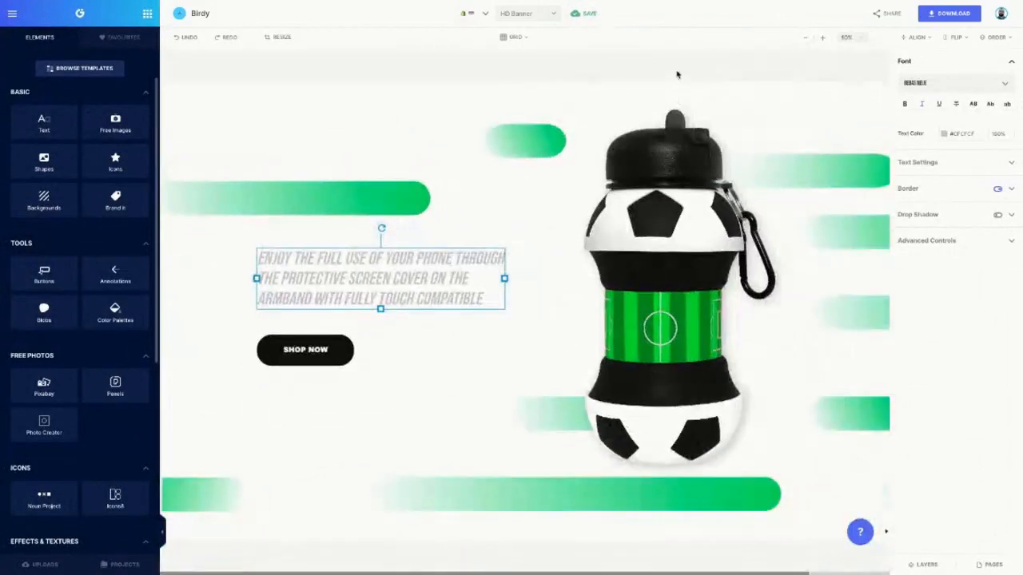
left_click(676, 73)
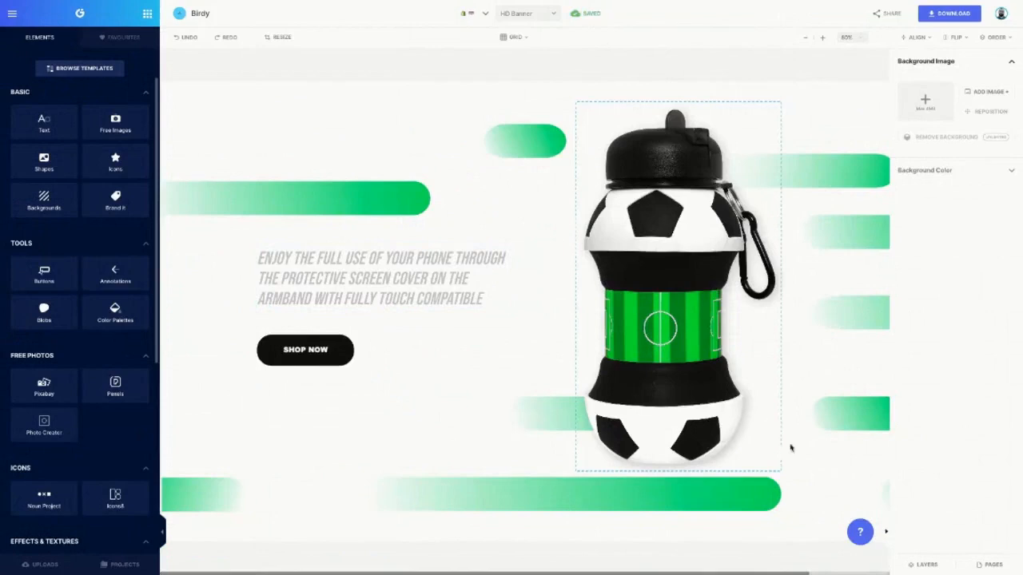
Rotate the bottle image slightly clockwise so that its cap leans to the right.
left_click(885, 532)
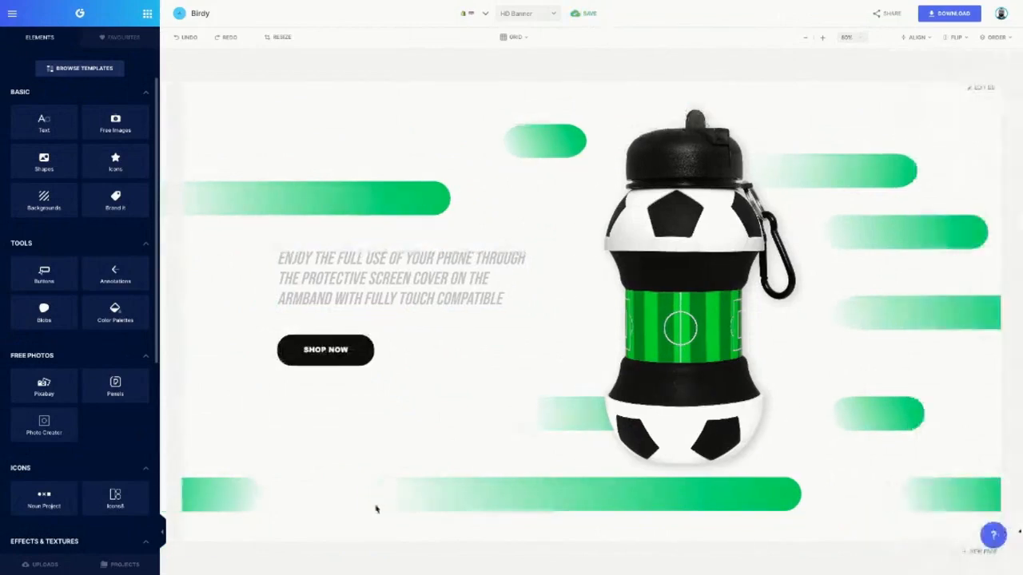
left_click(164, 537)
left_click(588, 306)
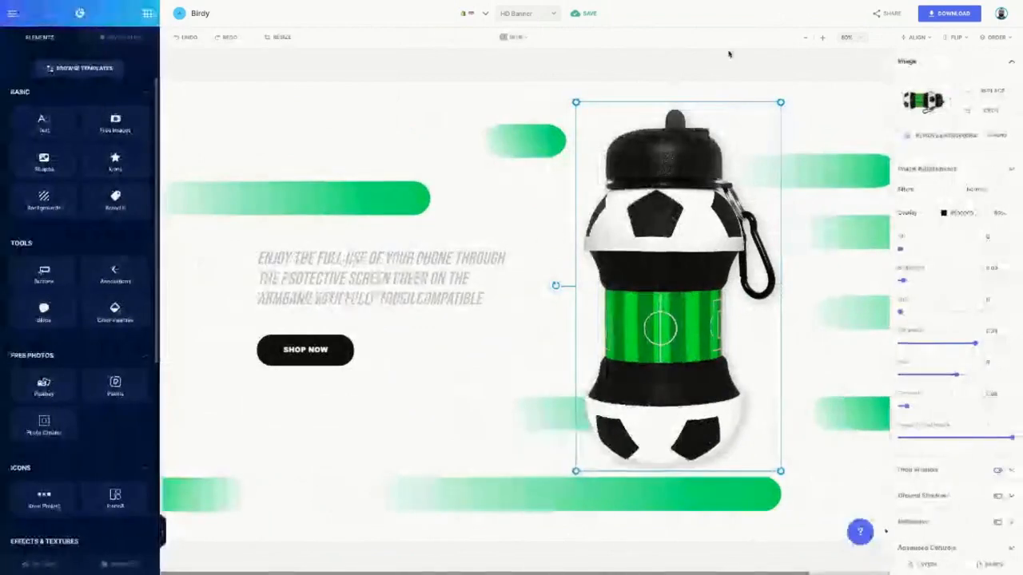
left_click(806, 37)
left_click(806, 37)
left_click(806, 38)
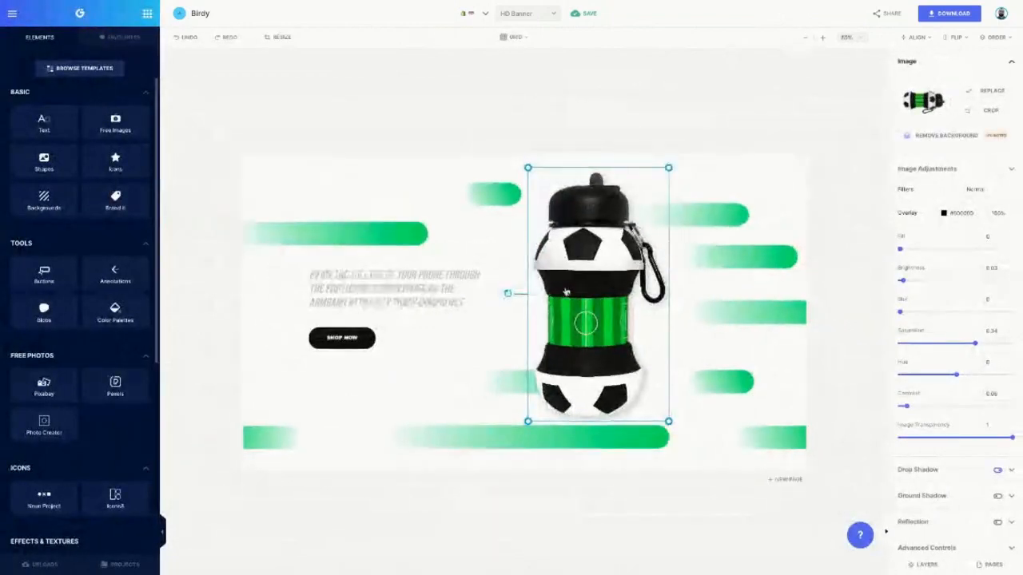
left_click_drag(511, 295, 500, 272)
left_click(445, 395)
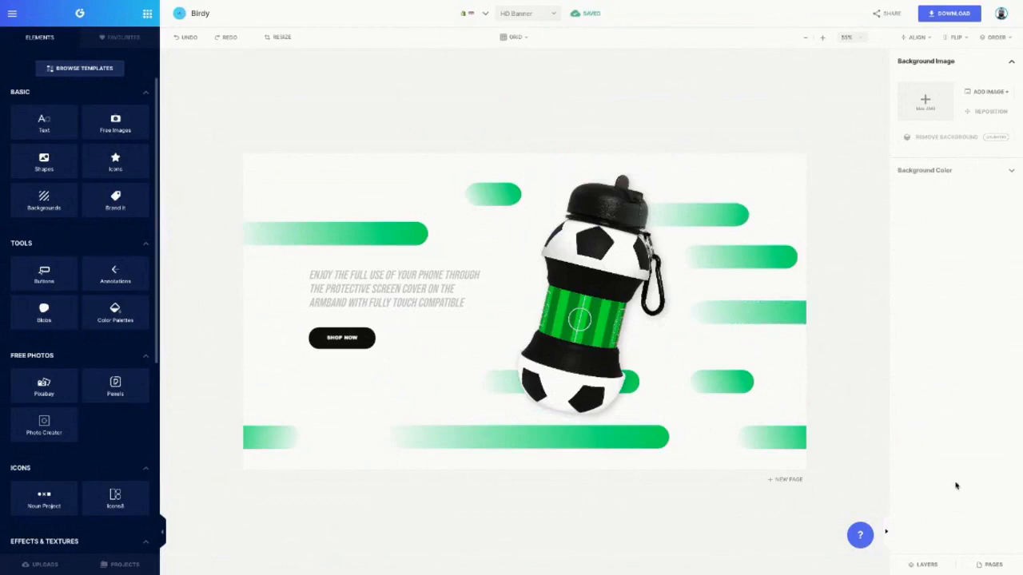
Show the project's page list and browse the Hero Image template category.
left_click(992, 565)
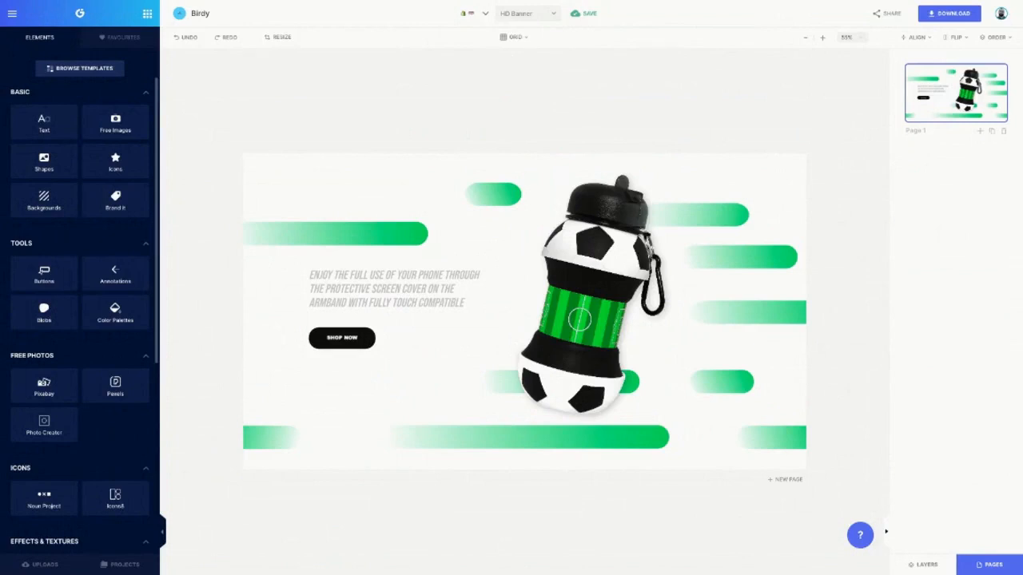
left_click(102, 69)
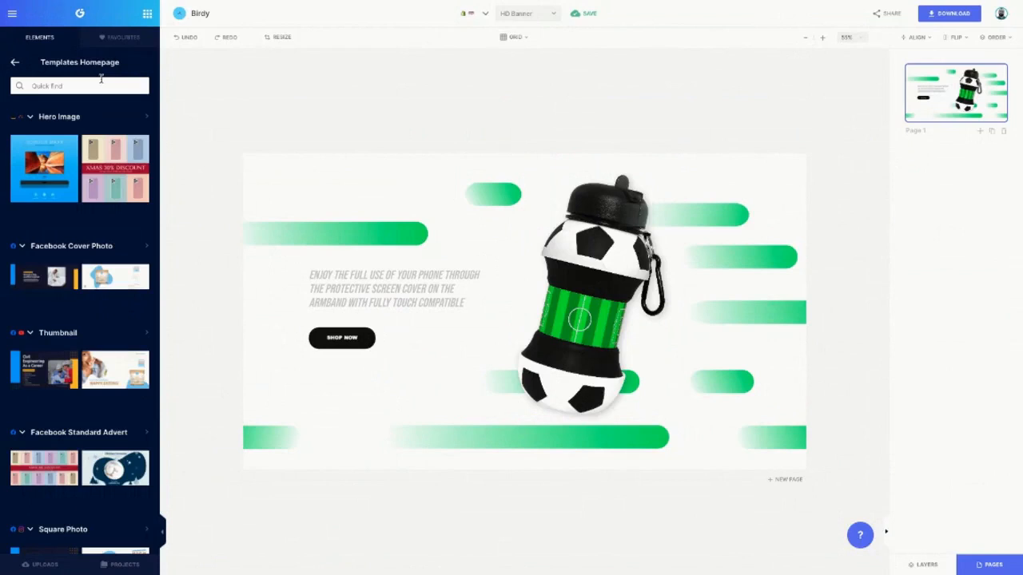
left_click(76, 119)
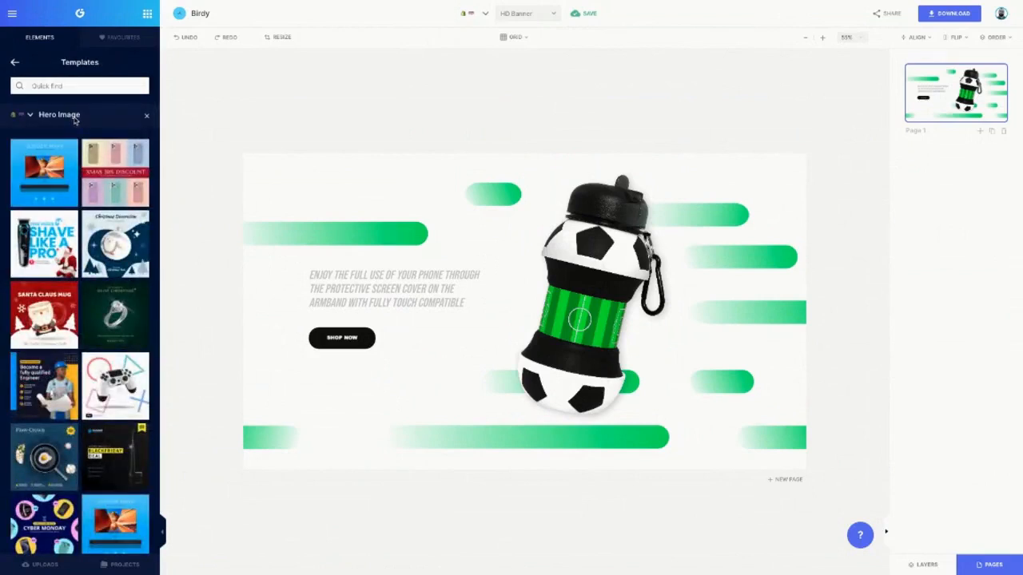
left_click(70, 86)
scroll(86, 341, "down", 4)
scroll(86, 340, "down", 15)
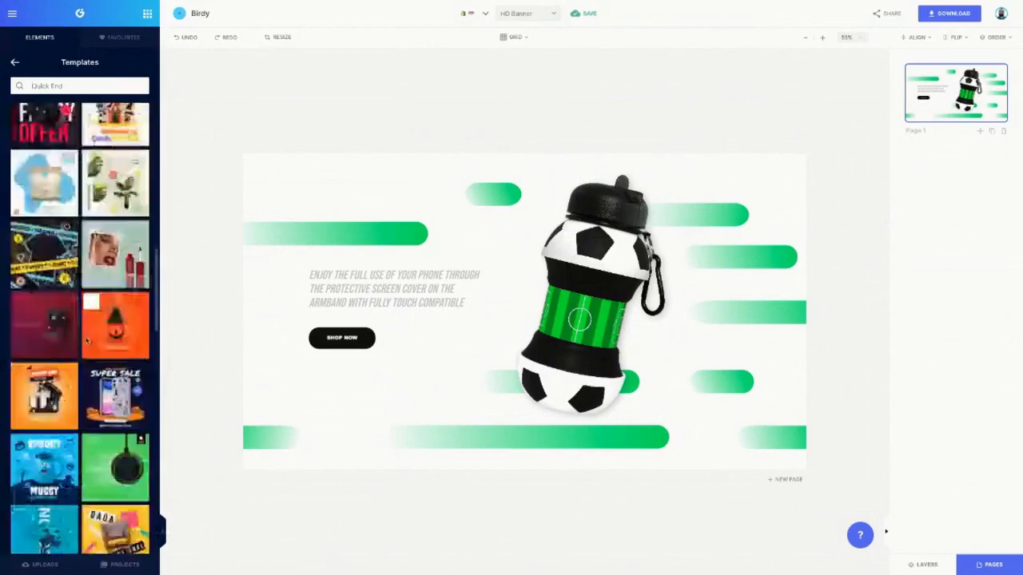
scroll(86, 341, "down", 10)
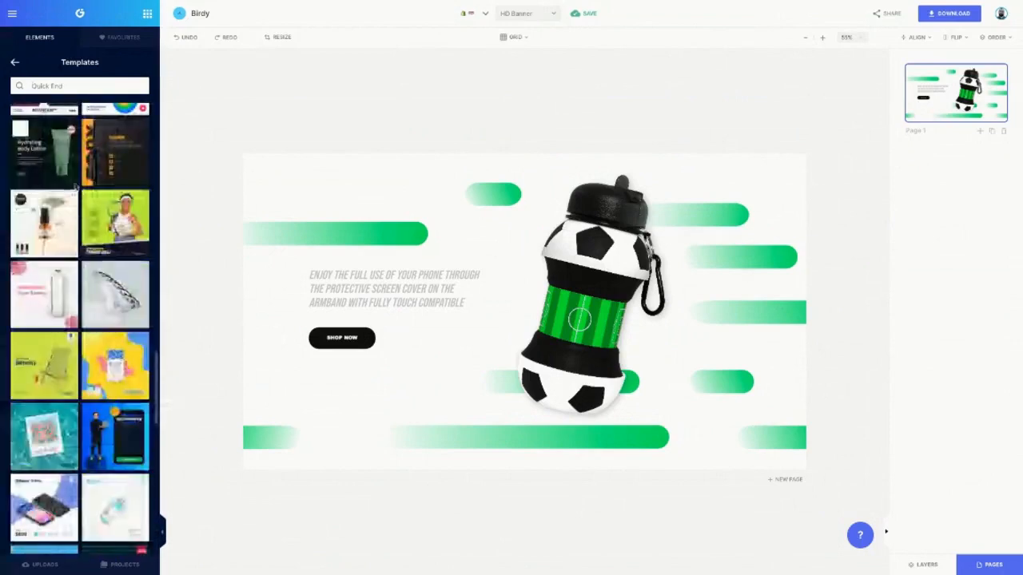
Search the Hero Image templates for mobile, holder and armband, and open the Running Armband bundle.
type("mobile")
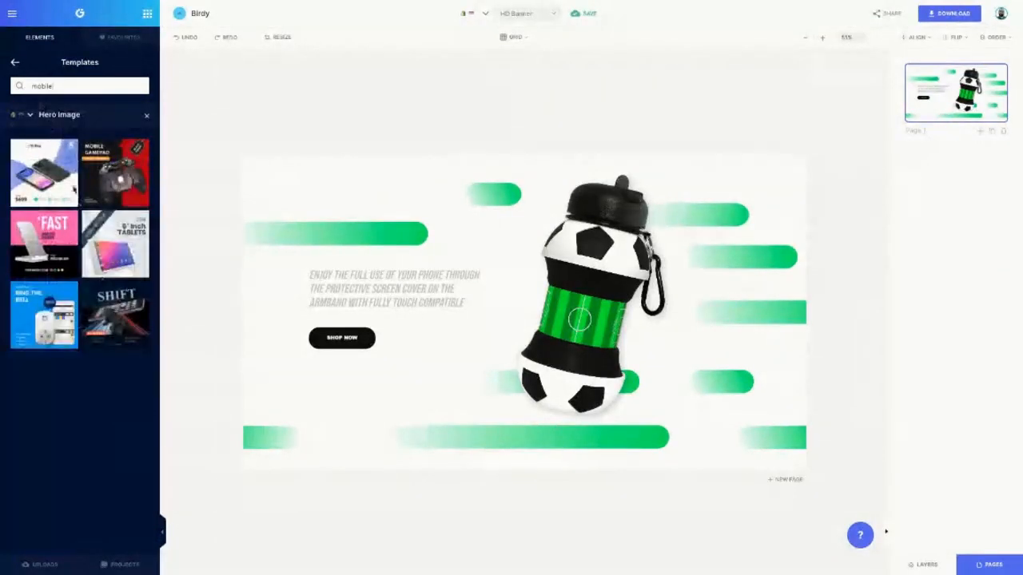
double_click(46, 86)
type("holder")
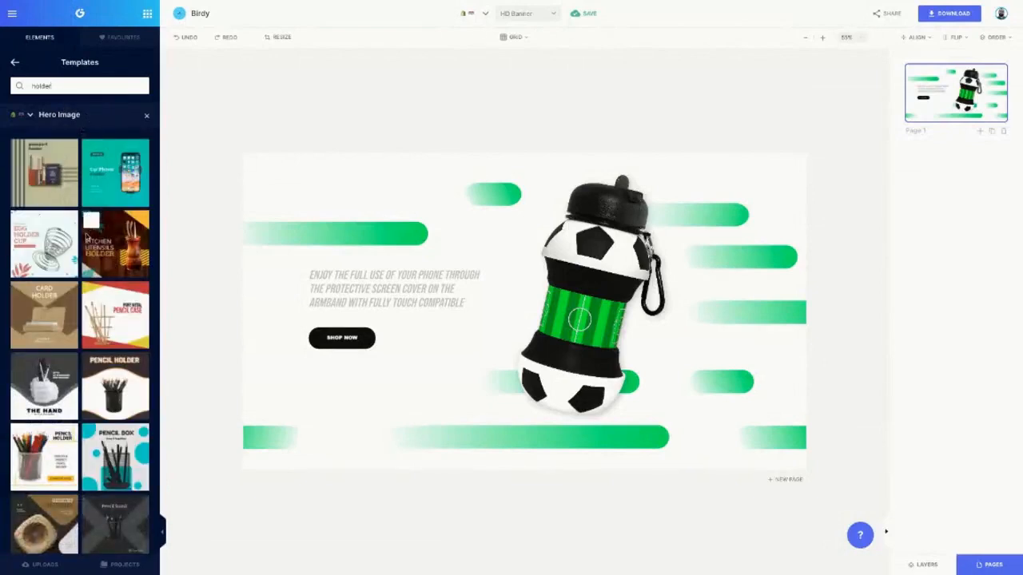
key("ctrl+a")
type("arm")
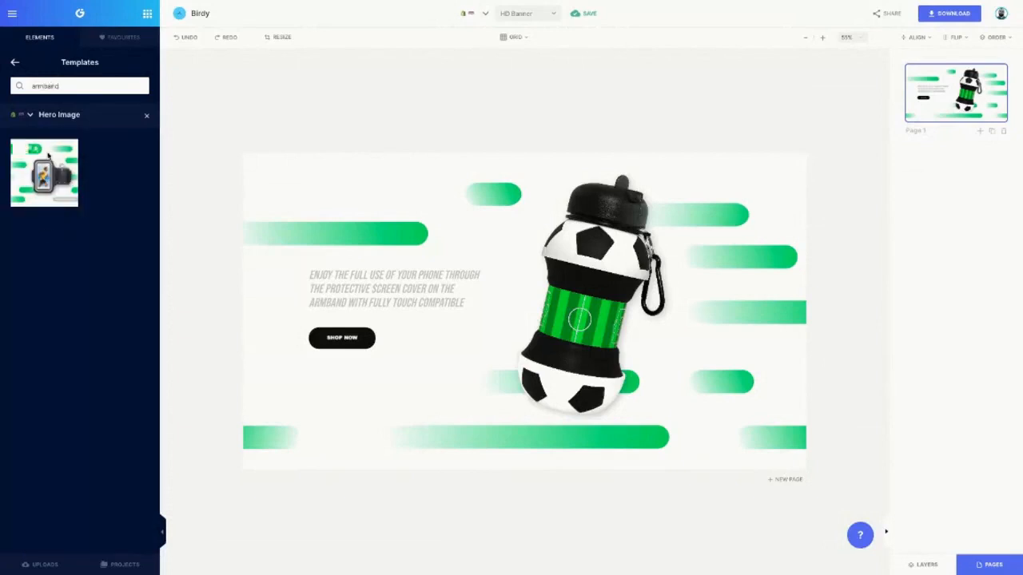
left_click(25, 162)
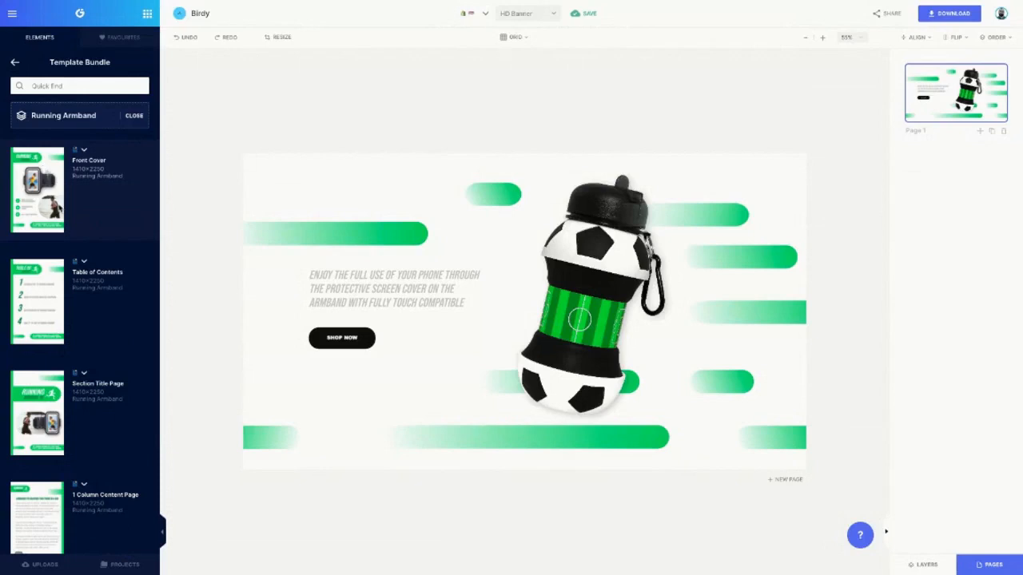
Add the 2000×2000 Call-Out Image template from the Running Armband bundle as a new page.
scroll(60, 207, "down", 2)
scroll(60, 206, "up", 2)
scroll(60, 207, "down", 3)
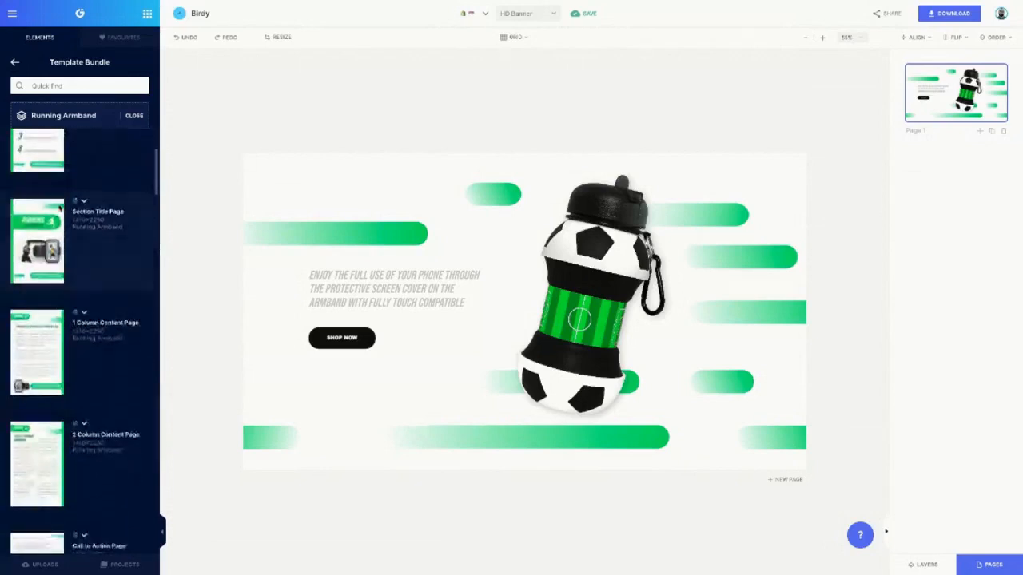
scroll(60, 207, "down", 6)
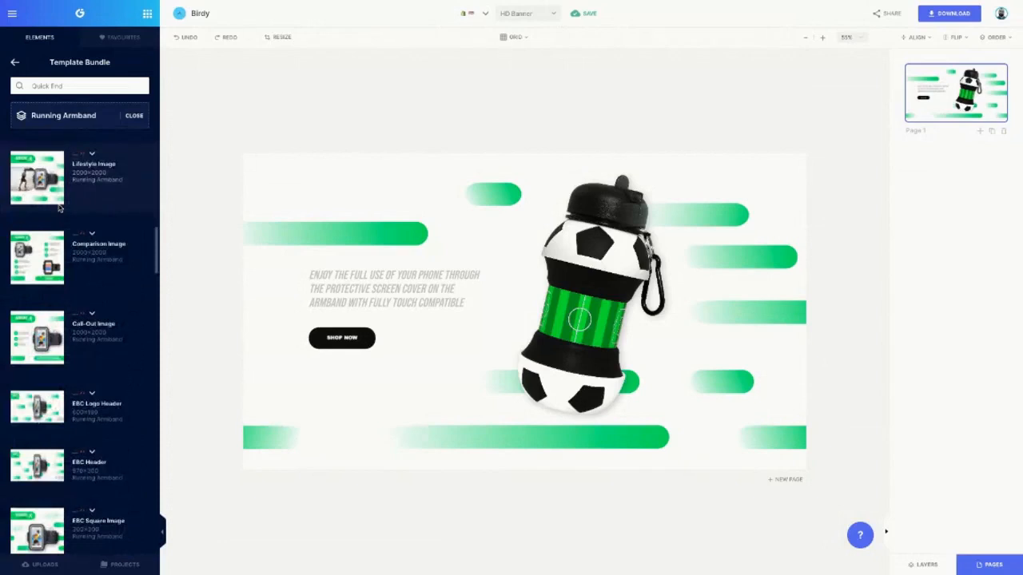
scroll(63, 212, "up", 2)
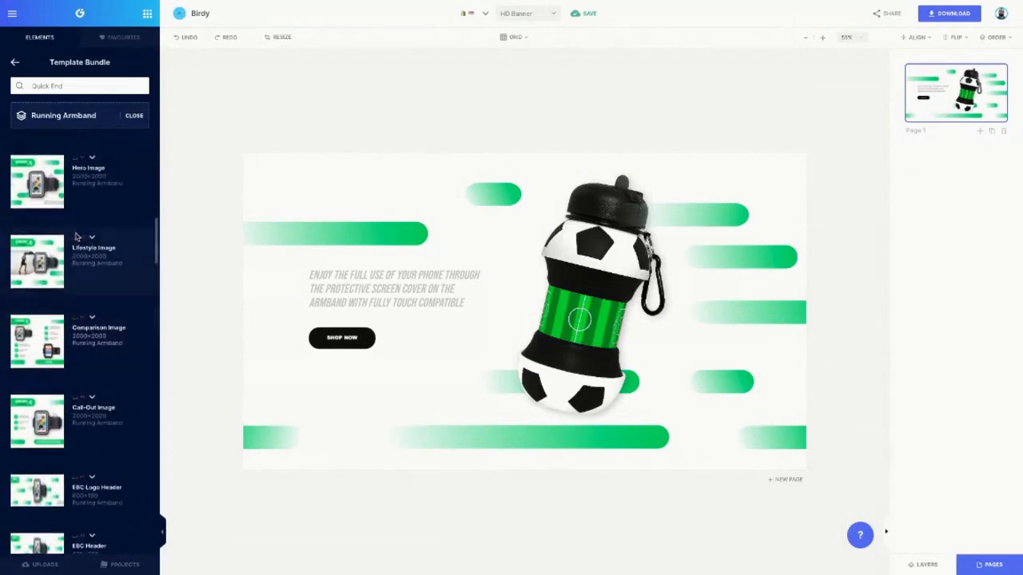
scroll(77, 237, "down", 2)
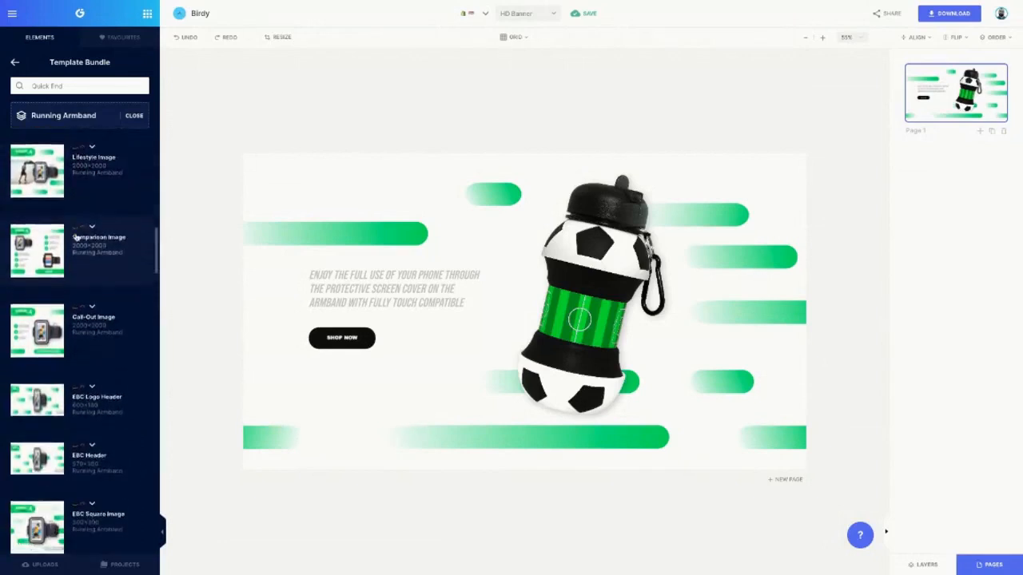
scroll(77, 236, "down", 4)
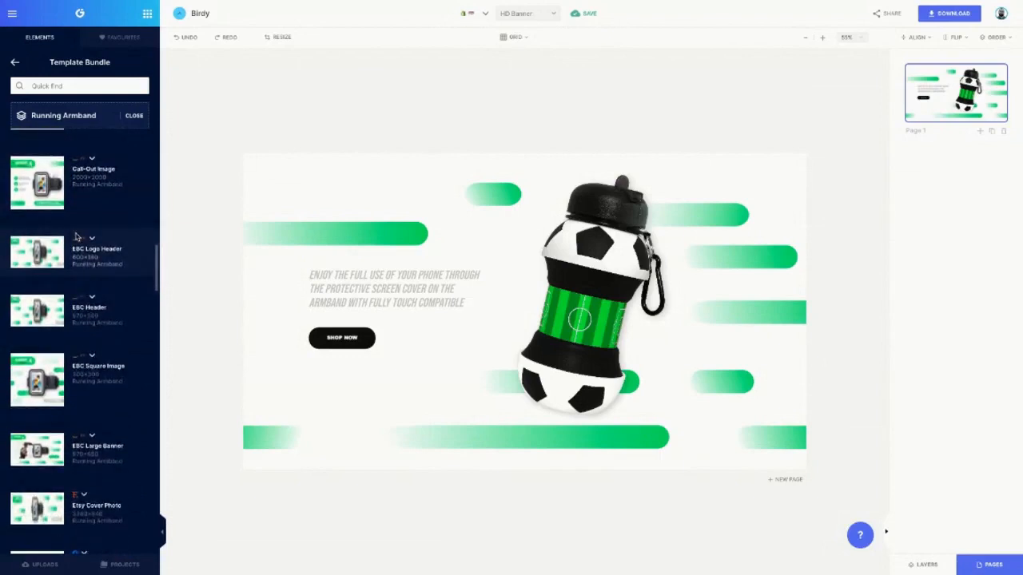
scroll(77, 236, "down", 4)
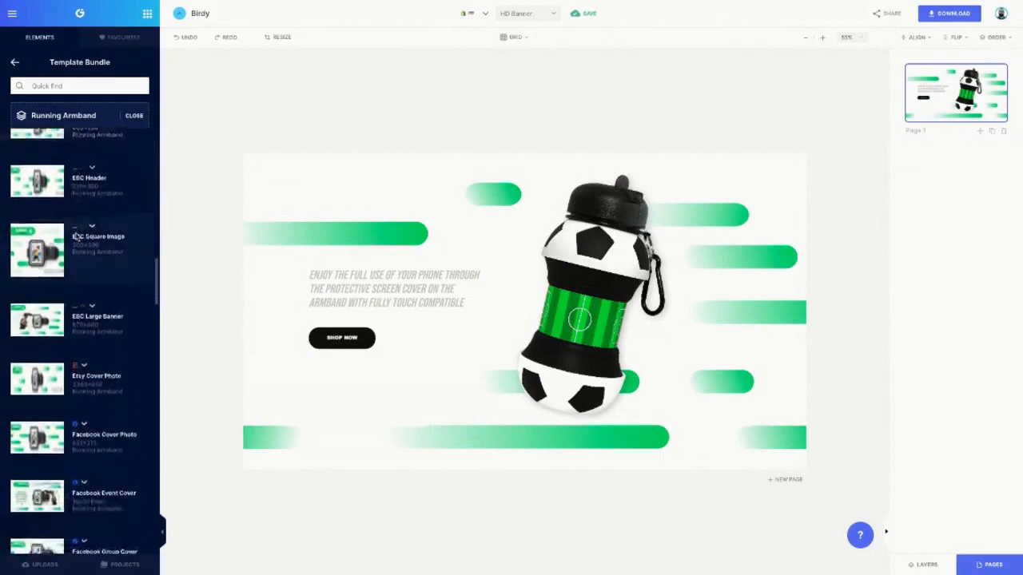
scroll(77, 237, "up", 8)
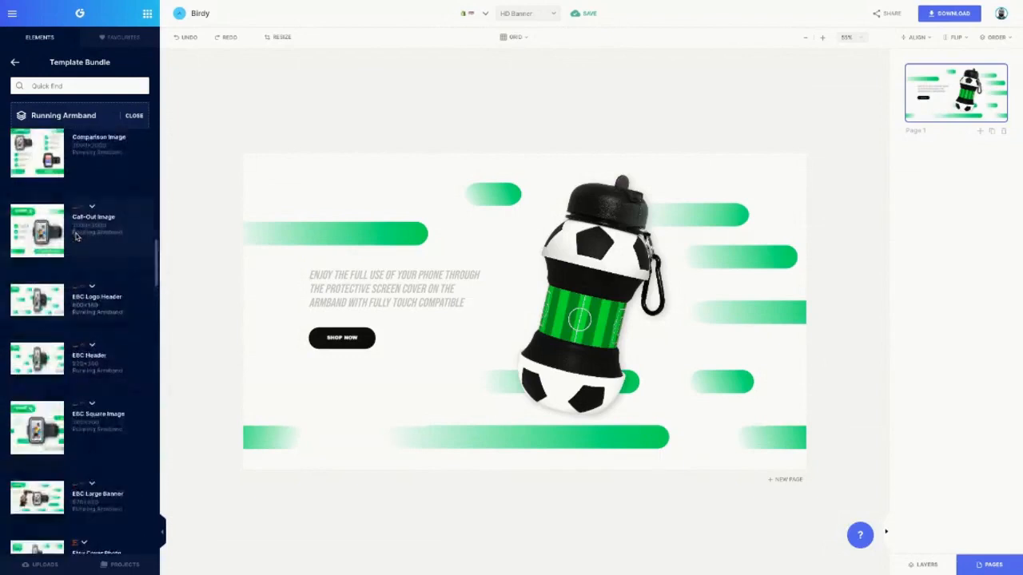
left_click(35, 323)
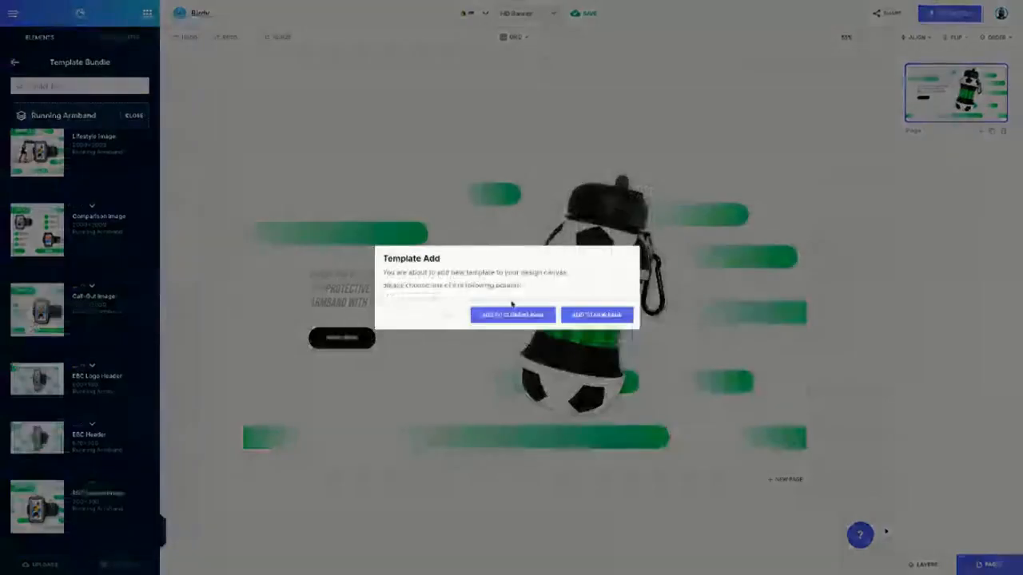
left_click(606, 316)
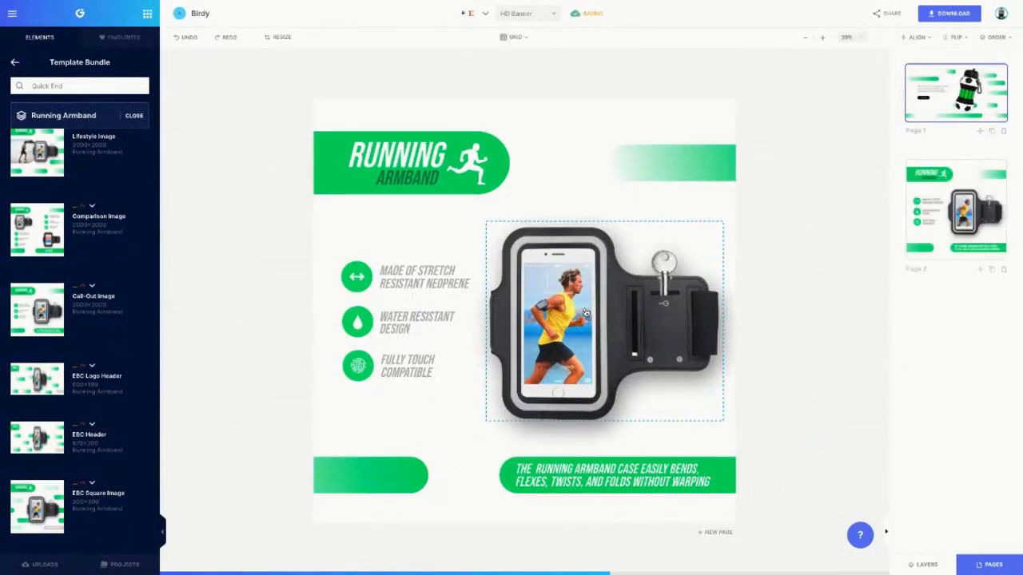
left_click(585, 314)
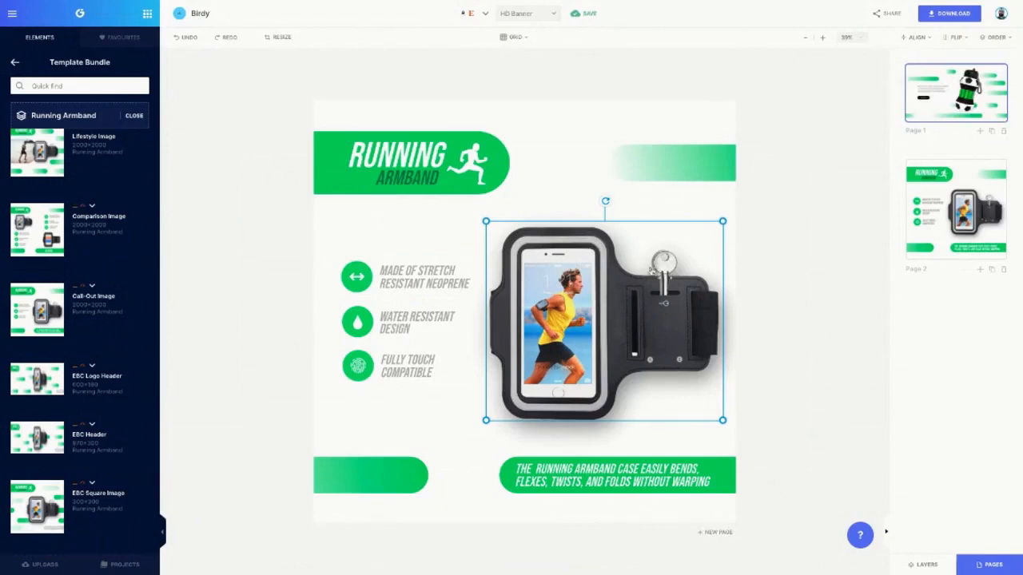
left_click(1009, 566)
left_click(992, 97)
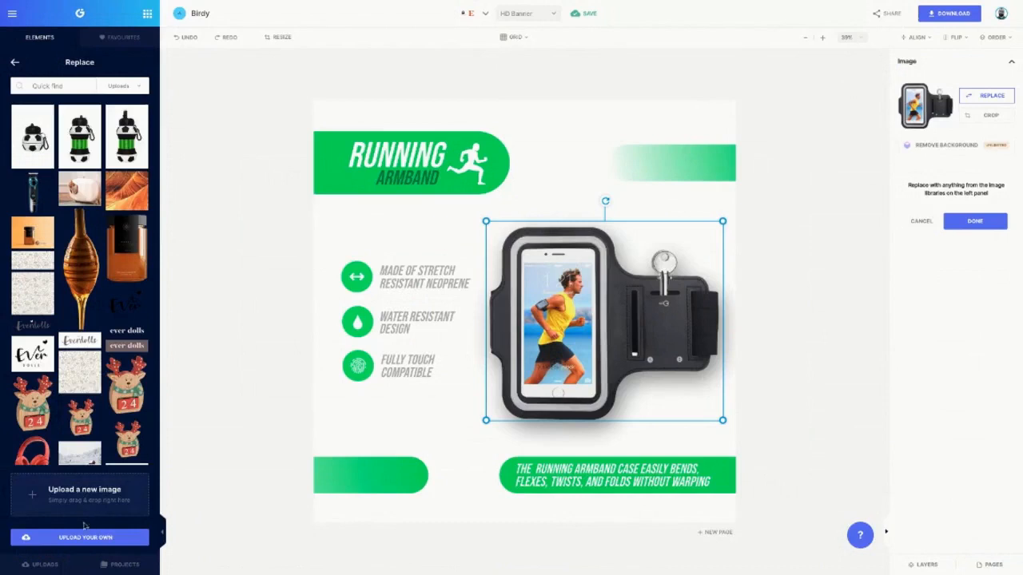
left_click(40, 564)
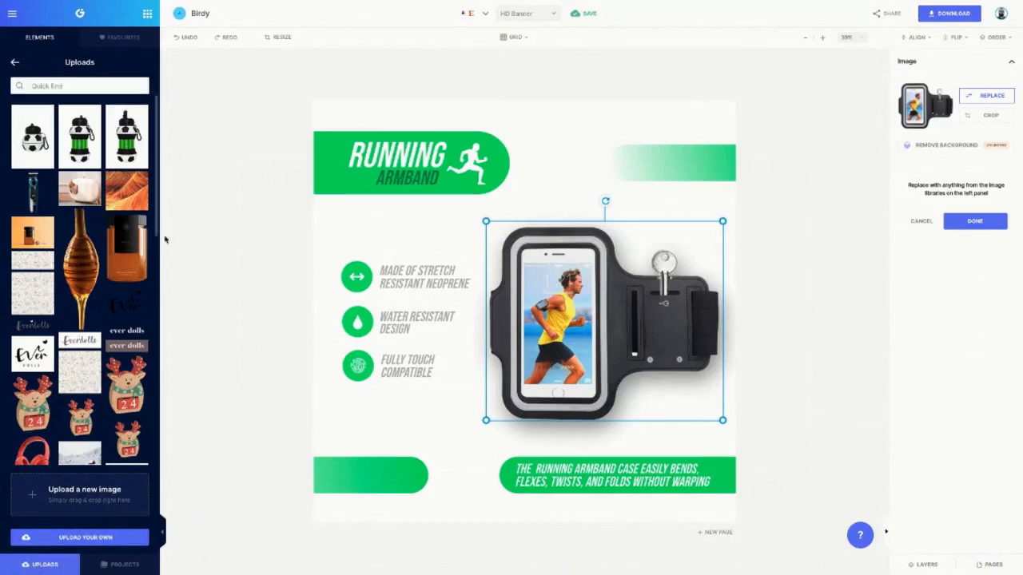
left_click(228, 253)
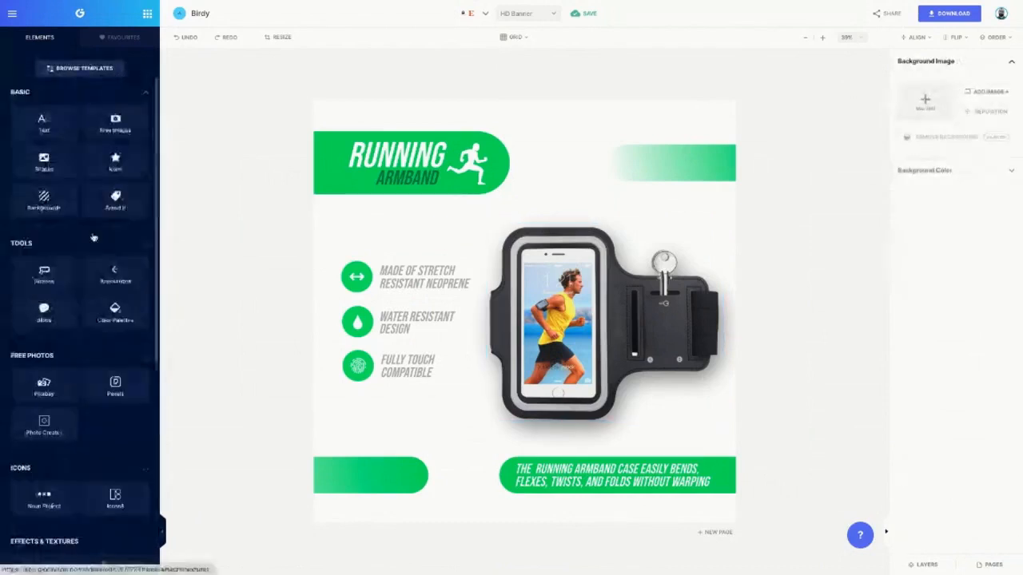
Reload the editor page in the browser and display the uploaded images.
left_click(40, 564)
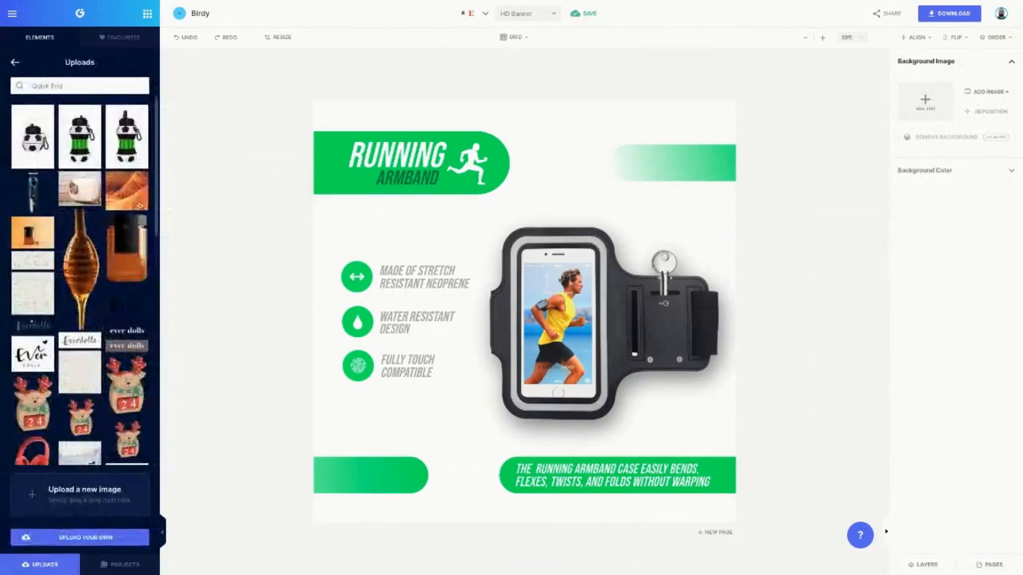
left_click(31, 15)
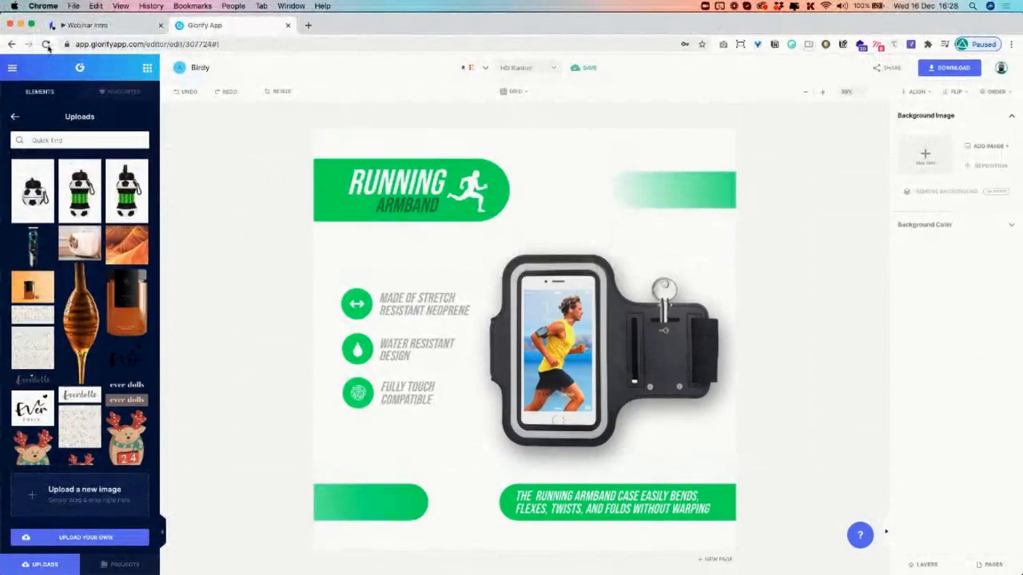
left_click(47, 44)
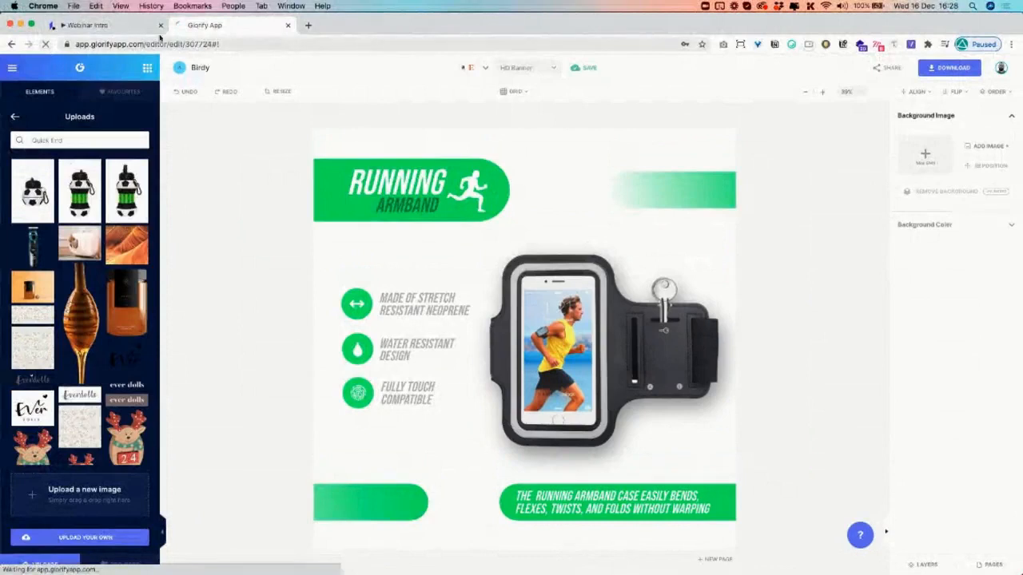
left_click(32, 26)
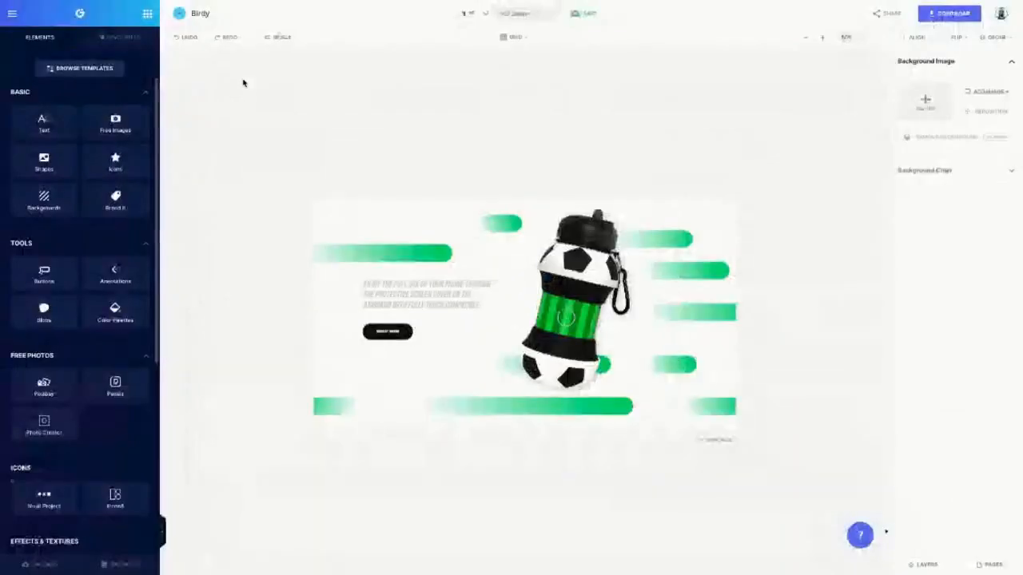
left_click(50, 564)
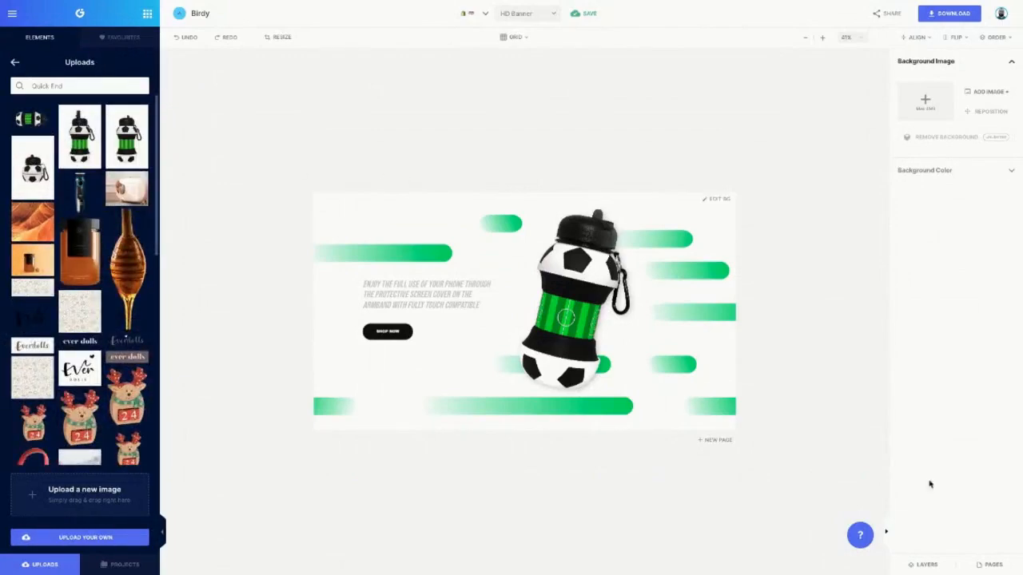
Open Page 2 and replace its running armband photo with the uploaded sideways football bottle image.
left_click(988, 564)
left_click(903, 252)
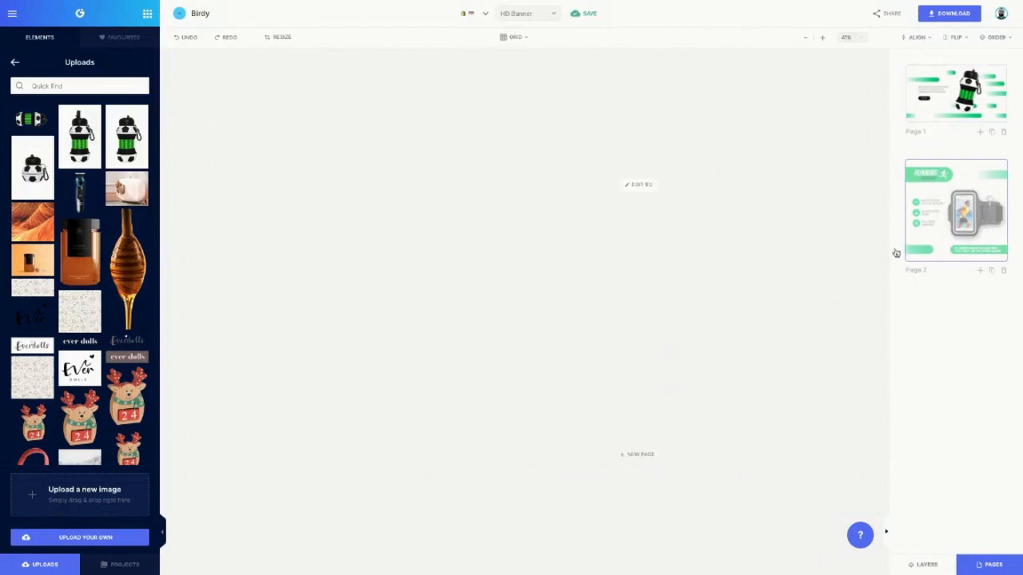
left_click(988, 566)
left_click(988, 95)
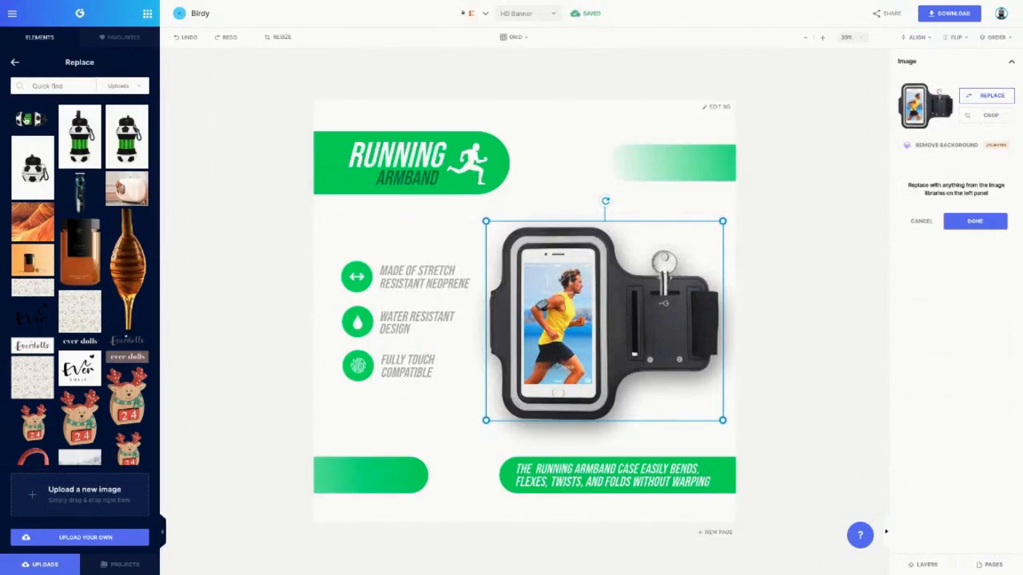
left_click(37, 128)
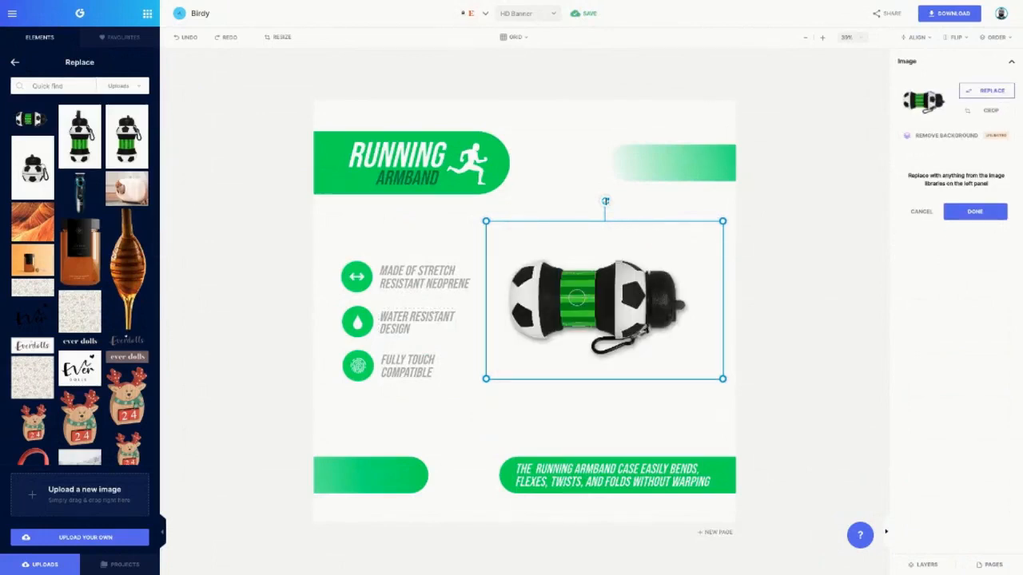
Rotate the bottle image upright with its cap at the top and enlarge it.
left_click_drag(605, 201, 505, 299)
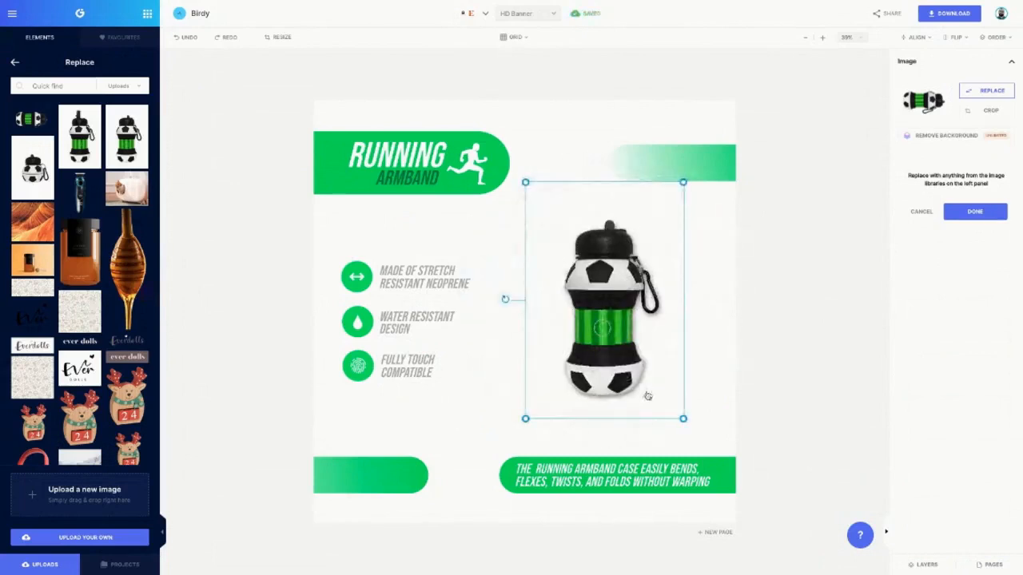
left_click_drag(684, 419, 736, 465)
left_click(592, 310)
Crop the bottle image closely around the bottle and its carabiner, trimming the empty margin on all four sides.
double_click(608, 232)
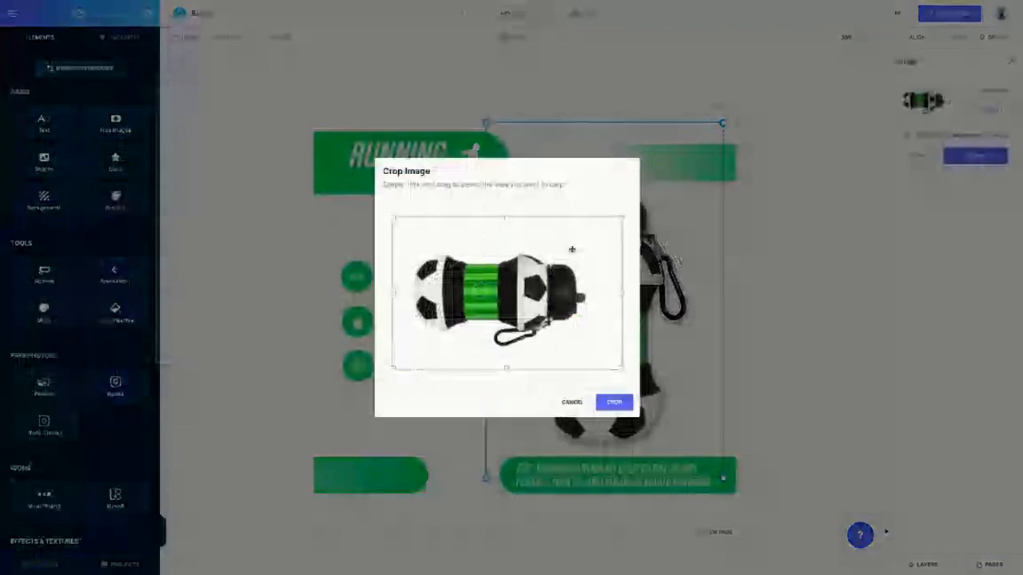
left_click_drag(620, 294, 587, 294)
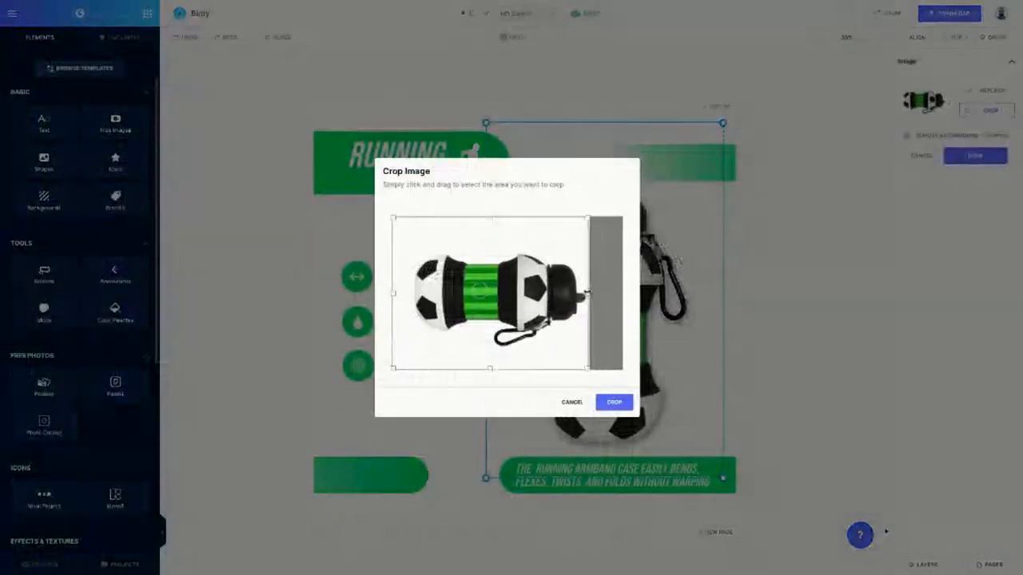
left_click_drag(490, 367, 490, 345)
left_click_drag(395, 282, 415, 281)
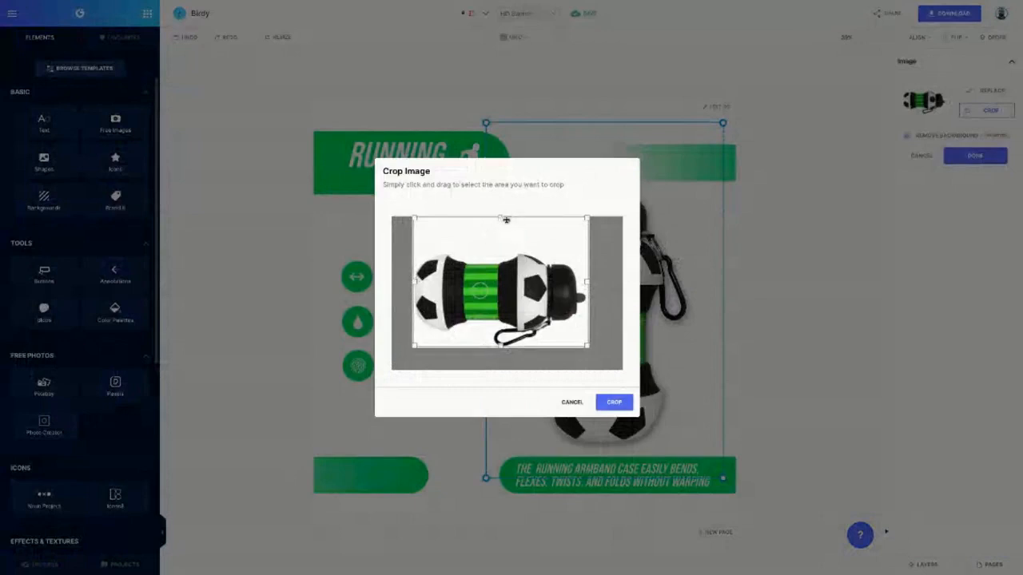
left_click_drag(500, 218, 501, 251)
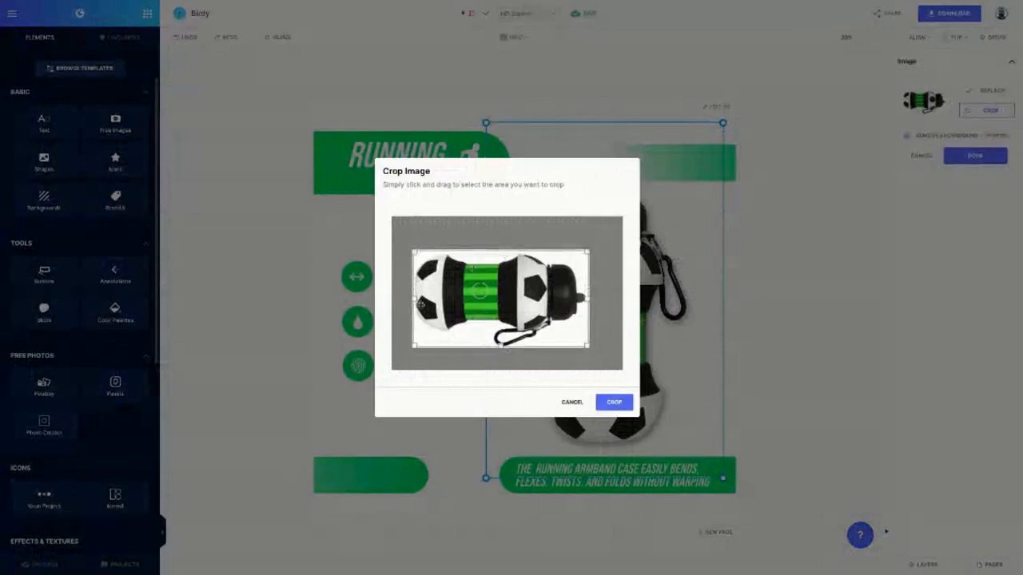
left_click_drag(417, 298, 414, 299)
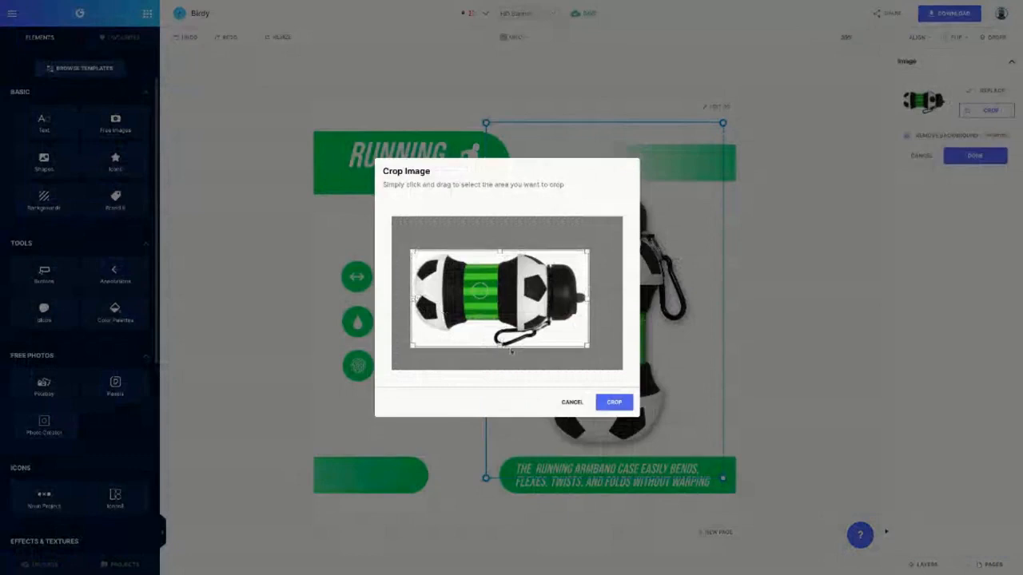
left_click_drag(502, 348, 498, 347)
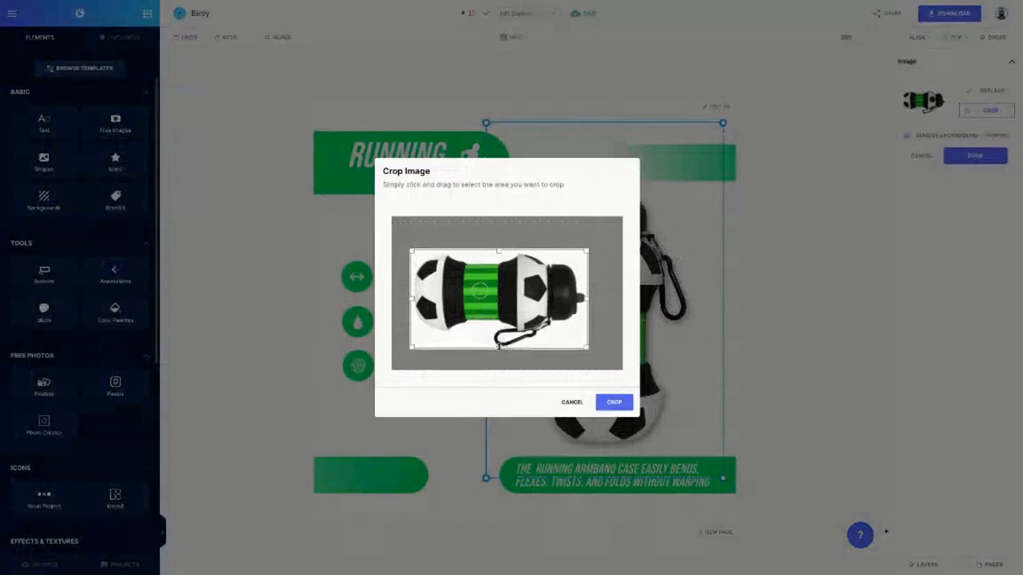
left_click(615, 403)
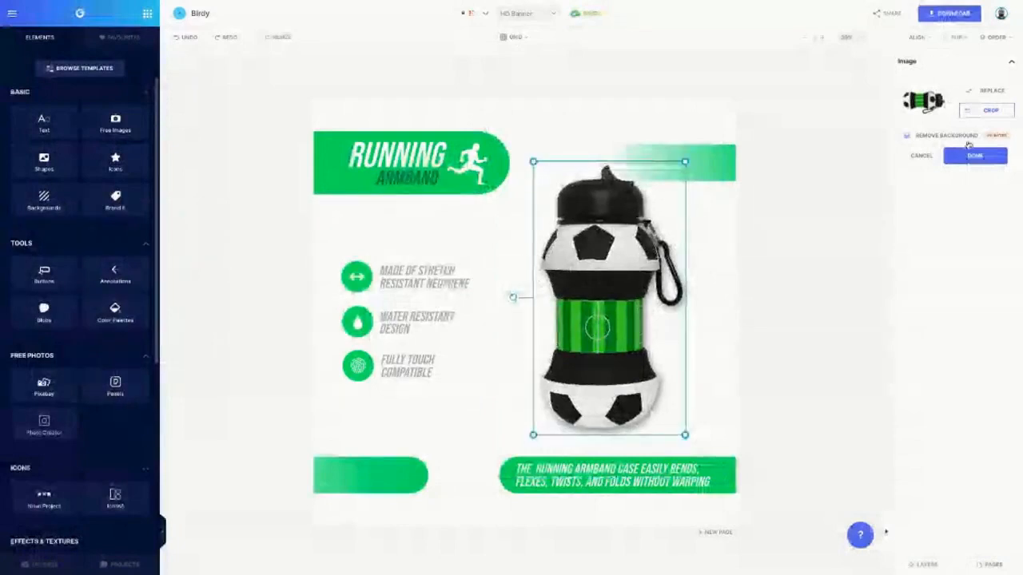
left_click(966, 156)
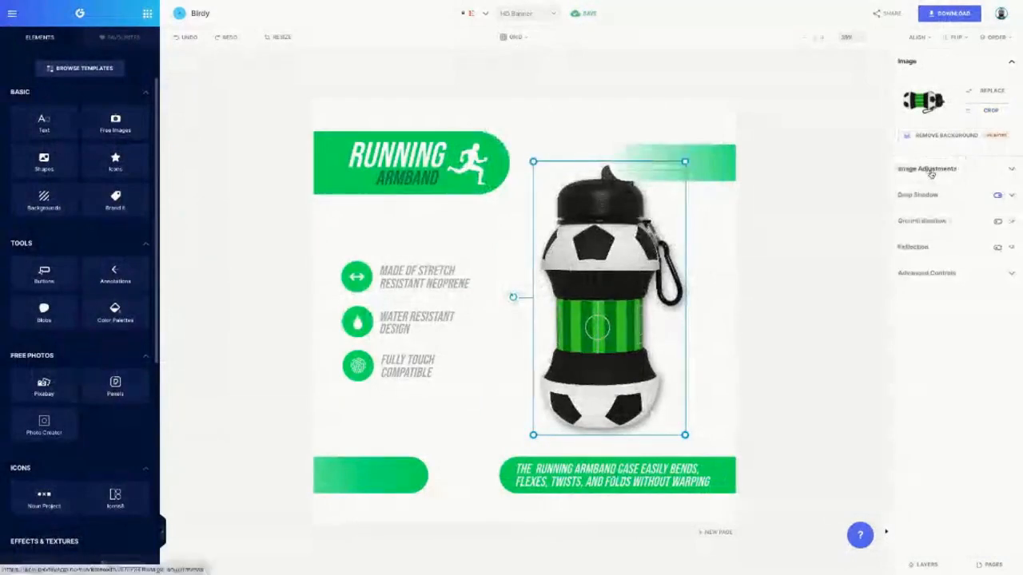
Set the bottle image's brightness to 0.05 and raise its contrast slightly.
left_click(929, 168)
left_click_drag(901, 280, 904, 284)
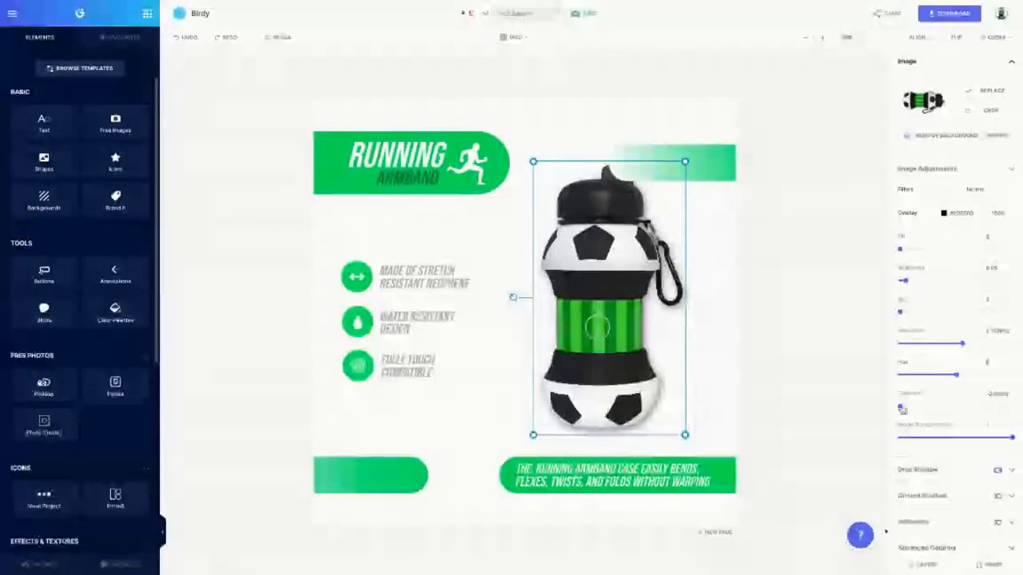
left_click_drag(900, 407, 907, 410)
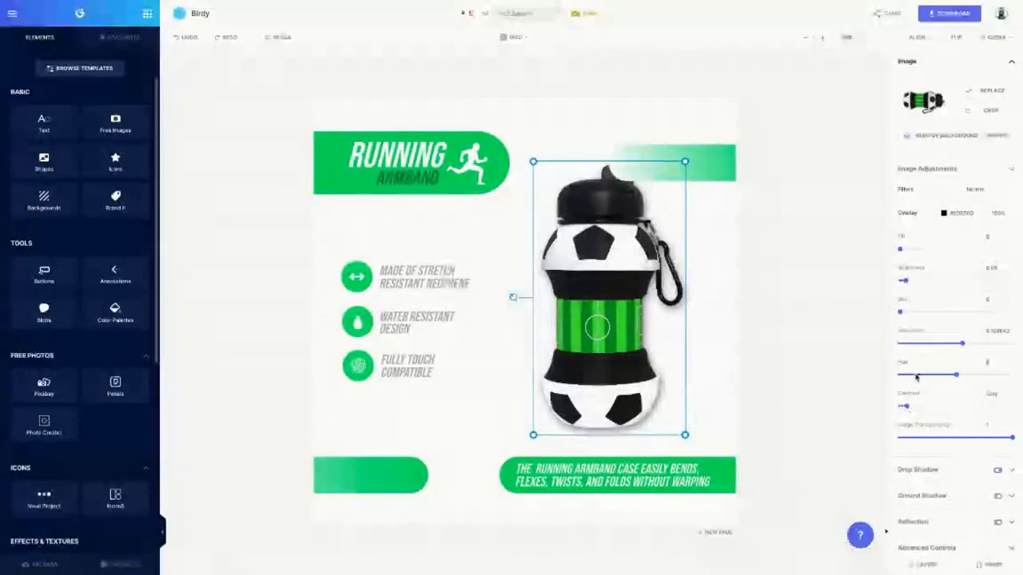
left_click(917, 171)
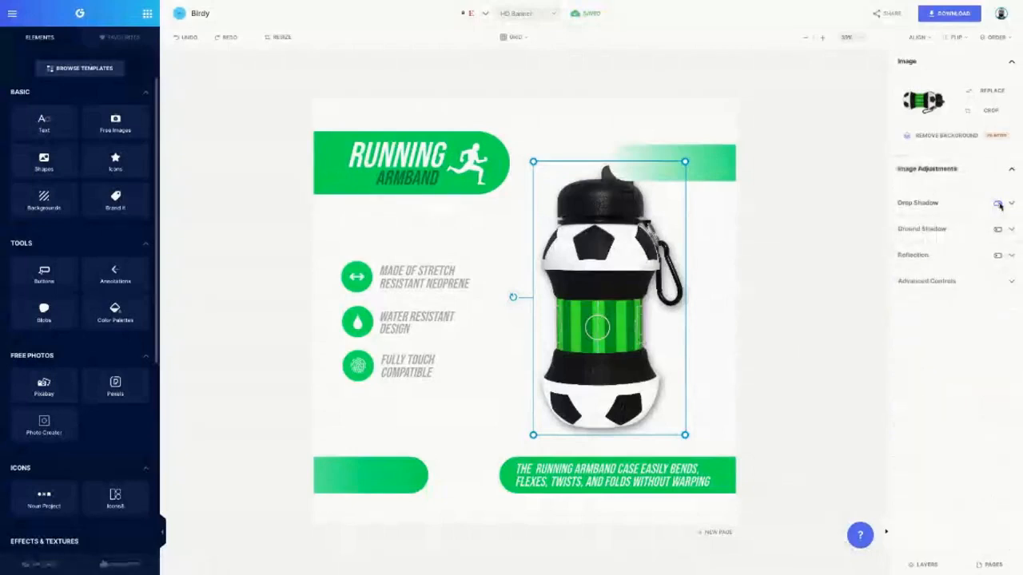
Replace the bottle's drop shadow with a ground shadow, increasing its vertical distance to about 95 and softening it with strong blur.
left_click(997, 230)
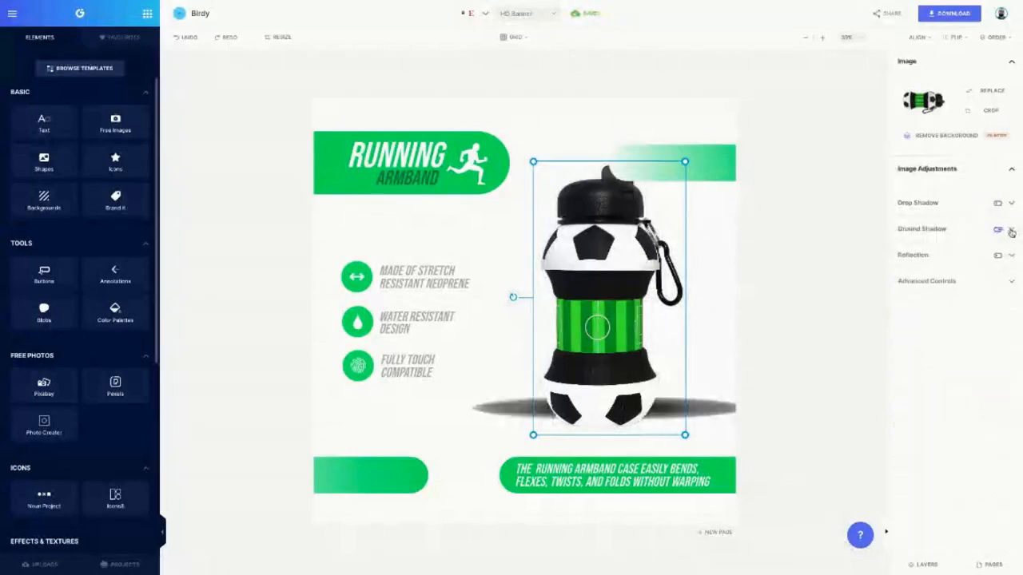
left_click(1010, 230)
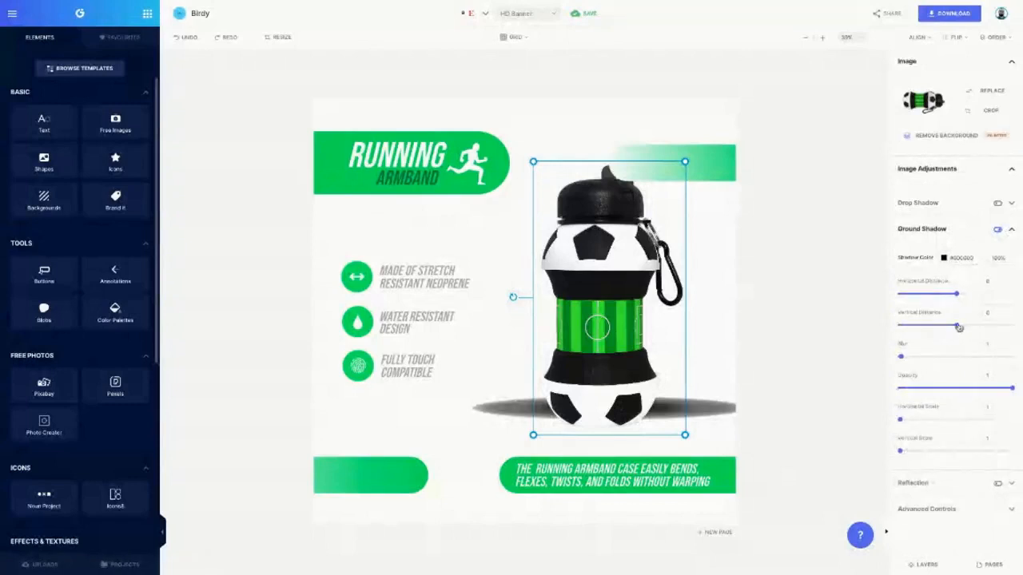
left_click_drag(958, 327, 977, 326)
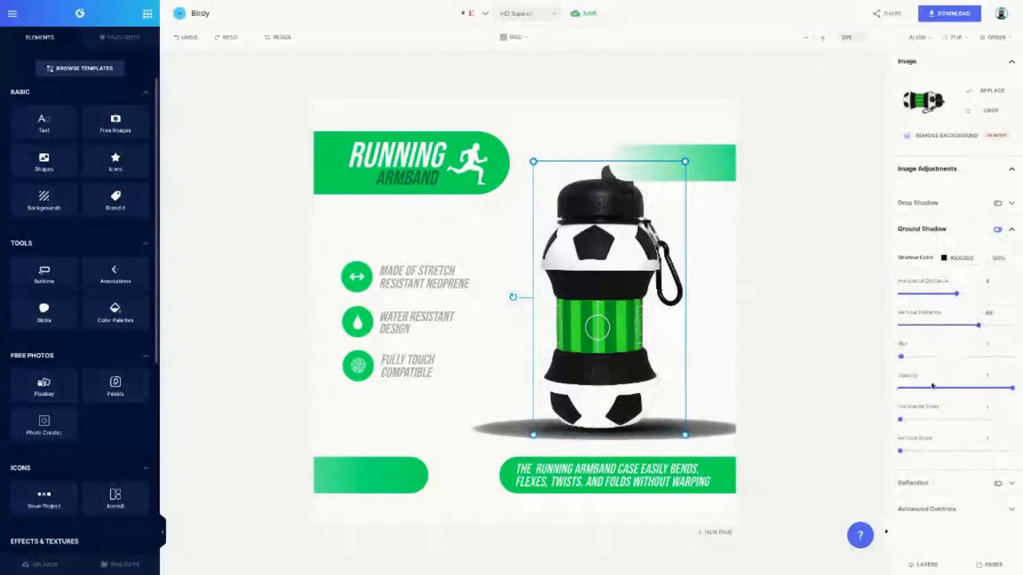
left_click_drag(949, 359, 1015, 357)
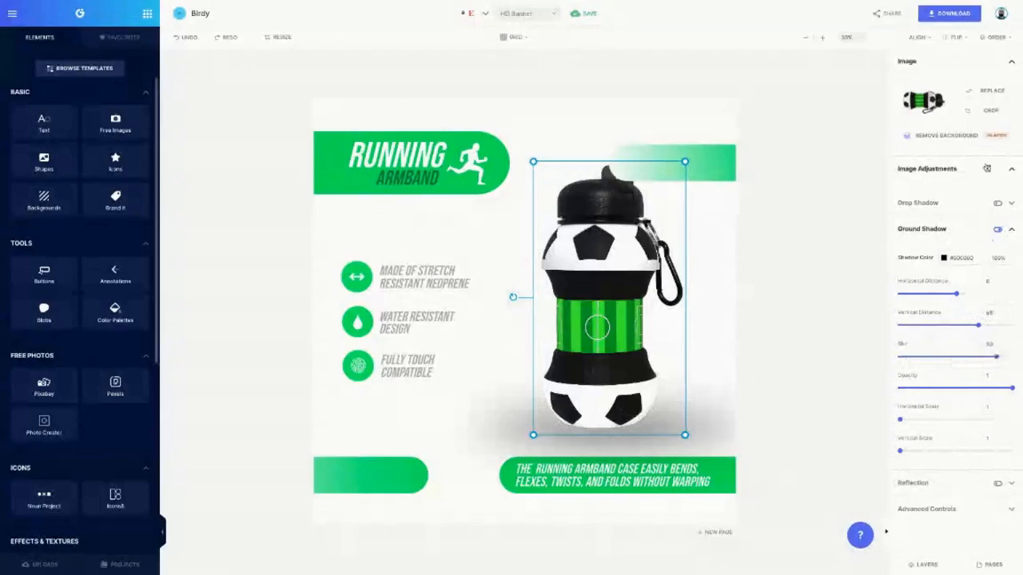
Check the bottle image's crop area and reapply the same crop.
left_click(991, 110)
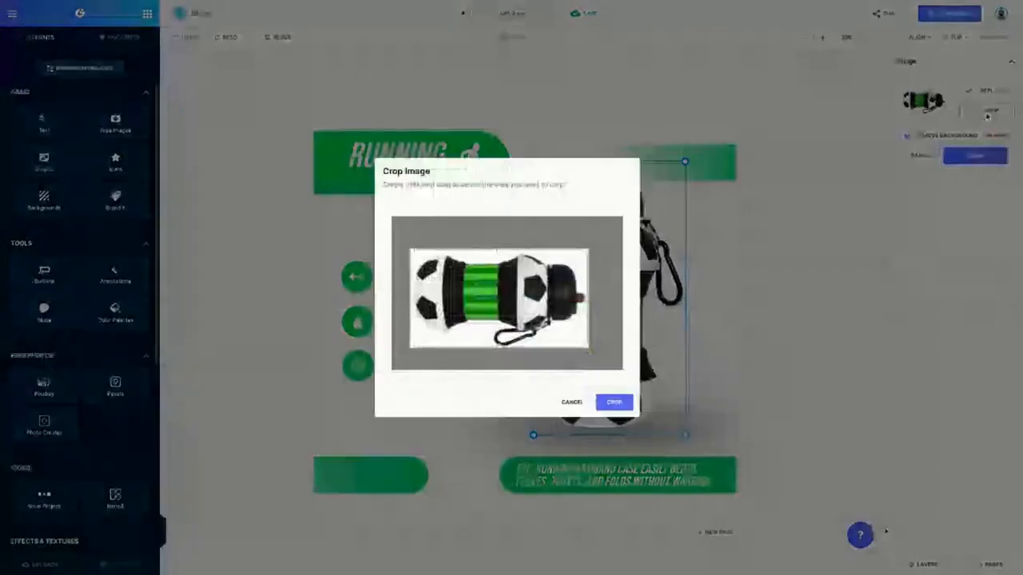
left_click(617, 403)
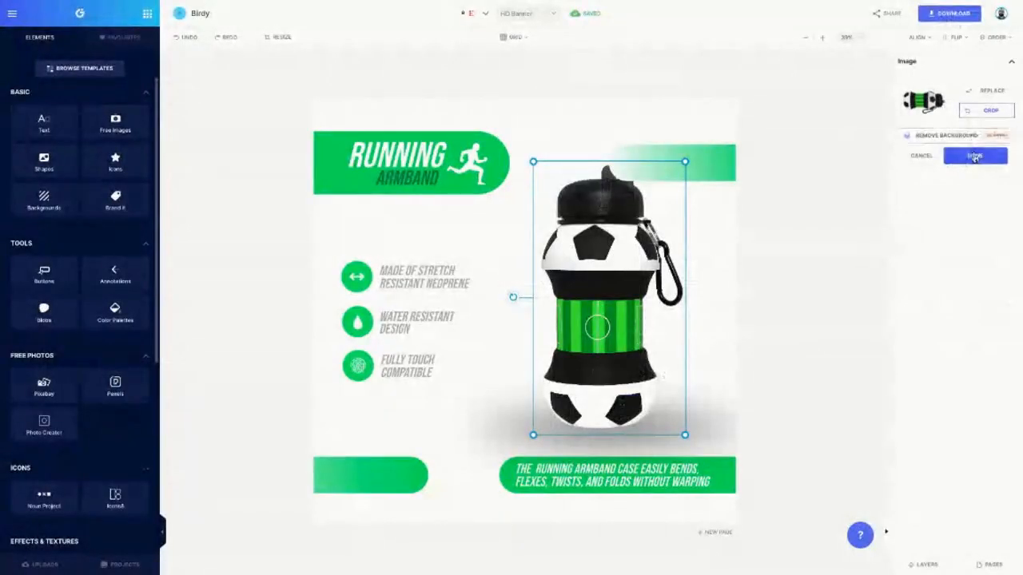
left_click(976, 157)
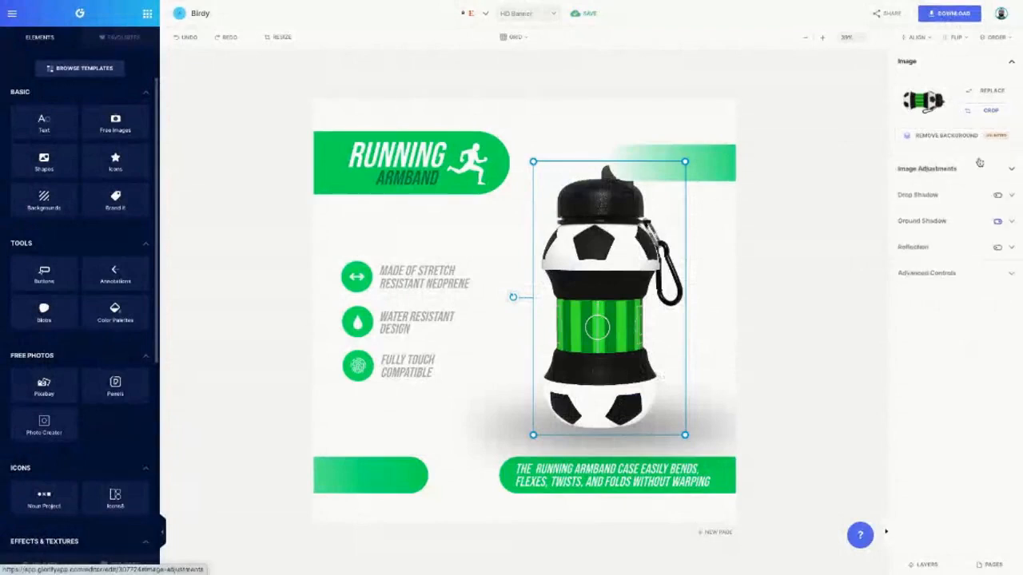
Set the ground shadow's horizontal distance to -121, vertical distance to 62, blur to about 76 and opacity to 0.4.
left_click(944, 222)
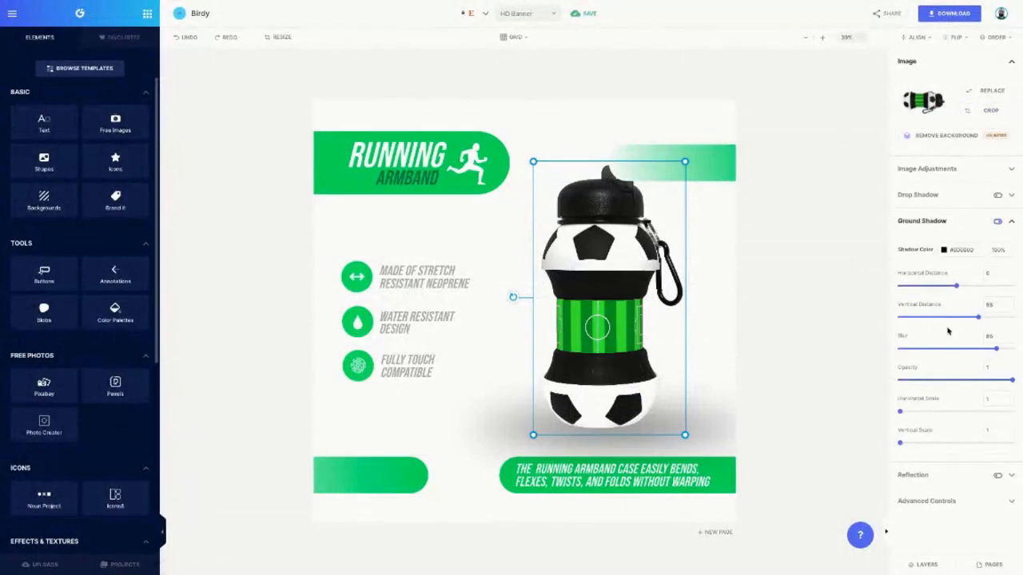
left_click_drag(957, 288, 849, 311)
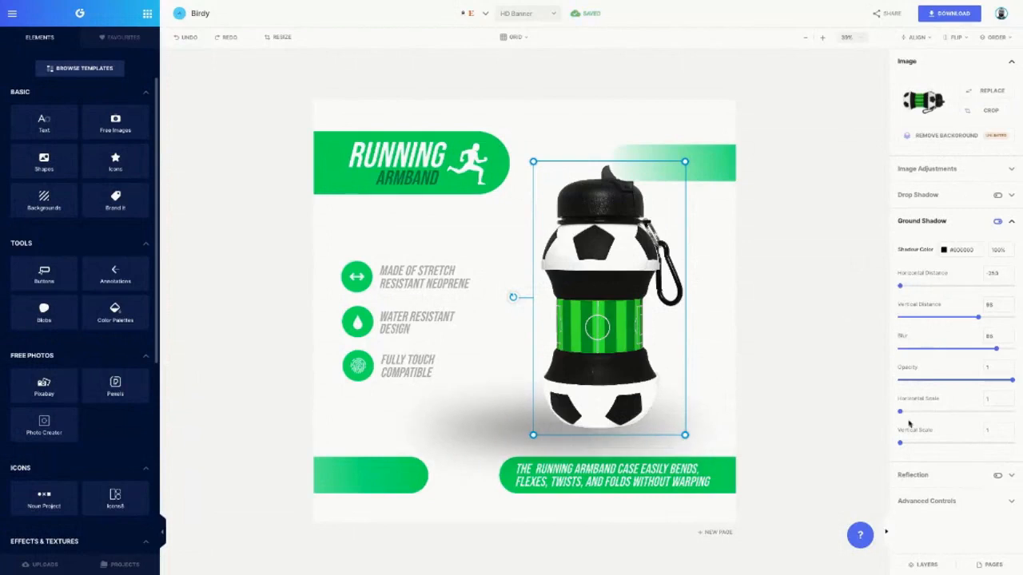
left_click_drag(901, 414, 889, 416)
left_click_drag(900, 288, 944, 288)
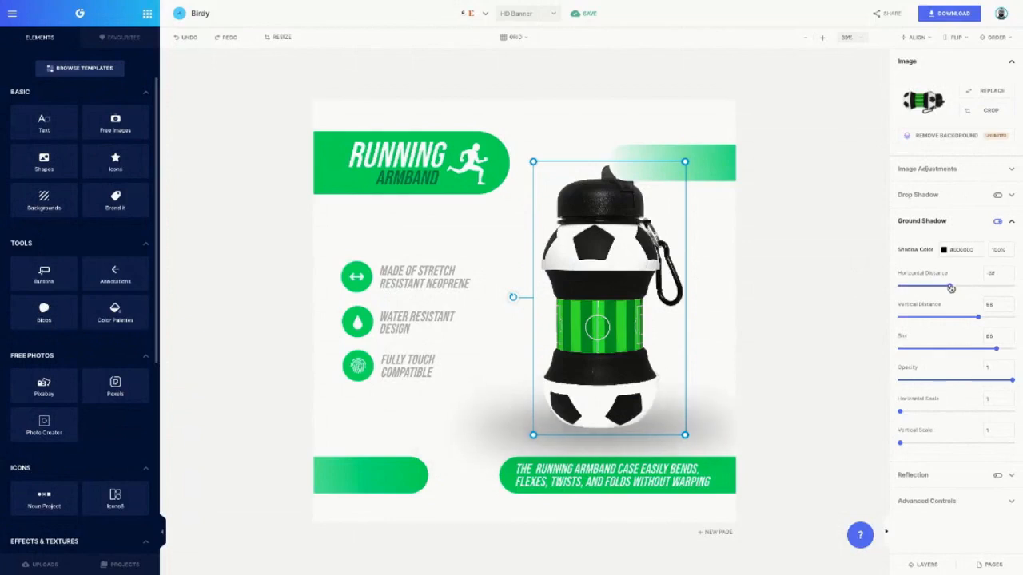
left_click_drag(949, 289, 930, 290)
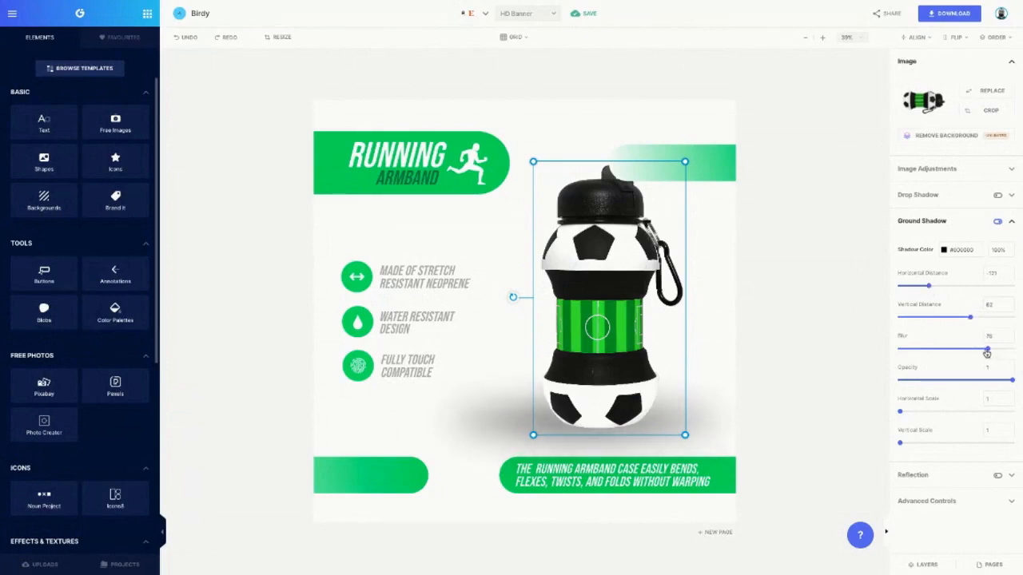
left_click_drag(1012, 384, 945, 390)
left_click(717, 380)
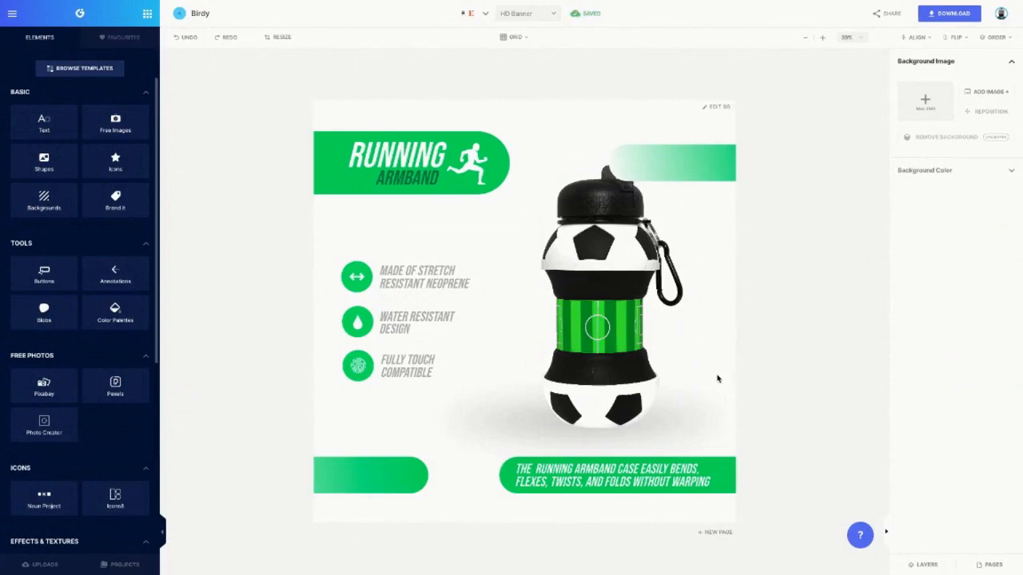
Delete the green gradient bar behind the bottle's cap and move the bottle slightly upward.
left_click(679, 150)
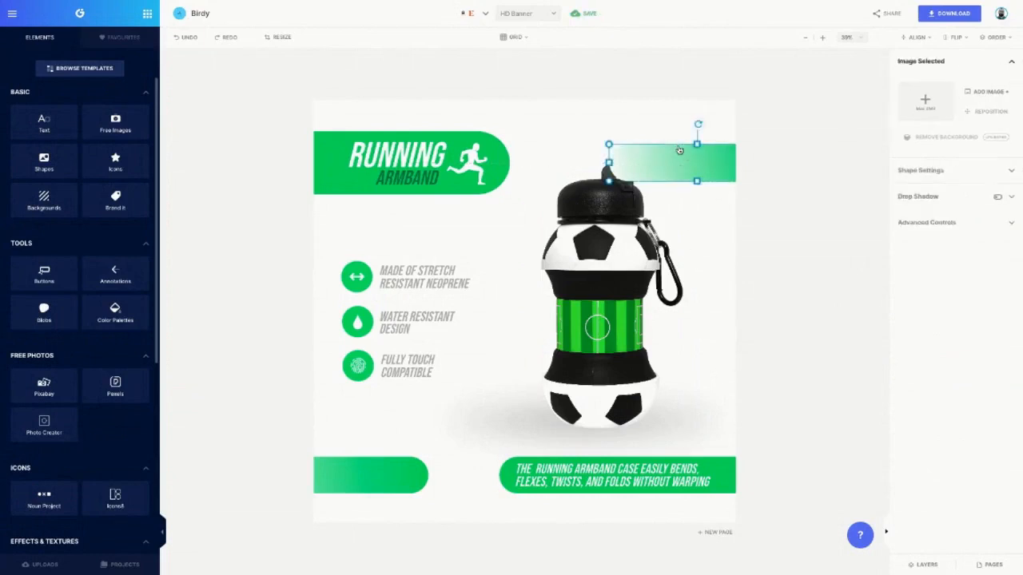
key("Delete")
left_click(675, 153)
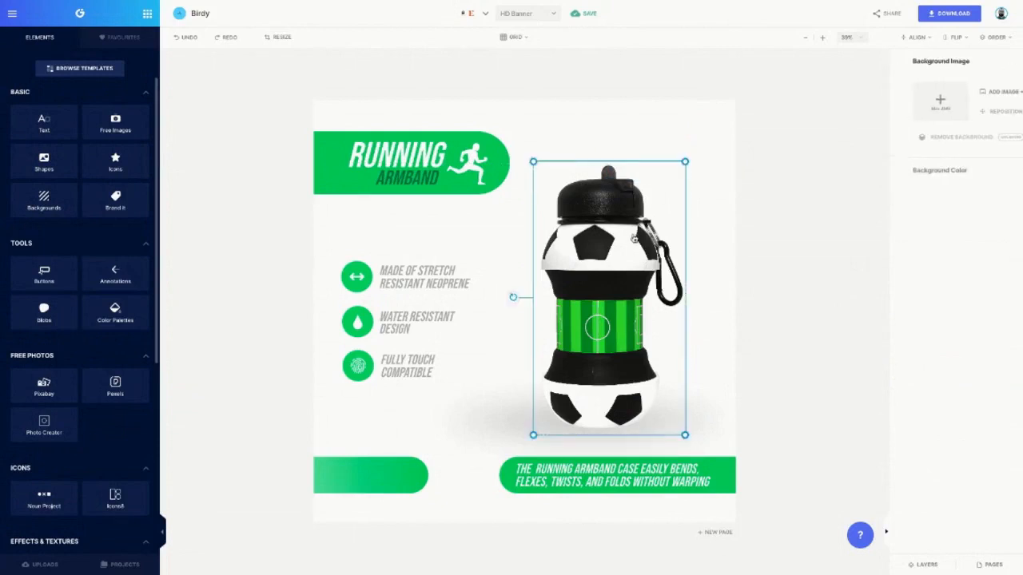
left_click_drag(633, 229, 632, 227)
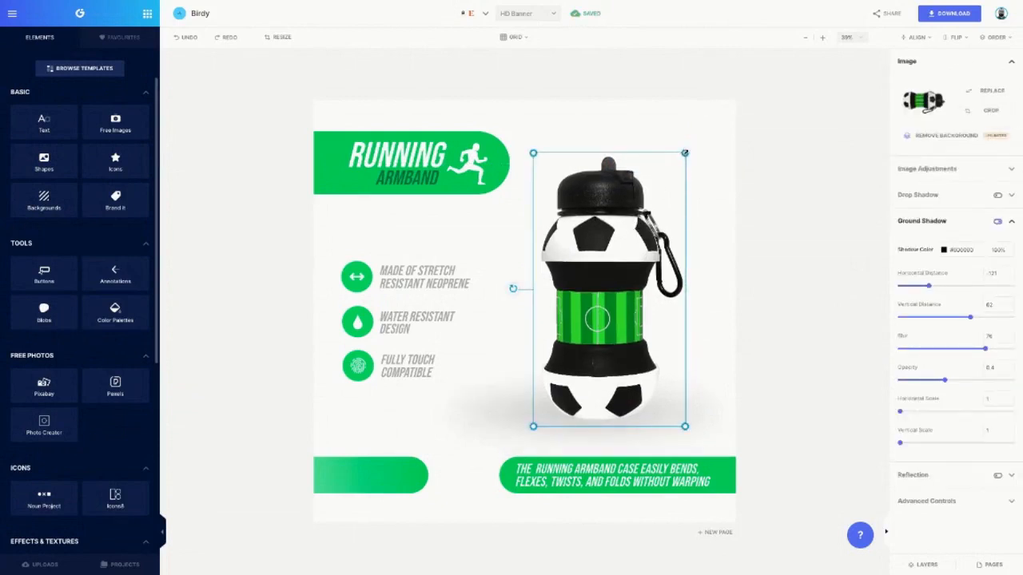
Enlarge the bottle image slightly, keeping its proportions.
left_click_drag(683, 153, 695, 133)
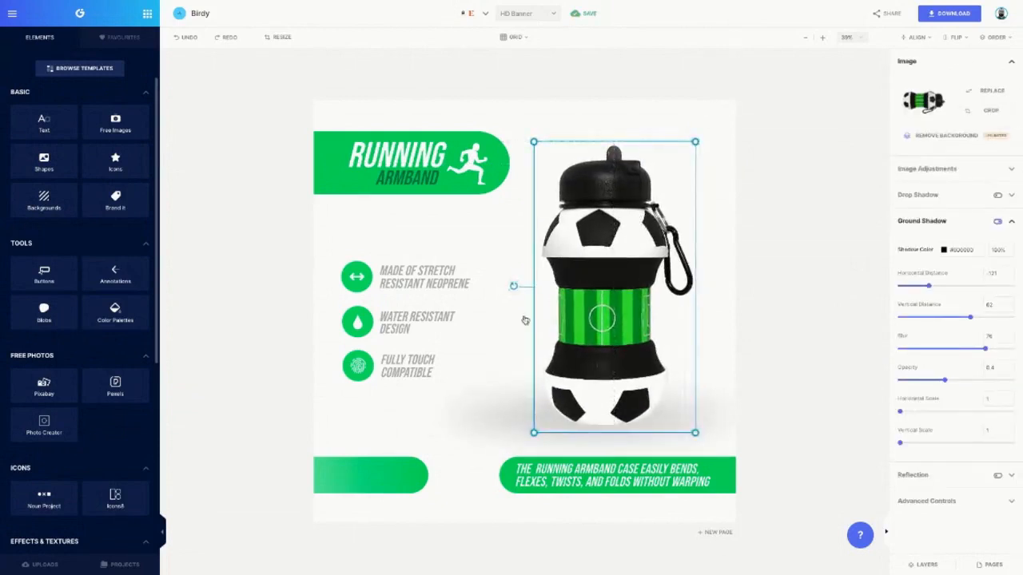
left_click(488, 333)
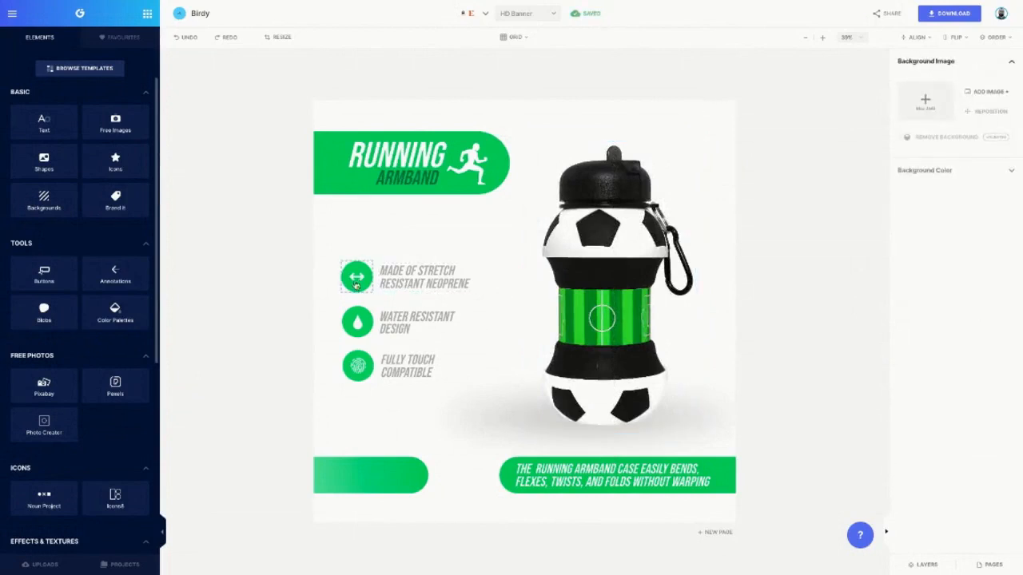
Place the three green feature icons to the right of their texts and shift the whole feature list toward the banner's left edge.
left_click_drag(357, 284, 491, 283)
left_click_drag(352, 324, 486, 324)
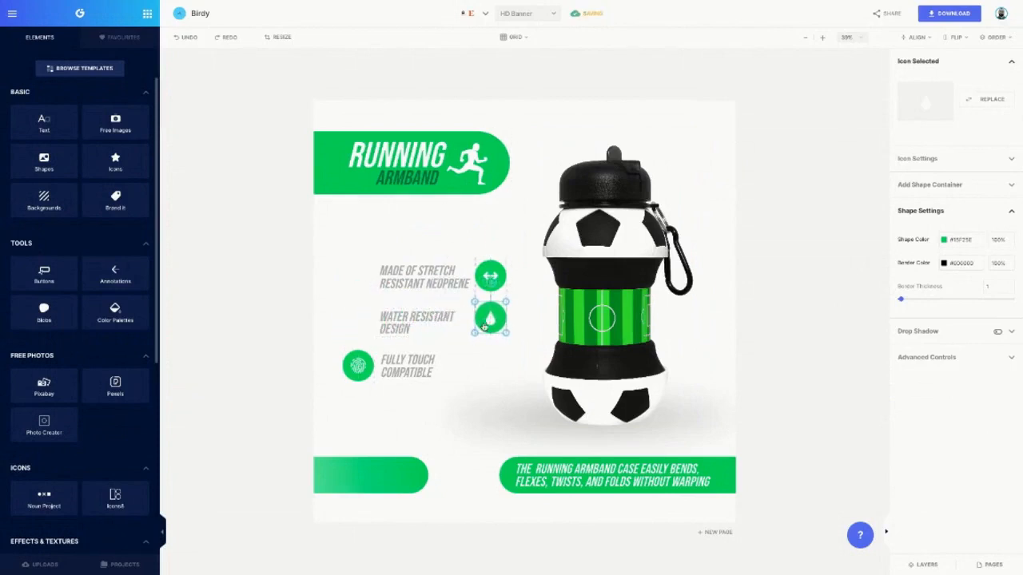
left_click_drag(359, 366, 491, 364)
left_click_drag(502, 249, 396, 368)
left_click_drag(417, 324, 387, 312)
left_click(383, 405)
Right-align the three feature texts and line up their right edges beside the icons.
left_click(381, 315)
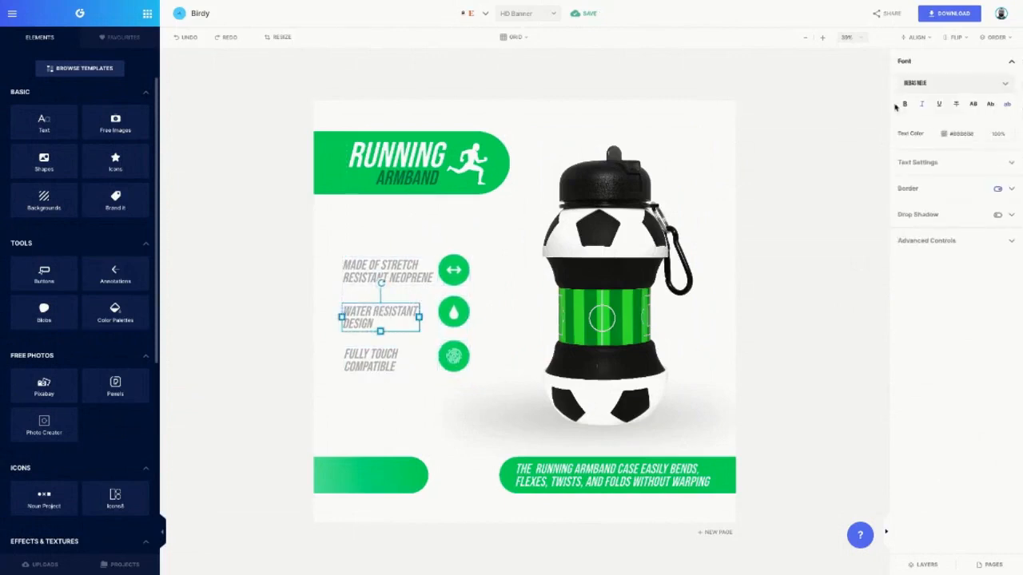
left_click(951, 162)
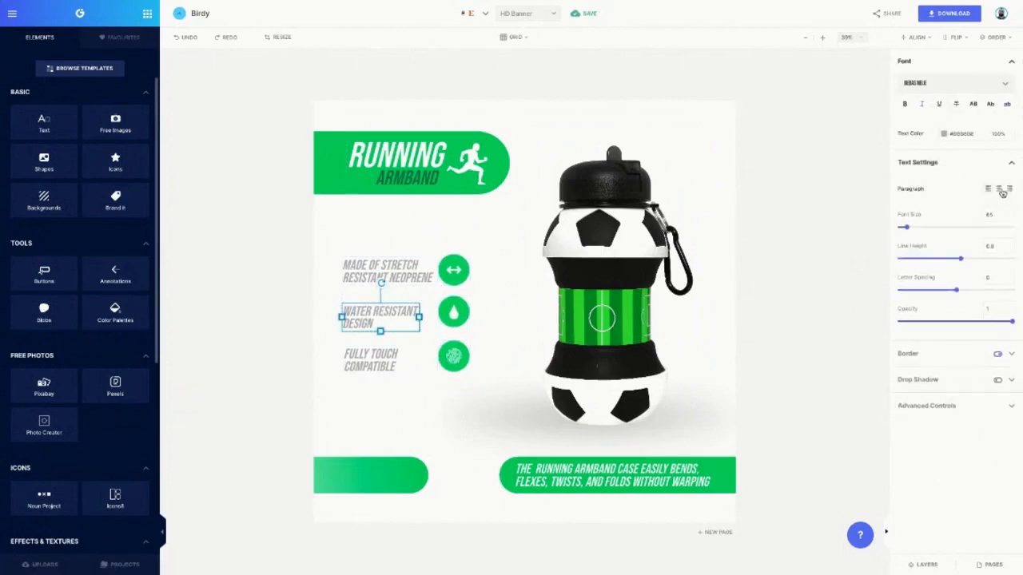
left_click(386, 277)
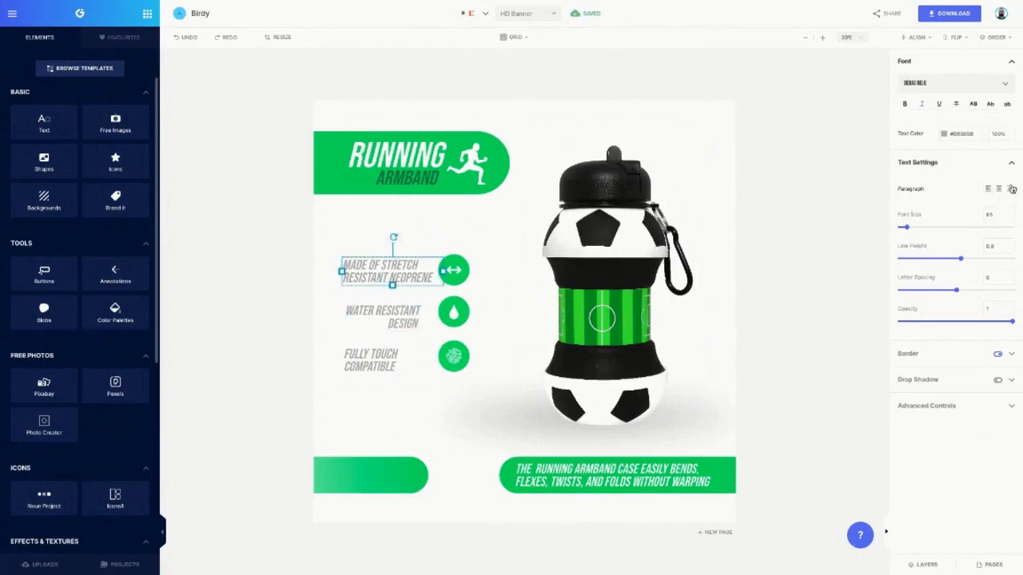
left_click(1011, 188)
left_click_drag(410, 269, 387, 271)
left_click(378, 357)
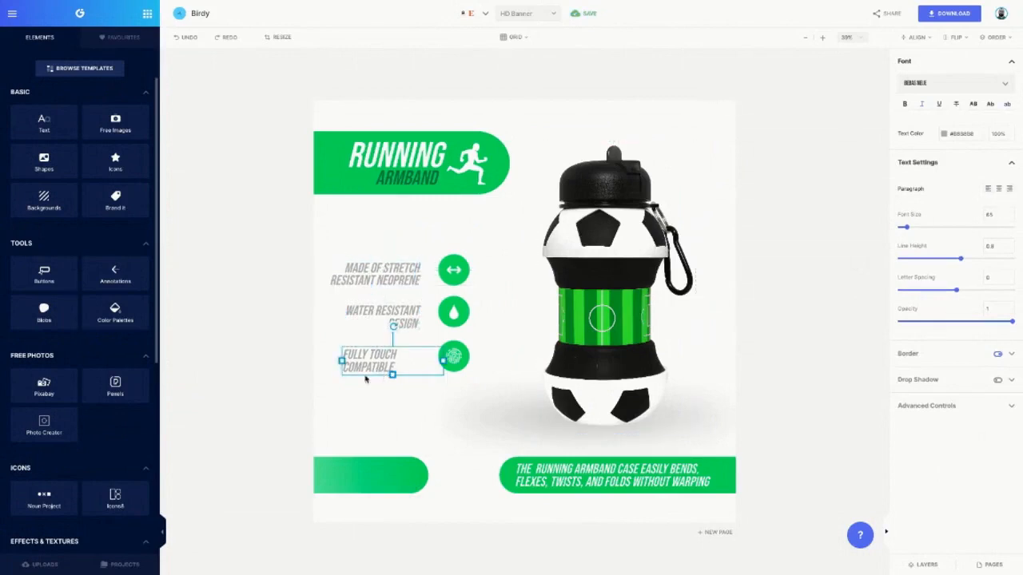
left_click_drag(369, 369, 345, 367)
left_click(1009, 188)
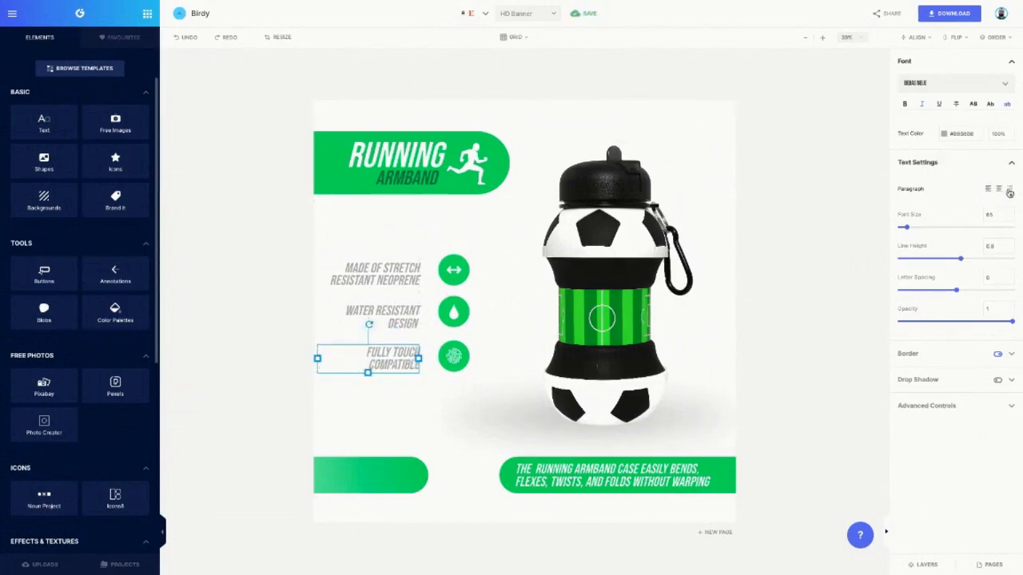
left_click(524, 245)
Narrow the text boxes of the first and third feature texts from their left edges.
left_click(363, 284)
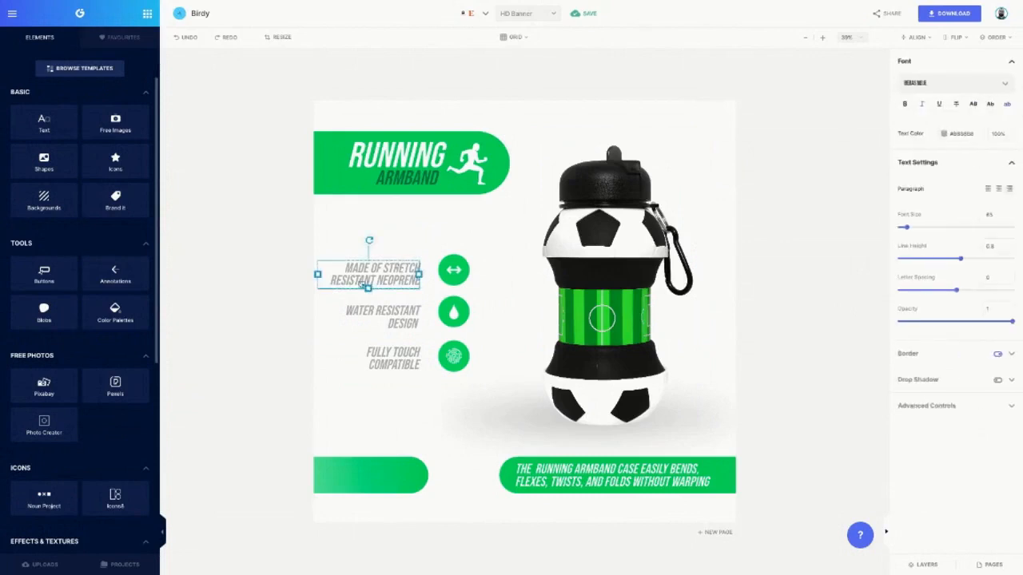
left_click_drag(318, 274, 322, 274)
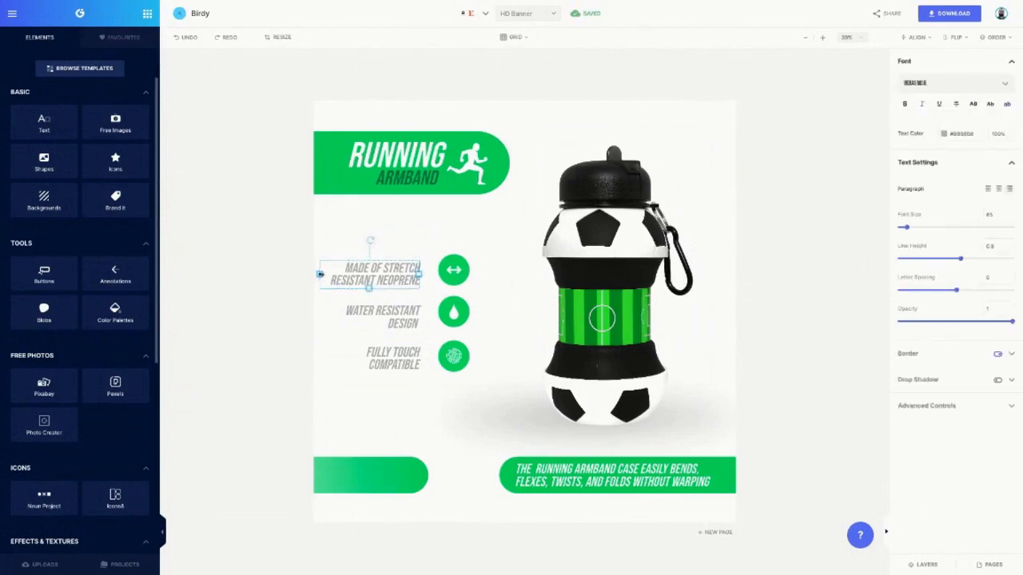
left_click(384, 320)
left_click(378, 364)
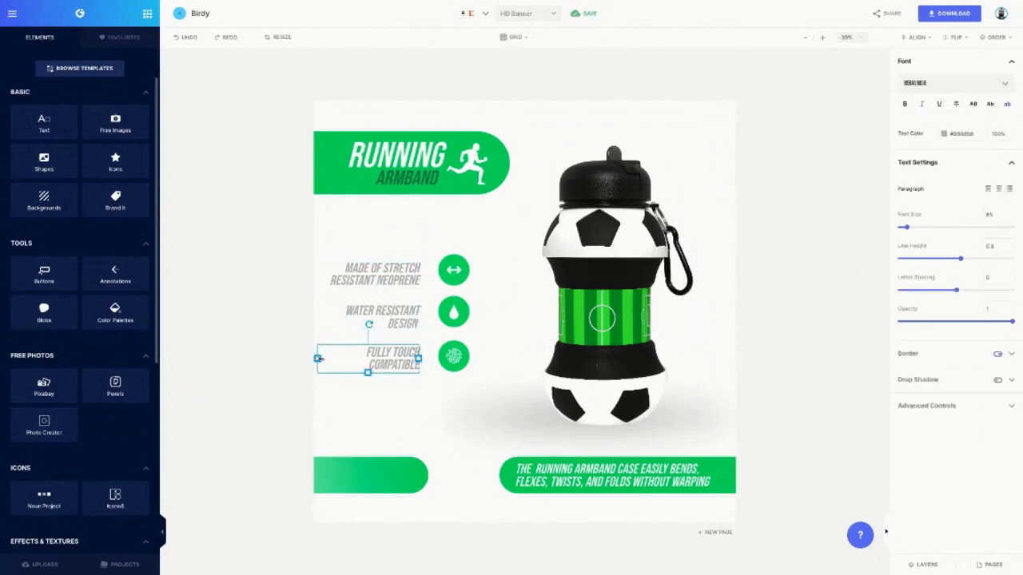
left_click_drag(318, 358, 352, 359)
left_click(427, 407)
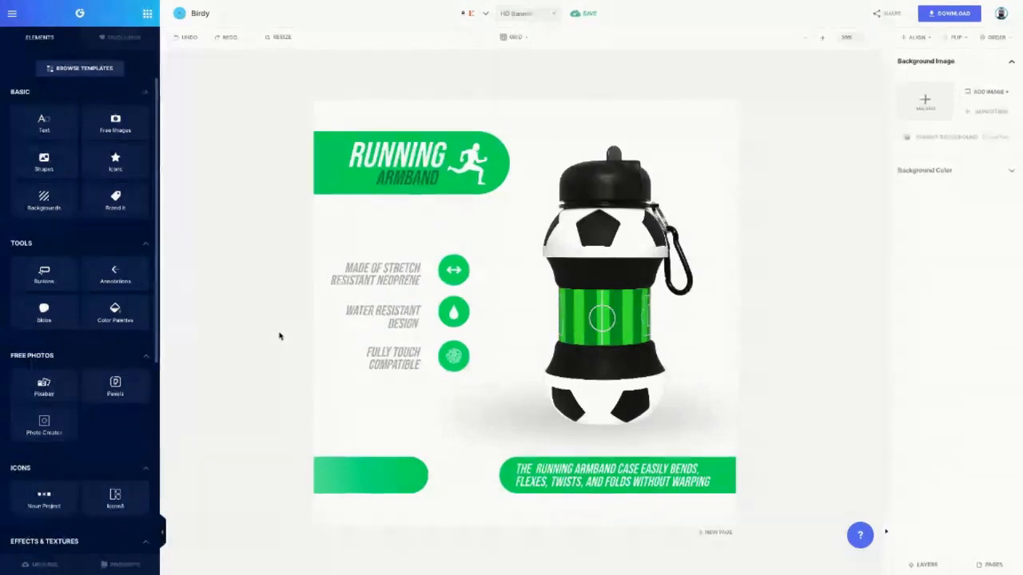
Move the whole list of feature texts and icons down, closer to the bottom green bars.
left_click(366, 473)
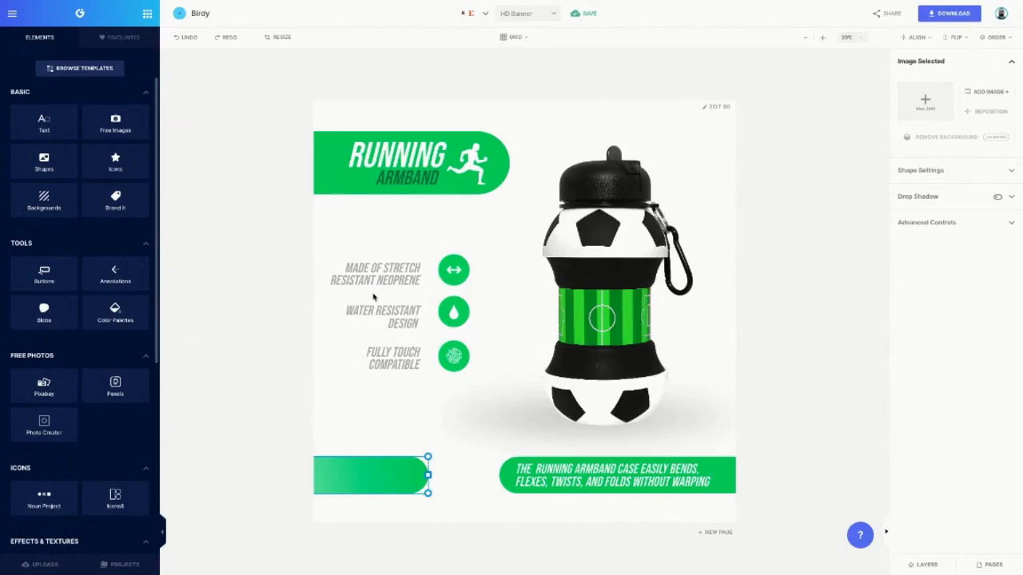
left_click(472, 371)
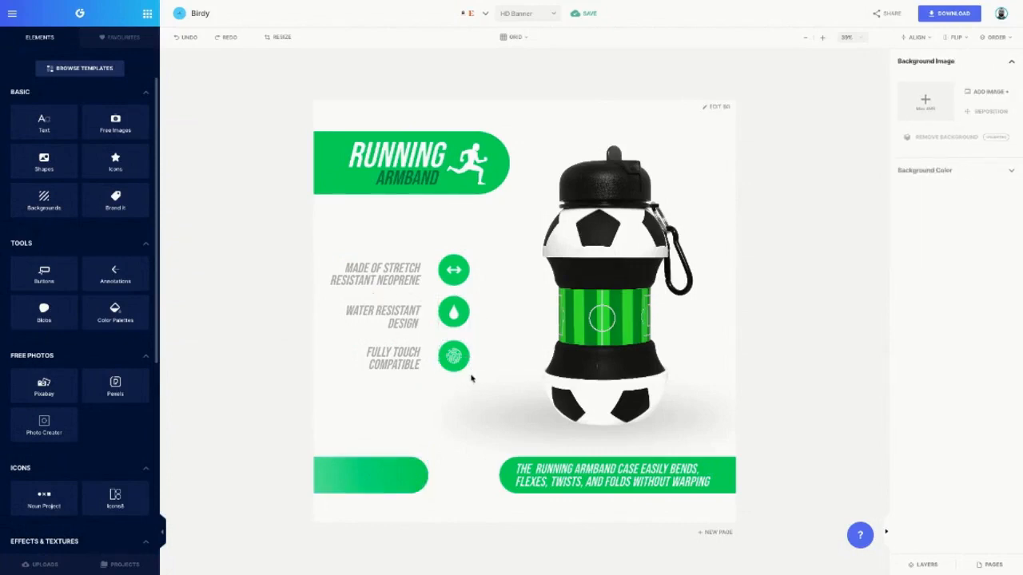
left_click_drag(473, 376, 361, 253)
left_click_drag(397, 316, 397, 347)
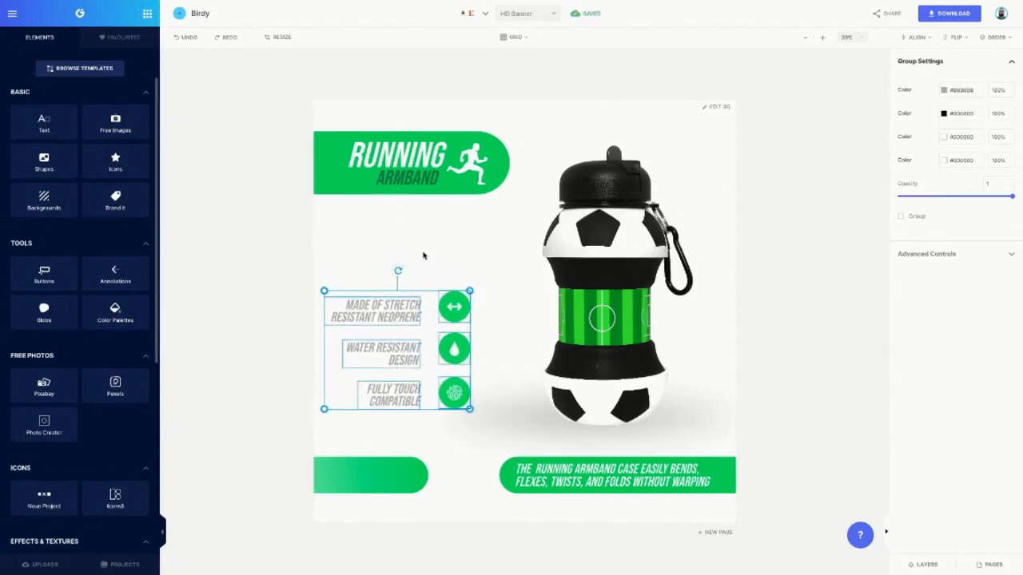
left_click(423, 256)
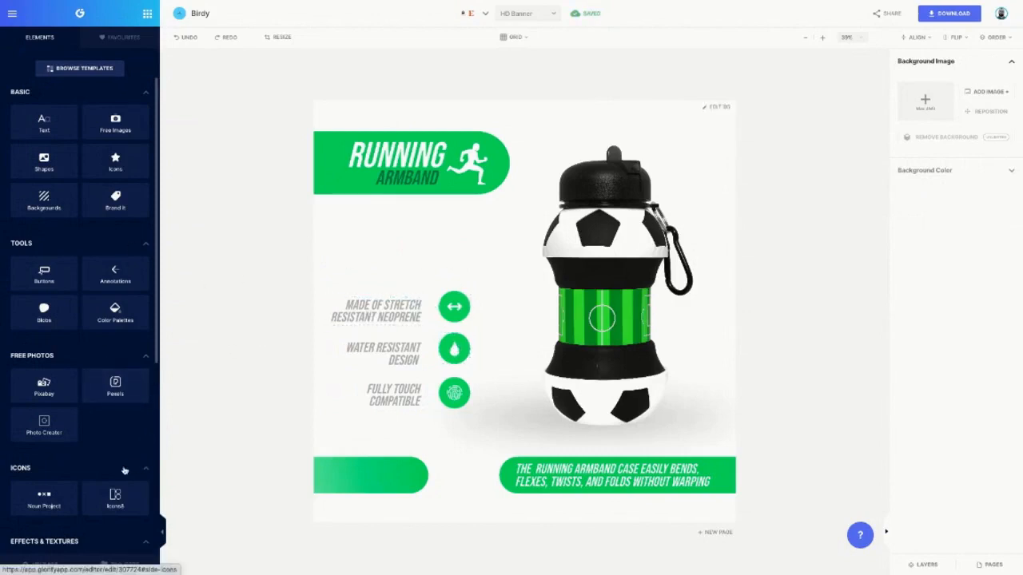
Insert a circle from the basic shapes onto the banner.
scroll(78, 430, "down", 2)
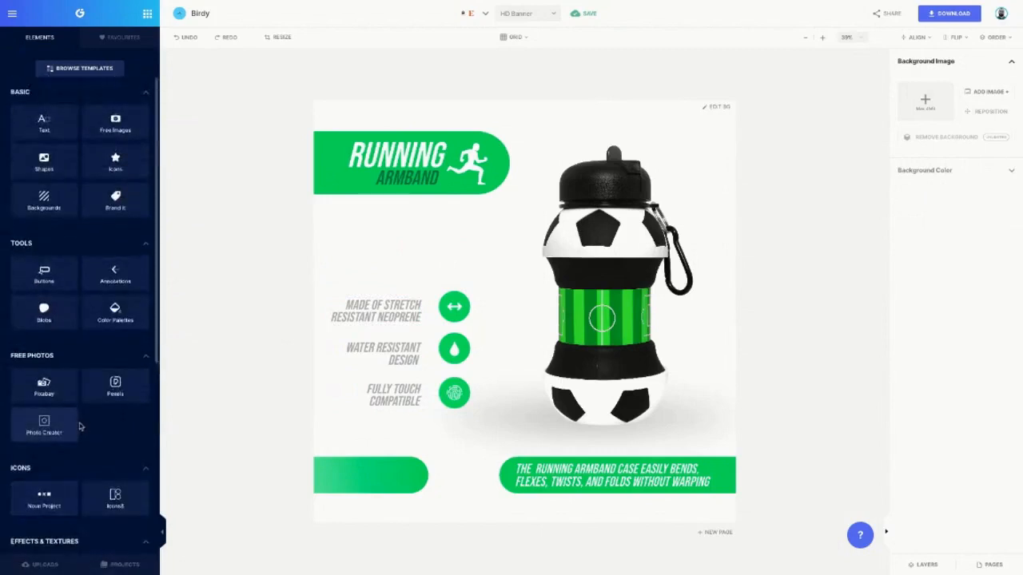
scroll(83, 416, "down", 2)
scroll(85, 413, "up", 3)
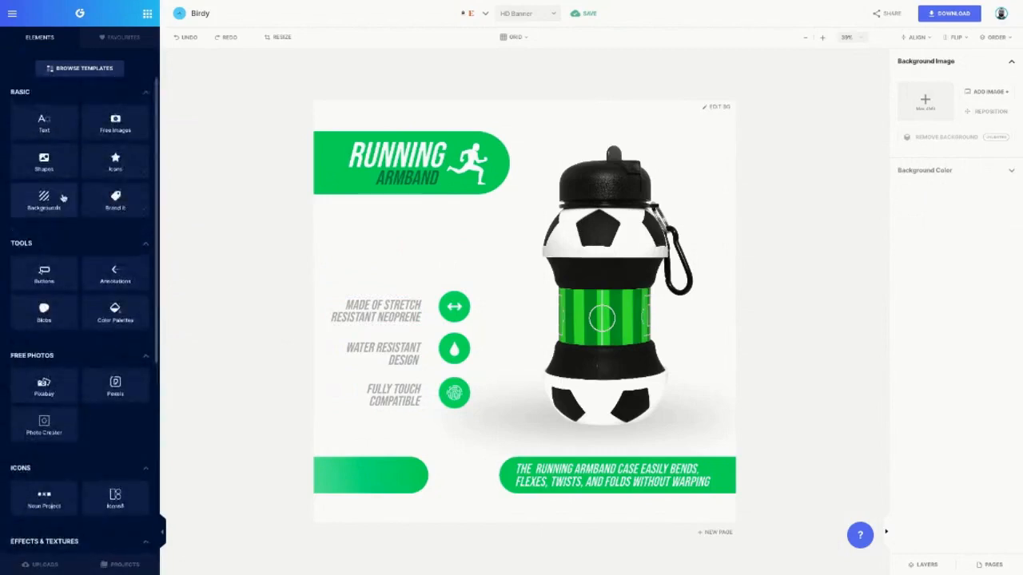
left_click(45, 164)
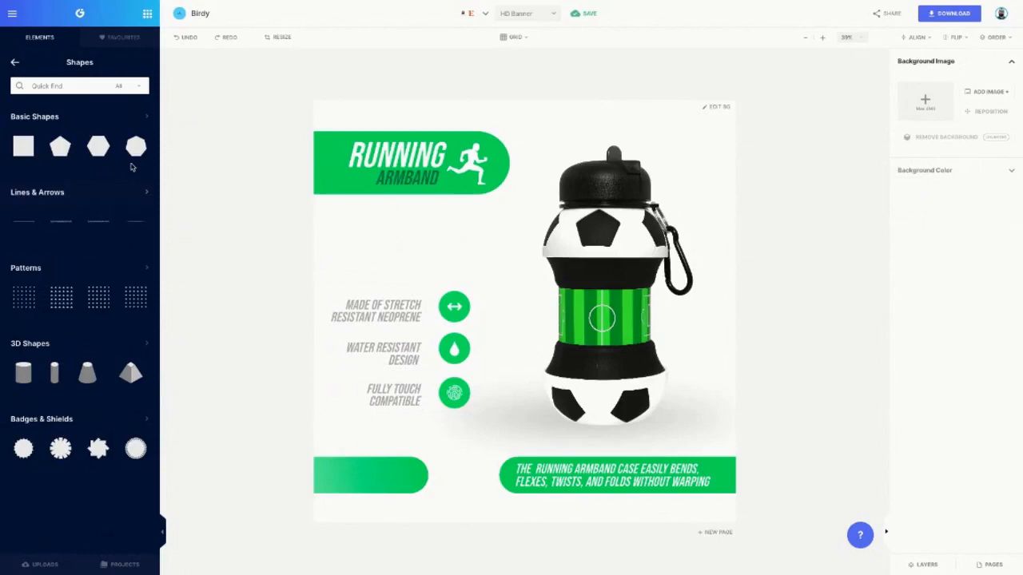
left_click(132, 118)
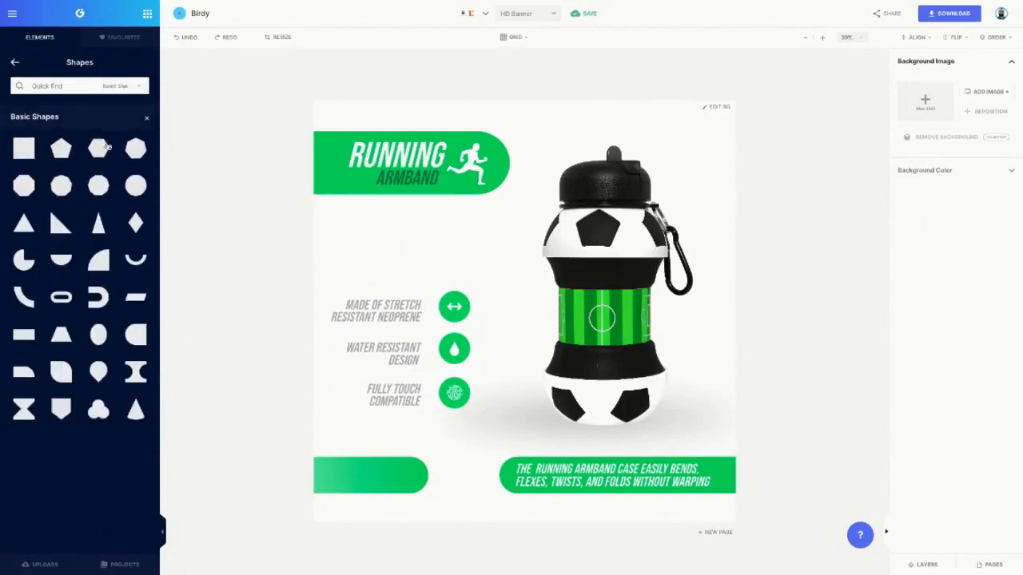
left_click(135, 185)
left_click(540, 209)
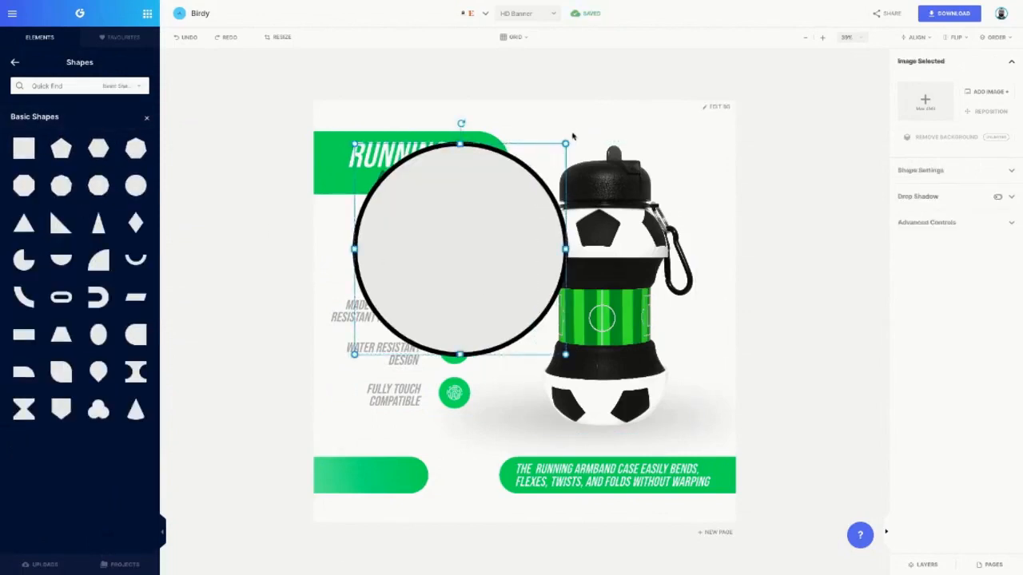
Shrink the circle, place it above the first feature icon and remove its black border.
left_click_drag(566, 143, 424, 282)
mouse_move(450, 250)
left_mouse_down()
mouse_move(463, 237)
mouse_move(455, 245)
left_mouse_up()
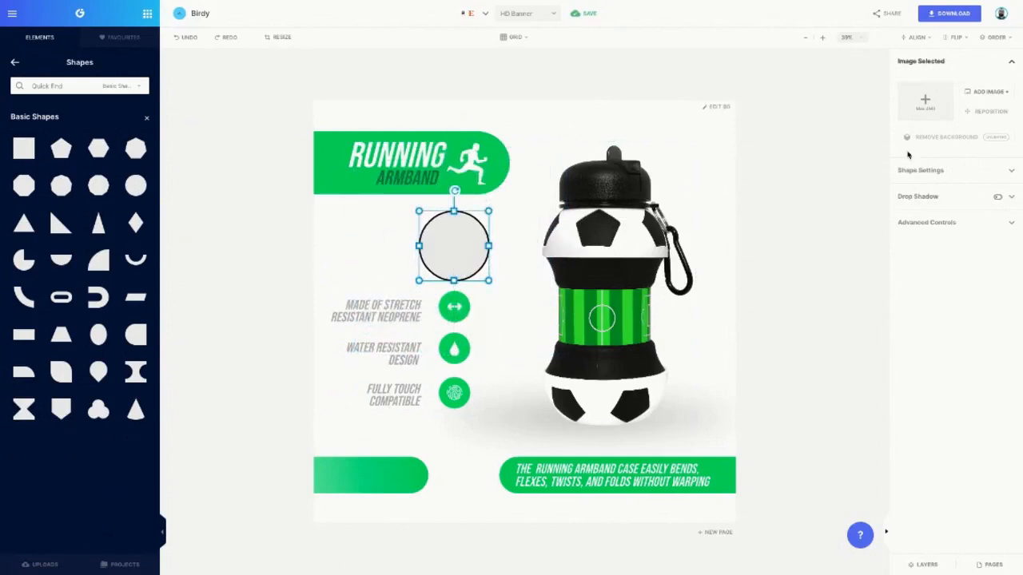
left_click(911, 169)
left_click_drag(915, 254, 899, 250)
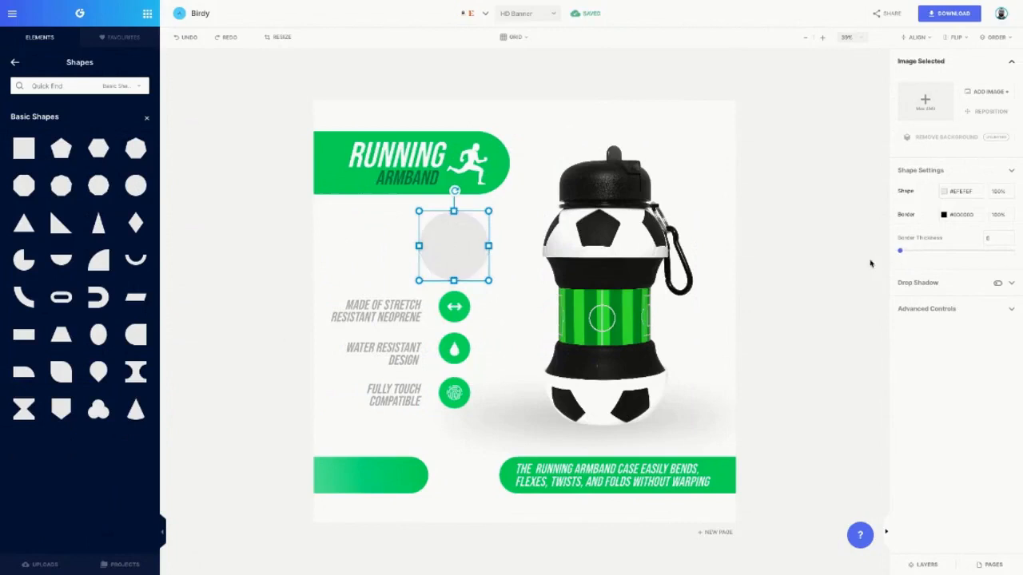
Fill the circle with the uploaded photo of the collapsed football bottle and open the image for repositioning.
left_click(987, 91)
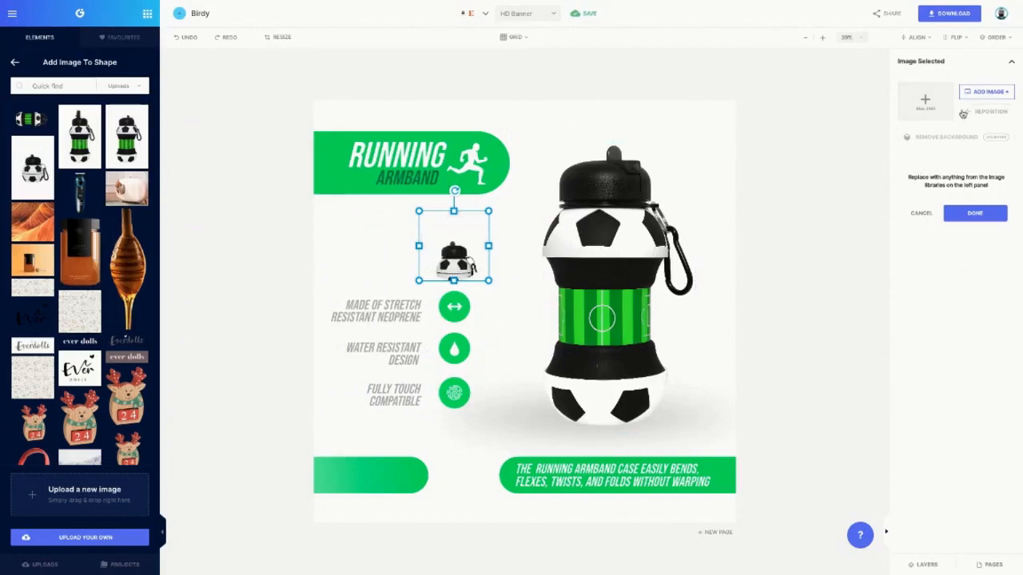
left_click(977, 213)
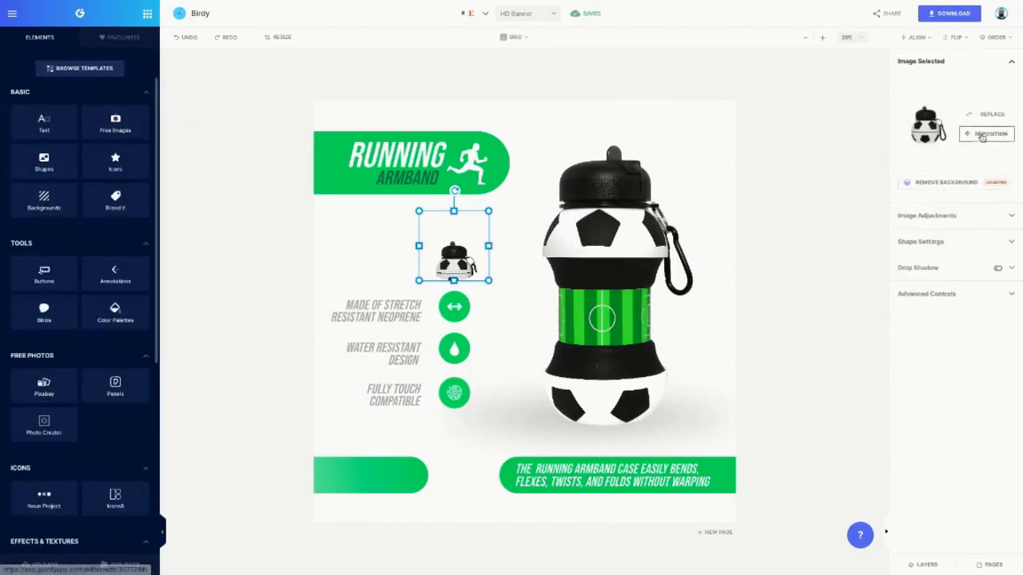
left_click(981, 137)
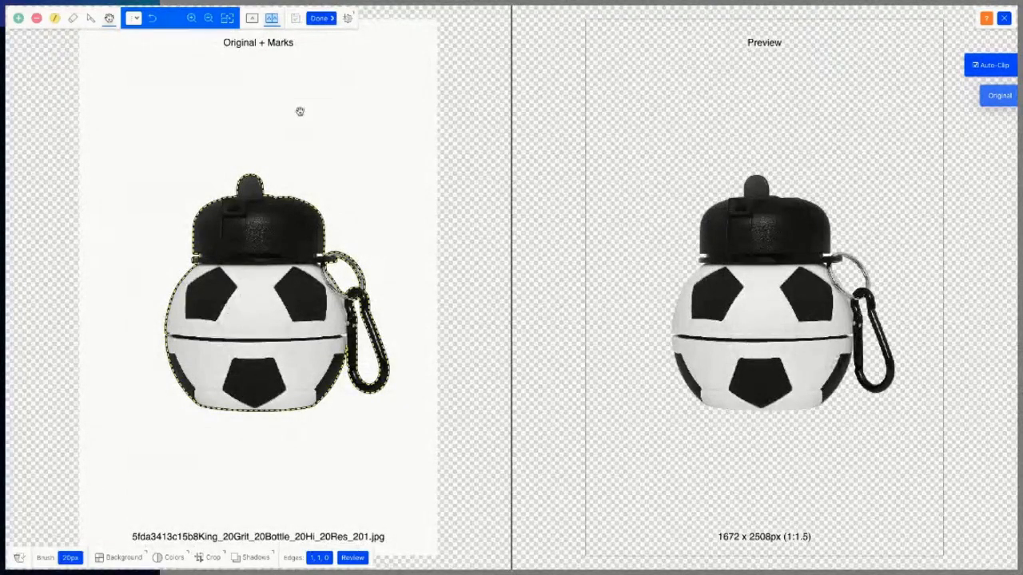
In the collapsed bottle's background cutout, mark the white gap below the lid next to the key ring for removal.
left_click(192, 18)
left_click(192, 19)
left_click(191, 18)
left_click(191, 18)
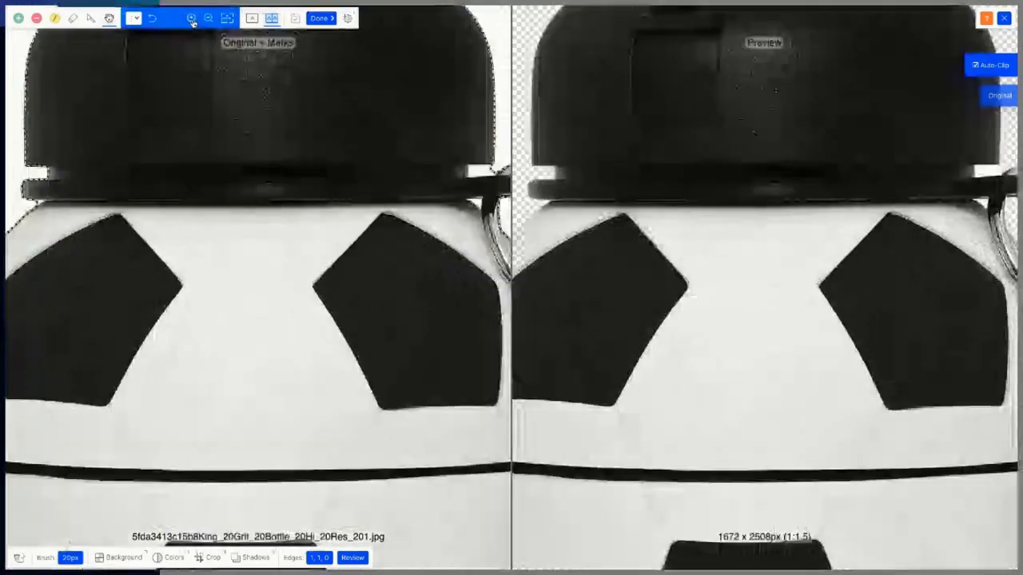
scroll(297, 200, "up", 2)
scroll(183, 240, "right", 5)
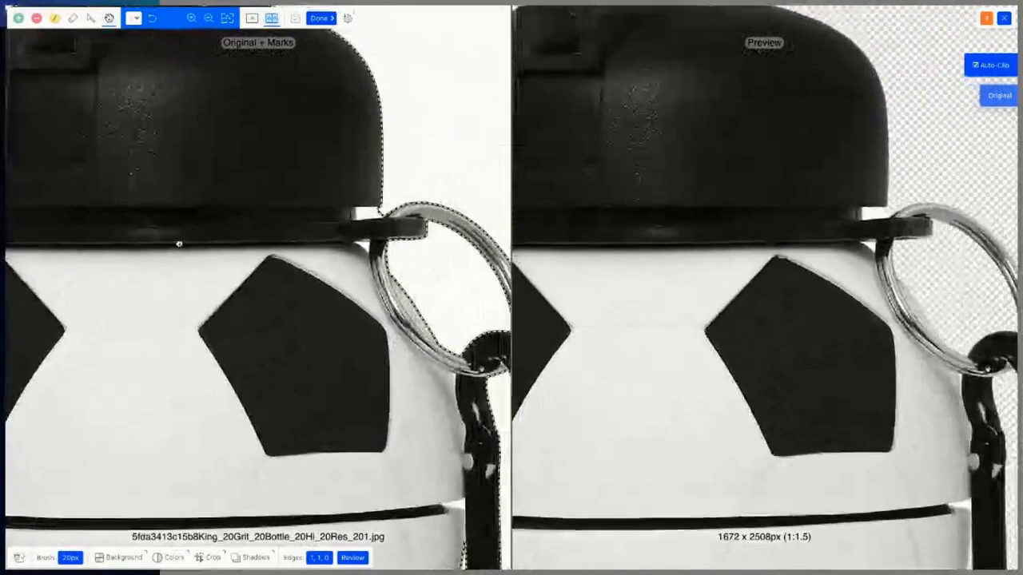
left_click(36, 18)
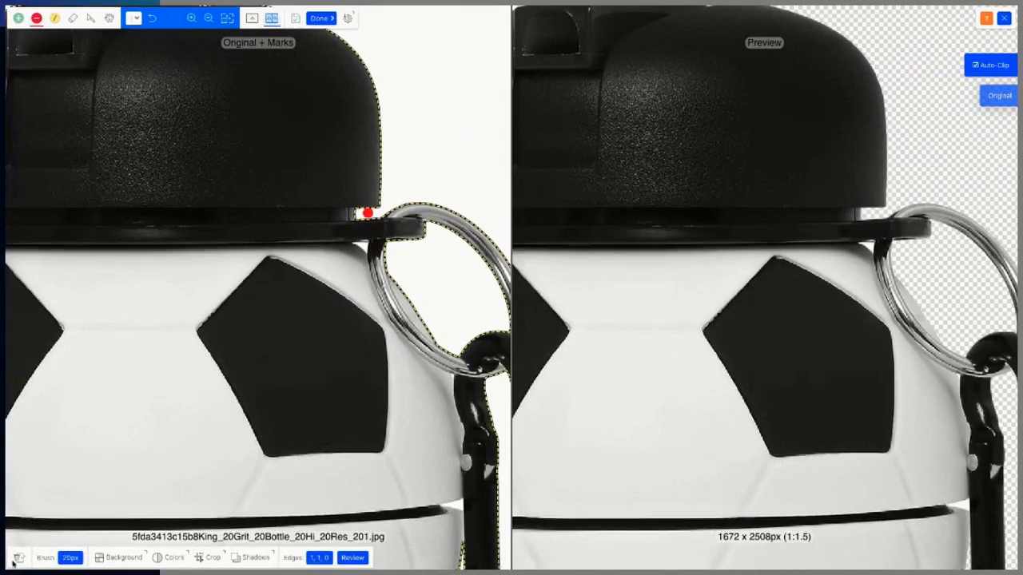
Set the removal brush to 5px and mark the small gaps under the lid's rim and at the bottle's seam beside the carabiner.
left_click(70, 557)
left_click(125, 533)
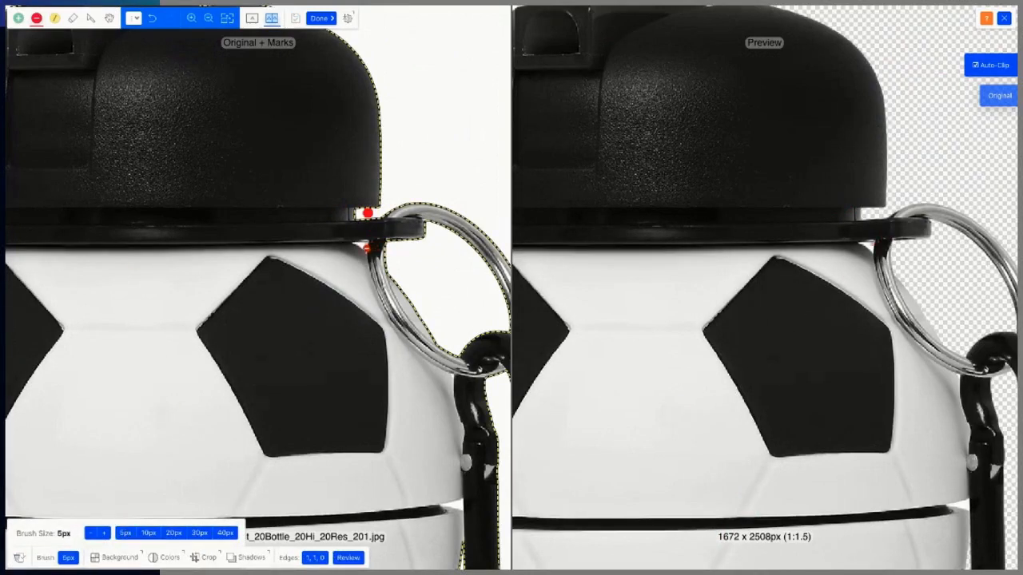
left_click(366, 248)
scroll(376, 311, "down", 3)
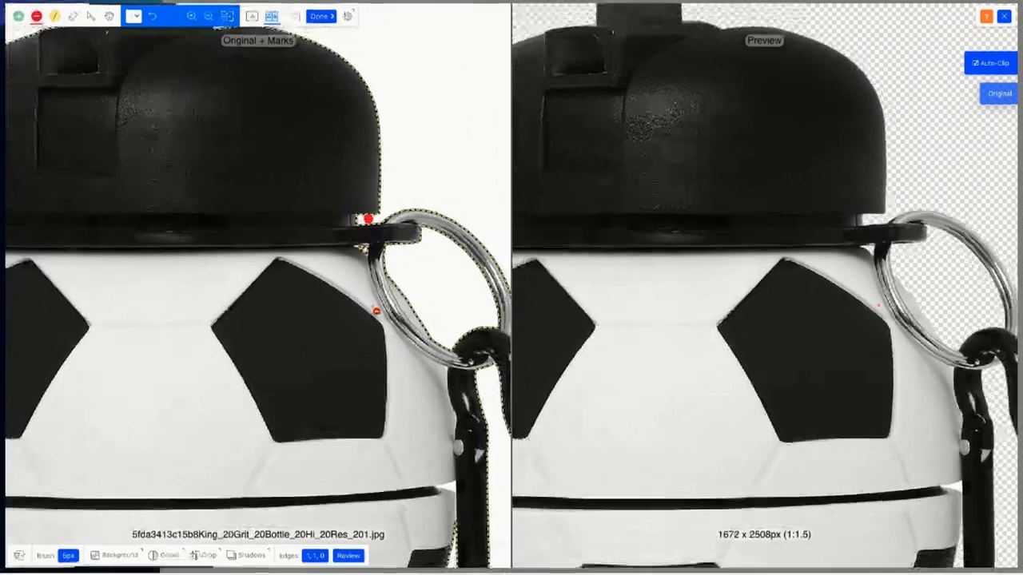
left_click(445, 469)
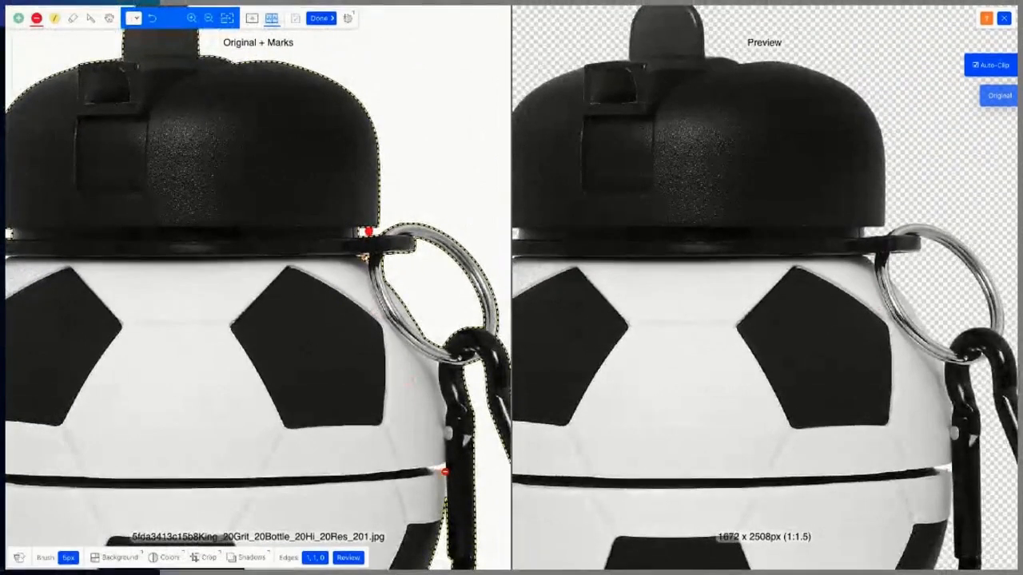
Mark the carabiner's white highlights along its straight arm and curved hook for removal in the collapsed bottle's cutout.
scroll(313, 452, "down", 3)
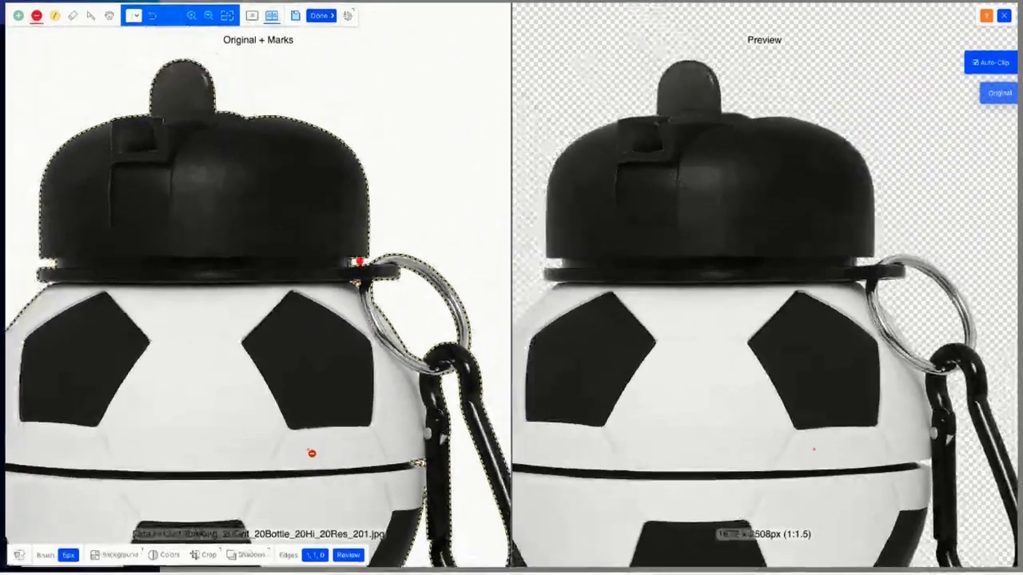
scroll(312, 453, "down", 3)
scroll(434, 456, "up", 3)
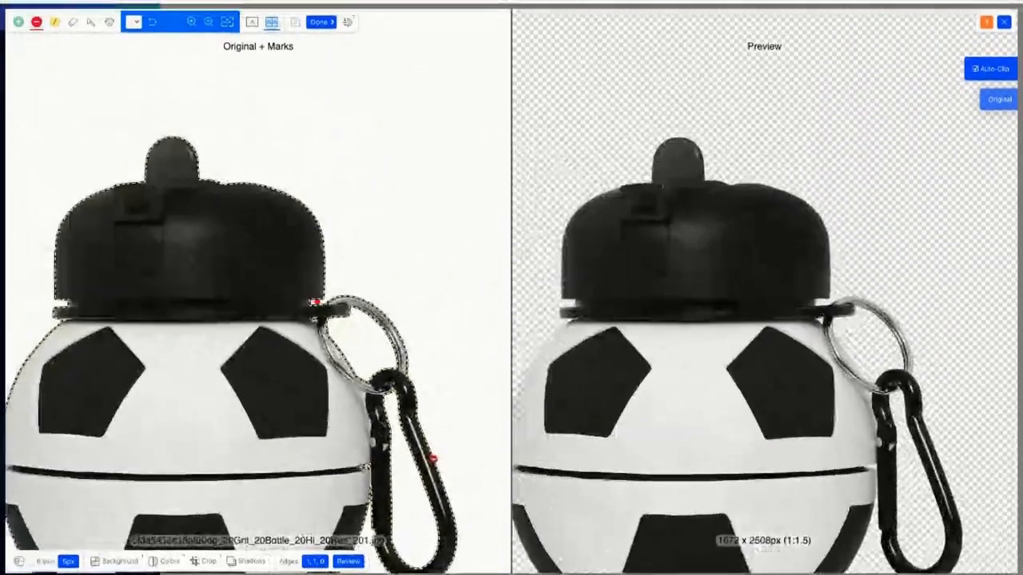
scroll(433, 458, "up", 5)
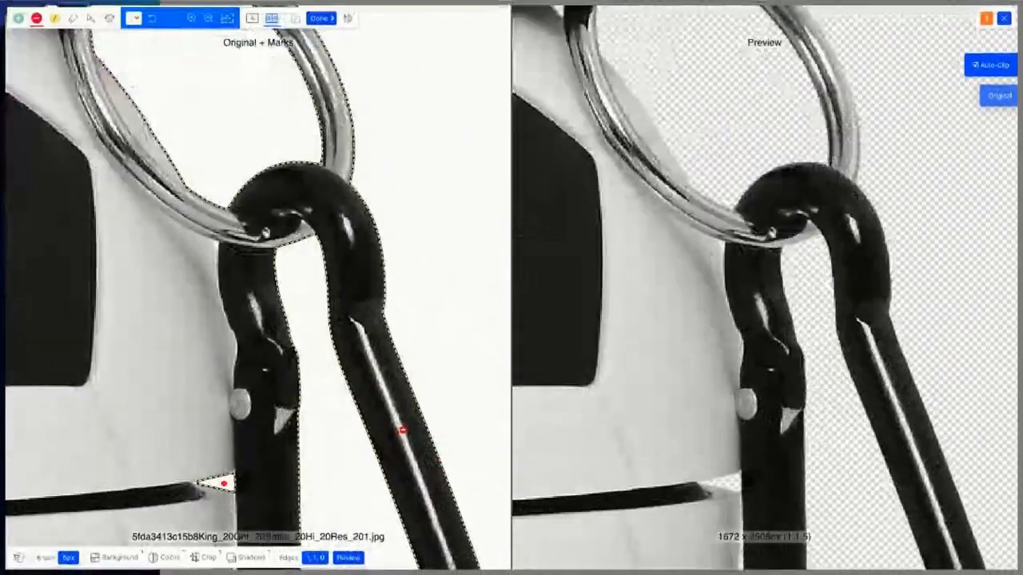
left_click(402, 433)
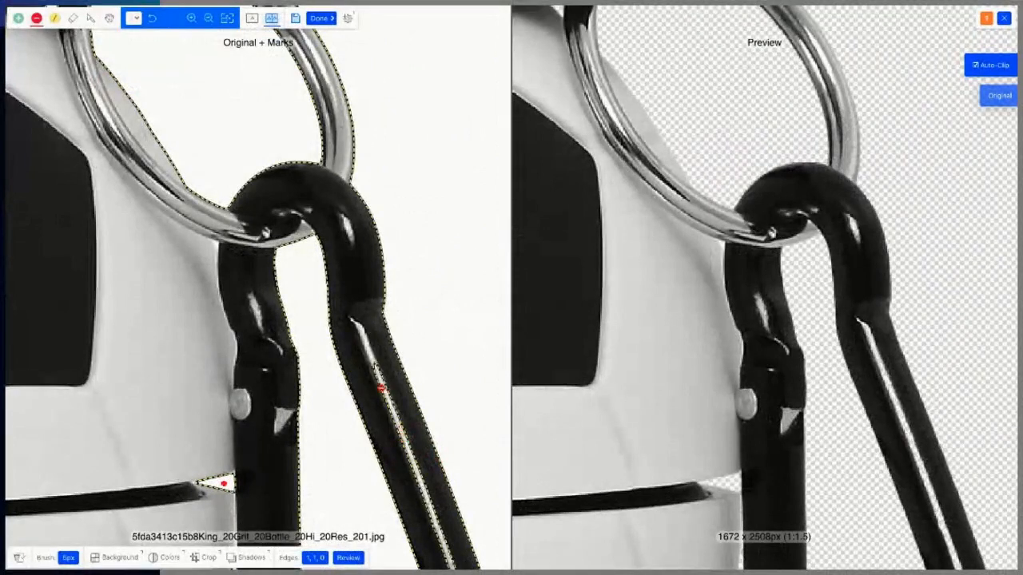
left_click(369, 350)
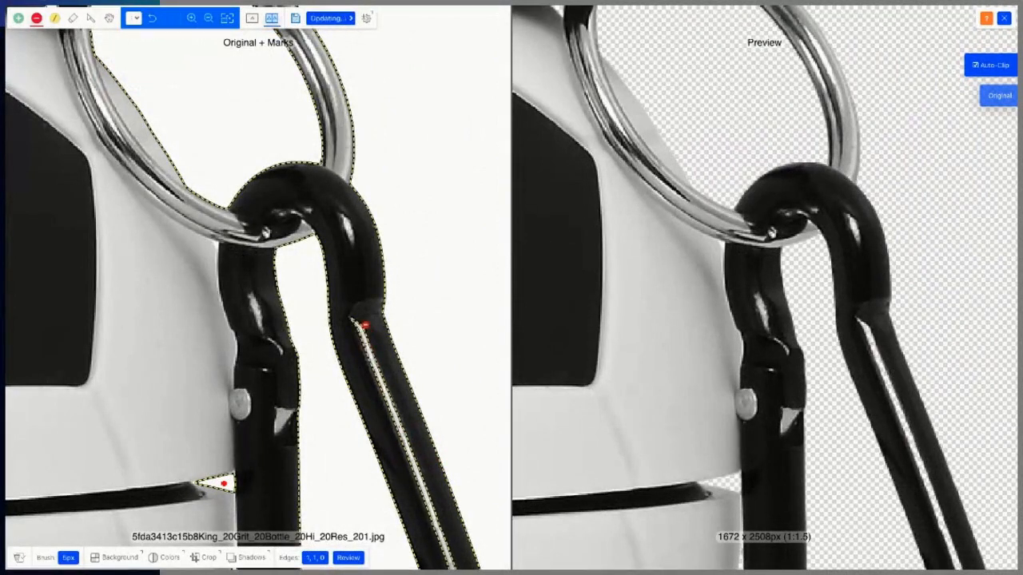
left_click(351, 230)
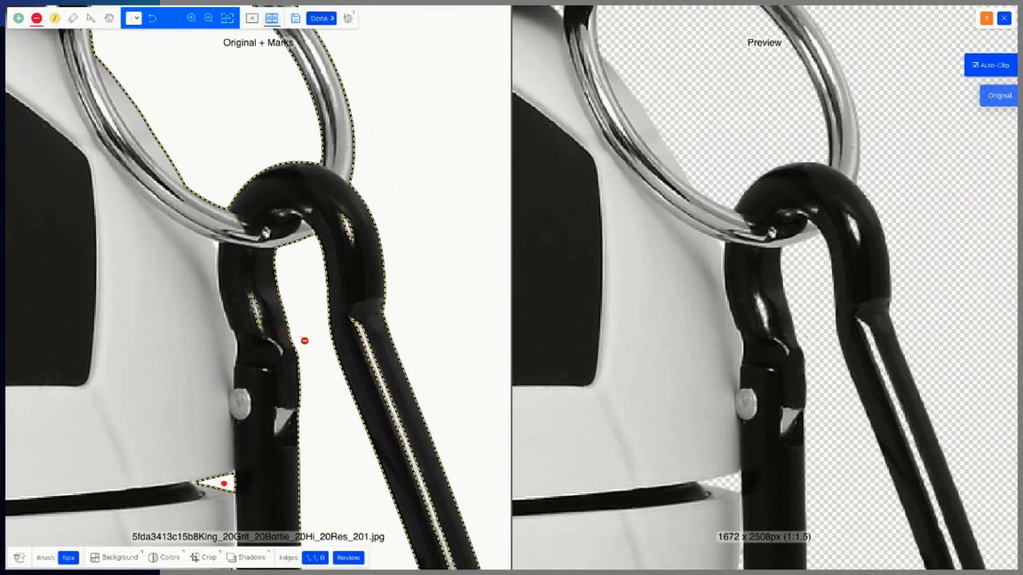
Finish the collapsed bottle's background cutout and apply the image to the circle.
scroll(278, 329, "down", 5)
scroll(304, 340, "down", 5)
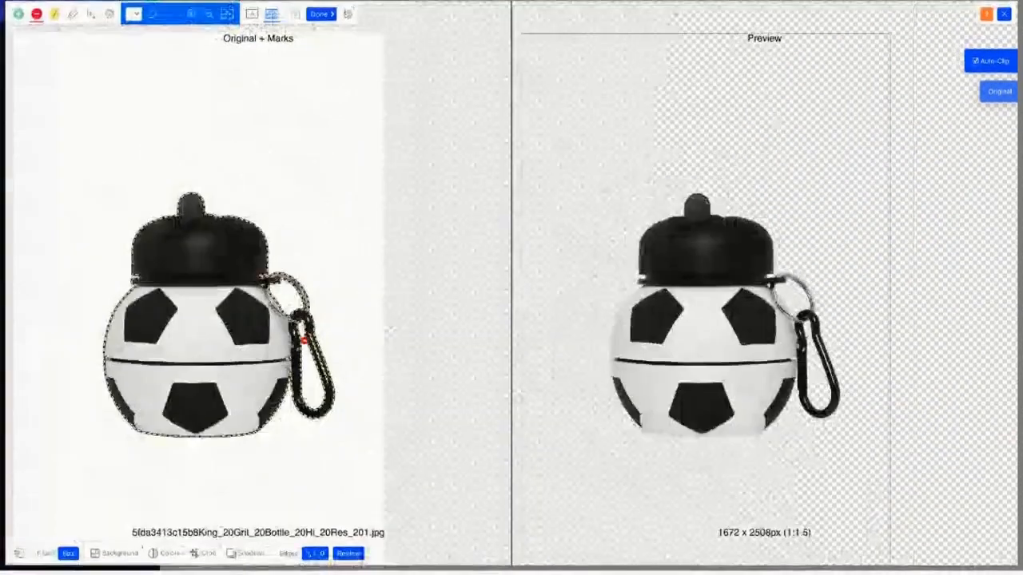
scroll(175, 365, "up", 3)
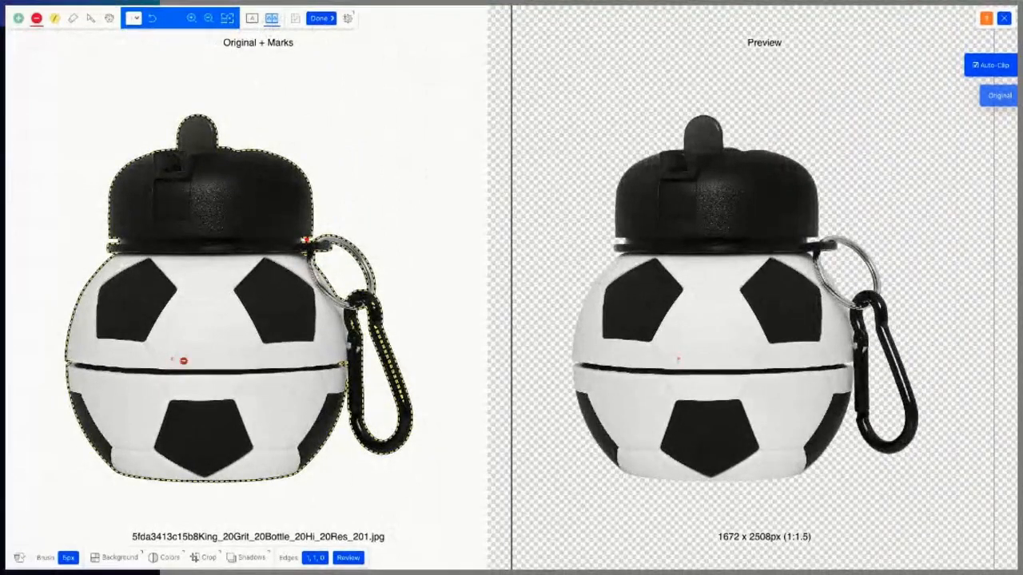
left_click(320, 18)
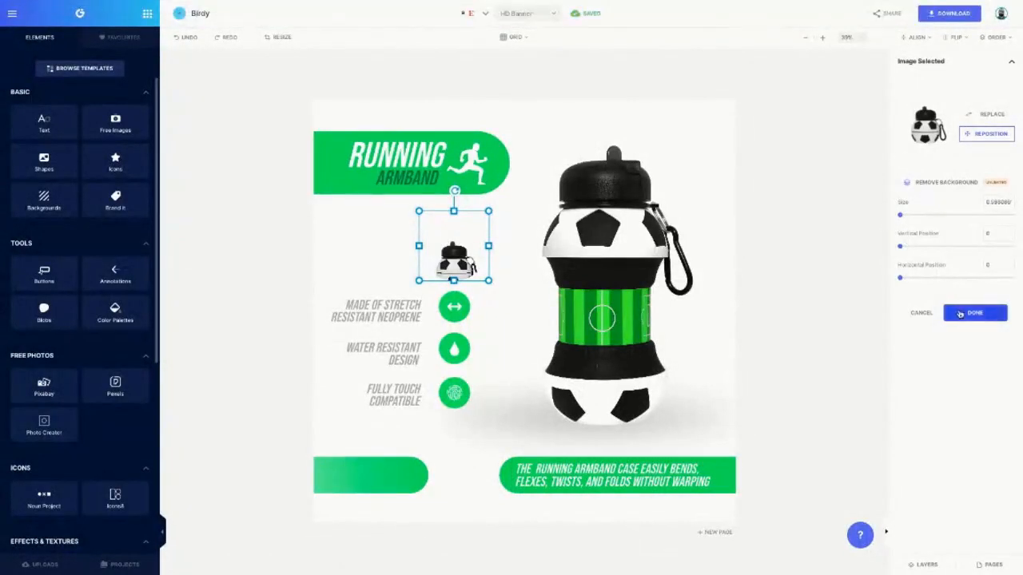
left_click(975, 313)
Set the shape color of the circle holding the collapsed bottle to the palette's bright green.
left_click(933, 241)
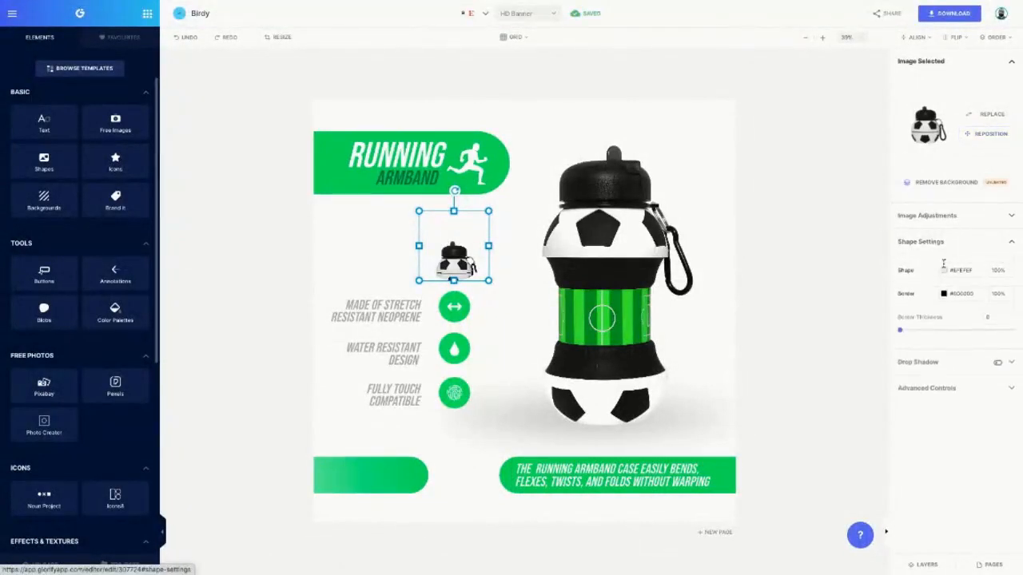
left_click(943, 271)
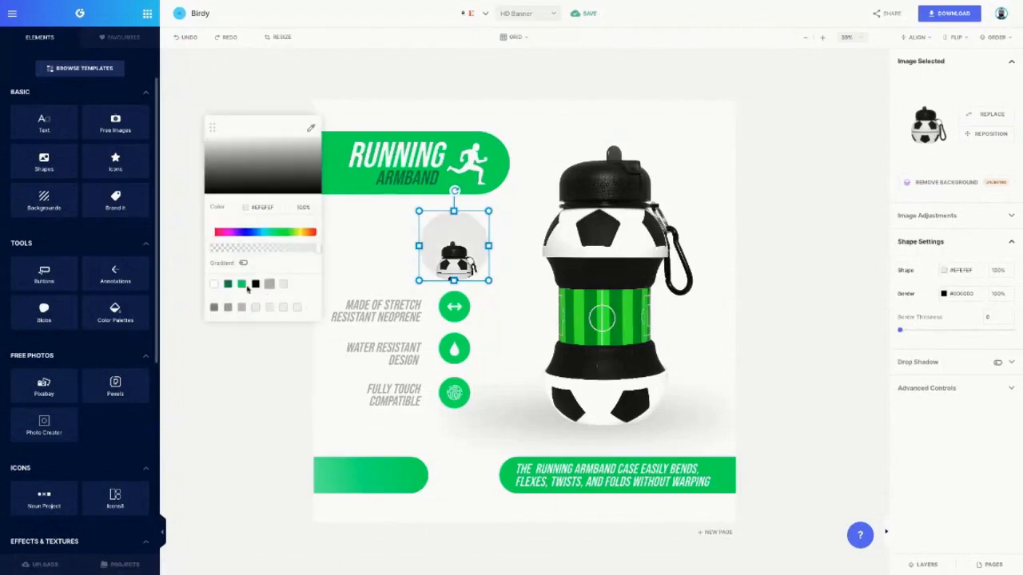
left_click(241, 285)
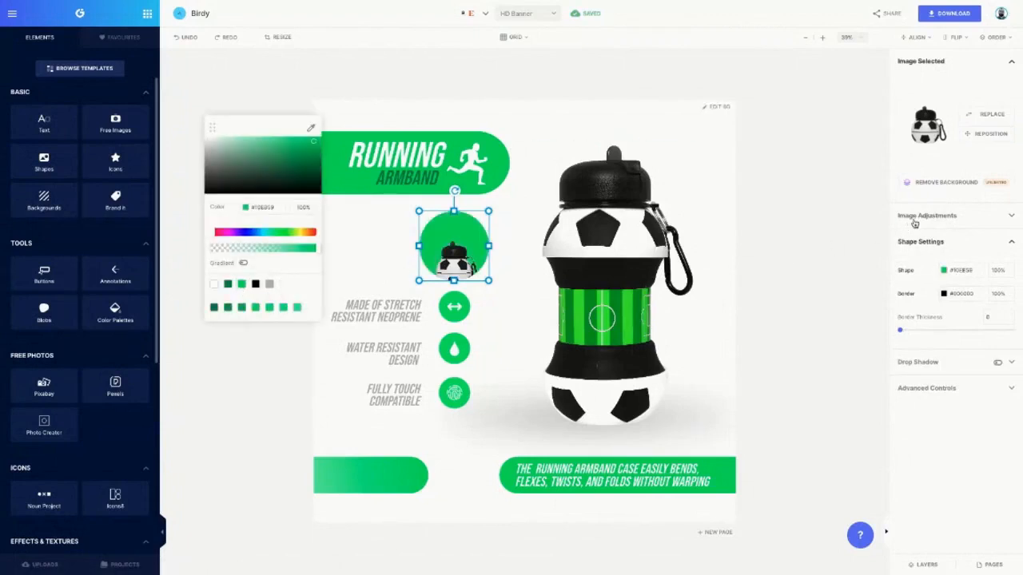
left_click(914, 222)
left_click(915, 223)
Resize and reposition the collapsed bottle image so the whole bottle sits centered inside the green circle.
left_click(981, 133)
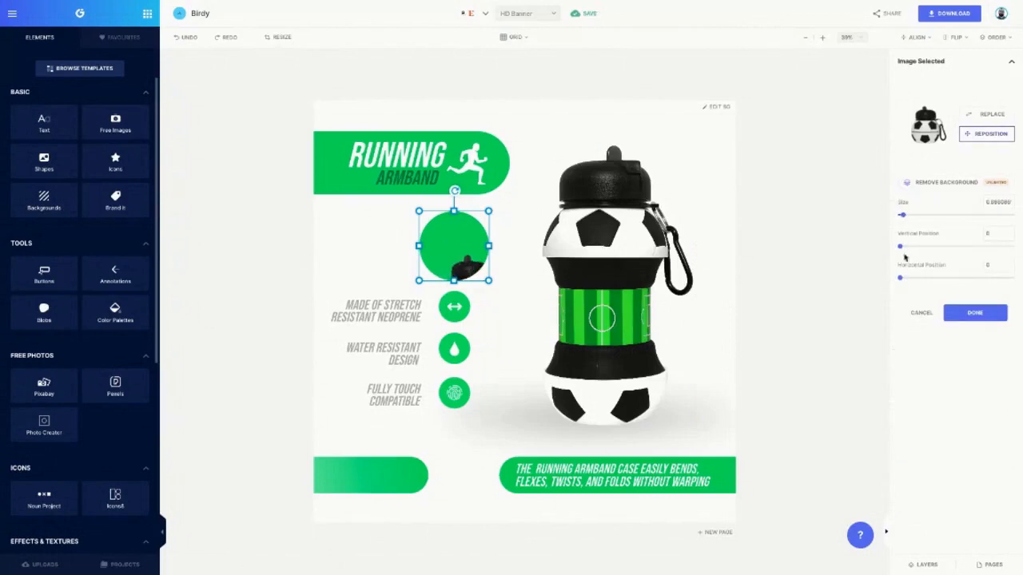
left_click_drag(900, 247, 950, 249)
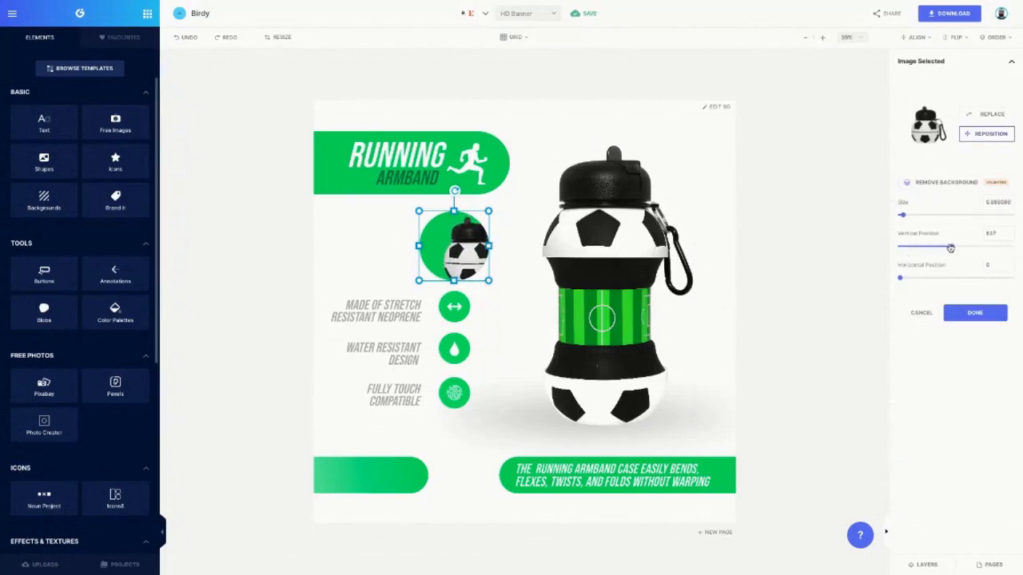
left_click_drag(904, 280, 962, 247)
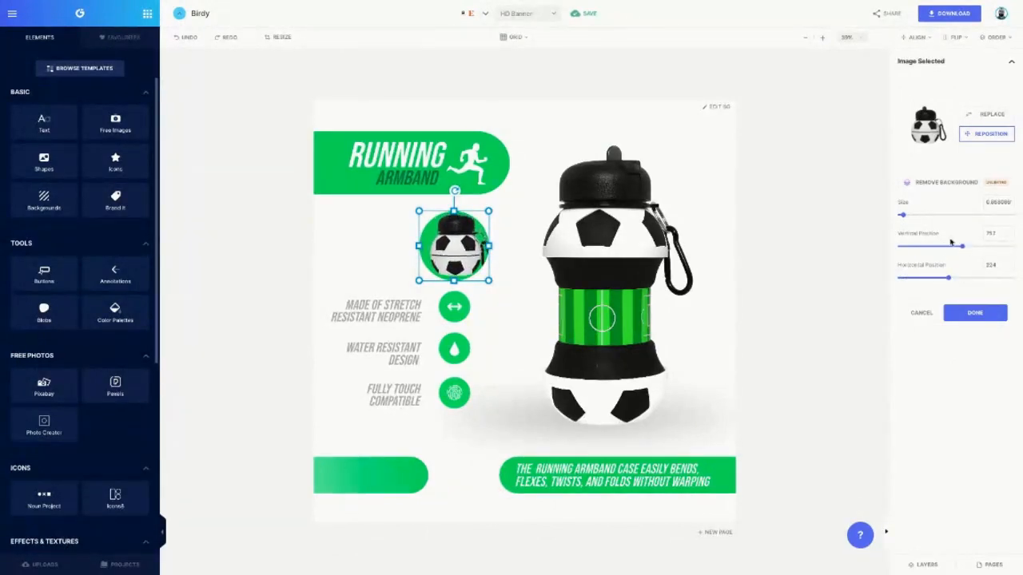
left_click_drag(903, 217, 901, 217)
left_click_drag(974, 249, 970, 283)
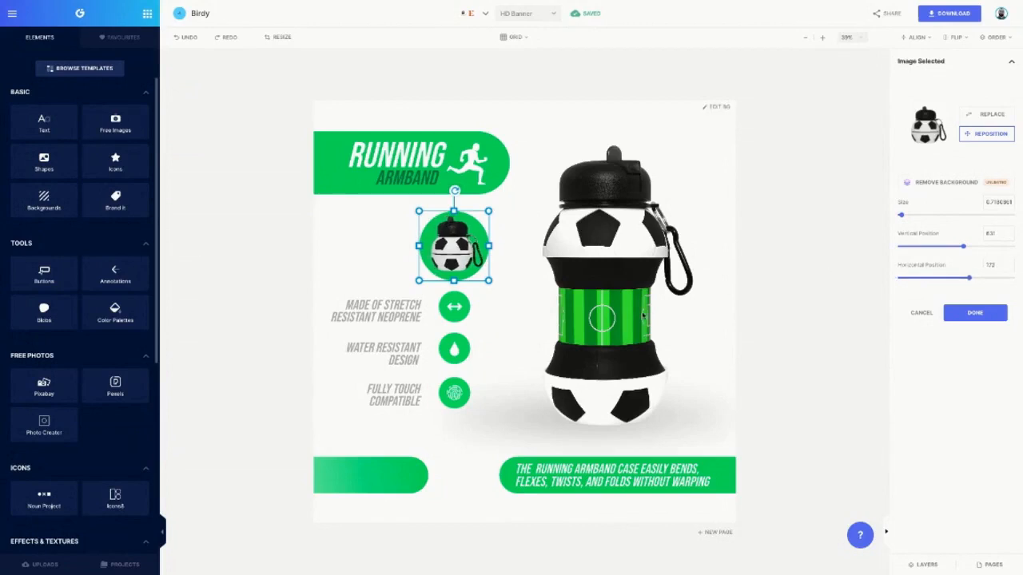
left_click(506, 338)
Delete the double-arrow feature icon and move the collapsed bottle circle down toward its place.
left_click(453, 314)
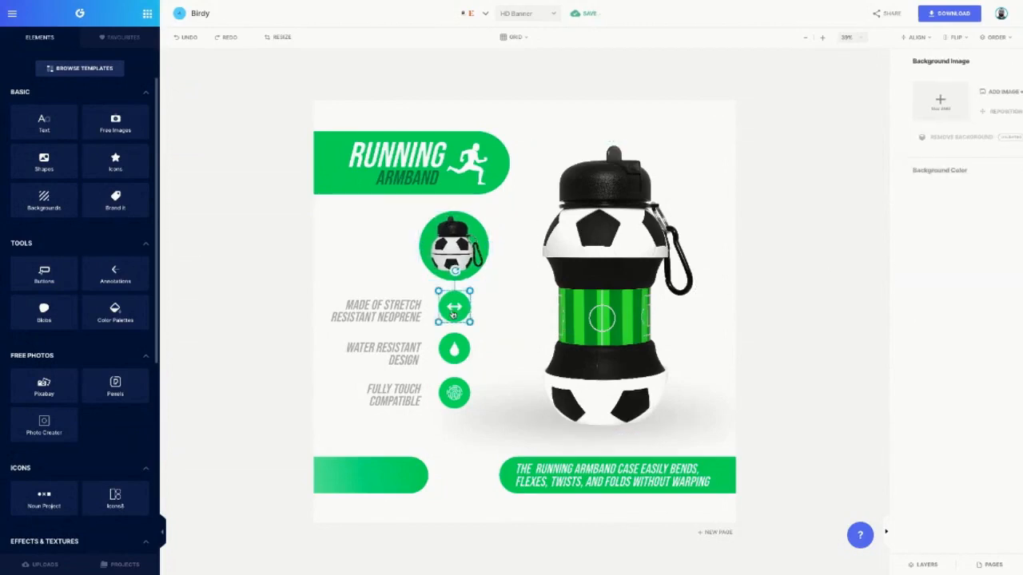
key("Delete")
left_click(454, 244)
left_click_drag(454, 244, 466, 269)
Move the "MADE OF STRETCH RESISTANT NEOPRENE" text up to align with the middle of the bottle circle.
left_click_drag(401, 312, 401, 288)
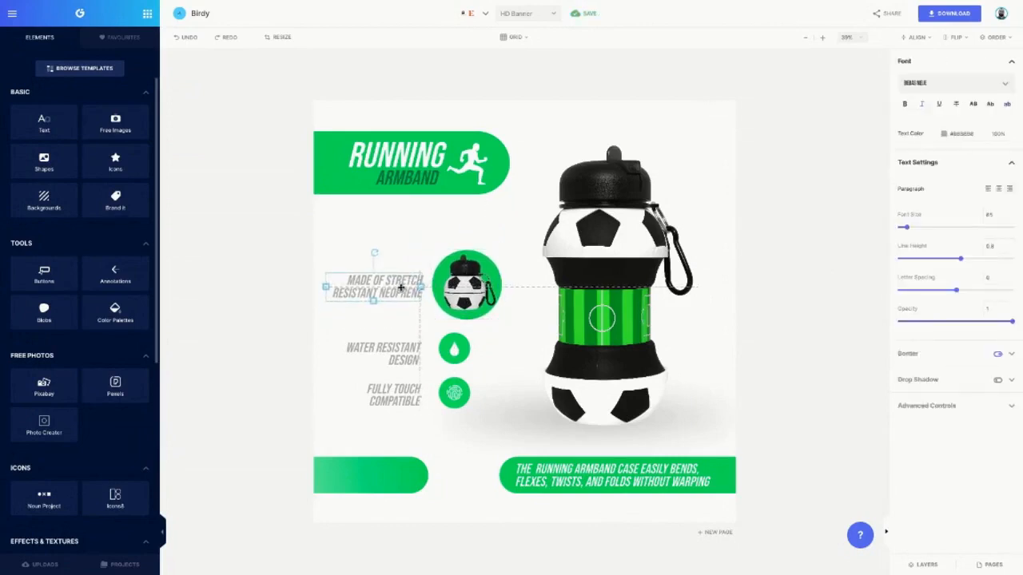
left_click(508, 267)
left_click(465, 288)
left_click(402, 288, "shift")
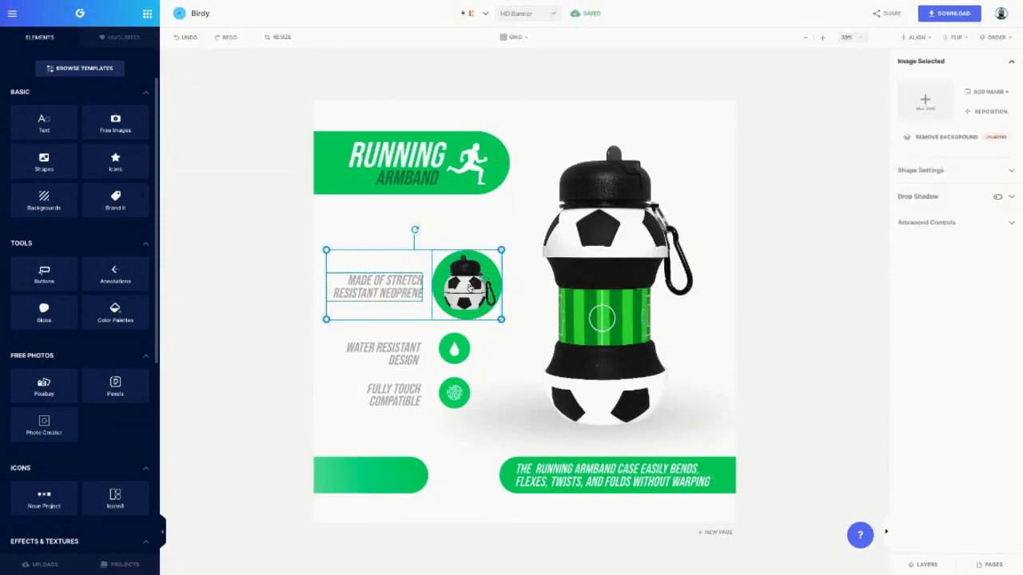
left_click(540, 287)
left_click(488, 301)
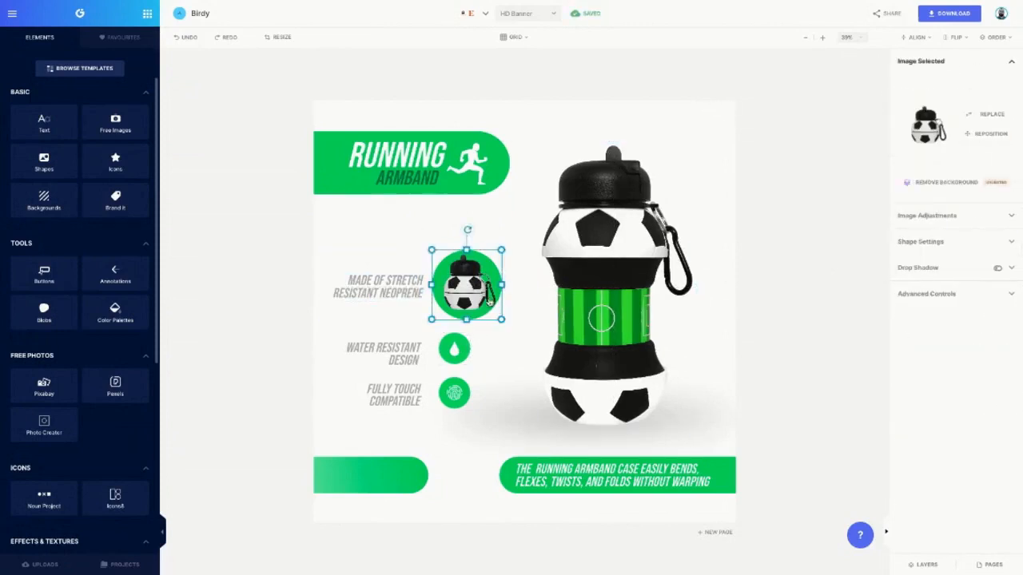
Delete the water-drop icon beside the "WATER RESISTANT DESIGN" text.
left_click(447, 353)
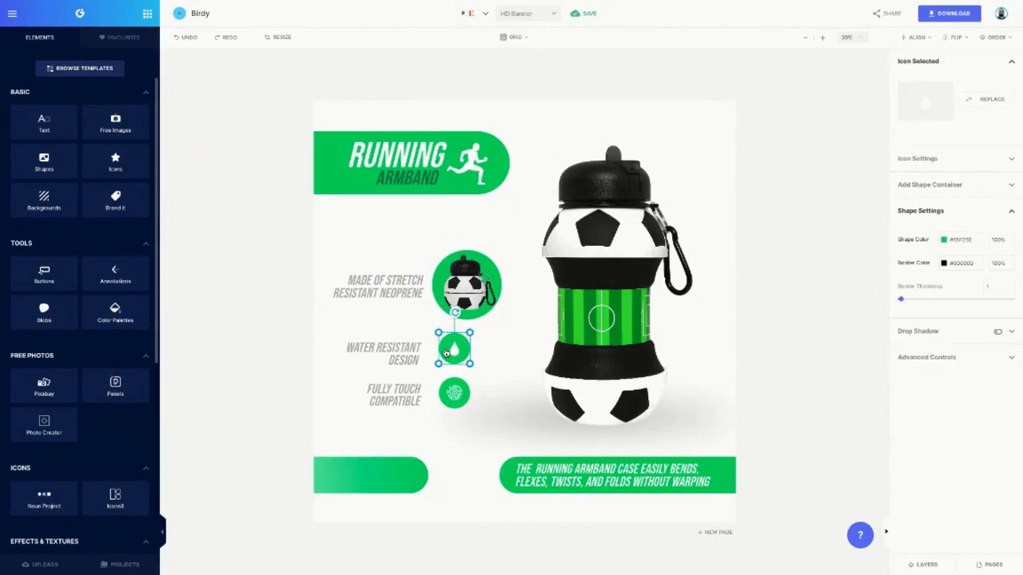
key("Delete")
left_click(384, 353)
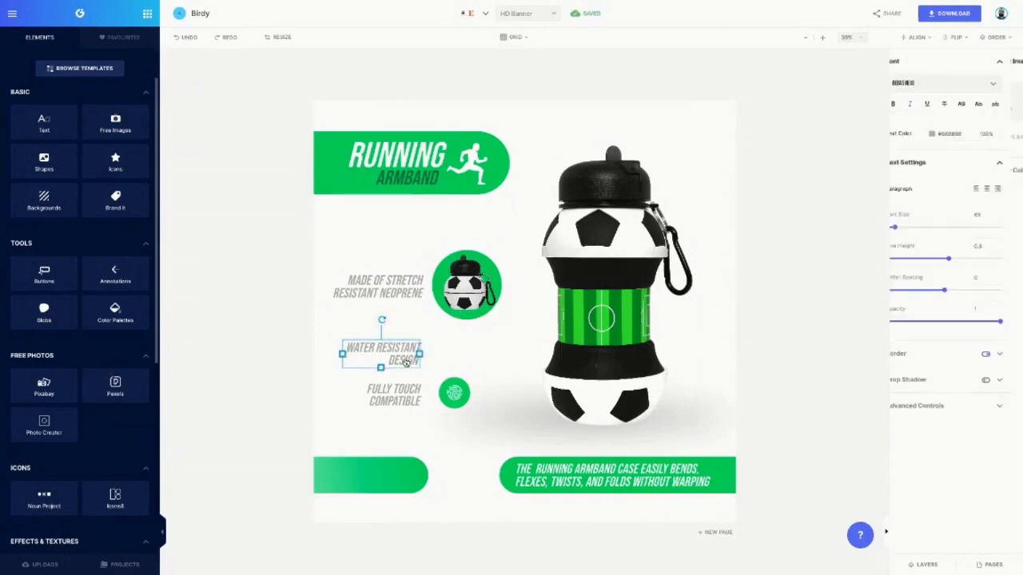
Try square, rounded square and star shape containers on the fingerprint icon, and return it to the circle container.
left_click(453, 393)
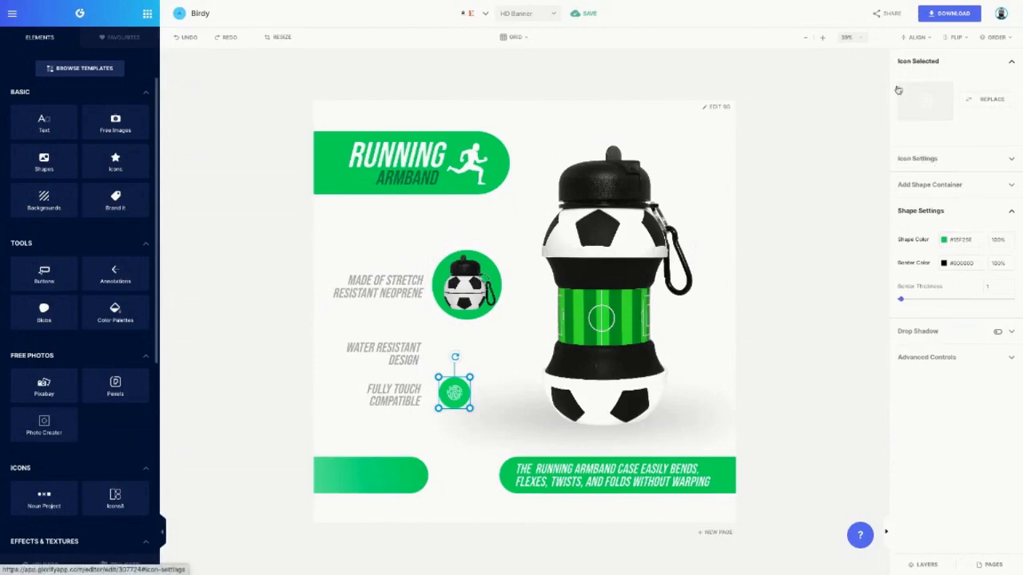
left_click(931, 184)
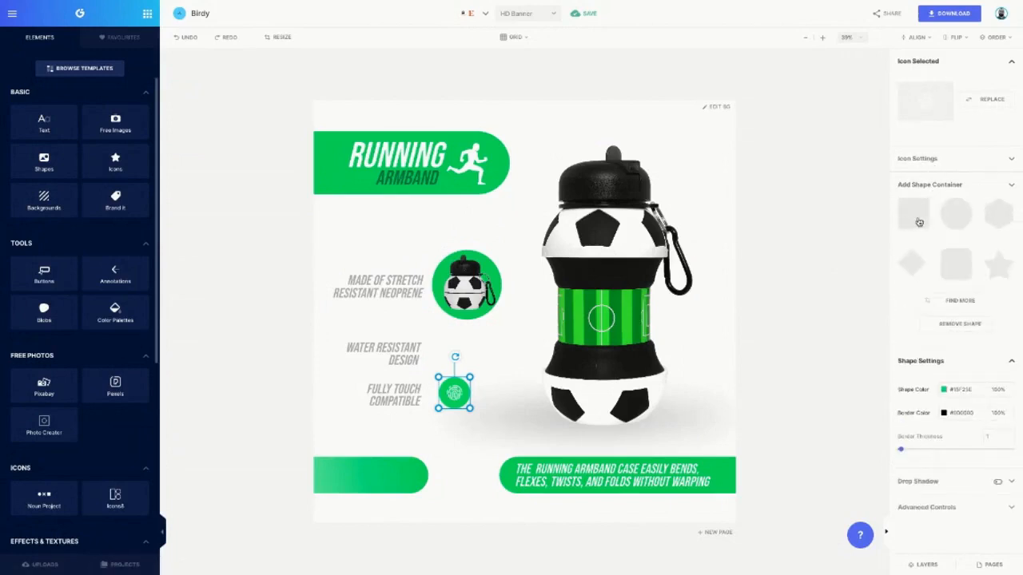
left_click(915, 217)
left_click(950, 219)
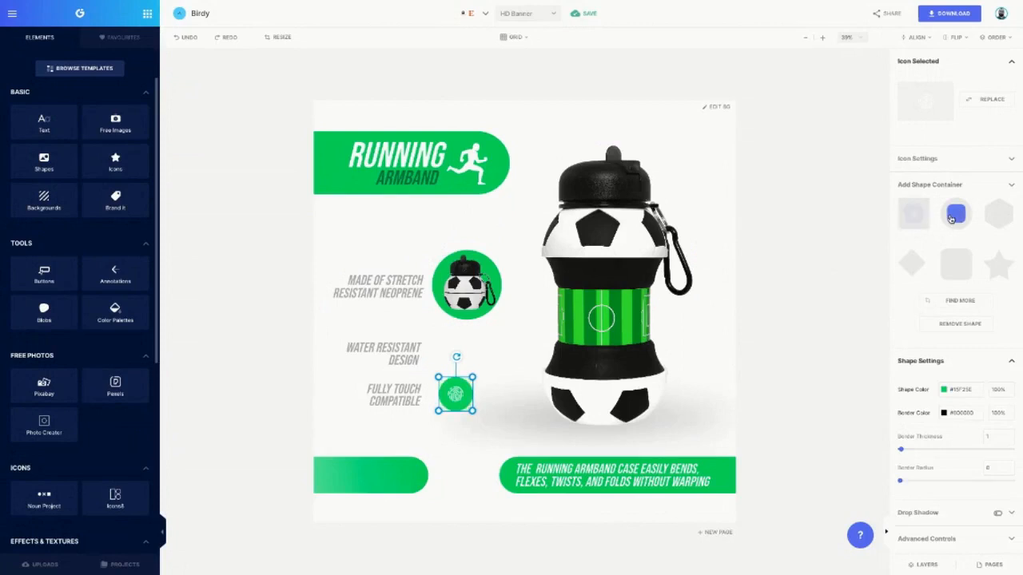
left_click(963, 276)
left_click(1001, 267)
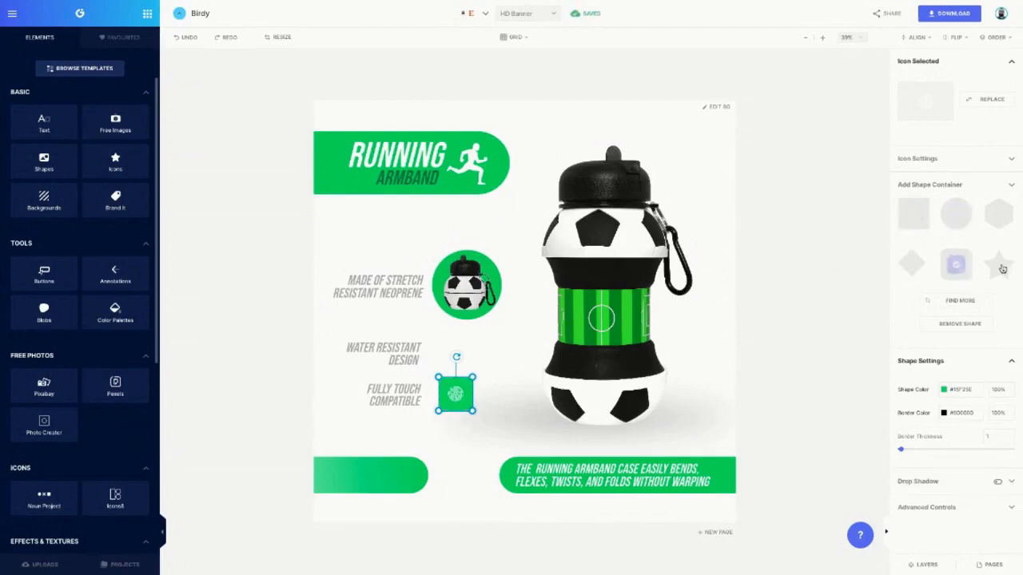
left_click(954, 217)
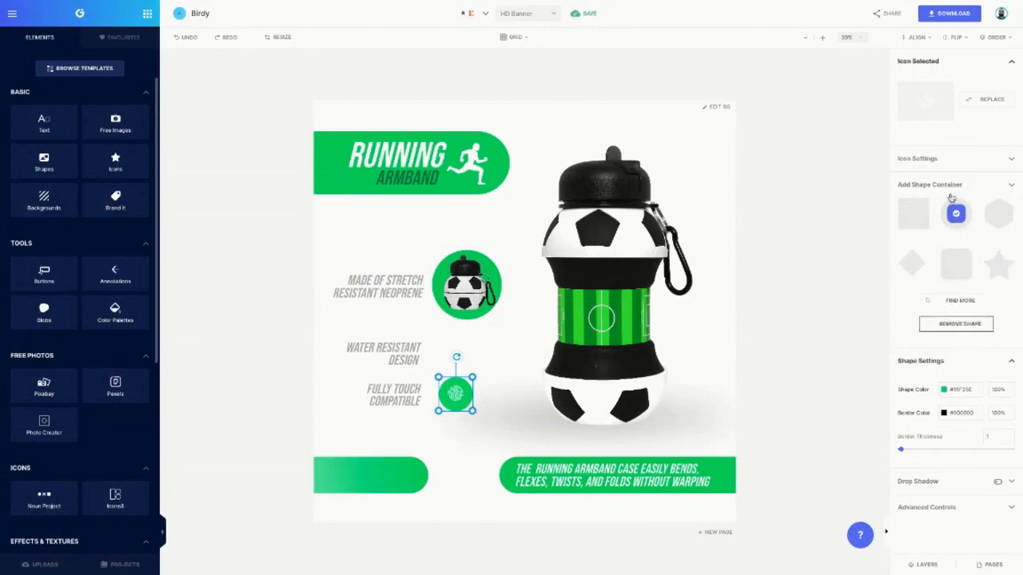
Duplicate the fingerprint icon and place the copy directly below the original.
right_click(456, 392)
left_click(494, 237)
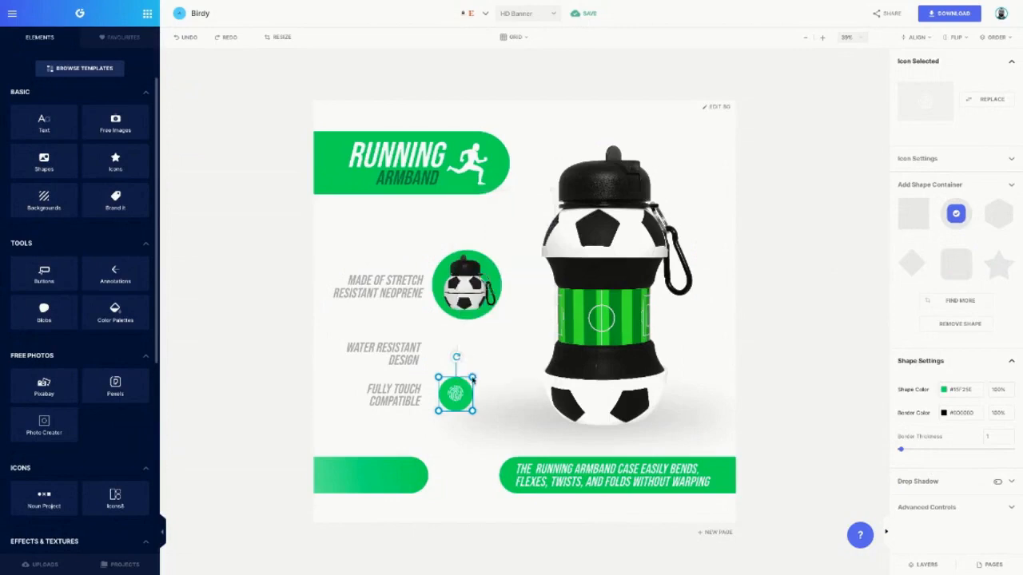
left_click_drag(439, 397, 442, 440)
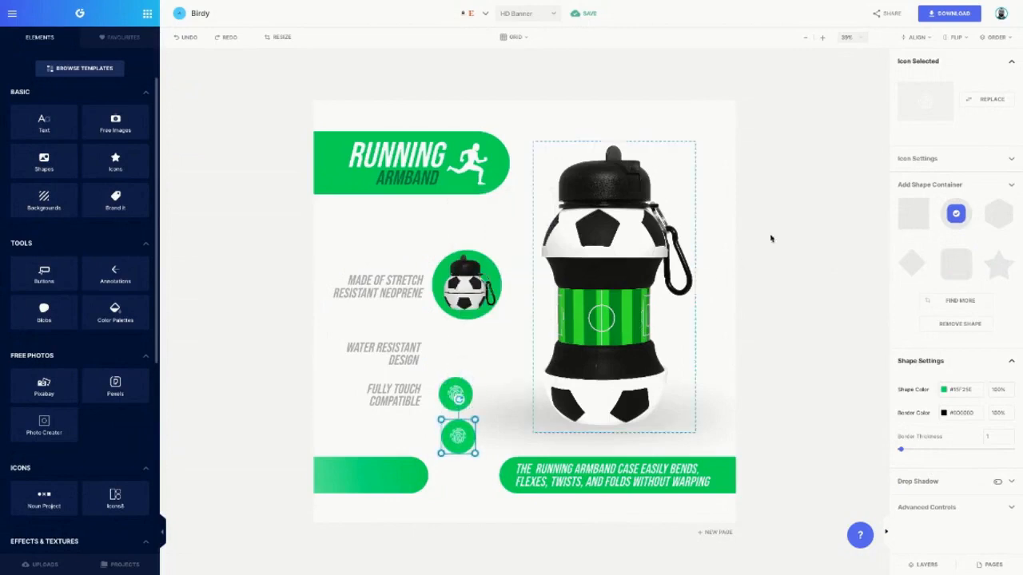
Replace the copied icon's graphic with the speech bubble containing a bar chart.
left_click(991, 100)
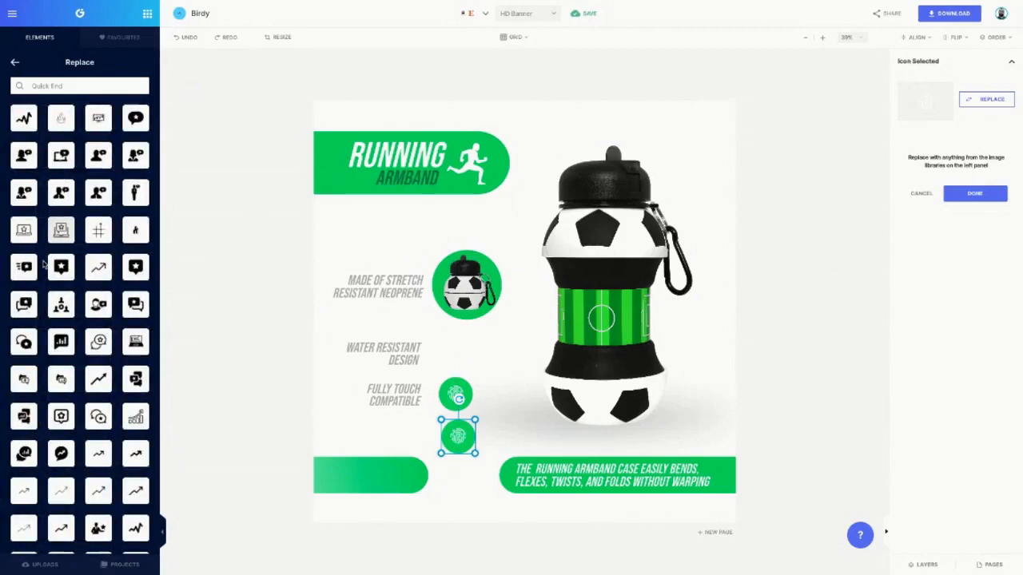
left_click(61, 342)
left_click(513, 443)
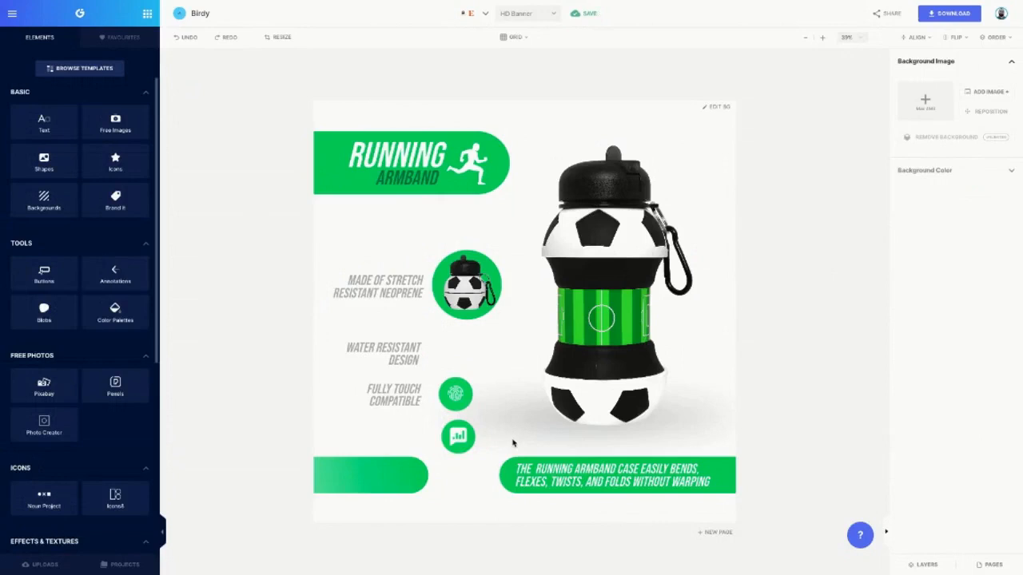
Set the border thickness of the speech-bubble chart icon's circle to 35.
left_click(452, 445)
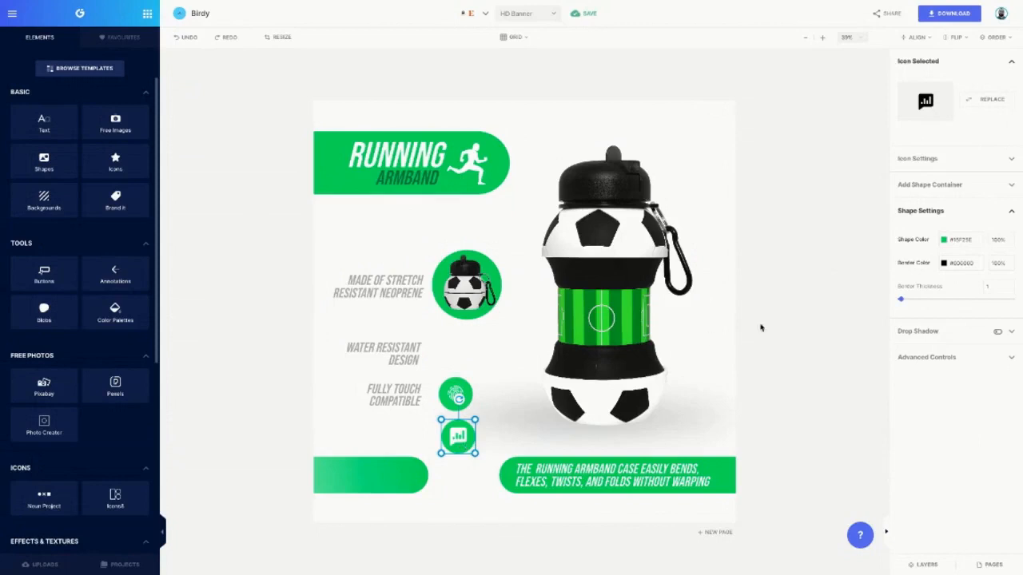
left_click(930, 184)
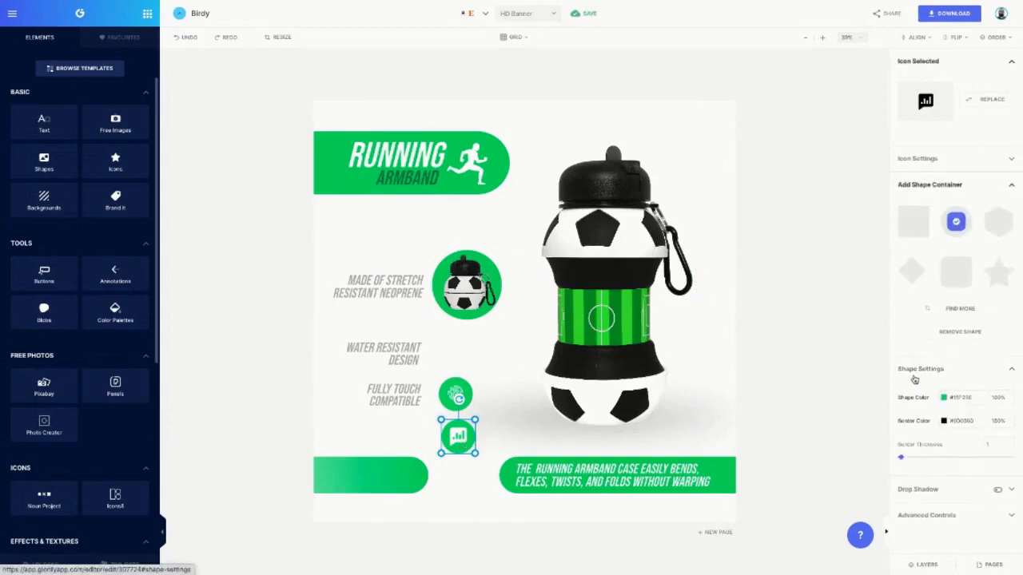
left_click(930, 186)
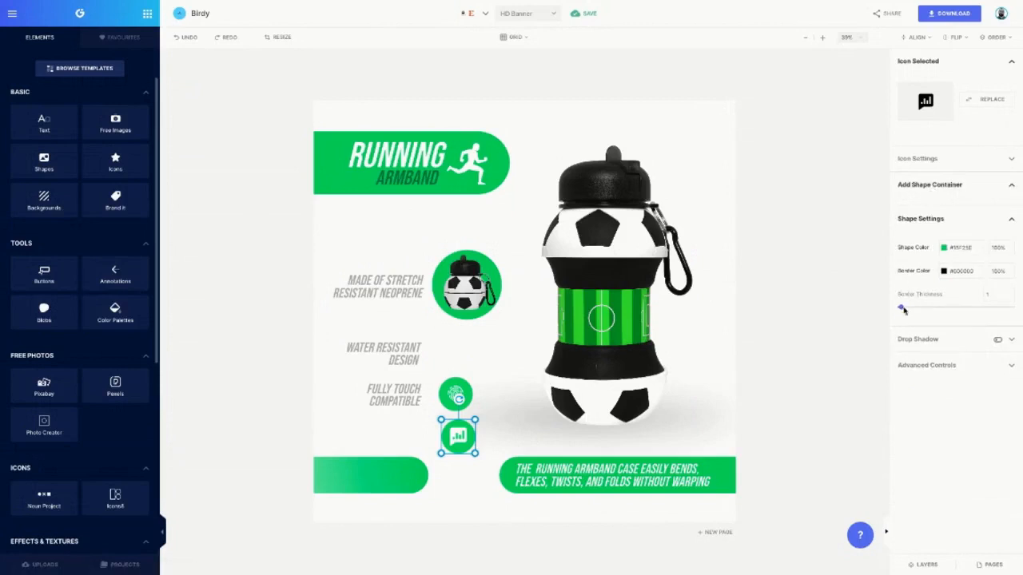
left_click_drag(902, 309, 941, 310)
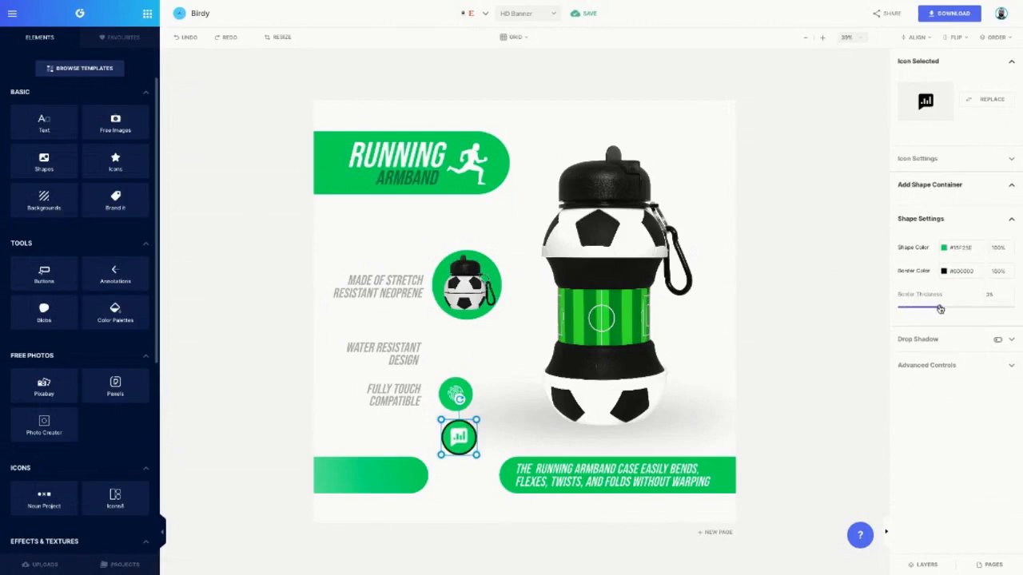
Recolour the speech-bubble chart icon's circle border to the template green and make its fill fully transparent.
left_click(942, 272)
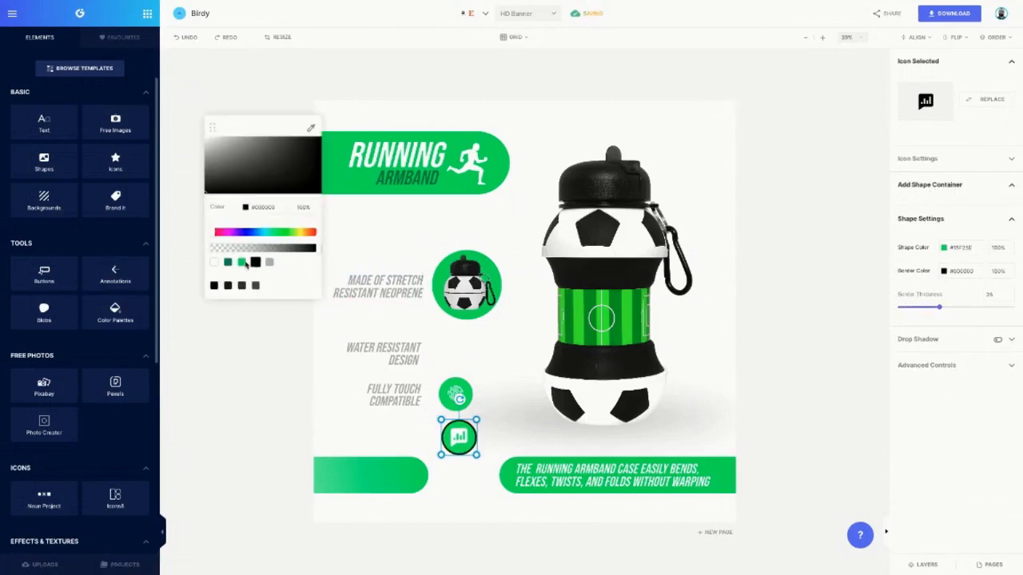
left_click(241, 262)
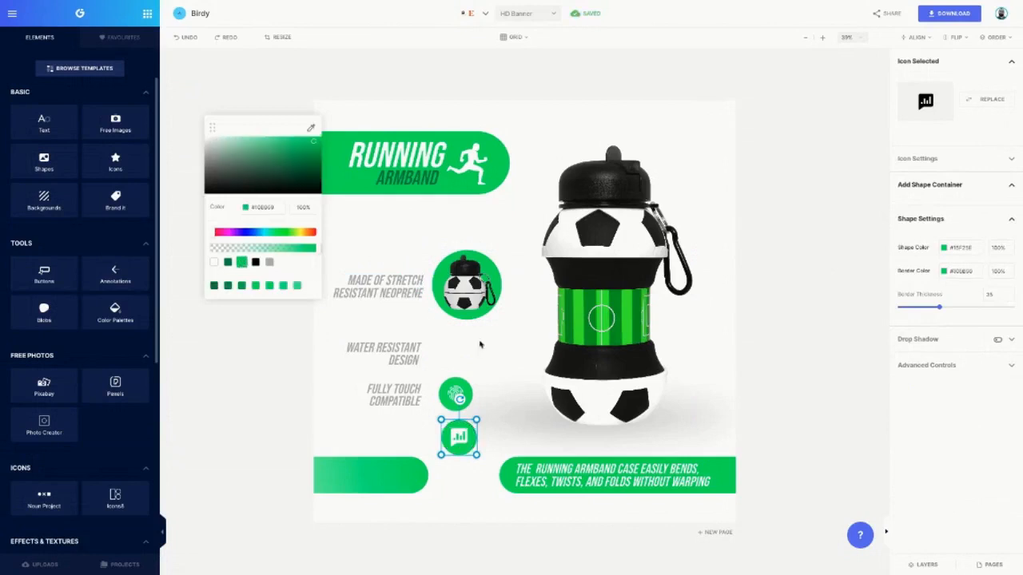
left_click(944, 248)
left_click_drag(312, 249, 189, 253)
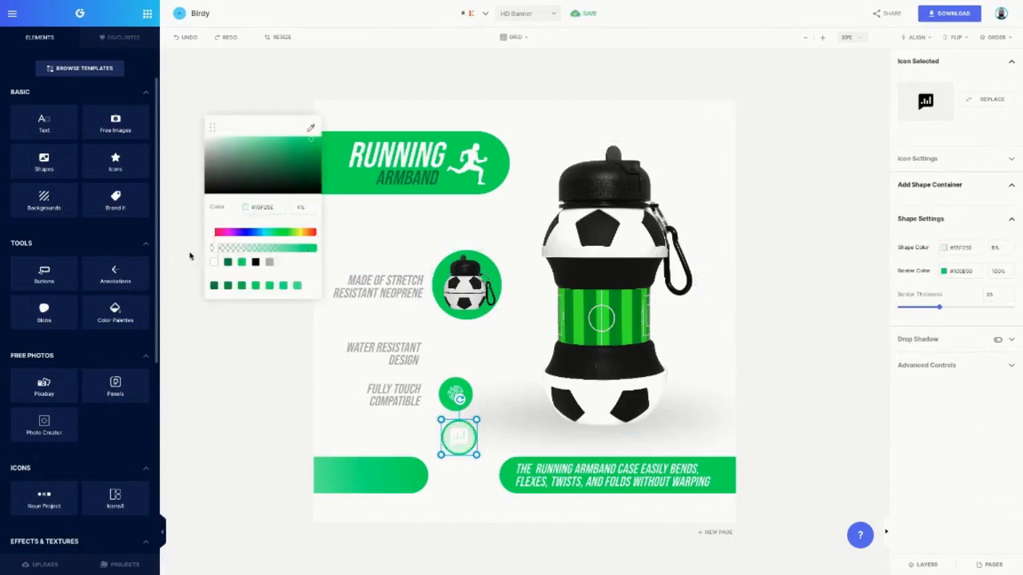
Change the speech-bubble chart graphic's icon colour from the palette to the same green as its border.
left_click(951, 185)
left_click(928, 159)
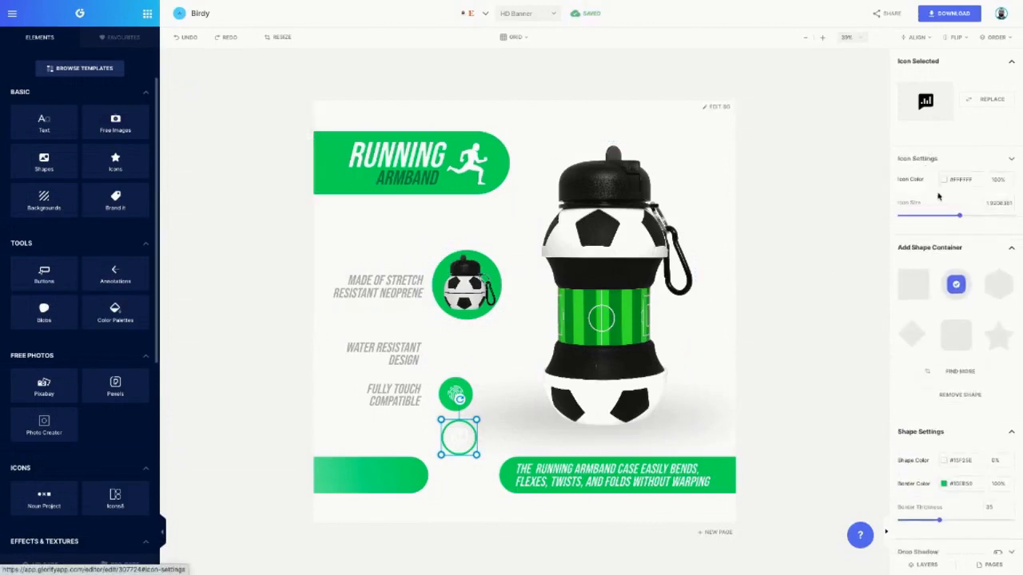
left_click(946, 182)
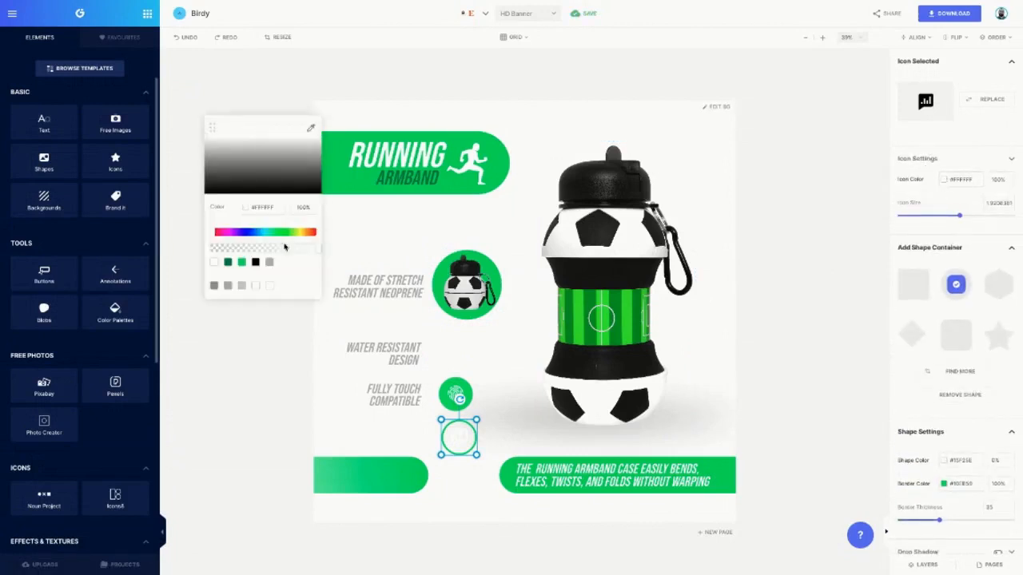
left_click(241, 263)
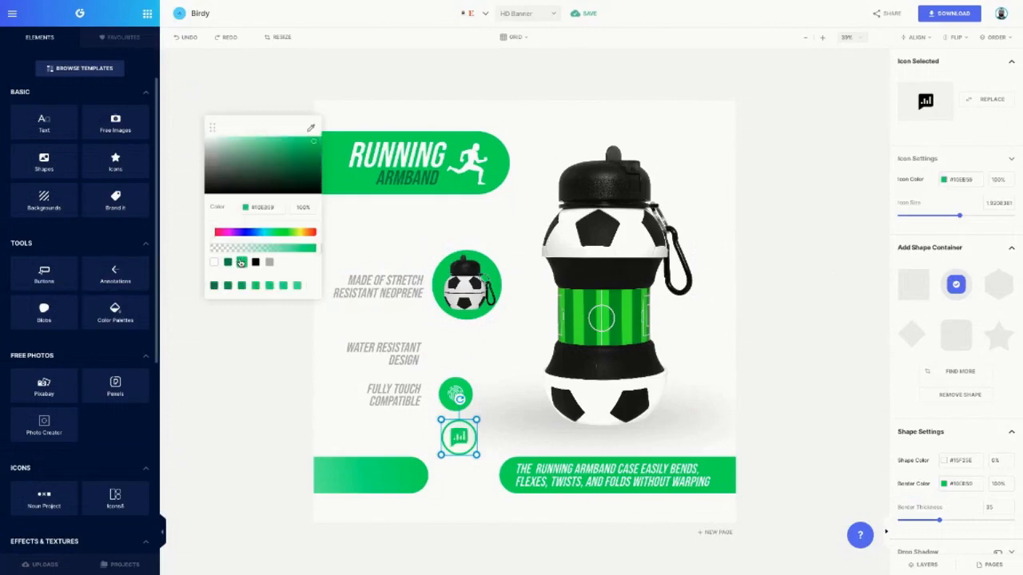
Set the chart icon's border thickness to 85 and put it in a rounded square container below the fingerprint icon.
left_click(352, 422)
left_click(469, 443)
left_click_drag(469, 443, 371, 439)
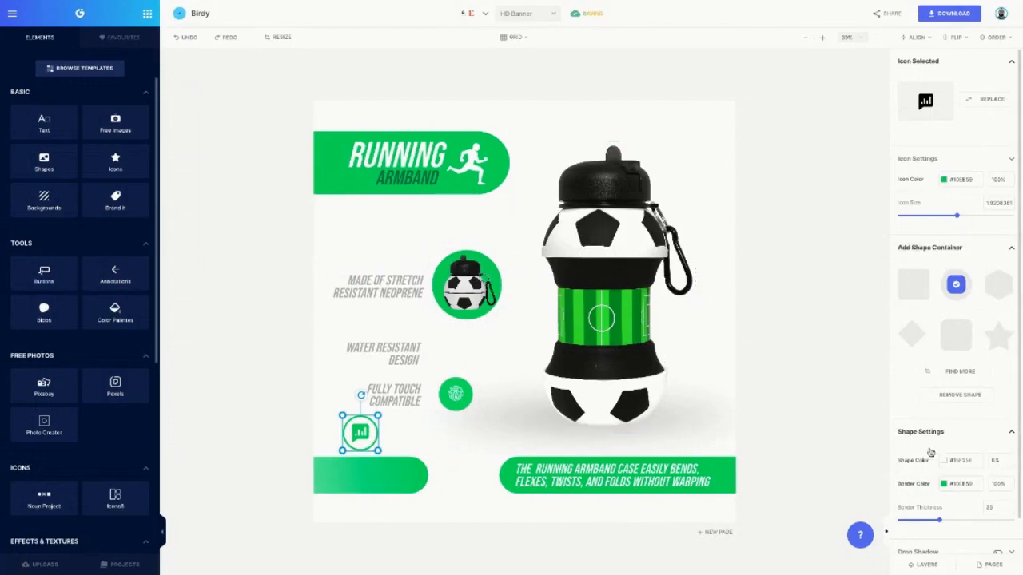
left_click_drag(942, 527, 999, 513)
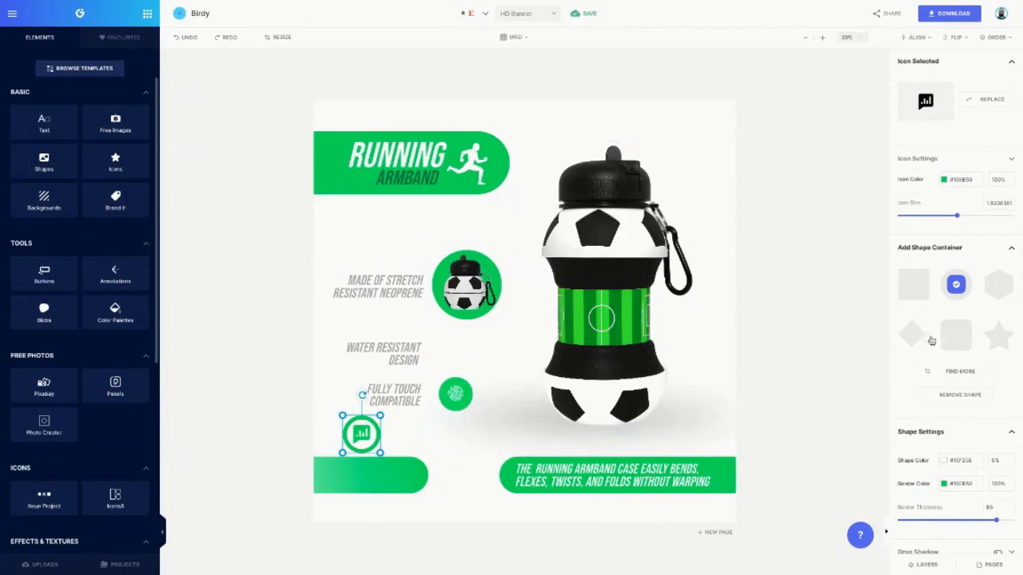
left_click(956, 335)
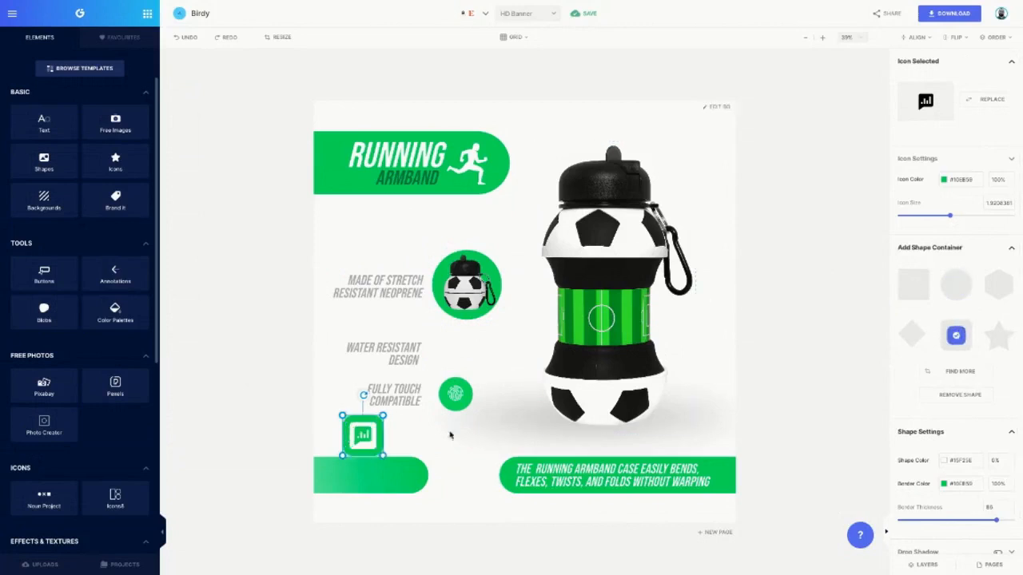
left_click_drag(359, 447, 458, 462)
Enable a drop shadow on the rounded square chart icon and colour the shadow dark green.
scroll(966, 417, "down", 1)
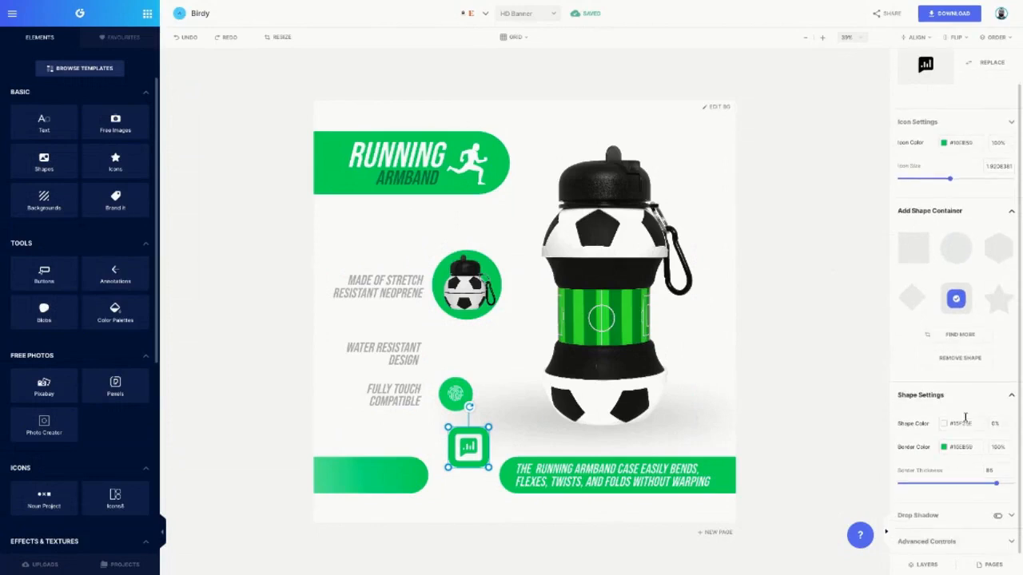
left_click(997, 517)
left_click(1013, 516)
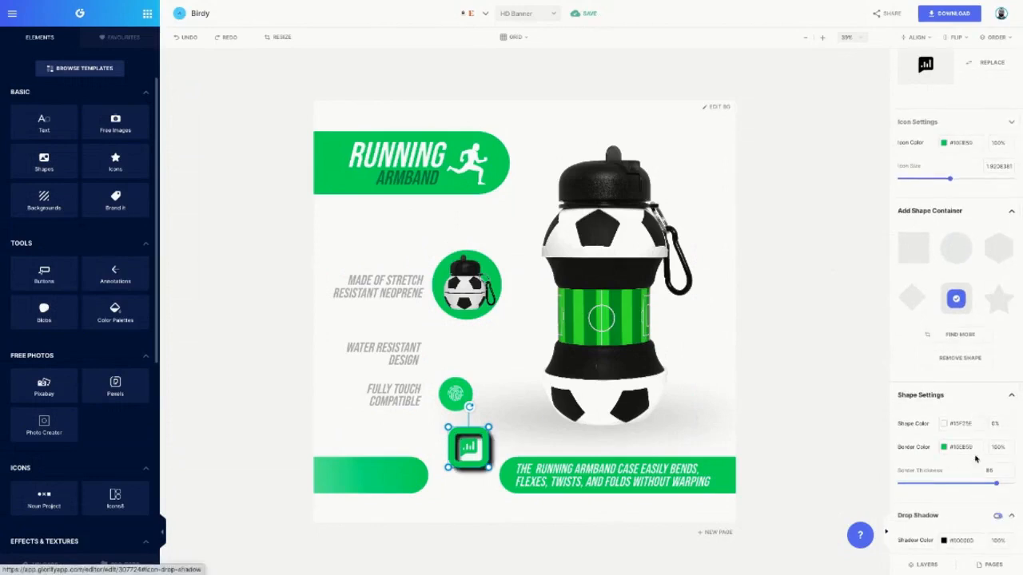
scroll(976, 459, "down", 2)
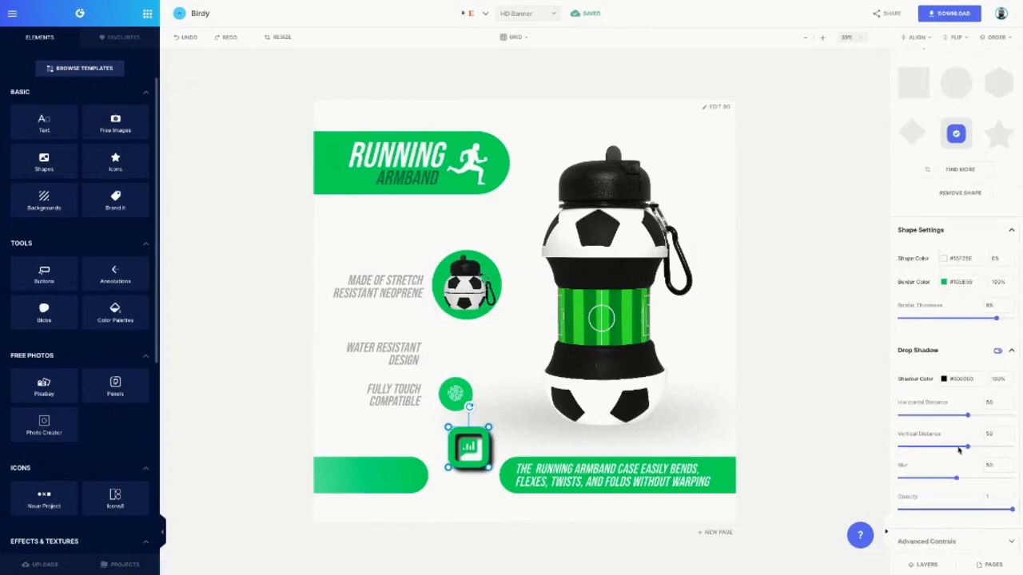
left_click(943, 379)
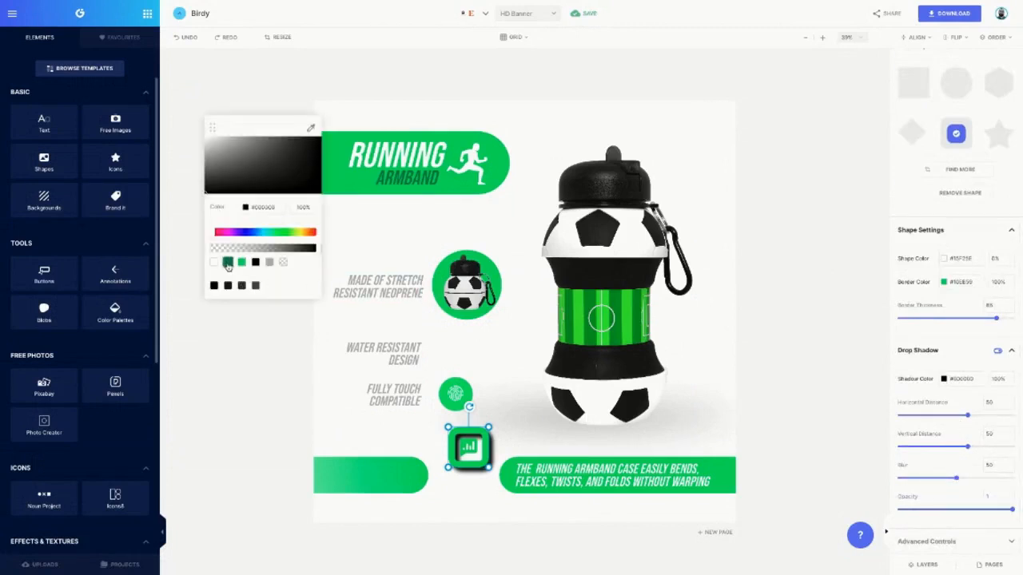
left_click(228, 262)
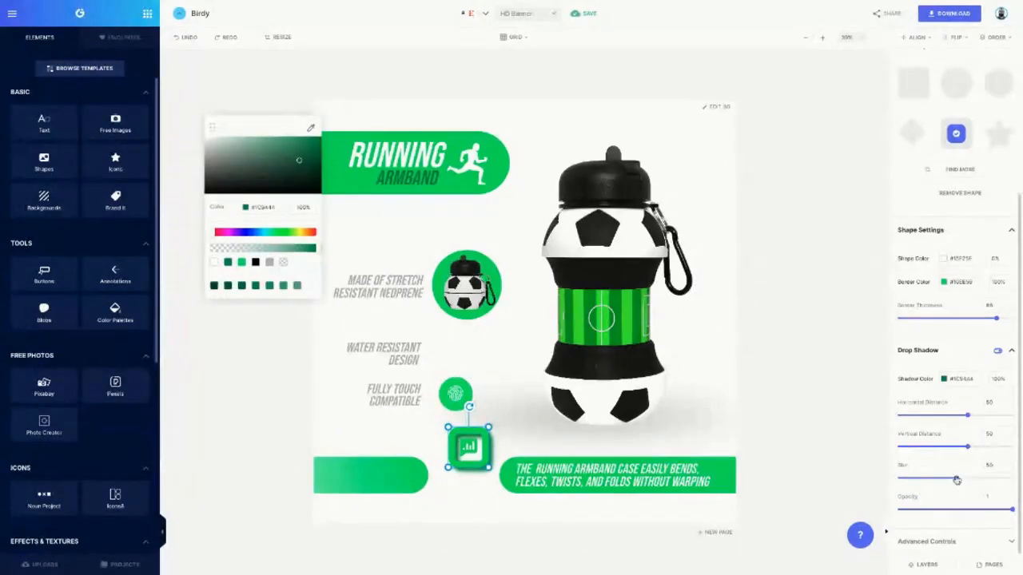
Set the chart icon's shadow blur to 0, vertical distance to 25 and horizontal distance to 20.
left_click_drag(951, 477, 804, 507)
left_click(804, 506)
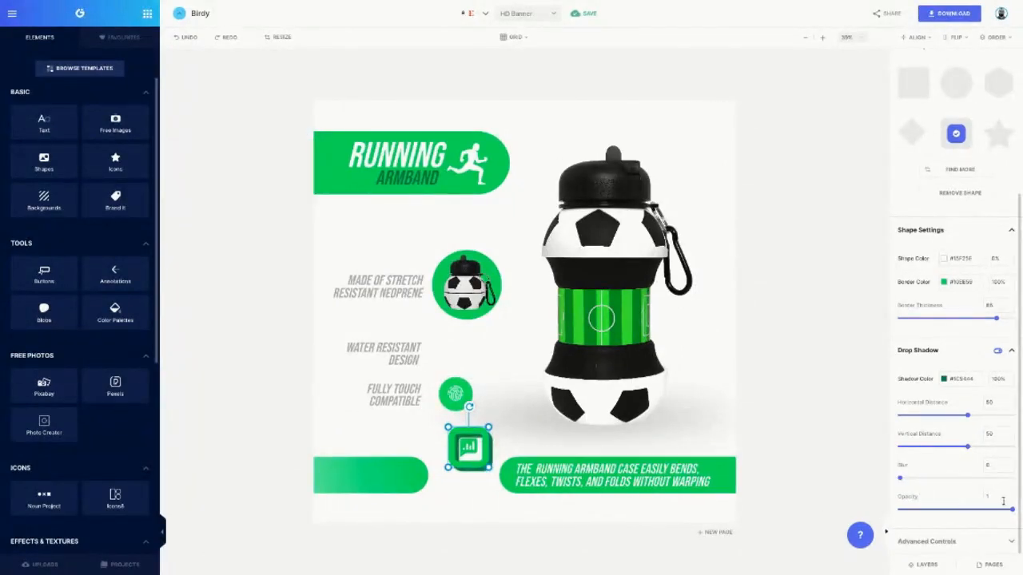
left_click_drag(967, 449, 962, 450)
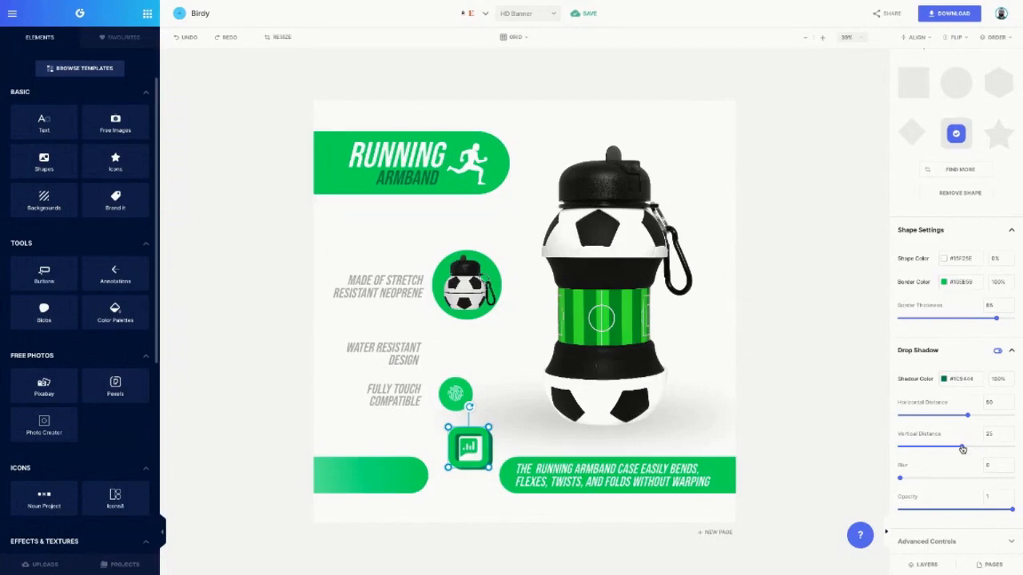
left_click_drag(968, 414, 961, 417)
left_click(514, 447)
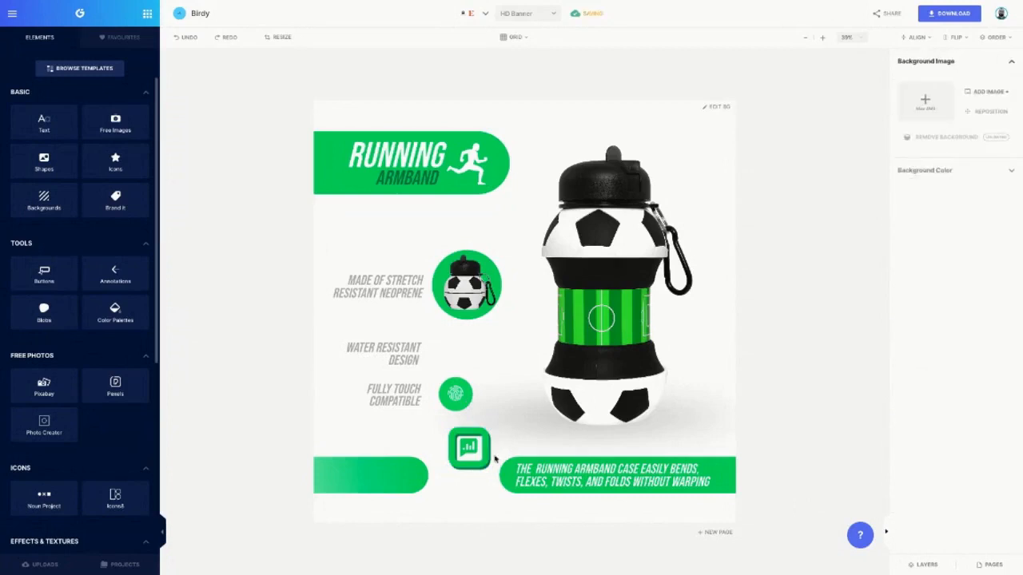
Delete the rounded square speech-bubble chart icon from the banner.
left_click(476, 457)
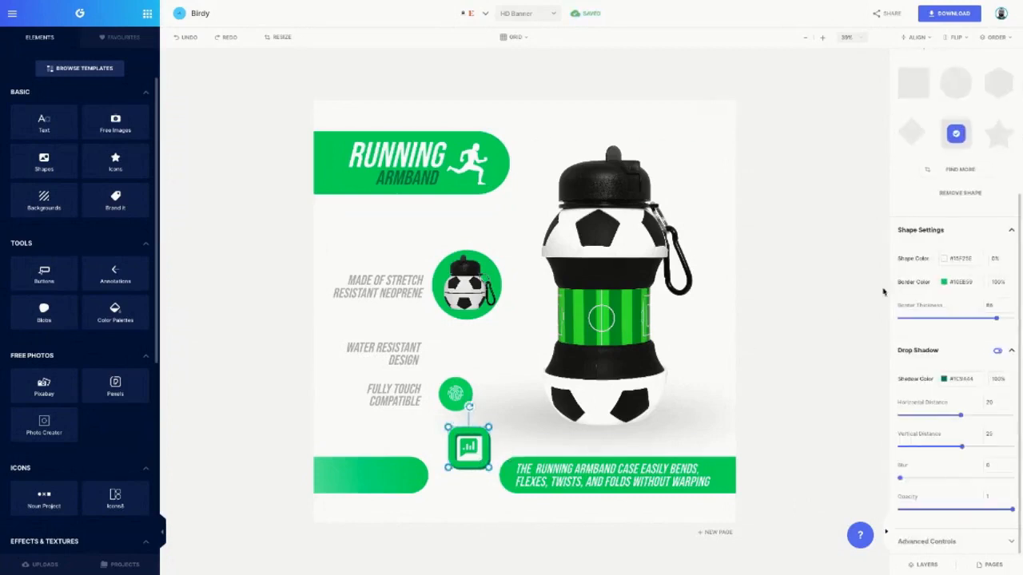
left_click(944, 260)
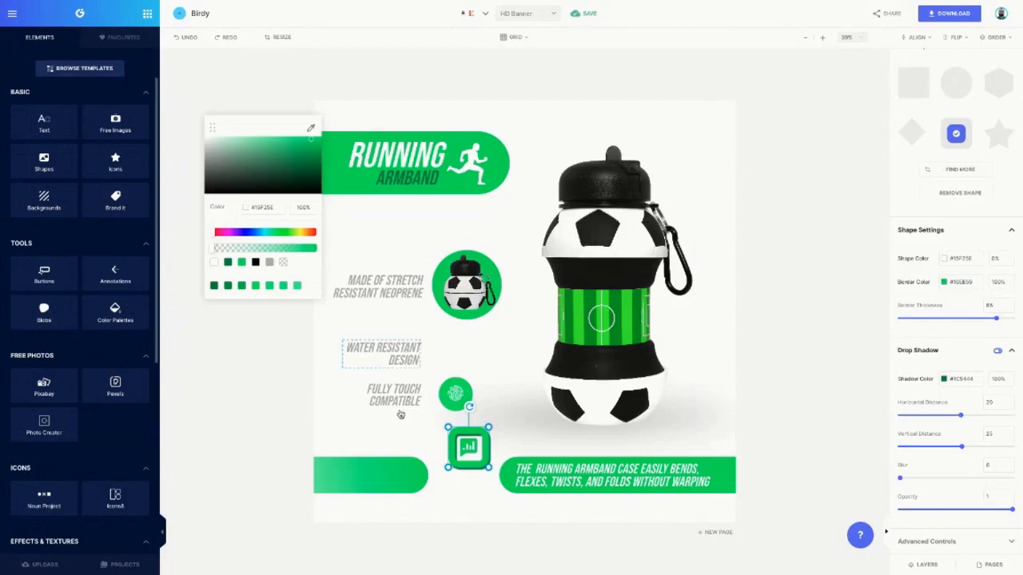
left_click(366, 435)
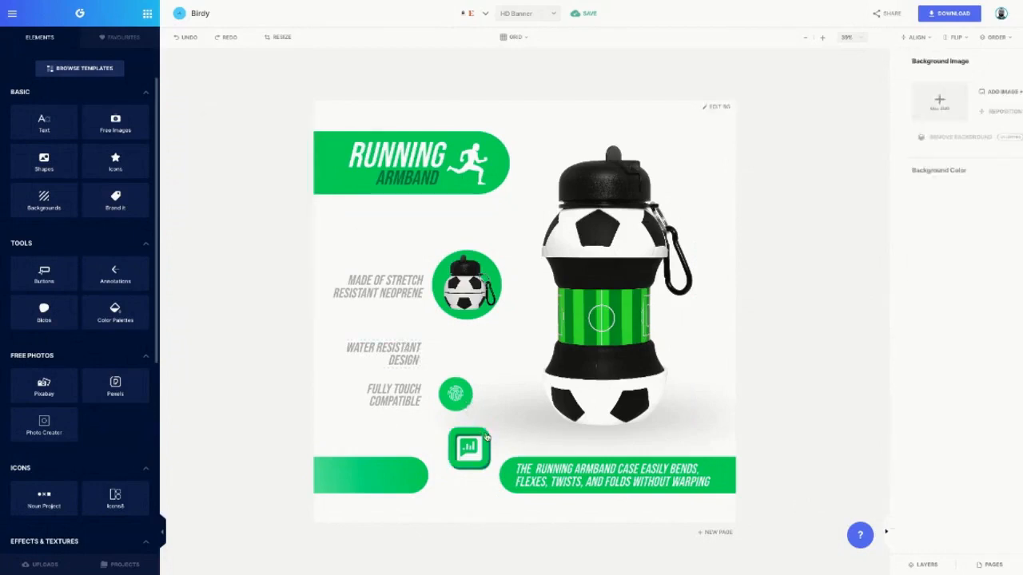
left_click(470, 446)
key("Delete")
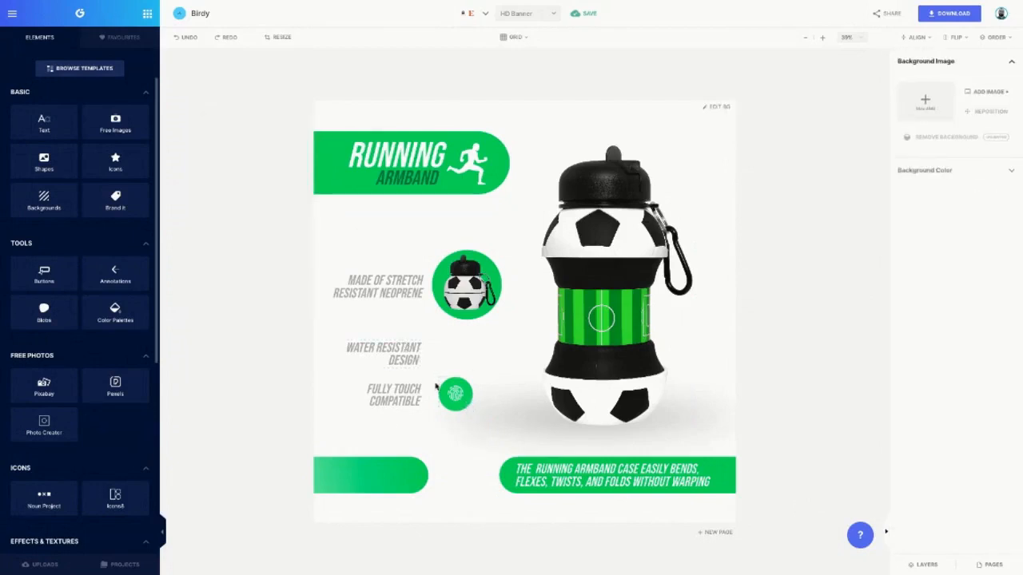
Duplicate the circular bottle image and place the copy directly below it, beside the "Water Resistant Design" text.
left_click(481, 289)
right_click(482, 289)
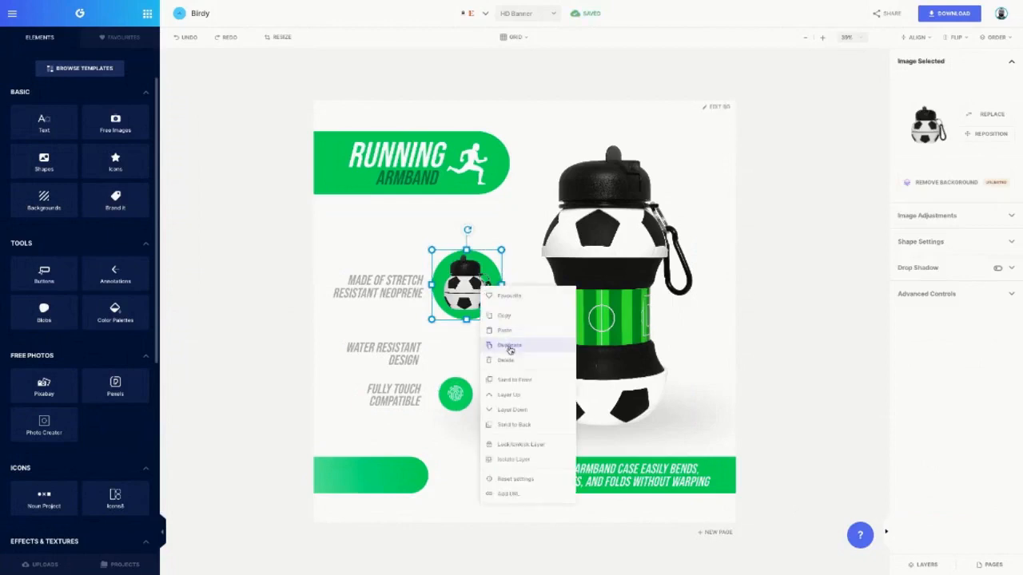
left_click(507, 345)
left_click_drag(473, 297, 464, 361)
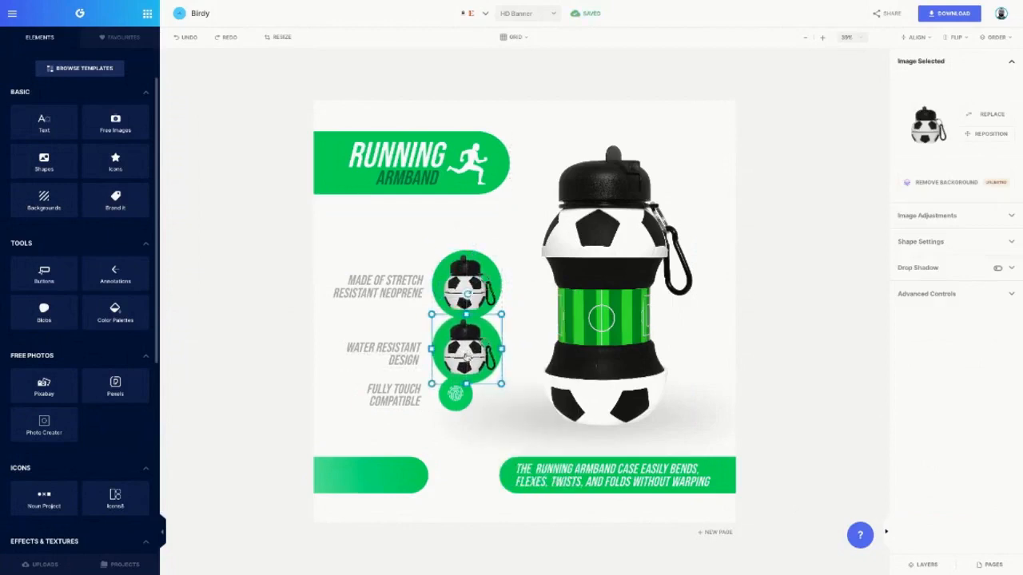
Move the "Made of Stretch Resistant Neoprene" and "Water Resistant Design" texts upward with their bottle circles, leaving a gap between the pairs.
left_click(411, 288)
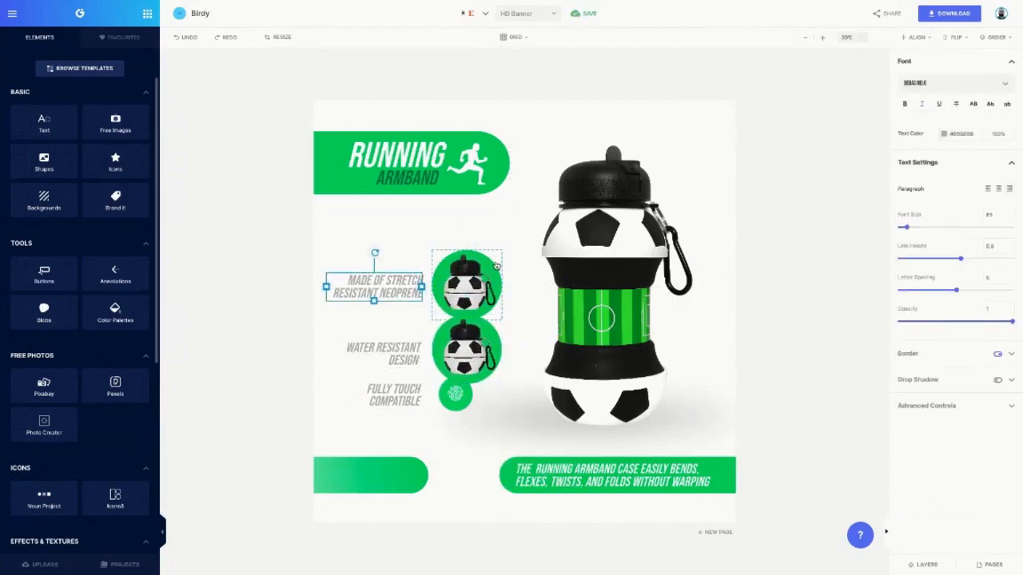
left_click(457, 286, "shift")
left_click_drag(457, 286, 458, 247)
left_click(452, 344)
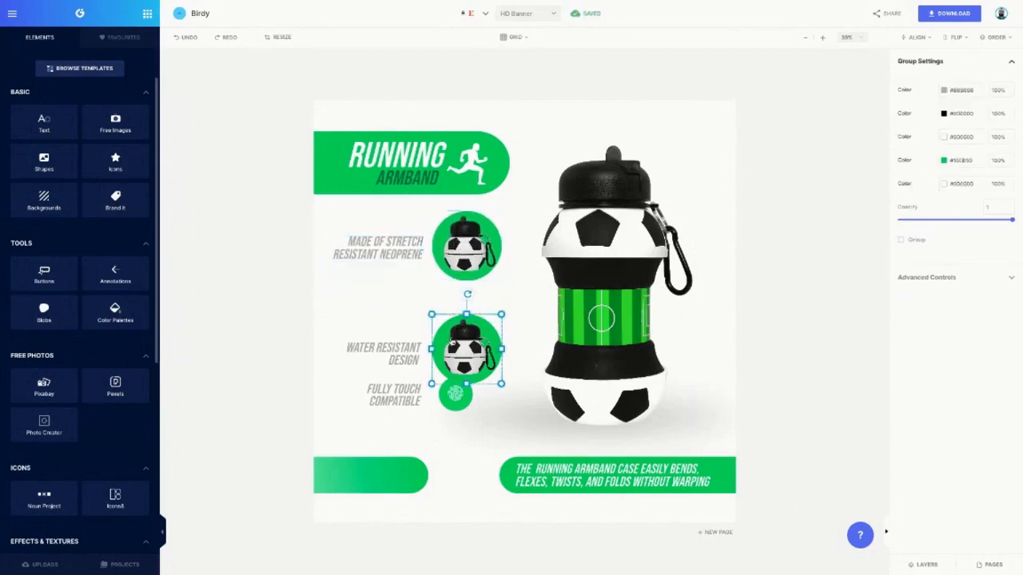
left_click(413, 348, "shift")
left_click_drag(465, 341, 465, 324)
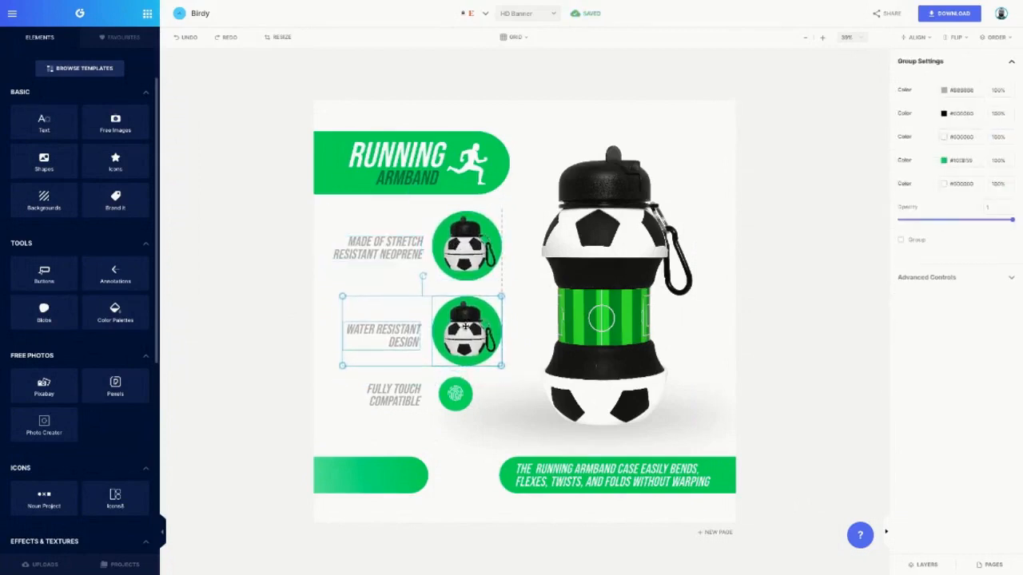
left_click(512, 313)
Replace the upper circle's picture with the uploaded photo of the expanded bottle with its spout raised.
left_click(488, 269)
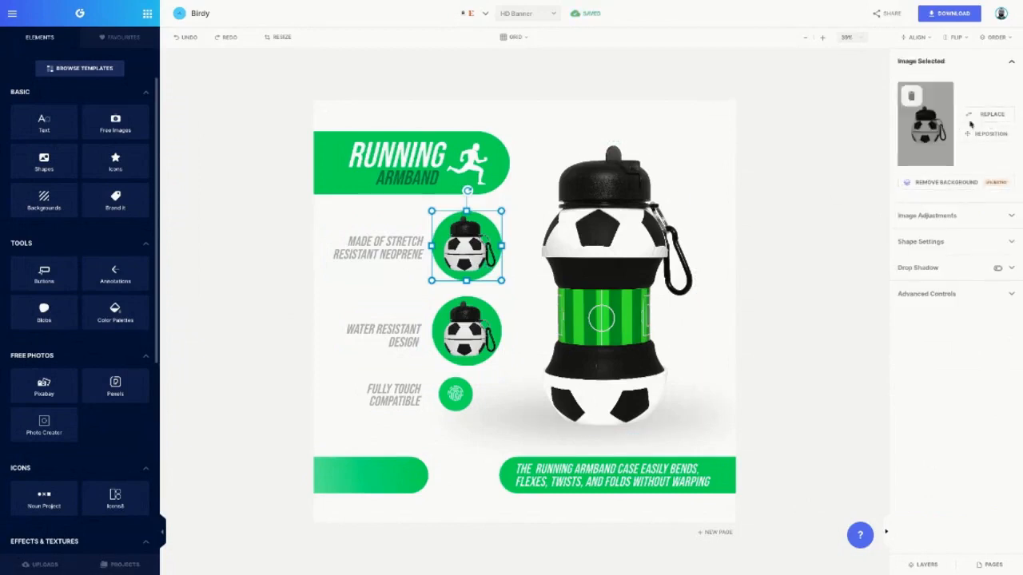
left_click(981, 118)
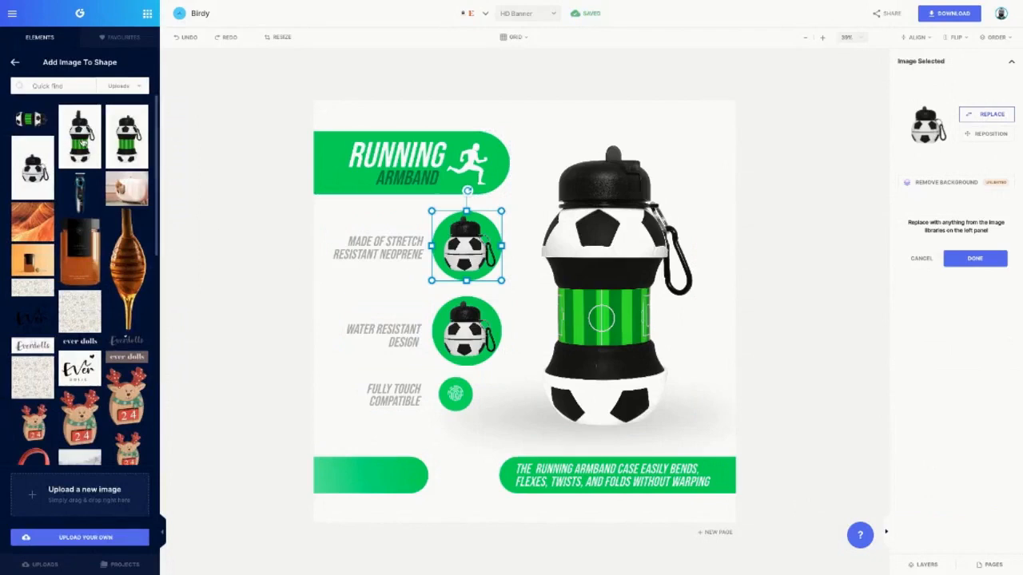
left_click(83, 141)
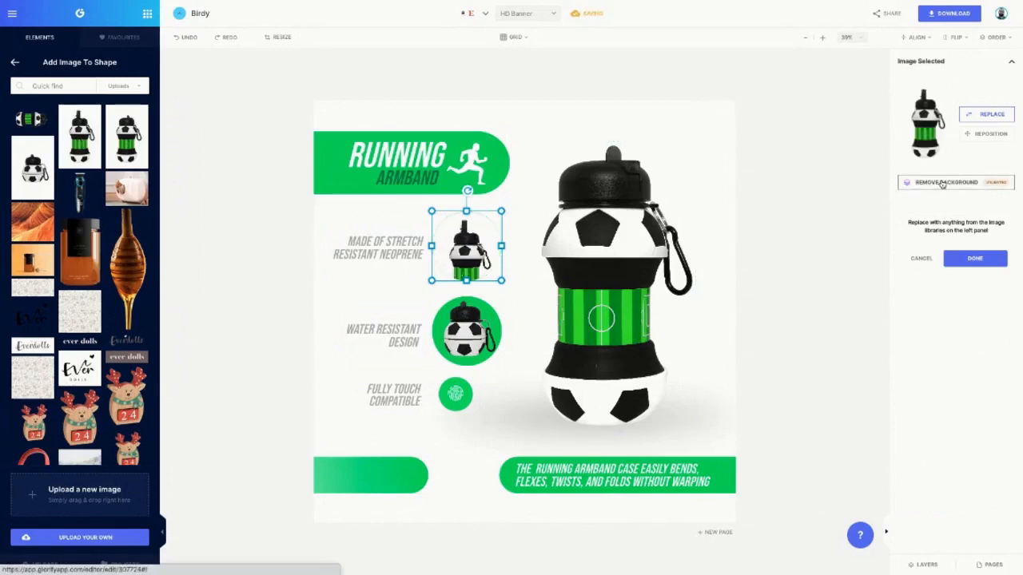
Open the upper circle's bottle picture for background removal and examine the cutout edge around the carabiner and its metal ring.
left_click(942, 184)
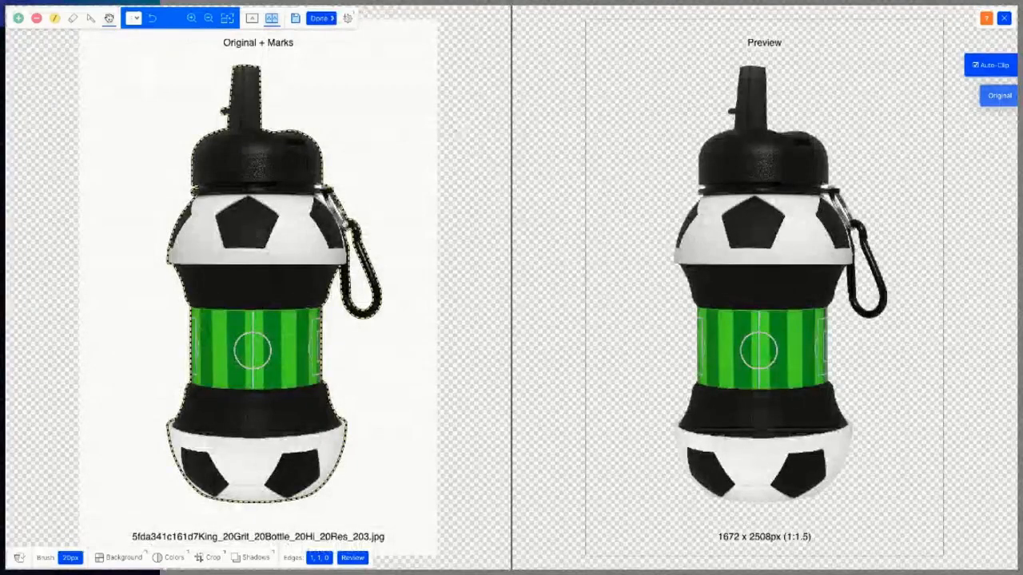
scroll(327, 186, "up", 5)
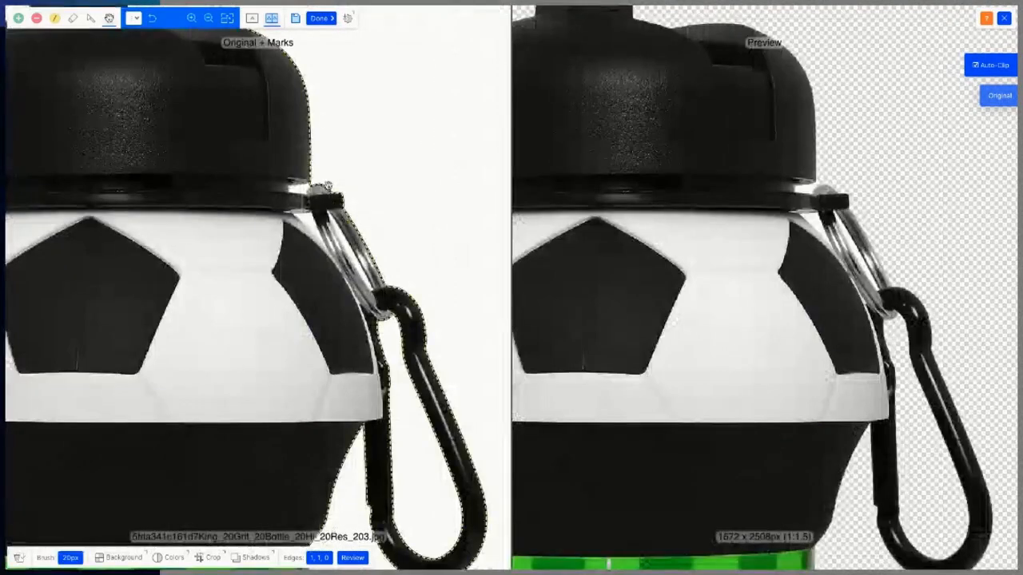
scroll(328, 186, "down", 10)
scroll(328, 185, "up", 10)
scroll(327, 186, "down", 10)
scroll(328, 186, "up", 5)
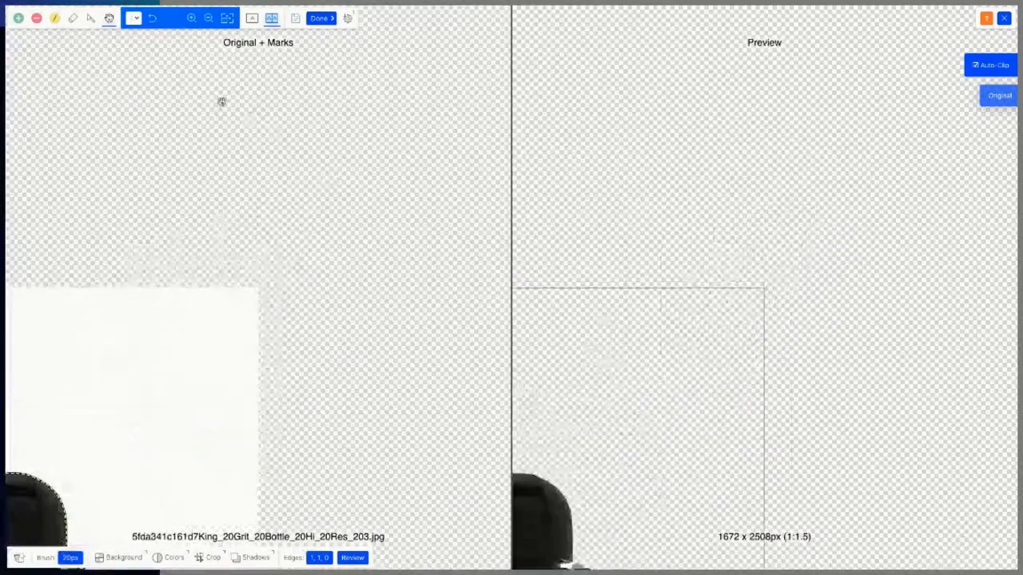
left_click_drag(265, 212, 356, 91)
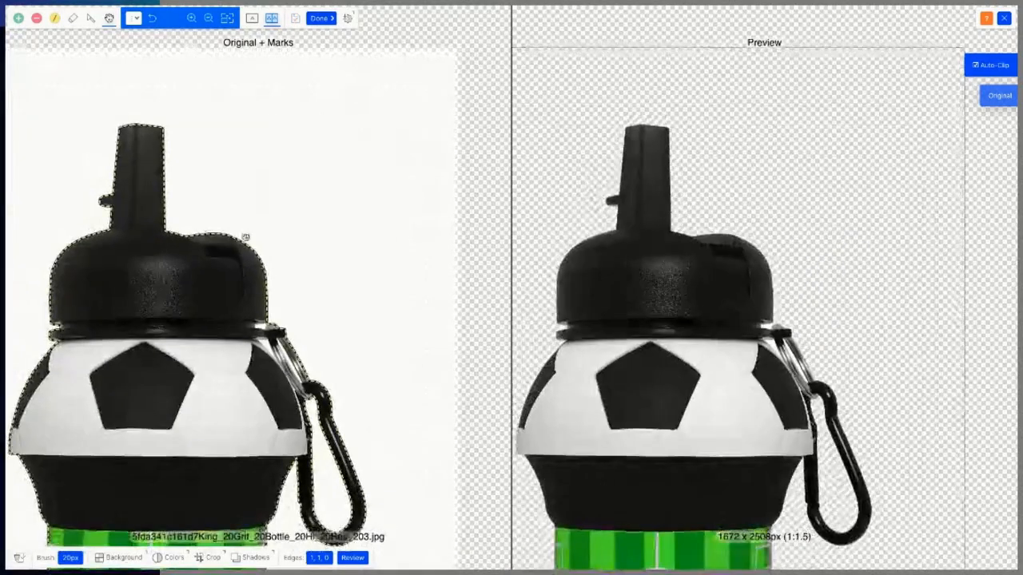
left_click_drag(244, 237, 269, 101)
left_click(192, 18)
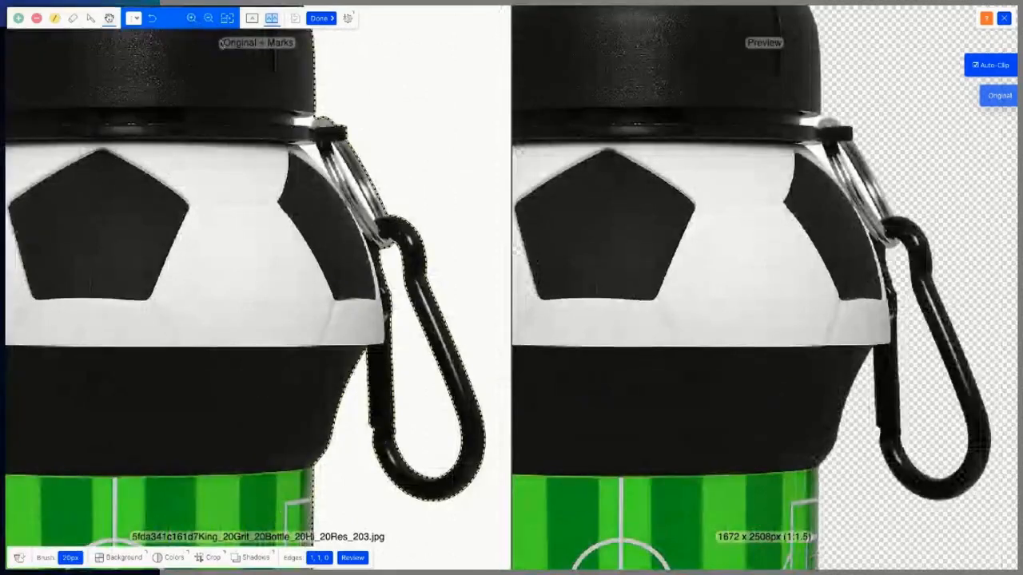
Mark the background gap between the white ball section and the carabiner's metal ring for removal with a 14 px brush.
left_click(37, 18)
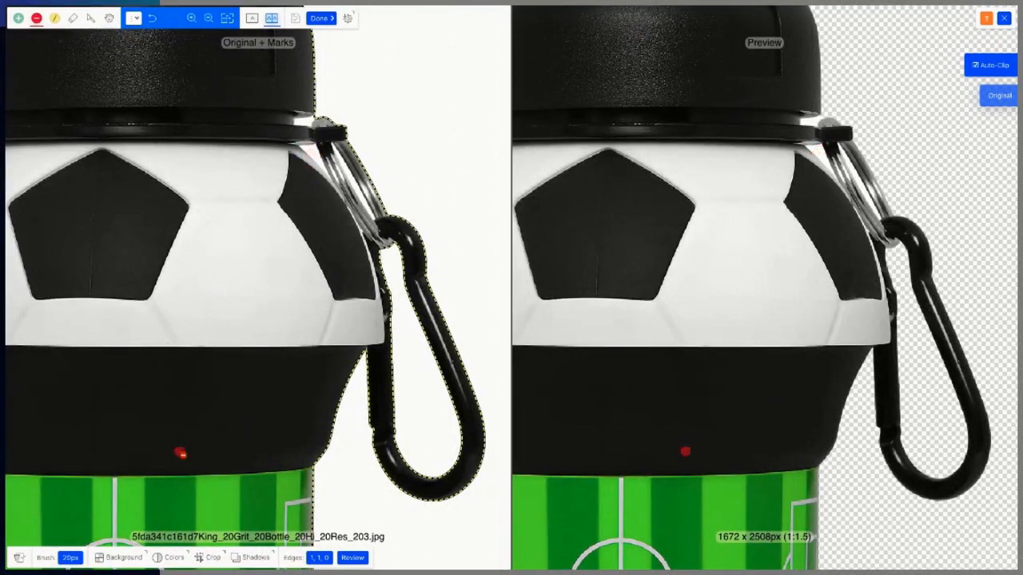
left_click(71, 557)
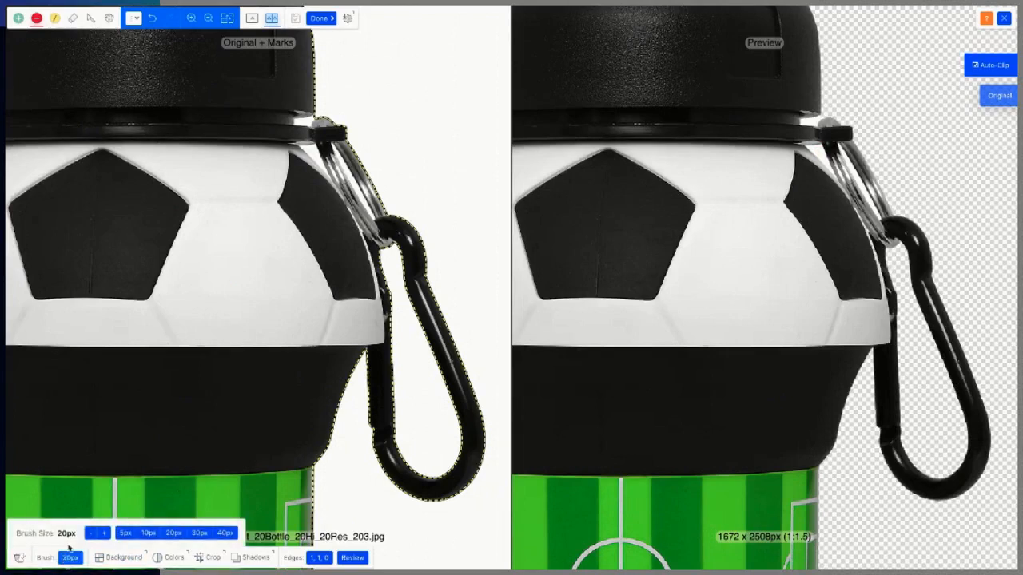
left_click(92, 534)
left_click(92, 534)
left_click(92, 534)
left_click(92, 534)
left_click(92, 533)
left_click(92, 533)
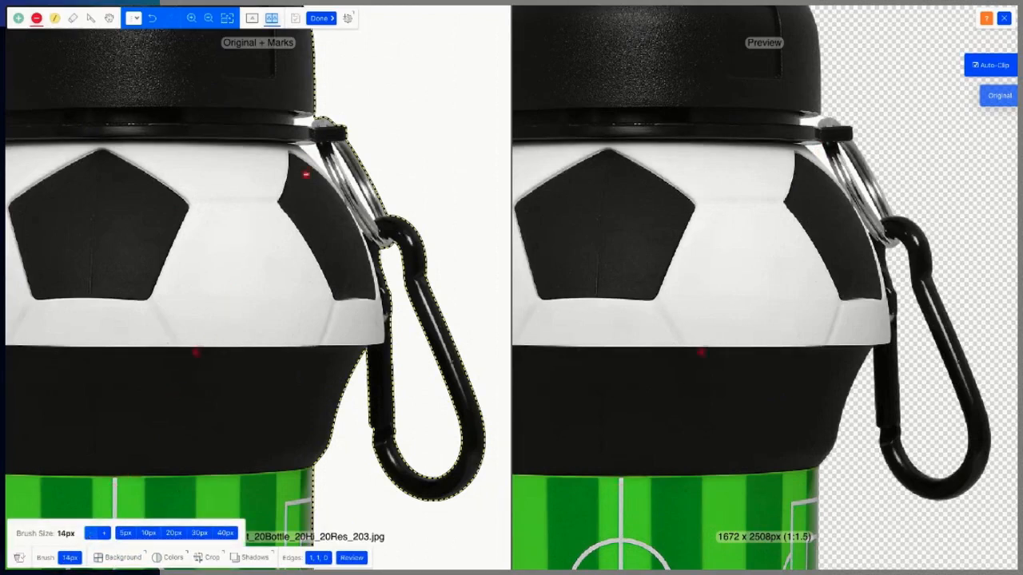
left_click(309, 150)
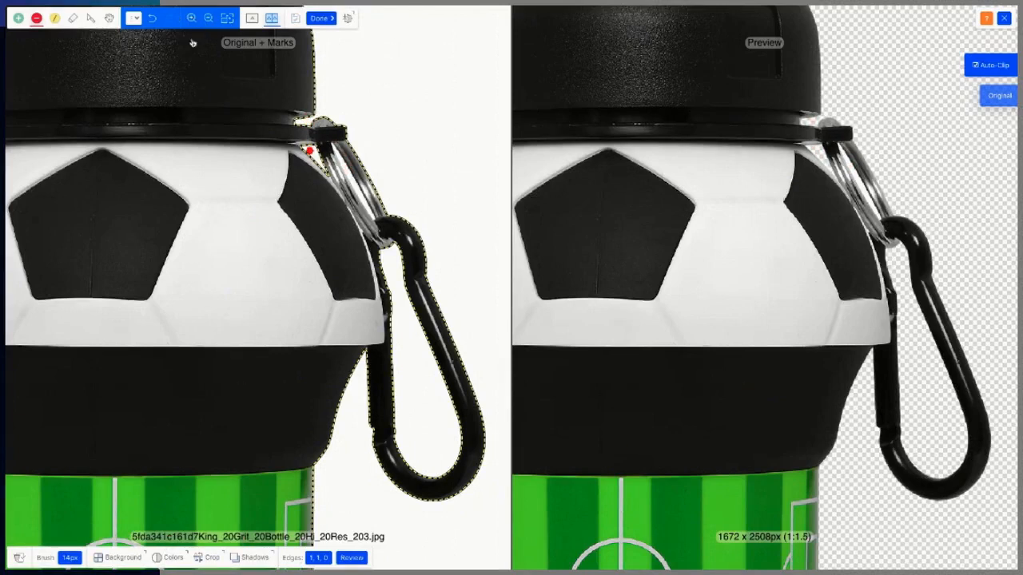
Mark the background inside the carabiner's metal ring for removal with a 10 px brush and apply the cutout.
left_click(70, 558)
left_click(90, 533)
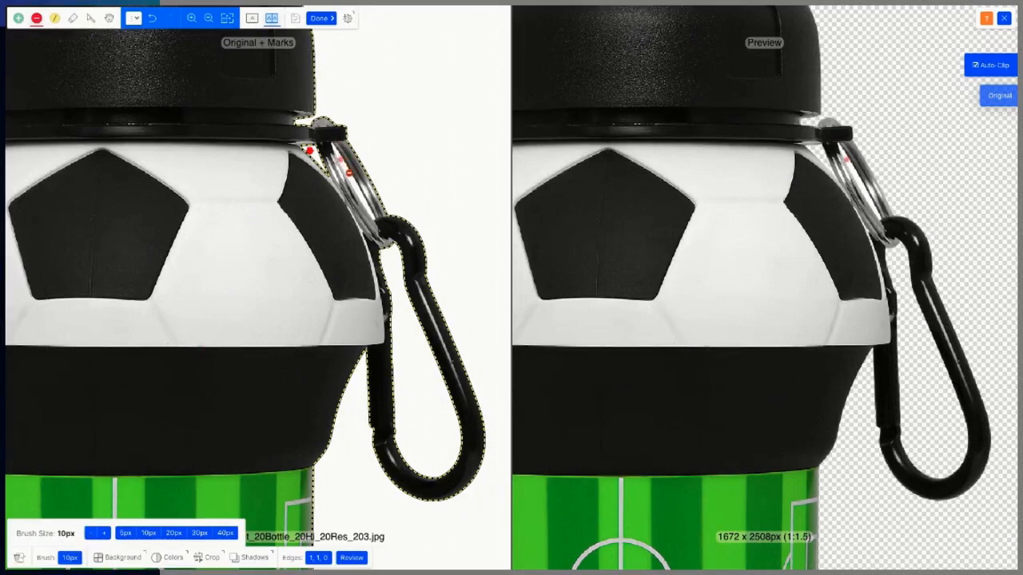
left_click(351, 180)
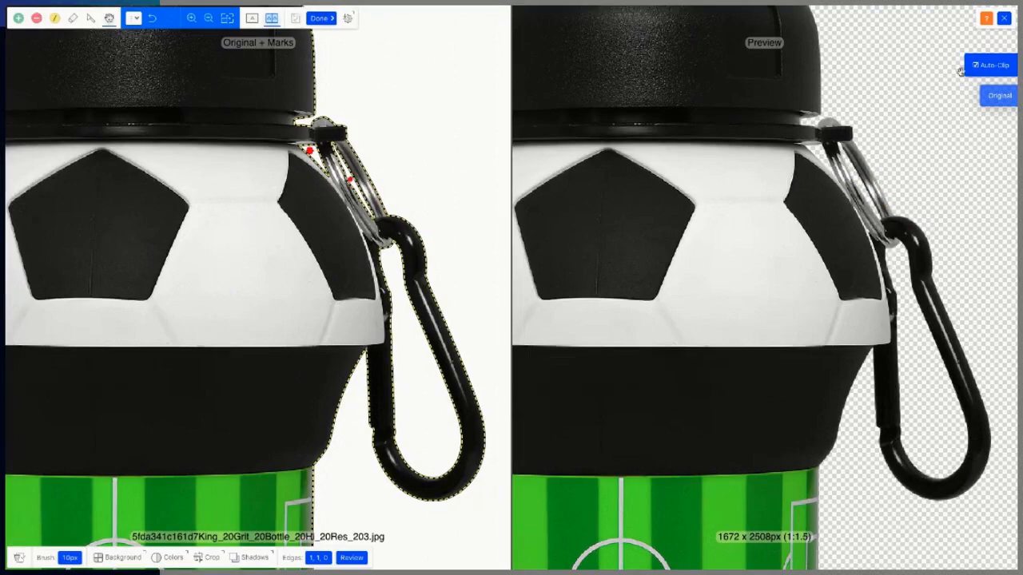
left_click(322, 19)
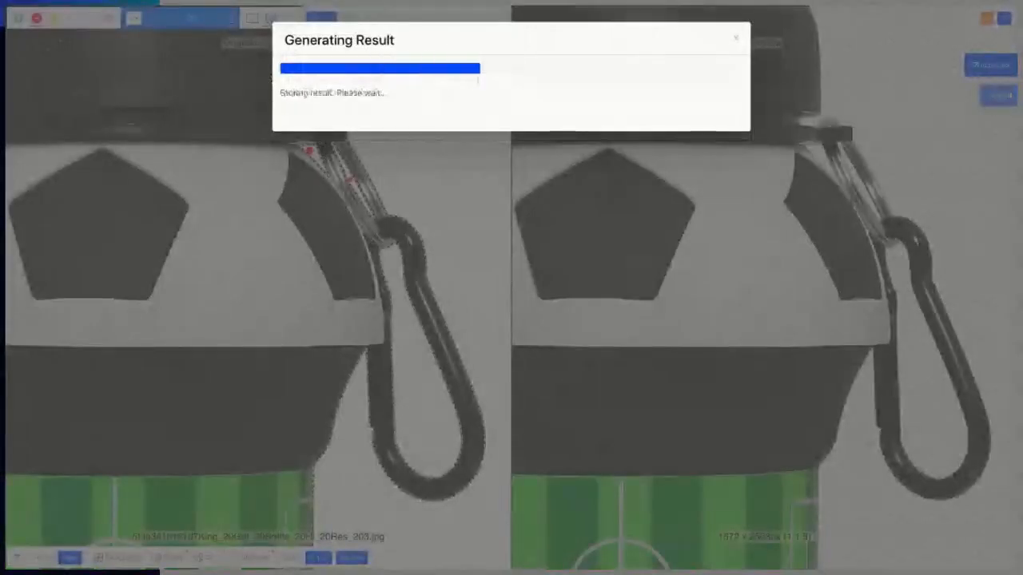
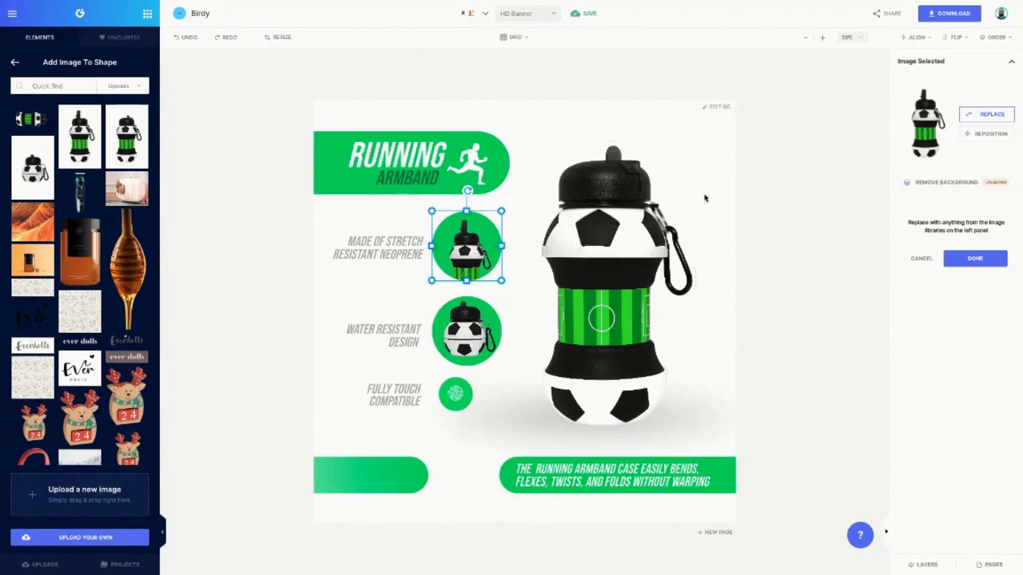
Enlarge and reposition the picture inside the upper circle so the raised spout and cap fill it, centred horizontally.
left_click(976, 135)
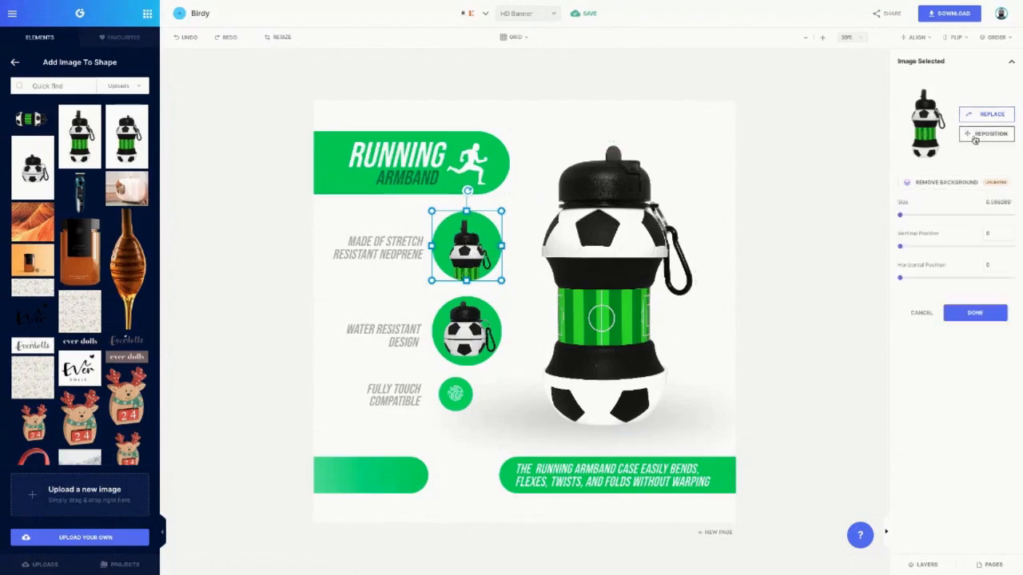
left_click_drag(901, 219, 902, 217)
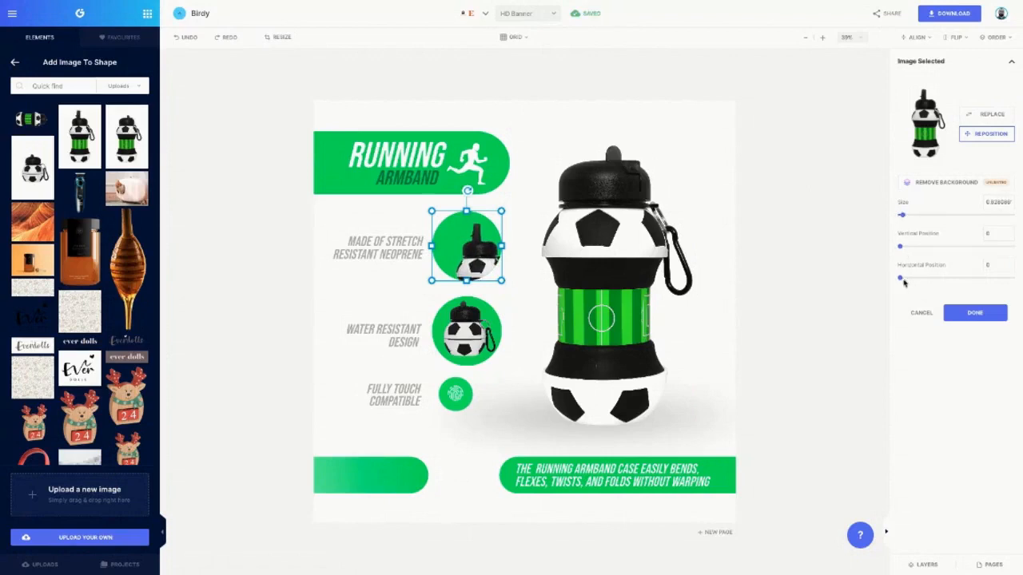
left_click_drag(900, 281, 966, 273)
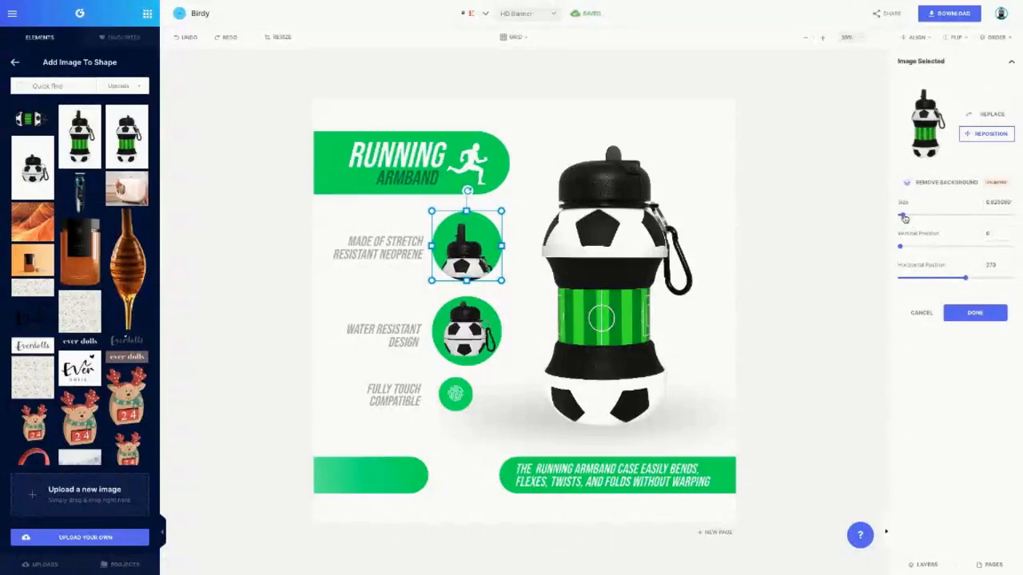
left_click_drag(903, 216, 905, 218)
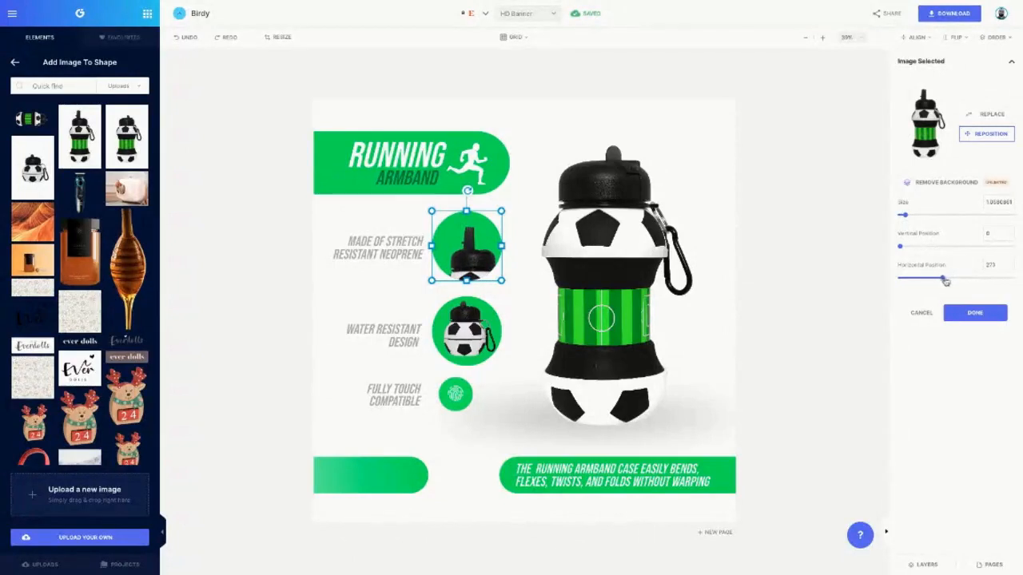
left_click_drag(945, 281, 959, 278)
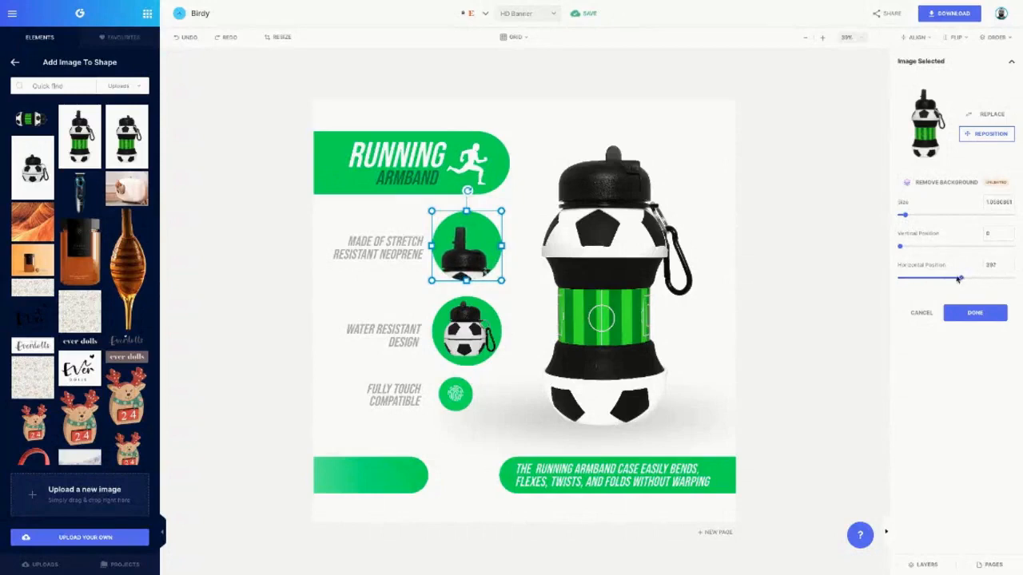
left_click_drag(900, 249, 907, 248)
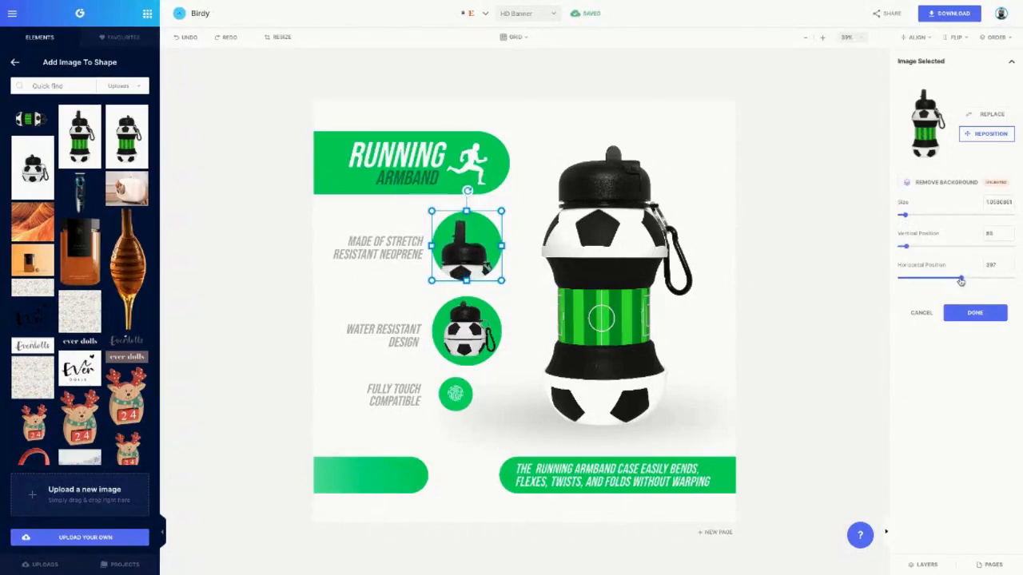
left_click_drag(961, 281, 952, 281)
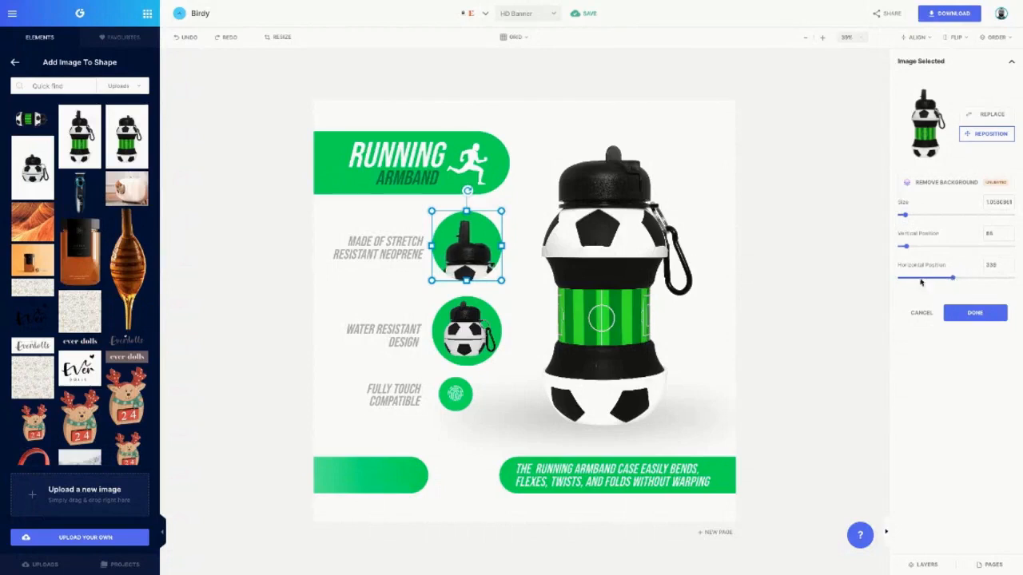
left_click(714, 354)
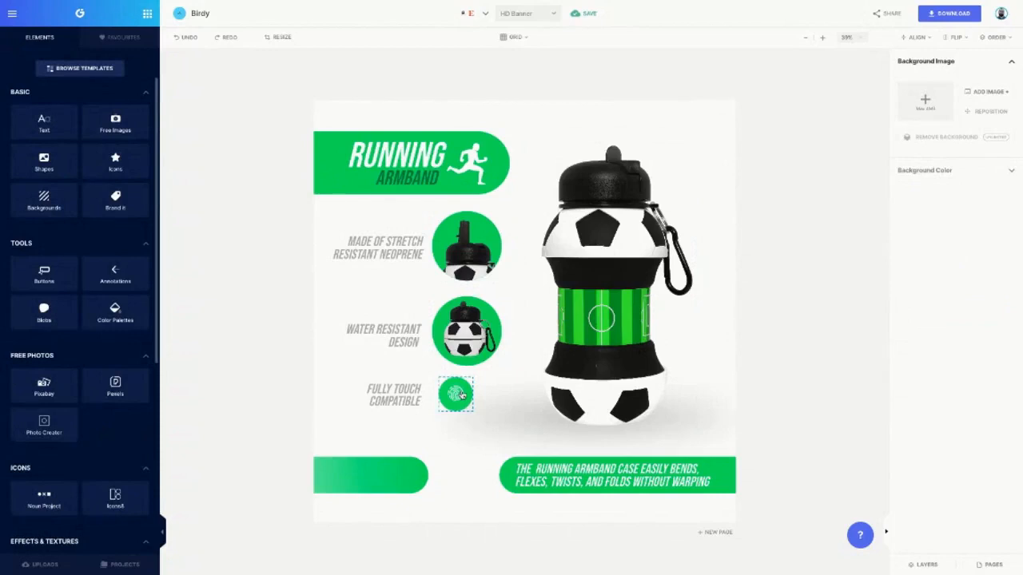
Replace the small round icon beside "Fully Touch Compatible" with a duplicate of the "Water Resistant Design" bottle circle and even out the circles' spacing.
left_click(461, 395)
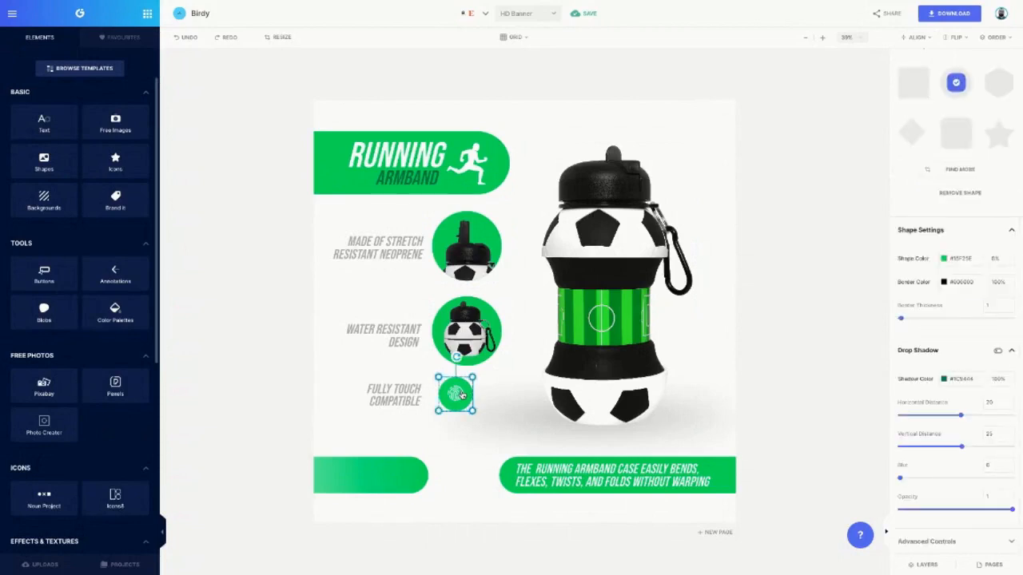
key("Delete")
left_click(467, 351)
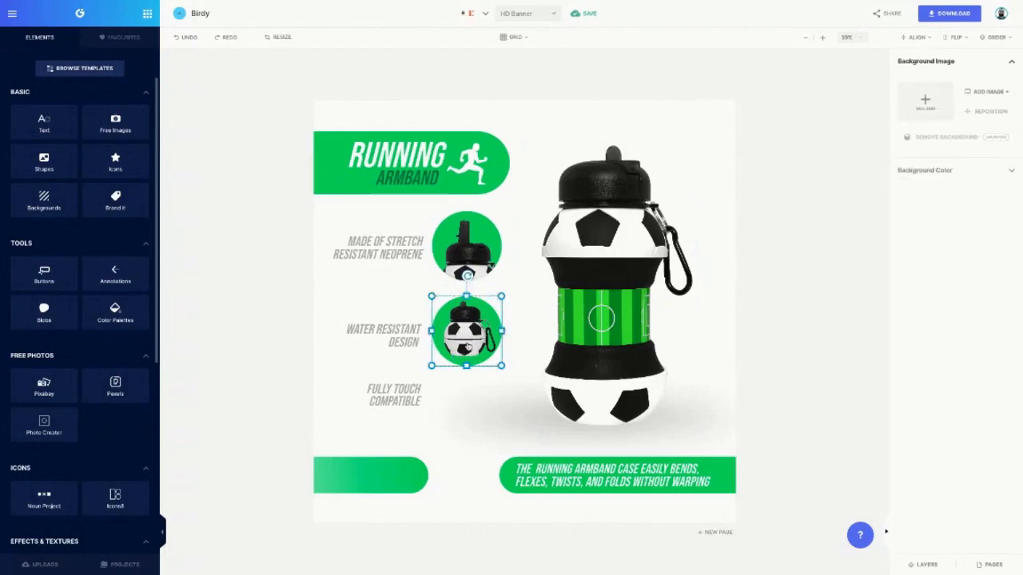
right_click(479, 356)
left_click(496, 401)
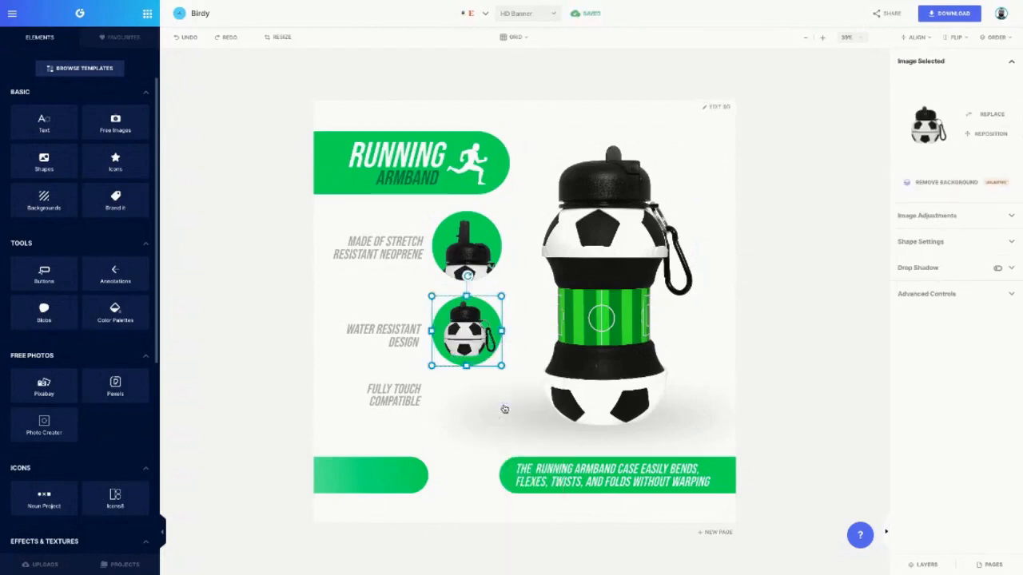
left_click_drag(460, 350, 460, 412)
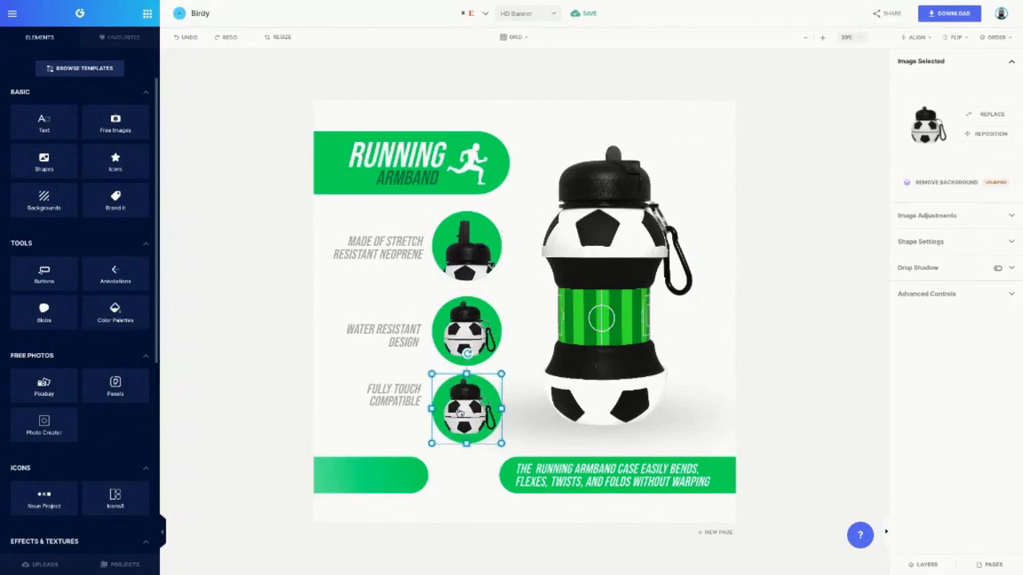
left_click(474, 344)
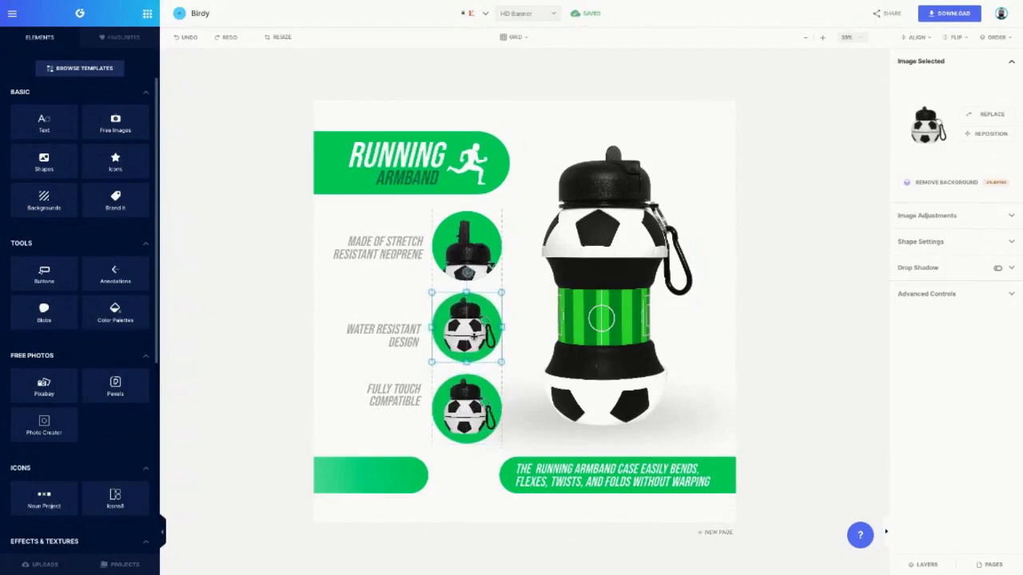
Replace the lowest circle's picture with the uploaded image of the expanded bottle lying on its side.
left_click(477, 410)
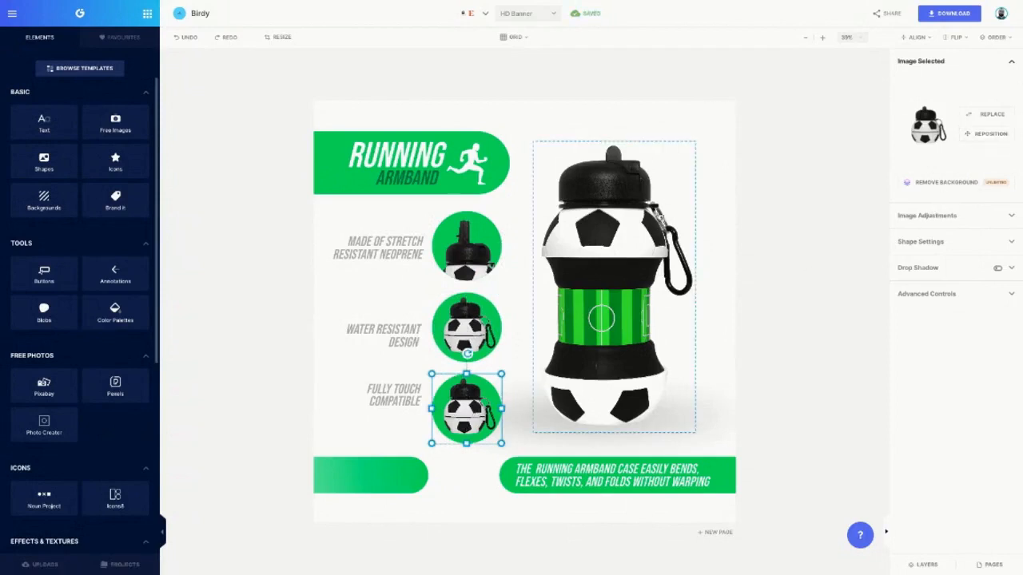
left_click(989, 115)
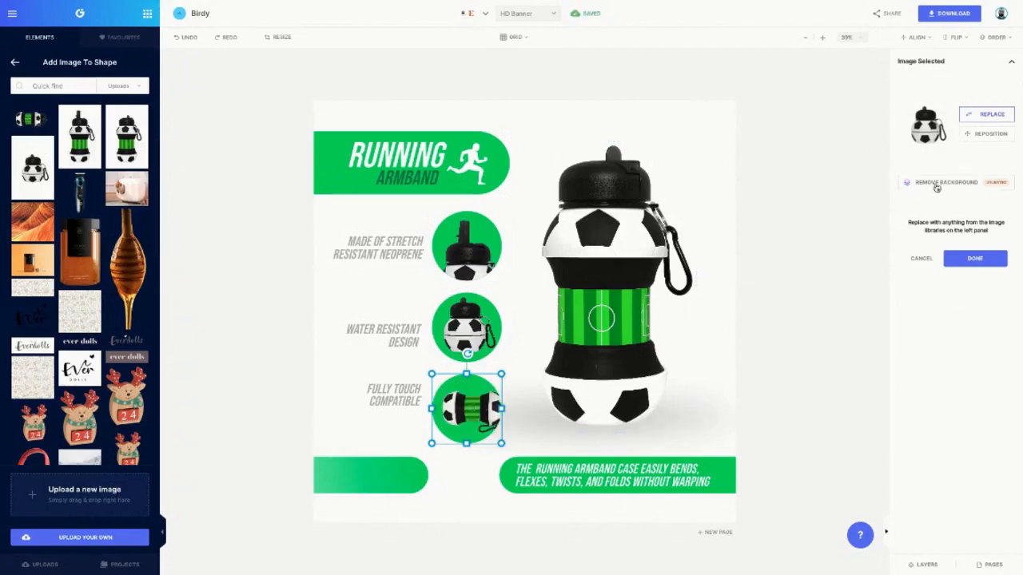
left_click(982, 134)
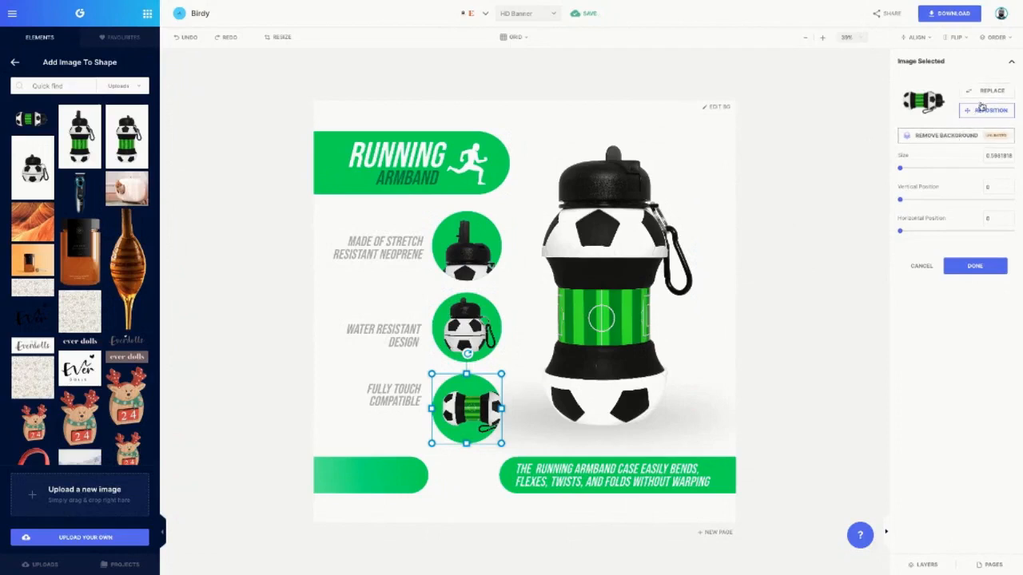
left_click(976, 90)
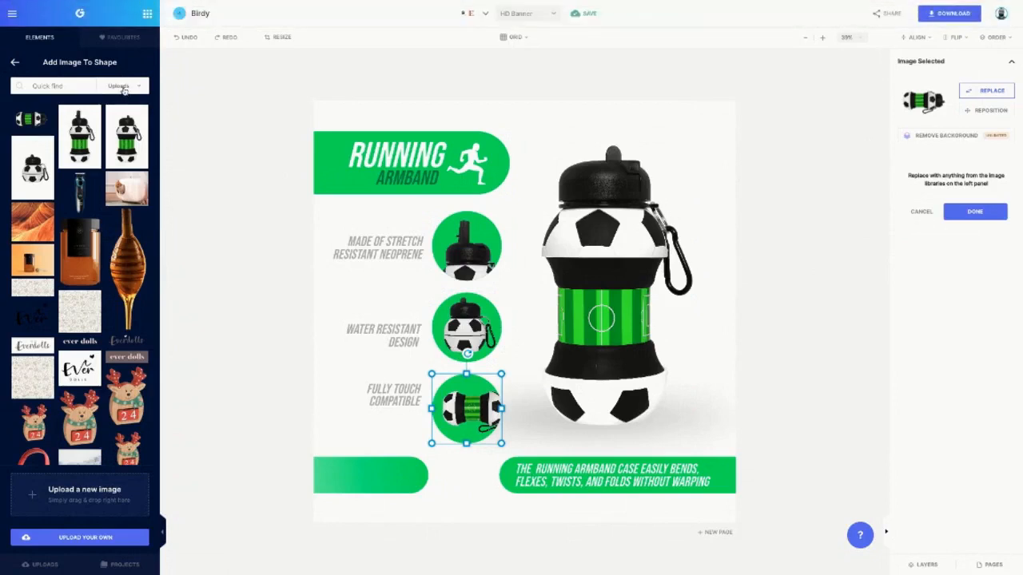
left_click(124, 88)
left_click(103, 120)
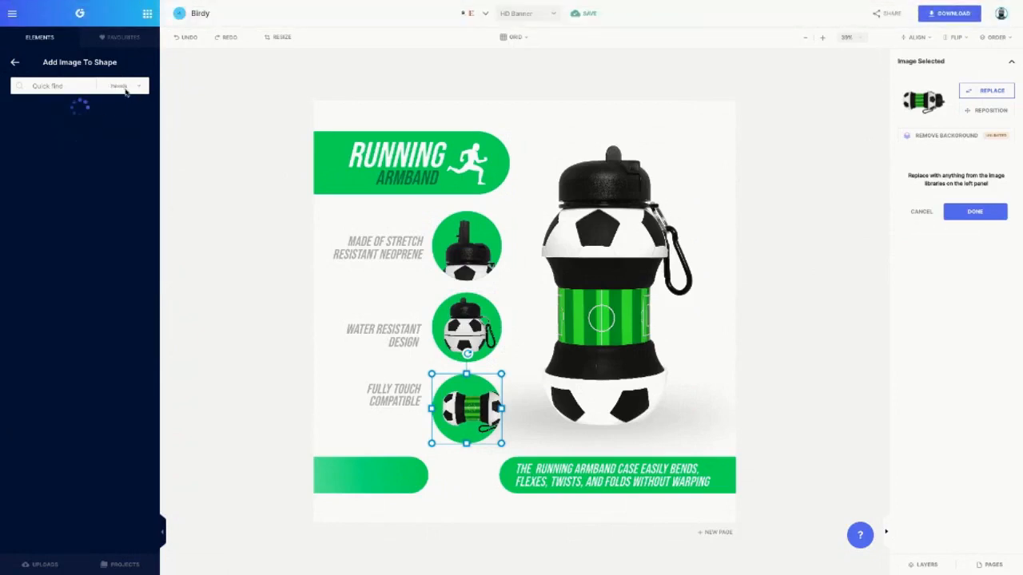
left_click(125, 89)
left_click(75, 109)
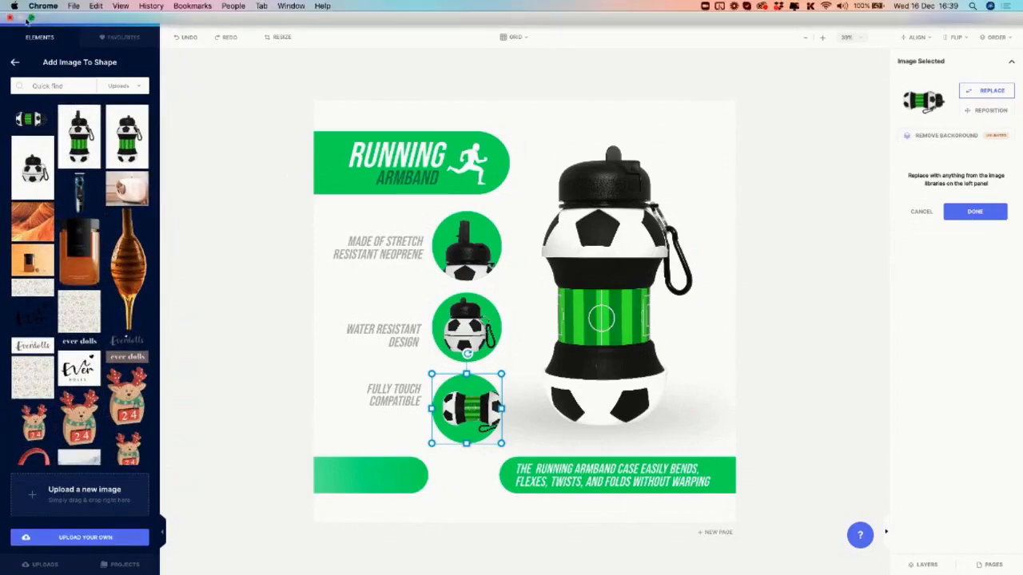
Leave the browser's full-screen view and reload the editor page.
left_click(31, 17)
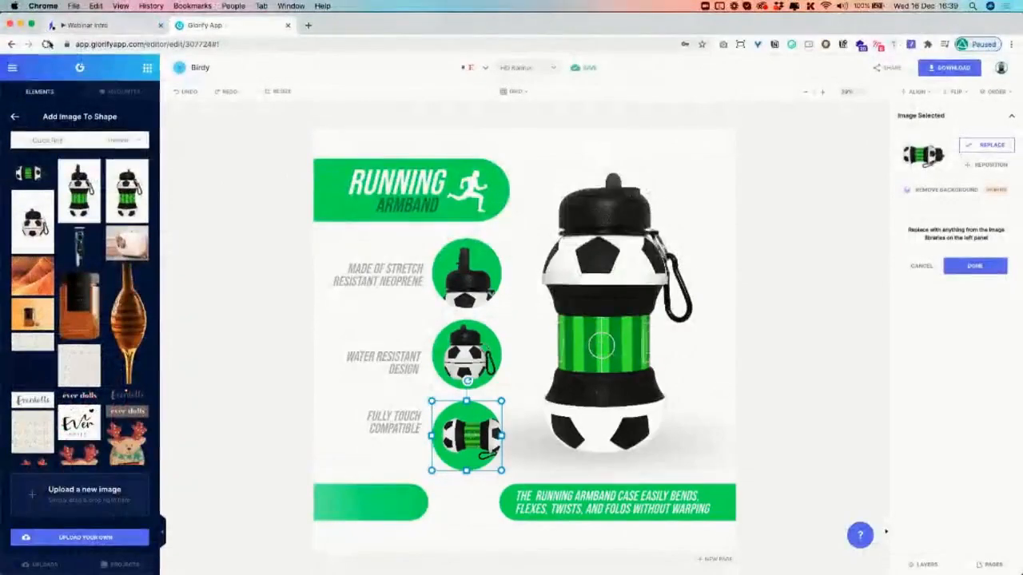
left_click(46, 44)
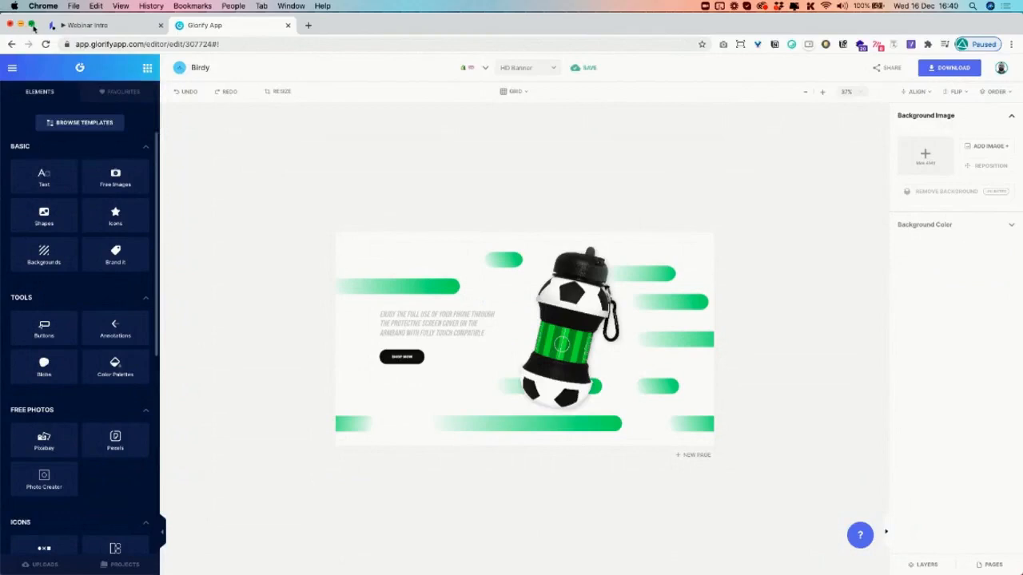
mouse_move(32, 28)
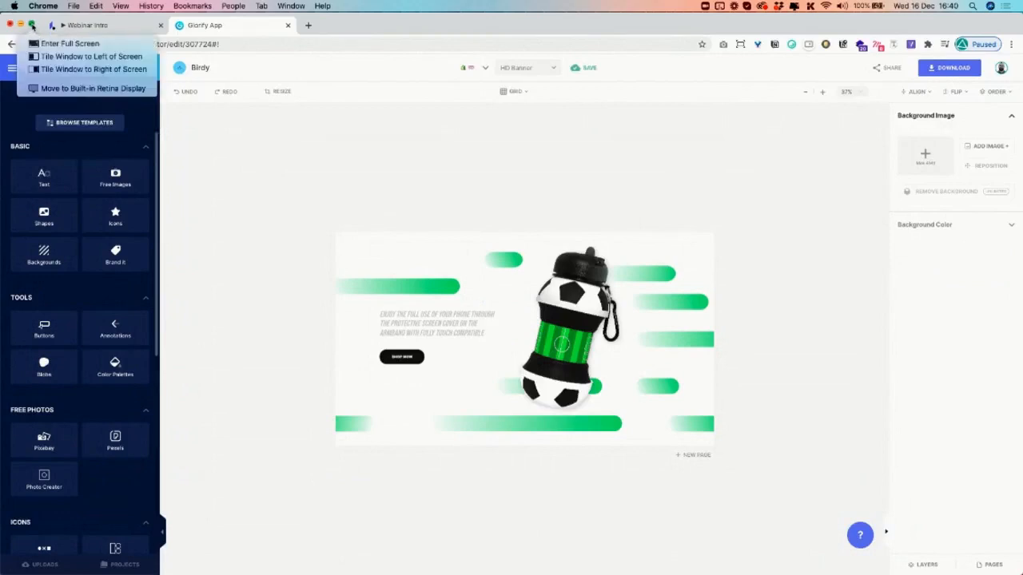
Return the browser to full-screen view and open page 2 with the call-out design.
left_click(57, 41)
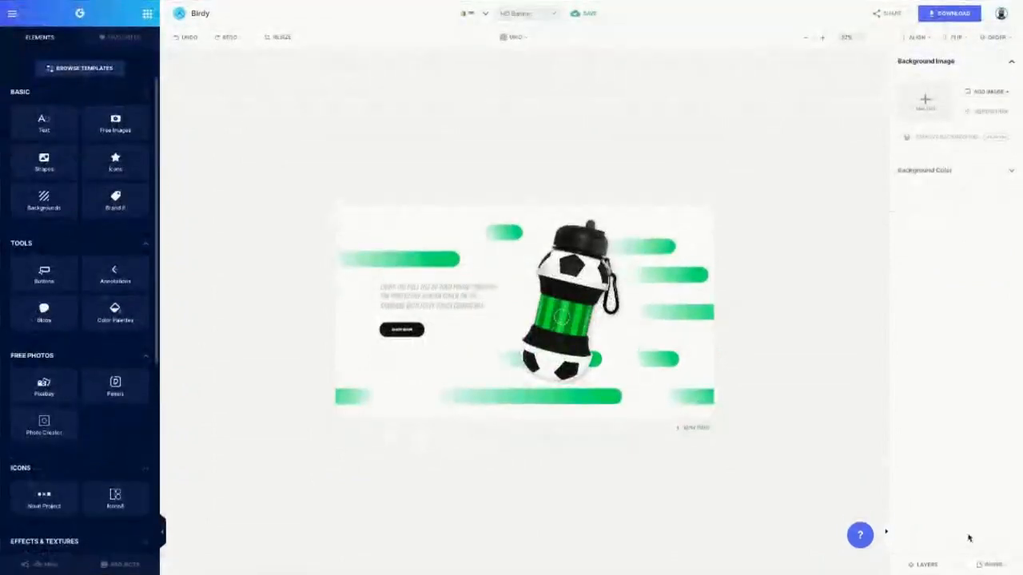
left_click(993, 565)
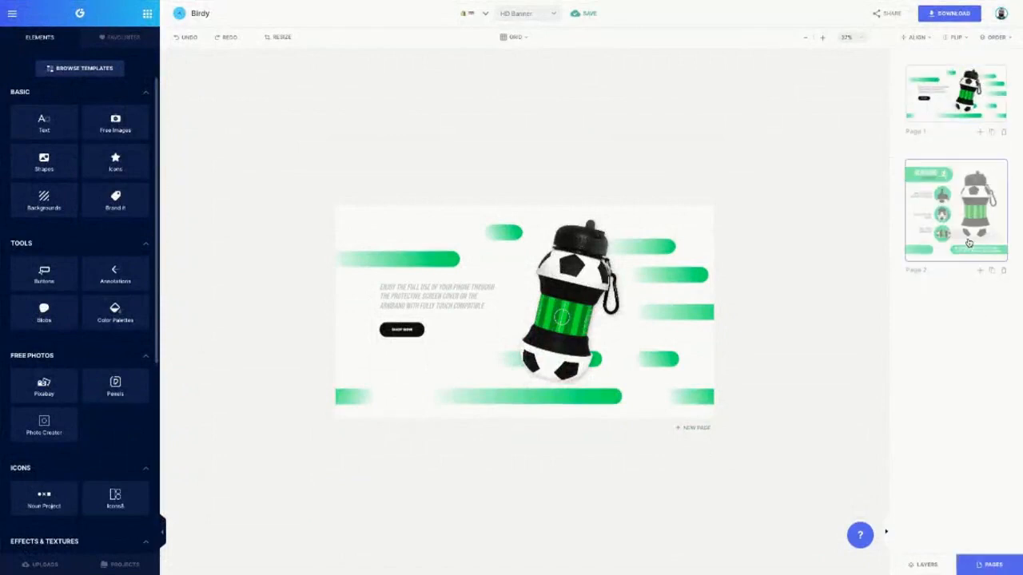
left_click(968, 242)
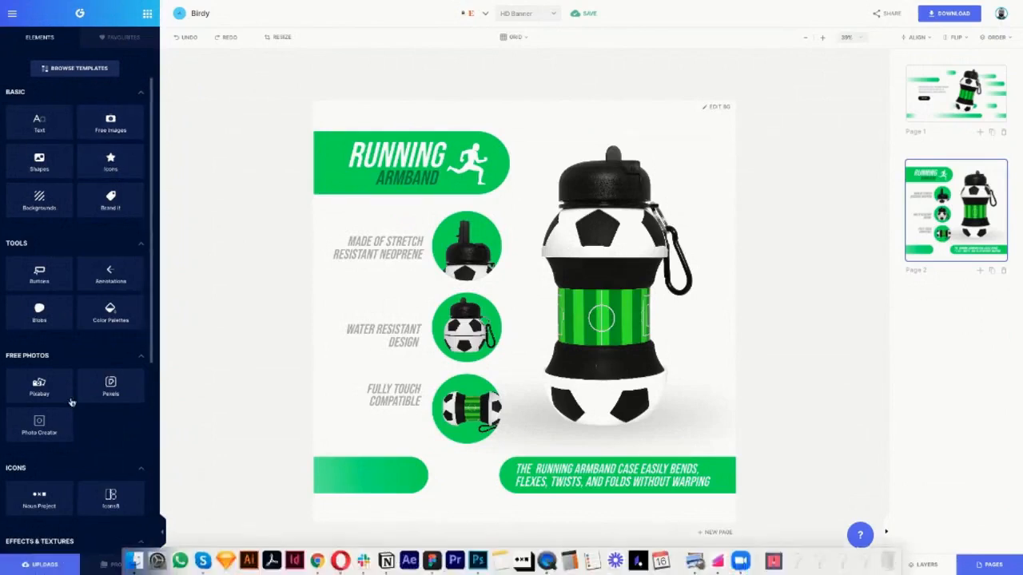
Replace the picture in the "Fully Touch Compatible" circle with the uploaded image of the collapsed, ball-shaped bottle.
left_click(42, 564)
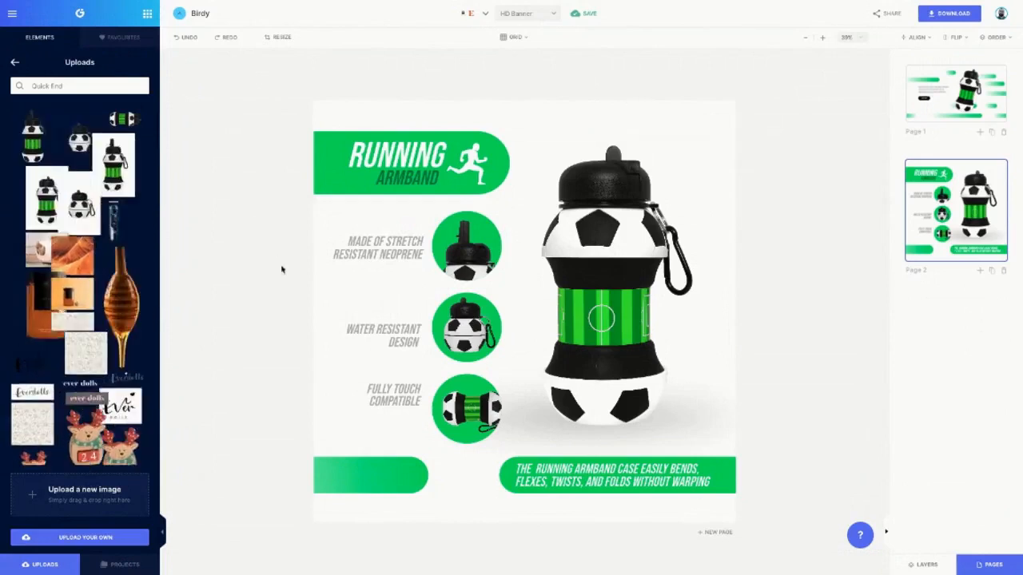
left_click(470, 403)
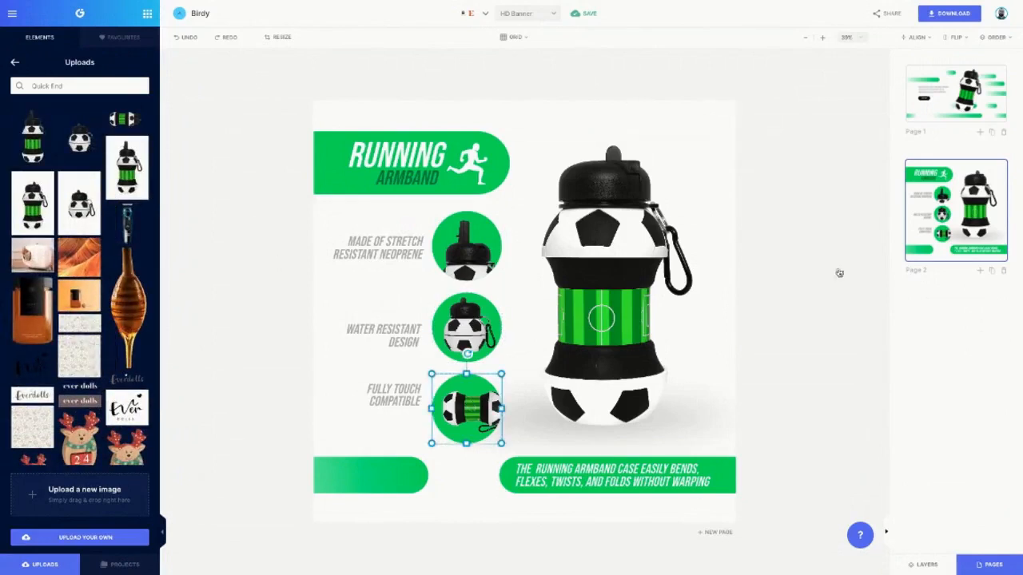
left_click(988, 565)
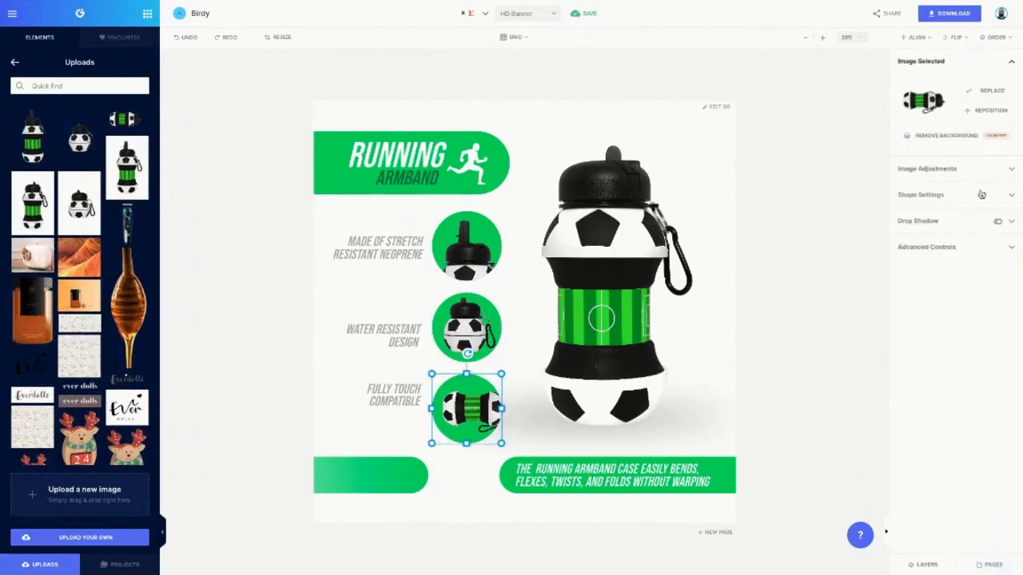
left_click(989, 91)
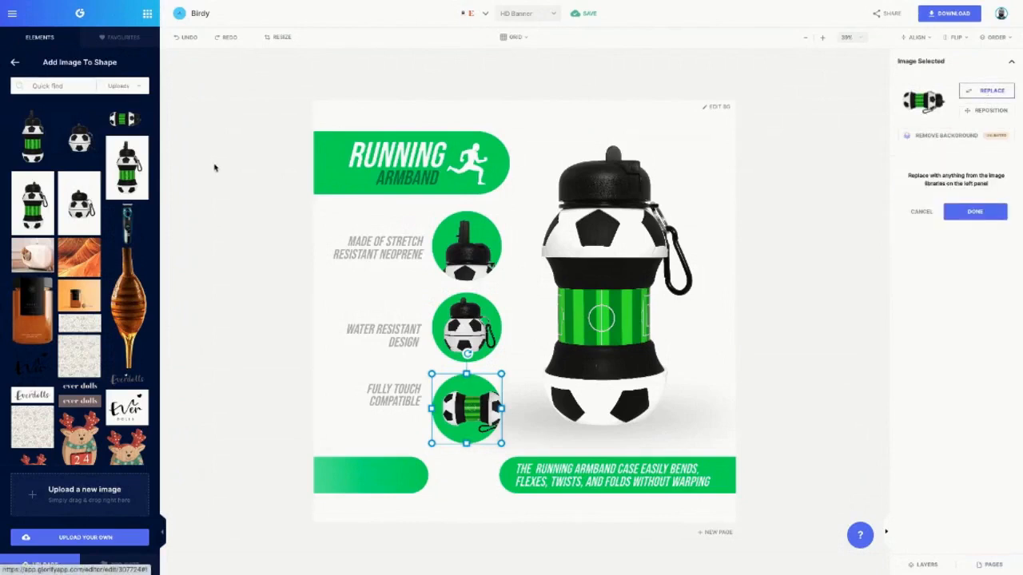
left_click(81, 144)
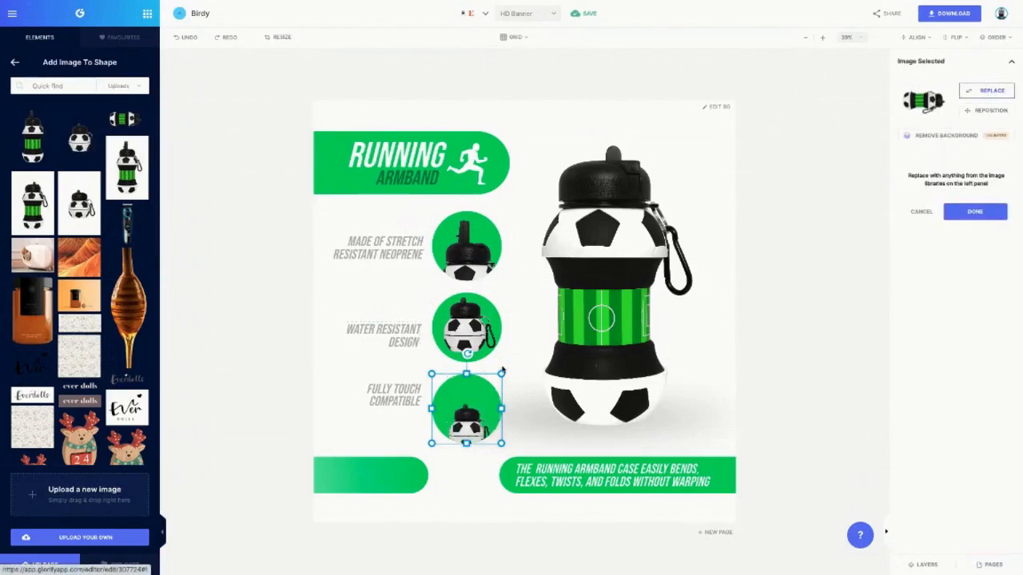
Enlarge the lowest circle's picture to a size of about 1.55 and reposition it to show the carabiner clip beside the bottle's edge.
left_click(981, 112)
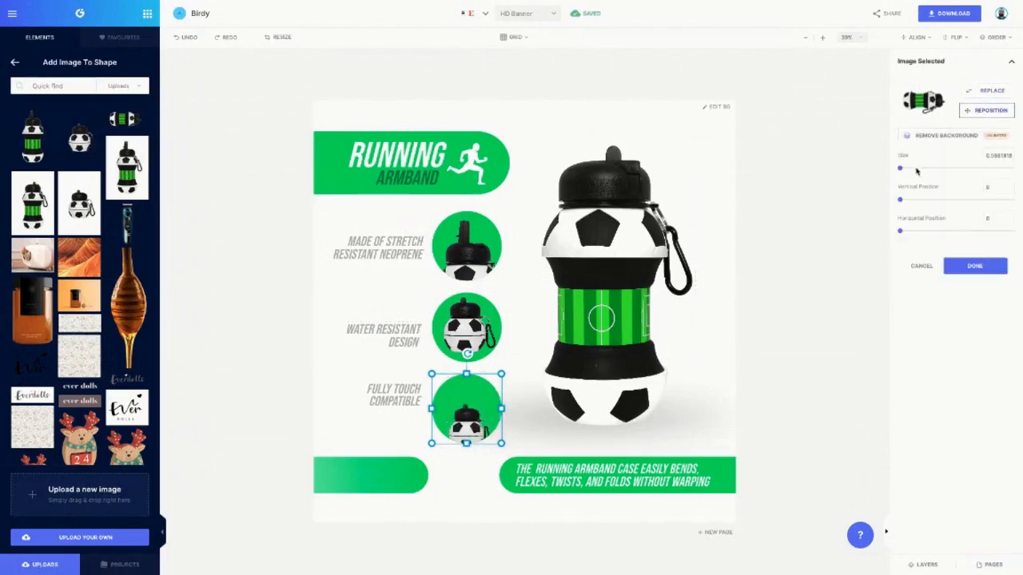
left_click_drag(904, 170, 926, 170)
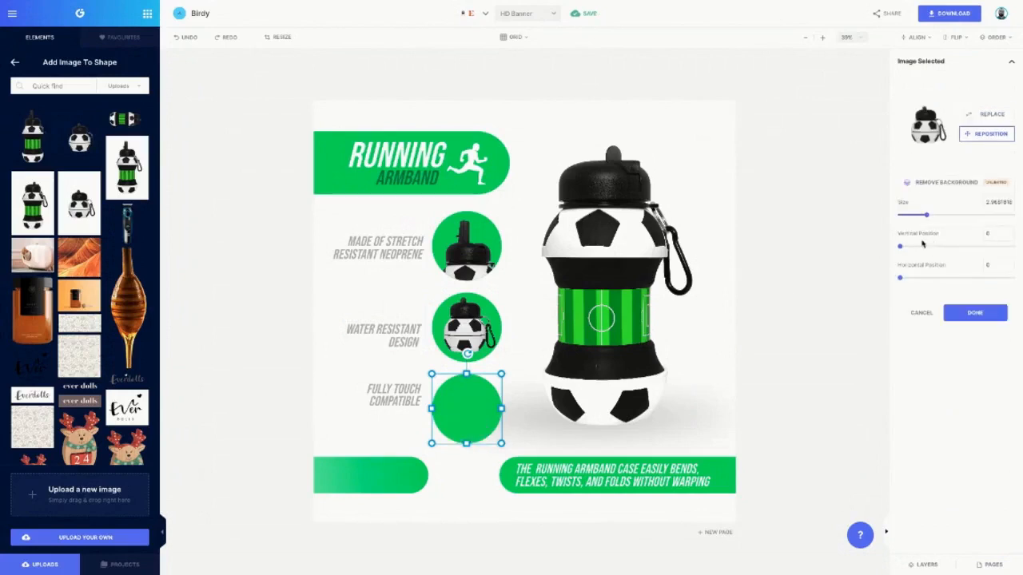
left_click_drag(900, 246, 976, 249)
left_click_drag(925, 217, 917, 218)
left_click_drag(911, 283, 1008, 283)
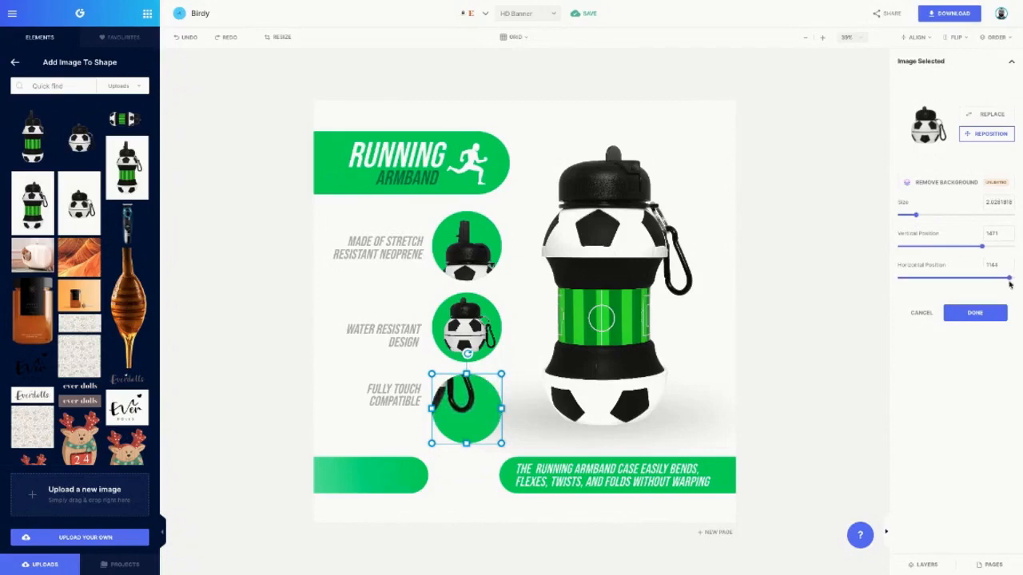
left_click_drag(984, 250, 957, 248)
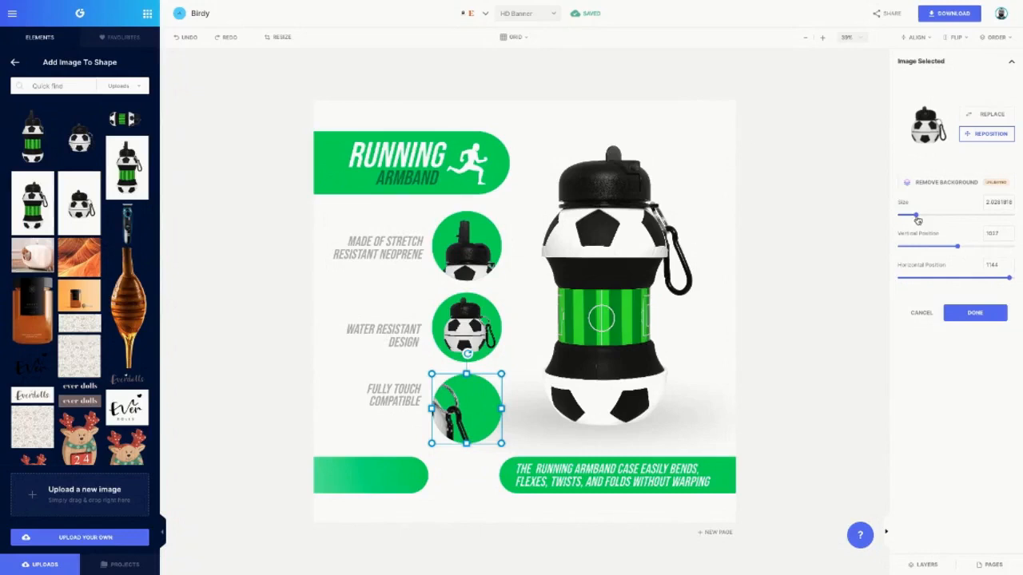
left_click_drag(917, 220, 911, 221)
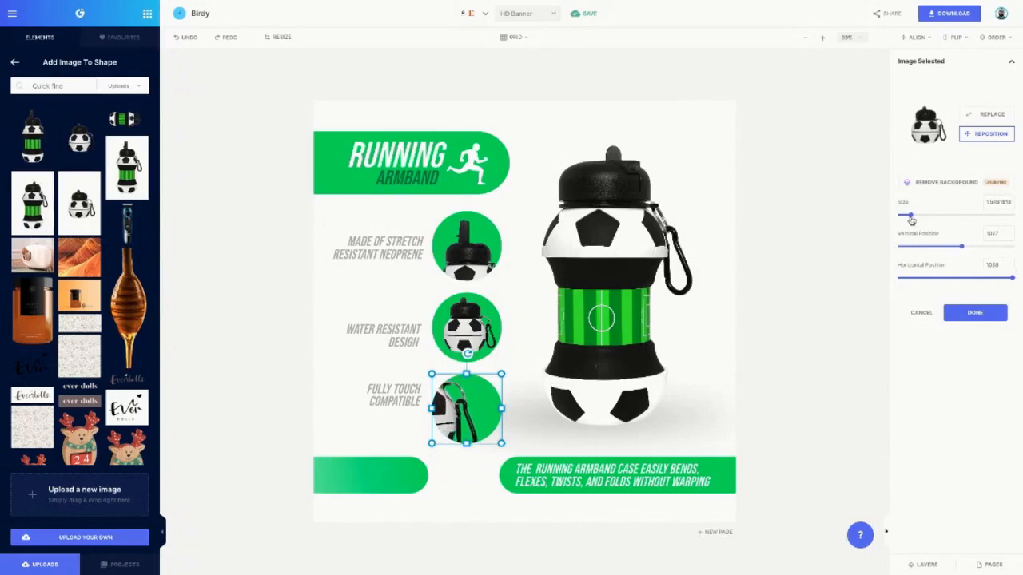
left_click_drag(961, 250, 960, 250)
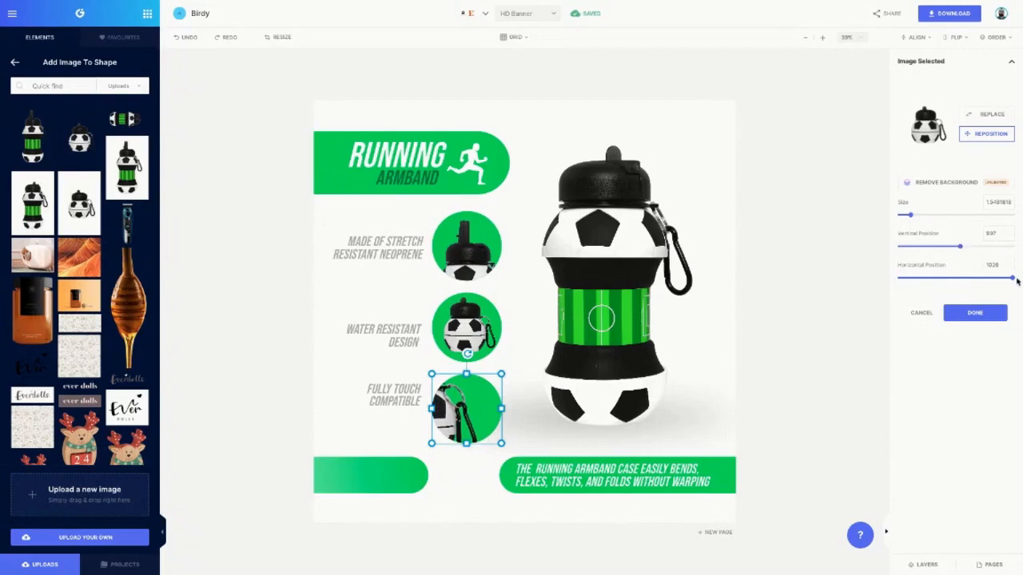
mouse_move(1013, 281)
left_mouse_down()
mouse_move(984, 282)
mouse_move(1002, 278)
left_mouse_up()
left_click(802, 326)
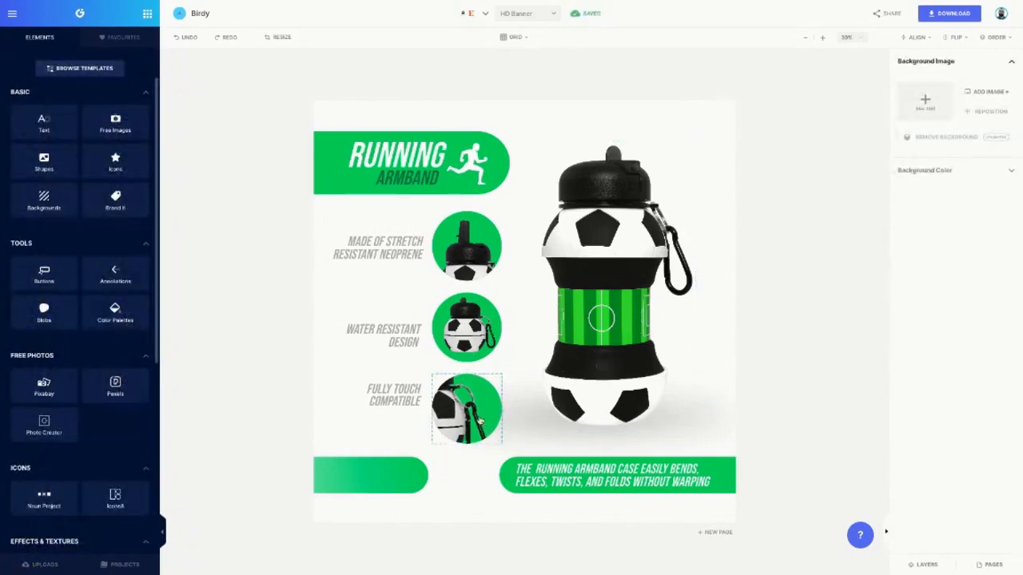
Distribute the three bottle picture circles vertically so they are evenly spaced.
left_click(473, 412)
left_click(468, 332, "shift")
left_click(467, 264, "shift")
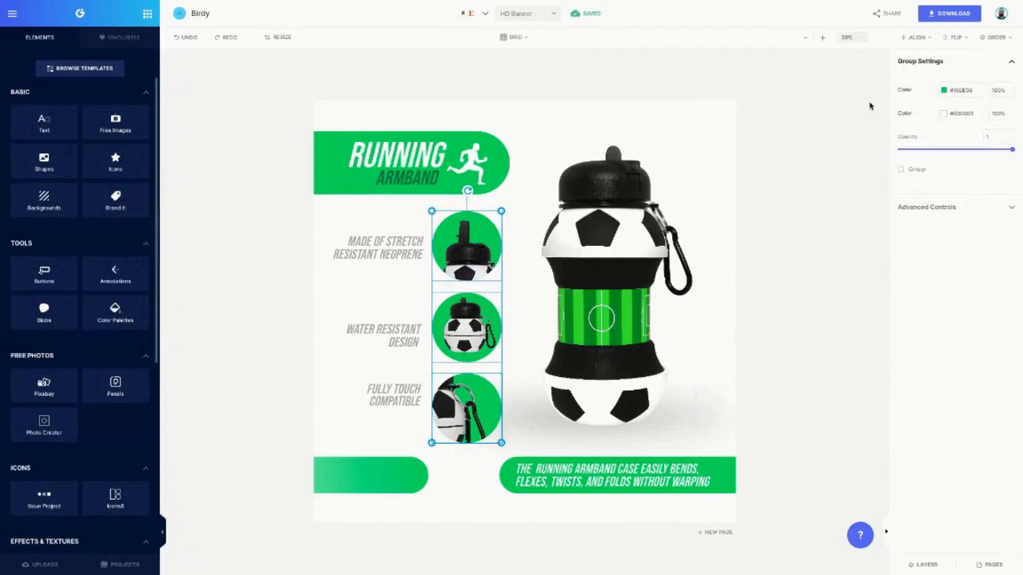
left_click(997, 37)
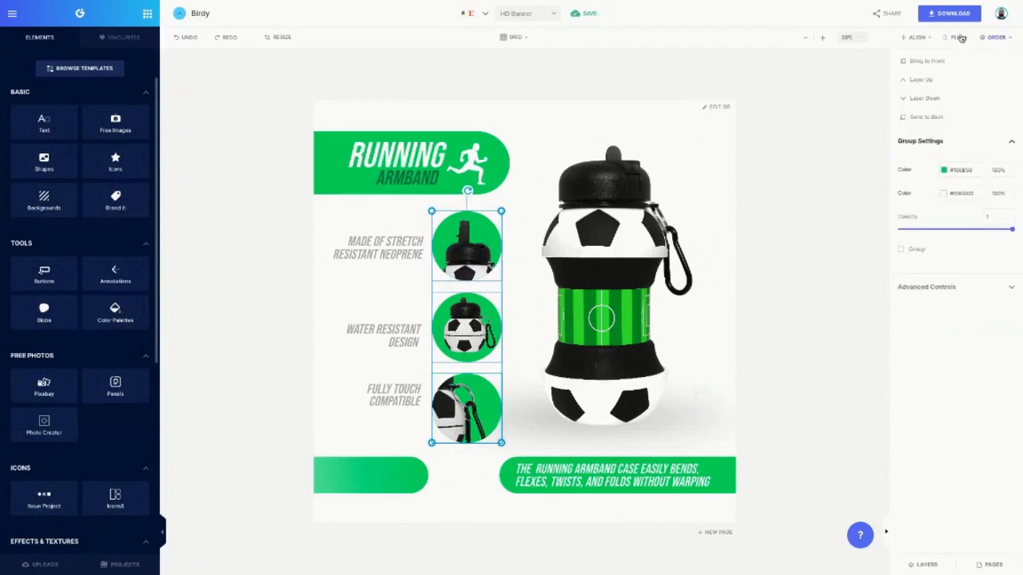
left_click(918, 38)
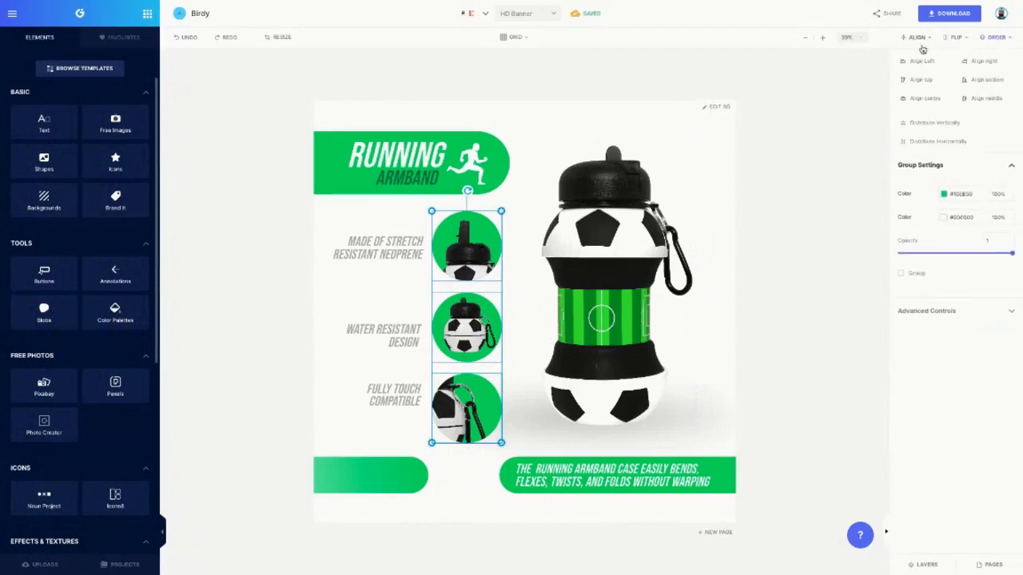
left_click(935, 125)
left_click(346, 305)
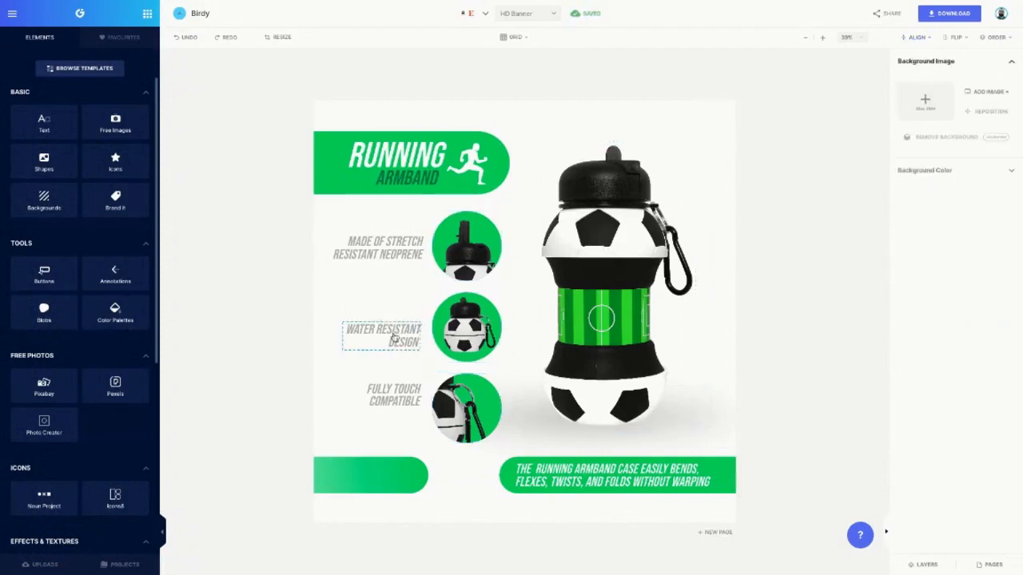
Nudge the WATER RESISTANT DESIGN caption slightly up toward its circle and replace the top feature caption with FLIP CAP.
left_click_drag(394, 338, 397, 334)
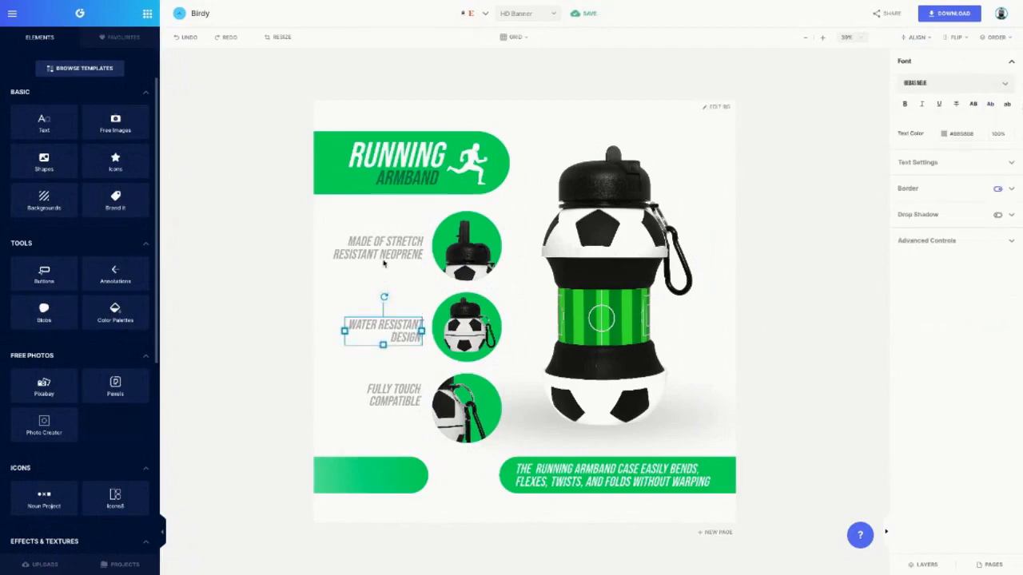
double_click(384, 257)
key("ctrl+a")
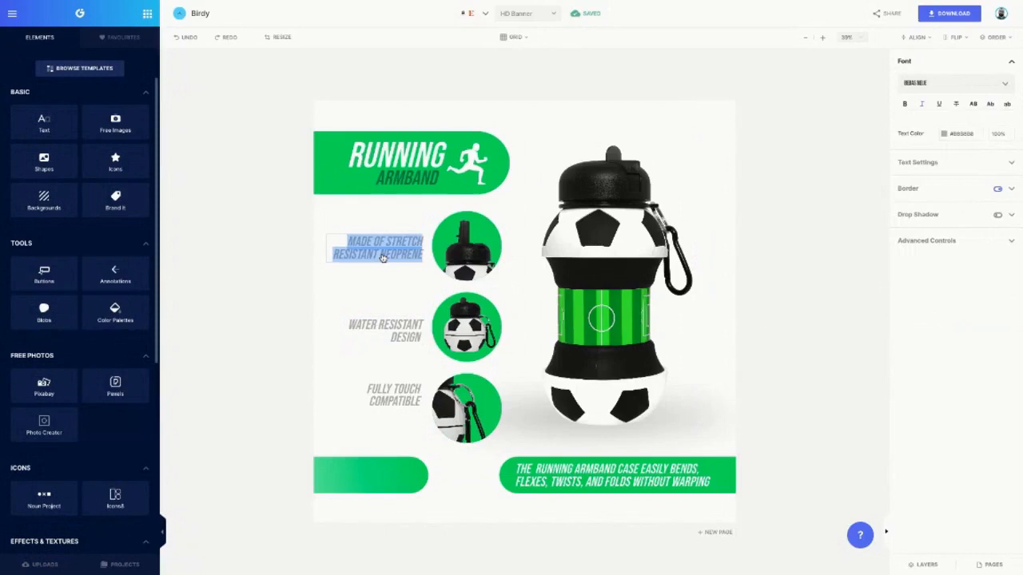
type("FLIP CAP")
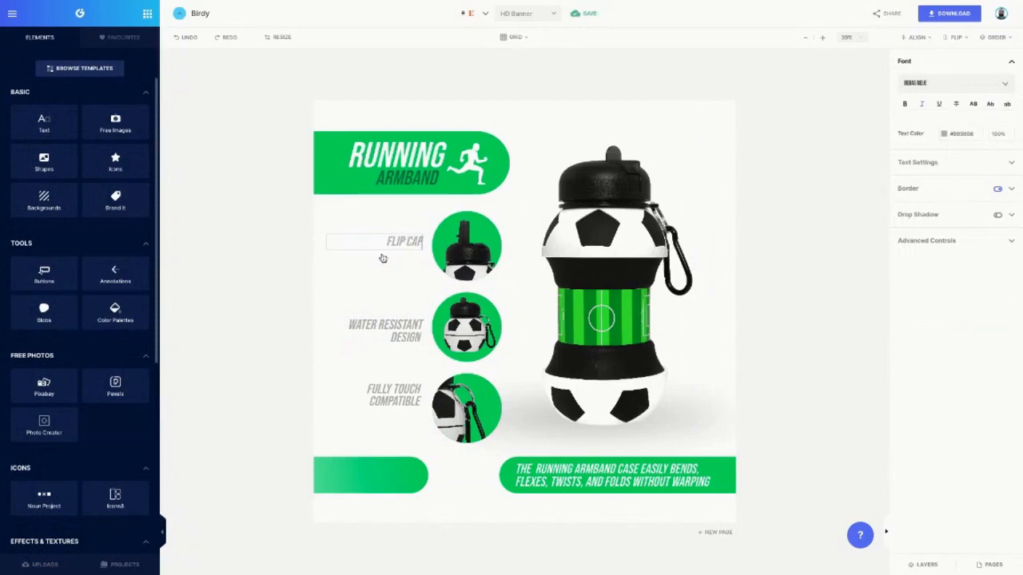
left_click(374, 287)
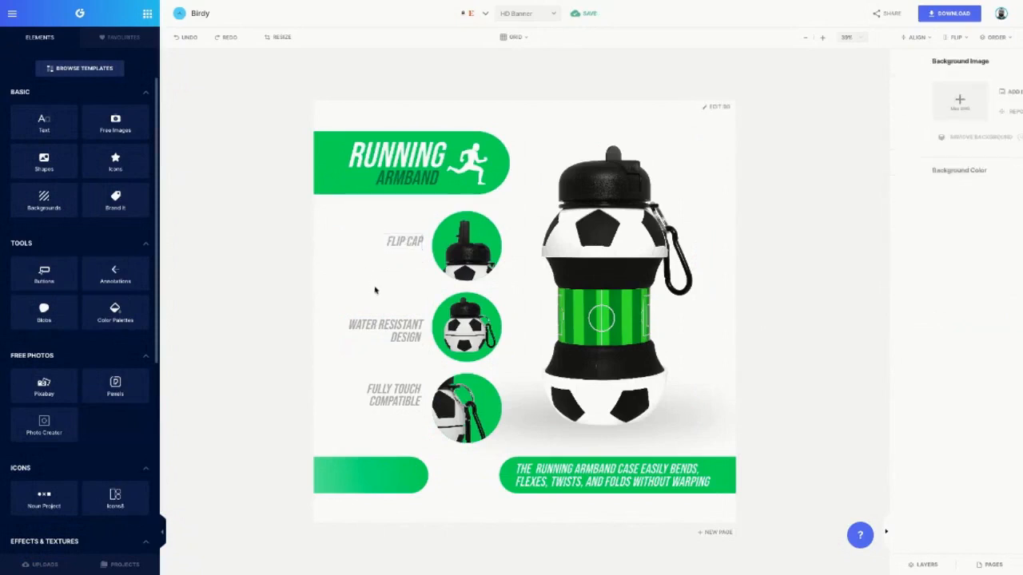
Insert ANTI LEAK before FLIP CAP in the top feature caption.
double_click(374, 324)
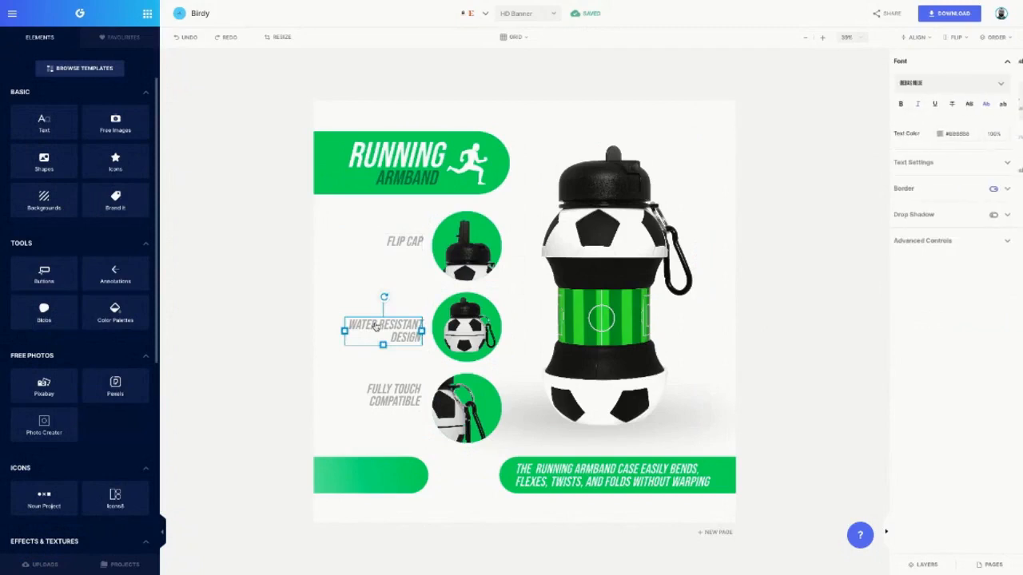
left_click(393, 247)
double_click(394, 247)
left_click(387, 243)
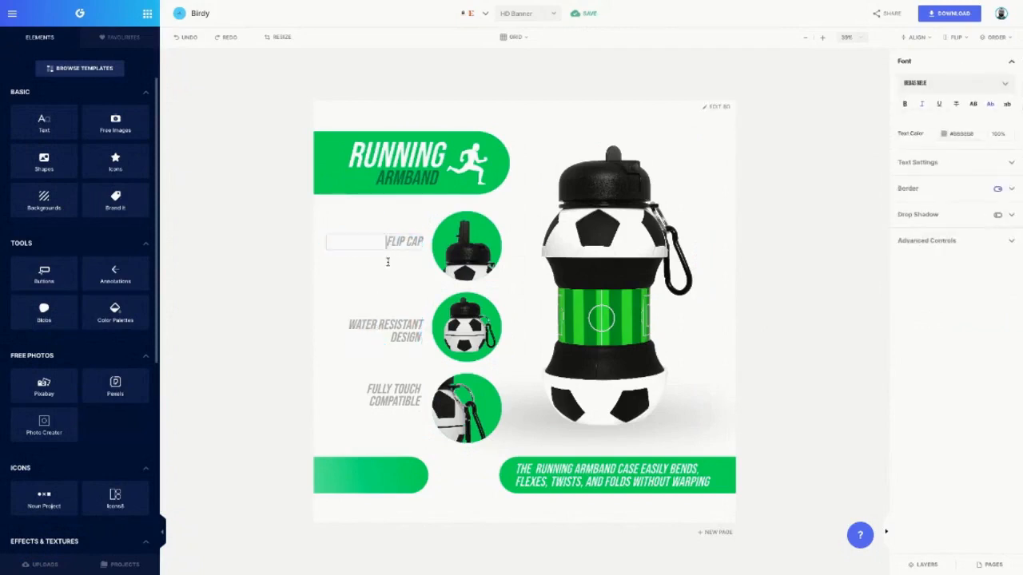
type("NON")
key("BackSpace")
key("BackSpace")
type("ANO-")
key("BackSpace")
key("BackSpace")
key("BackSpace")
type("TI LEAK")
Replace the middle feature caption with PORTABLE COLLAPSIBLE DESIGN.
left_click(378, 324)
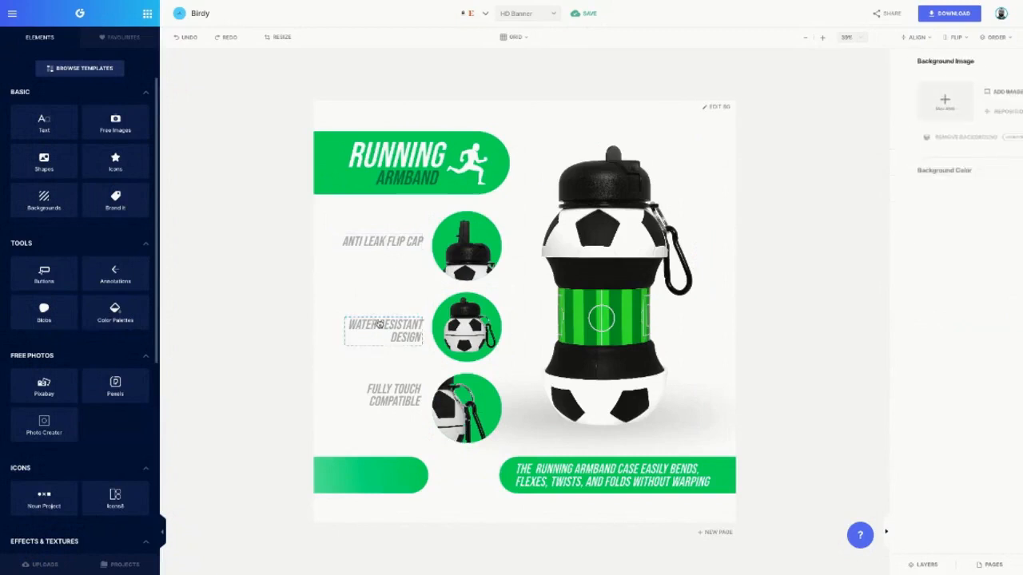
double_click(377, 324)
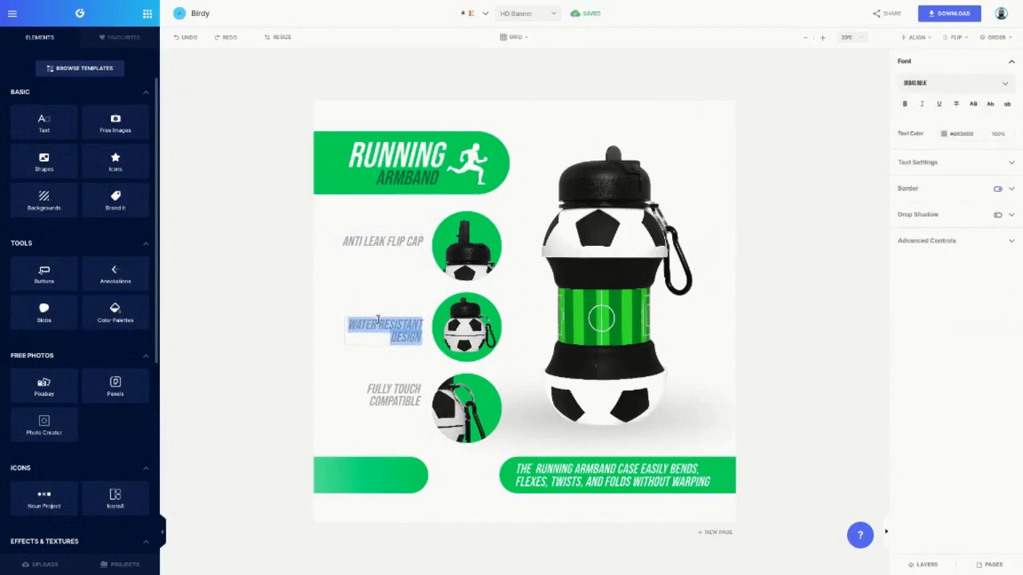
type("Q")
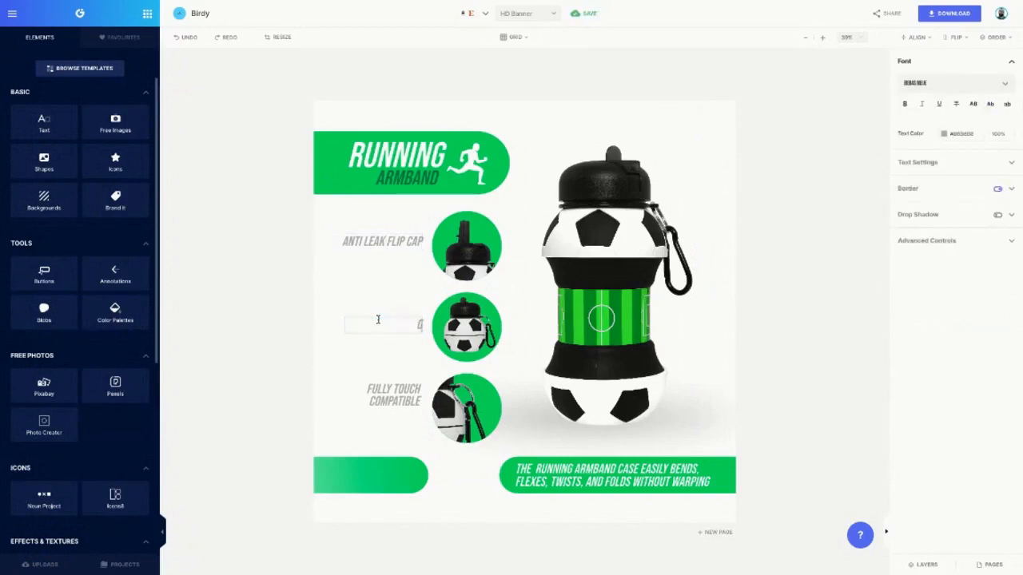
type("ORTABLE COLLAPSIBLE DESIGN")
left_click(328, 357)
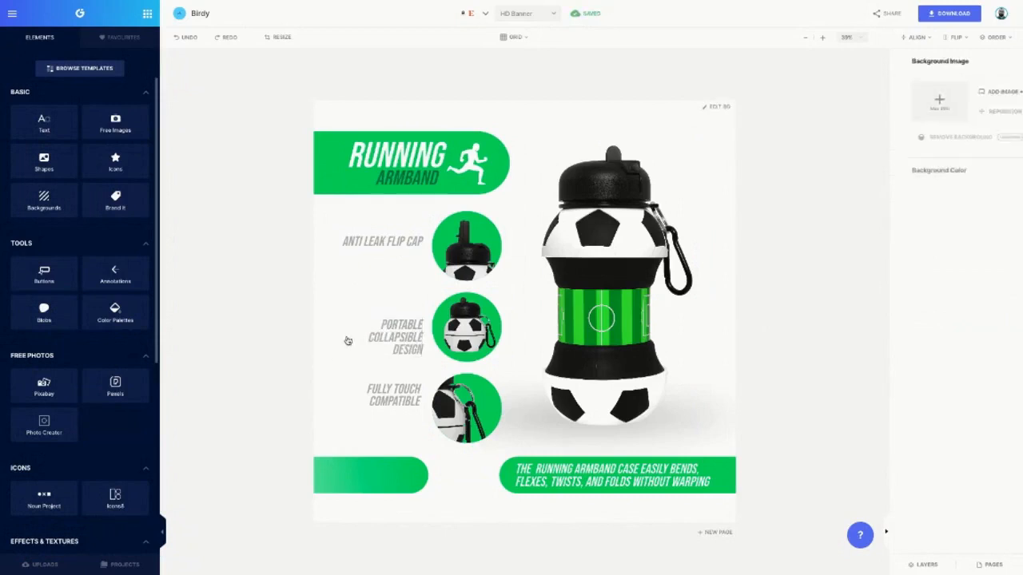
Widen the middle caption's text box to fit two lines and narrow the top caption's box so CAP wraps.
left_click(347, 341)
left_click_drag(341, 336, 330, 337)
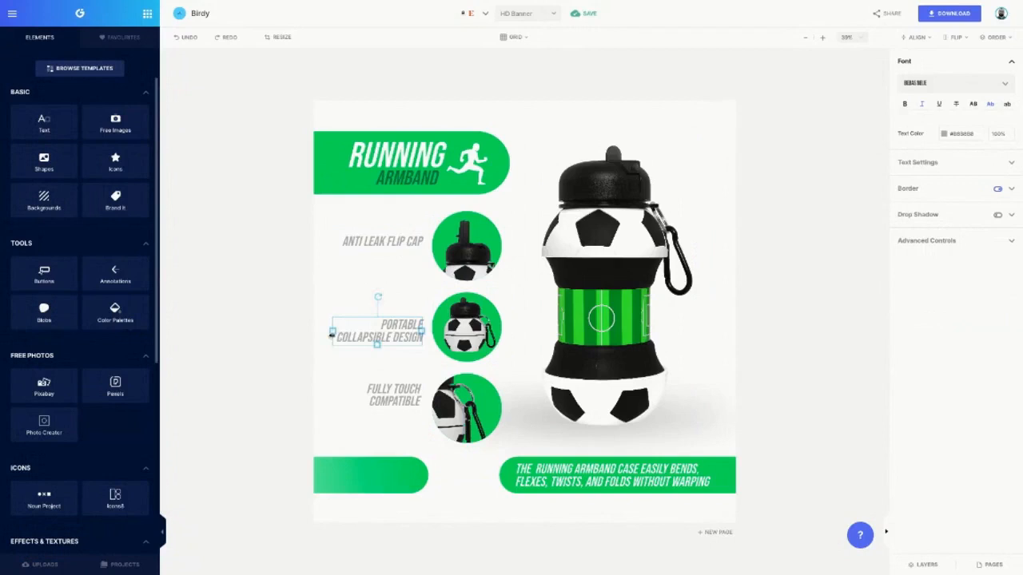
left_click(369, 244)
left_click_drag(326, 240, 346, 242)
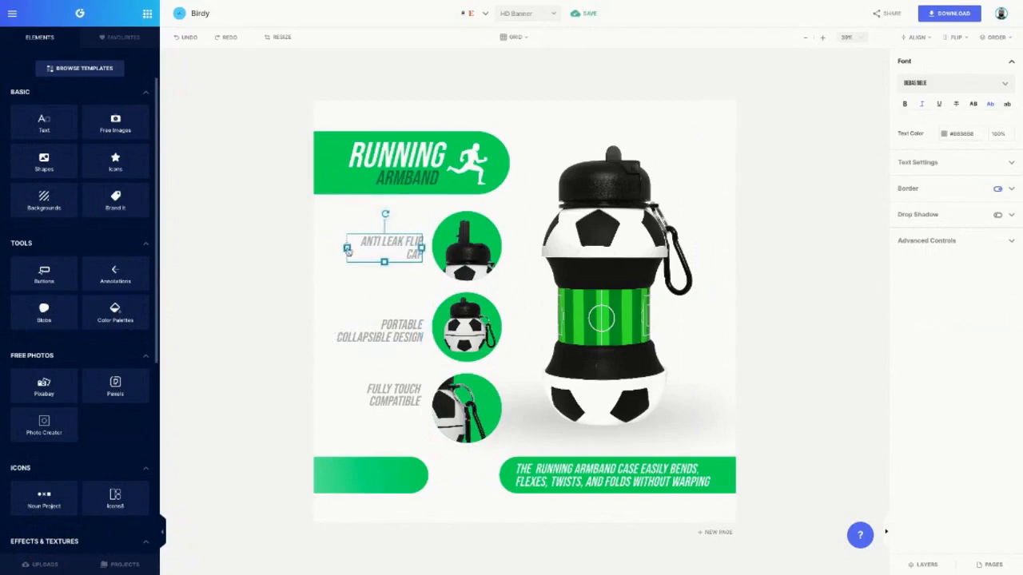
left_click(354, 292)
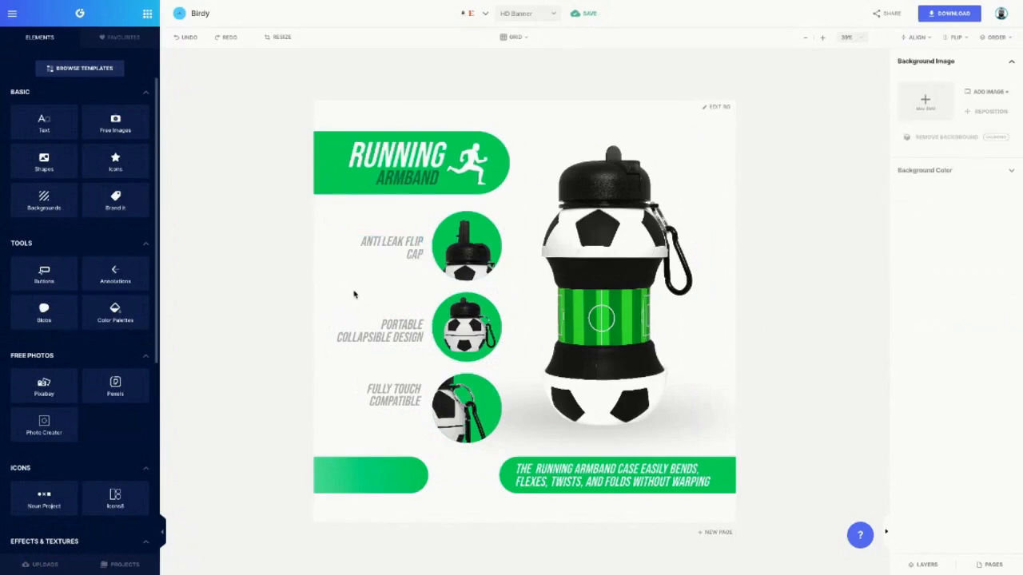
Narrow the top caption's text box further so FLIP CAP wraps onto the second line below ANTI LEAK.
left_click(408, 254)
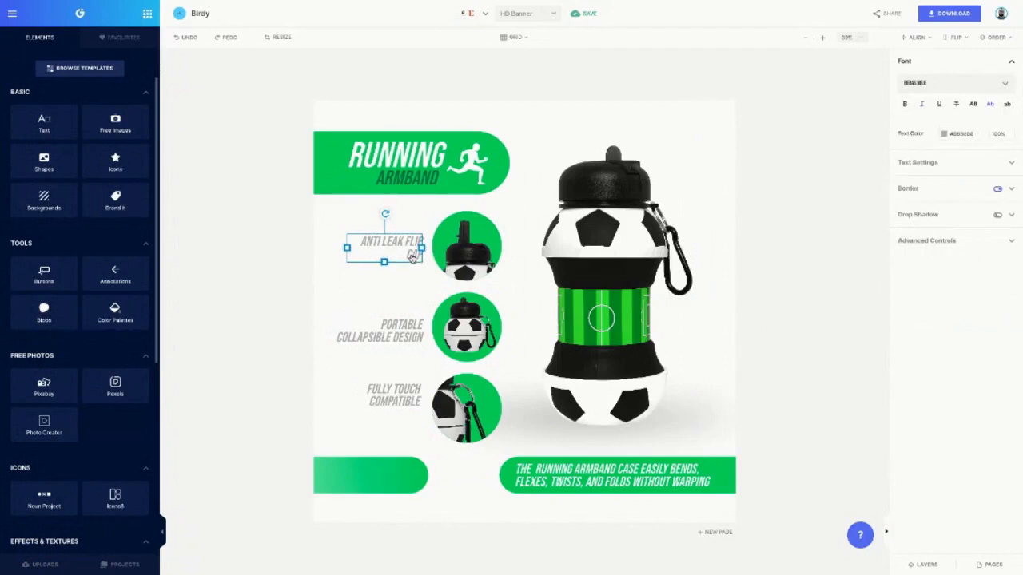
double_click(413, 254)
left_click(407, 254)
left_click_drag(415, 254, 424, 255)
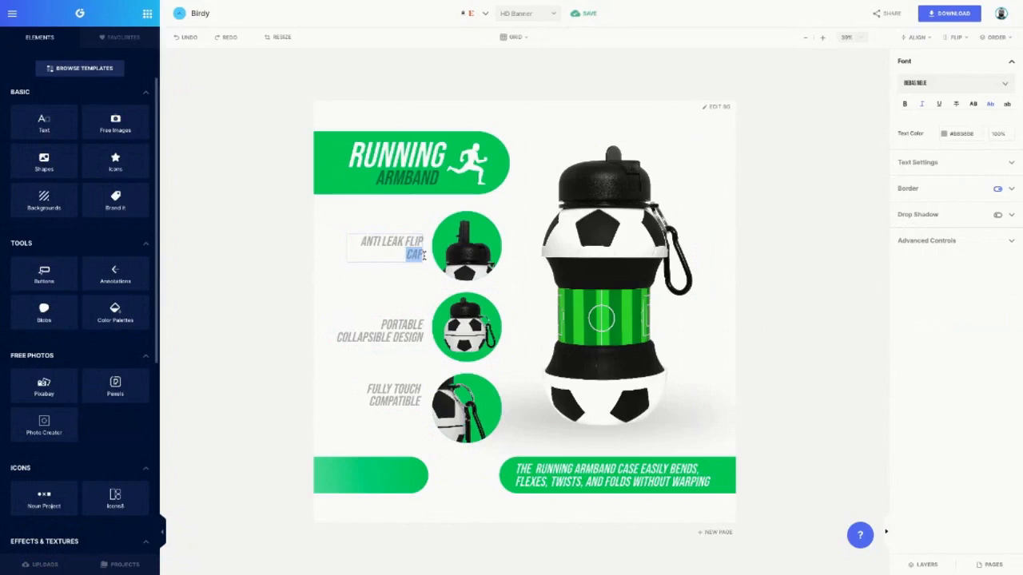
left_click(402, 276)
left_click(356, 251)
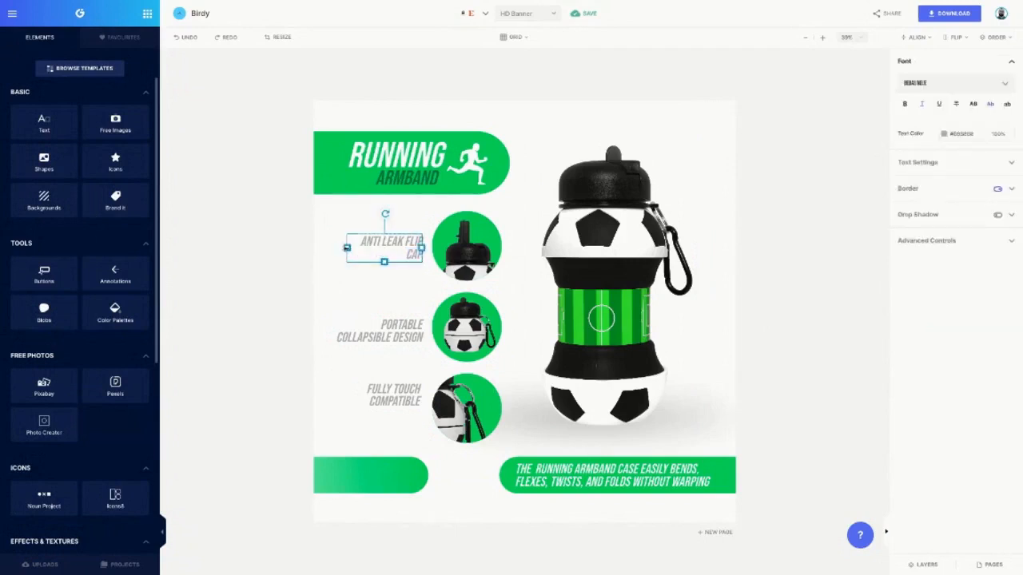
left_click_drag(347, 247, 365, 248)
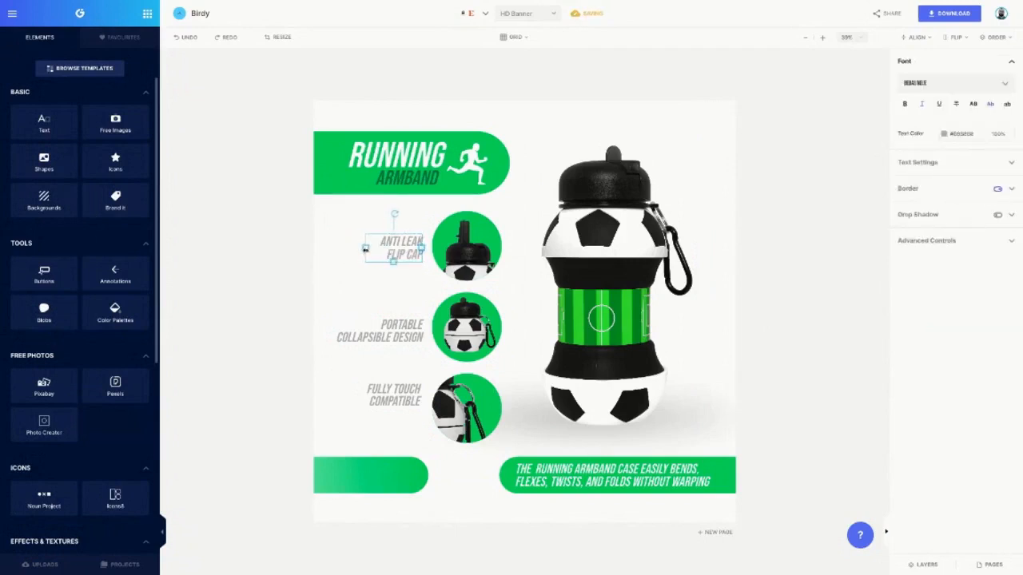
left_click(408, 279)
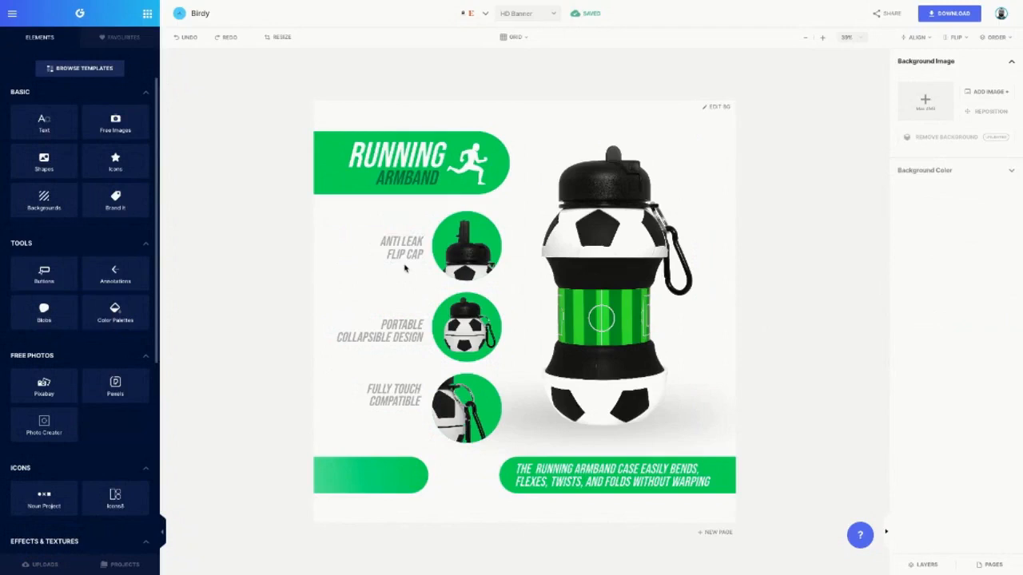
Delete PORTABLE from the middle caption and narrow its text box so DESIGN wraps below COLLAPSIBLE.
left_click(377, 331)
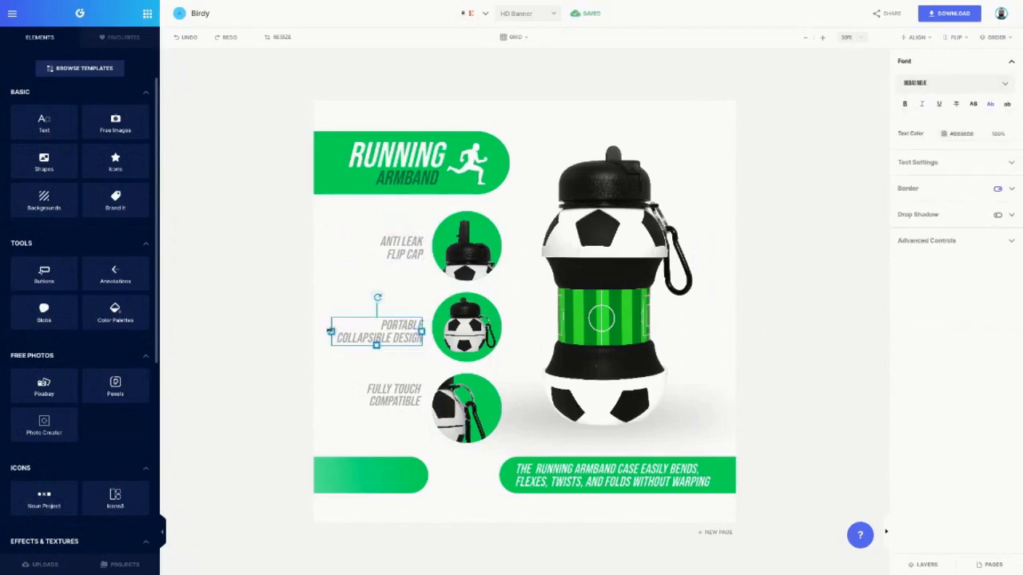
left_click_drag(330, 330, 328, 331)
mouse_move(328, 331)
left_mouse_down()
mouse_move(314, 331)
mouse_move(336, 335)
mouse_move(274, 341)
mouse_move(331, 331)
left_mouse_up()
double_click(389, 326)
key("Delete")
key("Delete")
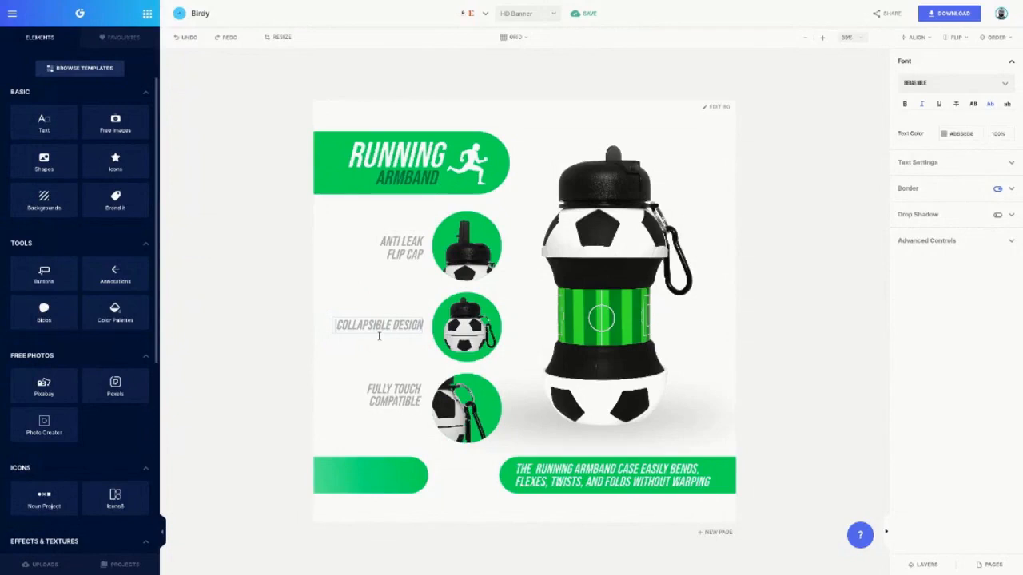
left_click(369, 352)
left_click(360, 326)
left_click_drag(357, 326, 360, 328)
Try & PORTABLE in place of DESIGN in the middle caption and restore the word DESIGN.
double_click(399, 336)
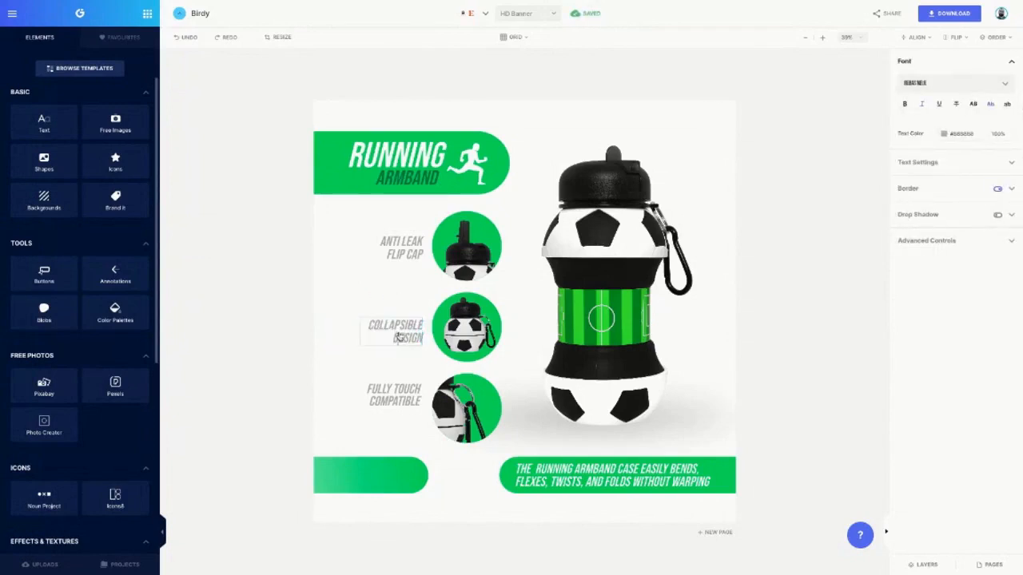
type("& PORTABLE")
left_click_drag(374, 337, 432, 338)
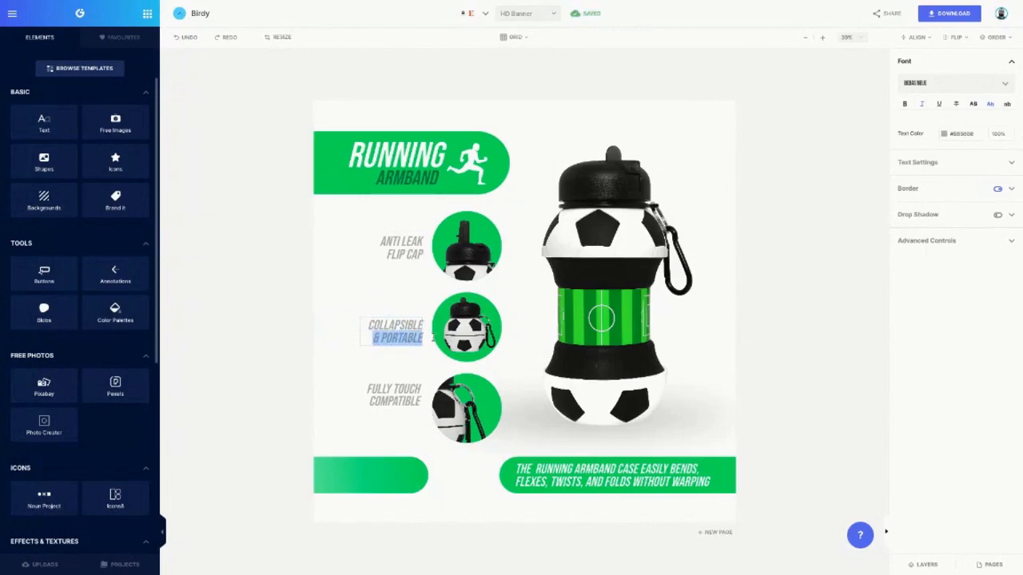
type("DESIGN")
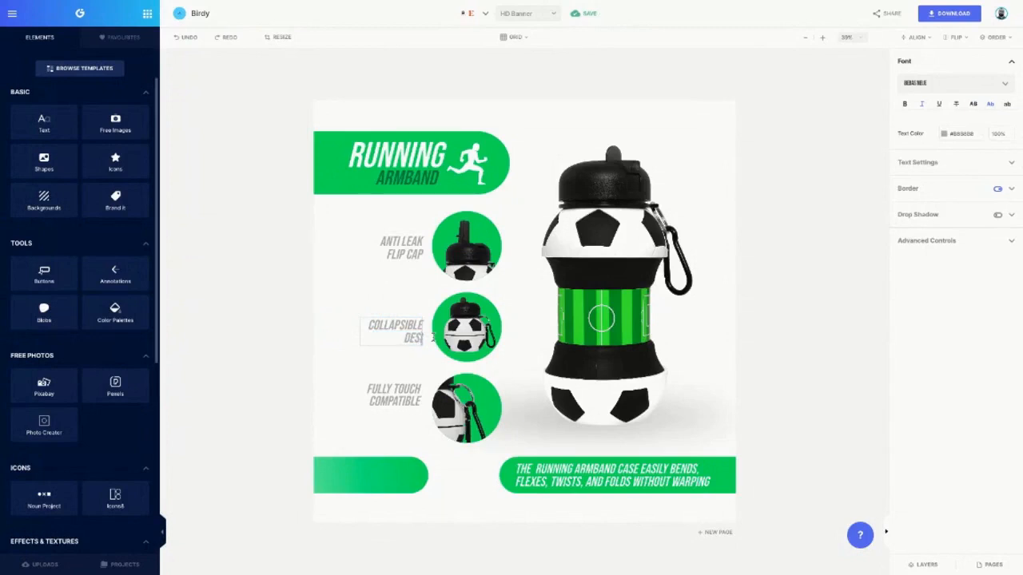
Replace the bottom feature caption FULLY TOUCH COMPATIBLE with CARABINER.
left_click(408, 387)
left_click(408, 390)
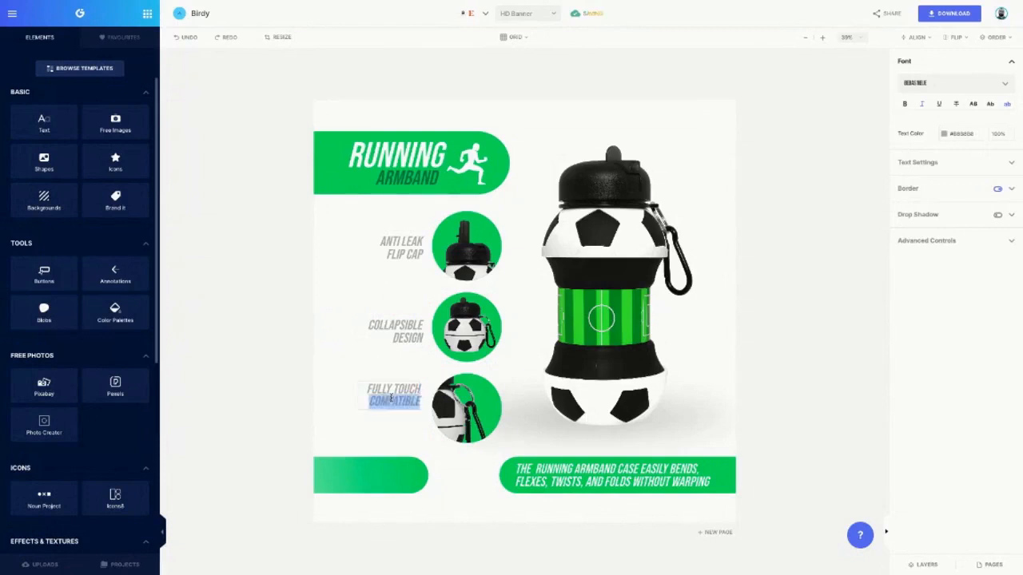
triple_click(393, 403)
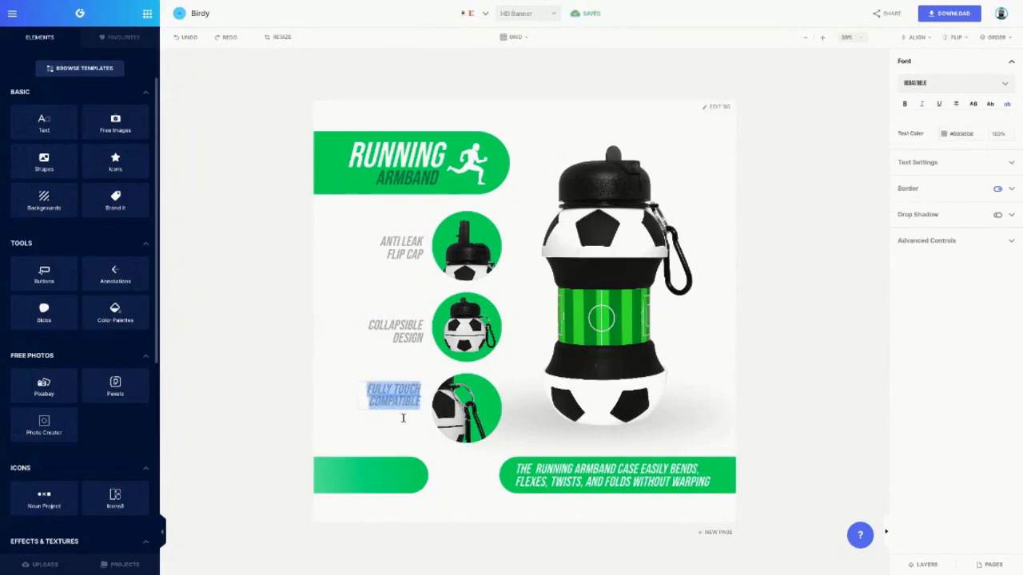
type("CARBINER")
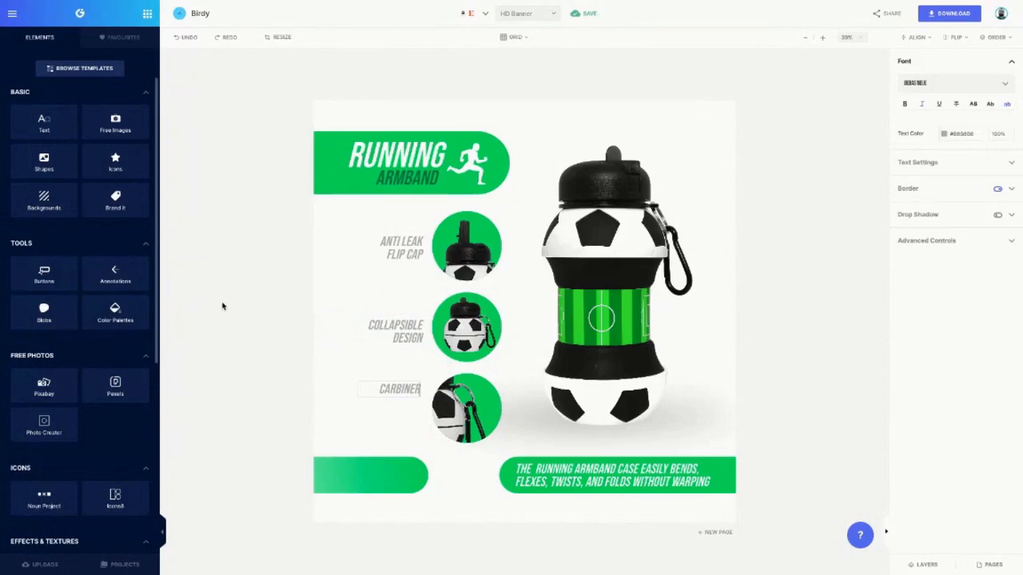
key("BackSpace")
key("BackSpace")
key("BackSpace")
key("BackSpace")
key("BackSpace")
type("AB")
type("INER")
Add SECURE on a line above CARABINER and move the caption down beside the bottom circle.
type("SECURE")
key("Return")
left_click(373, 433)
left_click_drag(413, 398, 389, 415)
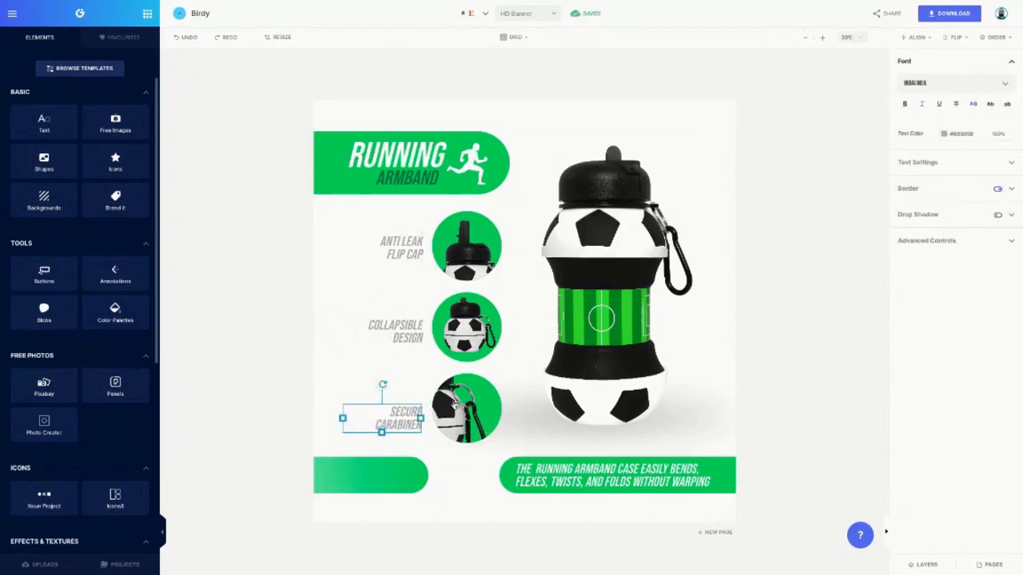
Adjust the vertical positions of the three feature captions so each is centred beside its circle.
left_click(466, 410)
left_click(466, 323, "shift")
left_click(466, 248, "shift")
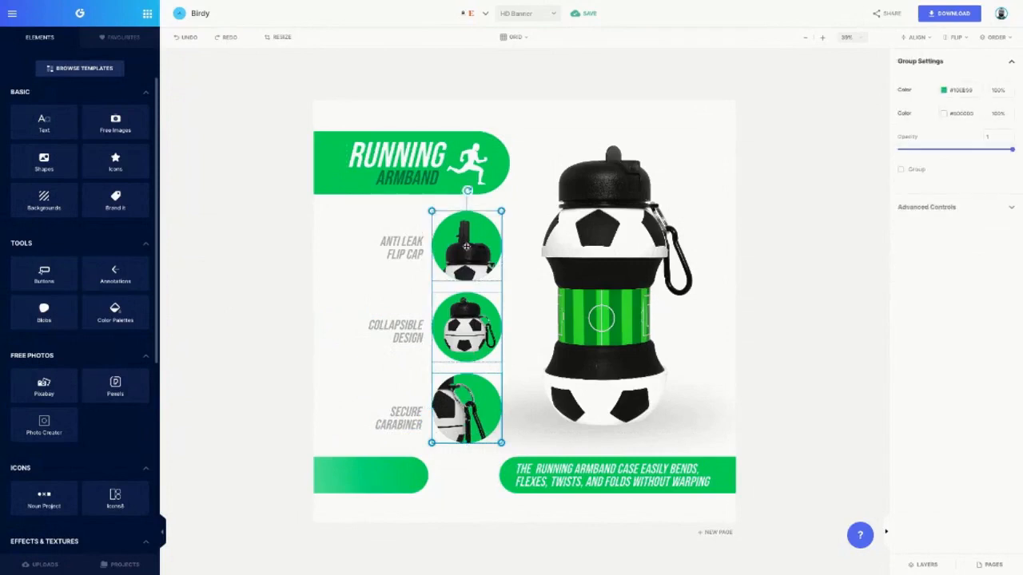
left_click(405, 274)
left_click_drag(401, 248, 402, 252)
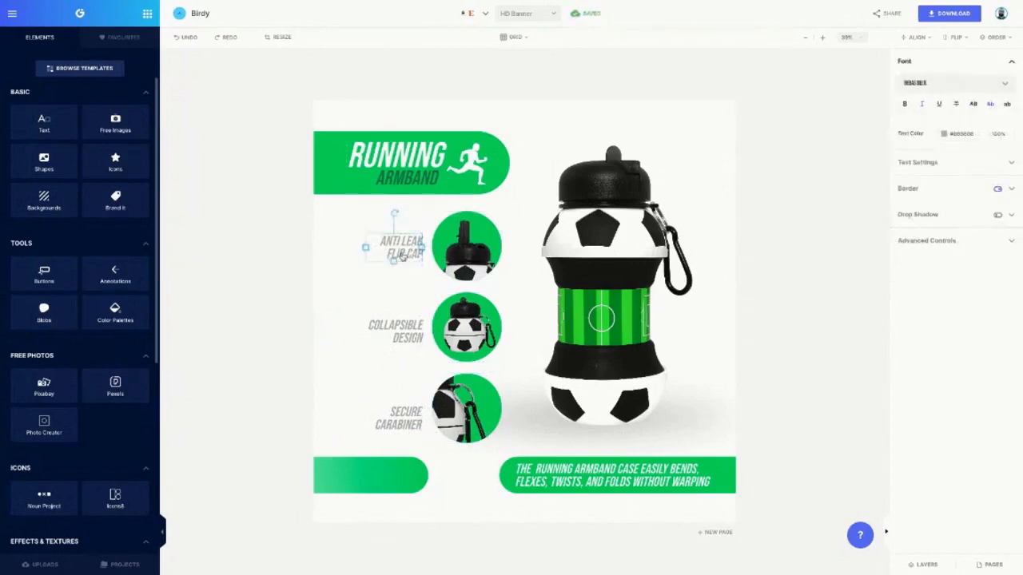
left_click_drag(408, 327, 407, 324)
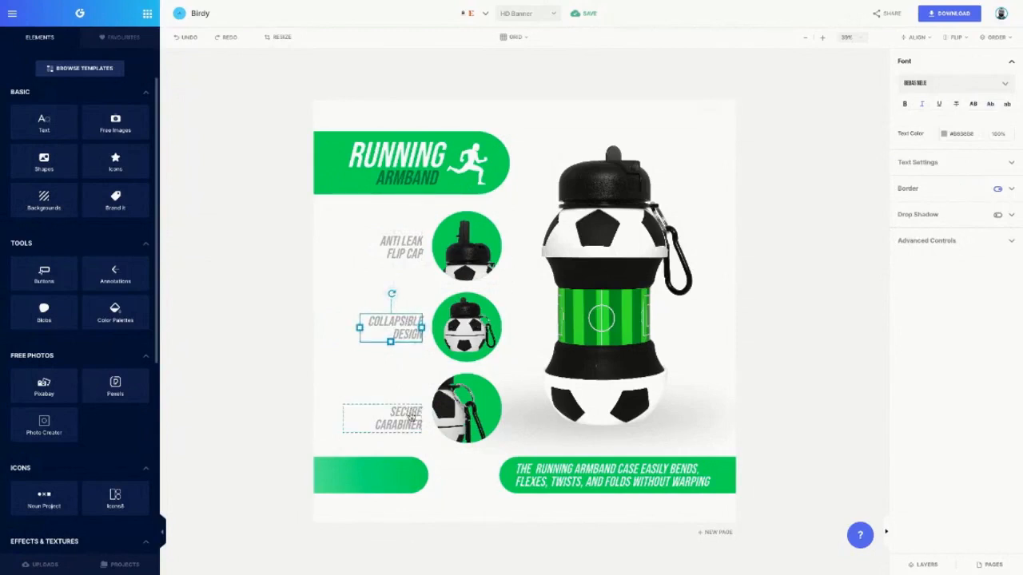
left_click_drag(409, 413, 409, 402)
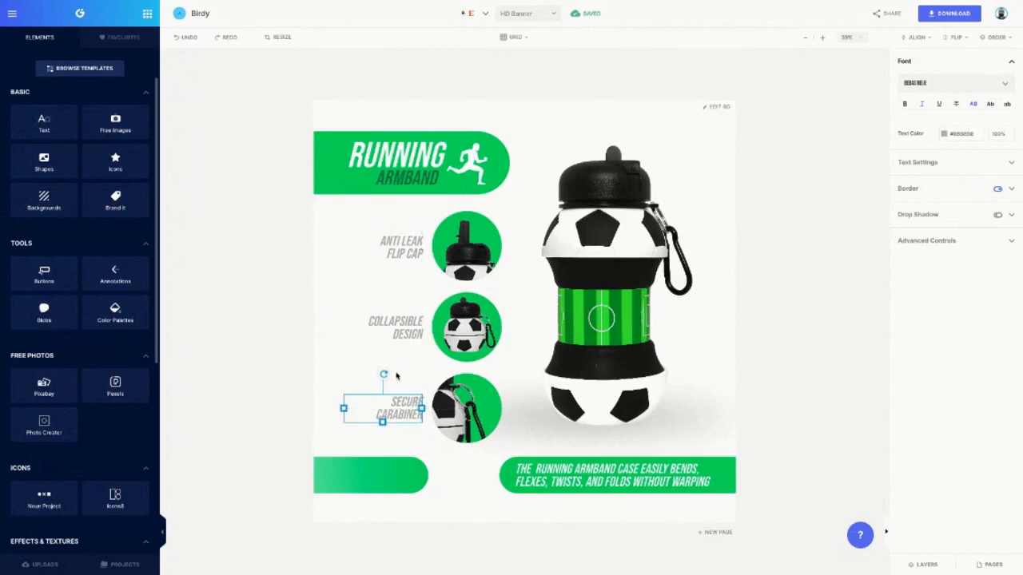
left_click(397, 375)
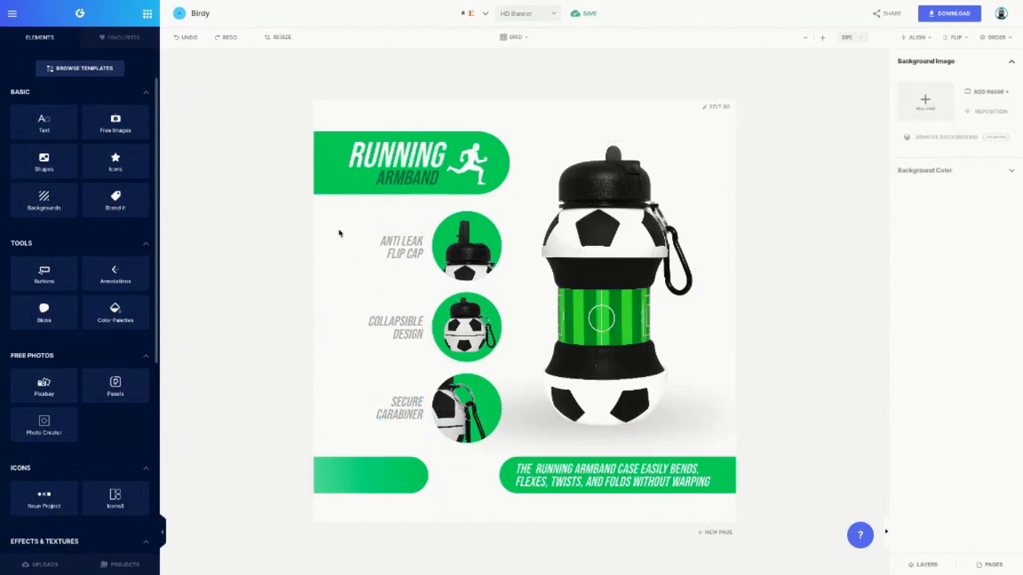
Group the three captions with their circles and shift the group slightly left and up, away from the bottle.
left_click_drag(338, 232, 482, 449)
right_click(457, 344)
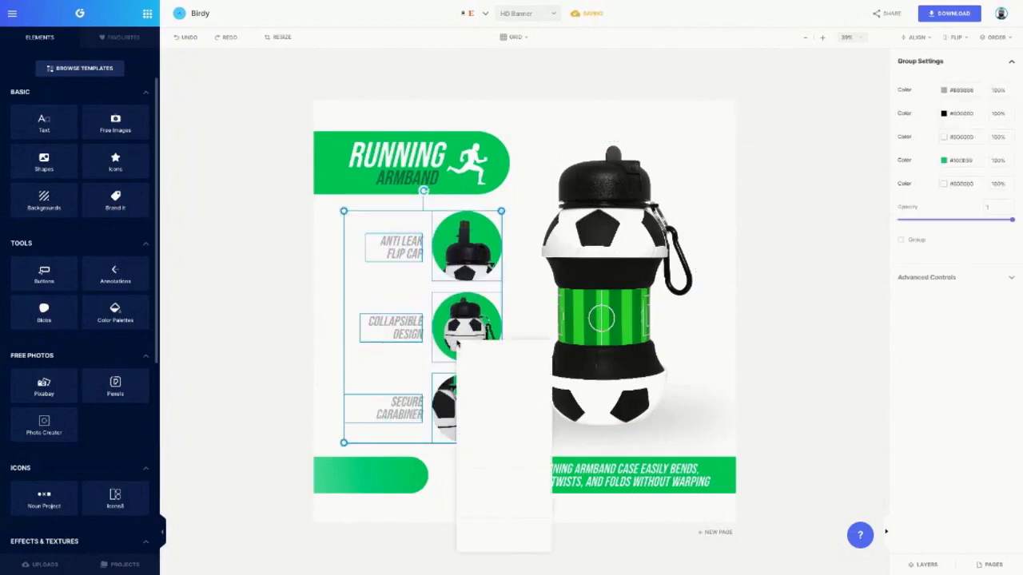
left_click(483, 492)
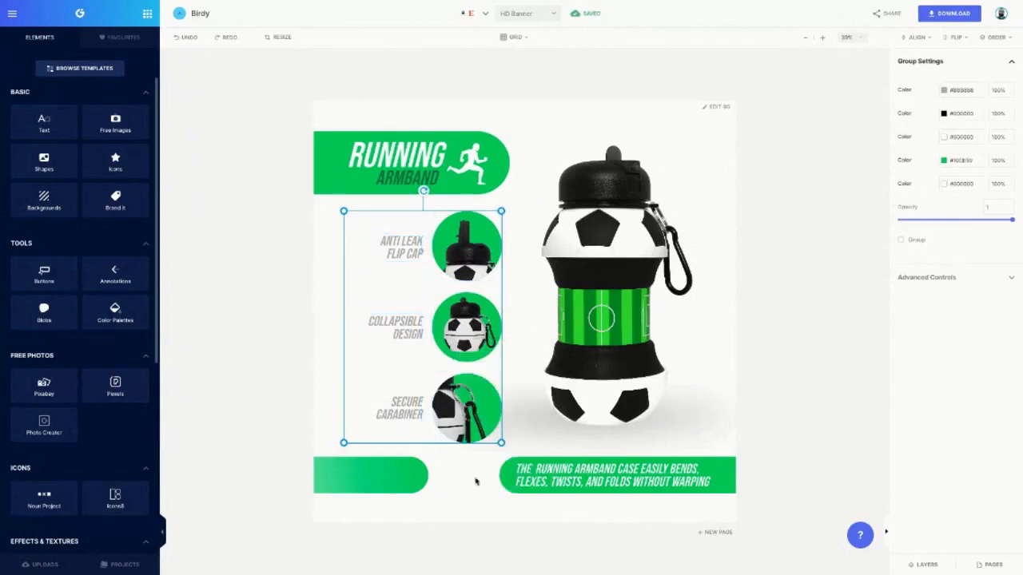
left_click(329, 282)
left_click_drag(482, 304, 468, 295)
left_click(587, 300)
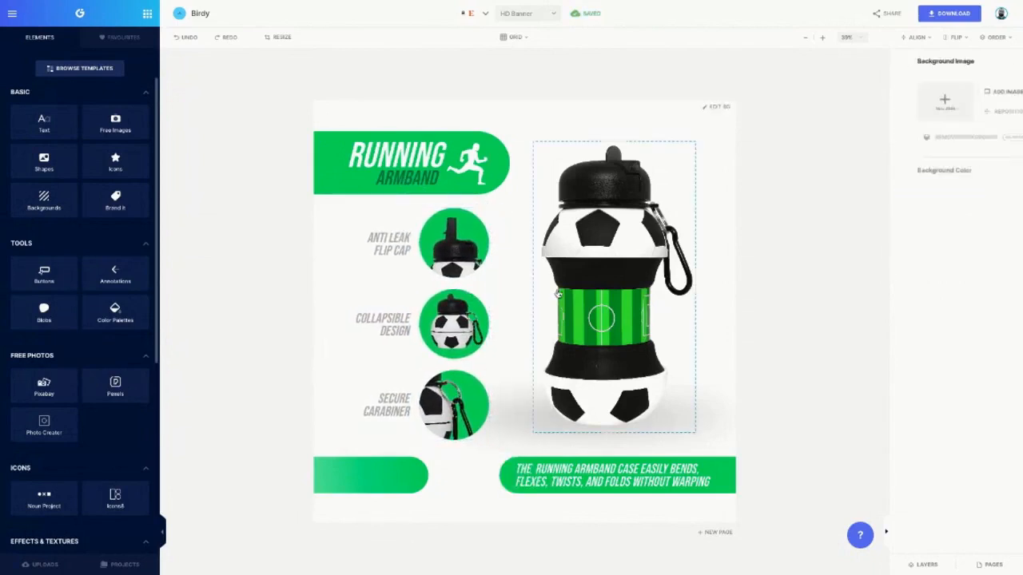
Enlarge the bottle image slightly and delete the short green gradient bar below the feature circles.
left_click(606, 316)
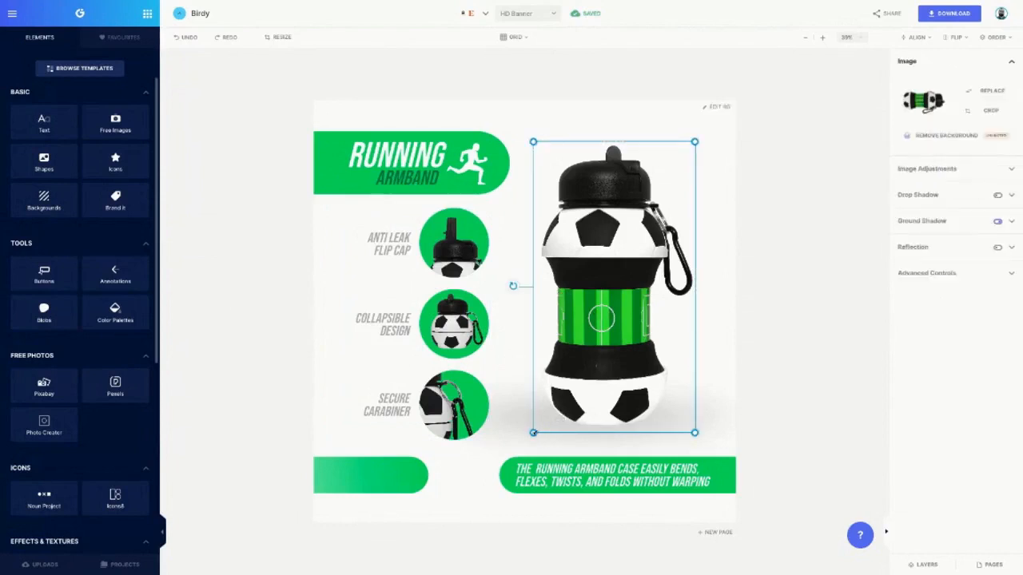
left_click_drag(529, 434, 525, 442)
left_click(364, 493)
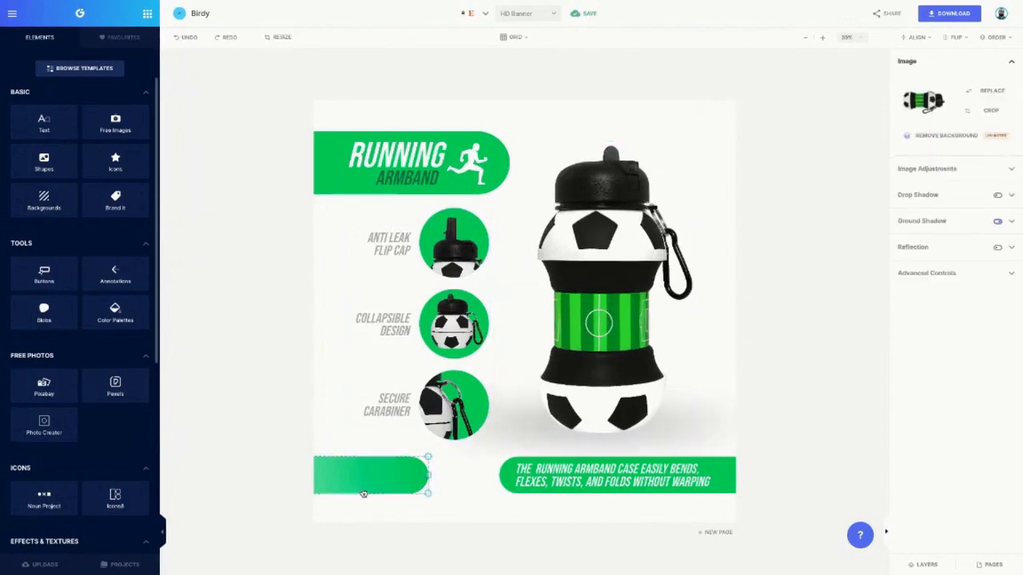
key("Delete")
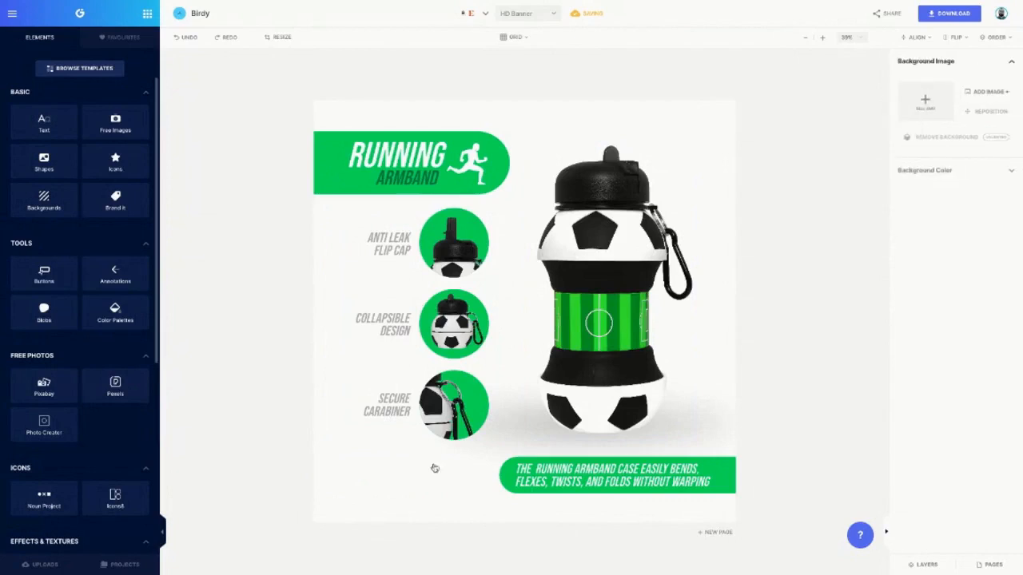
Shrink the group of captions and circles slightly and centre it vertically between the title and the bottom banner.
left_click_drag(447, 475, 382, 212)
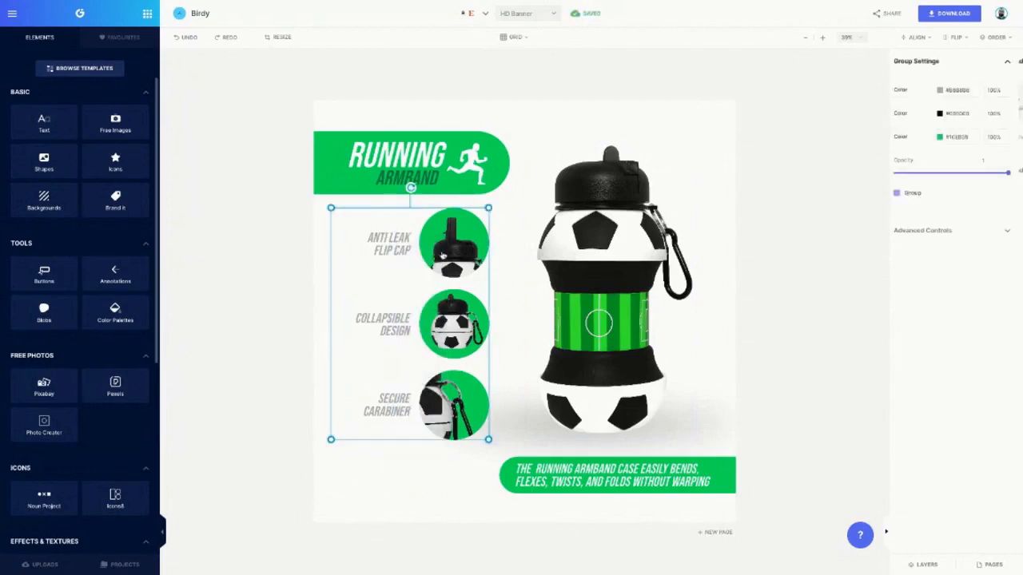
left_click_drag(450, 251, 443, 268)
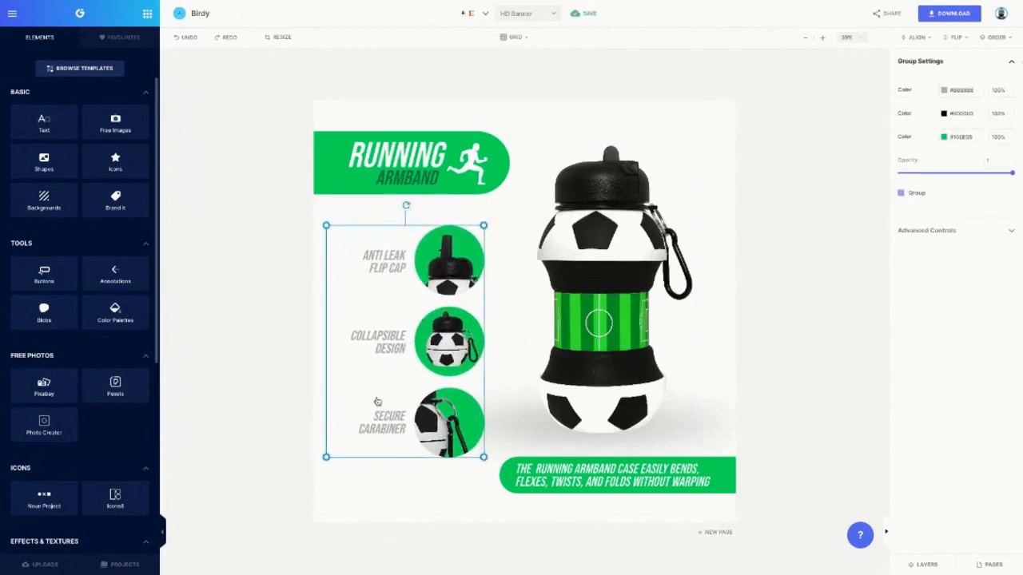
left_click_drag(325, 457, 333, 445)
left_click_drag(453, 428, 453, 423)
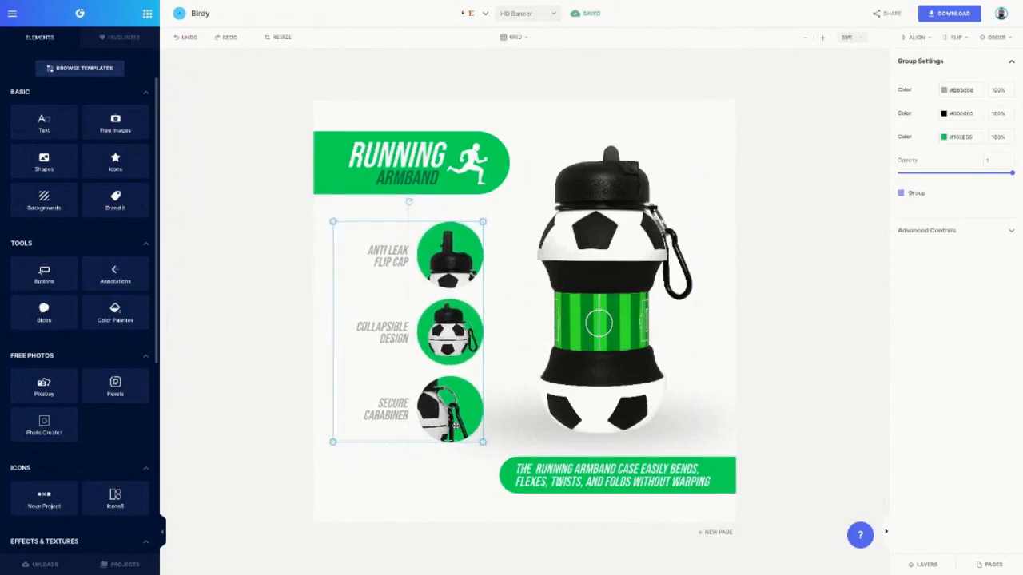
Extend the bottom green banner leftwards so it spans most of the design's width under the feature circles.
left_click(429, 479)
left_click(500, 474)
left_click_drag(499, 474, 348, 474)
left_click(381, 528)
Move the banner text left and widen its text box so the second line starts with AND FOLDS.
left_click(513, 474)
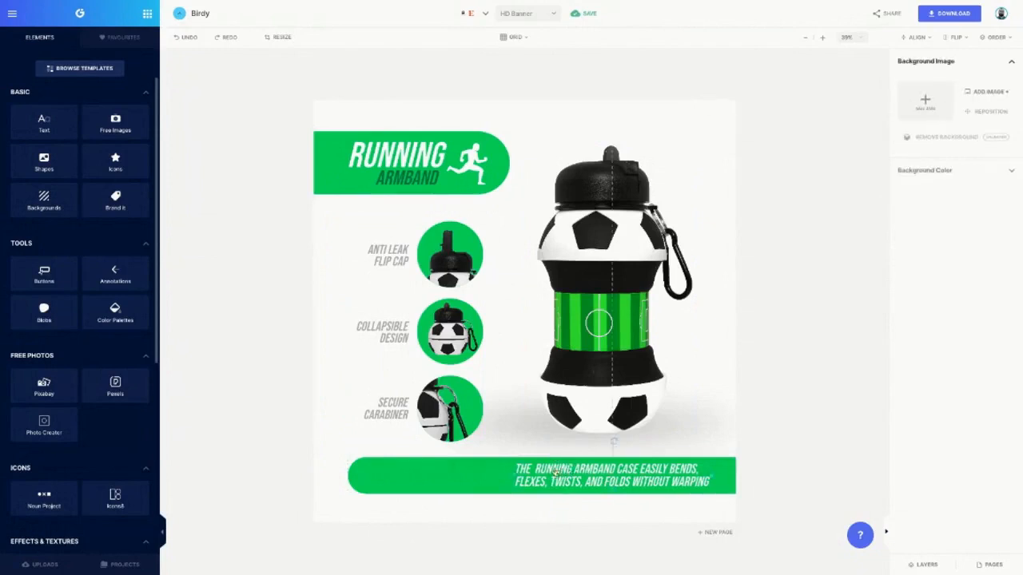
left_click_drag(513, 474, 431, 477)
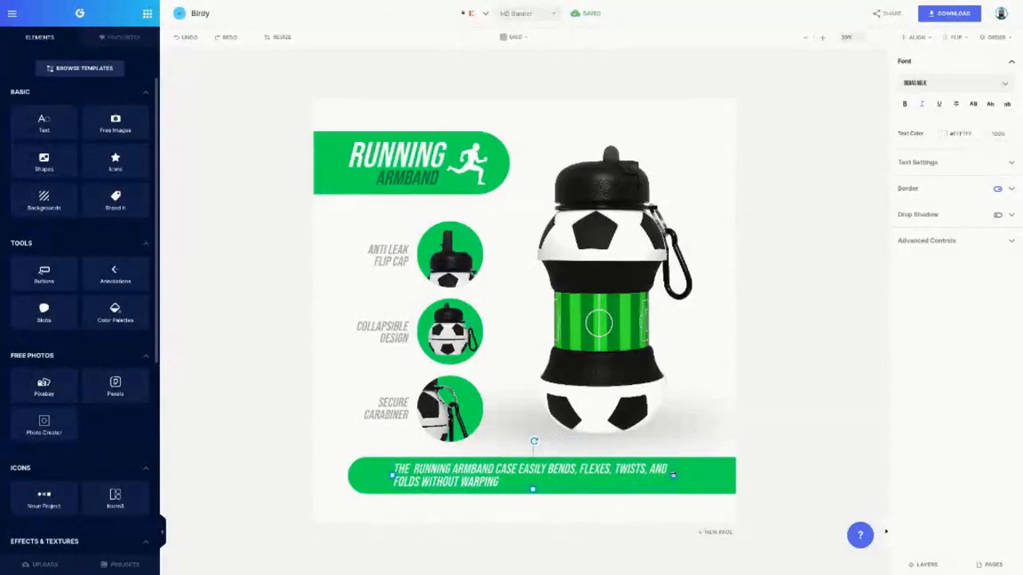
left_click_drag(674, 475, 675, 475)
left_click_drag(673, 474, 664, 475)
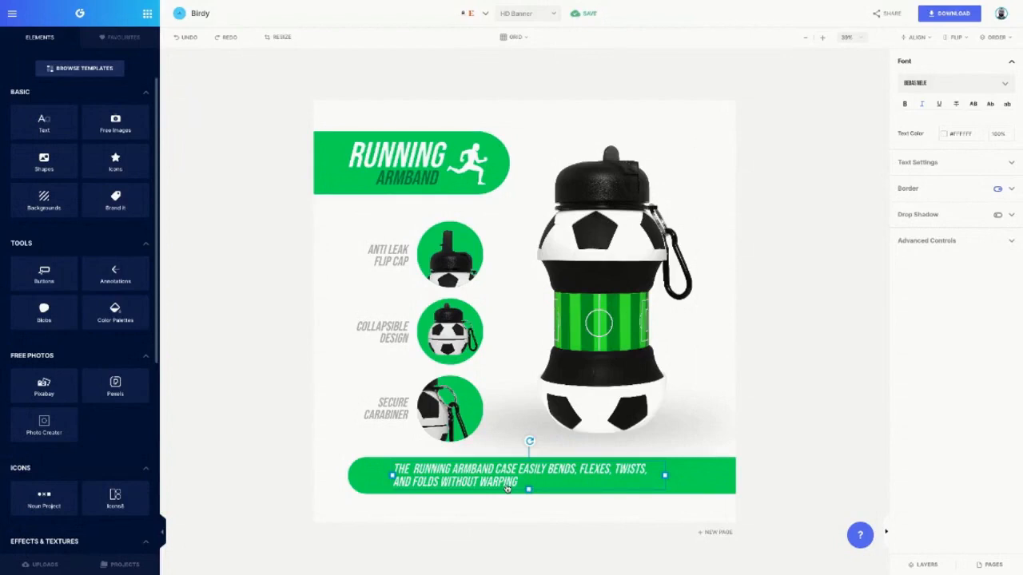
left_click(719, 415)
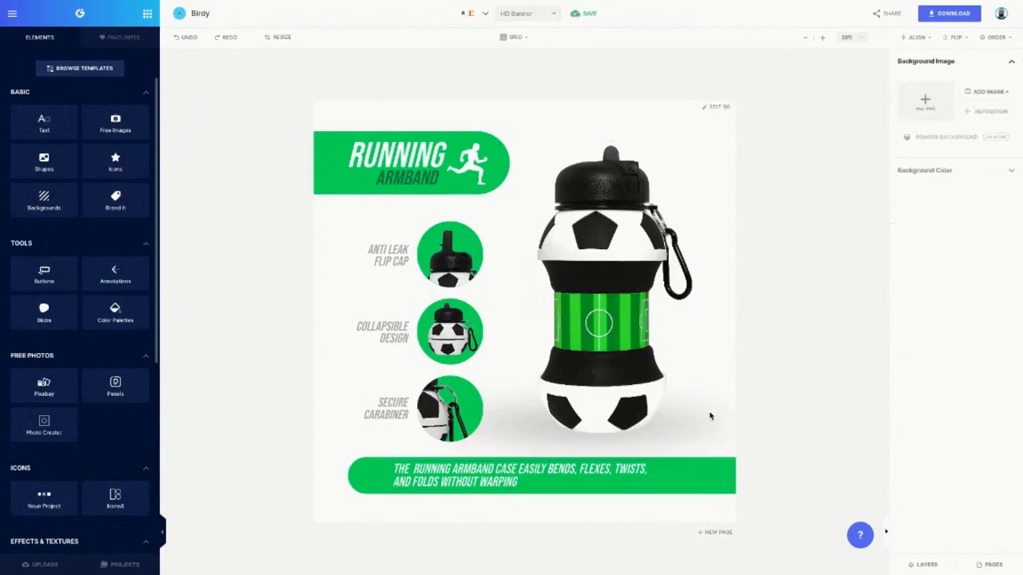
left_click(622, 331)
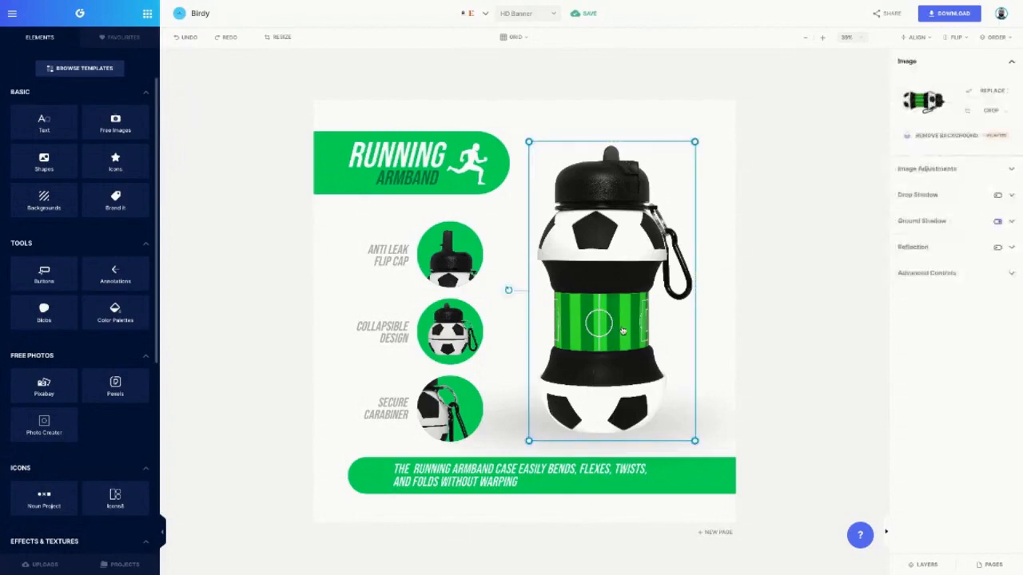
left_click(755, 207)
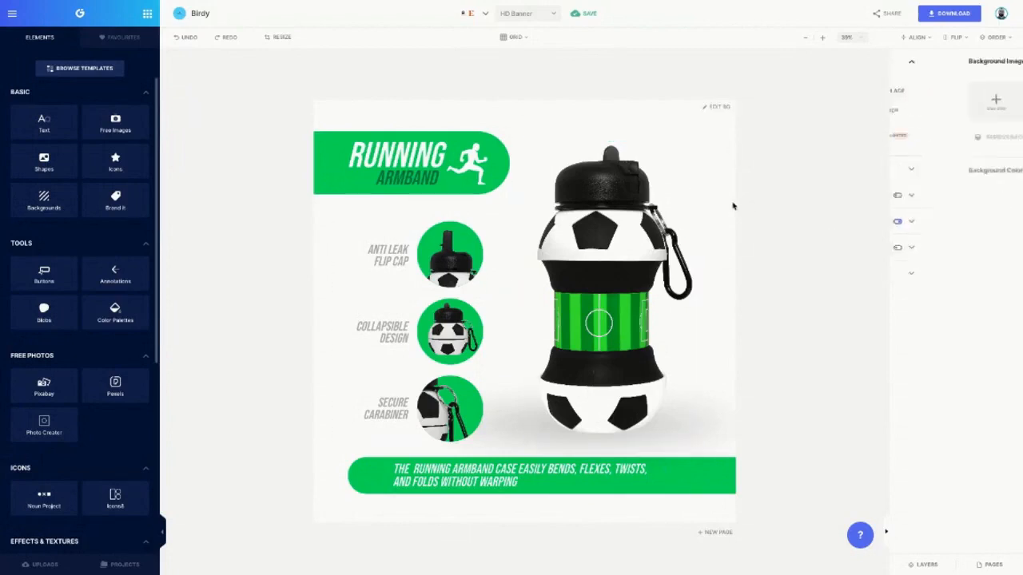
Add a solid-dot annotation line running from the ANTI LEAK FLIP CAP circle to the bottle's cap.
left_click(120, 276)
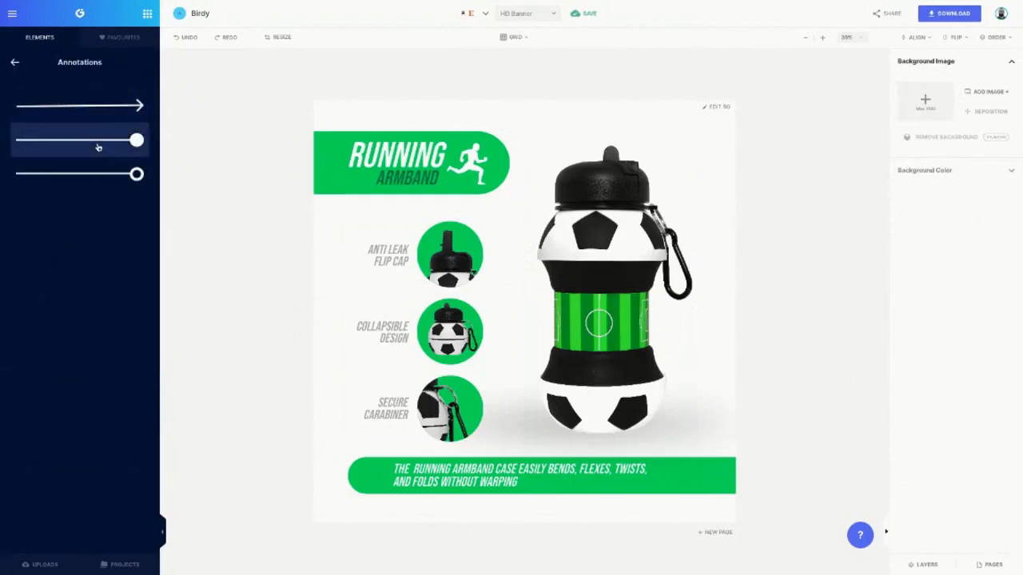
left_click(97, 147)
left_click_drag(510, 185, 439, 264)
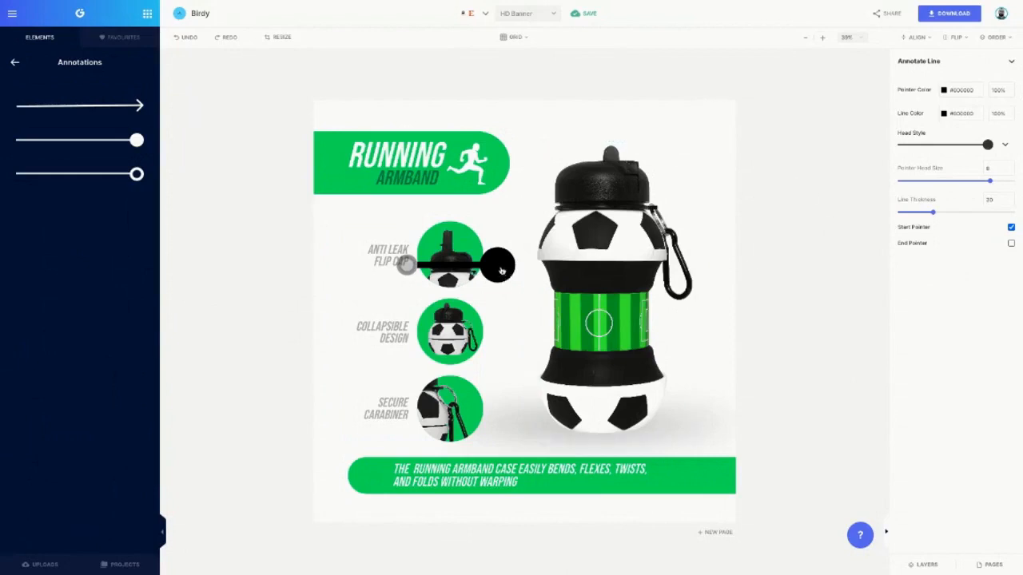
mouse_move(501, 271)
left_mouse_down()
mouse_move(560, 179)
mouse_move(587, 190)
left_mouse_up()
left_click(416, 260)
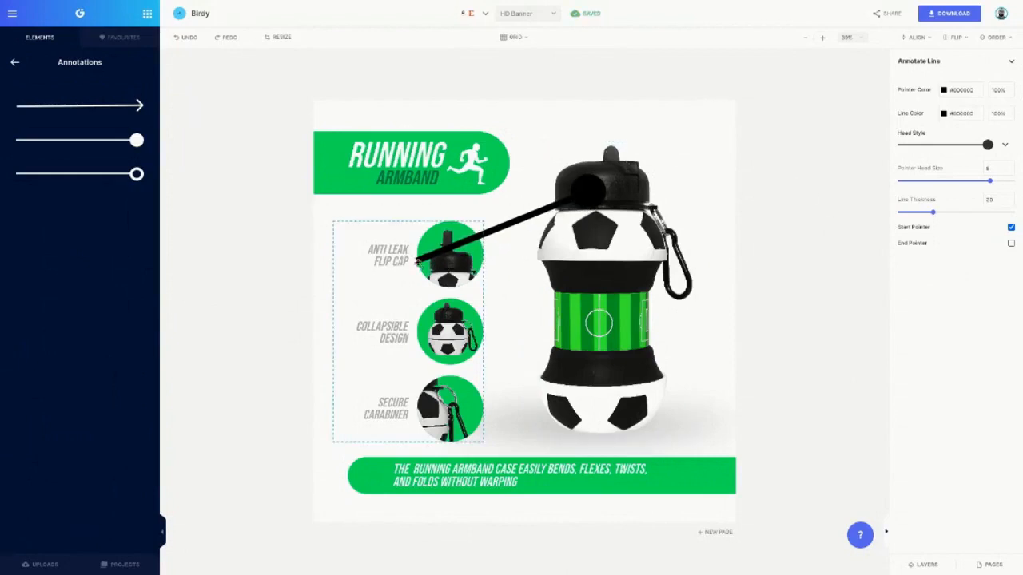
left_click(417, 260)
mouse_move(407, 265)
left_mouse_down()
mouse_move(489, 202)
mouse_move(472, 247)
left_mouse_up()
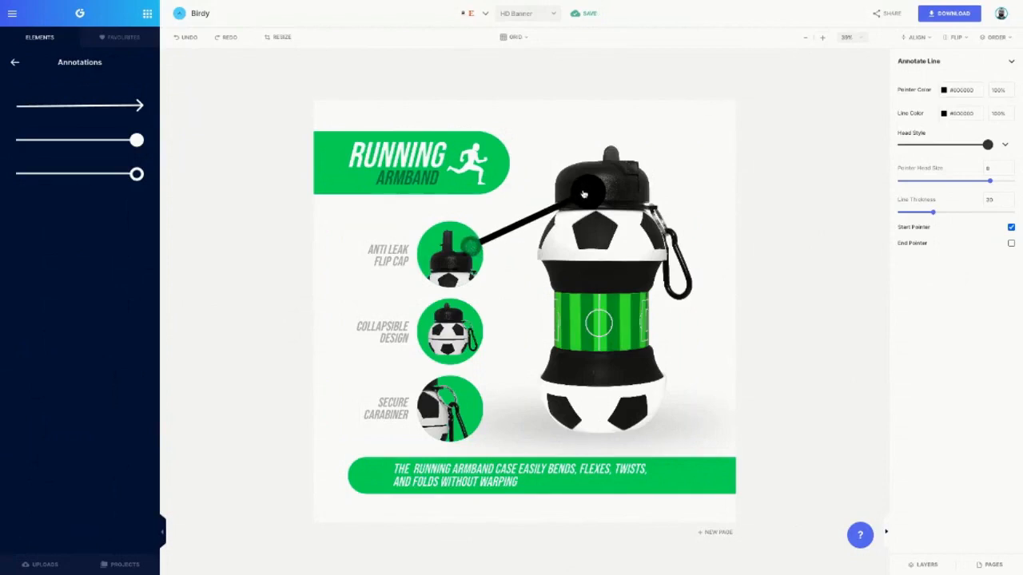
mouse_move(583, 194)
left_mouse_down()
mouse_move(488, 232)
mouse_move(527, 199)
mouse_move(545, 137)
mouse_move(607, 160)
mouse_move(612, 222)
mouse_move(610, 162)
left_mouse_up()
Recolour the annotation's pointer and line with the palette's bright green.
left_click(944, 90)
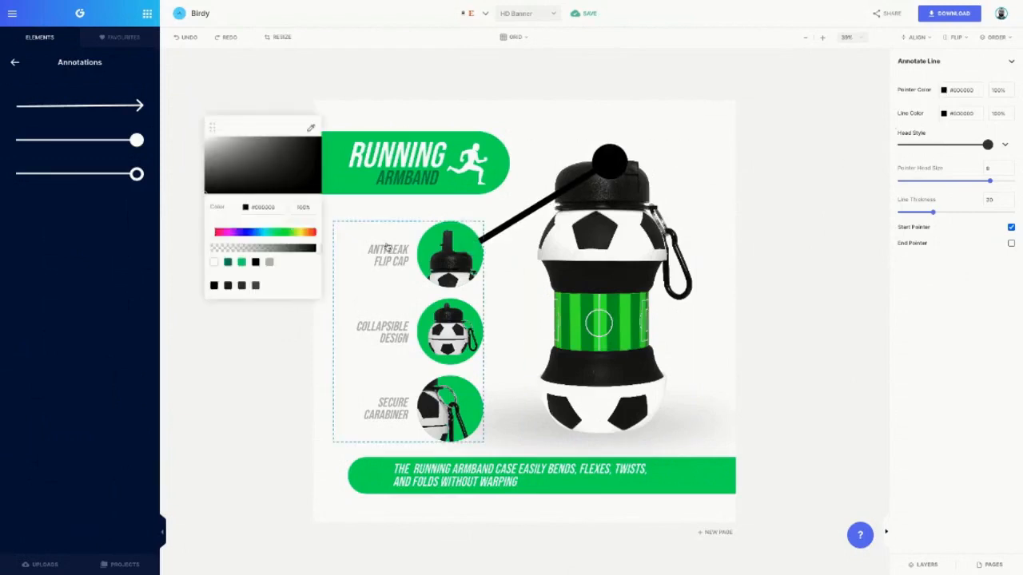
left_click(240, 264)
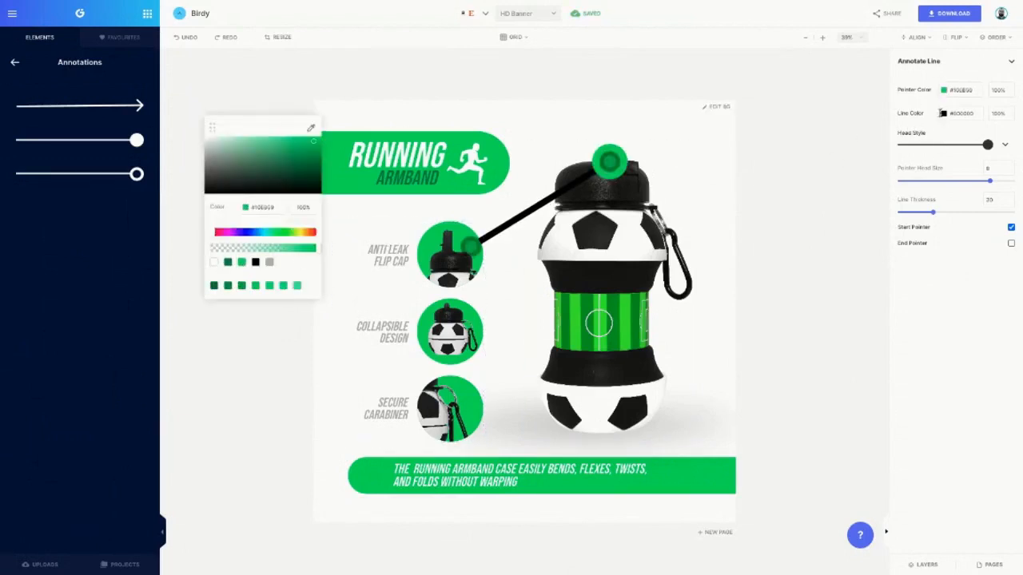
left_click(943, 113)
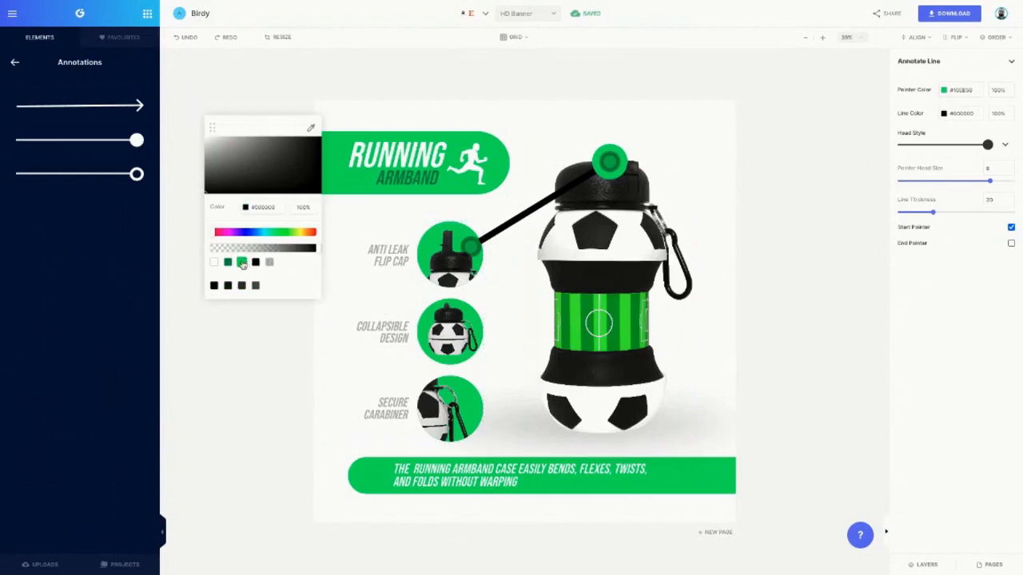
left_click(241, 262)
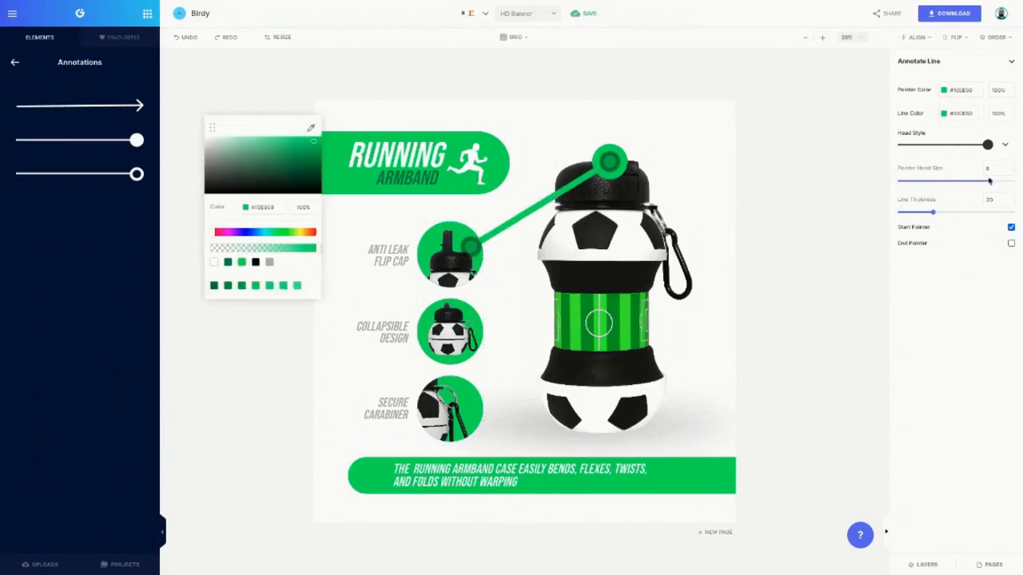
Set the annotation's pointer head size to 3 and line thickness to 6, and adjust its dot on the cap.
mouse_move(980, 184)
left_mouse_down()
mouse_move(944, 185)
mouse_move(898, 216)
mouse_move(905, 221)
left_mouse_up()
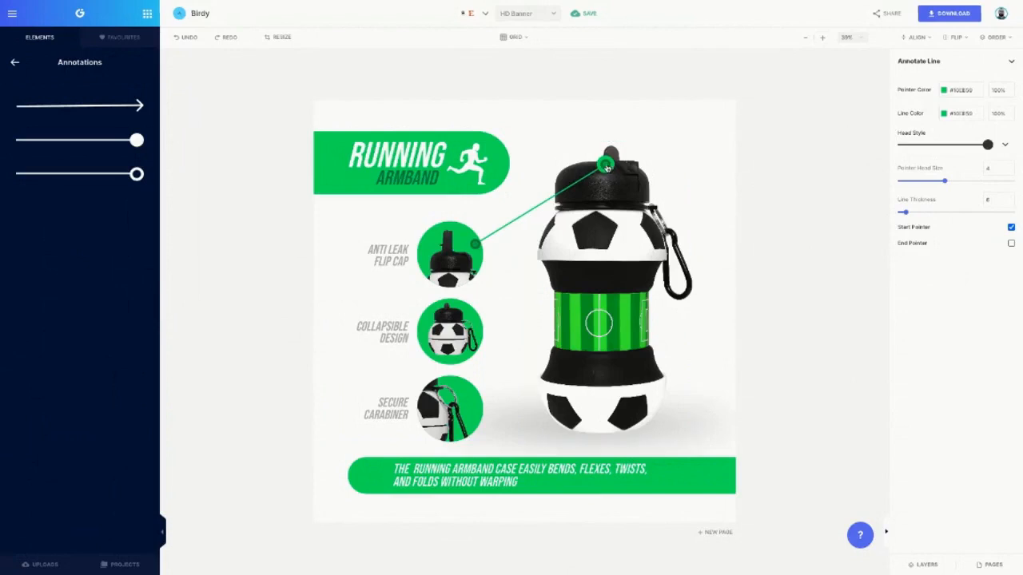
left_click_drag(605, 165, 599, 165)
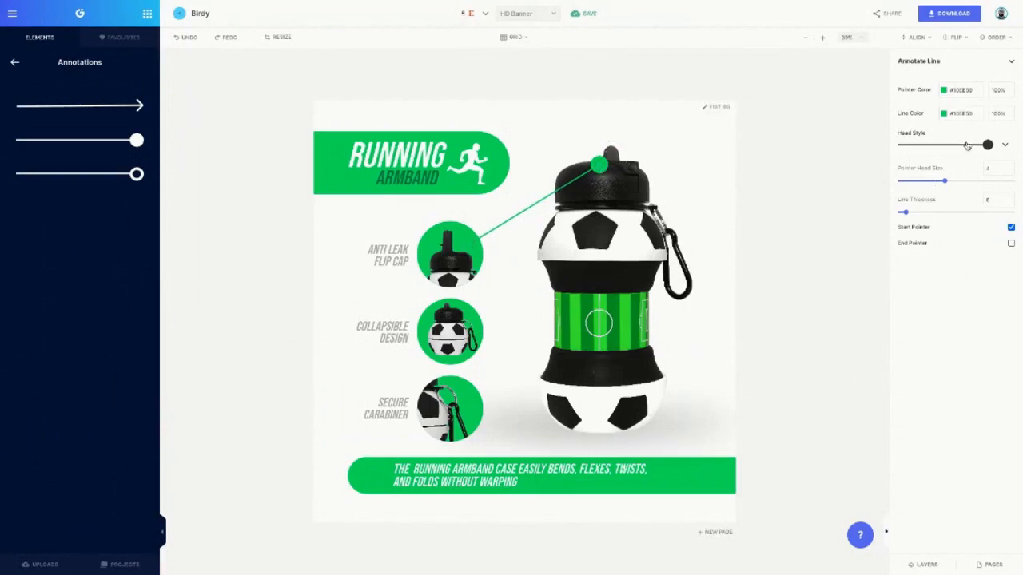
left_click_drag(943, 184, 933, 184)
left_click(705, 175)
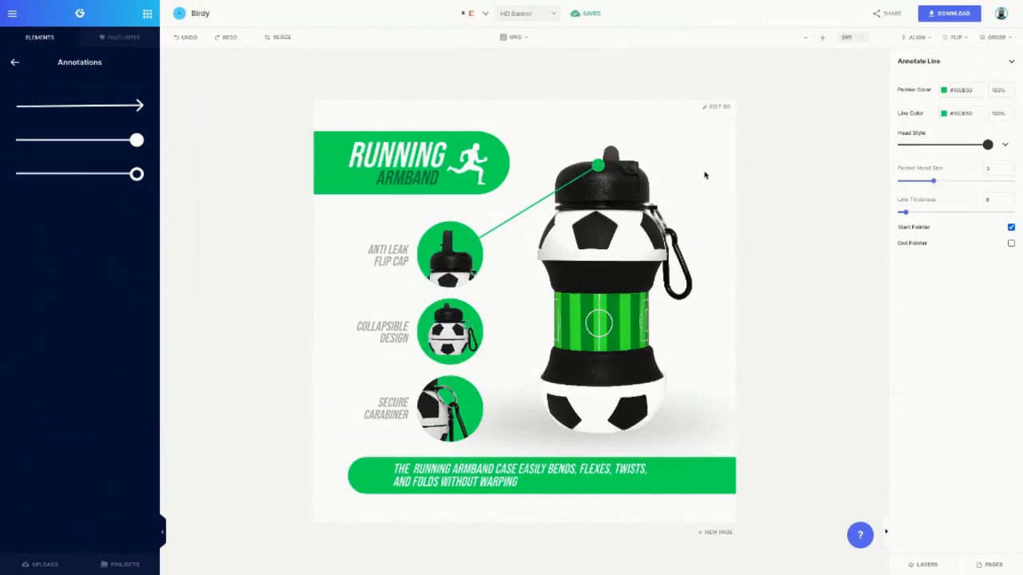
Reduce the pointer colour's opacity to 54% and nudge the dot slightly down and left on the cap.
left_click(599, 166)
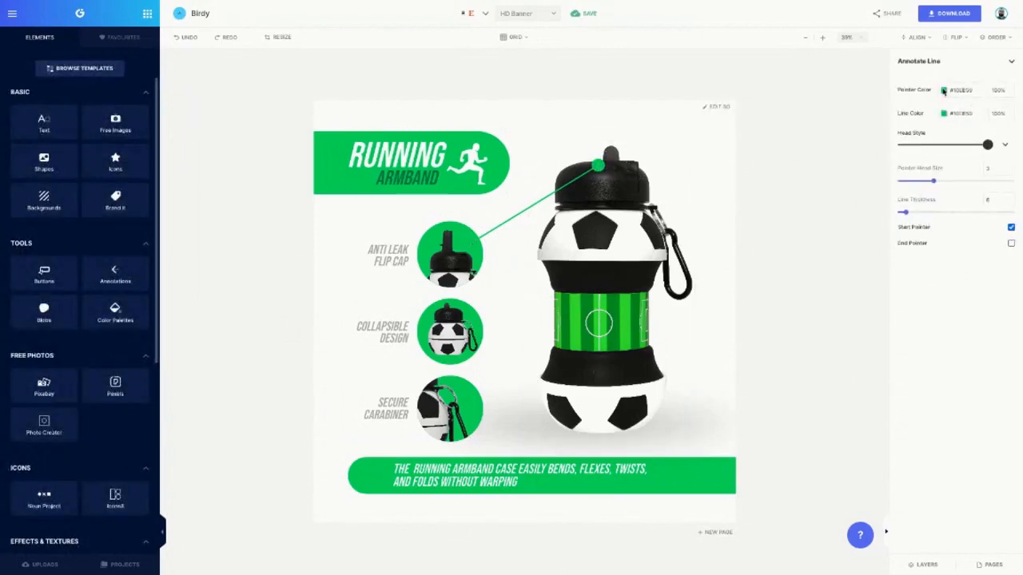
left_click(944, 90)
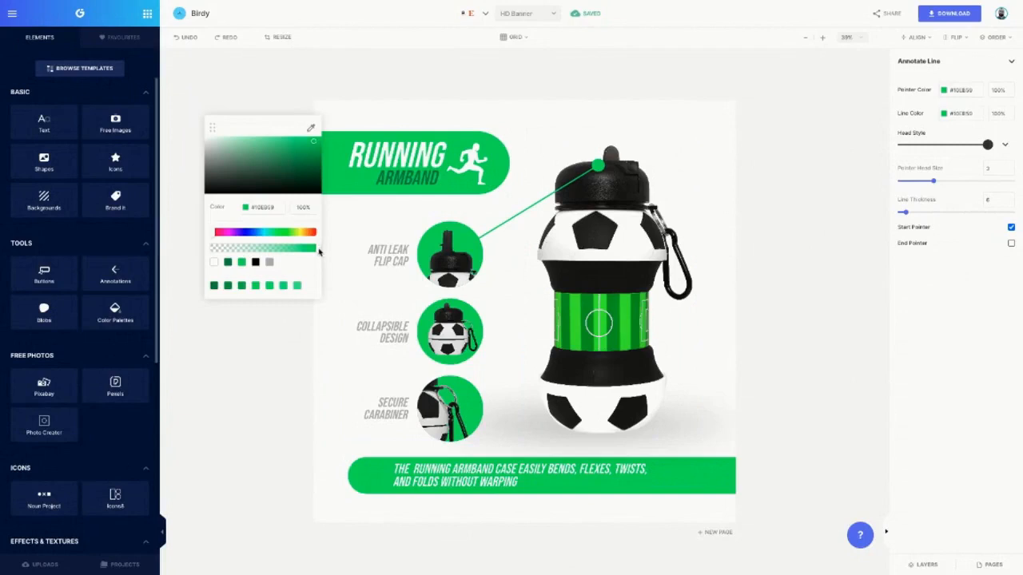
left_click_drag(315, 253, 273, 256)
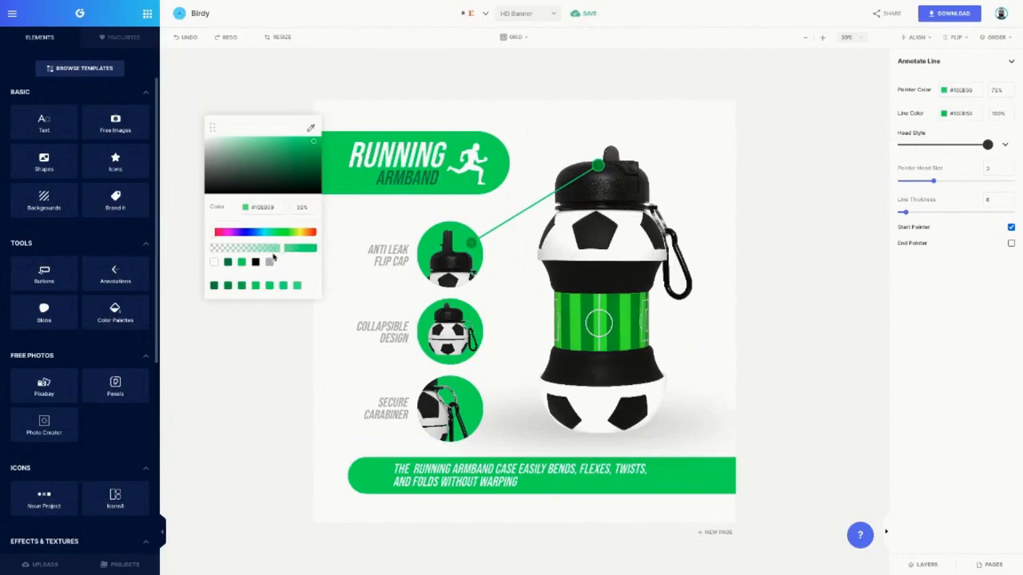
left_click(561, 149)
left_click(532, 129)
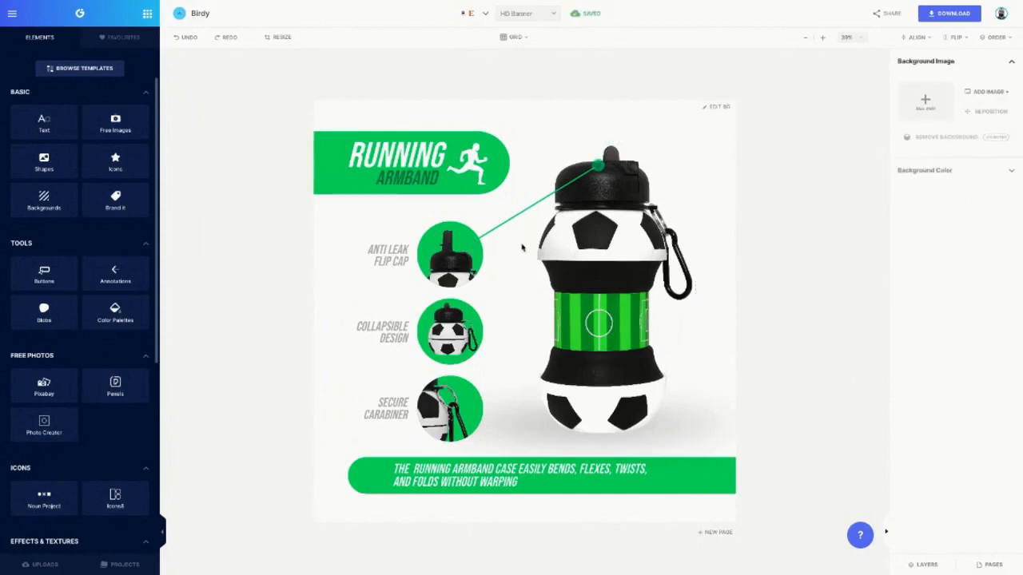
left_click(500, 227)
left_click(512, 257)
left_click(595, 168)
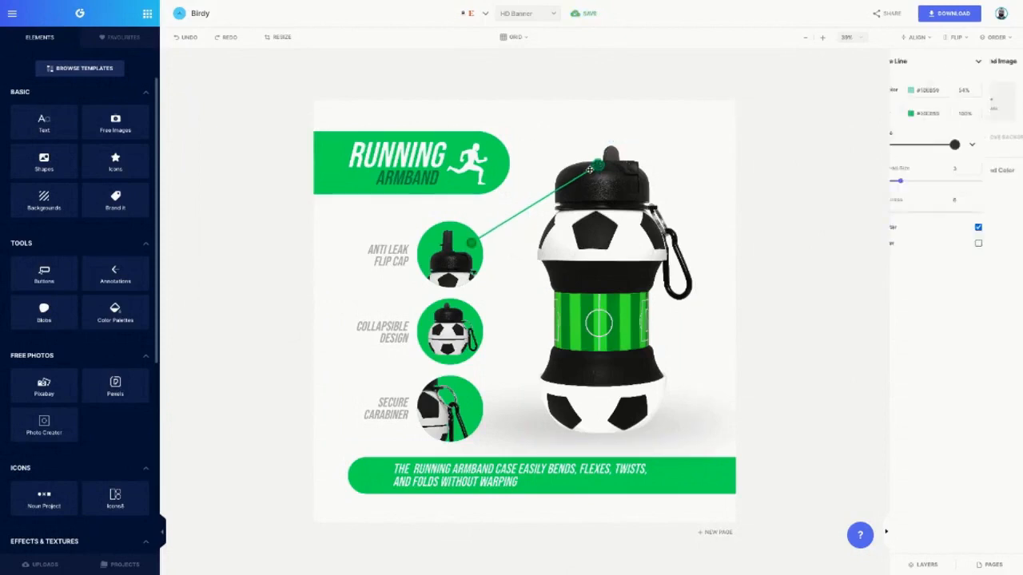
left_click(519, 267)
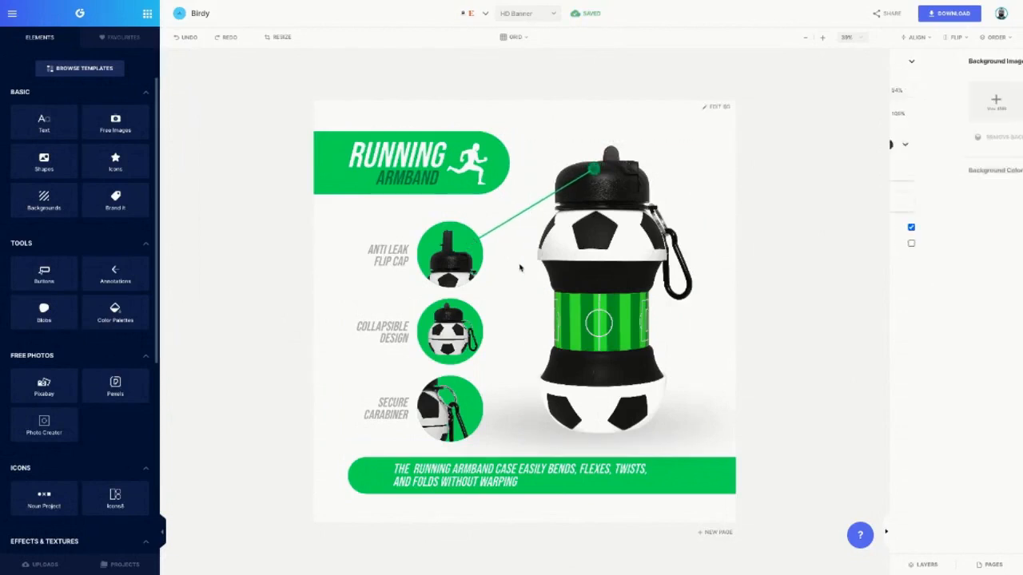
Duplicate the cap annotation and place the copy from the COLLAPSIBLE DESIGN circle to the black band above the green pitch section.
left_click(513, 222)
right_click(513, 222)
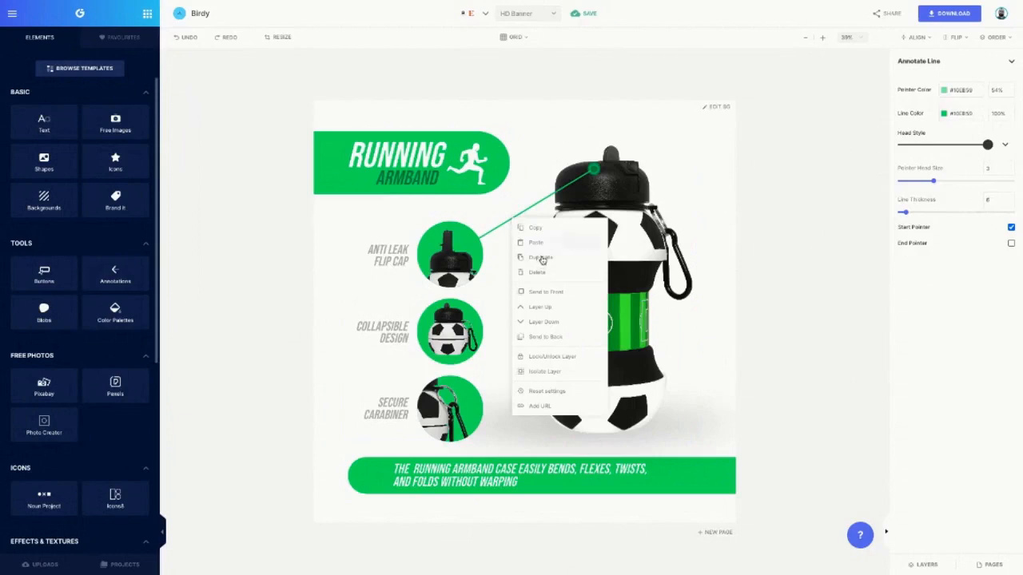
left_click(541, 258)
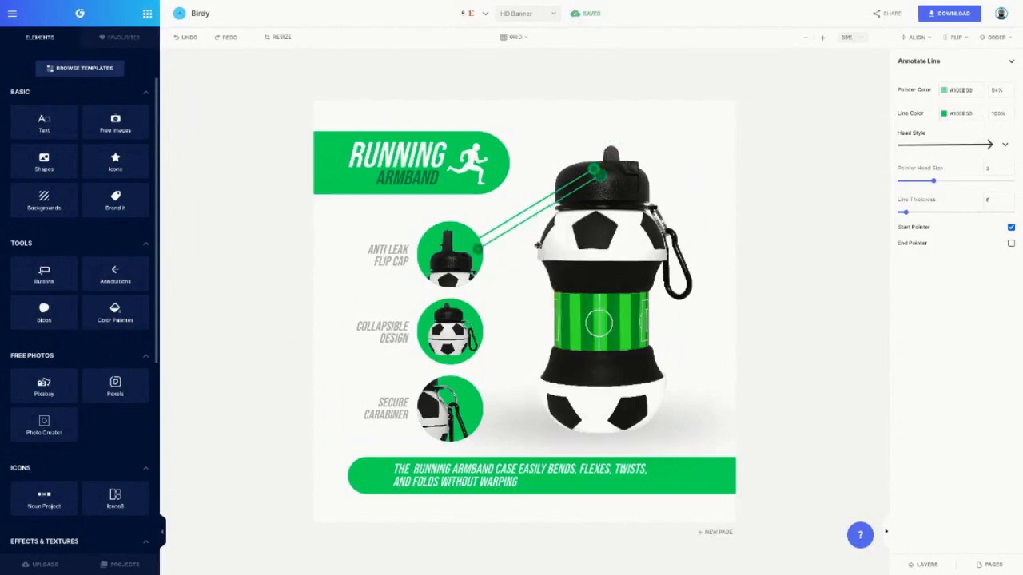
left_click_drag(532, 214, 530, 294)
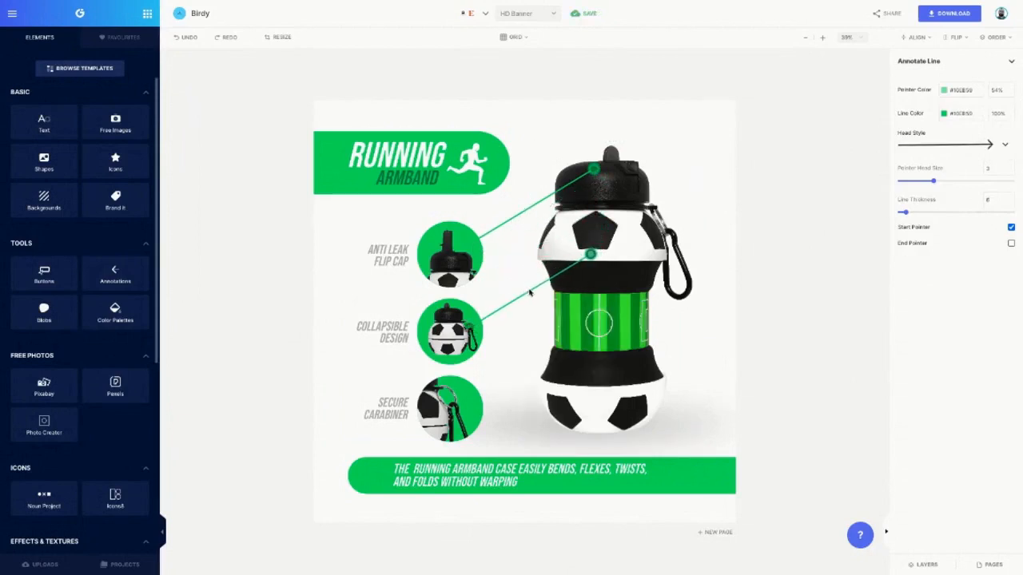
left_click_drag(592, 255, 584, 282)
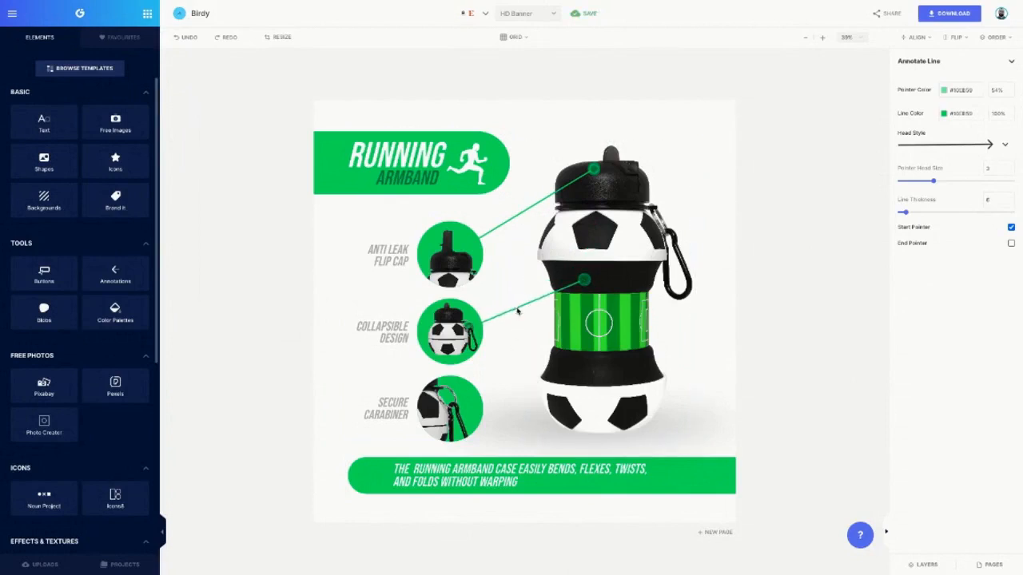
Duplicate the middle annotation line and move the copy down to start at the SECURE CARABINER circle.
right_click(523, 312)
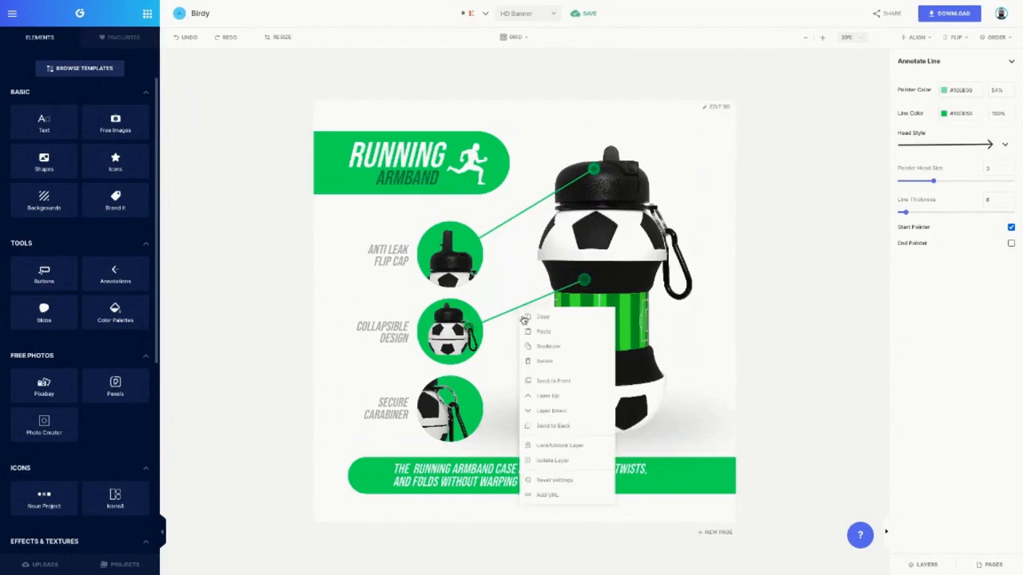
left_click(535, 346)
left_click_drag(530, 318, 519, 383)
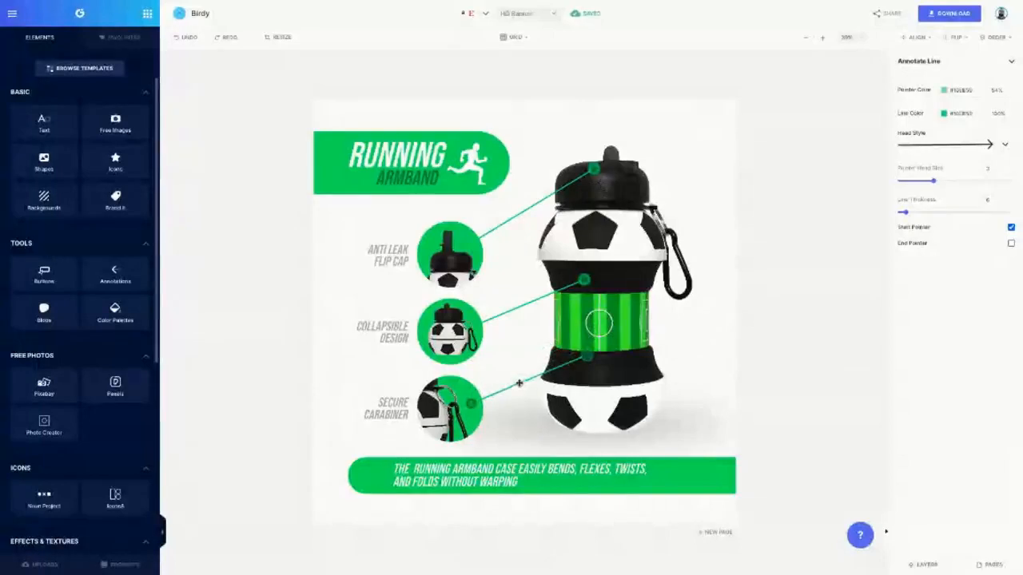
Move the lower annotation's dot onto the carabiner clip and the middle annotation's dot onto the strap point just above it.
mouse_move(577, 358)
left_mouse_down()
mouse_move(649, 280)
mouse_move(651, 228)
left_mouse_up()
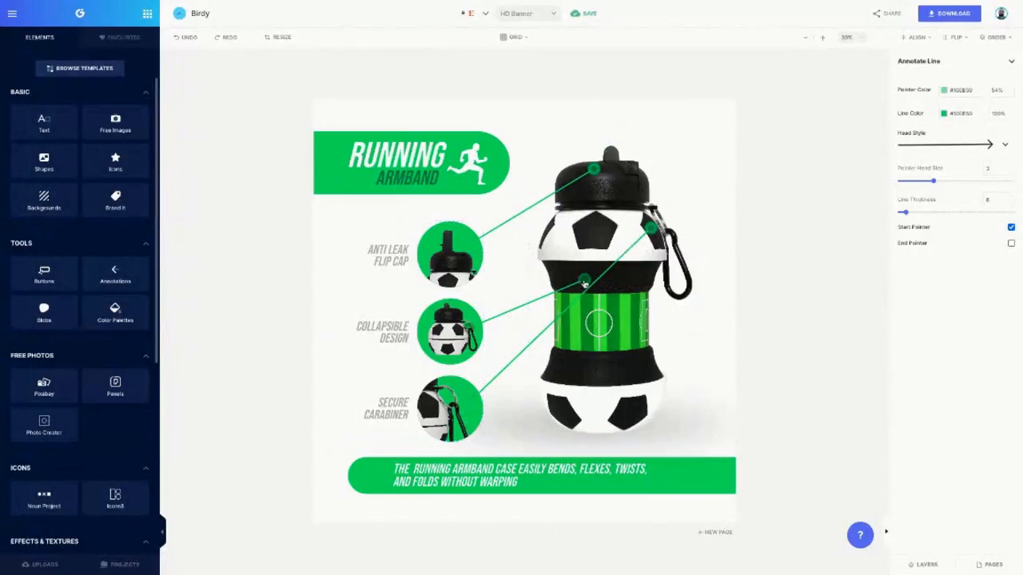
mouse_move(584, 279)
left_mouse_down()
mouse_move(557, 272)
mouse_move(653, 229)
mouse_move(647, 209)
left_mouse_up()
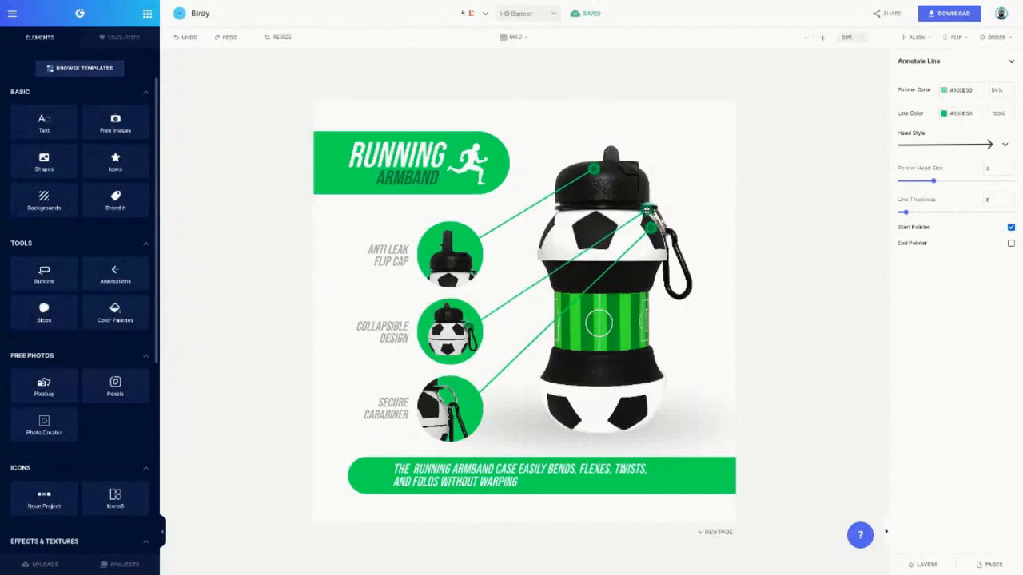
Ungroup the three captions and their circle images.
left_click(503, 311)
left_click(473, 316)
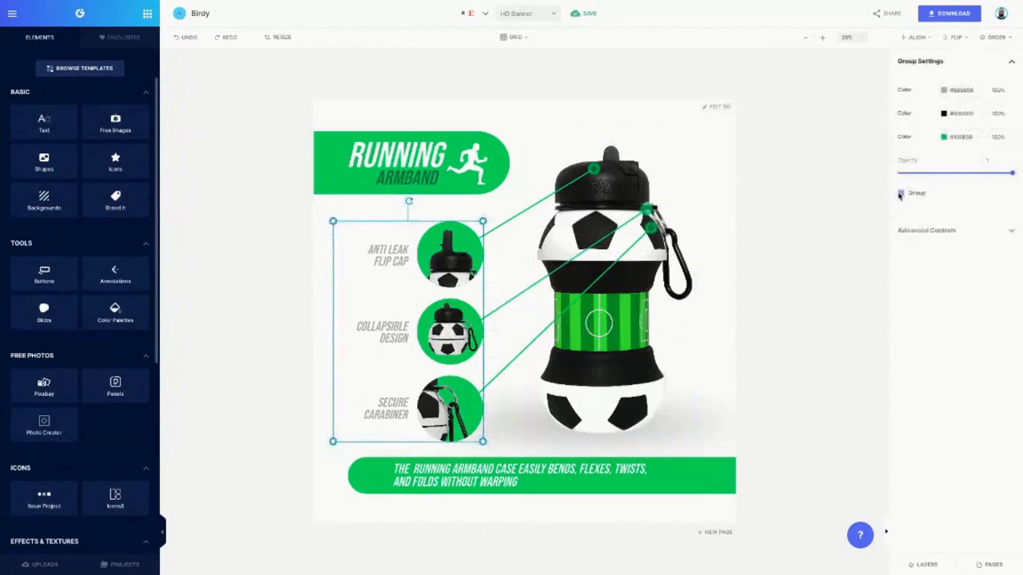
left_click(900, 194)
left_click(710, 199)
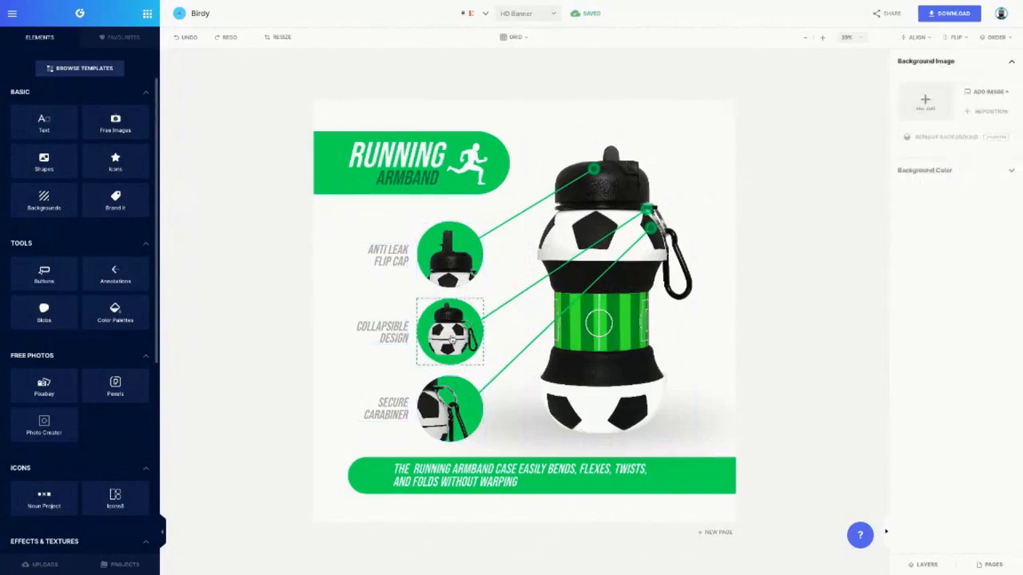
Swap the lower two circle images, distribute all three circles vertically and move them slightly up.
left_click(454, 341)
left_click_drag(451, 400, 449, 331)
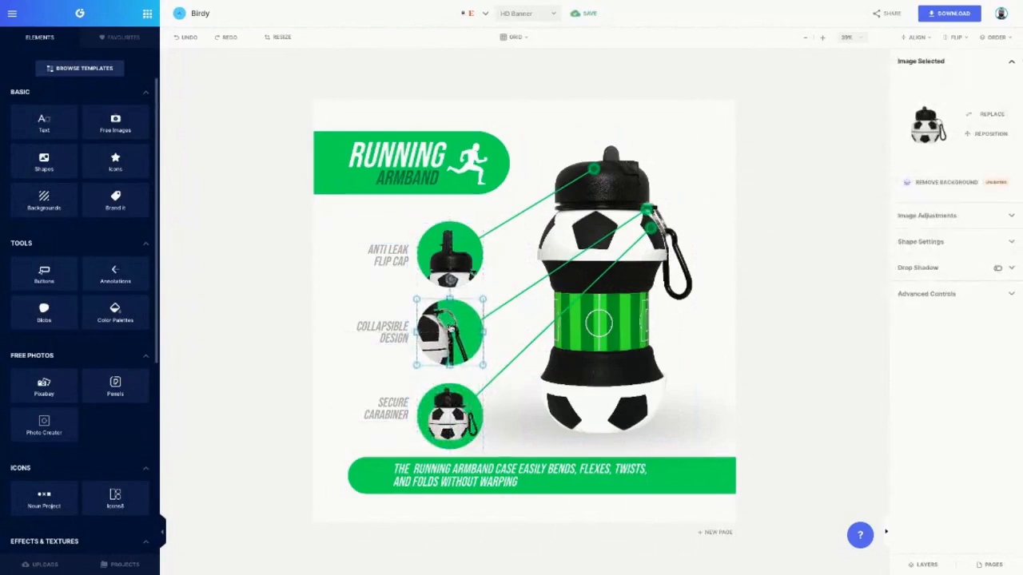
left_click(450, 416, "shift")
left_click(450, 238, "shift")
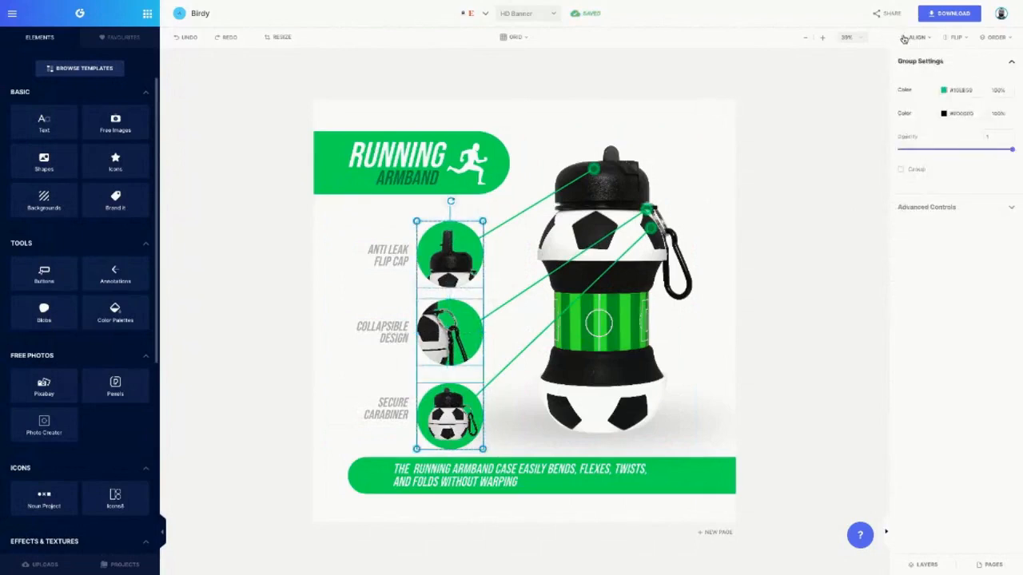
left_click(911, 38)
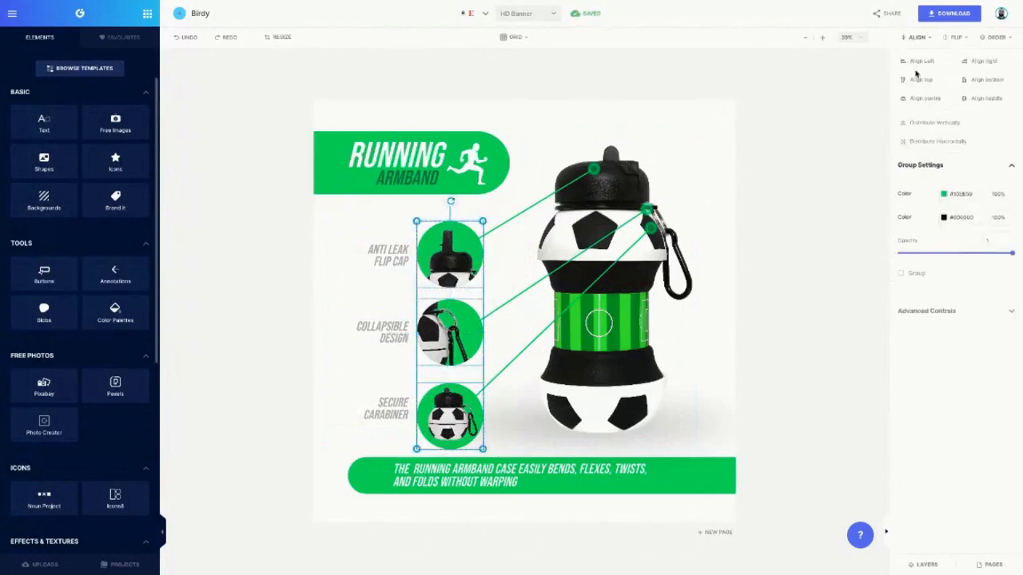
left_click(944, 126)
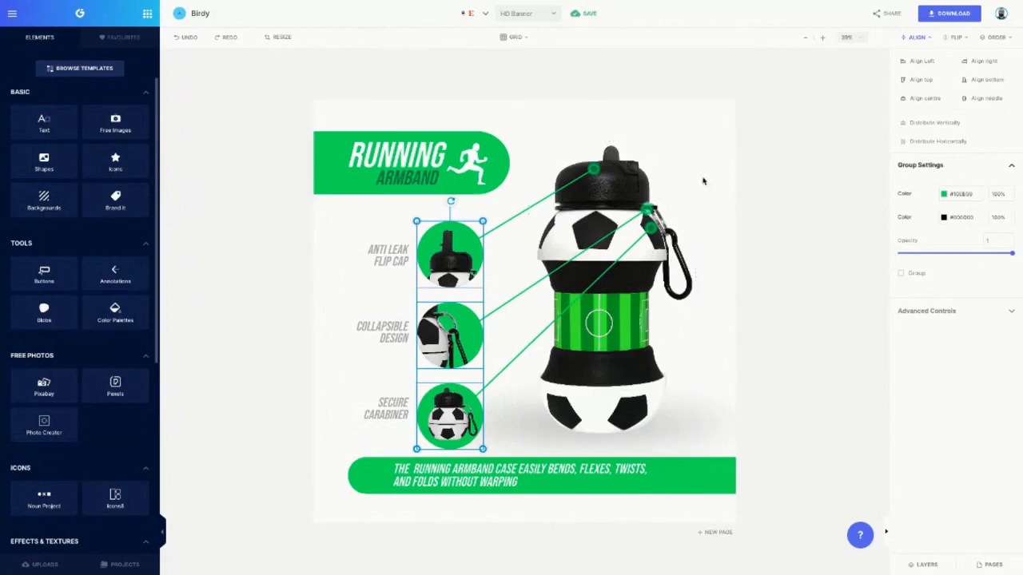
left_click_drag(465, 359, 462, 346)
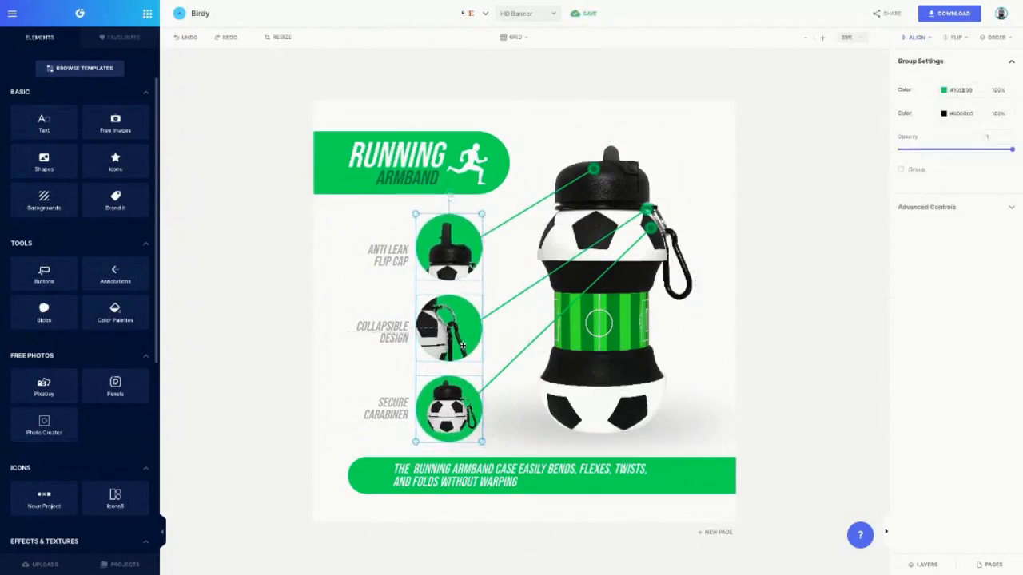
Try to align the SECURE CARABINER caption and its circle with Align centre.
left_click(397, 406)
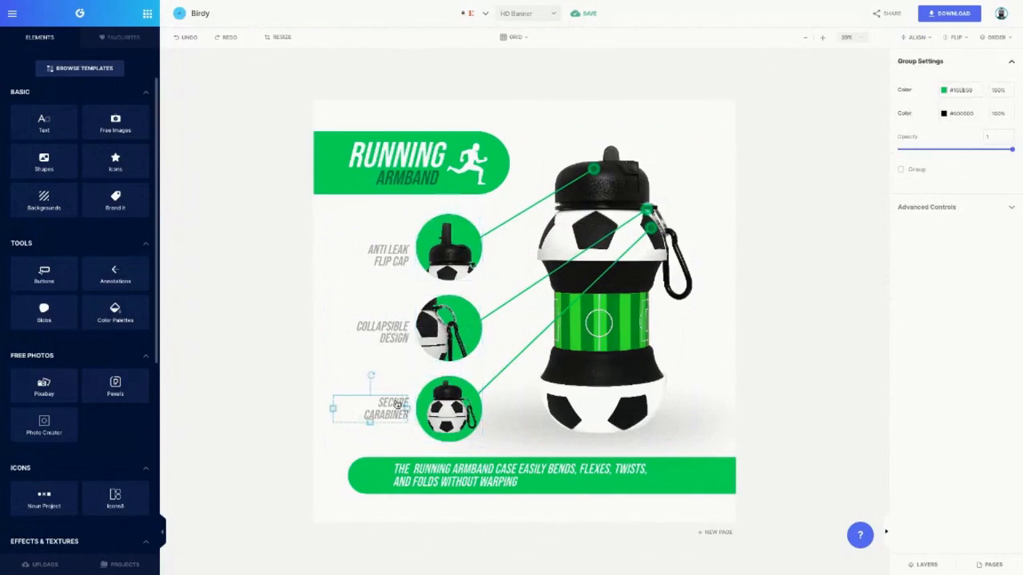
left_click(445, 410, "shift")
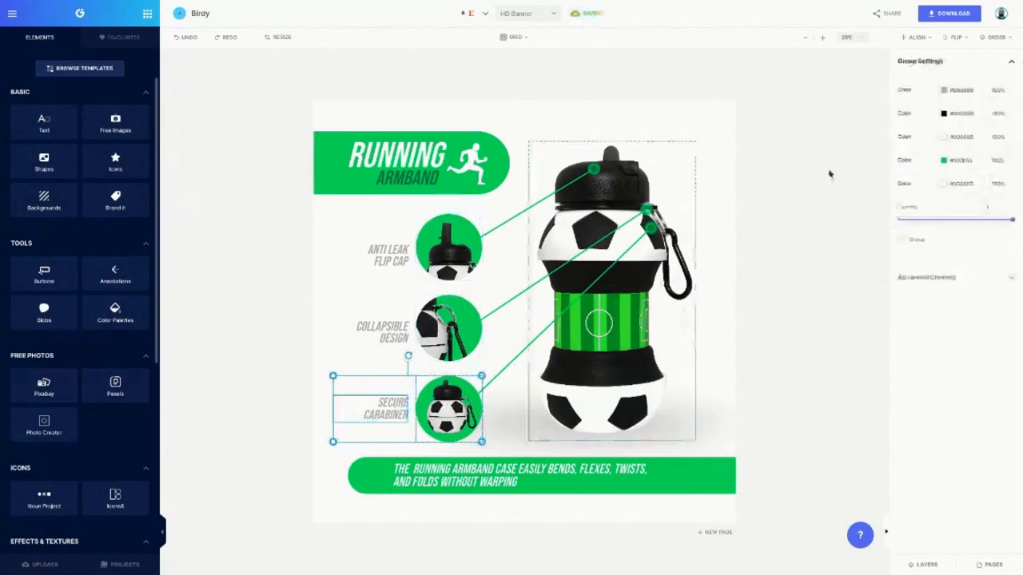
left_click(915, 37)
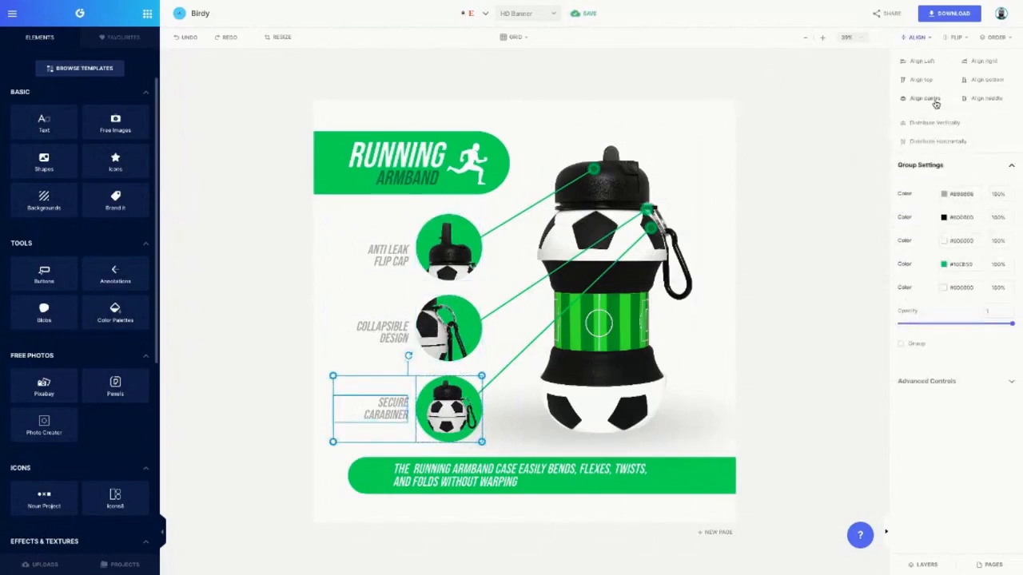
left_click(934, 102)
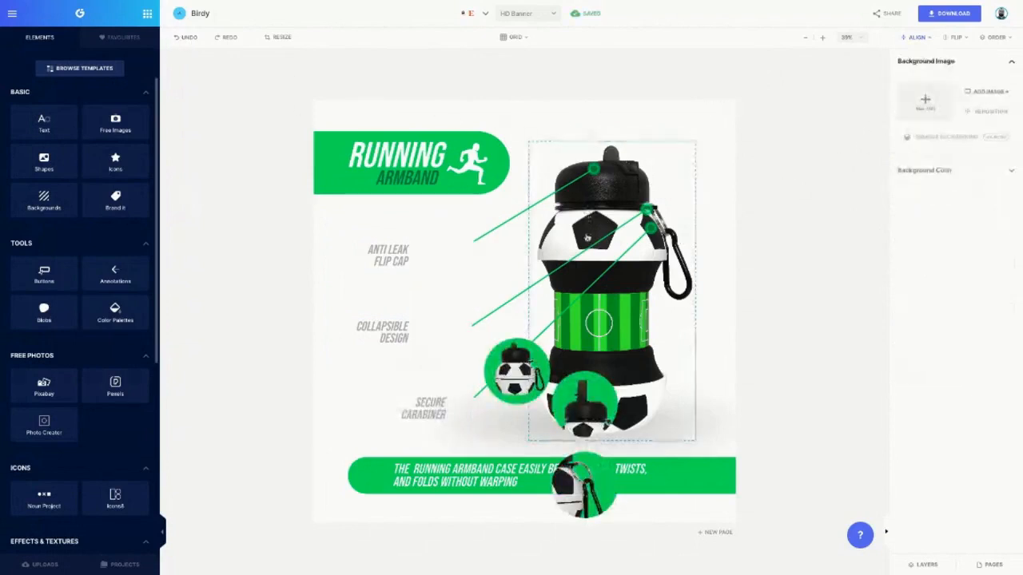
Move the folded-bottle circle beside the COLLAPSIBLE DESIGN caption and the flip-cap circle beside ANTI LEAK FLIP CAP.
left_click(524, 383)
left_click_drag(523, 384, 461, 336)
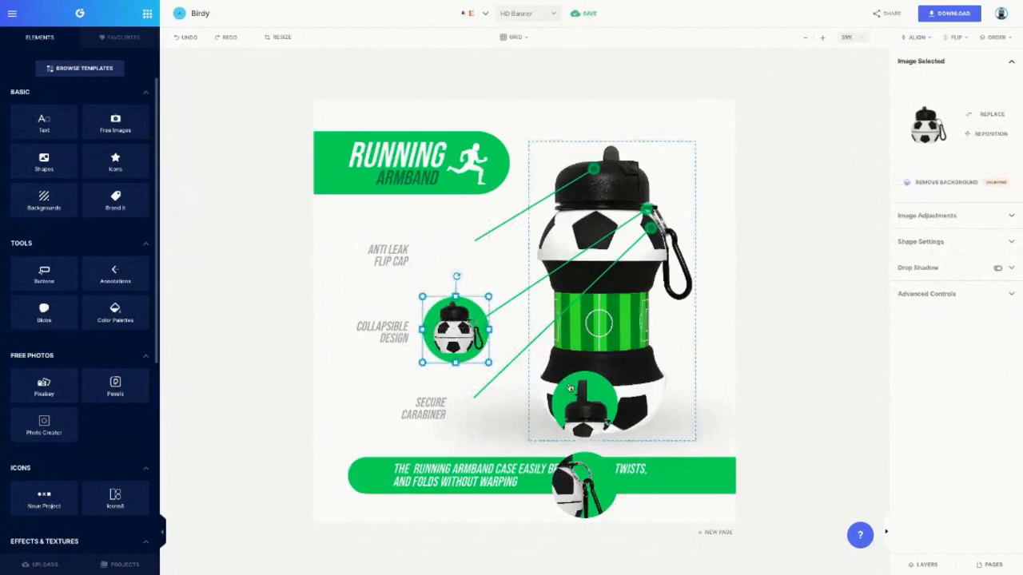
left_click_drag(573, 392, 440, 242)
Align the ANTI LEAK FLIP CAP caption and its circle by their middles.
left_click(383, 254, "shift")
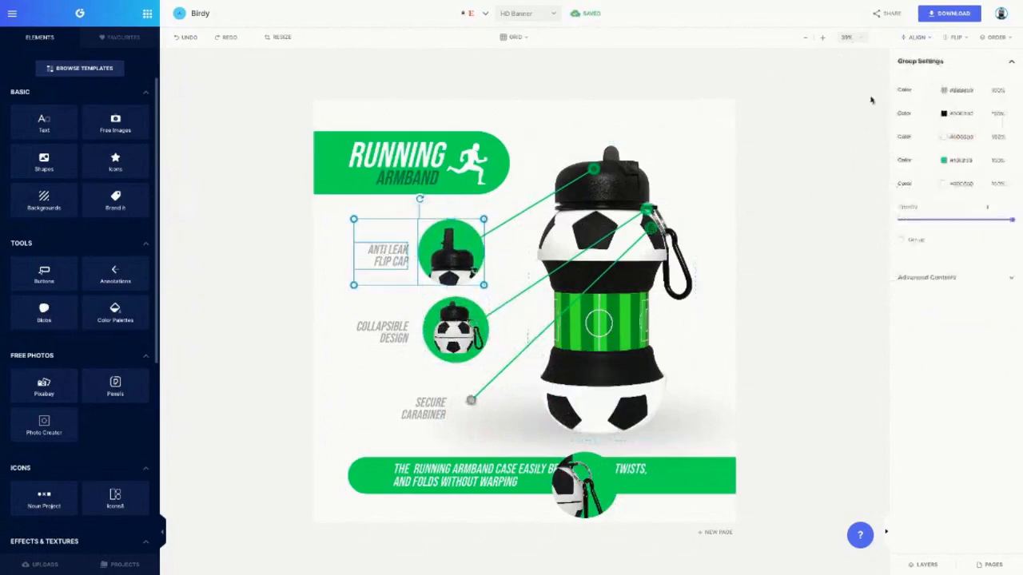
left_click(916, 37)
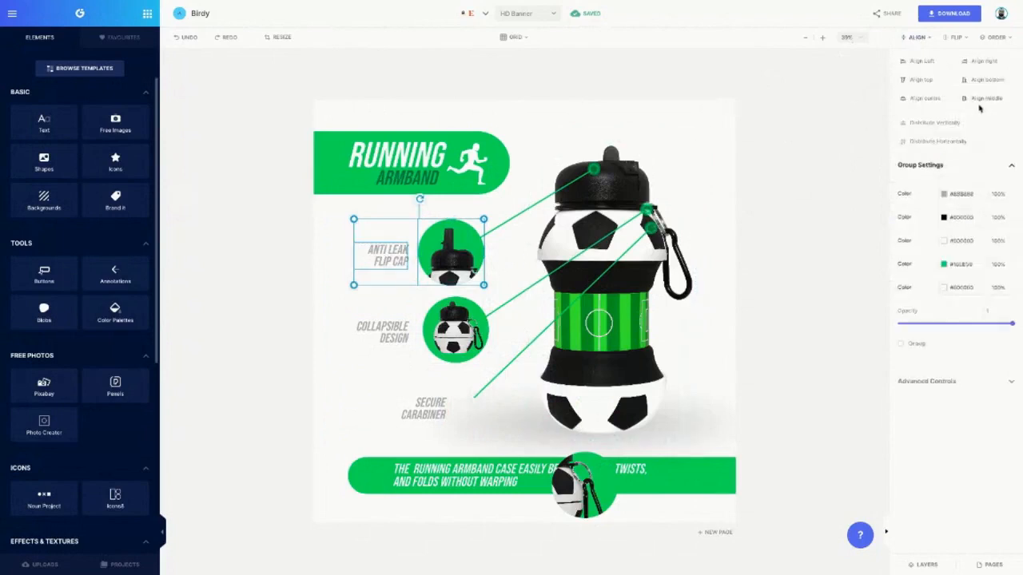
left_click(984, 100)
Align the COLLAPSIBLE DESIGN caption and its circle by their middles.
left_click(458, 348)
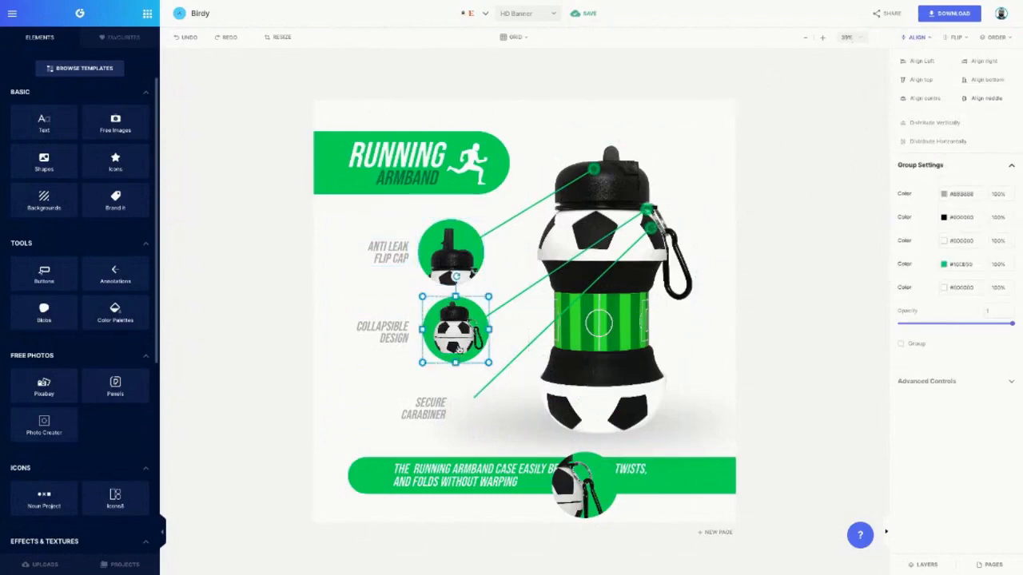
left_click(380, 350)
left_click(382, 332)
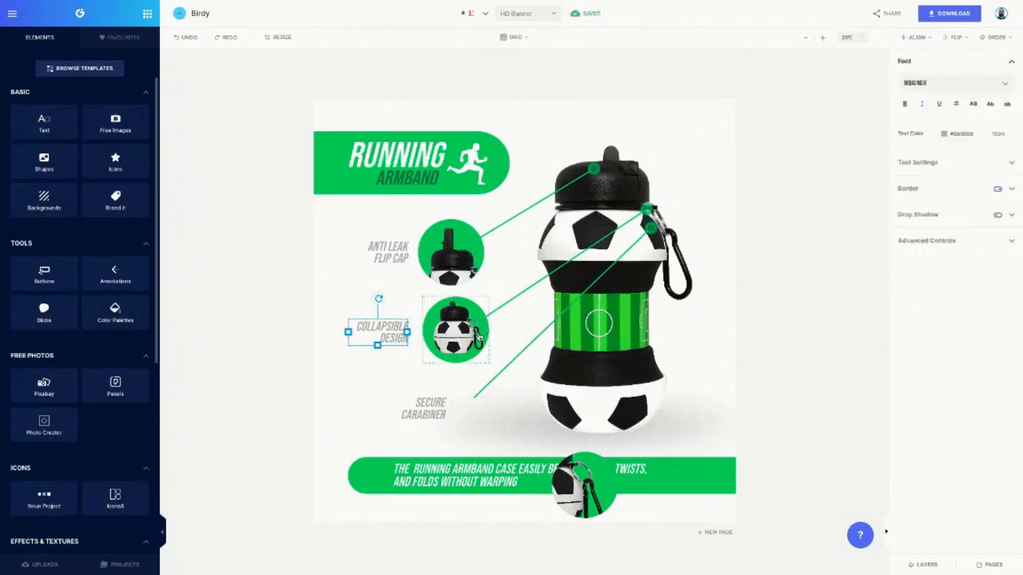
left_click(478, 337, "shift")
left_click(919, 37)
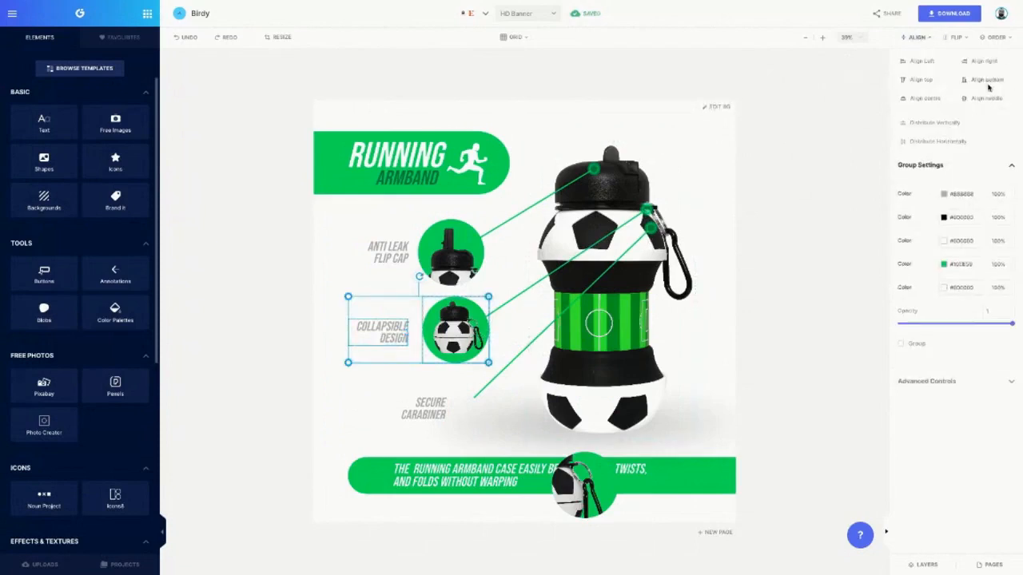
left_click(986, 98)
Place the carabiner circle and the SECURE CARABINER caption side by side below the other pairs and align them by their middles.
left_click_drag(568, 469, 376, 412)
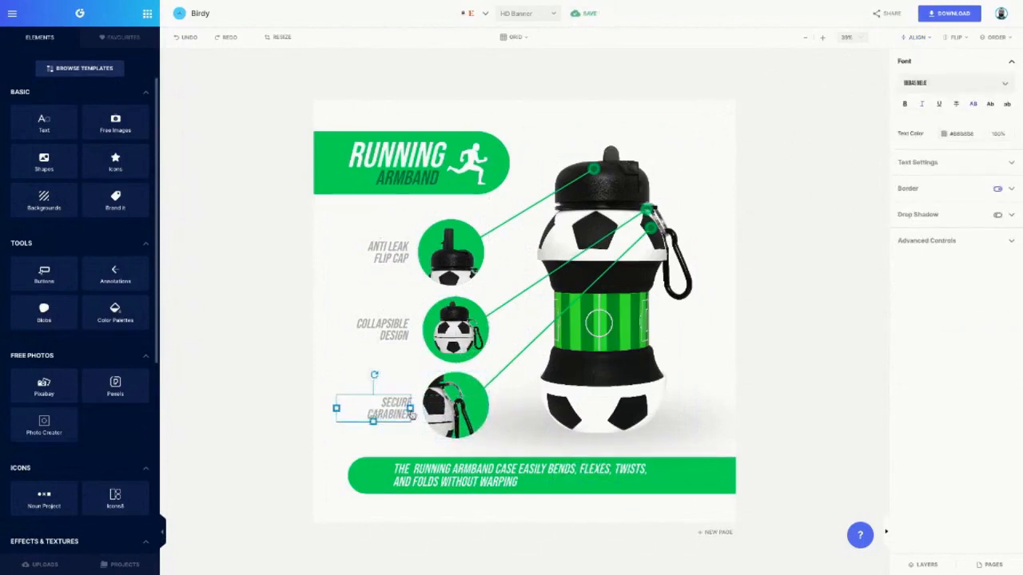
left_click(445, 415, "shift")
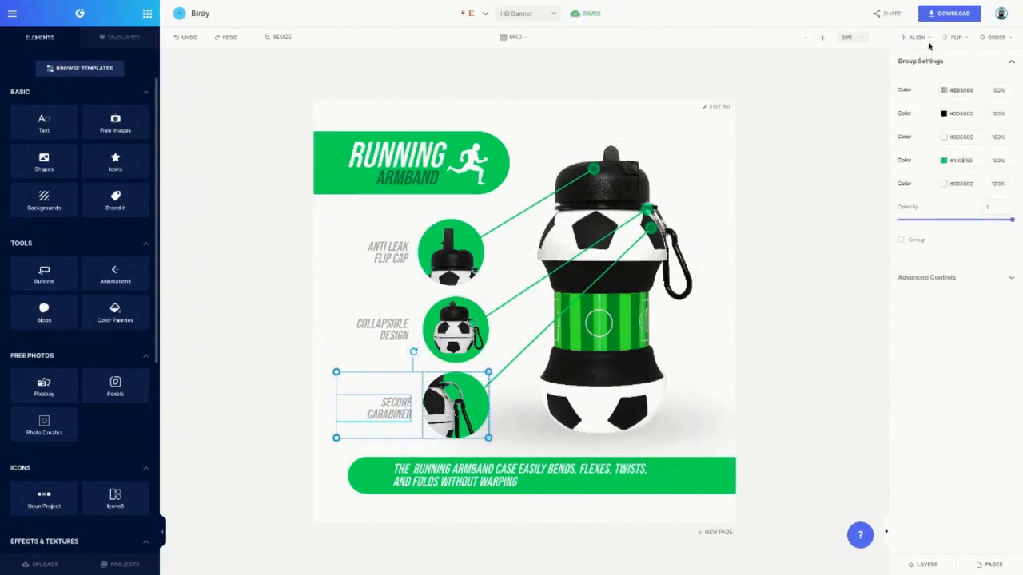
left_click(986, 97)
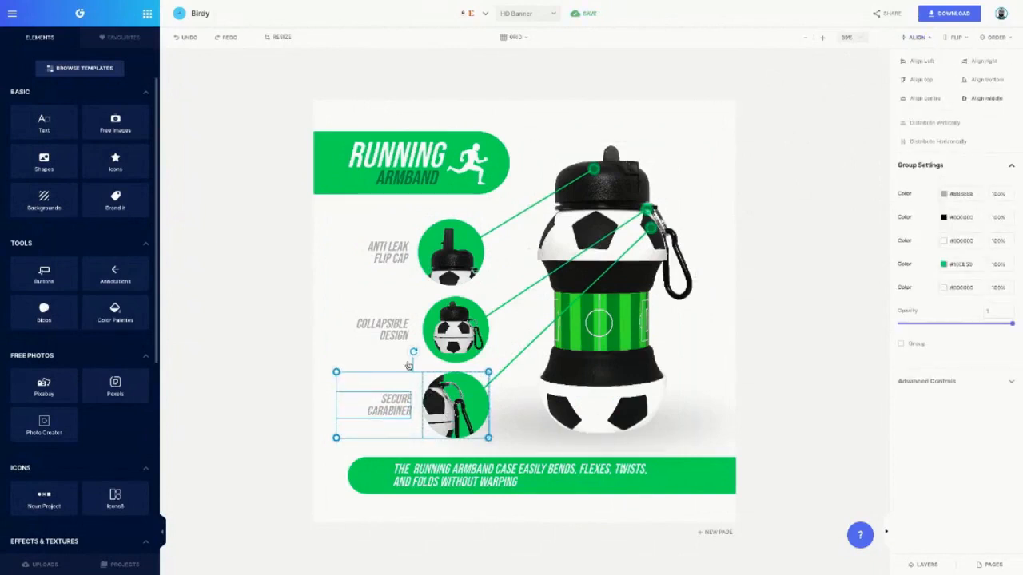
Align the right edges of the ANTI LEAK FLIP CAP, COLLAPSIBLE DESIGN and SECURE CARABINER captions.
left_click(361, 368)
left_click(378, 398)
left_click(383, 290)
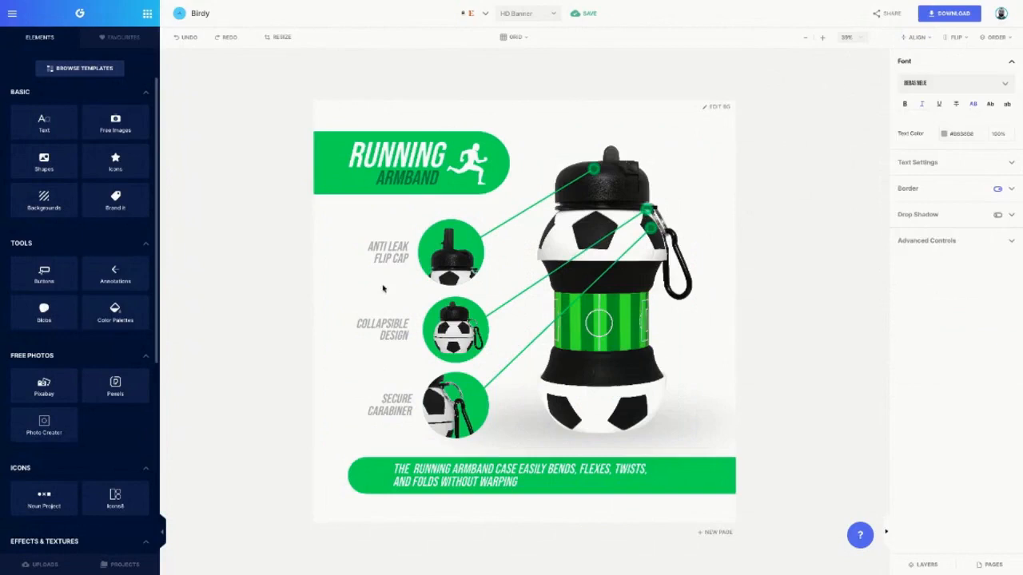
left_click(386, 343)
left_click(376, 403, "shift")
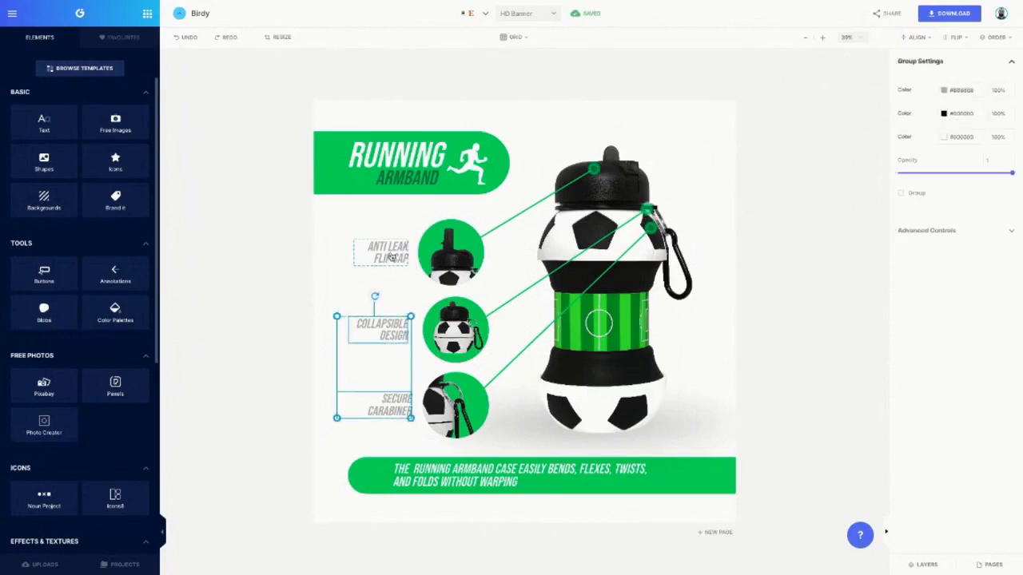
left_click(391, 254, "shift")
left_click(914, 37)
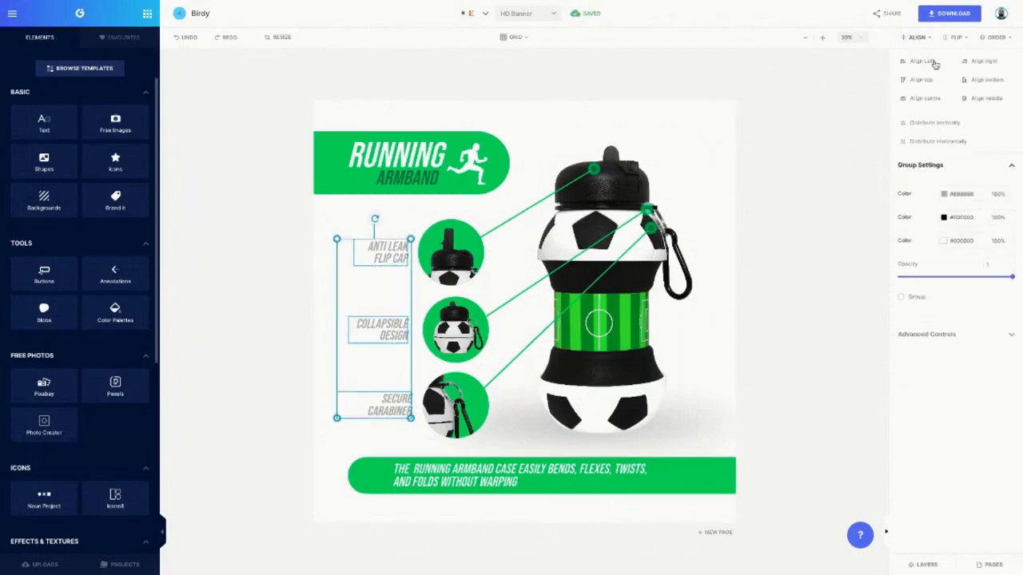
left_click(975, 64)
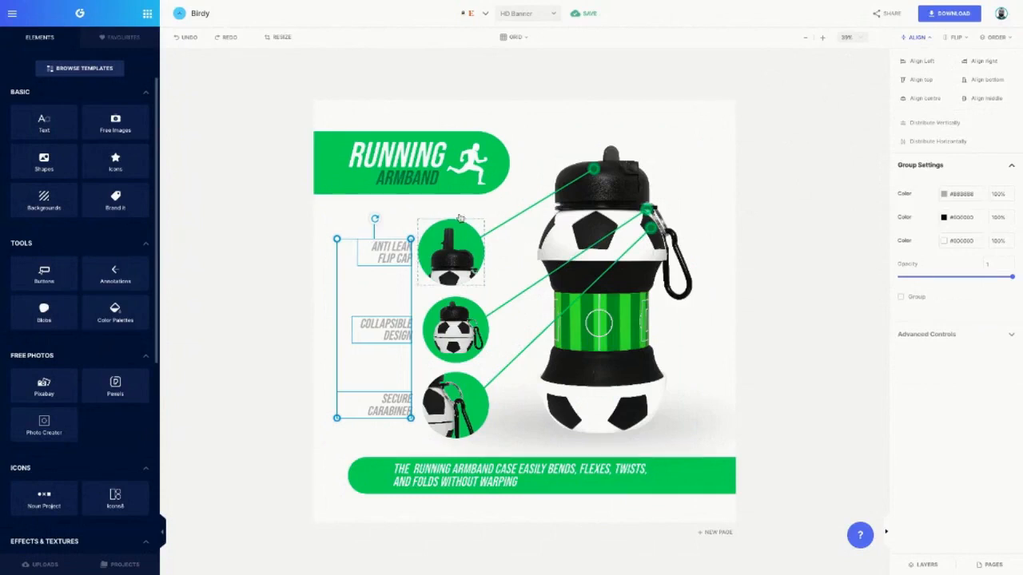
left_click(486, 194)
Swap the folded-bottle and carabiner circles and line both up evenly beneath the flip-cap circle.
left_click_drag(329, 232, 471, 440)
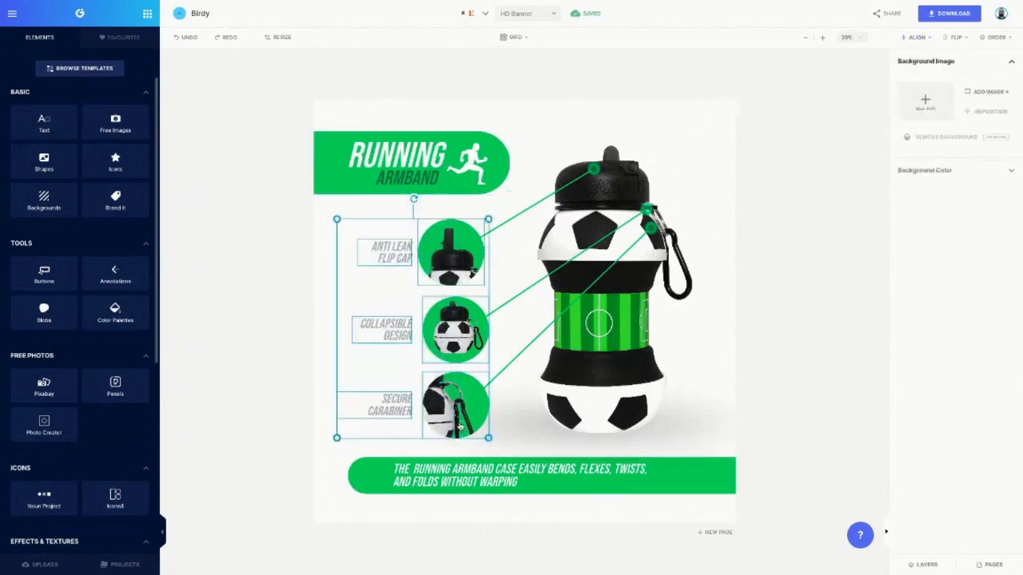
left_click(510, 421)
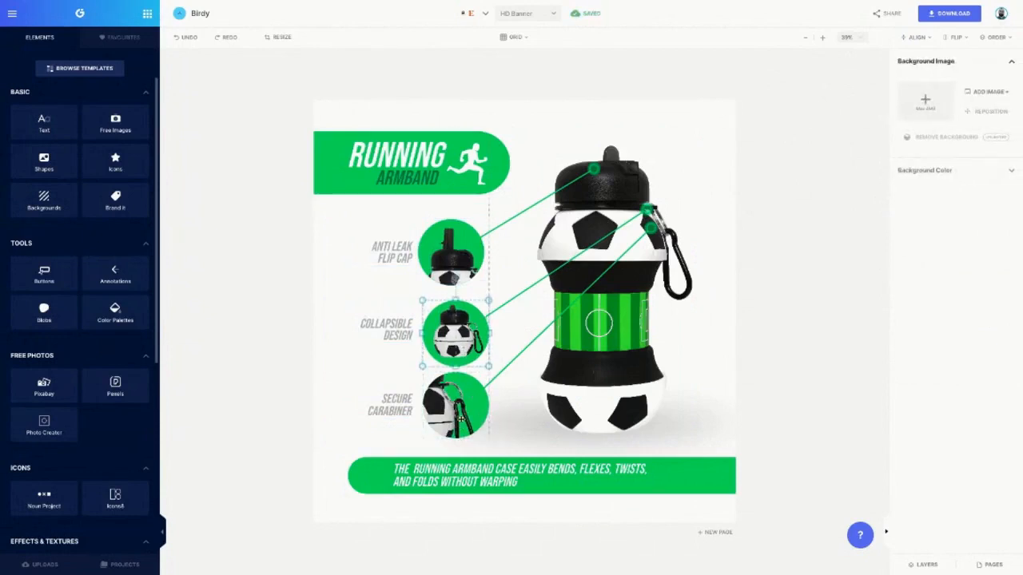
left_click_drag(461, 332, 461, 407)
left_click_drag(456, 349, 452, 320)
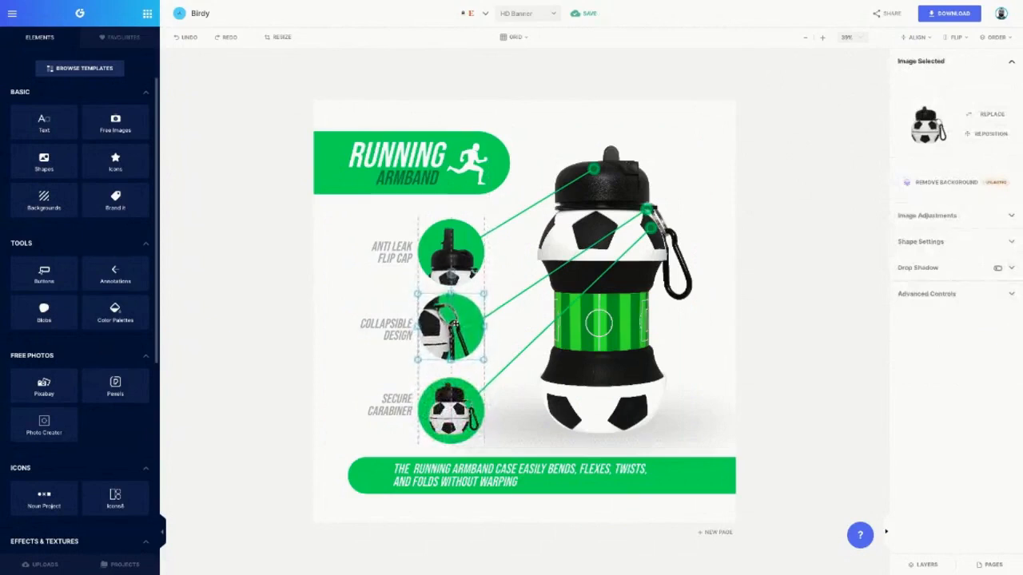
left_click_drag(455, 324, 457, 328)
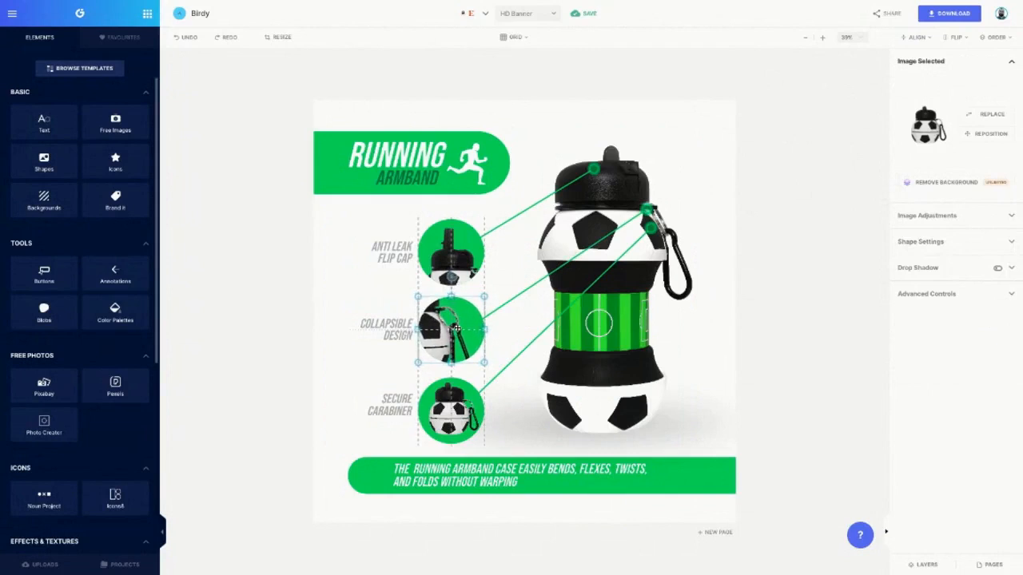
left_click_drag(457, 415, 457, 408)
Group the three captions together with their three circle images.
left_click(506, 418)
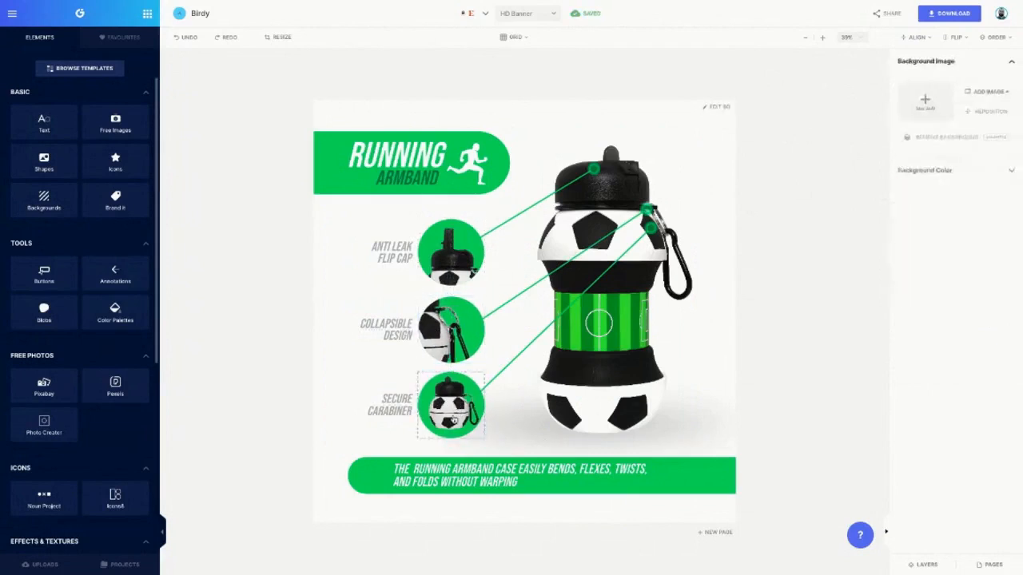
left_click(456, 409)
left_click(378, 414, "shift")
left_click(399, 324, "shift")
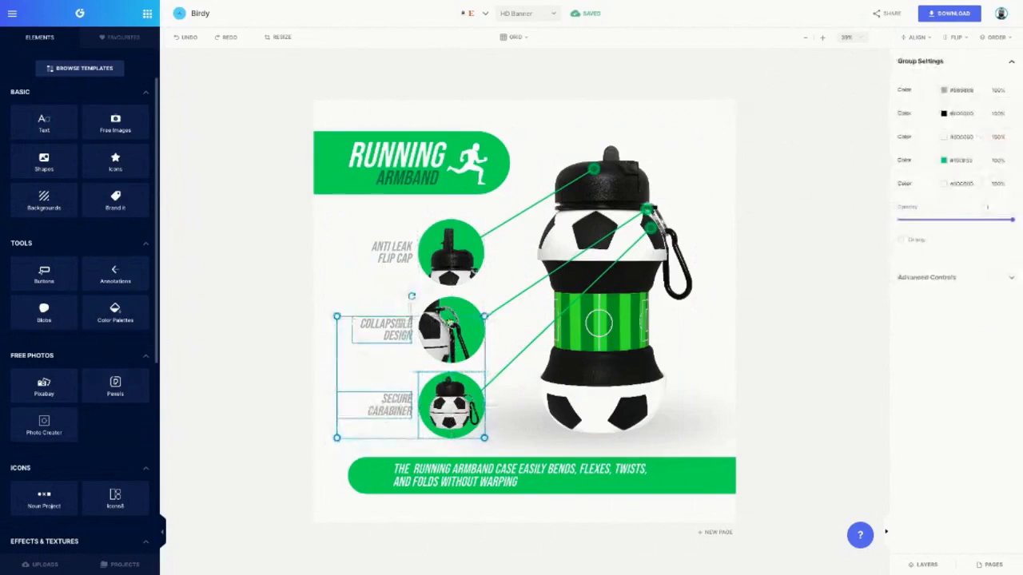
left_click(450, 310, "shift")
left_click(449, 268, "shift")
left_click(392, 258, "shift")
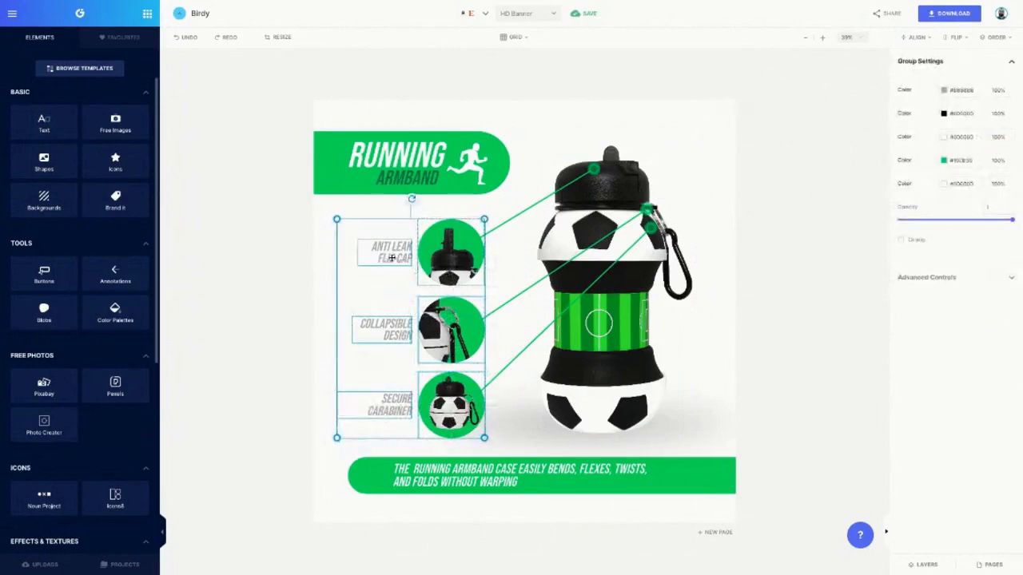
right_click(445, 260)
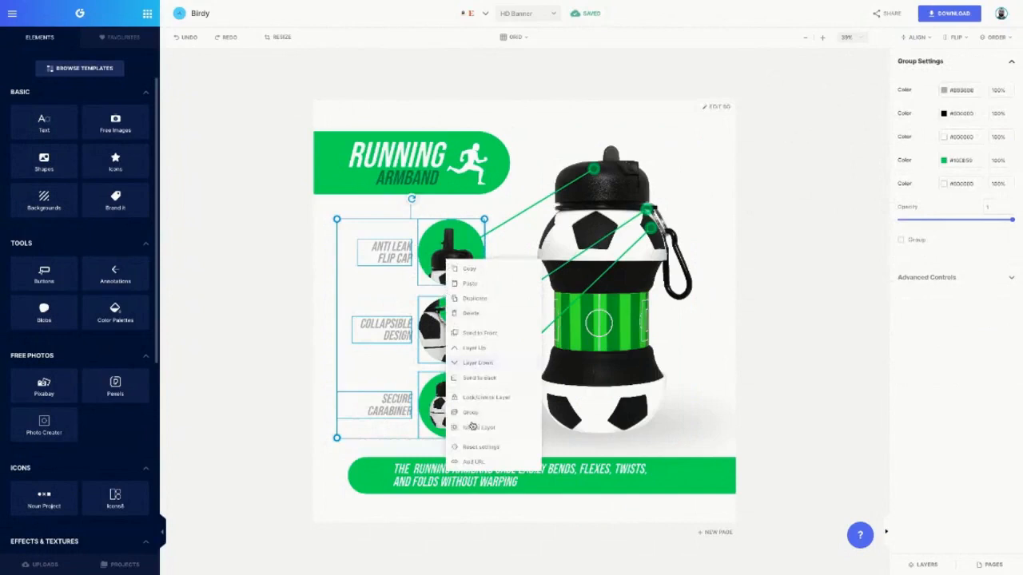
left_click(470, 412)
left_click(315, 442)
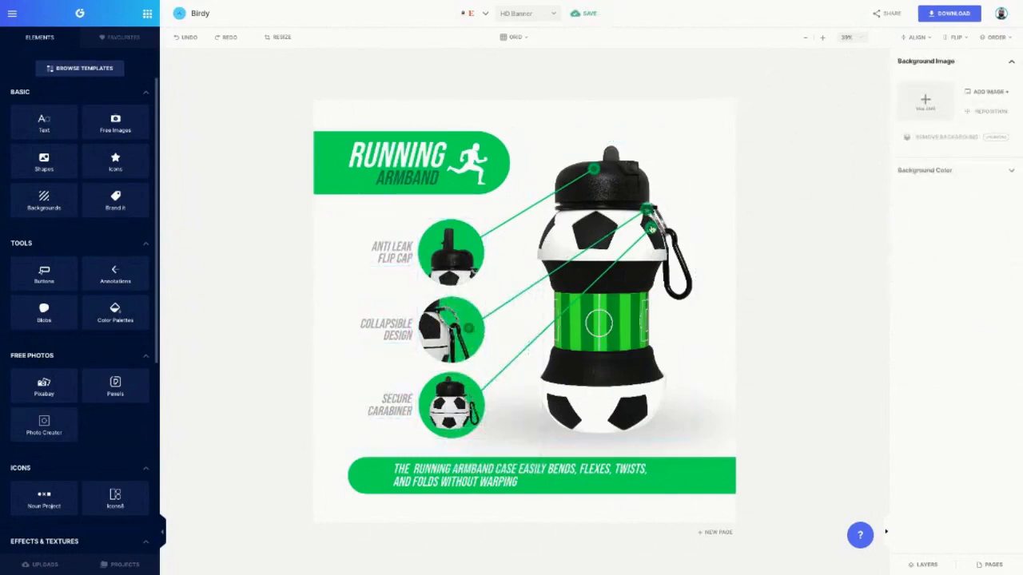
Move the lowest annotation line's pointer from the carabiner area to the bottle's left edge at the bottom of the green band.
left_click_drag(651, 229, 607, 298)
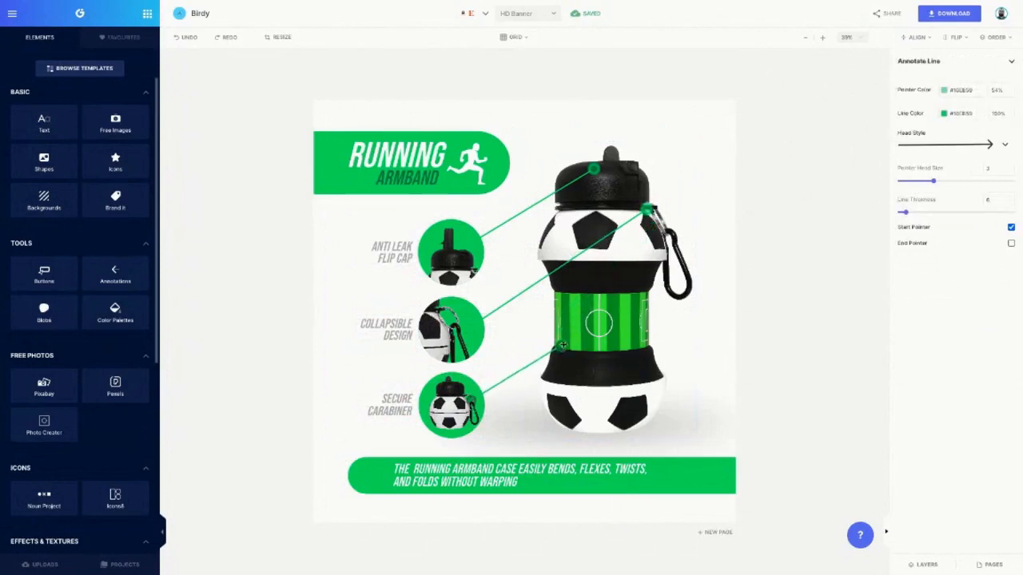
mouse_move(631, 263)
left_mouse_down()
mouse_move(557, 362)
mouse_move(553, 351)
left_mouse_up()
left_click(709, 190)
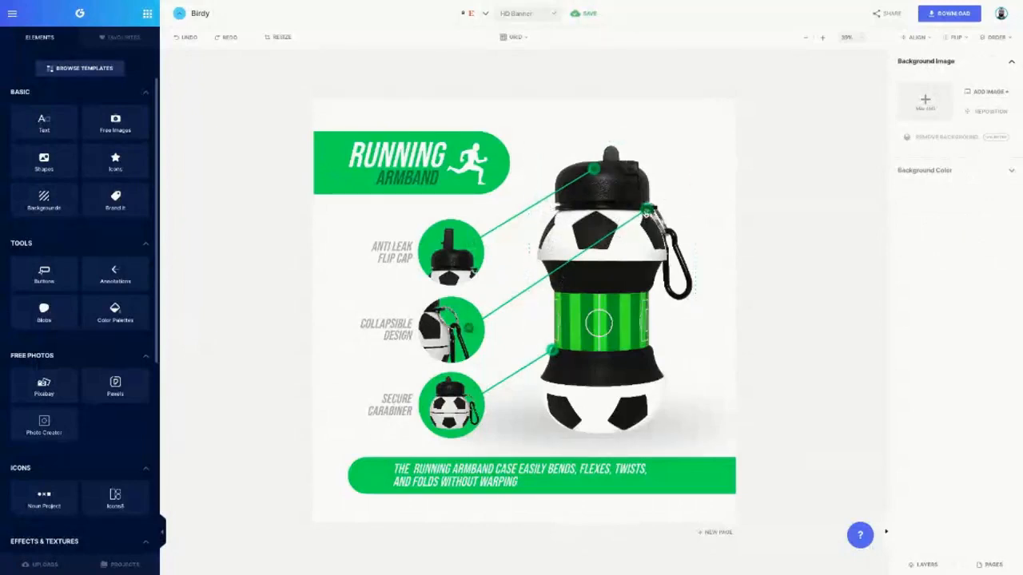
Shift the middle annotation line's pointer slightly onto the carabiner's attachment beside the bottle's neck.
left_click(647, 214)
left_click_drag(646, 217, 649, 216)
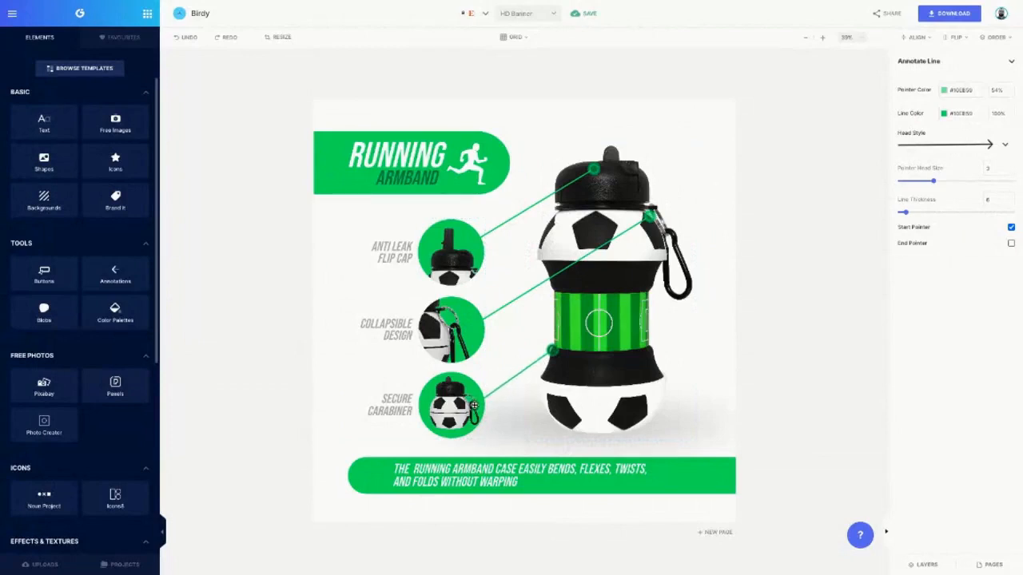
left_click(704, 147)
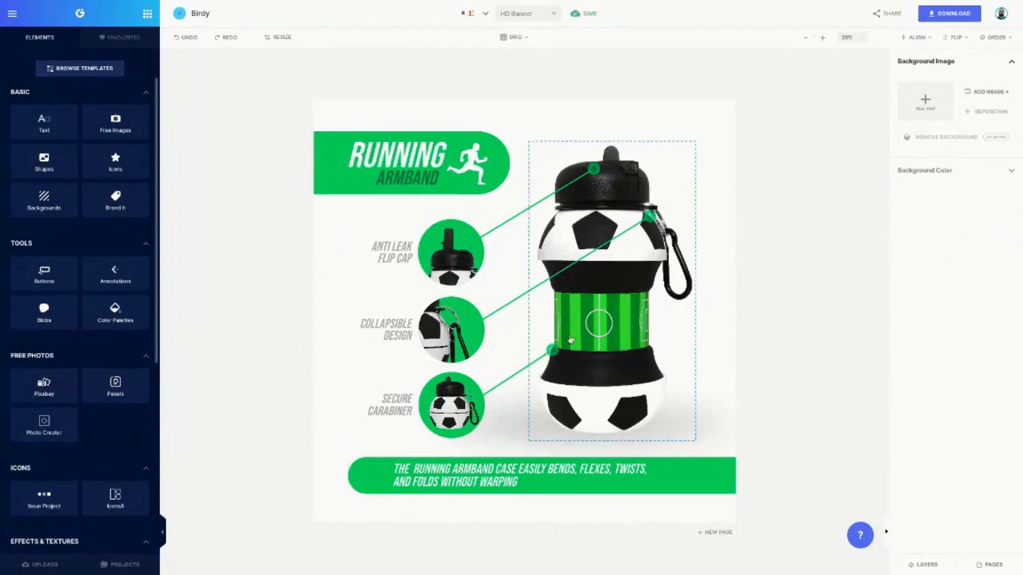
Nudge the bottle image up slightly and refit the lowest annotation line's pointer to the black fold below the green band.
left_click(550, 359)
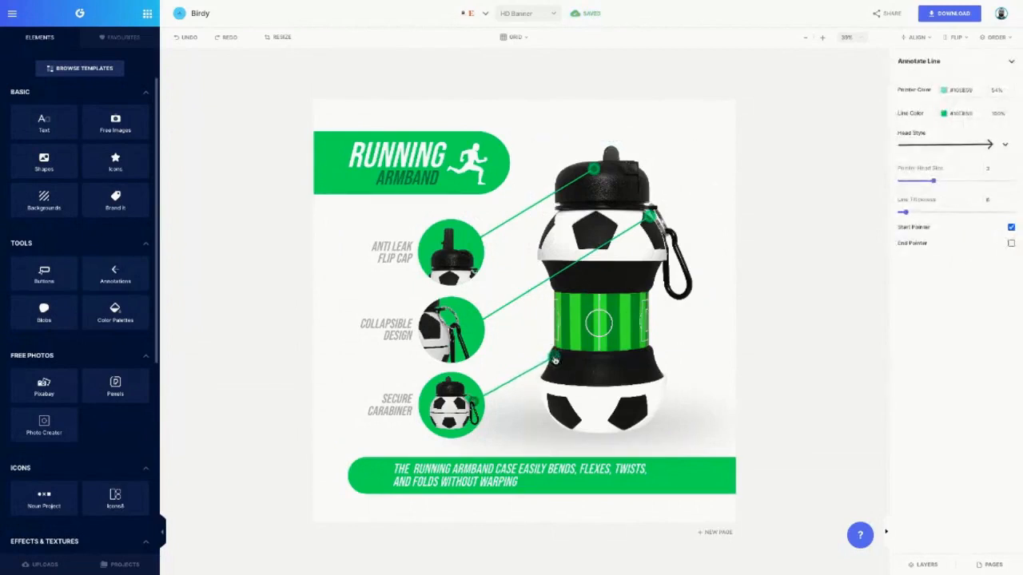
left_click(494, 397)
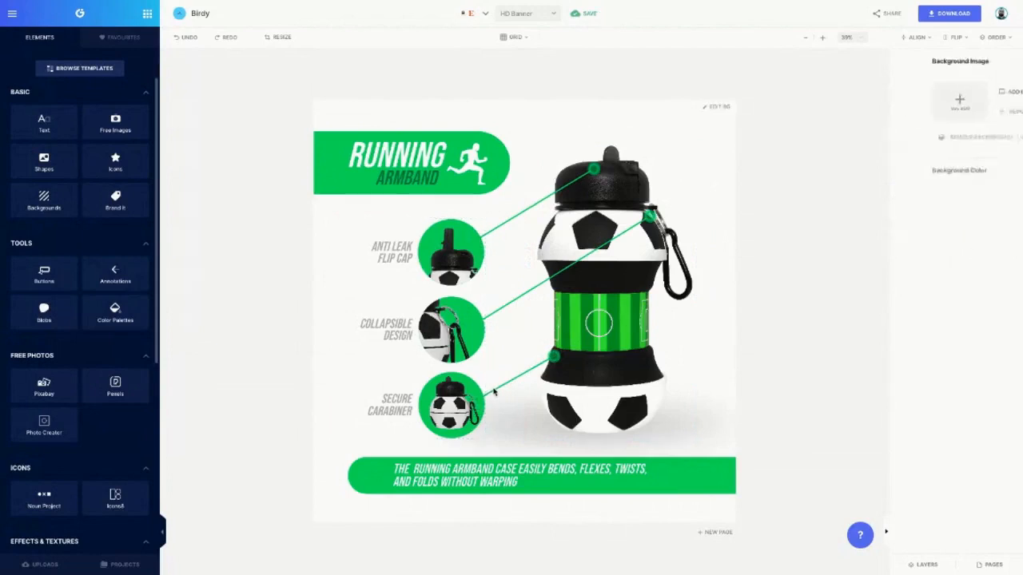
left_click(554, 356)
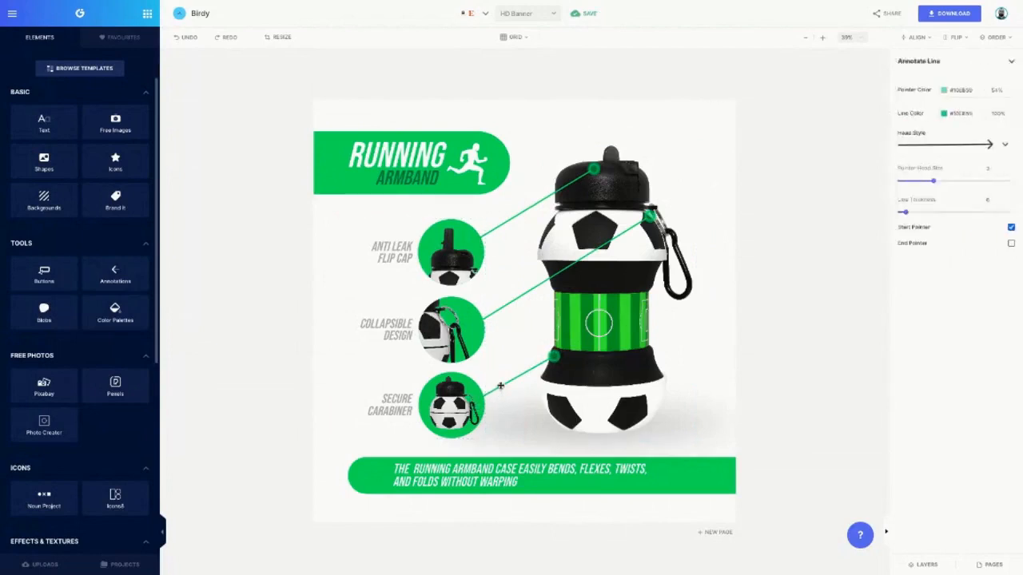
left_click(624, 352)
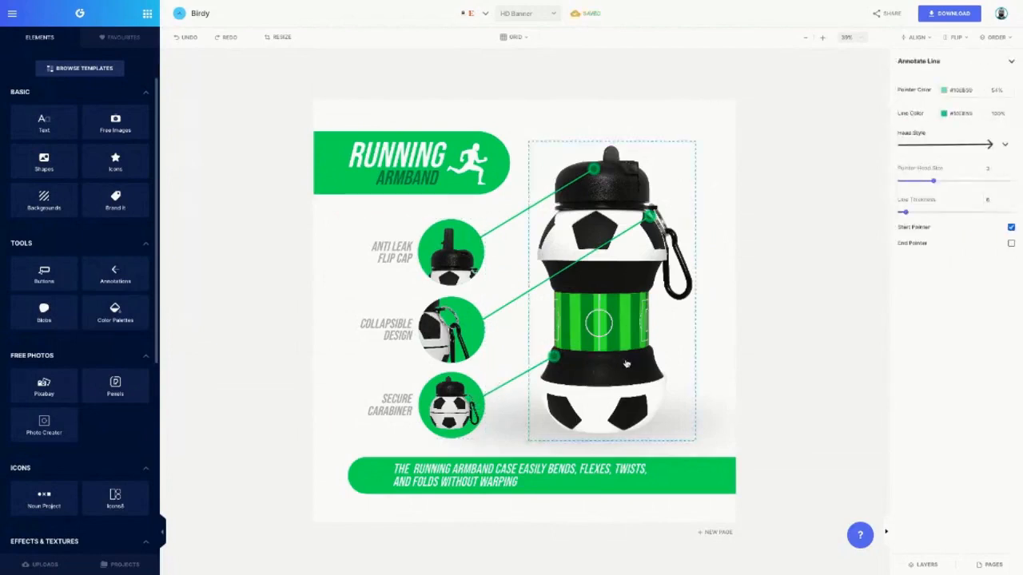
left_click(556, 353)
left_click_drag(556, 354, 555, 350)
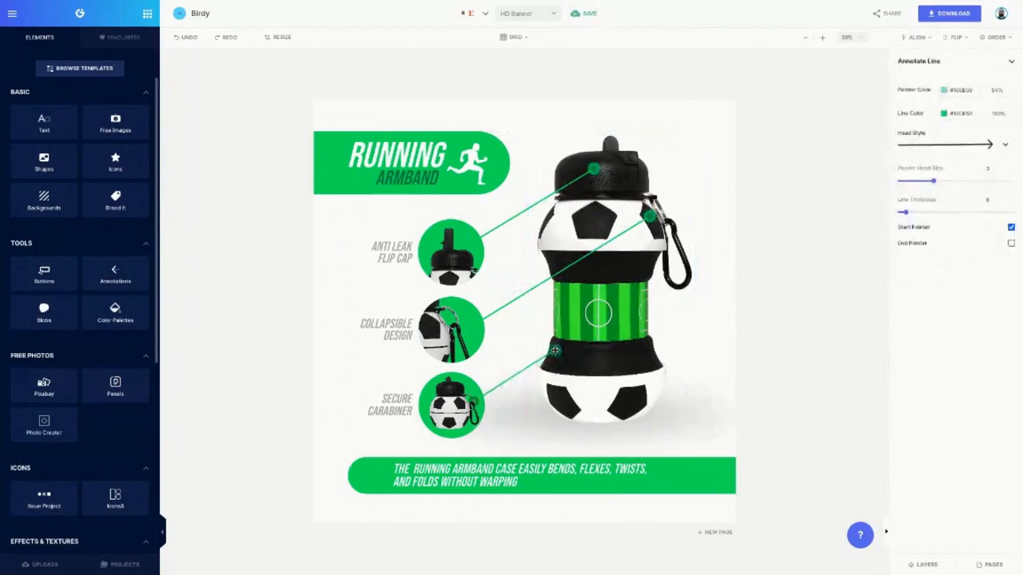
left_click(716, 264)
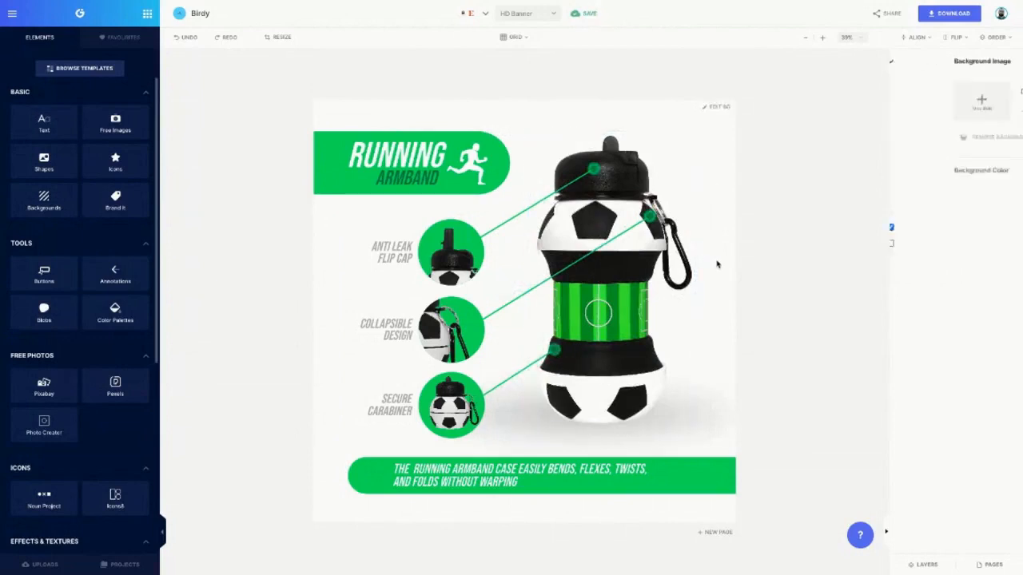
Raise the middle annotation line's pointer so it sits on the carabiner's clip on the moved bottle.
left_click(651, 212)
left_click_drag(651, 212, 654, 206)
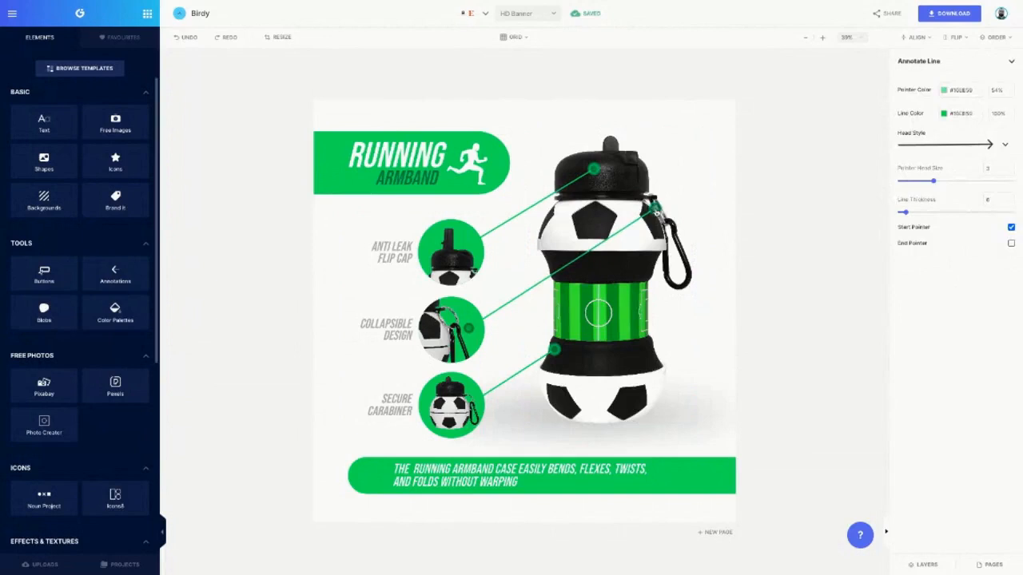
left_click(718, 212)
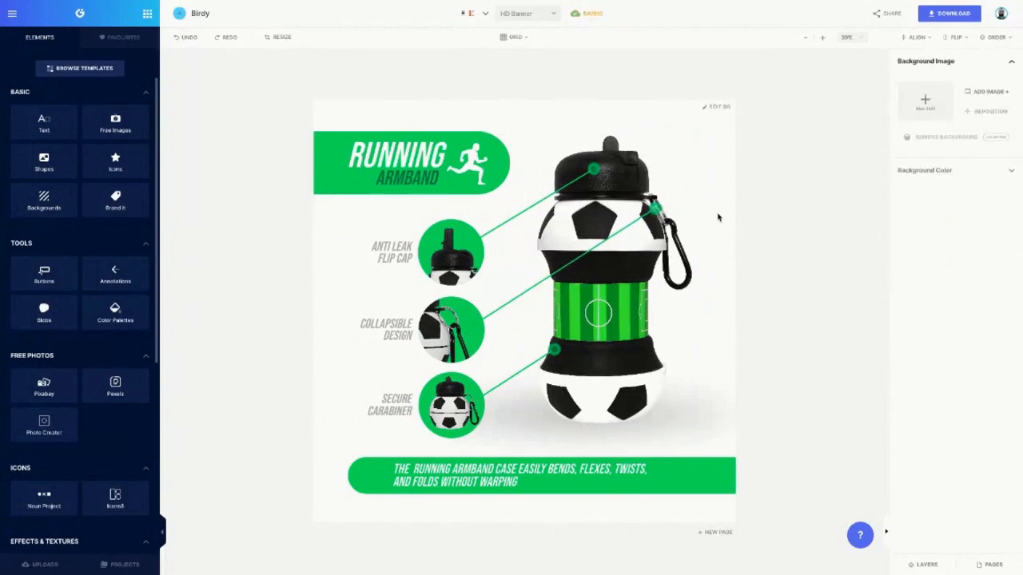
Show the design's page list, and search the templates for "armband" to open the Running Armband bundle.
left_click(989, 564)
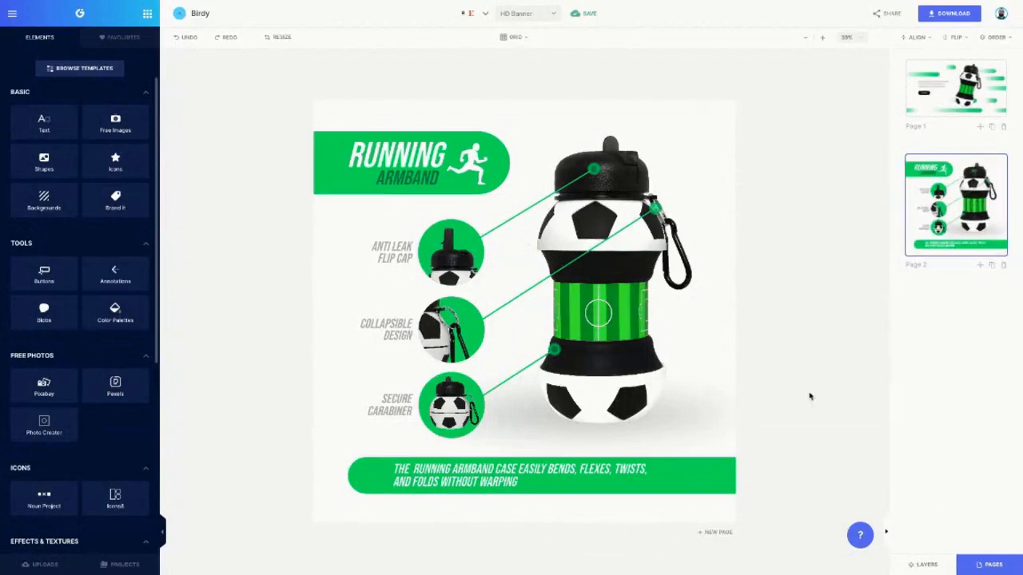
left_click(81, 69)
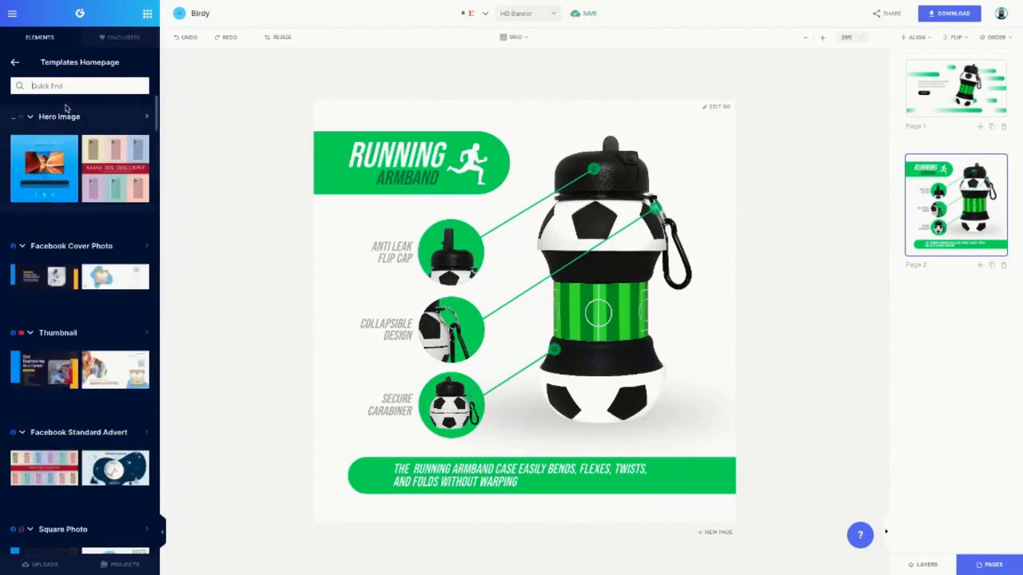
type("armband")
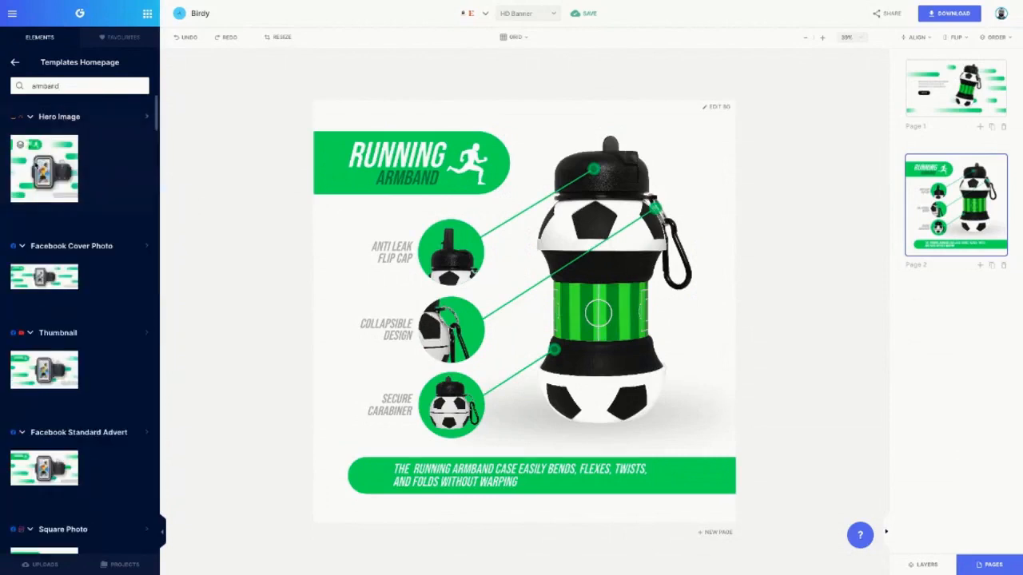
left_click(24, 150)
Look through the Running Armband bundle's layouts, from document pages and product images to social media and advert formats.
scroll(85, 221, "down", 1)
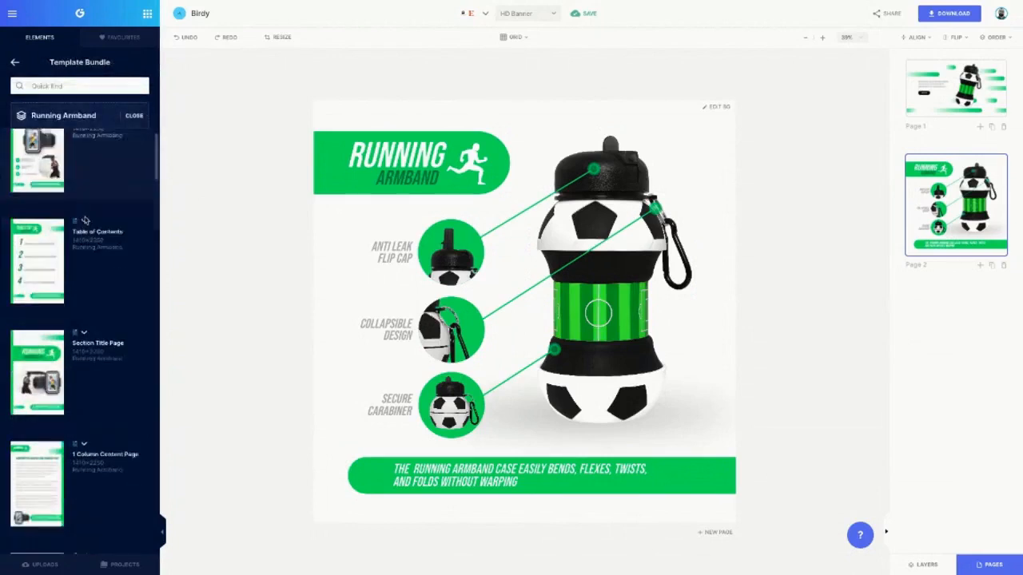
scroll(84, 221, "down", 1)
scroll(84, 220, "up", 1)
scroll(86, 220, "down", 5)
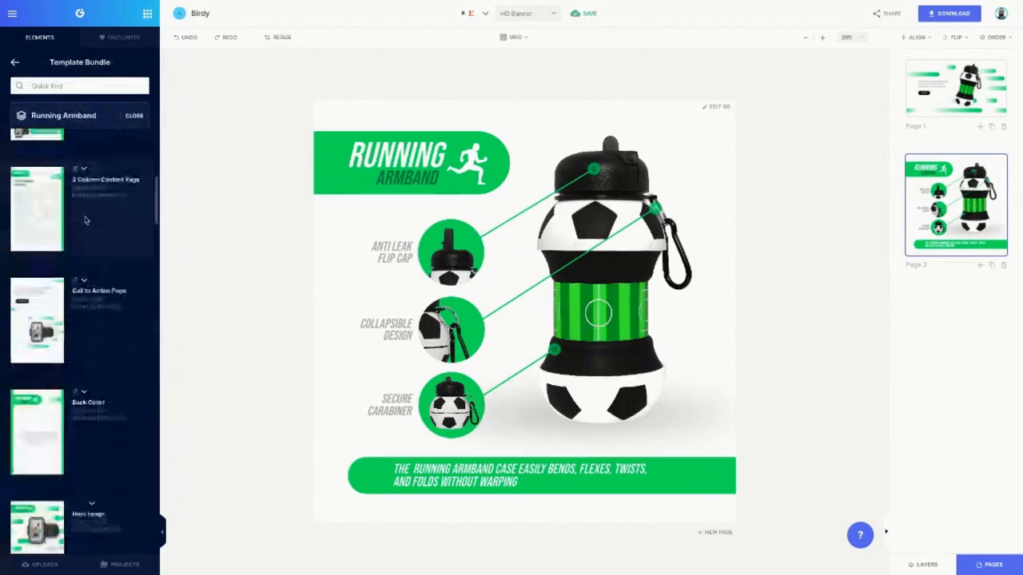
scroll(86, 221, "up", 5)
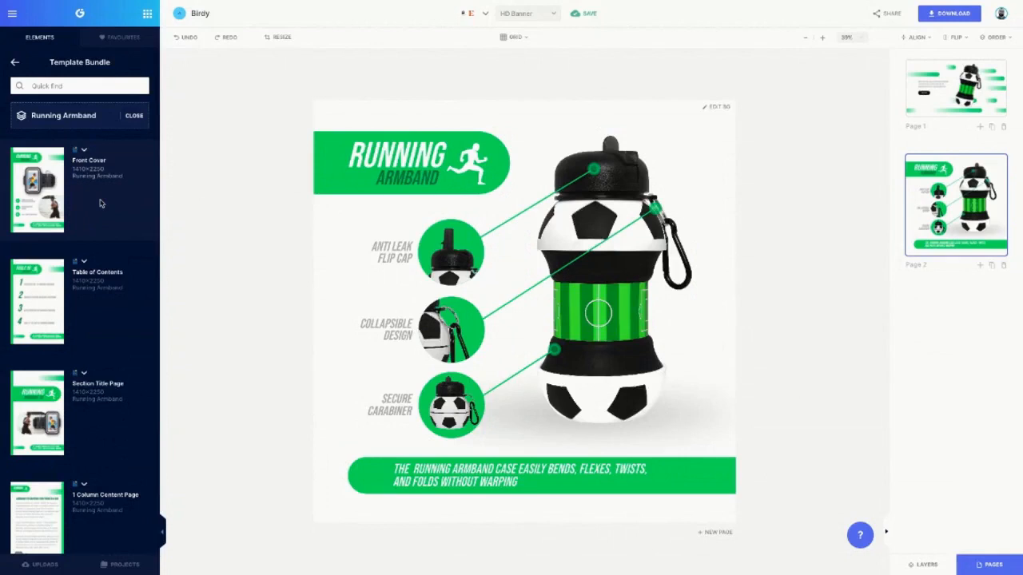
scroll(100, 203, "down", 5)
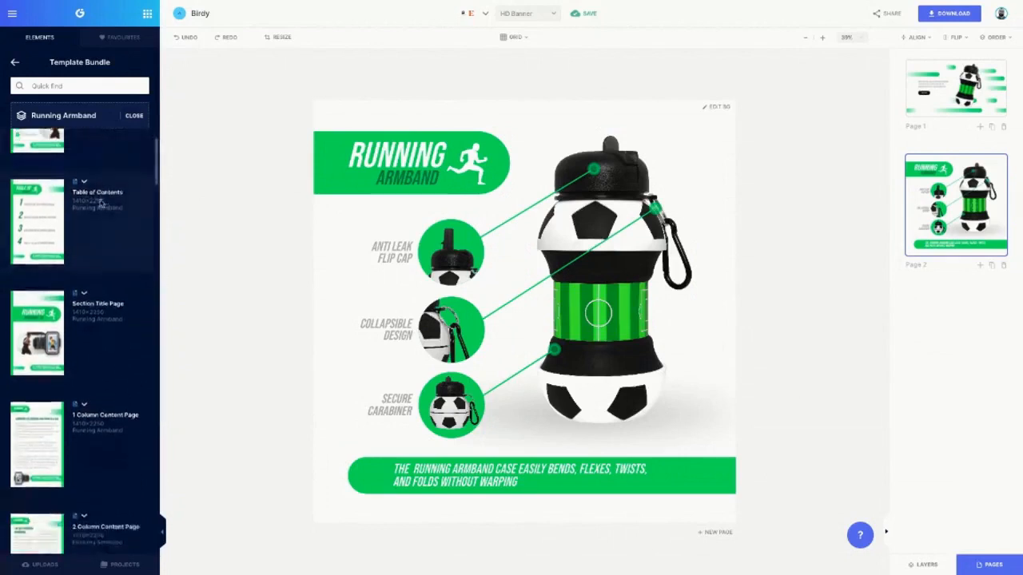
scroll(100, 203, "down", 10)
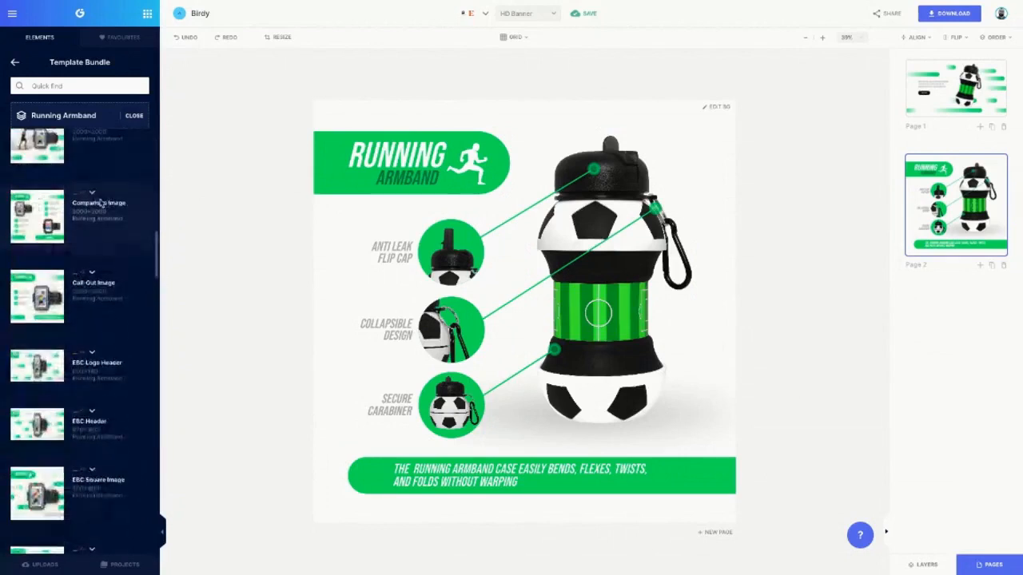
scroll(100, 203, "down", 3)
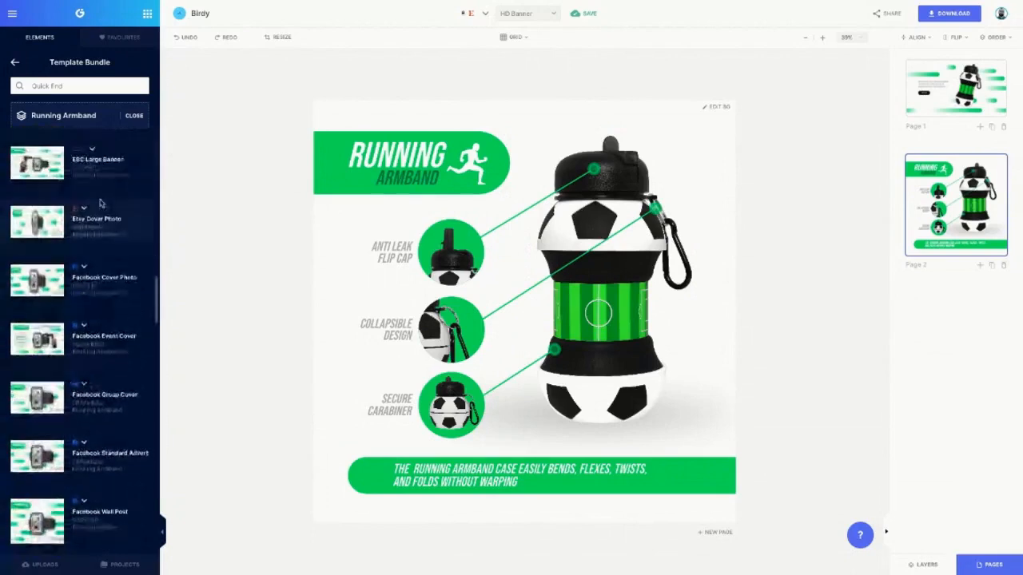
scroll(100, 203, "down", 10)
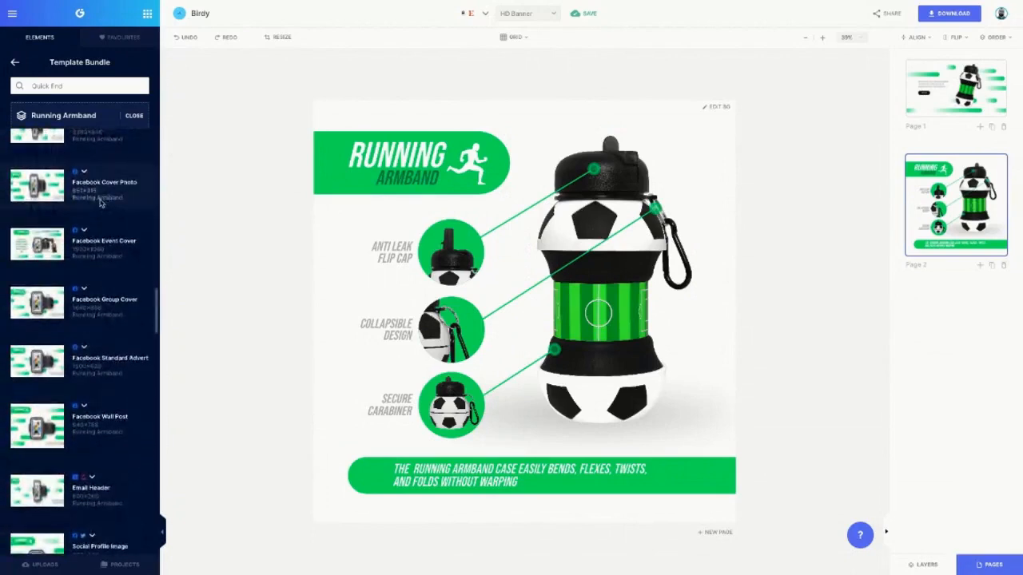
scroll(100, 203, "down", 5)
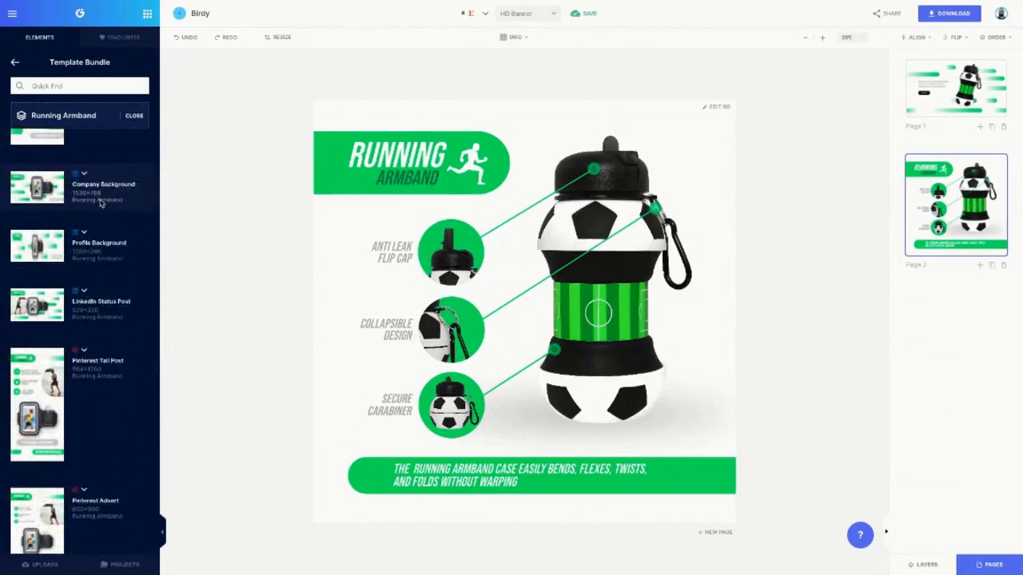
scroll(100, 203, "down", 5)
scroll(100, 203, "down", 5)
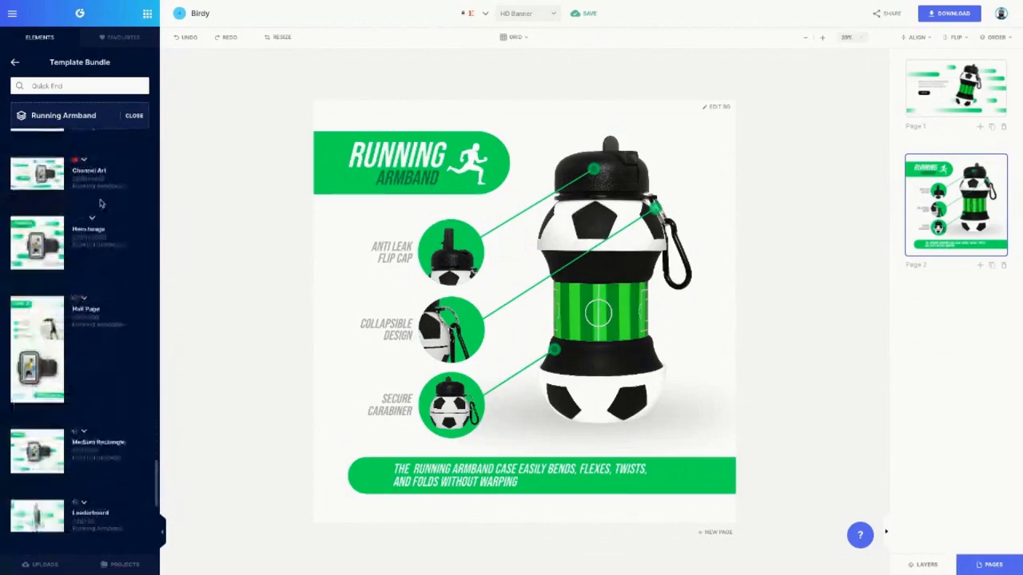
scroll(99, 203, "down", 3)
scroll(100, 203, "down", 1)
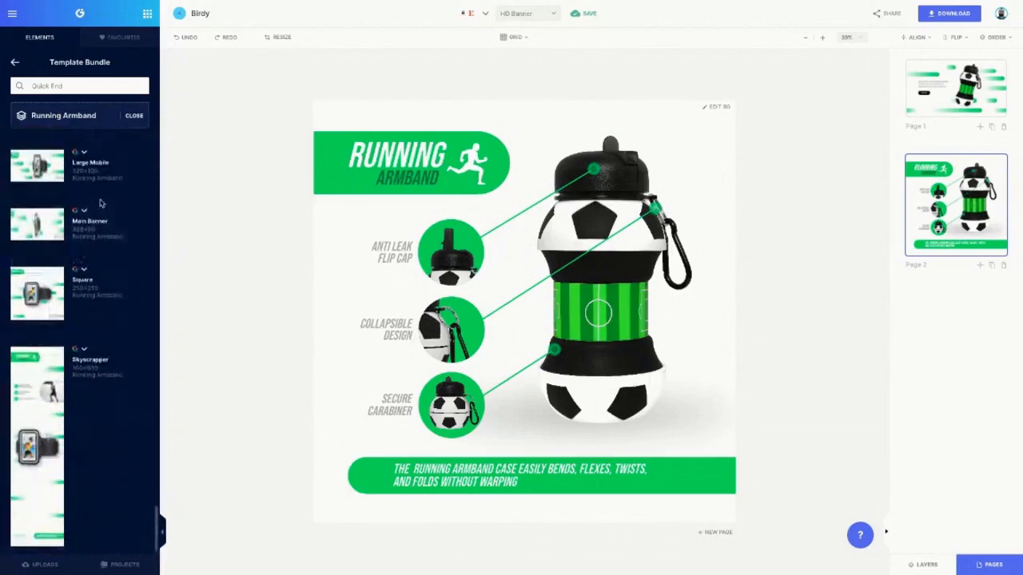
scroll(100, 203, "up", 8)
scroll(100, 203, "up", 10)
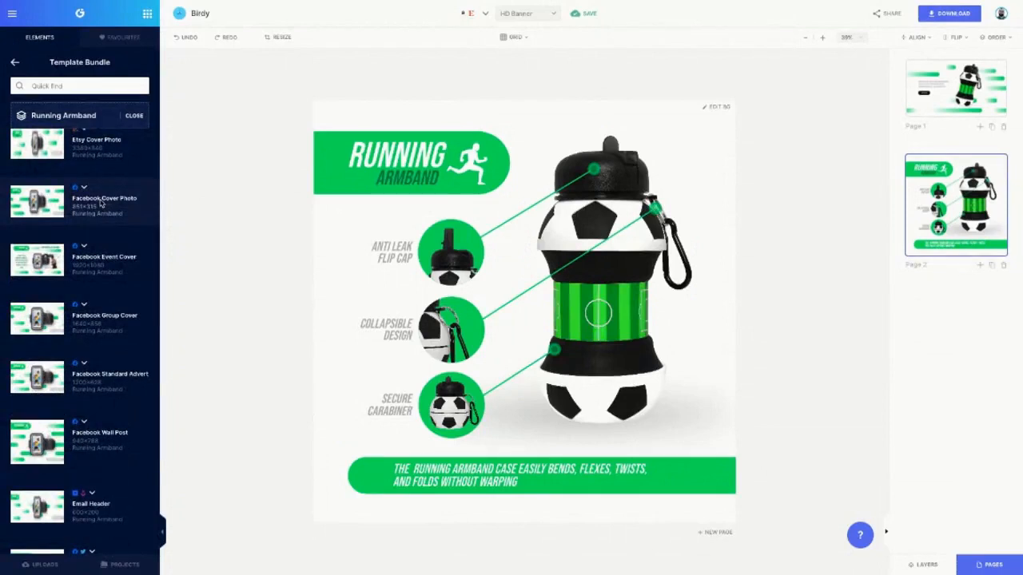
scroll(100, 203, "up", 3)
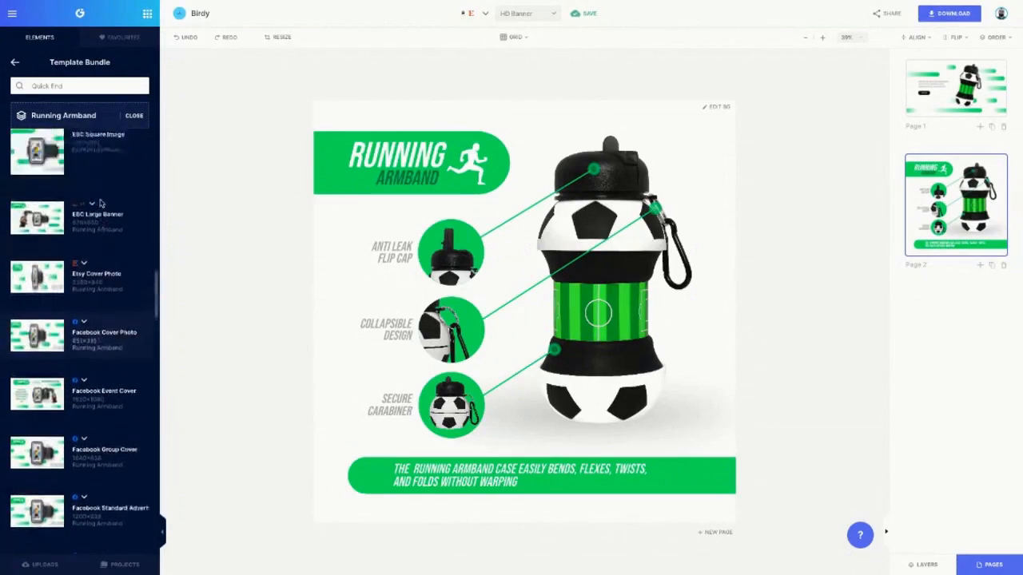
scroll(99, 203, "up", 5)
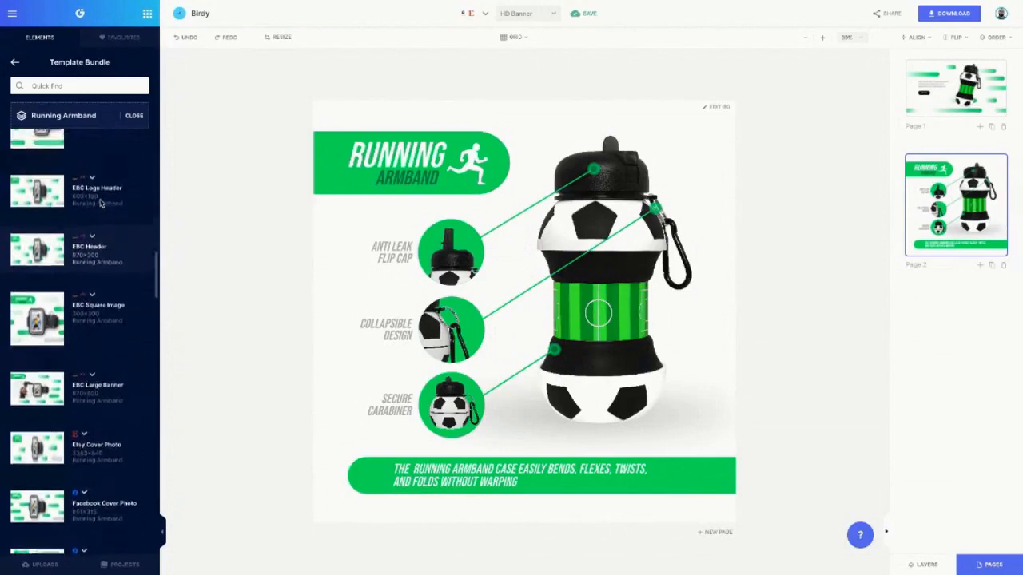
scroll(100, 203, "up", 3)
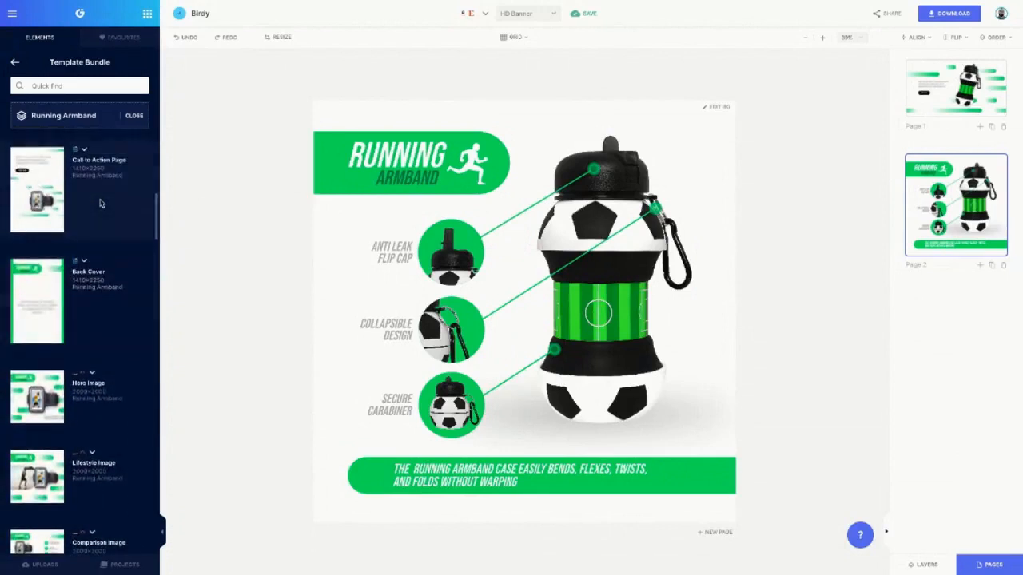
scroll(100, 203, "up", 2)
scroll(100, 203, "down", 5)
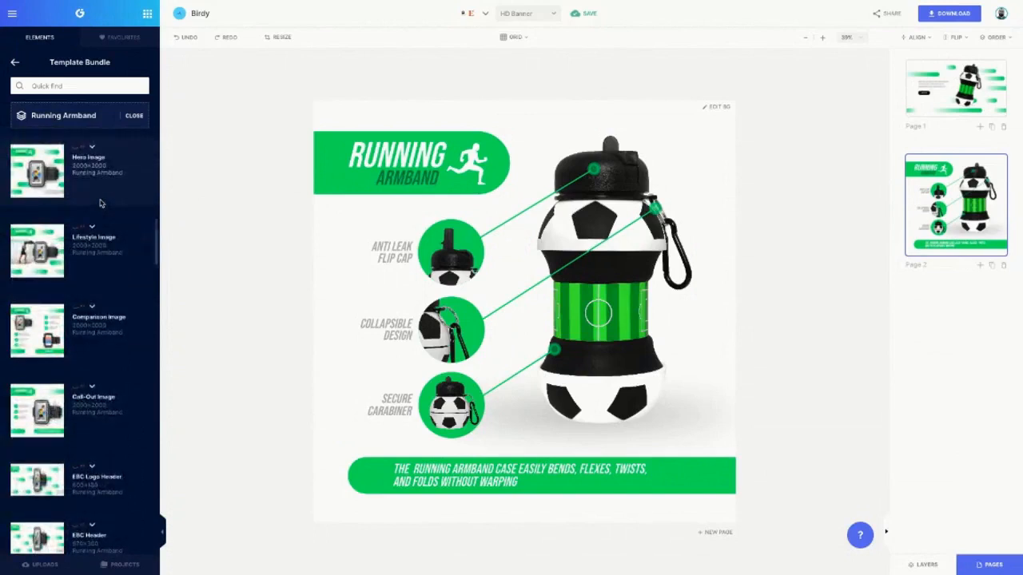
scroll(100, 203, "down", 2)
scroll(100, 203, "up", 1)
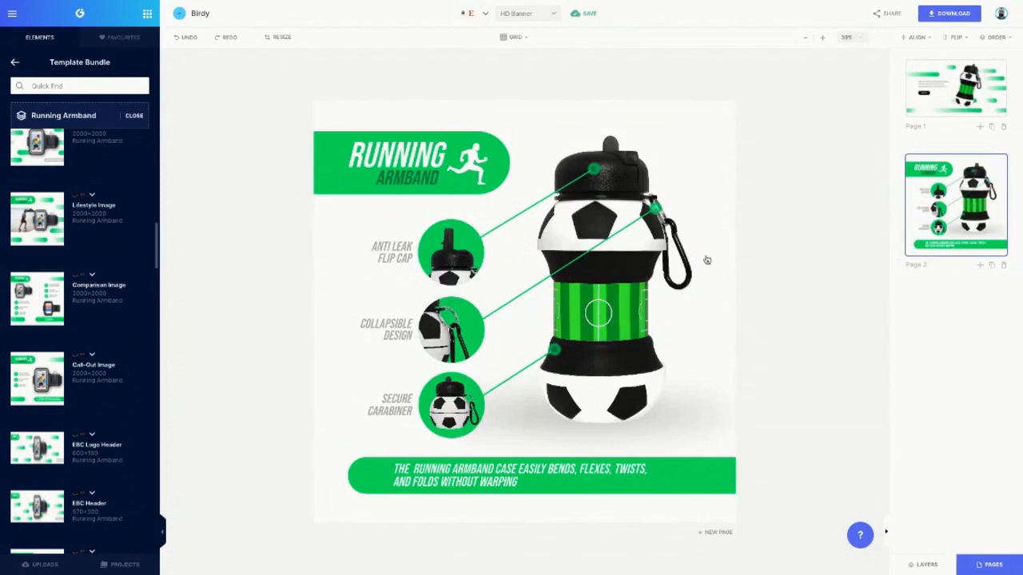
Add a blank third page after the infographic page, then leave the template bundle for the Photo Creator library.
left_click(980, 266)
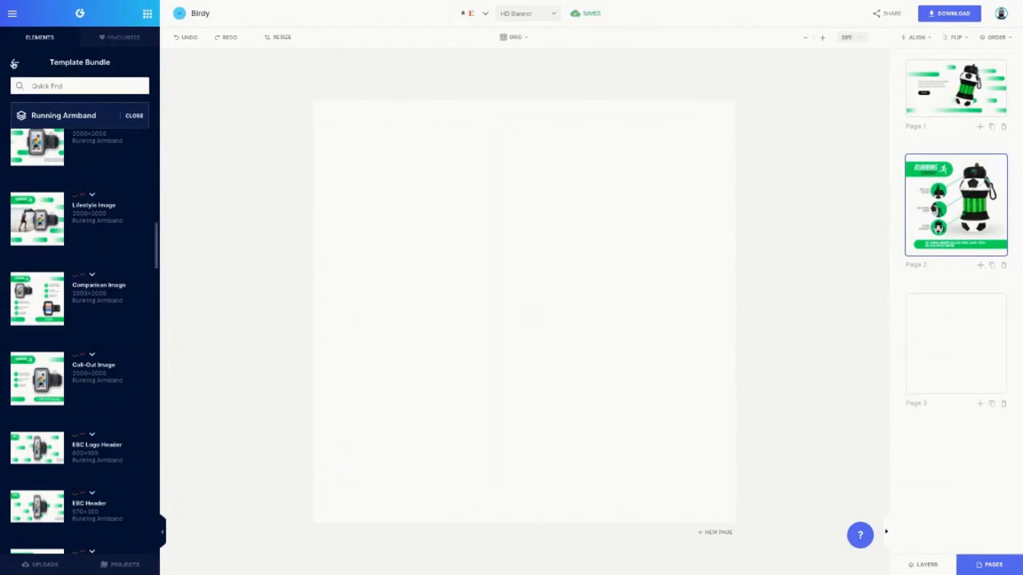
left_click(135, 120)
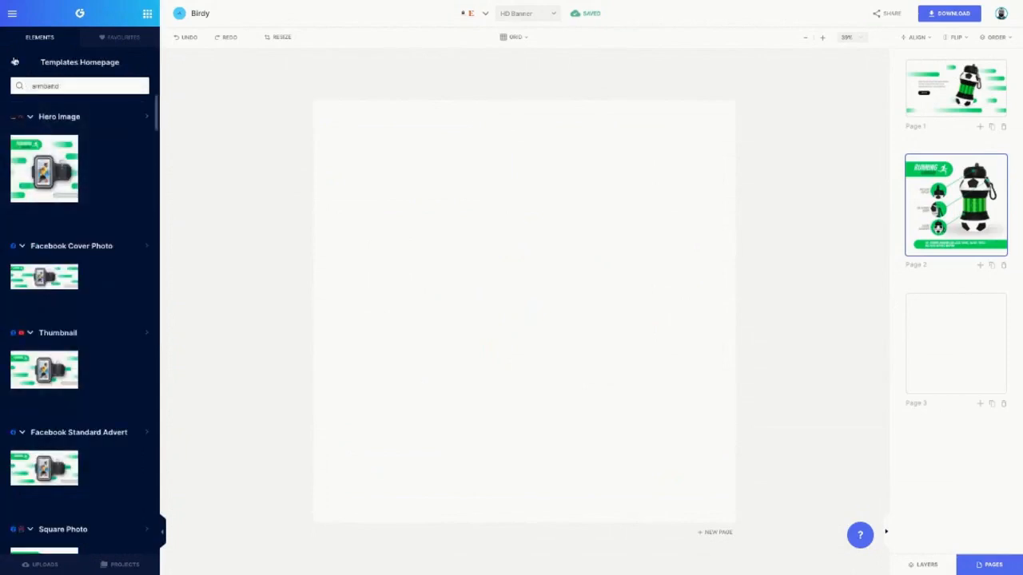
left_click(14, 61)
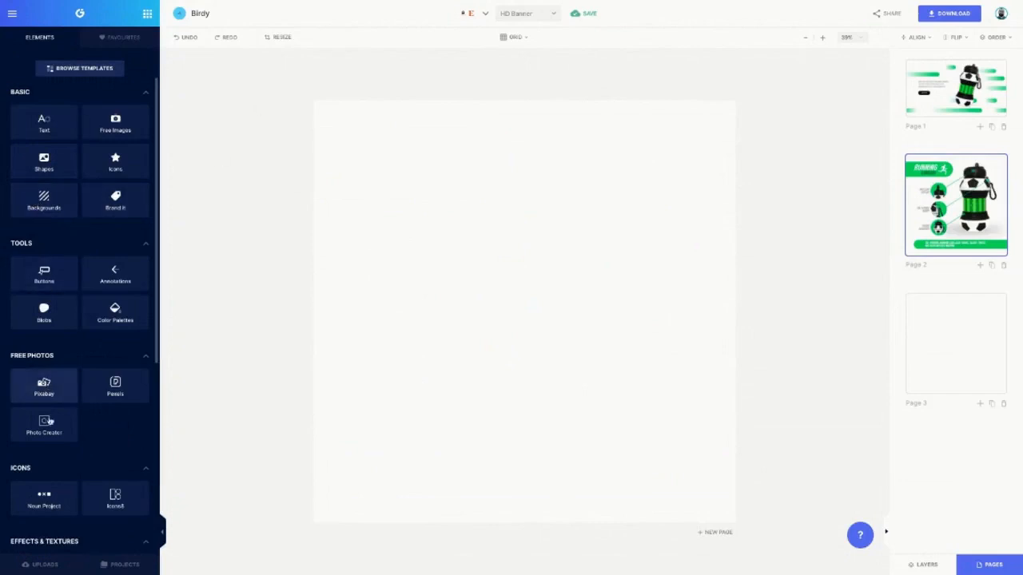
left_click(48, 430)
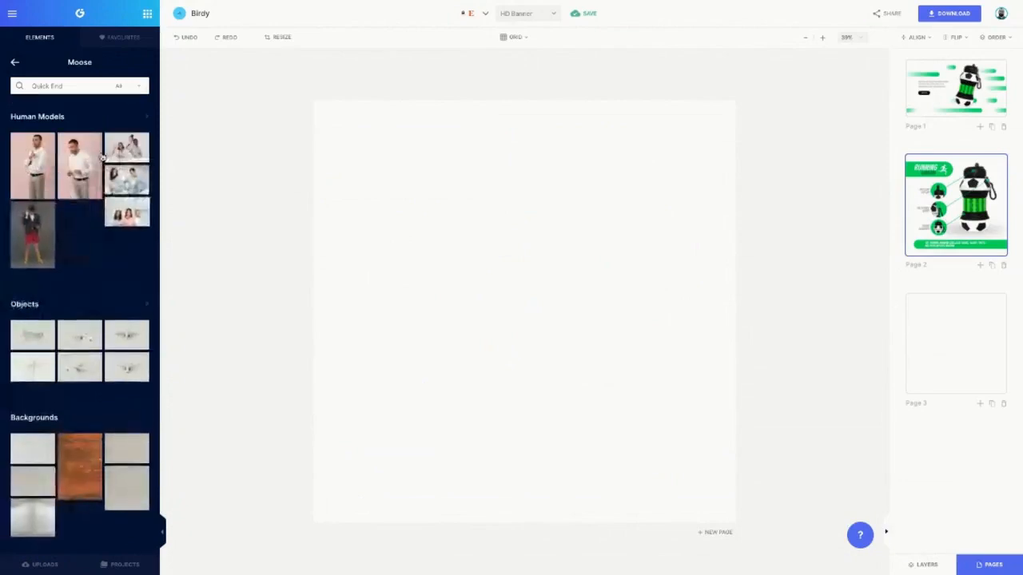
Search the Photo Creator backgrounds for "grass", and set a dense green grass photo as the third page's background.
left_click(55, 419)
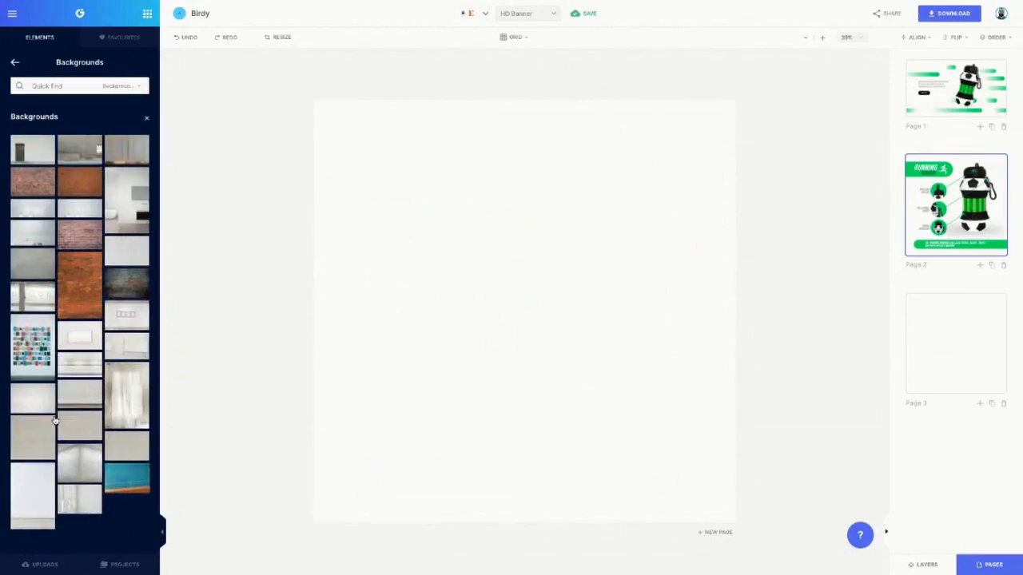
type("grass")
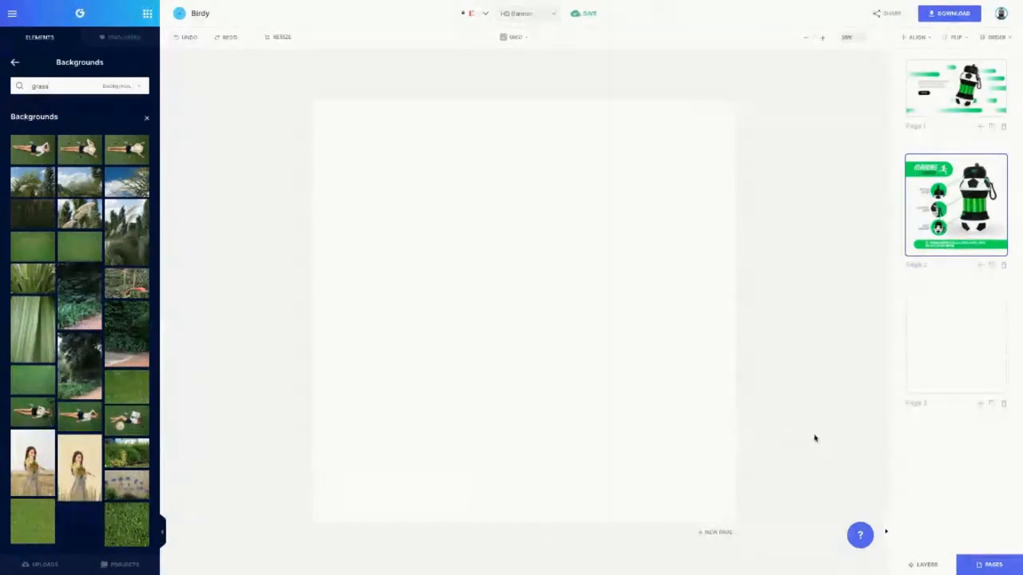
left_click(991, 566)
left_click(497, 209)
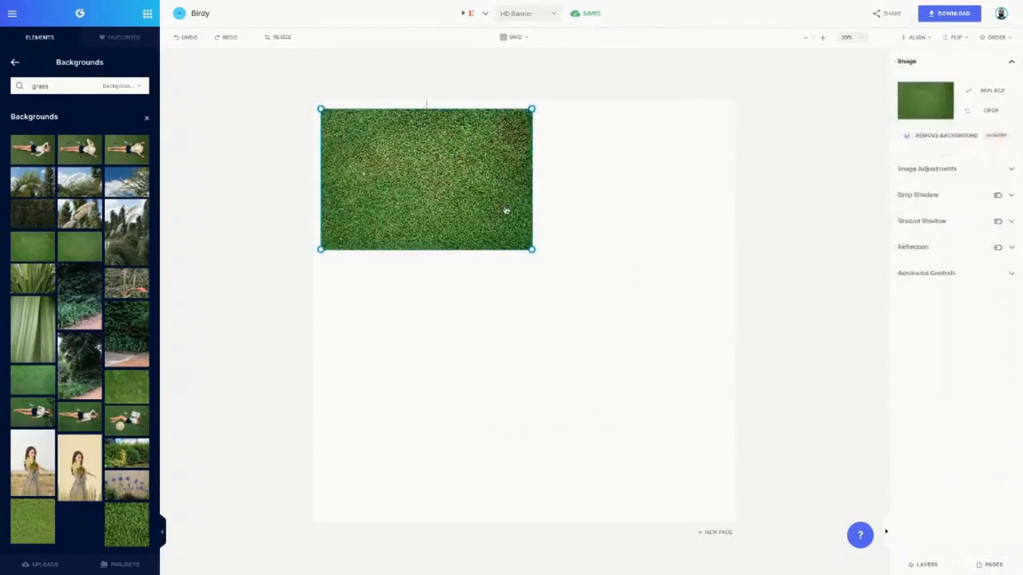
right_click(463, 165)
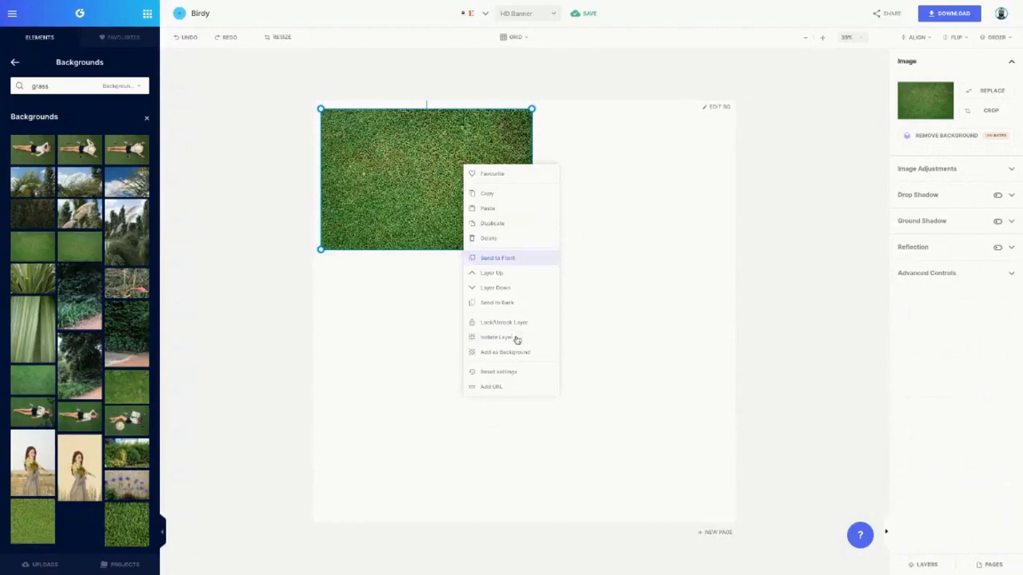
left_click(516, 353)
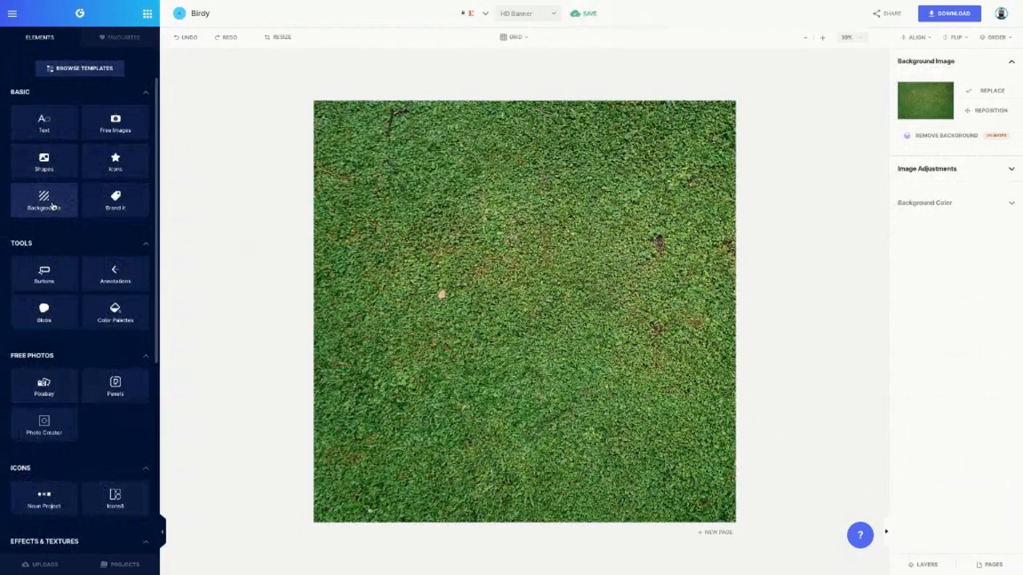
left_click(53, 432)
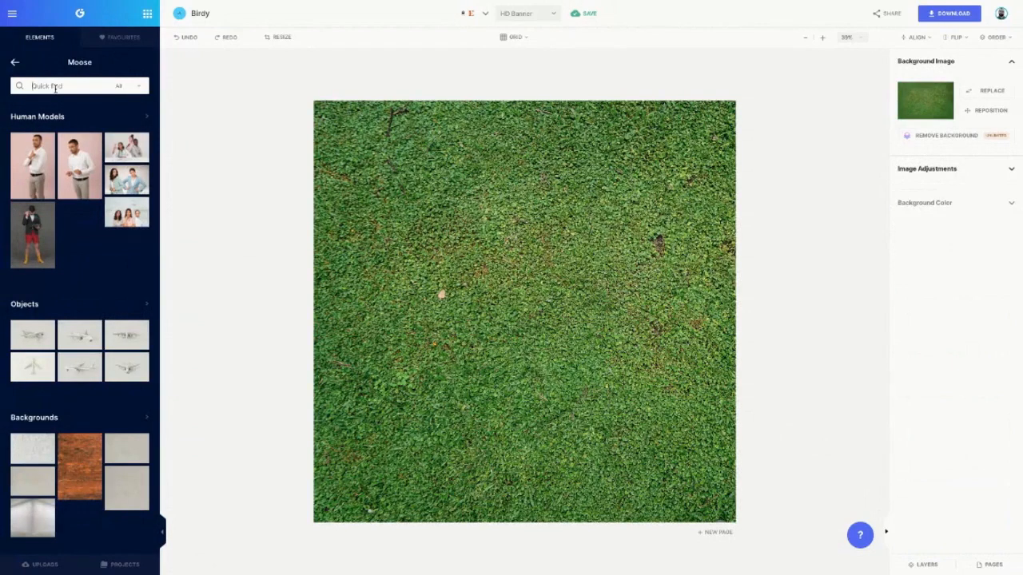
left_click(45, 567)
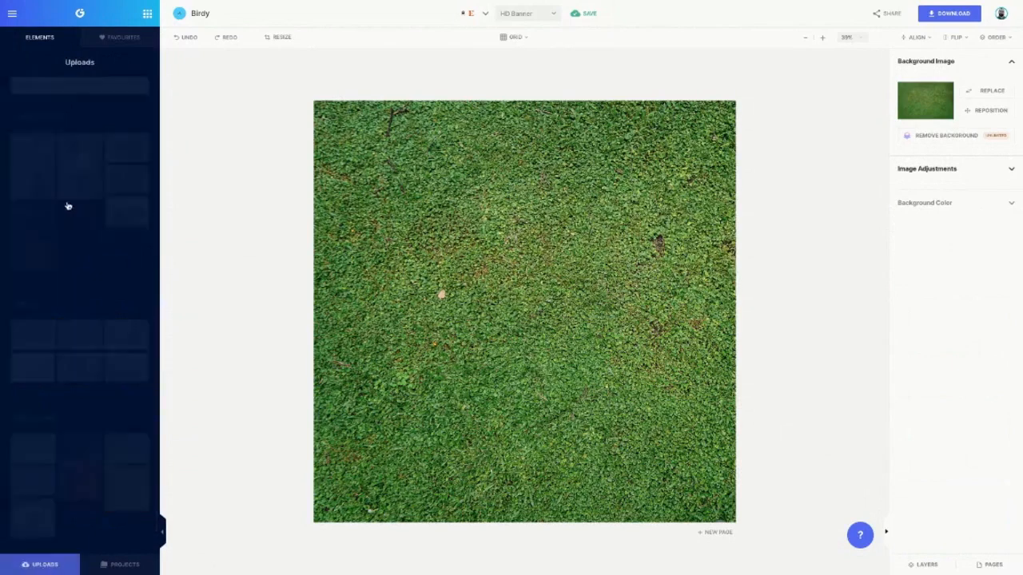
left_click_drag(181, 149, 490, 258)
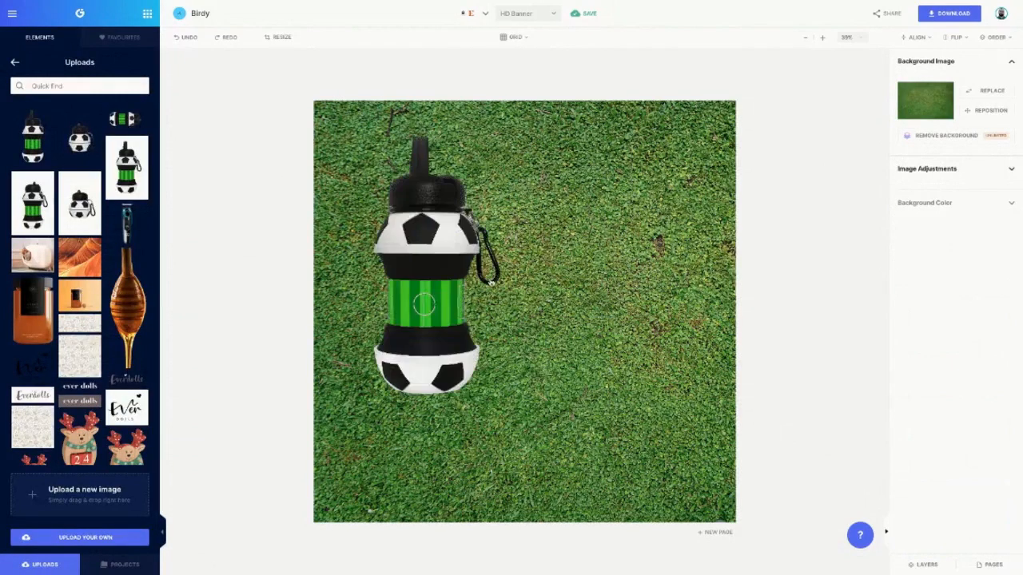
left_click_drag(435, 283, 509, 326)
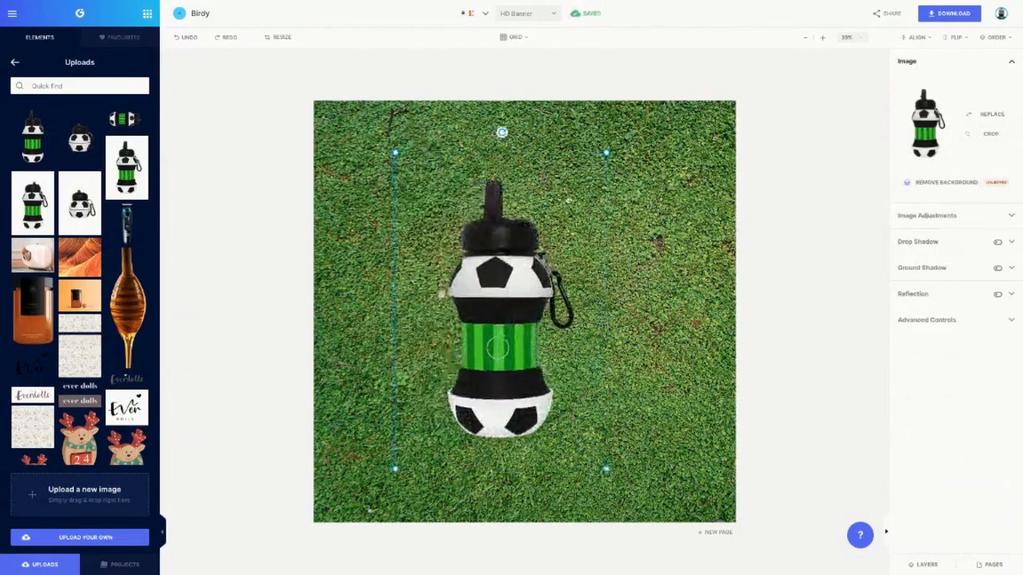
double_click(487, 288)
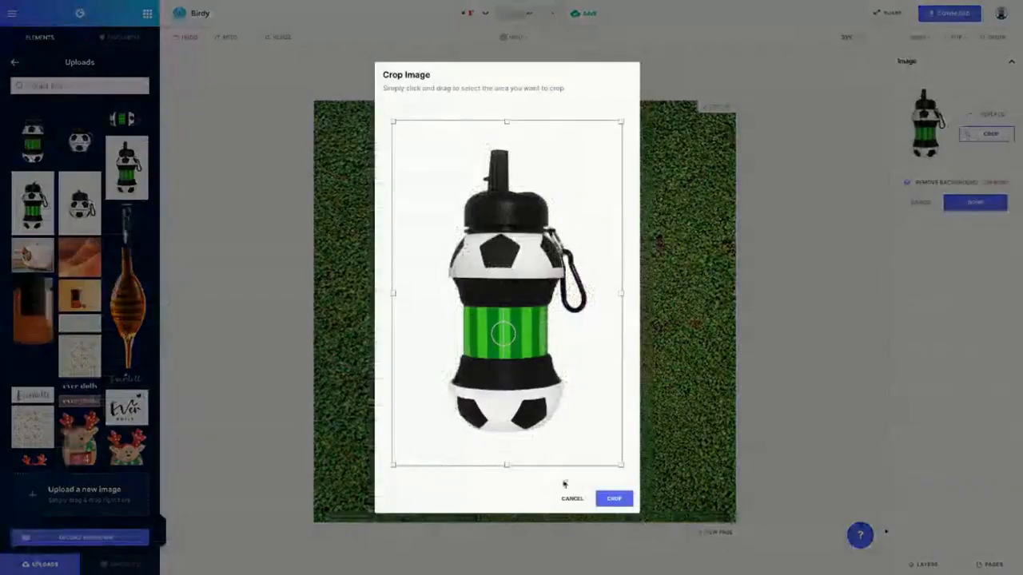
left_click(571, 497)
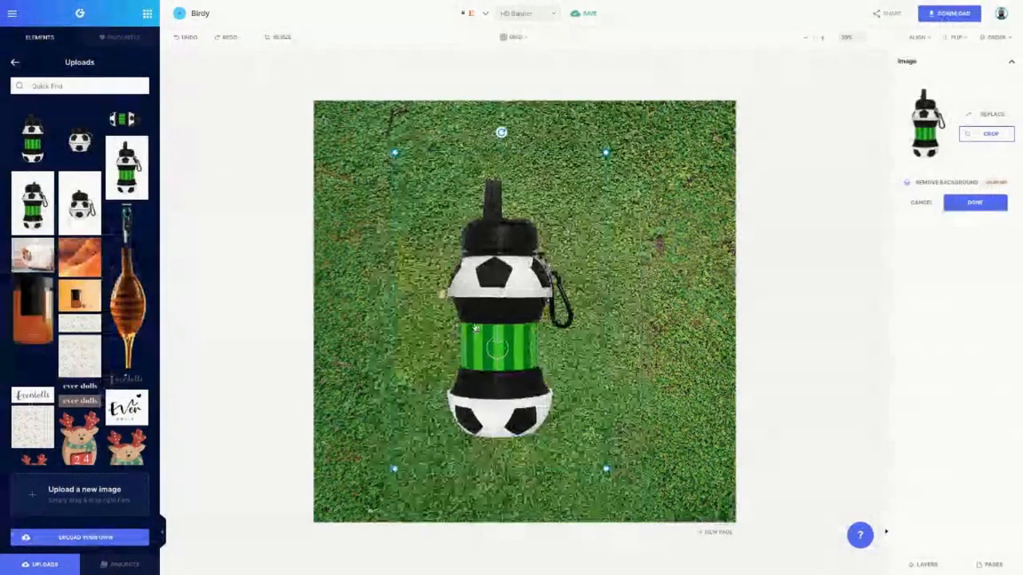
key("Delete")
Copy the tilted bottle from the first page's banner onto the grass page.
left_click(987, 565)
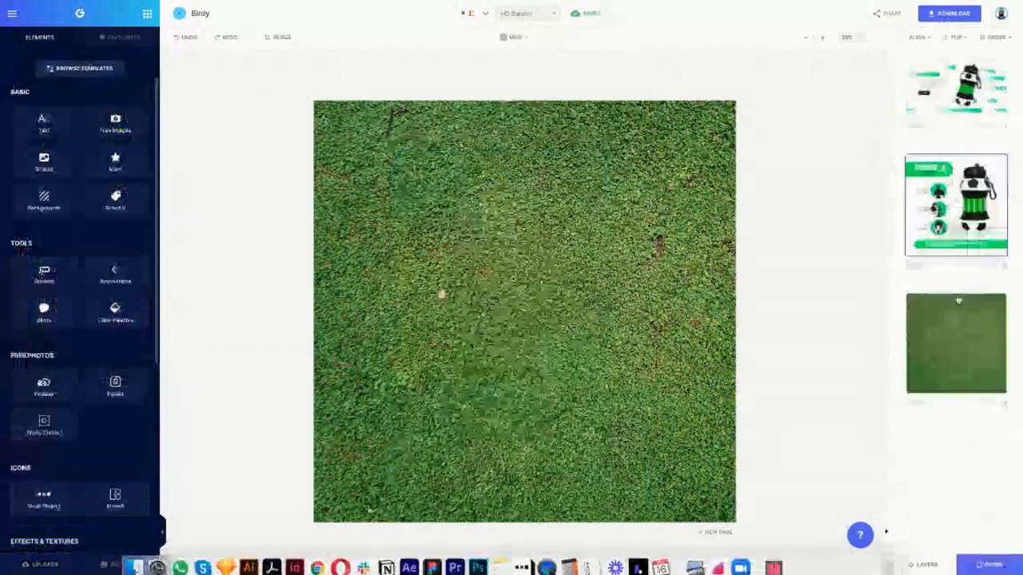
left_click(952, 100)
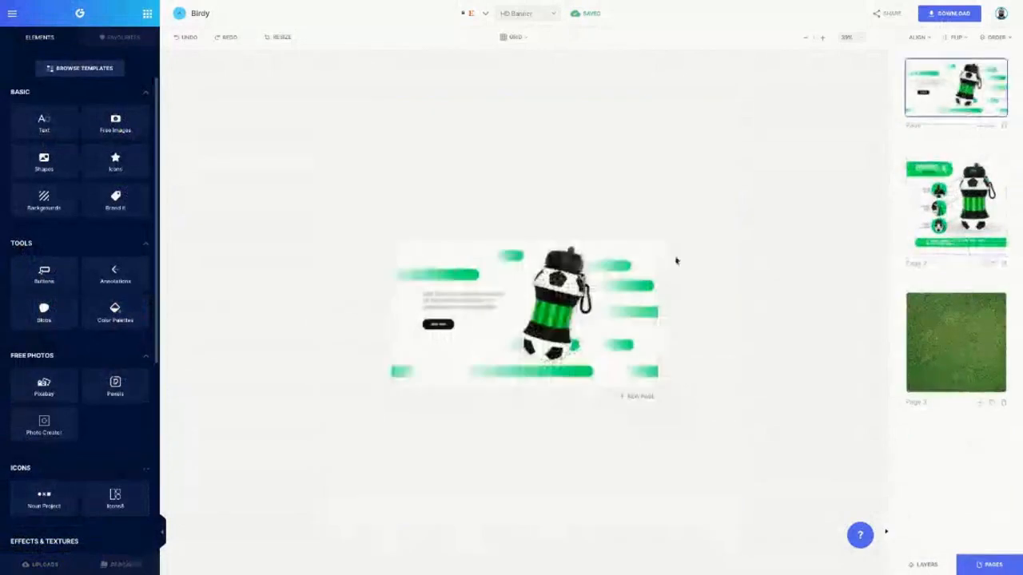
left_click(569, 295)
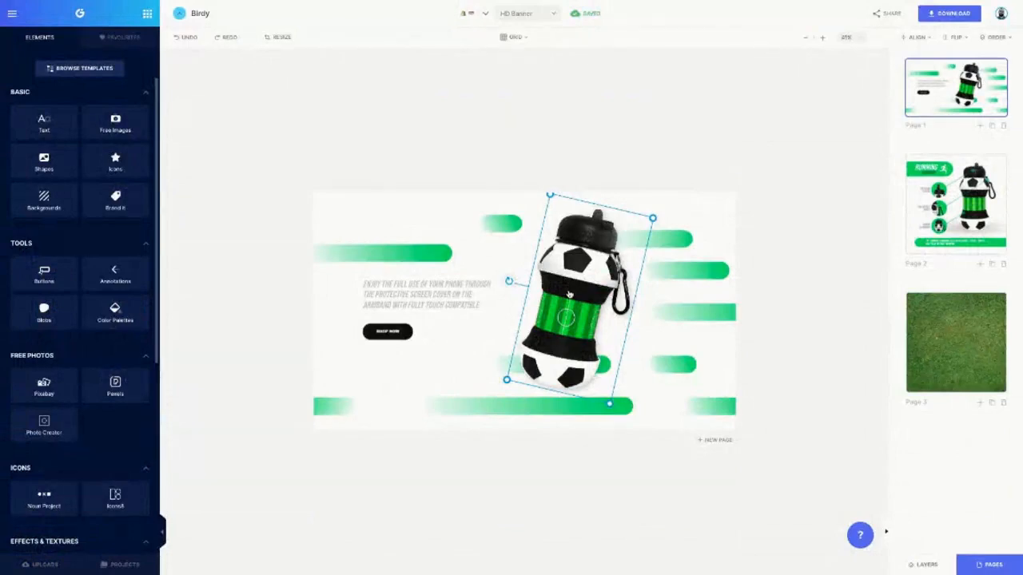
left_click(936, 379)
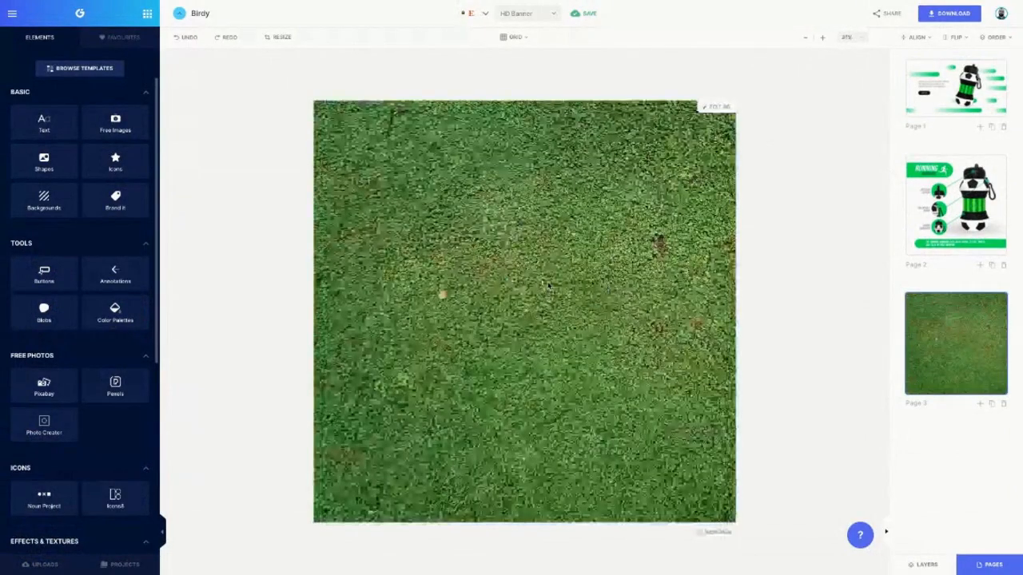
key("ctrl+v")
Enlarge the pasted bottle to fill most of the grass page's height, and centre it on the page.
left_click_drag(549, 285, 480, 384)
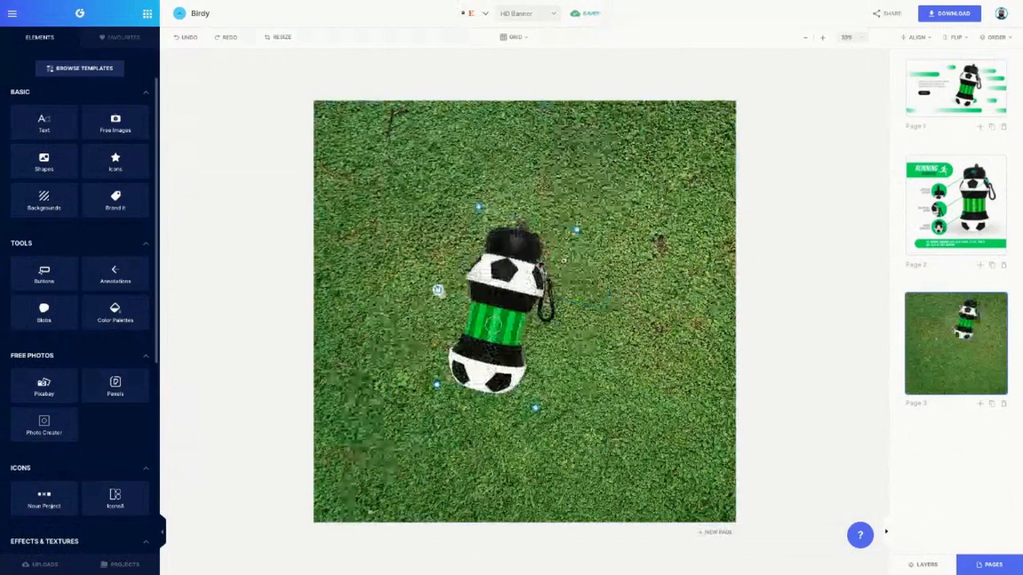
left_click_drag(575, 230, 620, 178)
left_click_drag(491, 320, 529, 312)
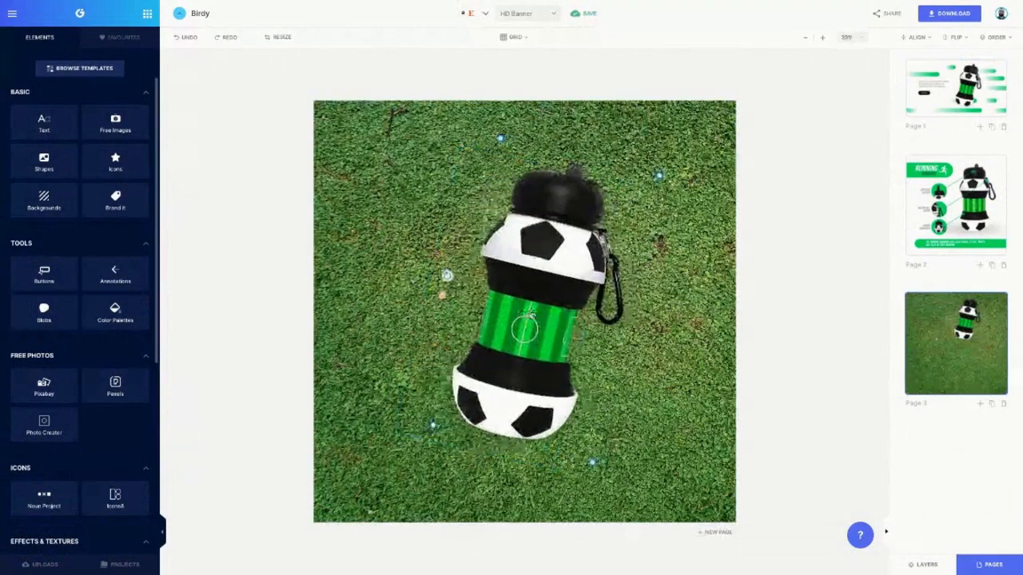
Turn on a drop shadow for the bottle, with the #000000 shadow colour at 76% opacity.
left_click(990, 566)
left_click(923, 196)
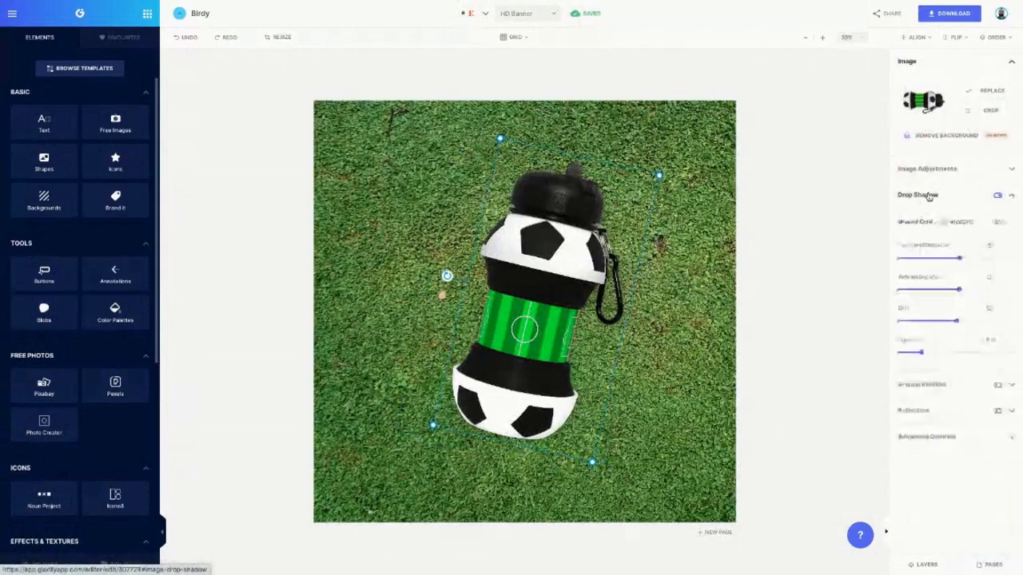
left_click(943, 223)
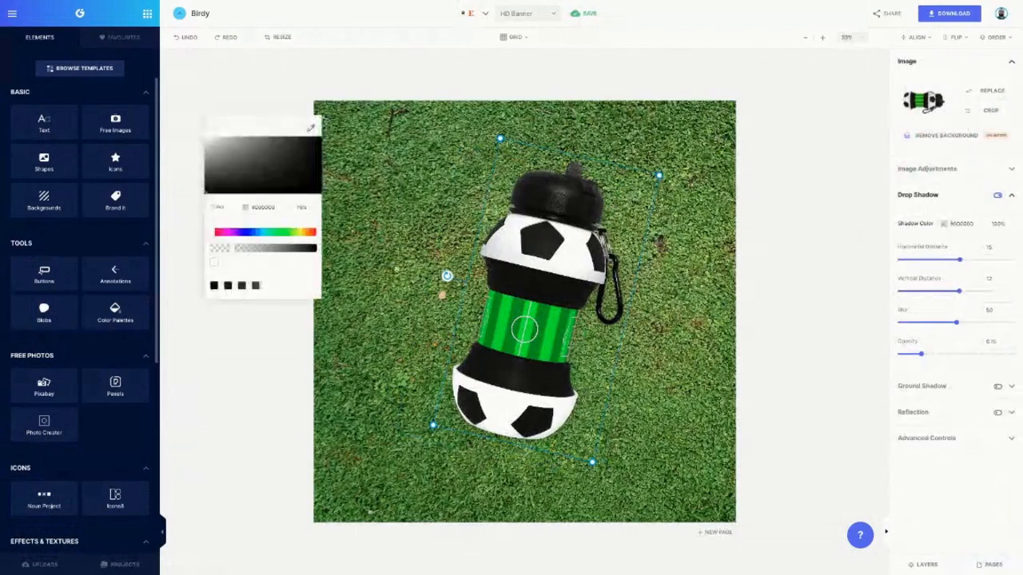
left_click_drag(235, 248, 291, 249)
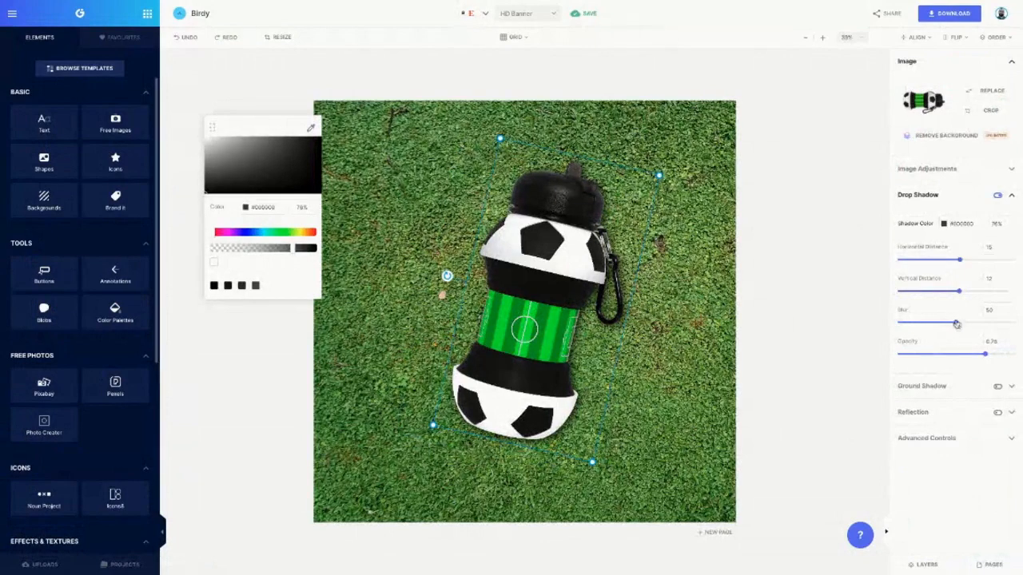
Set the bottle's drop shadow to horizontal distance 43, vertical distance 91, blur 62 and opacity 0.42.
left_click_drag(956, 323, 1001, 321)
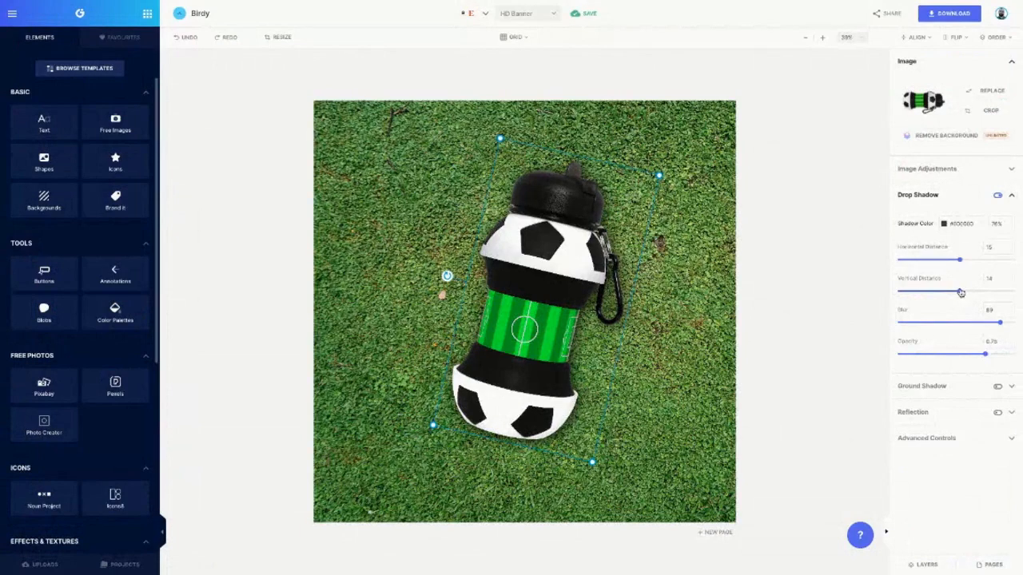
left_click_drag(960, 292, 967, 262)
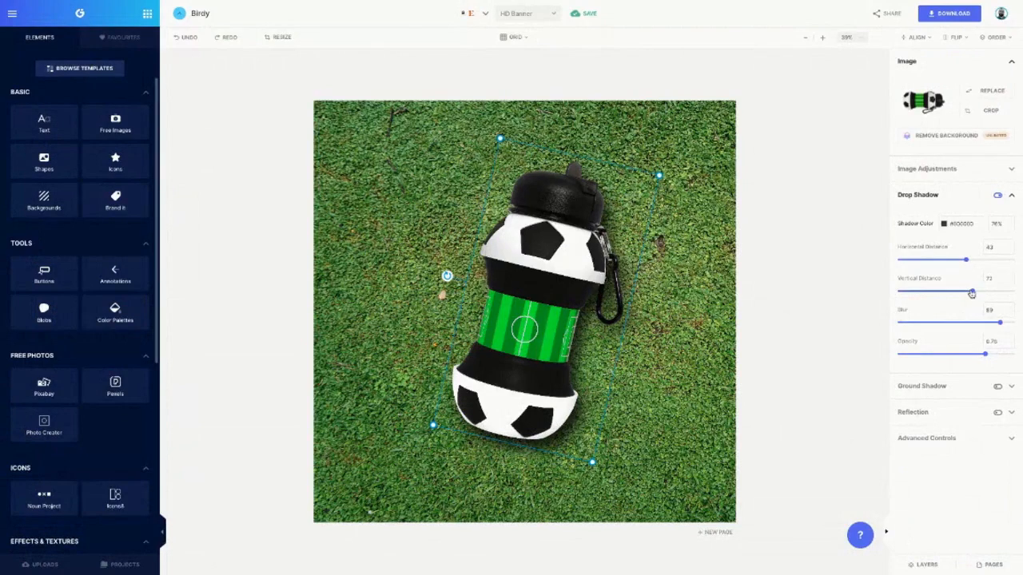
left_click_drag(972, 293, 977, 293)
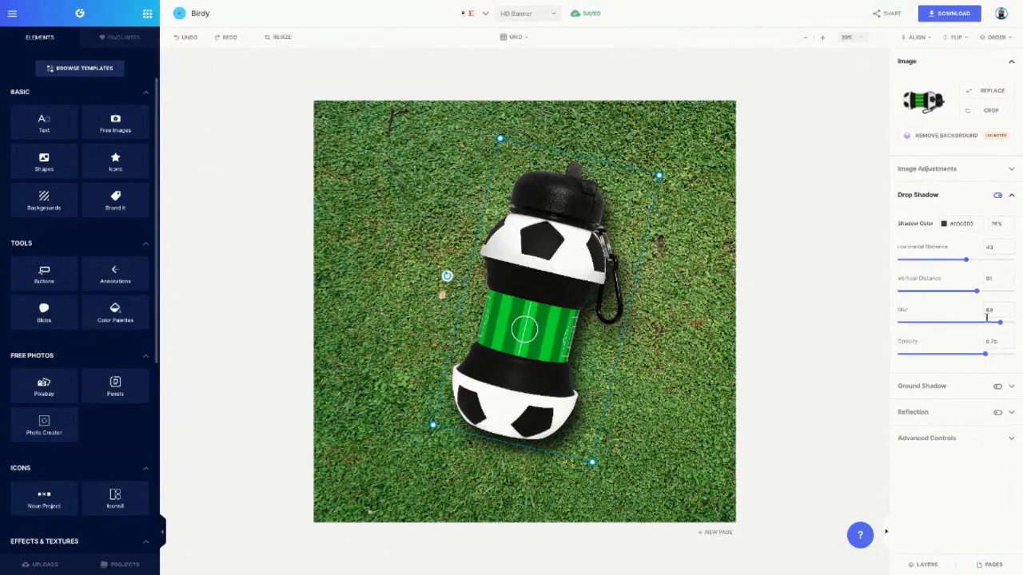
left_click_drag(1001, 325, 949, 364)
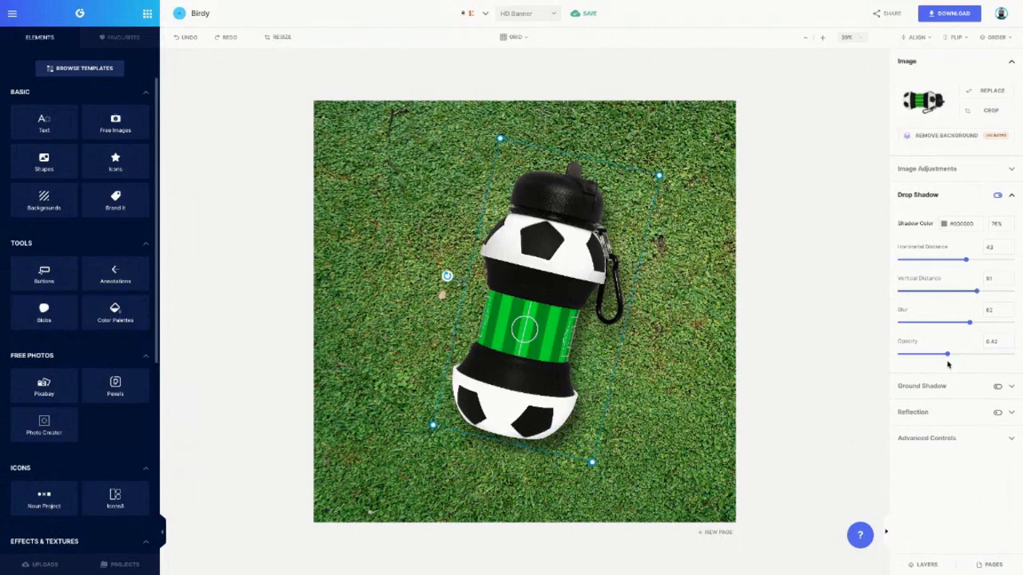
Darken the grass background with a #000000 overlay at 0.17 fill, and shift the bottle slightly to the left.
left_click(756, 440)
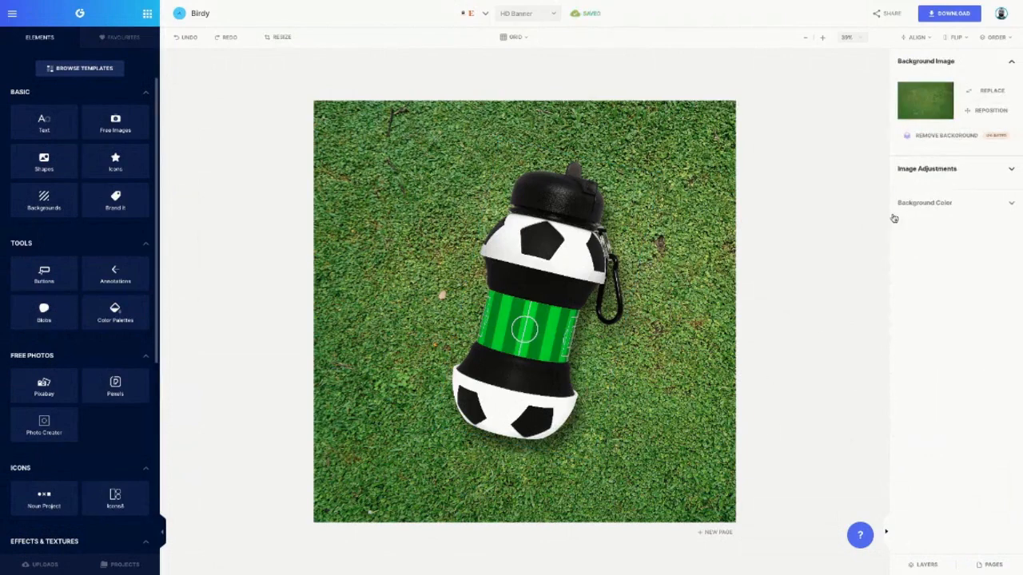
left_click(931, 169)
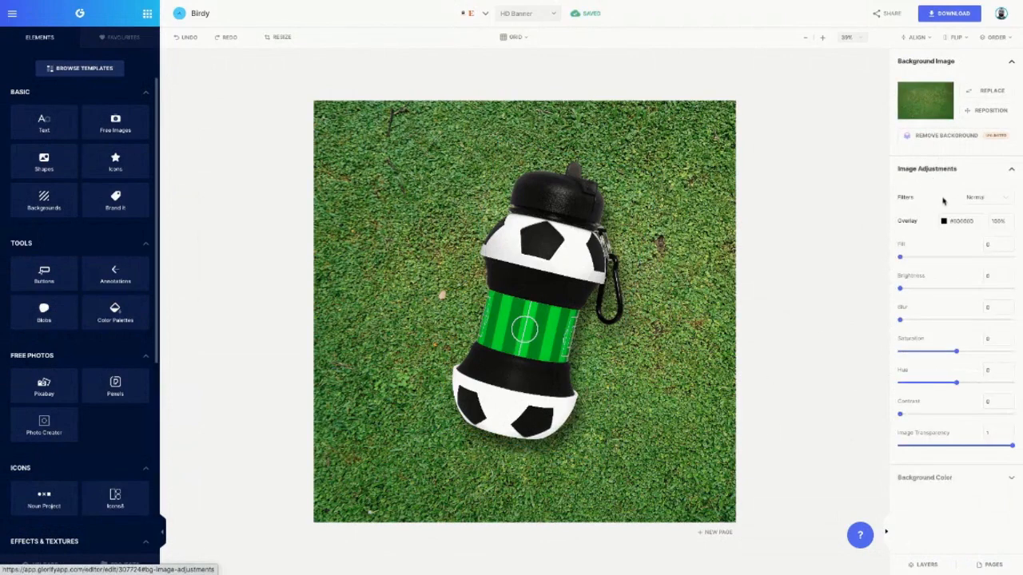
left_click_drag(904, 260, 921, 260)
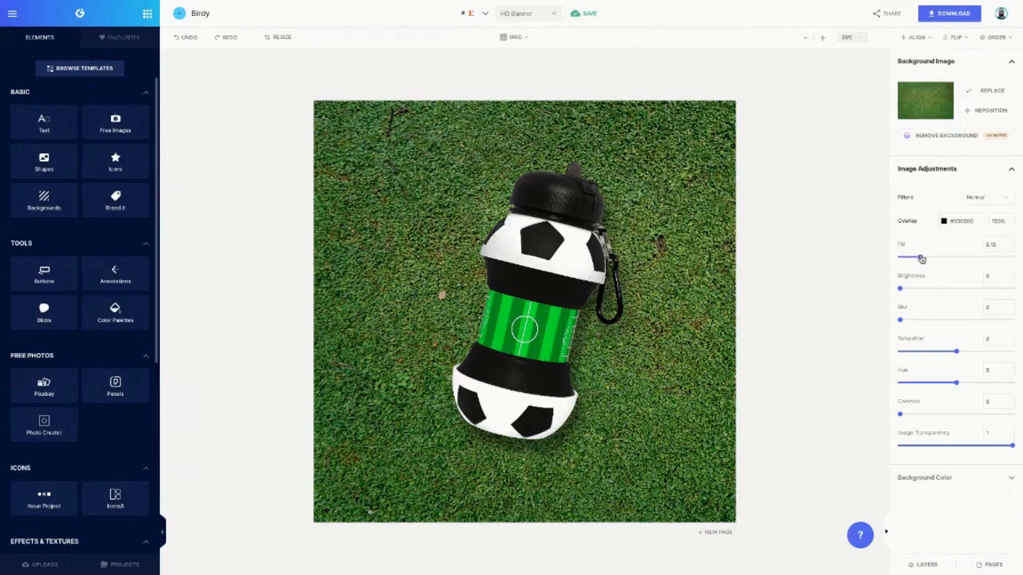
left_click(543, 320)
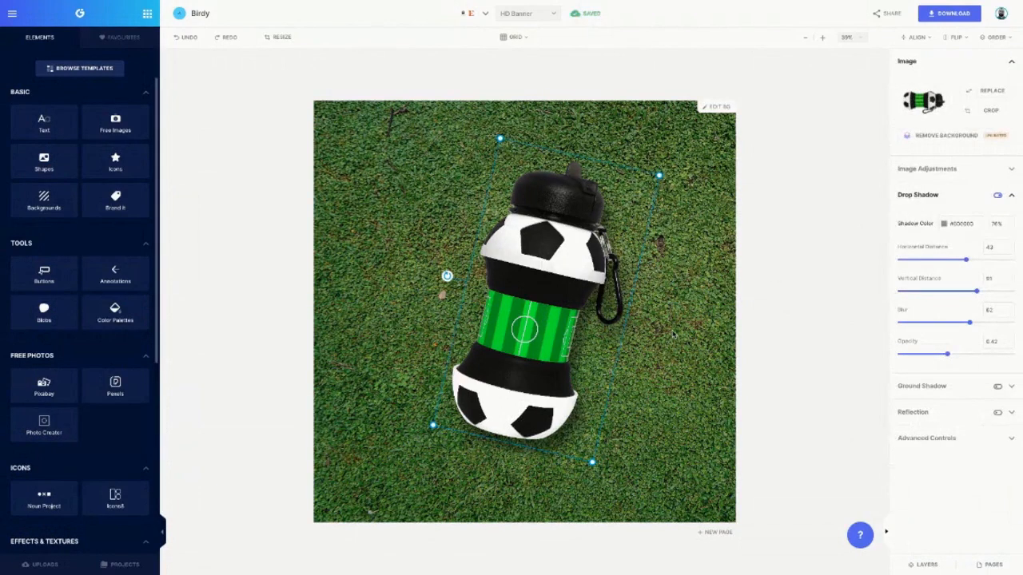
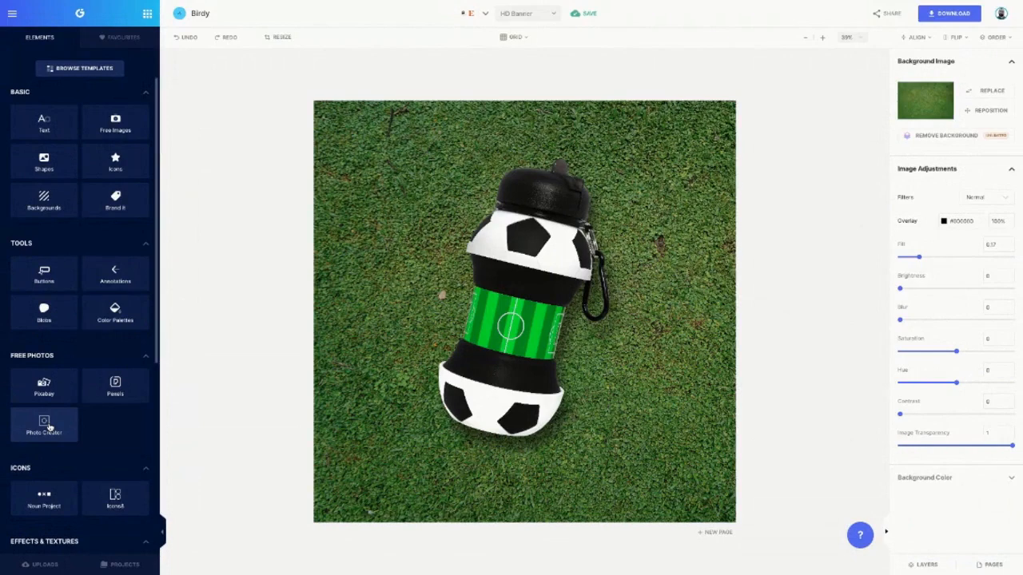
Search the Photo Creator objects for "football" and look through the photos for a standalone ball.
left_click(48, 426)
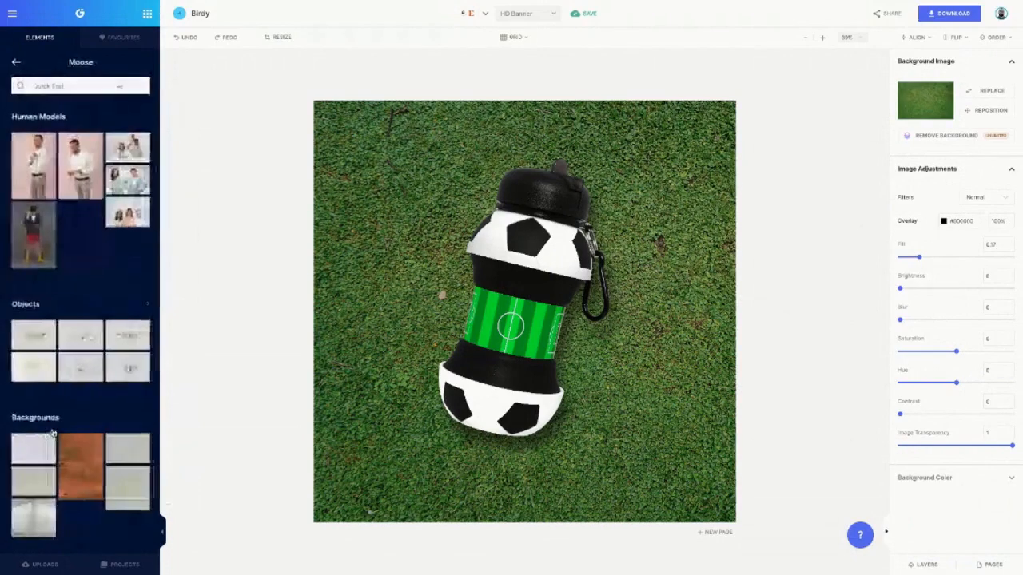
left_click(30, 305)
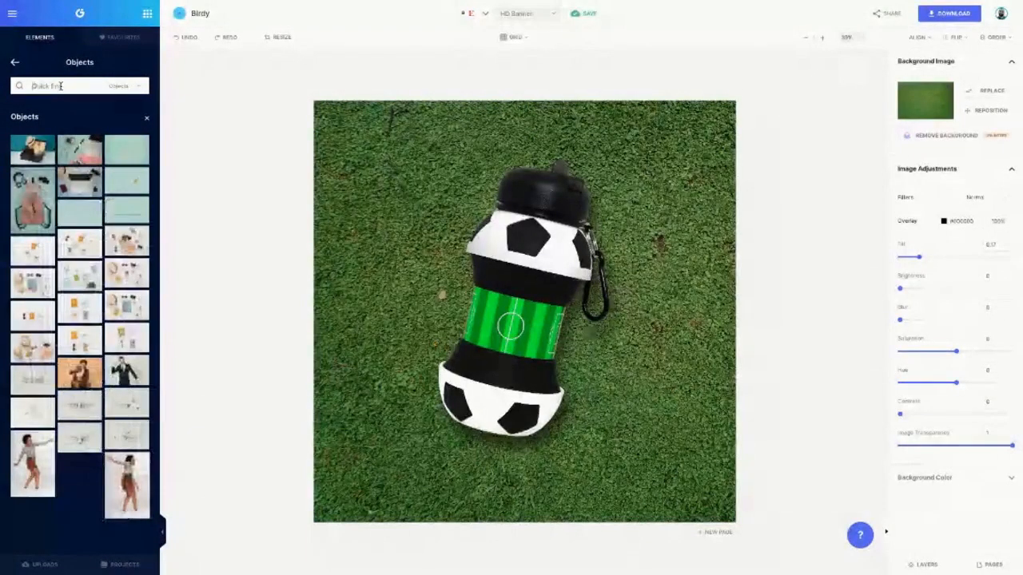
type("fo")
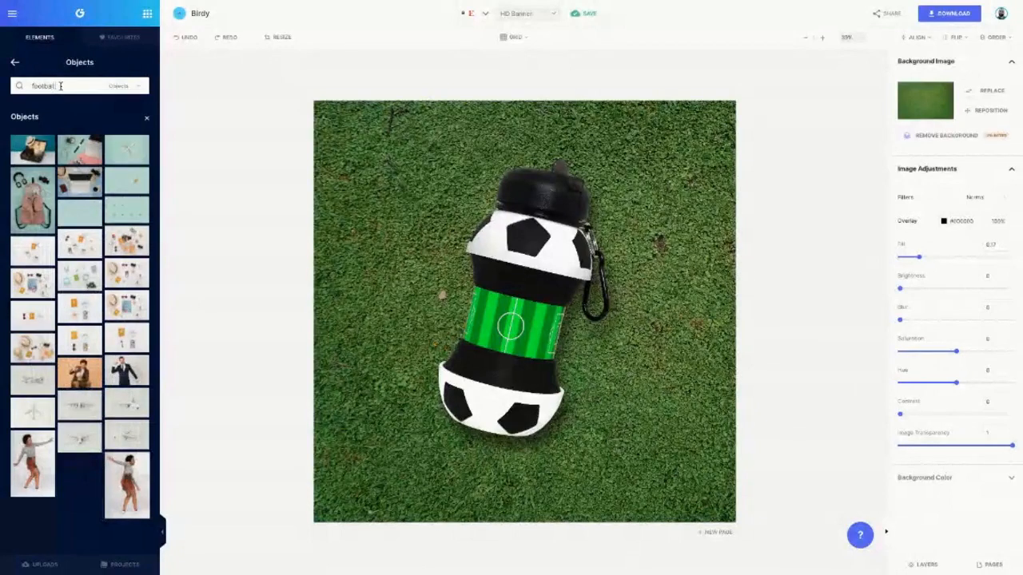
type("otball")
key("Return")
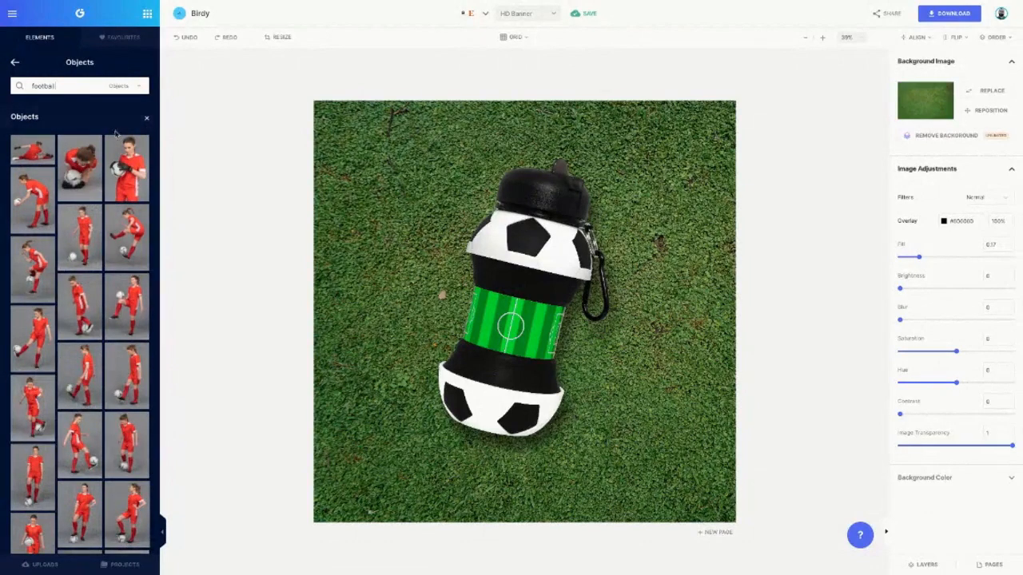
scroll(97, 308, "down", 5)
scroll(96, 308, "up", 1)
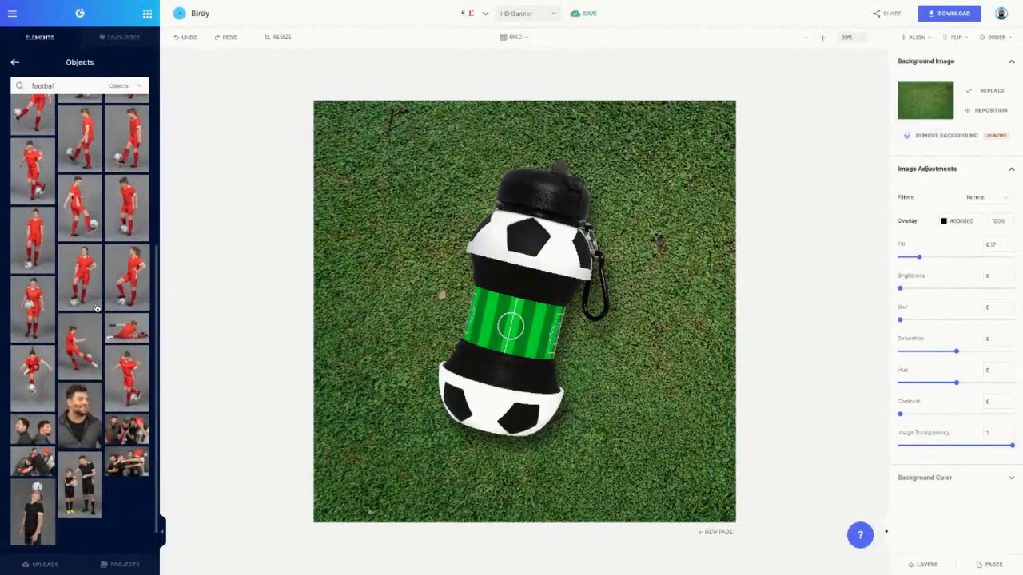
scroll(97, 309, "down", 3)
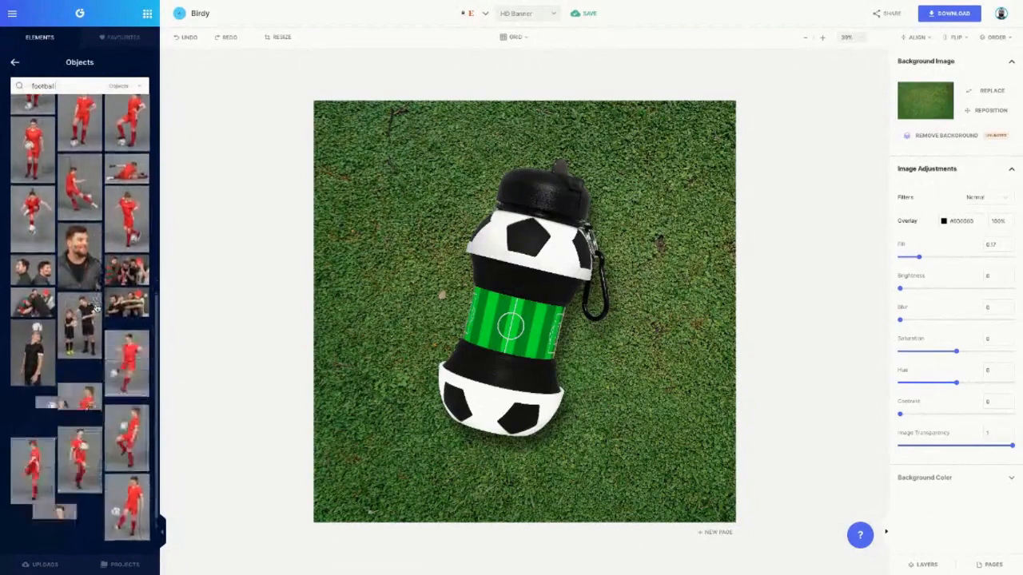
scroll(97, 308, "up", 10)
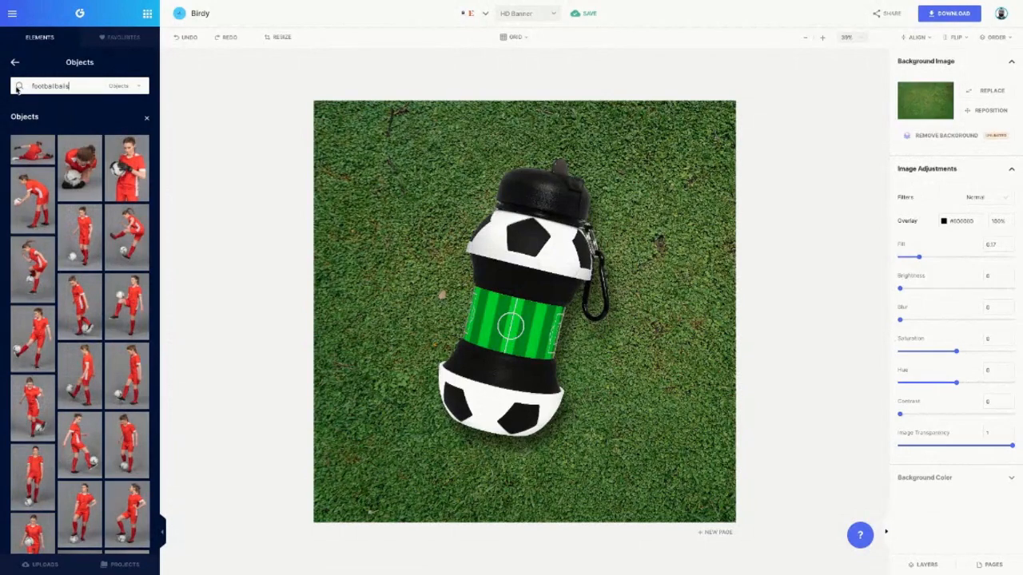
Search the objects for "ball", then place the white ball with orange curves enlarged and partly off the page's upper-left corner.
key("ctrl+a")
type("ball")
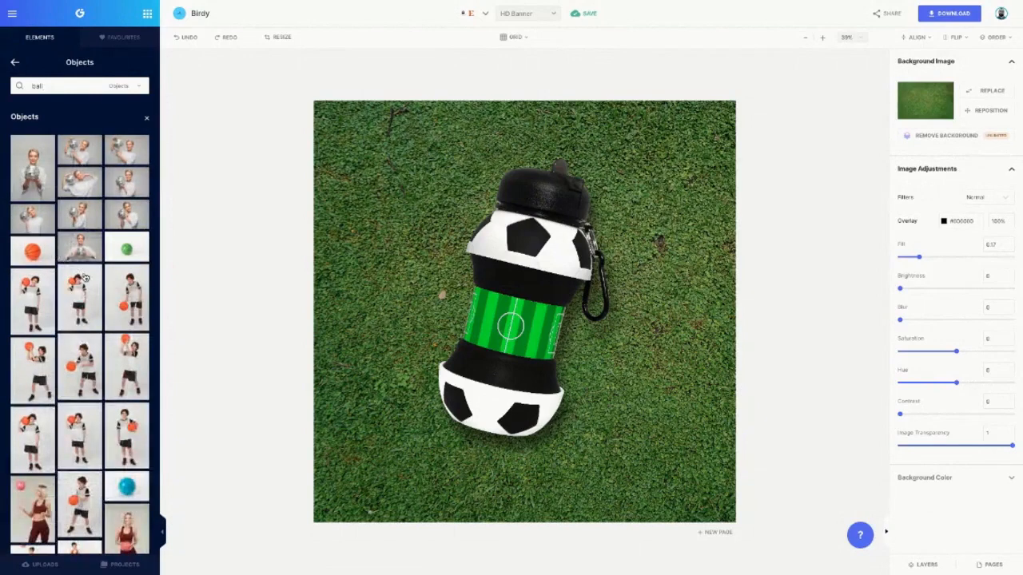
scroll(98, 372, "down", 3)
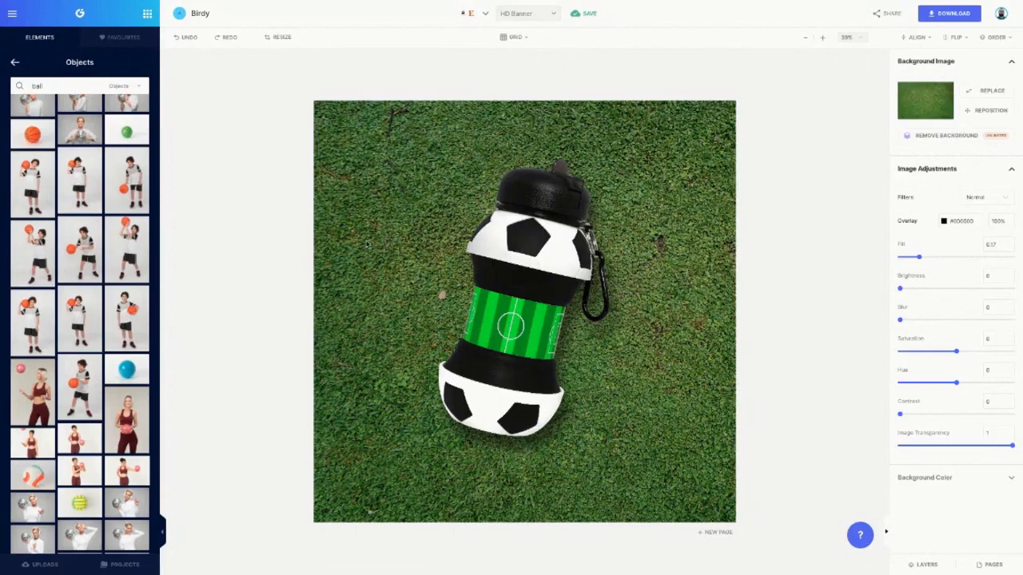
left_click_drag(393, 226, 319, 152)
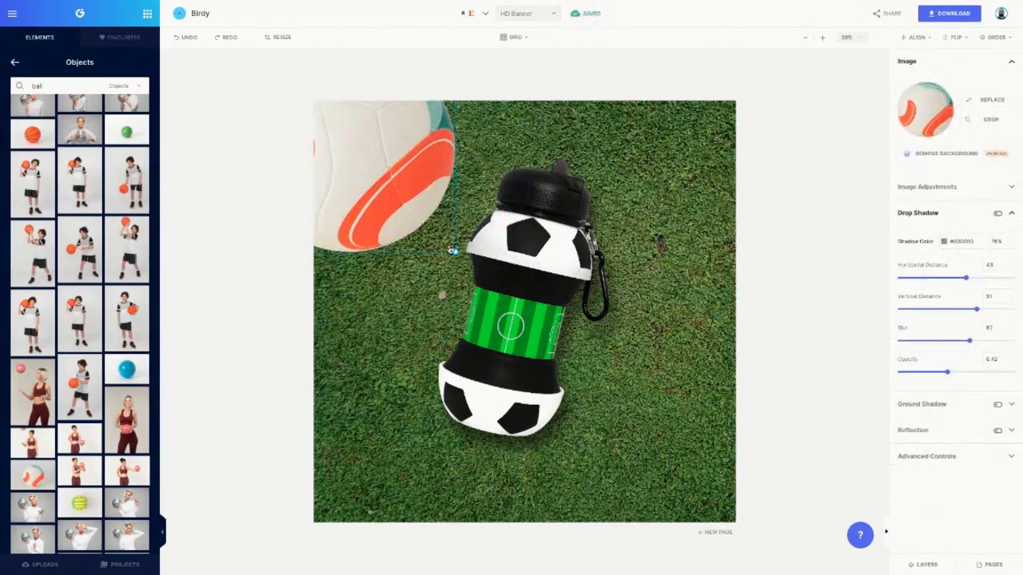
left_click_drag(454, 252, 620, 416)
left_click_drag(507, 315, 342, 249)
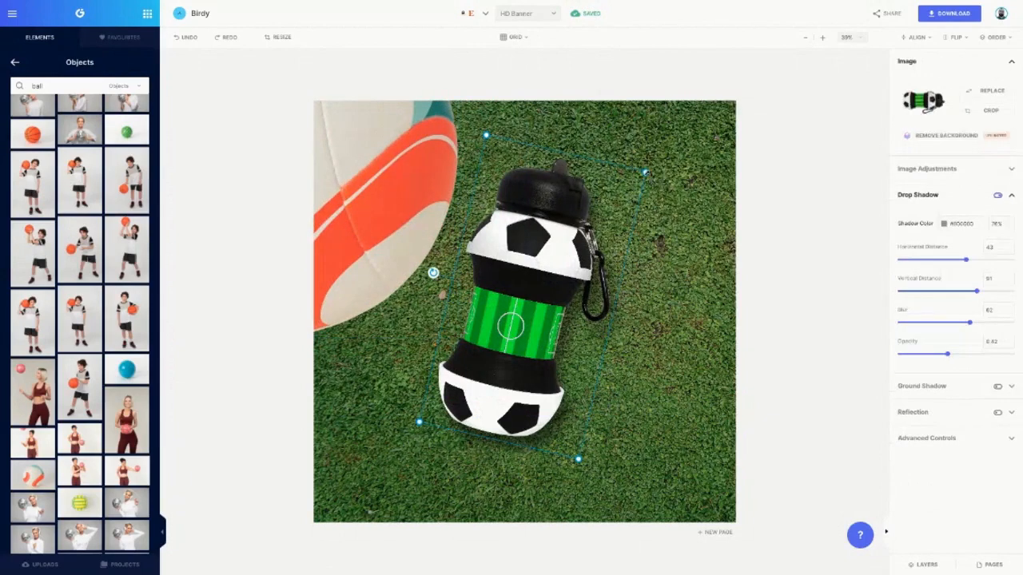
Scale down the bottle and the ball slightly, keeping the ball cut off by the upper-left corner and the bottle near the page centre.
left_click_drag(646, 172, 626, 192)
left_click_drag(528, 307, 529, 312)
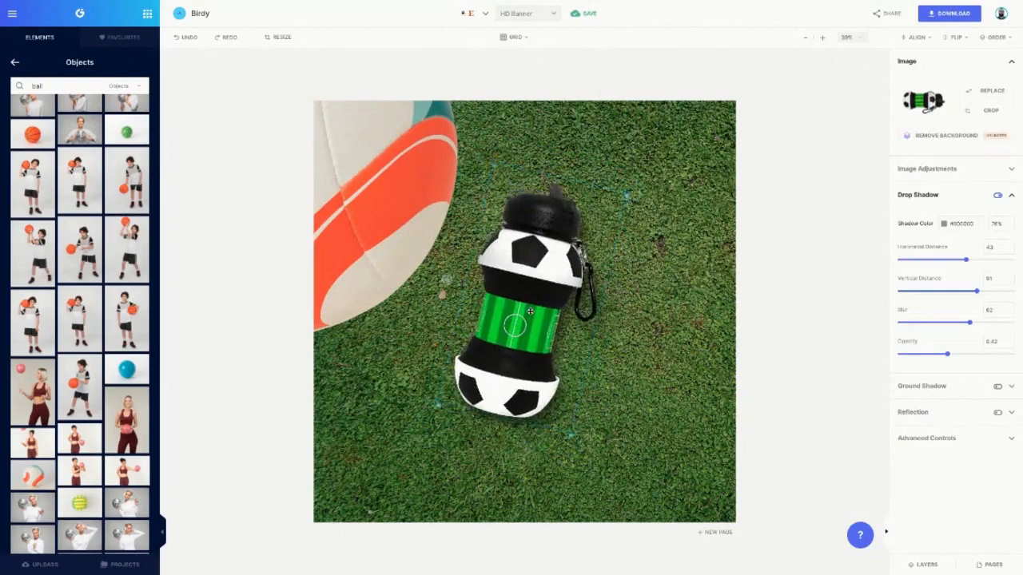
left_click(428, 285)
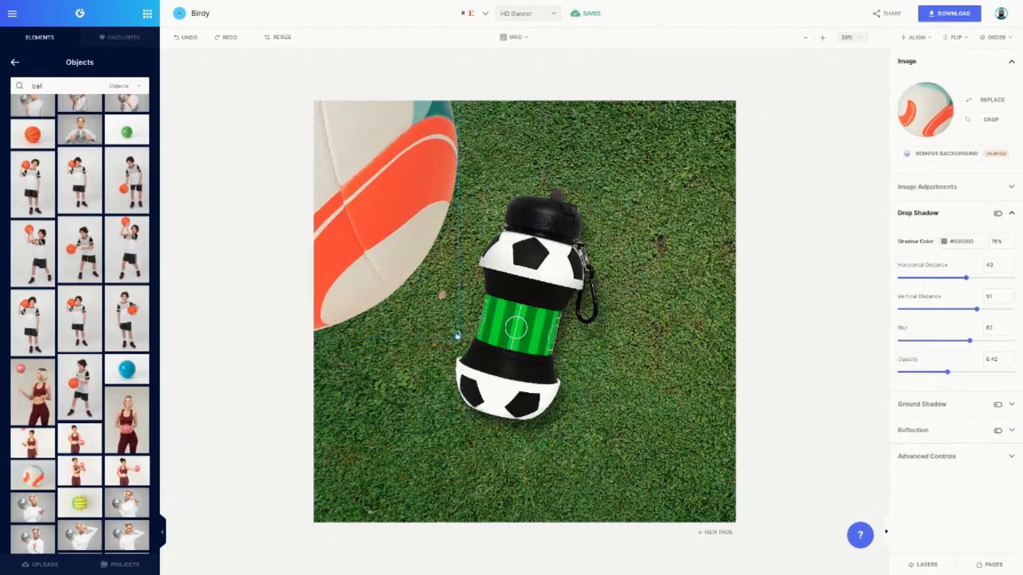
left_click_drag(457, 336, 424, 302)
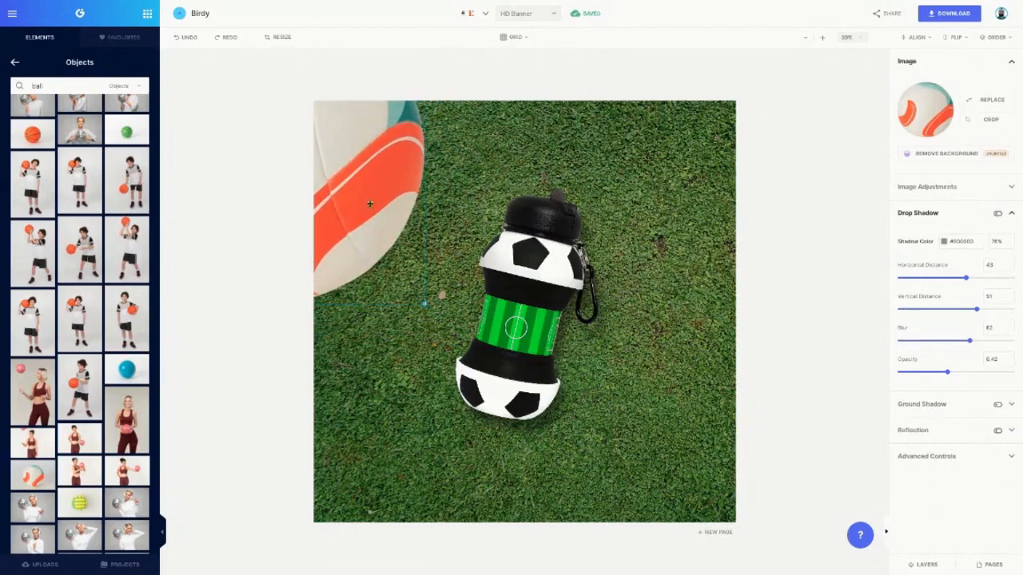
left_click_drag(370, 203, 391, 157)
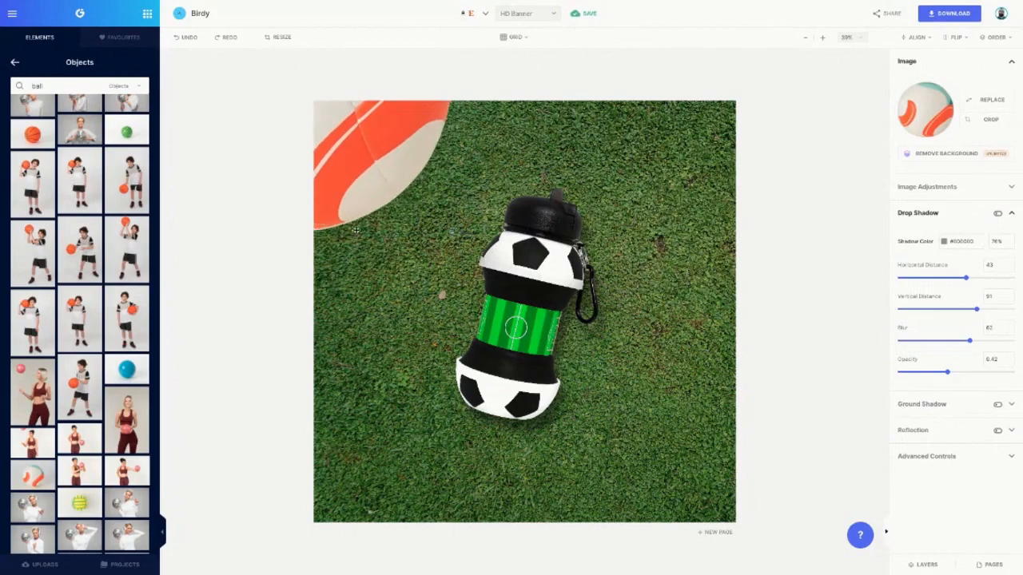
left_click_drag(356, 230, 350, 238)
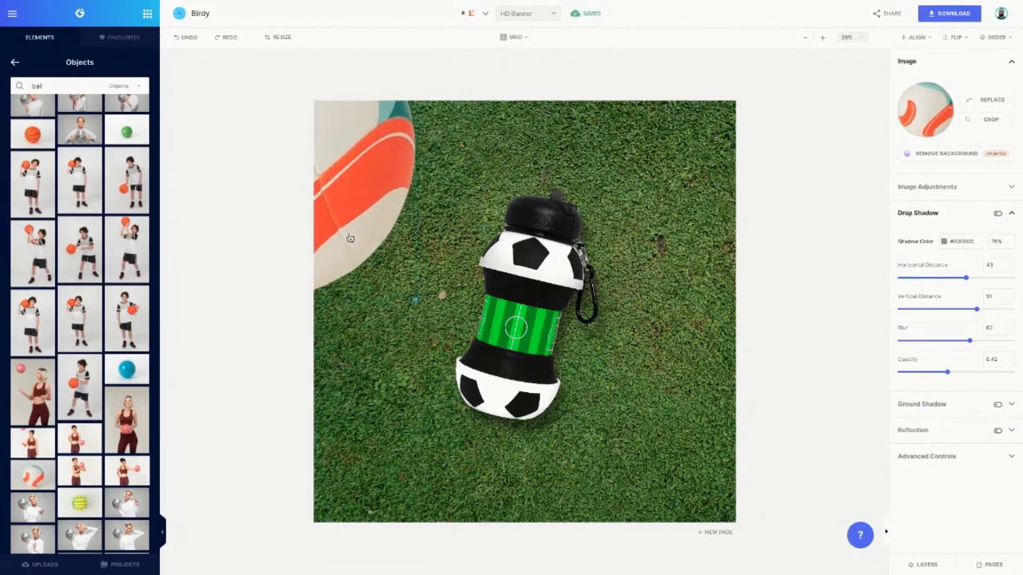
left_click(513, 342)
left_click_drag(513, 342, 518, 348)
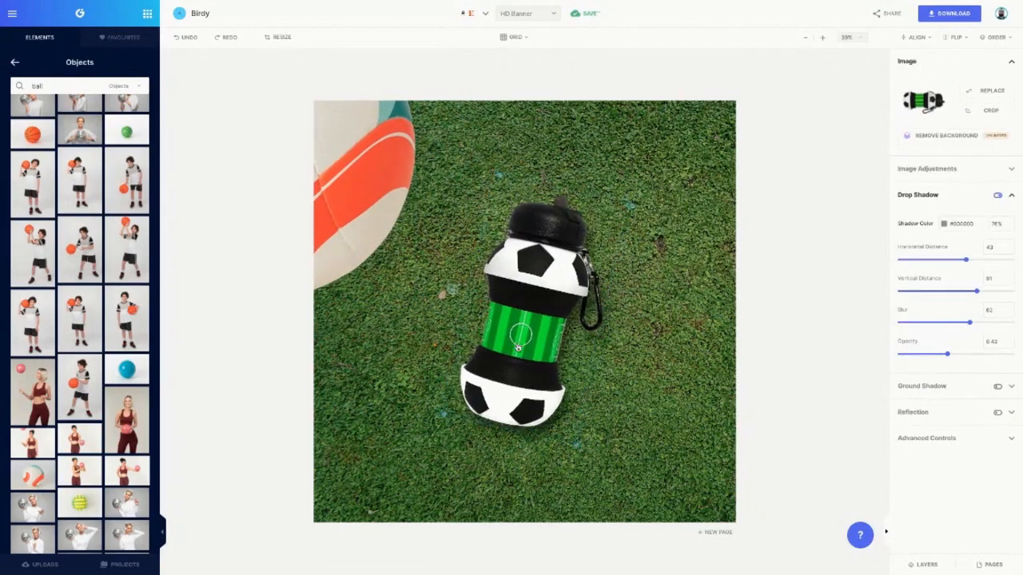
double_click(518, 348)
left_click(569, 402)
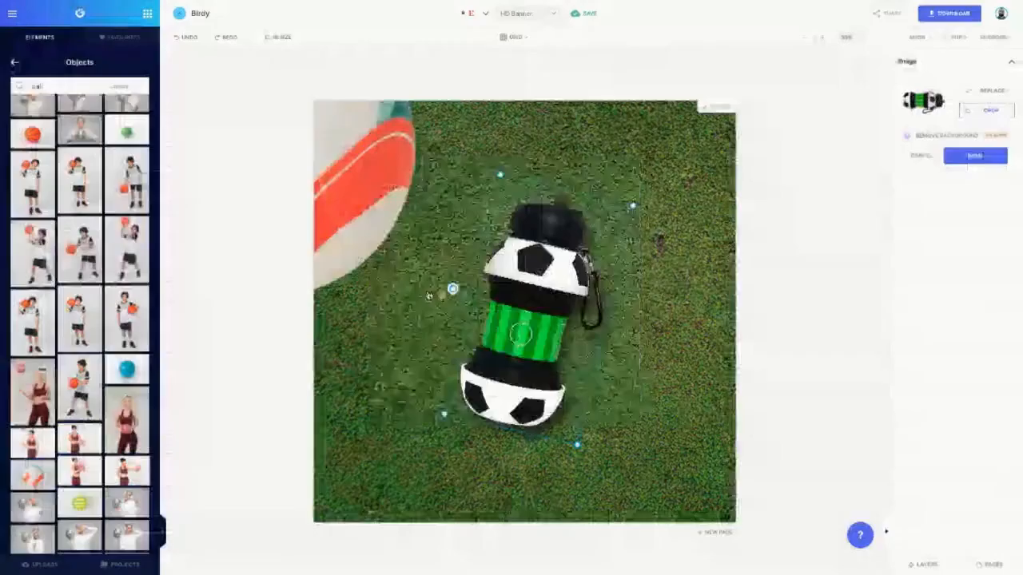
left_click(372, 224)
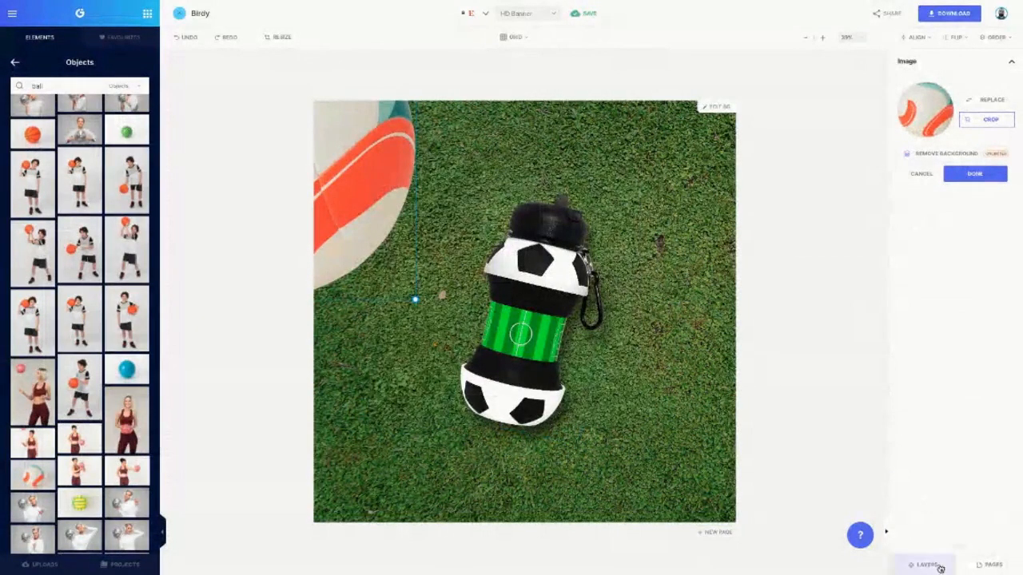
left_click(927, 565)
left_click(986, 570)
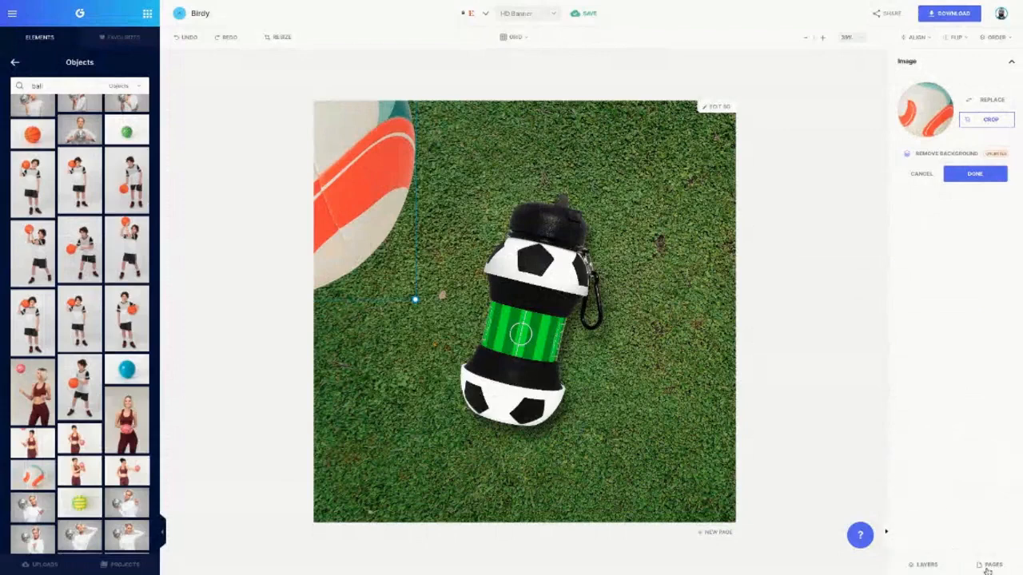
left_click(988, 570)
left_click(977, 173)
Turn on a drop shadow for the ball and set its blur to 71.
left_click(997, 215)
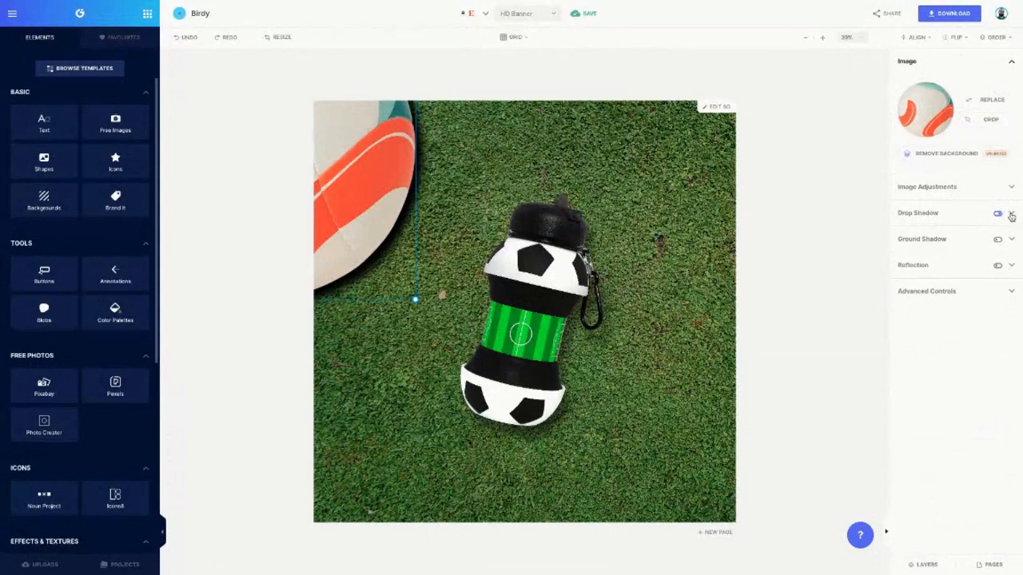
left_click(1010, 216)
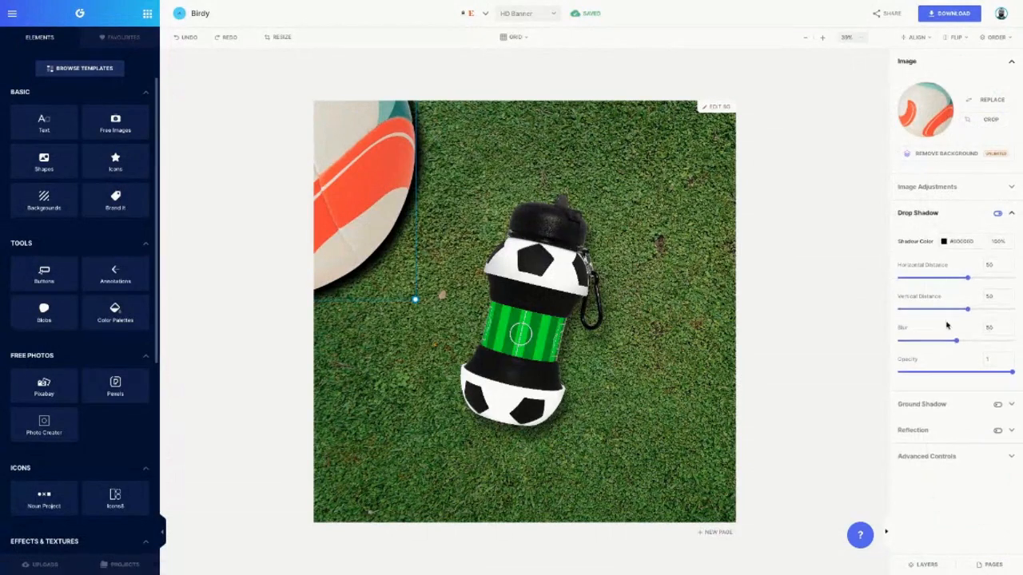
left_click_drag(956, 343, 980, 343)
Set the ball's drop shadow to horizontal distance 79, vertical distance 137, blur 81 and opacity 0.37, and nudge the ball towards the corner.
left_click(513, 260)
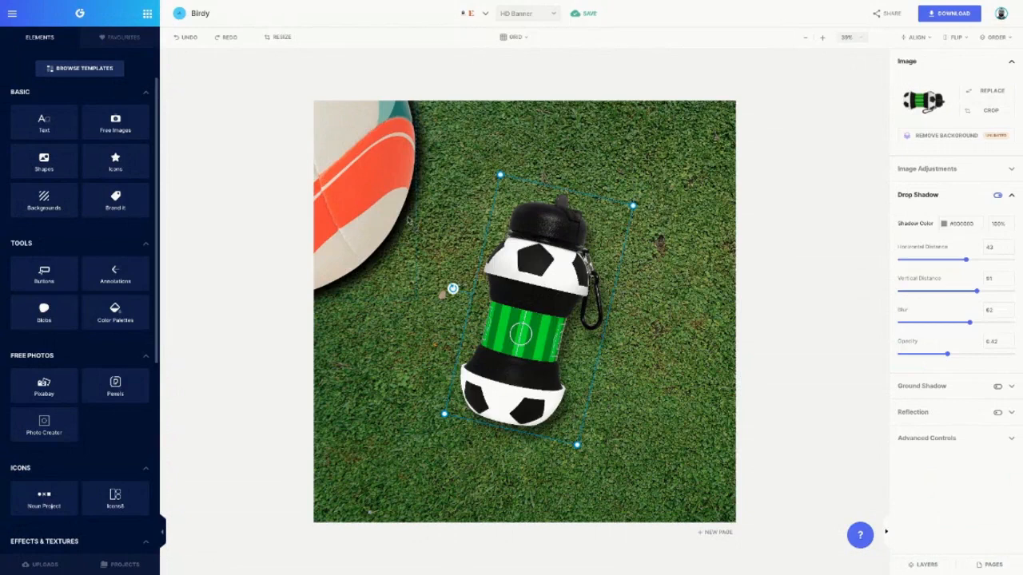
left_click(383, 189)
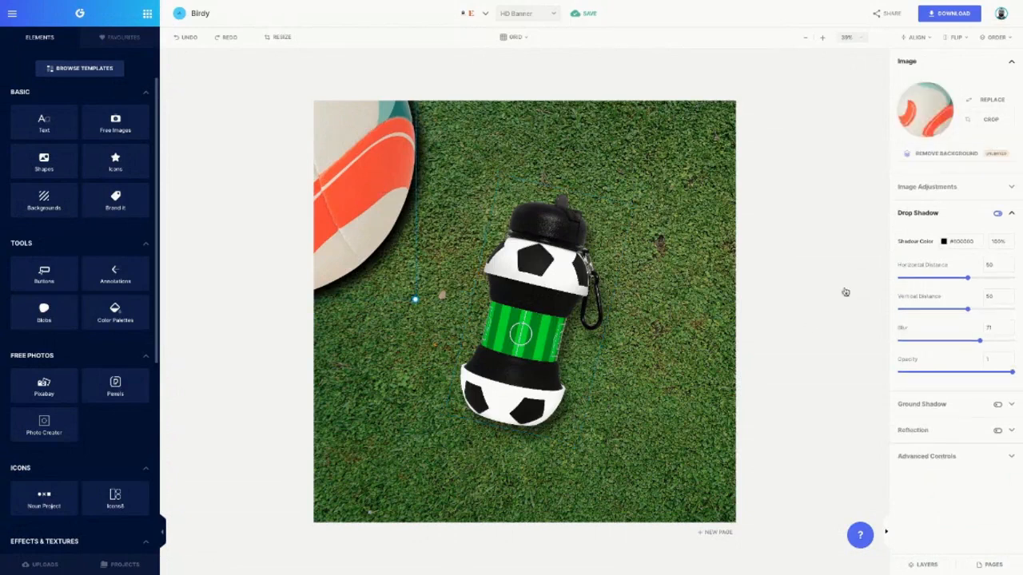
left_click_drag(979, 343, 941, 381)
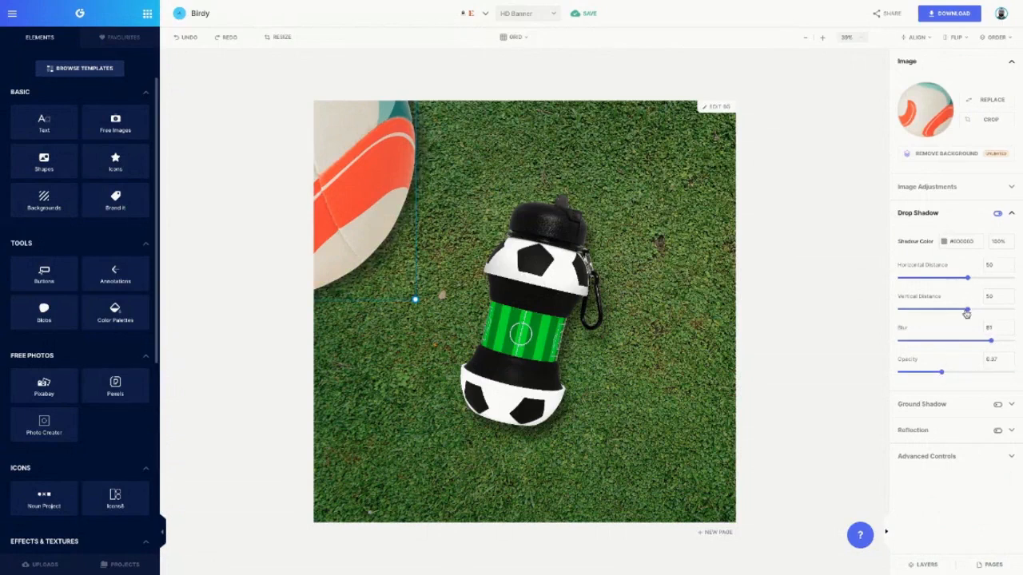
left_click_drag(966, 313, 990, 309)
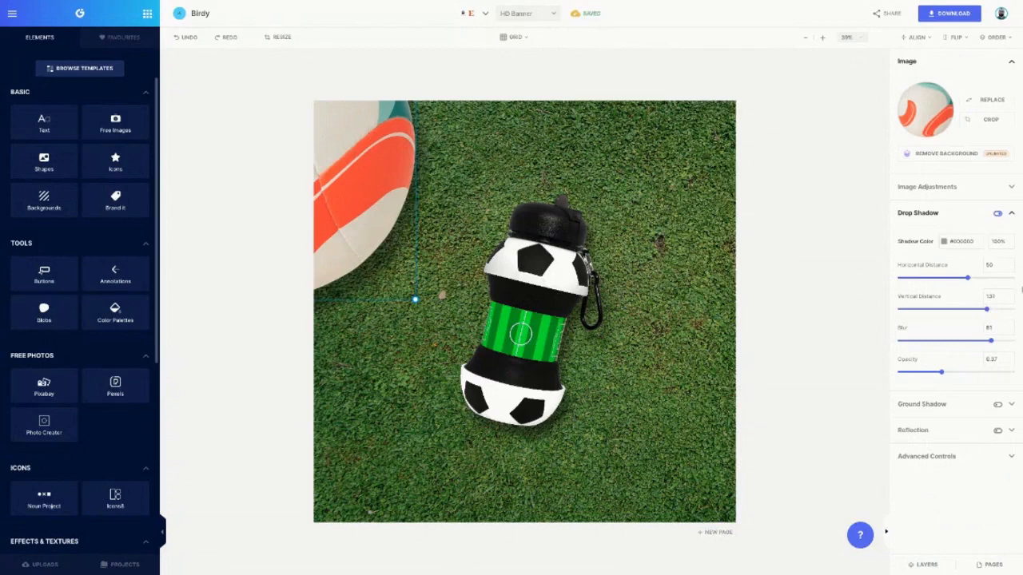
left_click(556, 308)
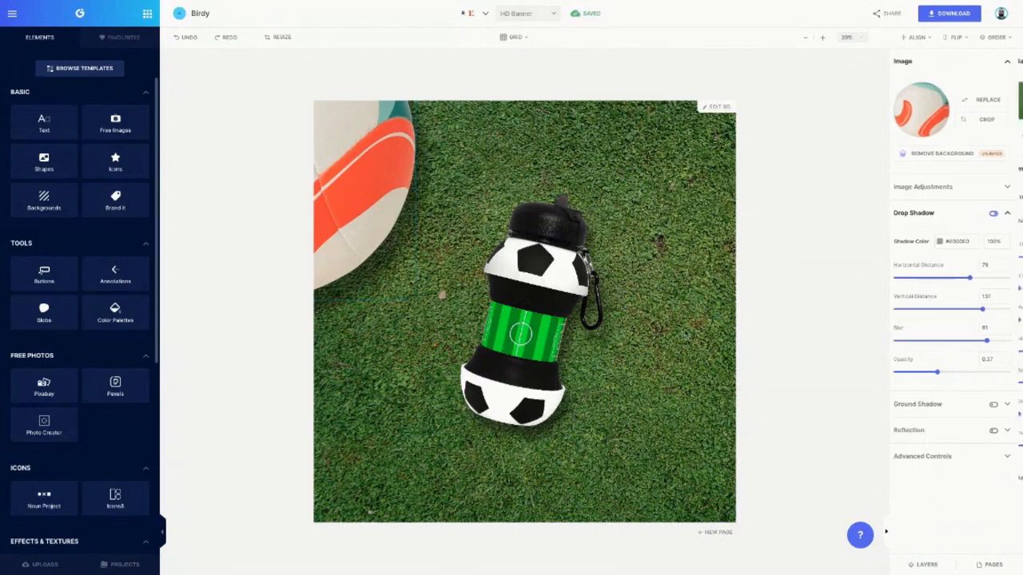
left_click(386, 229)
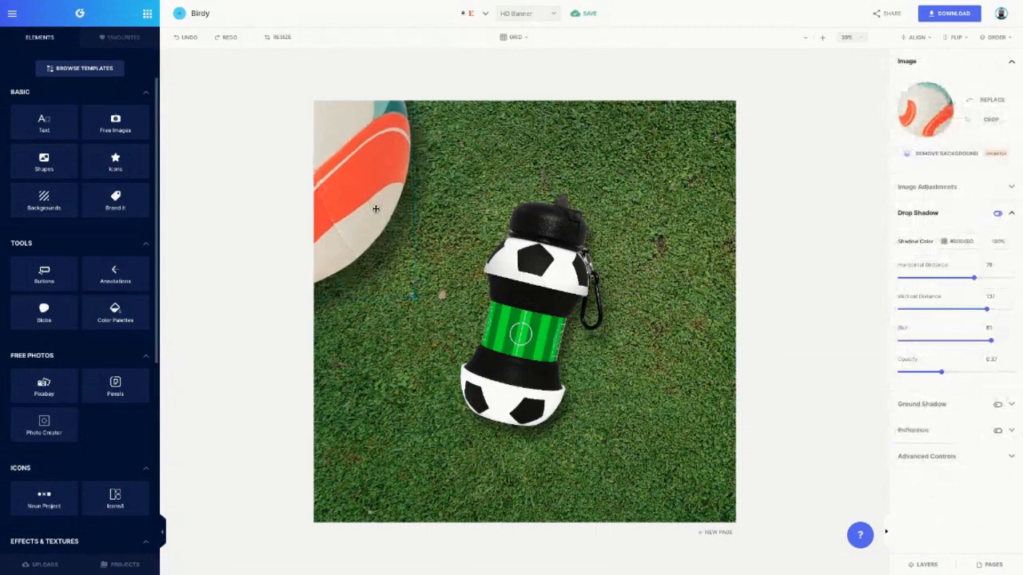
left_click(409, 295)
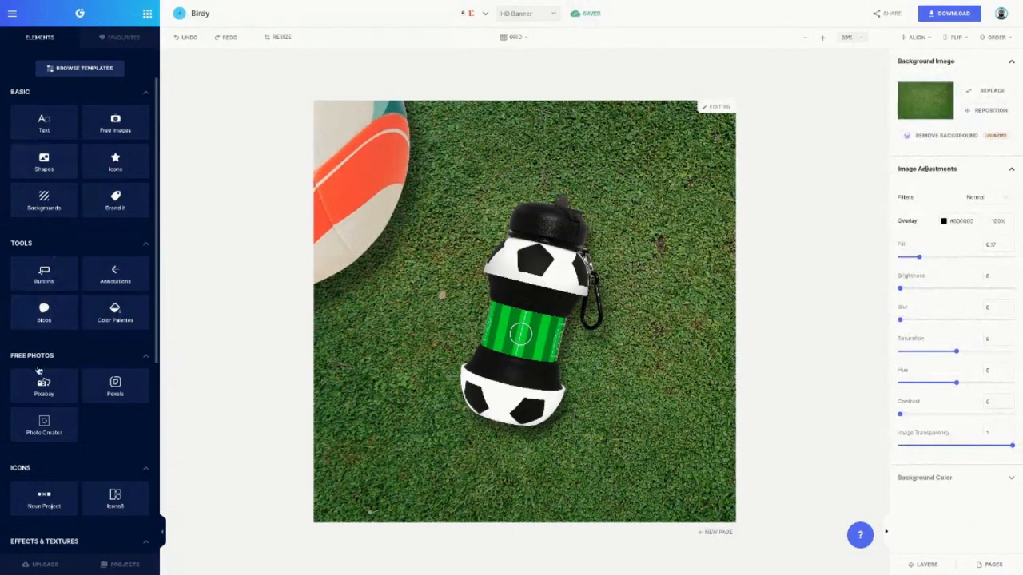
Search the Photo Creator objects for "boot".
left_click(44, 423)
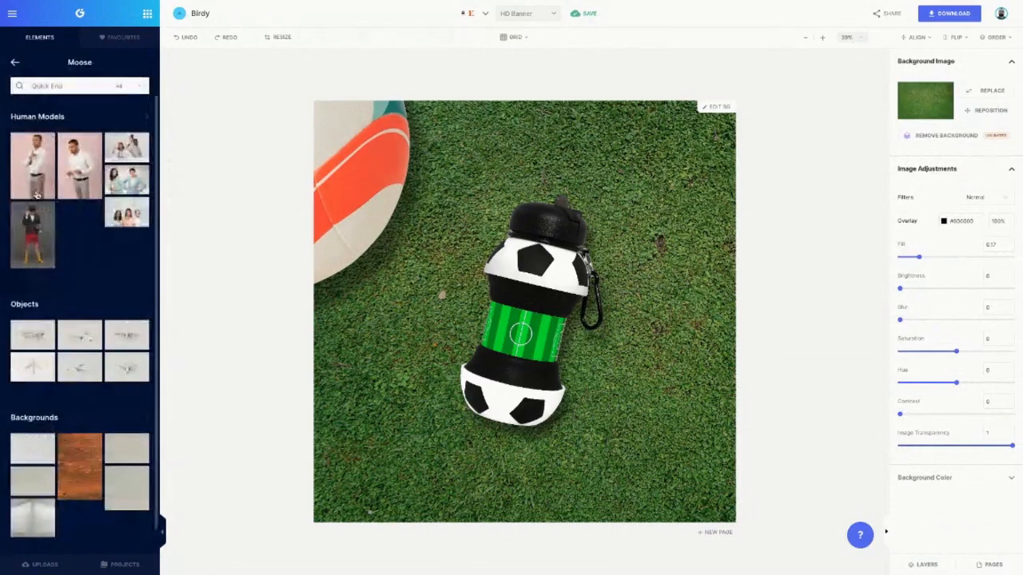
left_click(42, 306)
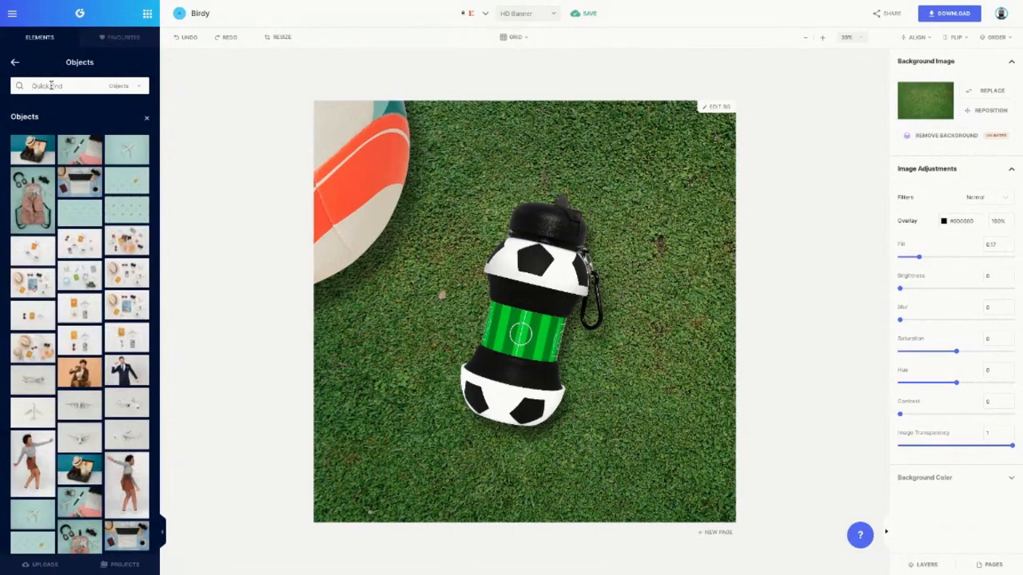
left_click(50, 85)
type("boot")
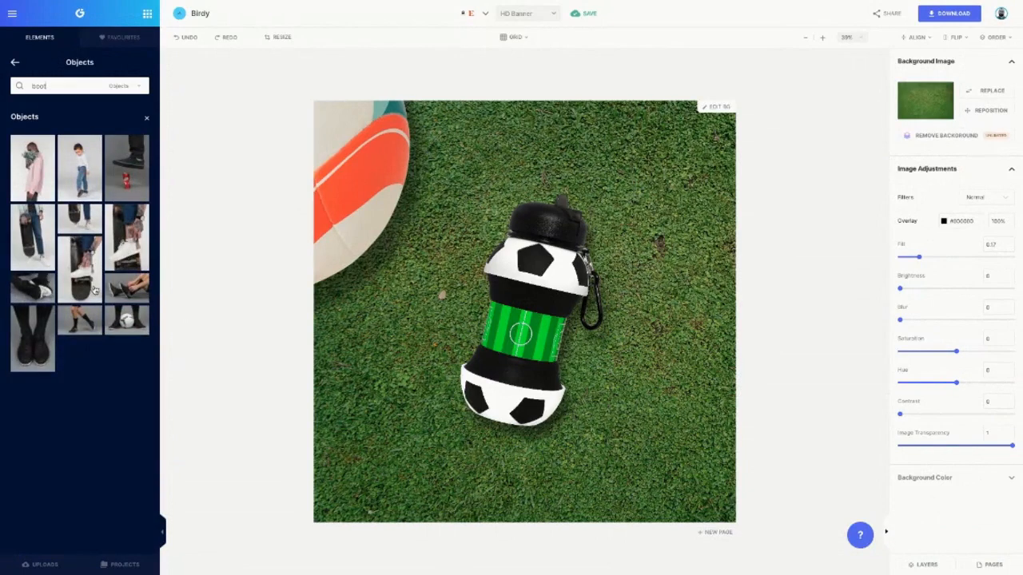
key("ctrl+a")
Try the photo of black boots with white studded soles on the grass page and delete it again.
left_click(29, 287)
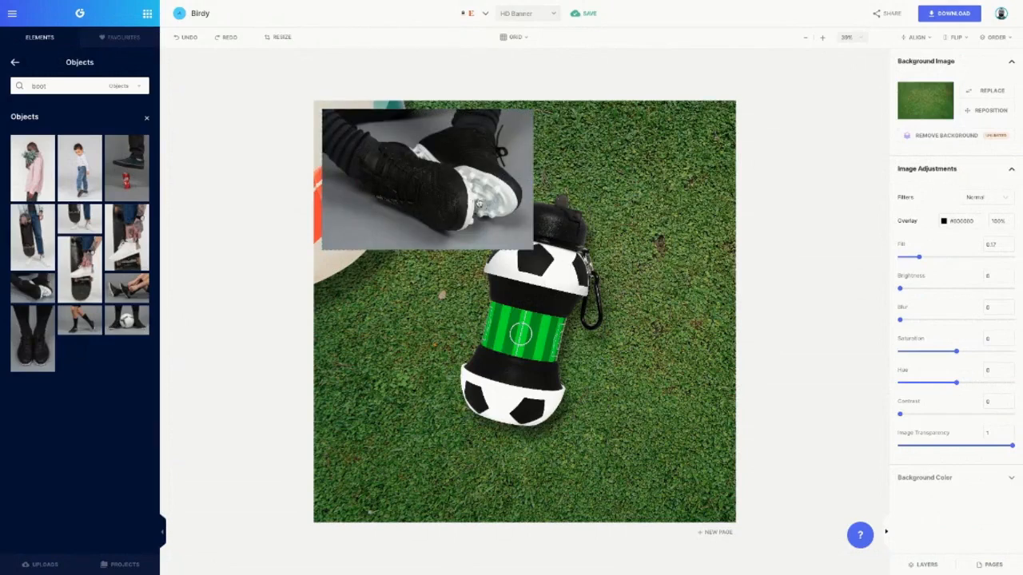
left_click_drag(480, 206, 496, 296)
left_click_drag(485, 245, 576, 308)
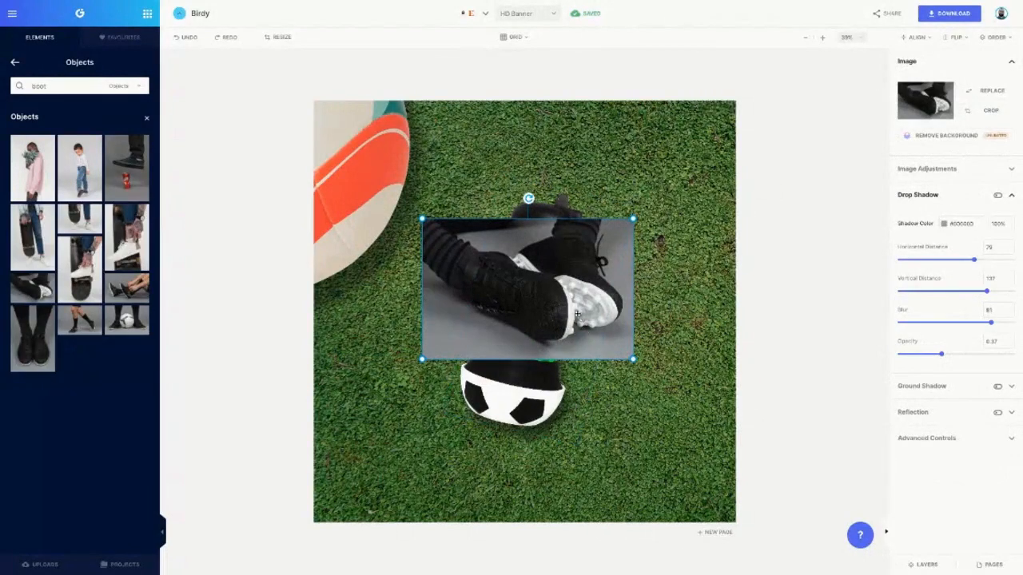
left_click_drag(580, 316, 502, 375)
right_click(502, 374)
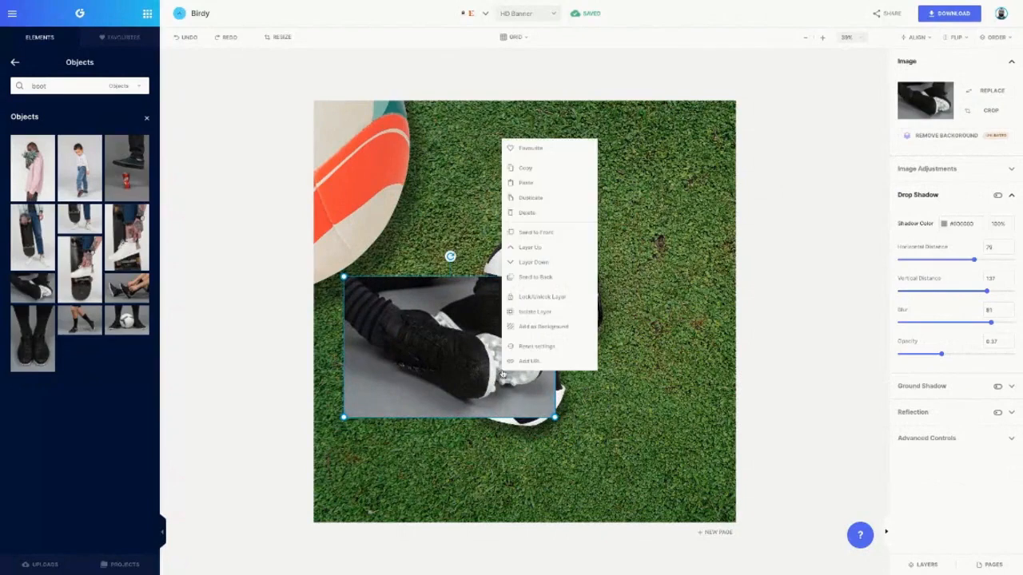
left_click(557, 213)
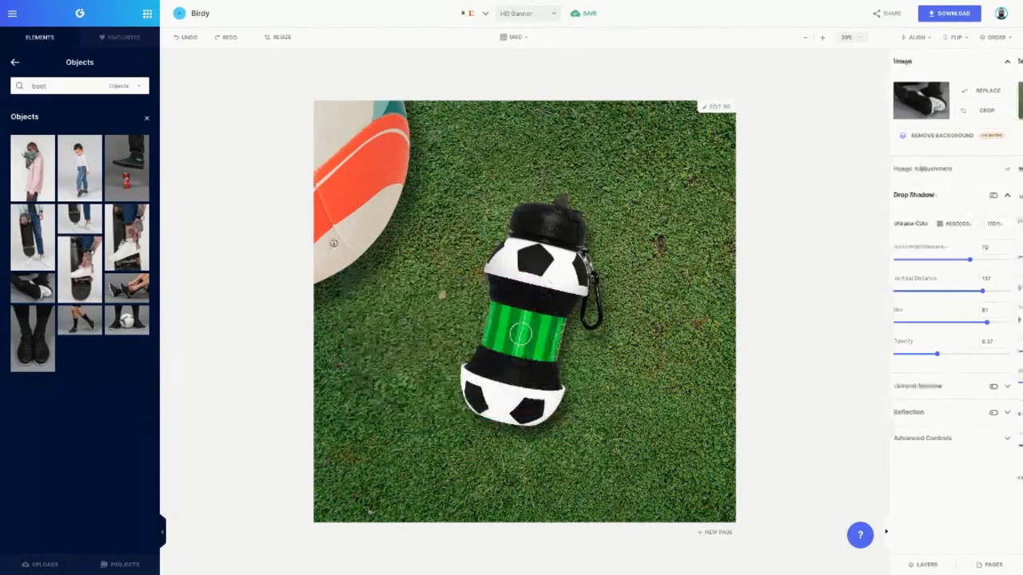
Search the whole Photo Creator library for "football boot" and view the matching objects.
left_click(440, 290)
left_click(63, 205)
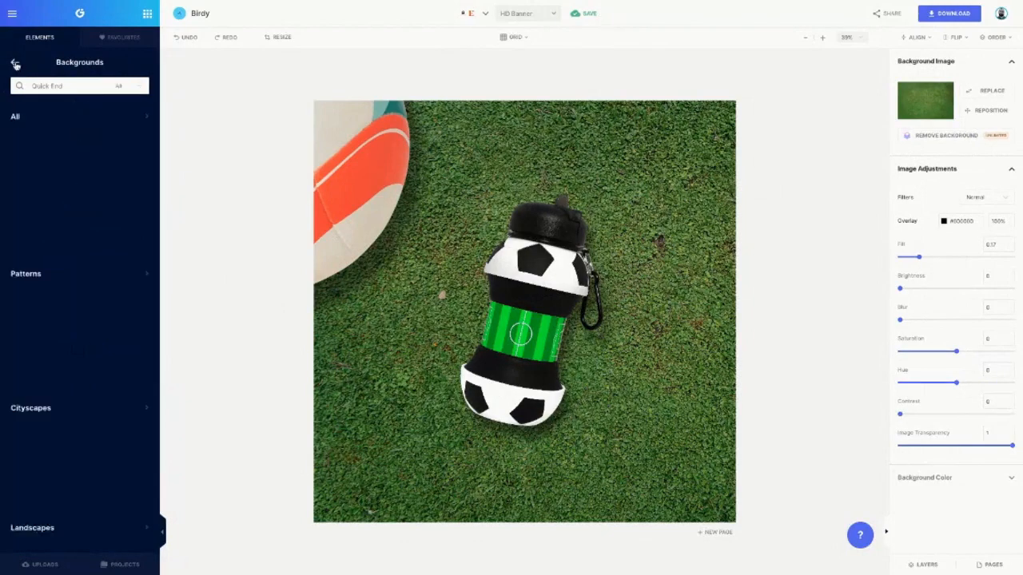
left_click(15, 64)
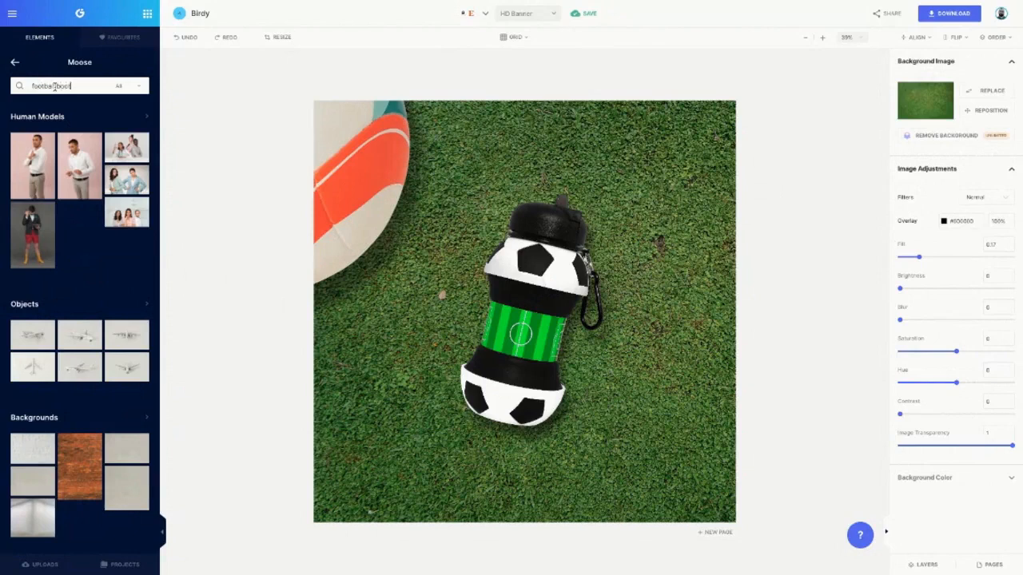
key("Return")
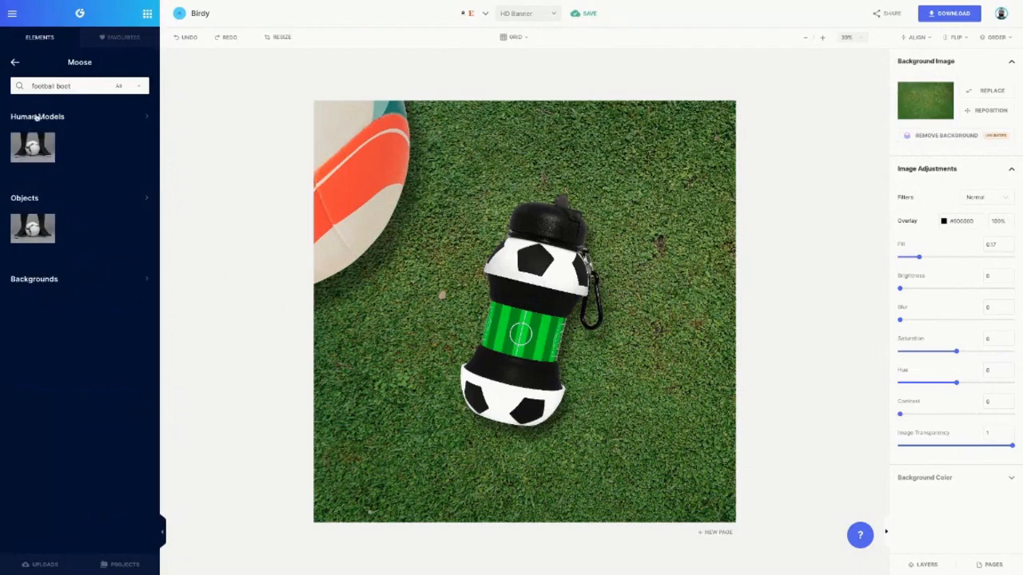
left_click(44, 226)
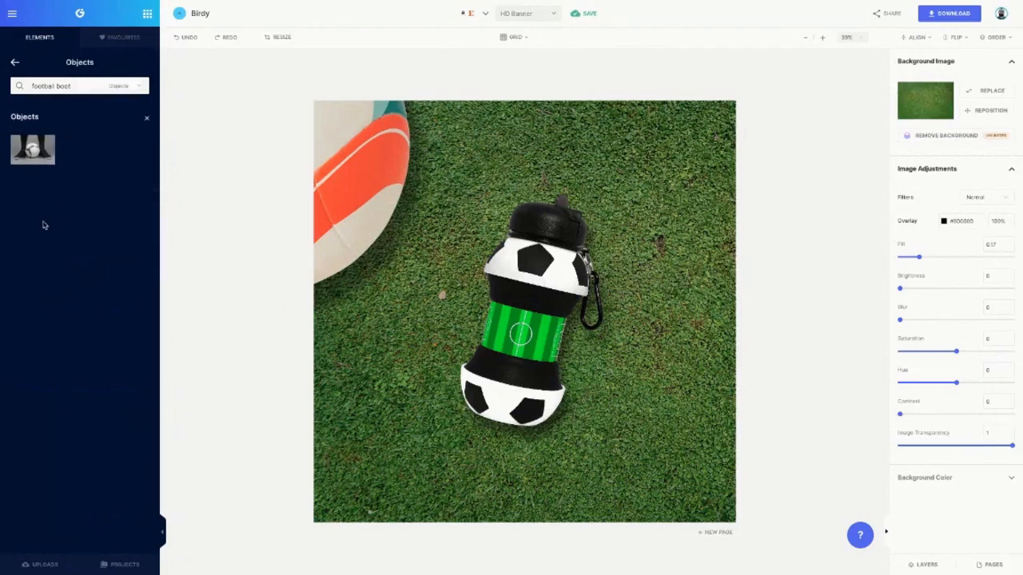
Search the objects for "boot" again, try the front-view photo of black boots and socks on the page, and delete it.
double_click(57, 85)
left_click(57, 85)
key("BackSpace")
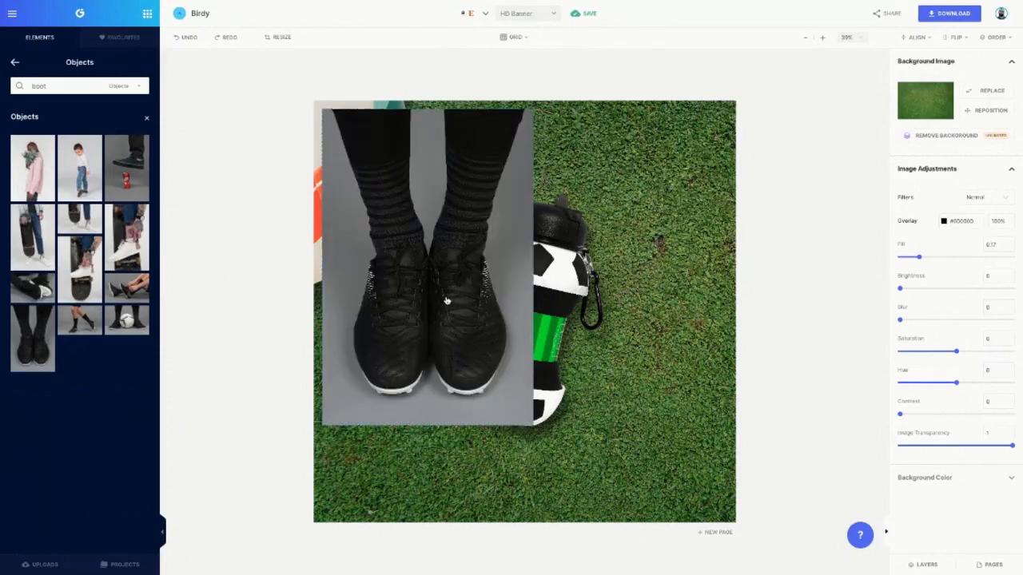
left_click(446, 300)
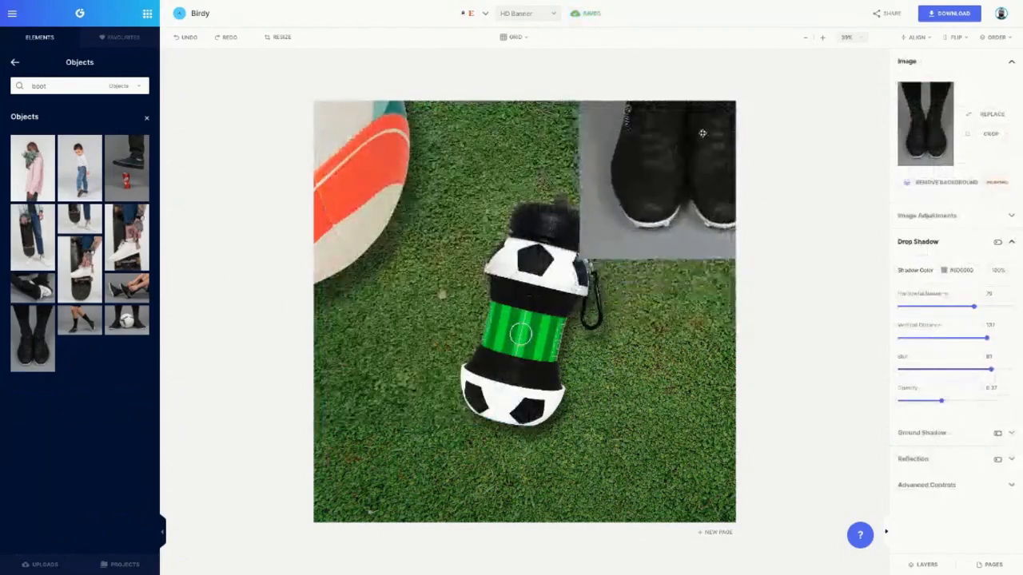
key("Delete")
left_click(280, 119)
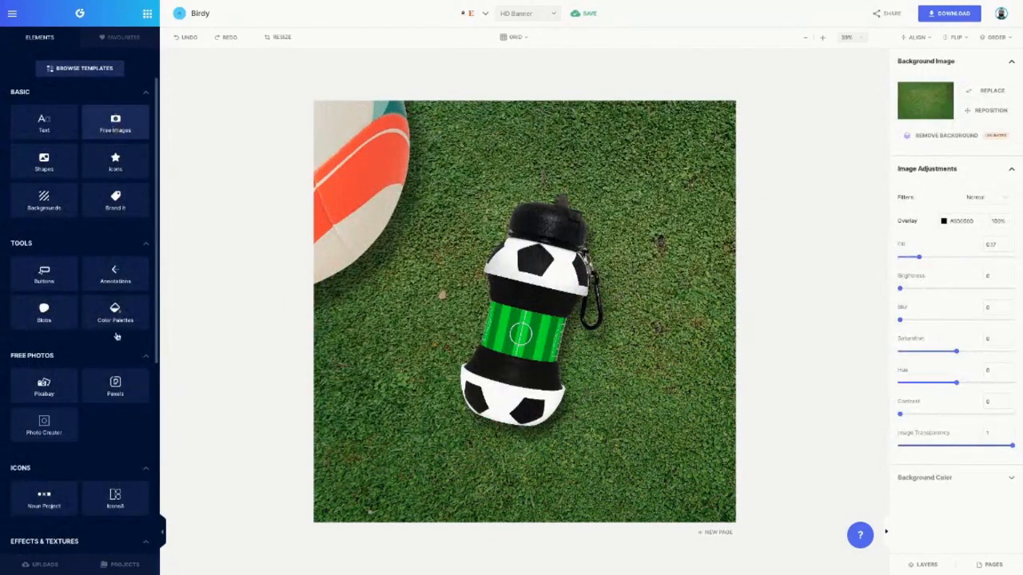
Search the Pixabay free images for "boot" and refine the search to "football boot".
left_click(44, 389)
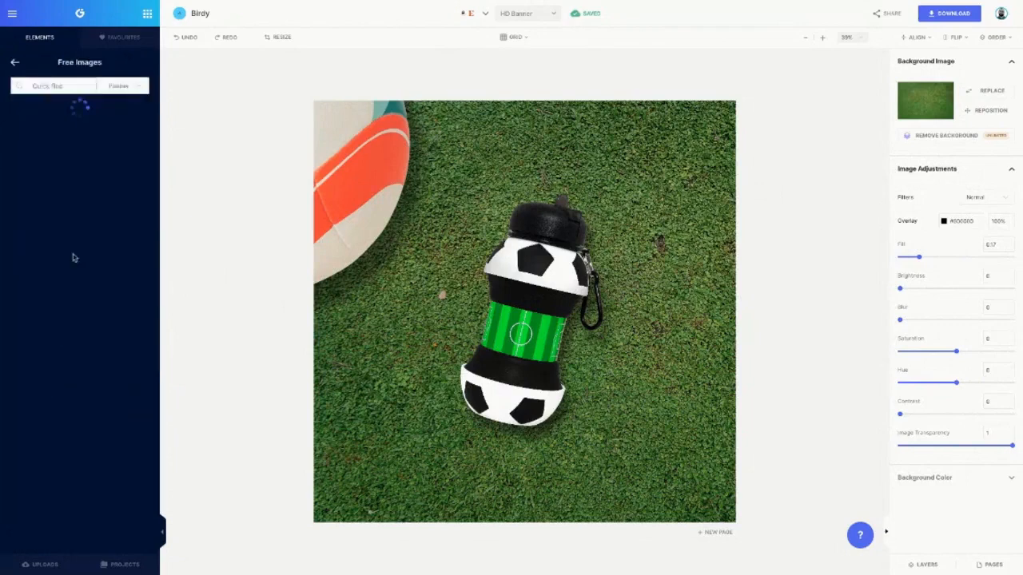
left_click(53, 86)
type("boot")
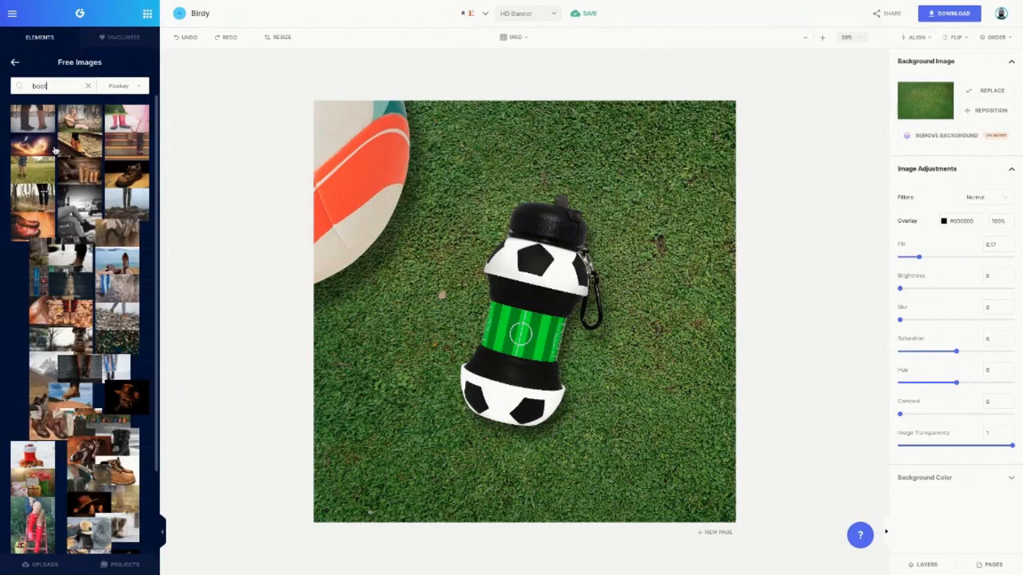
double_click(56, 86)
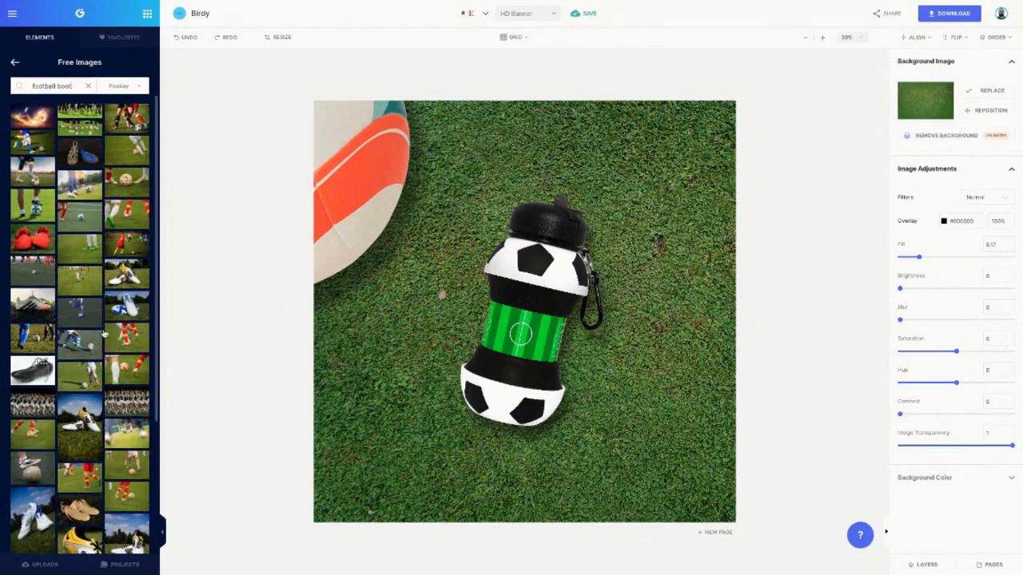
Browse the Pixabay football boot photos, try the grey boots with blue trim on the page, and delete them.
scroll(102, 334, "down", 3)
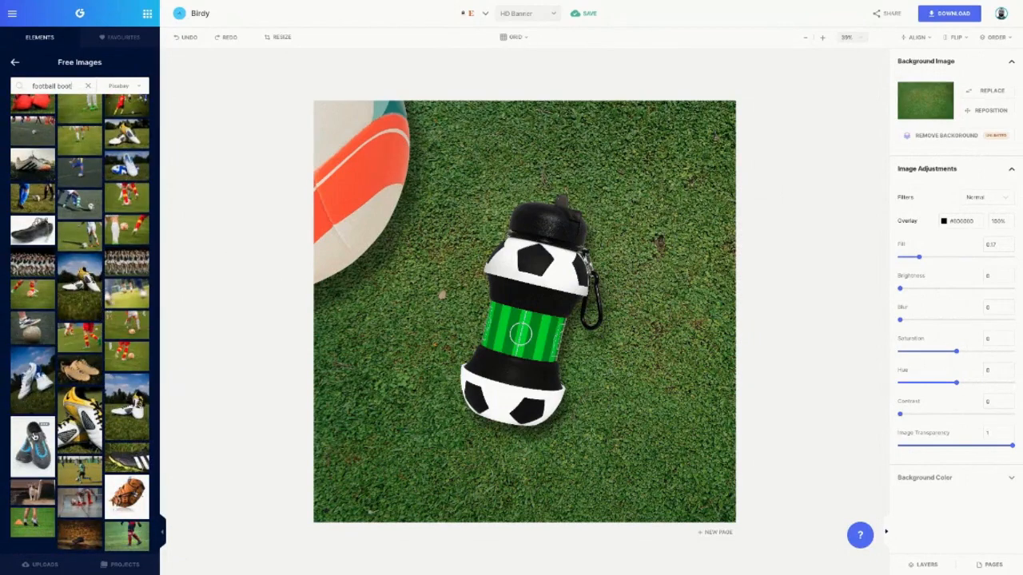
scroll(120, 352, "down", 1)
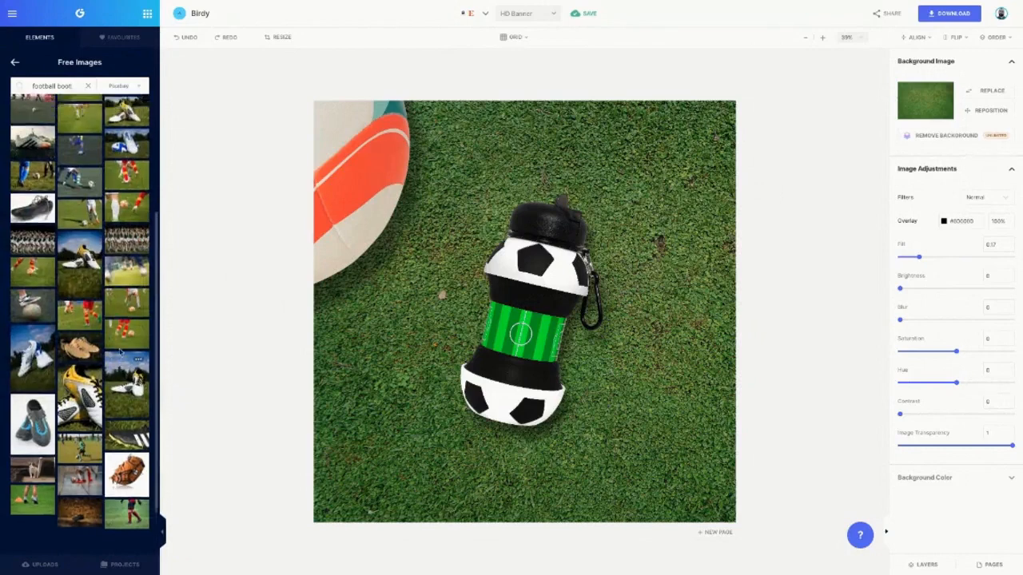
scroll(120, 352, "down", 3)
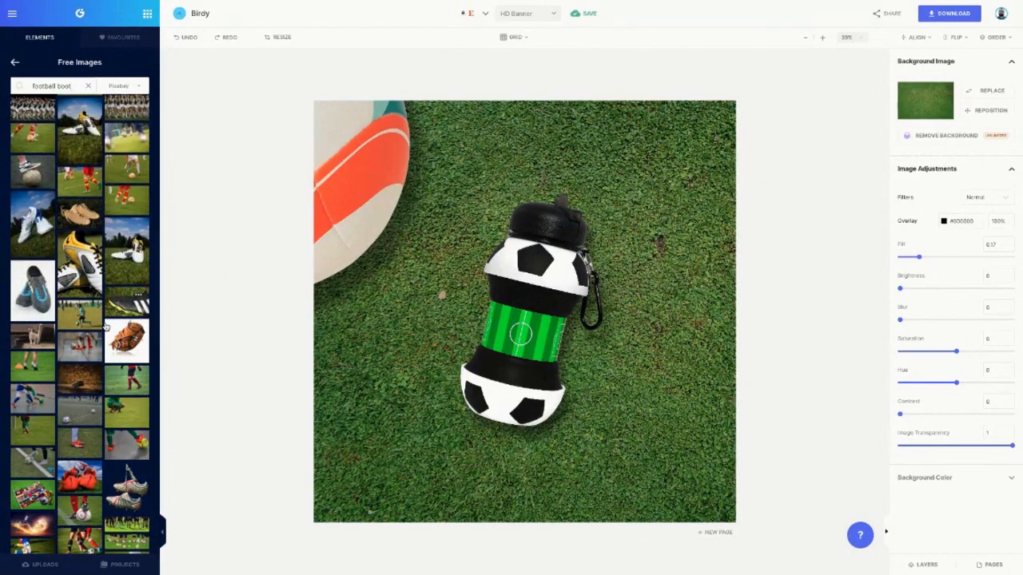
scroll(105, 326, "down", 5)
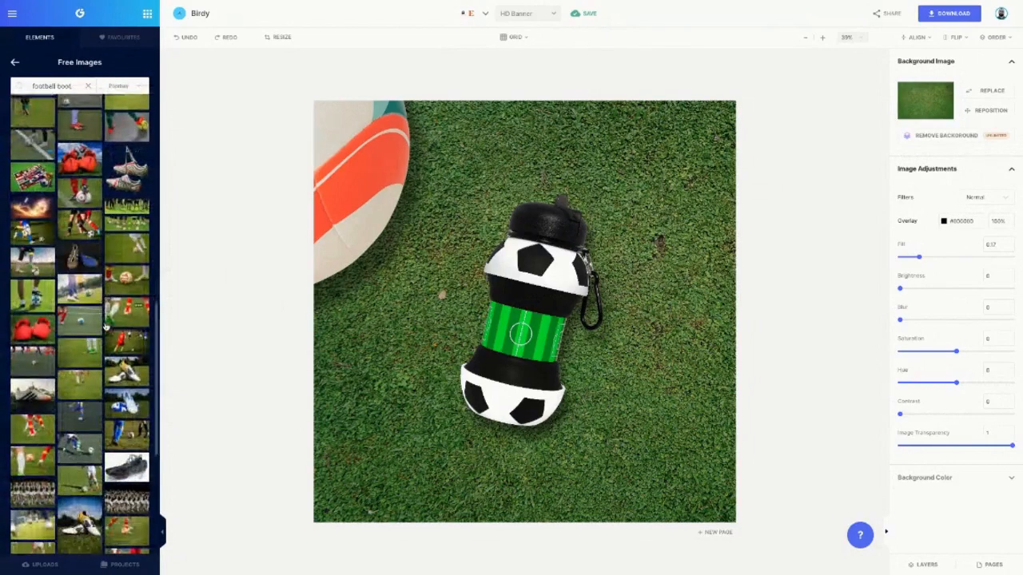
scroll(105, 326, "down", 4)
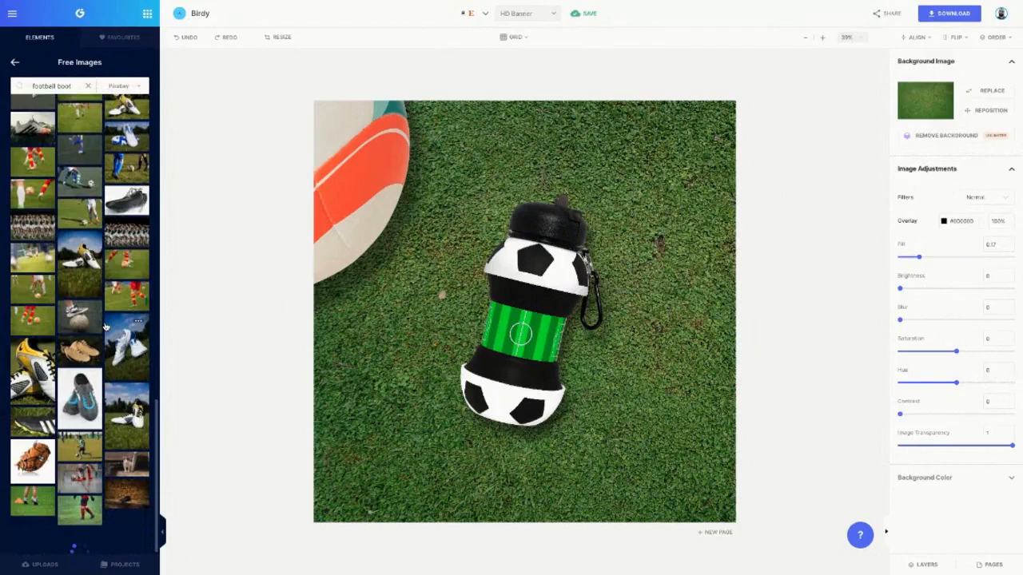
scroll(104, 326, "down", 3)
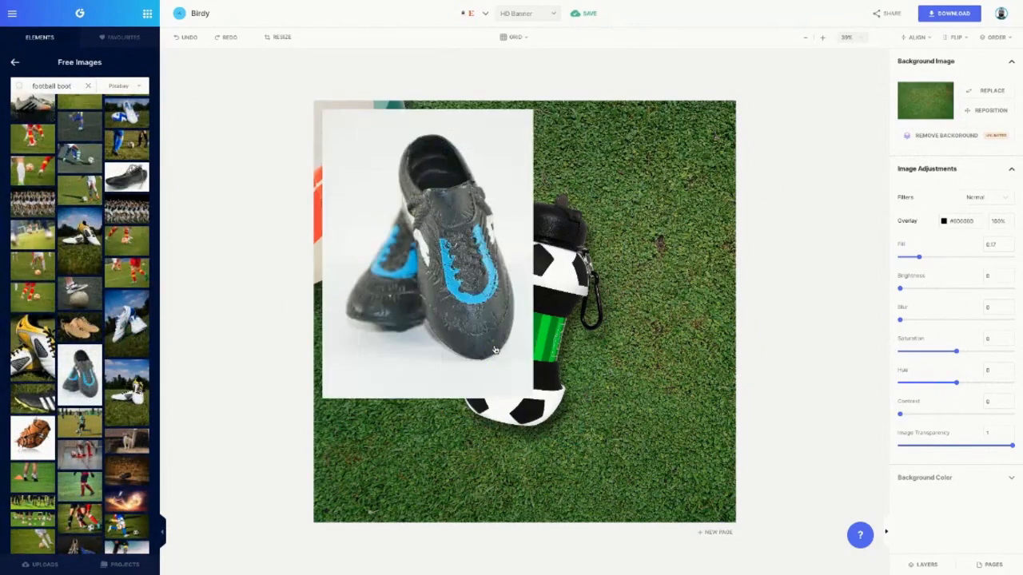
left_click(491, 304)
key("Delete")
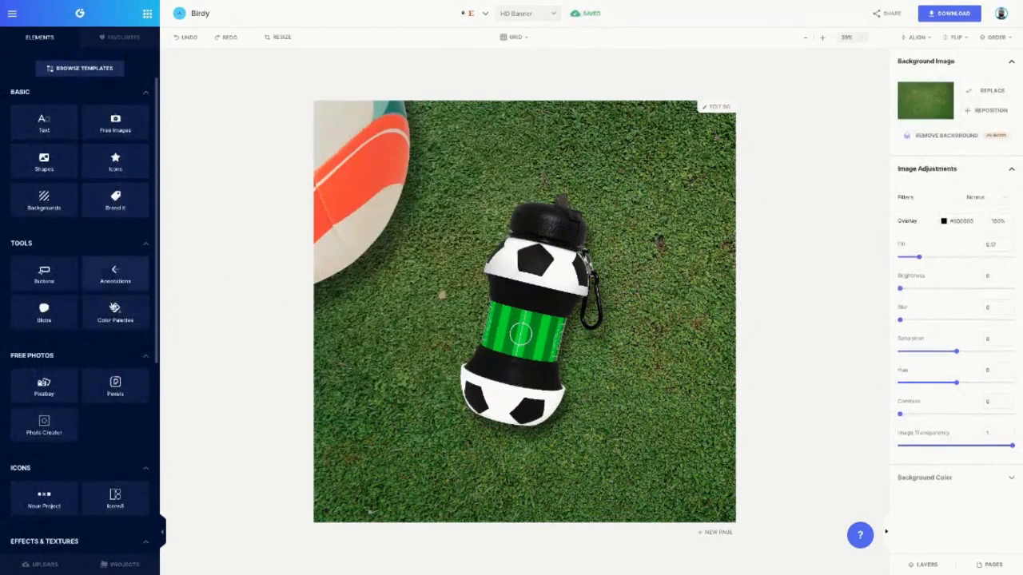
Search the Pexels free images for "football boot" and look through the results for a usable boot photo.
left_click(115, 387)
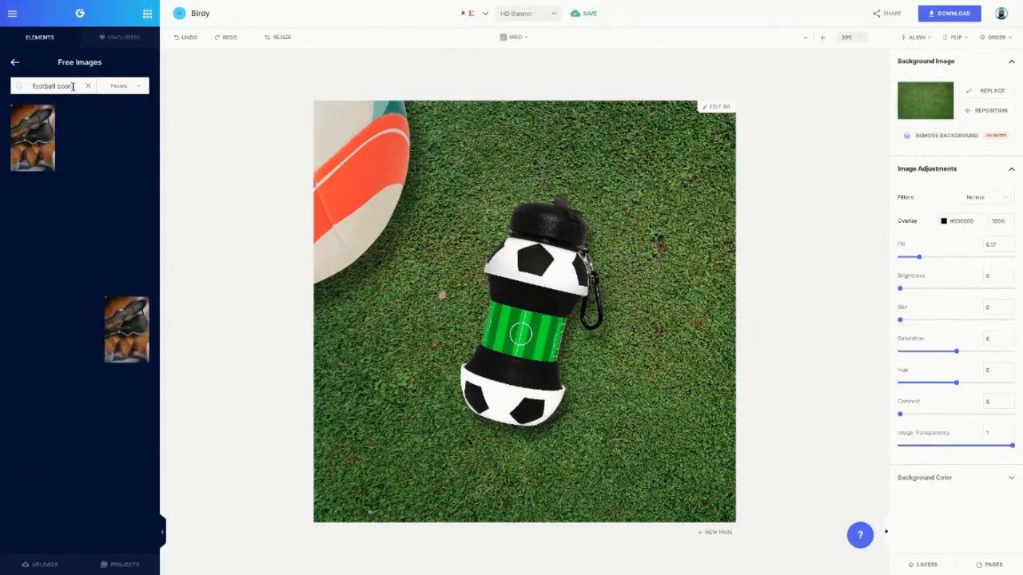
key("Return")
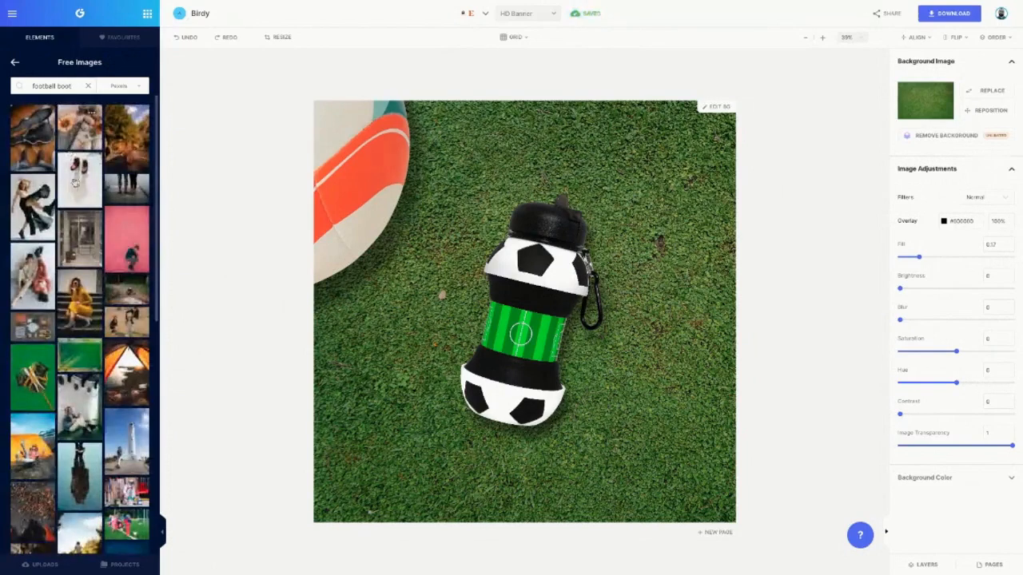
scroll(84, 239, "down", 1)
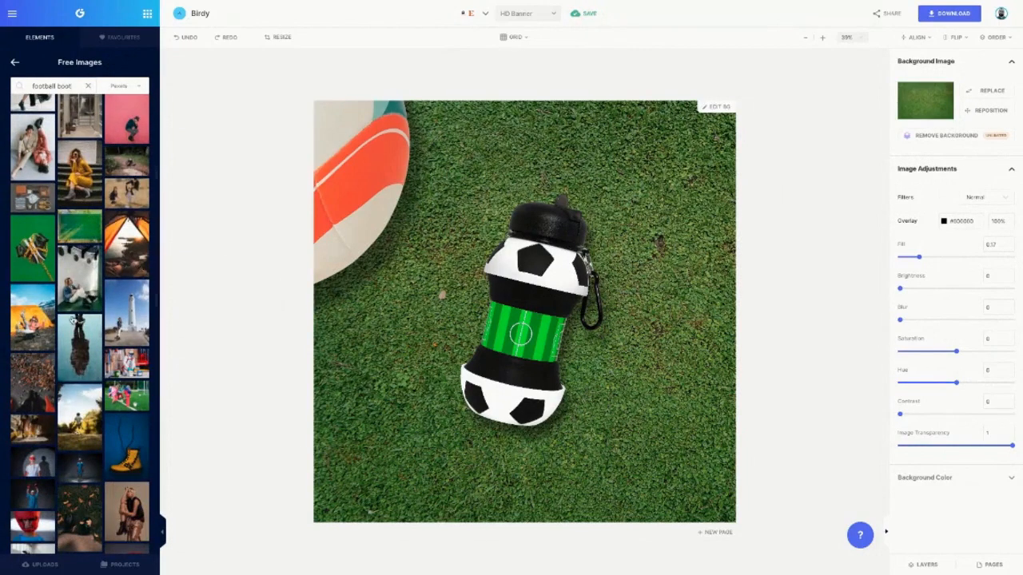
scroll(72, 319, "down", 5)
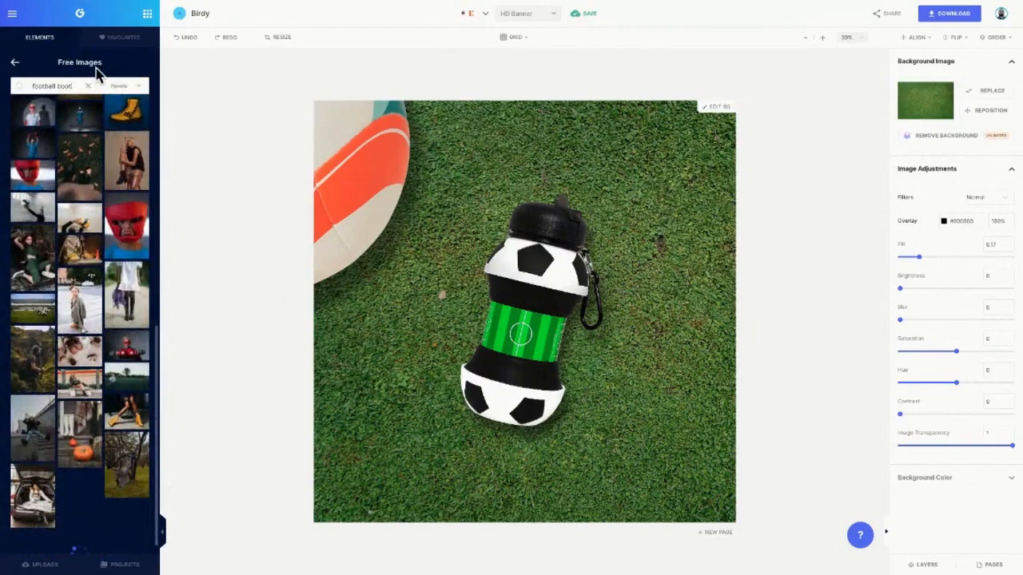
left_click(14, 62)
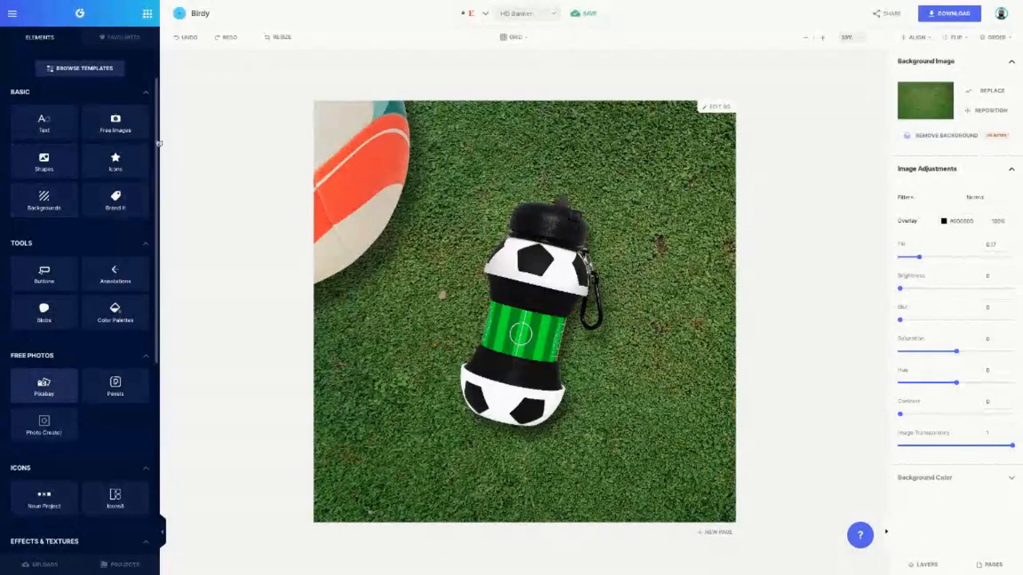
Search the Pixabay free images for "football shoe".
left_click(143, 125)
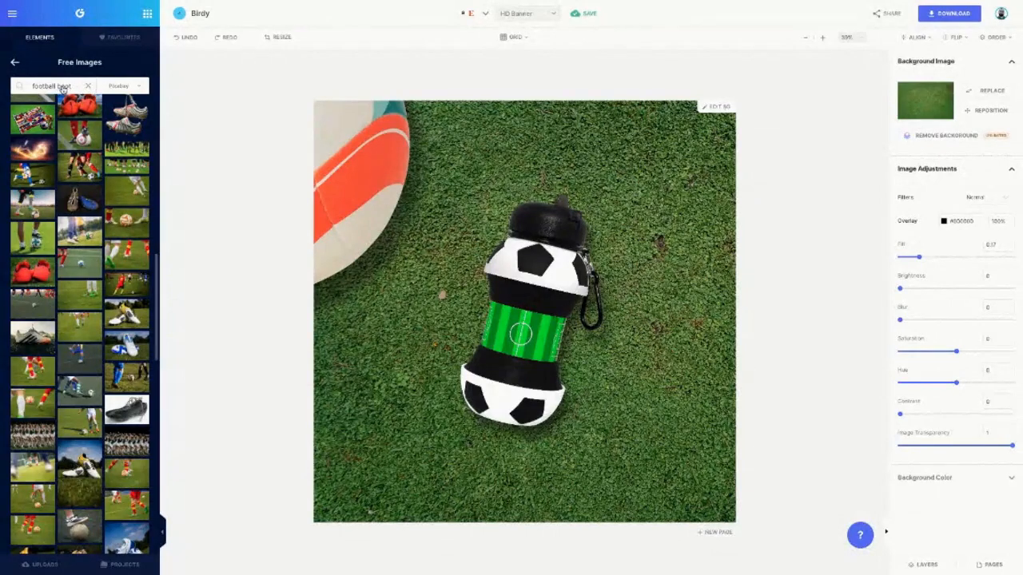
double_click(72, 85)
key("Return")
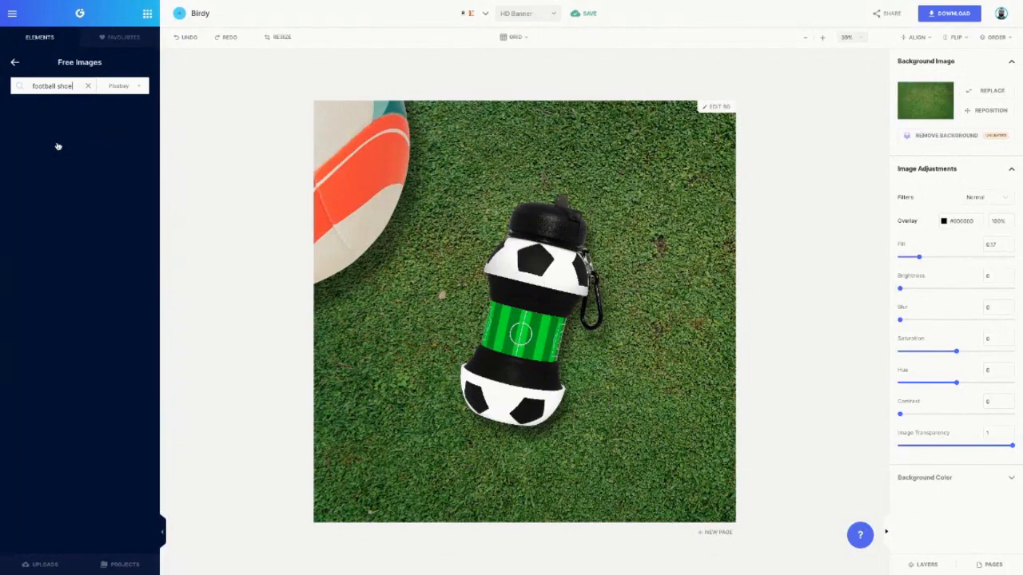
type("w")
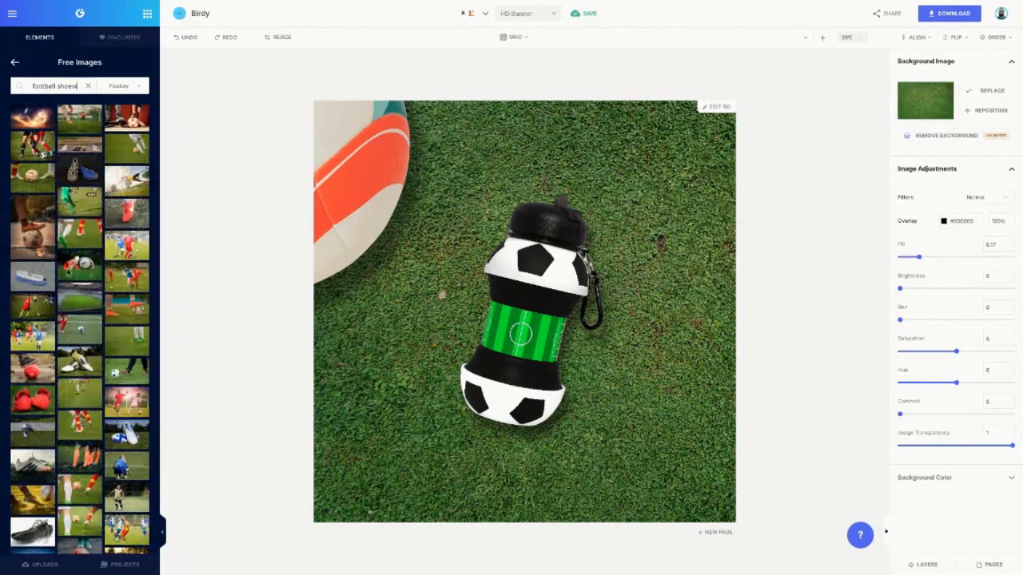
Add the upright photo of white and yellow football boots on grass and place it near the page centre.
scroll(135, 210, "down", 1)
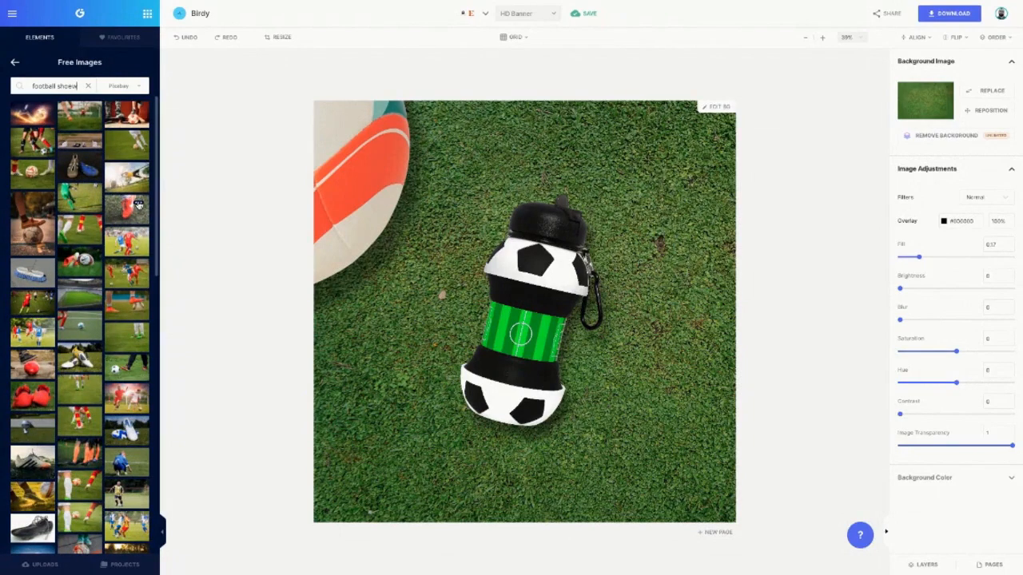
scroll(138, 204, "down", 3)
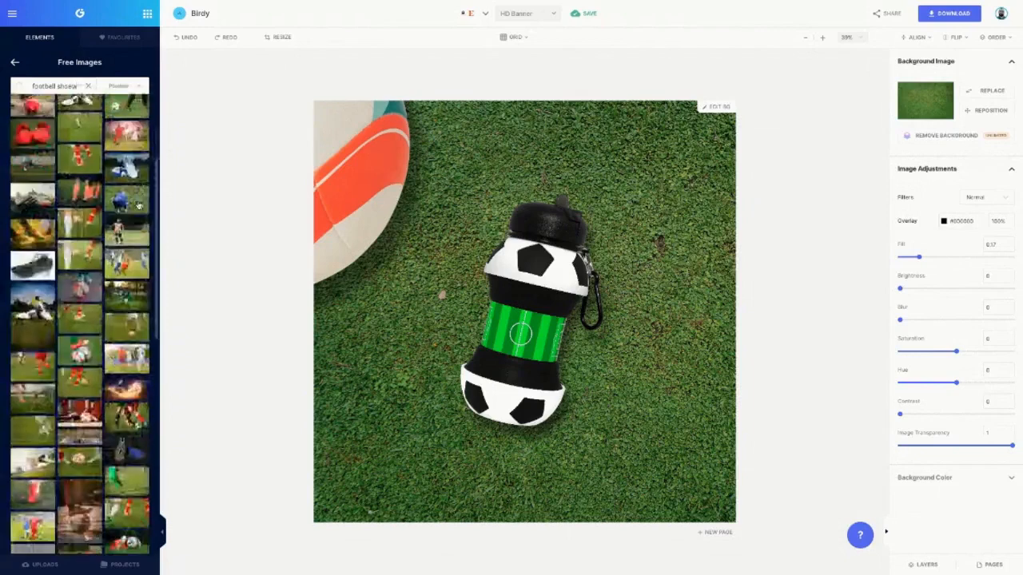
scroll(138, 204, "down", 5)
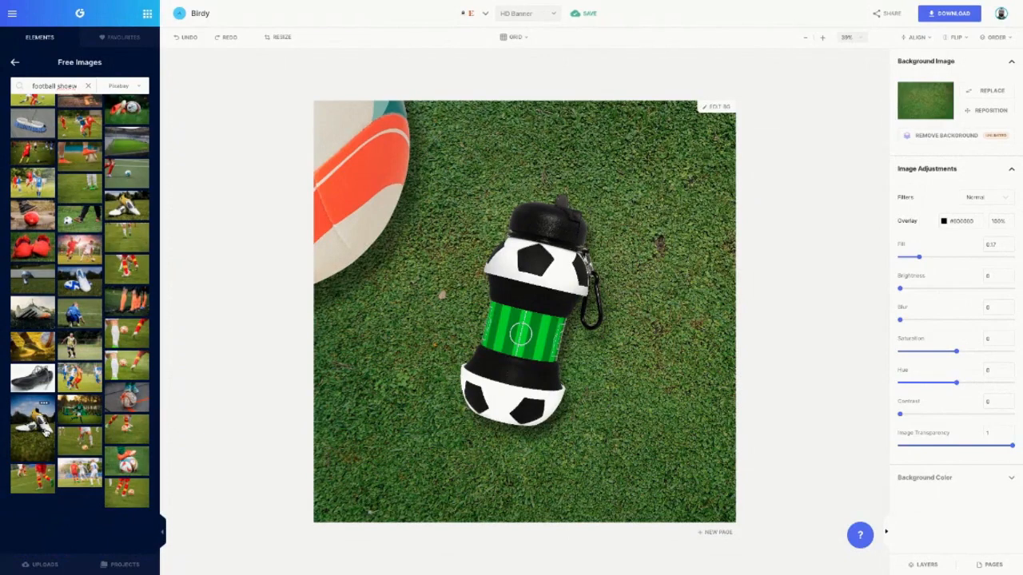
left_click(45, 431)
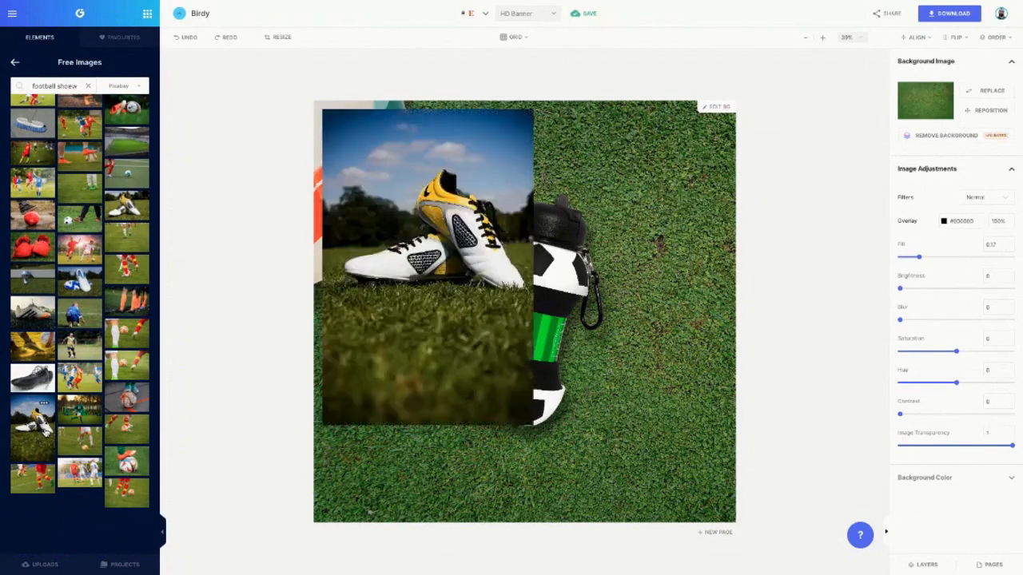
left_click_drag(453, 337, 530, 395)
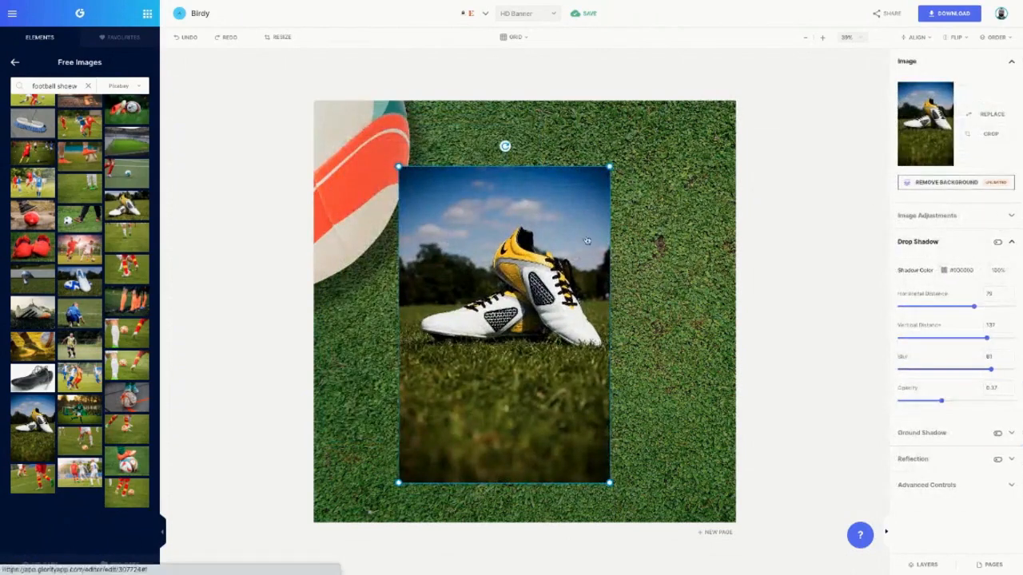
Start the background removal for the white and yellow boots and mark the grass under the flat boot's sole for removal.
left_click(908, 183)
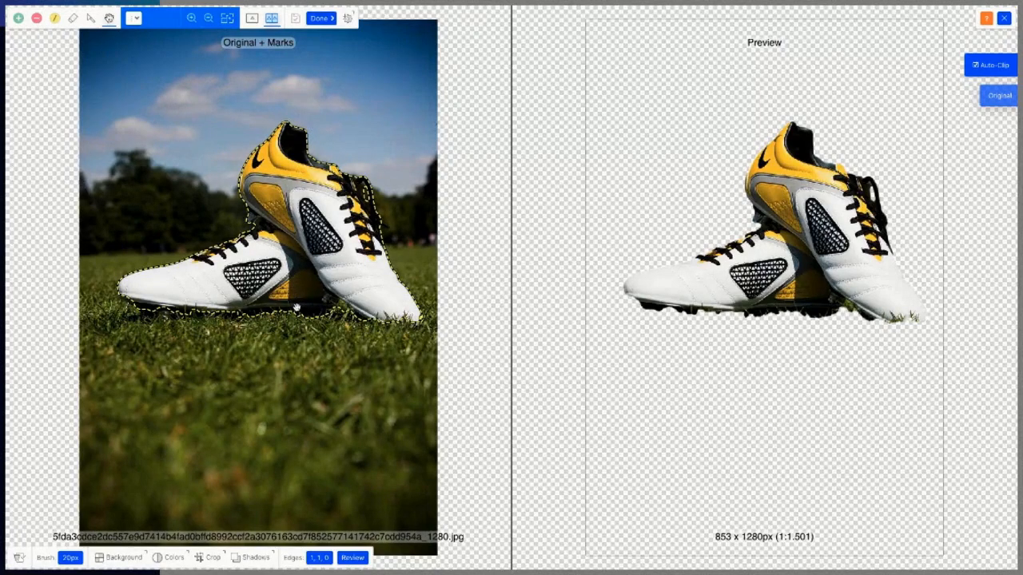
left_click(191, 16)
left_click(192, 16)
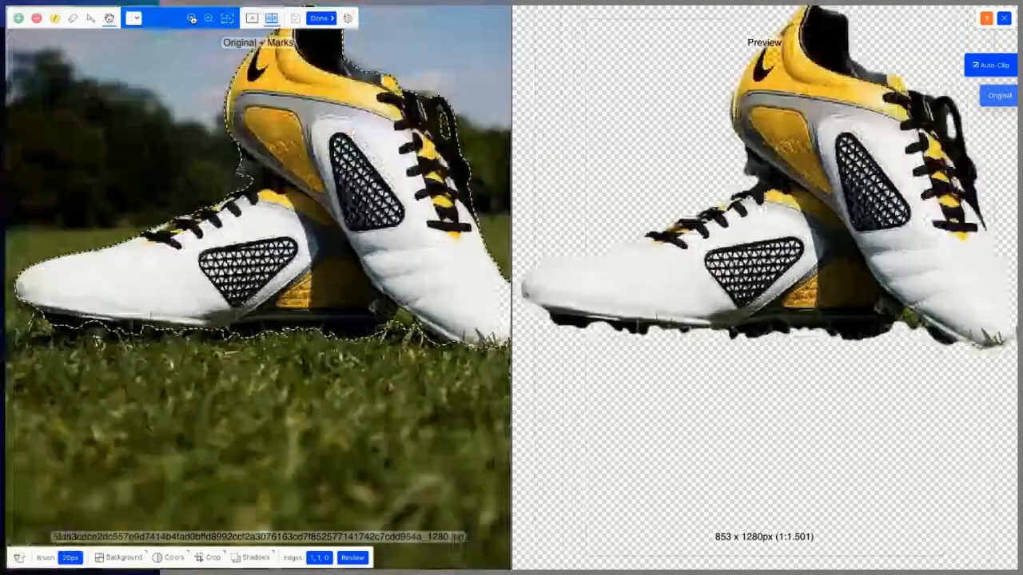
left_click(192, 16)
left_click(36, 18)
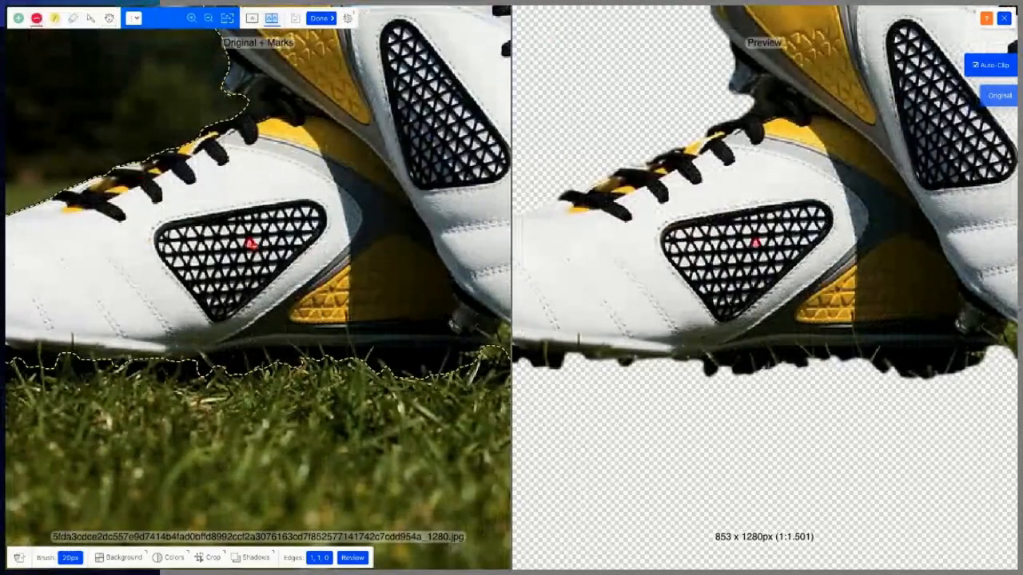
scroll(247, 237, "down", 1)
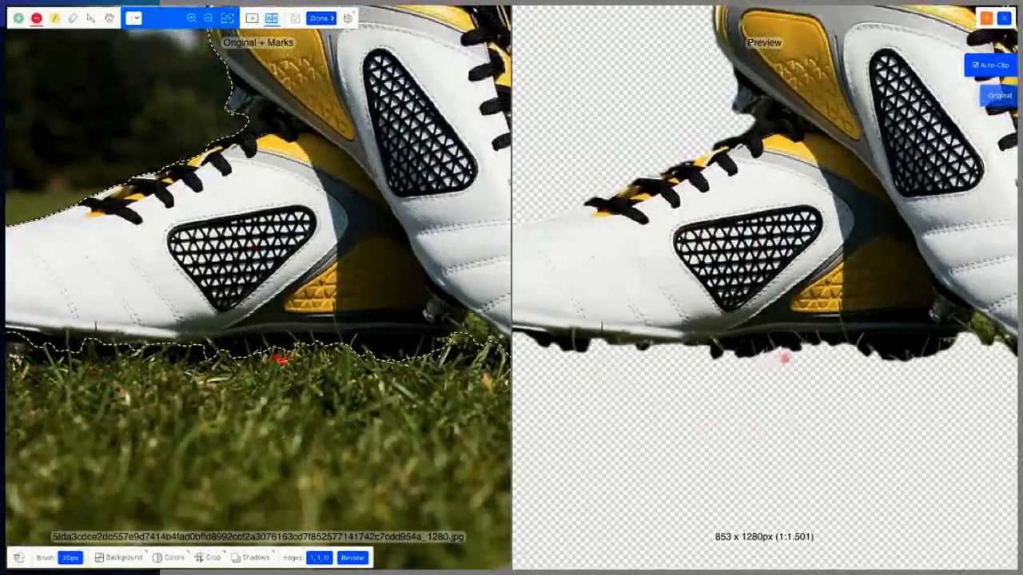
left_click(230, 351)
left_click_drag(230, 350, 445, 338)
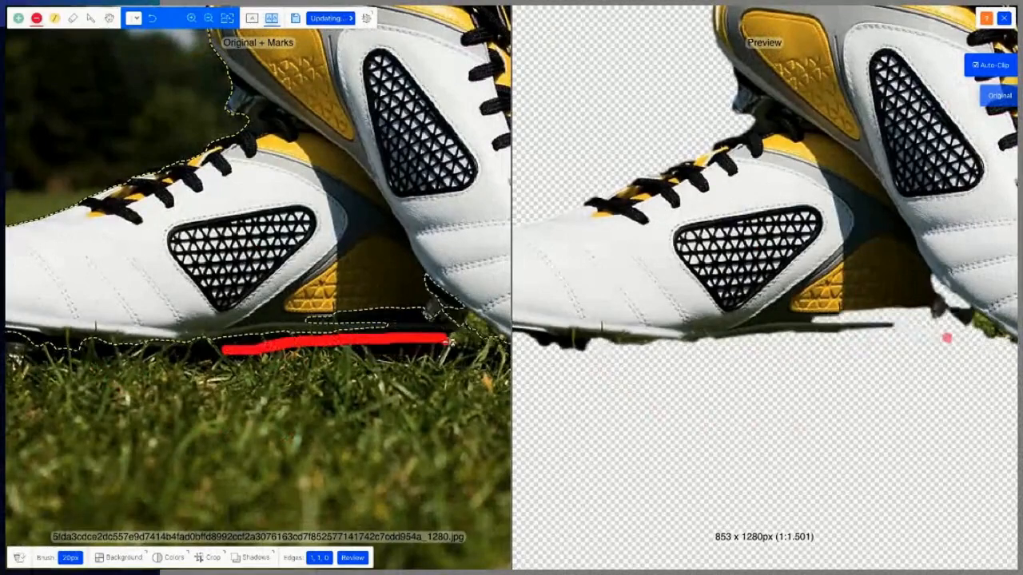
scroll(475, 332, "down", 4)
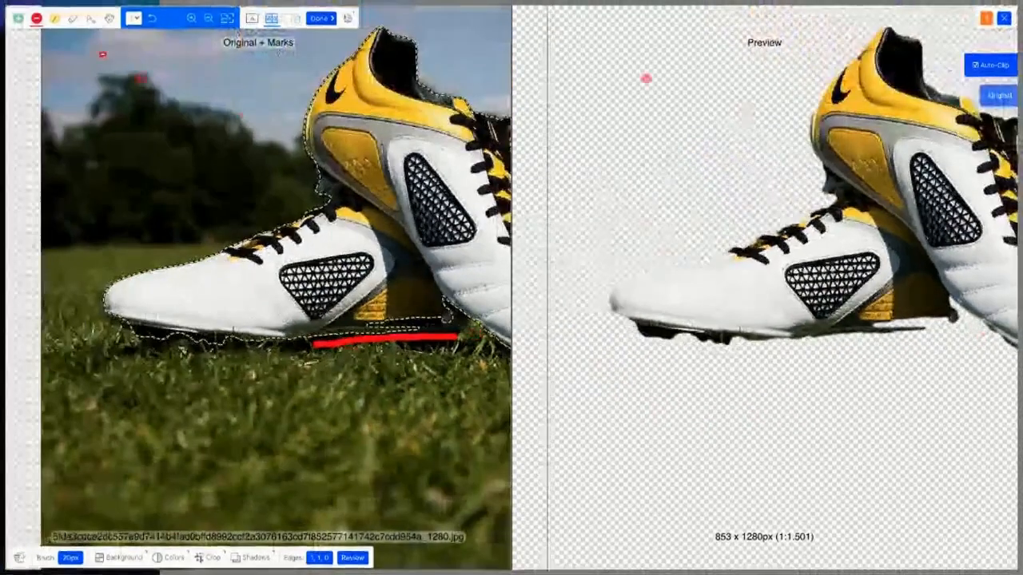
Mark the flat boot's rear sole and the stud area beneath the upright boot as parts to keep.
left_click(109, 19)
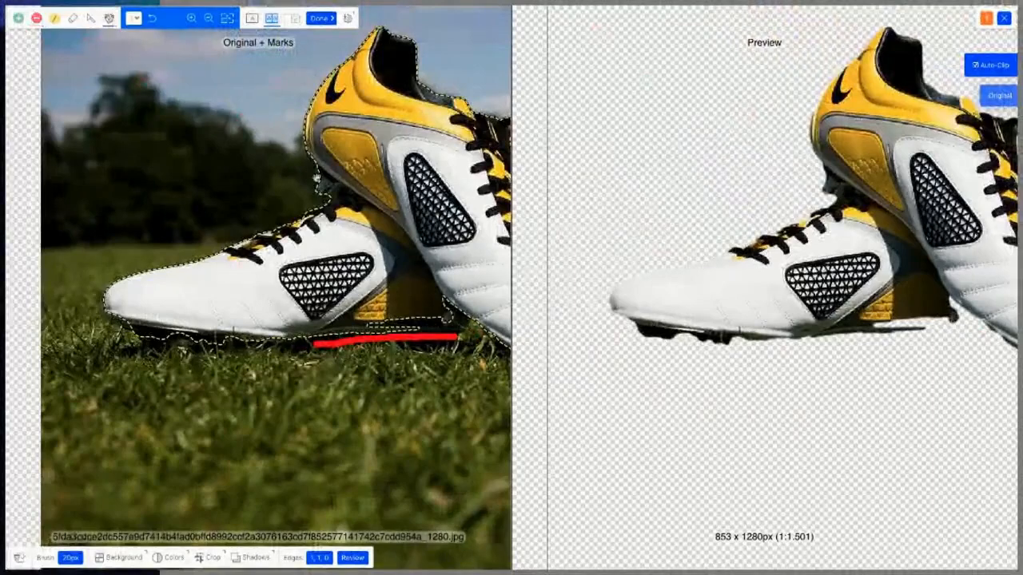
left_click_drag(329, 187, 245, 210)
left_click_drag(322, 161, 329, 159)
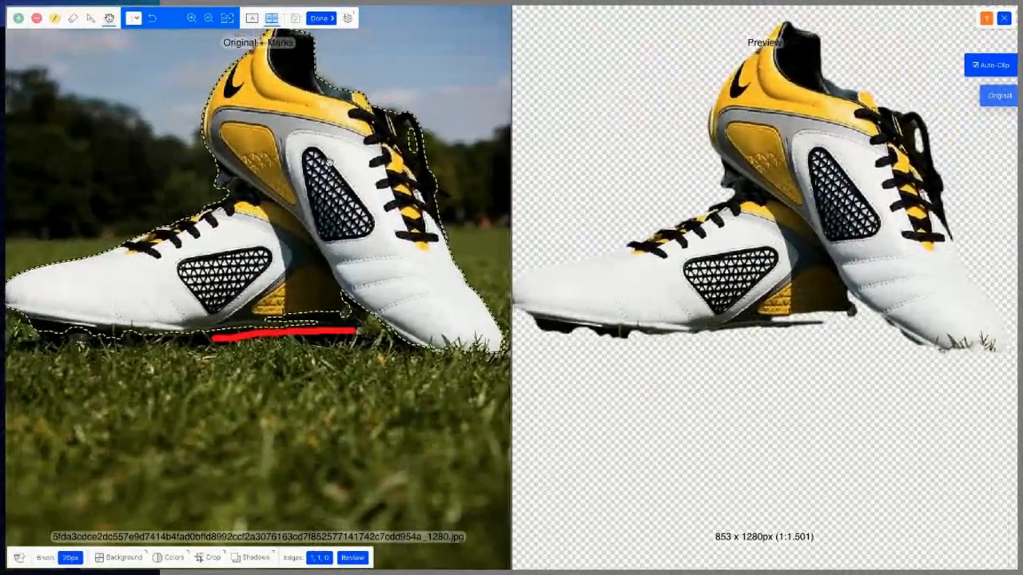
left_click(18, 18)
left_click(338, 311)
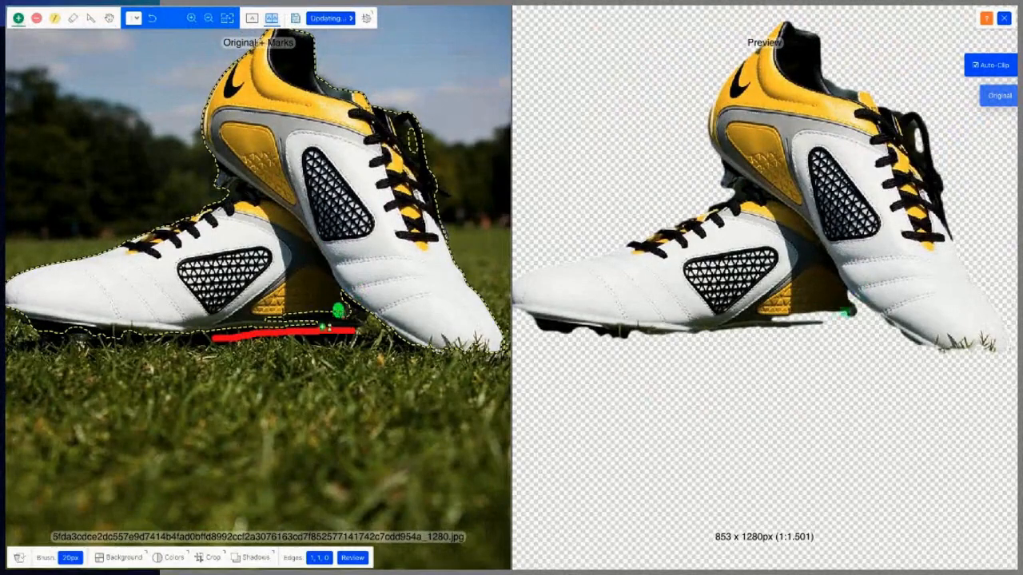
left_click_drag(324, 327, 243, 325)
left_click(222, 210)
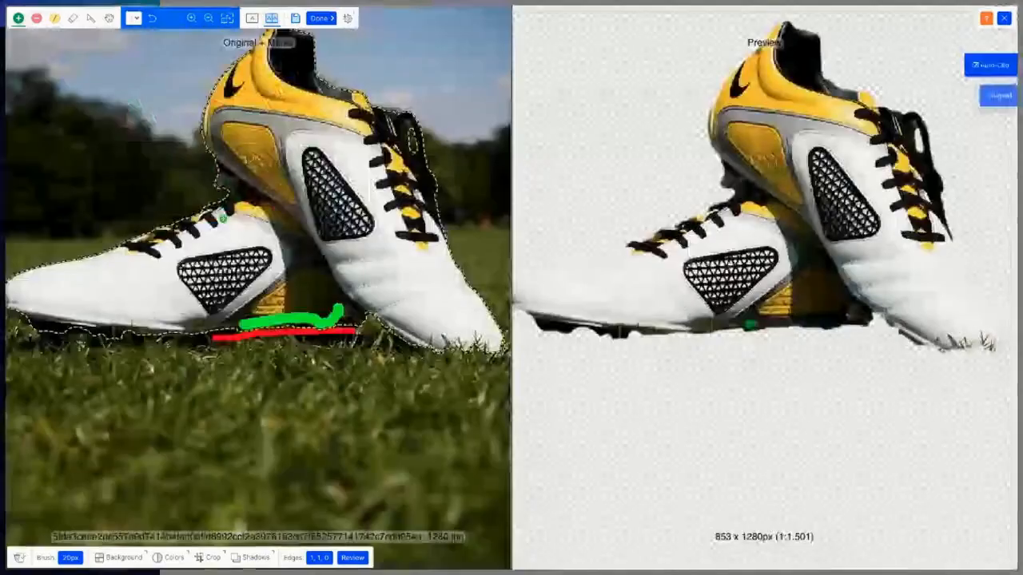
Mark the flat boot's toe as a part to keep in the cut-out.
left_click(24, 316)
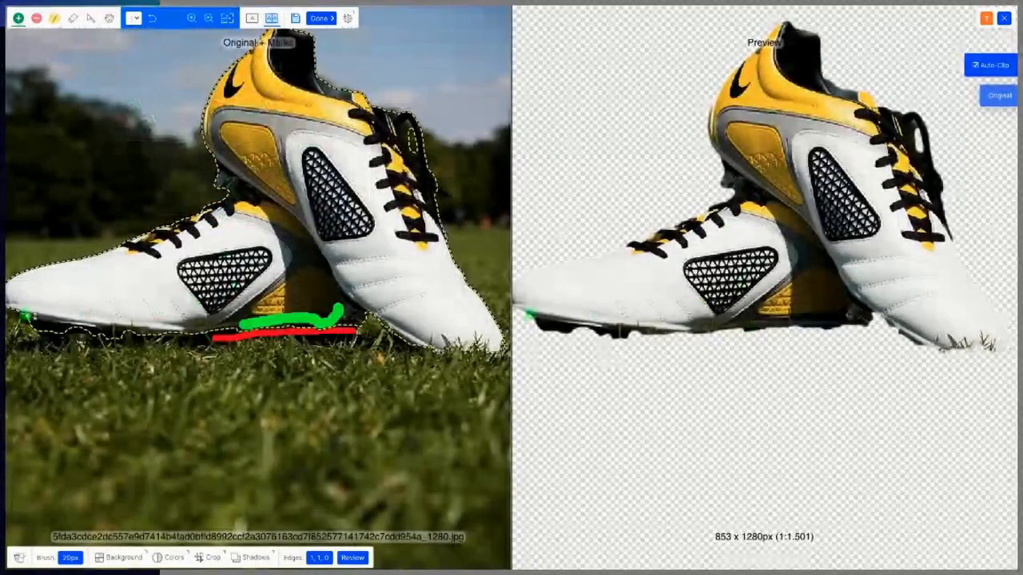
left_click(25, 313)
left_click(13, 307)
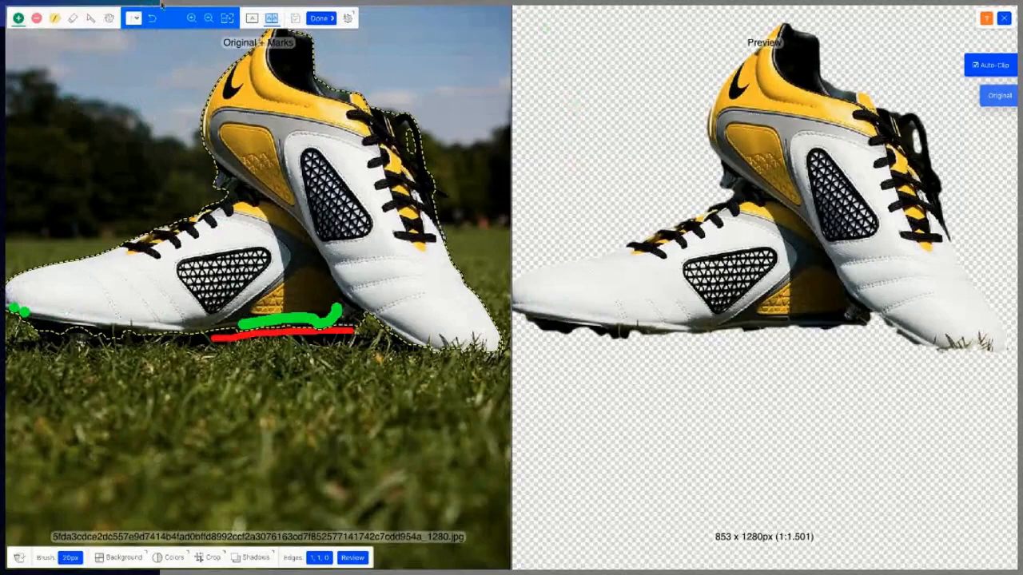
left_click(108, 20)
left_click_drag(125, 265, 238, 265)
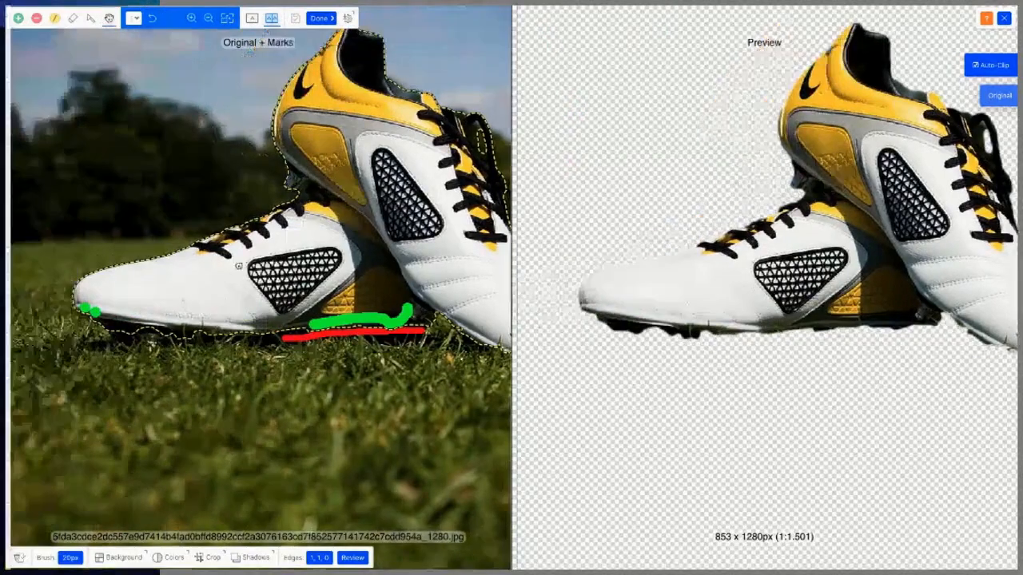
left_click(18, 17)
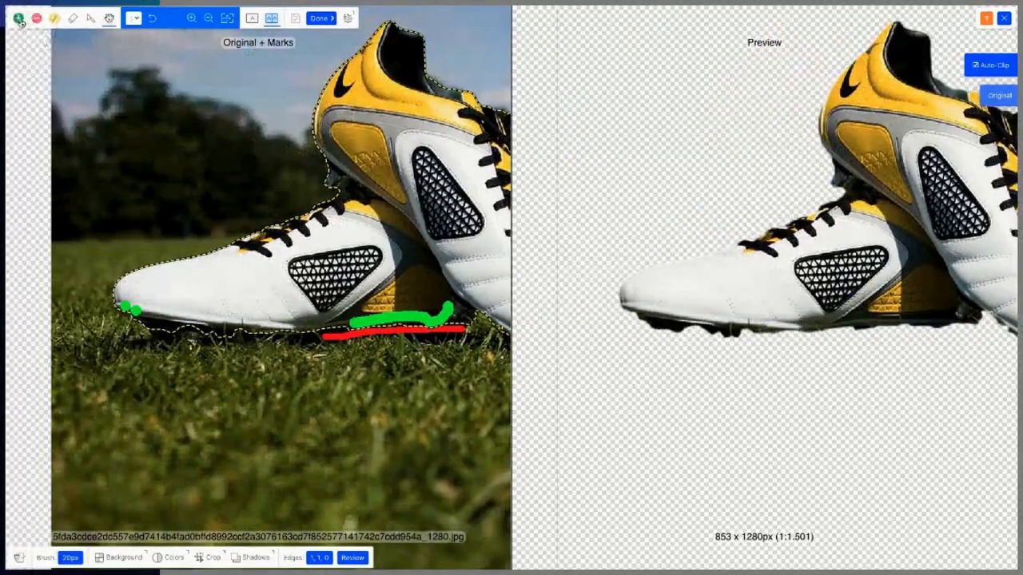
left_click(142, 300)
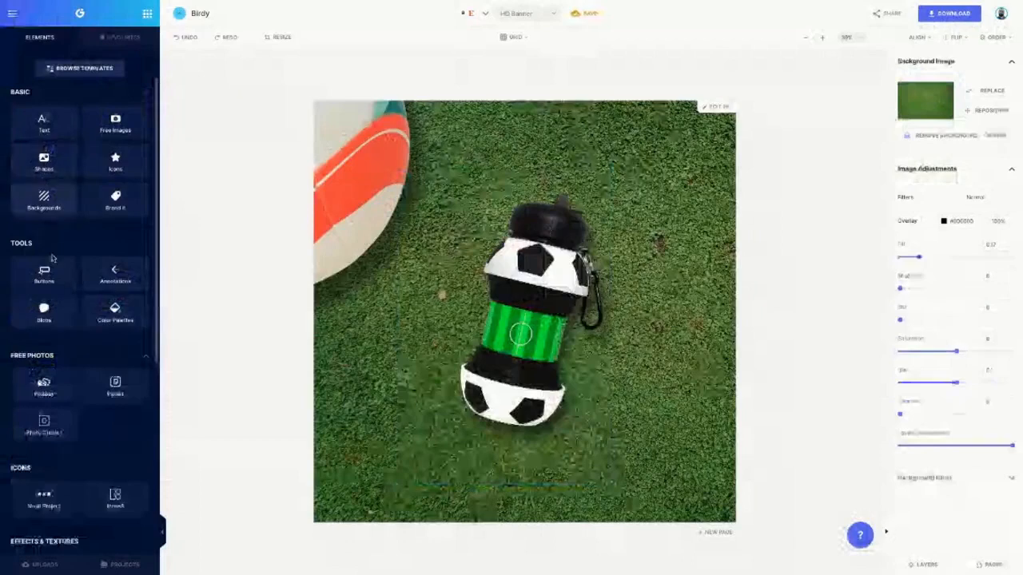
Look through the Pixabay results for "football shoe" for a different pair of boots.
left_click(45, 388)
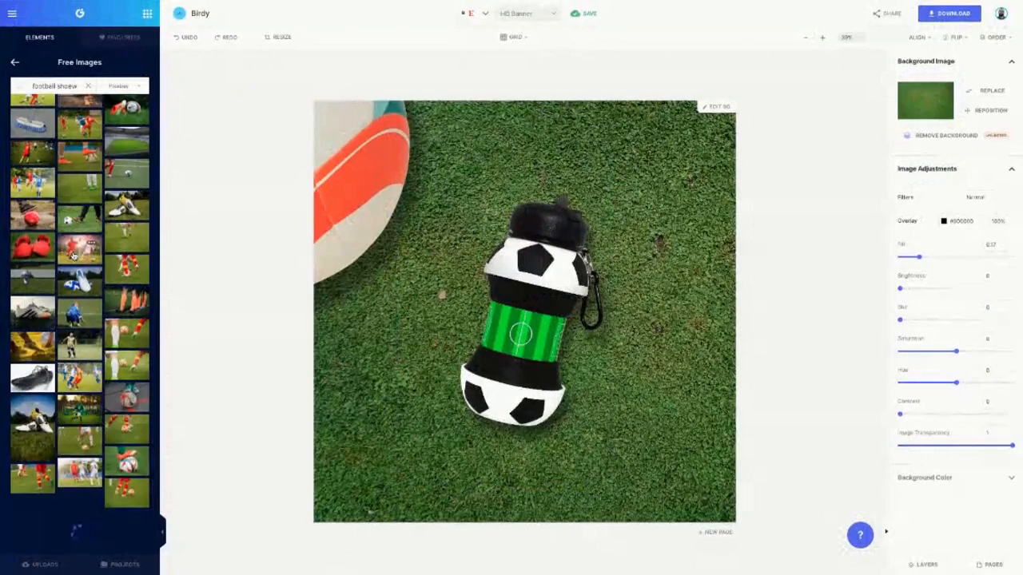
scroll(72, 256, "up", 1)
scroll(73, 256, "down", 1)
scroll(73, 256, "up", 1)
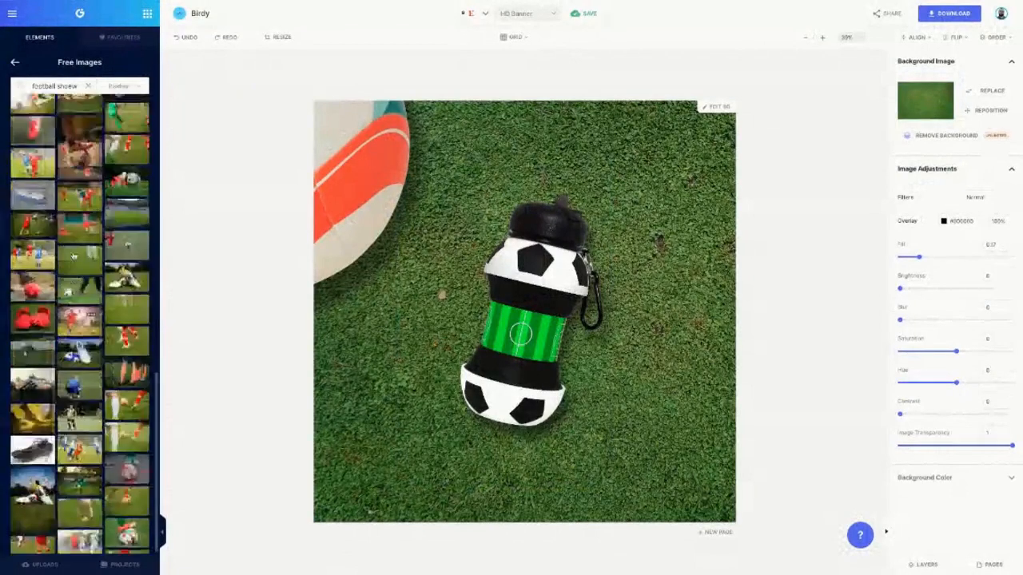
scroll(73, 256, "up", 2)
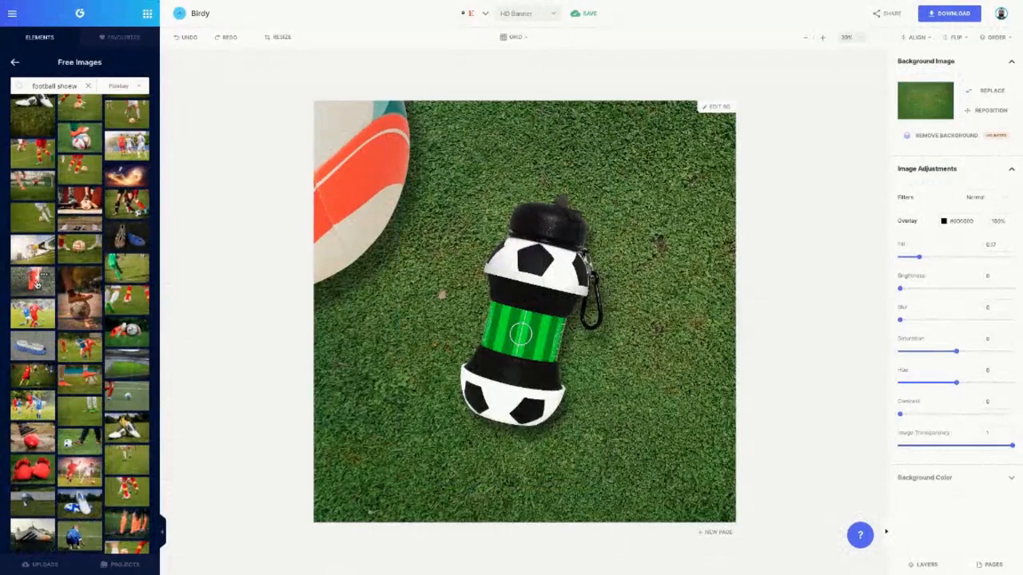
scroll(37, 284, "down", 3)
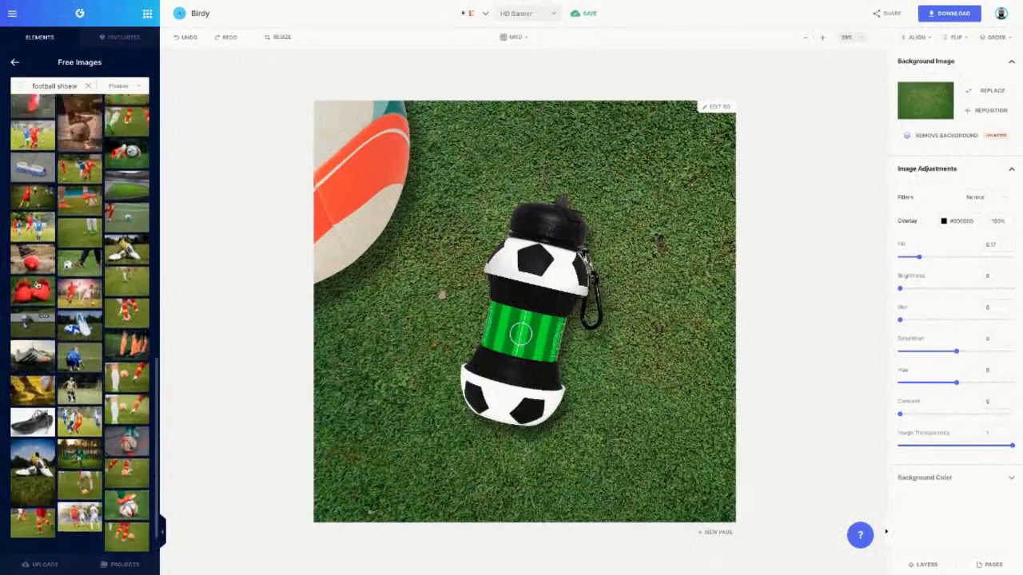
scroll(37, 283, "up", 2)
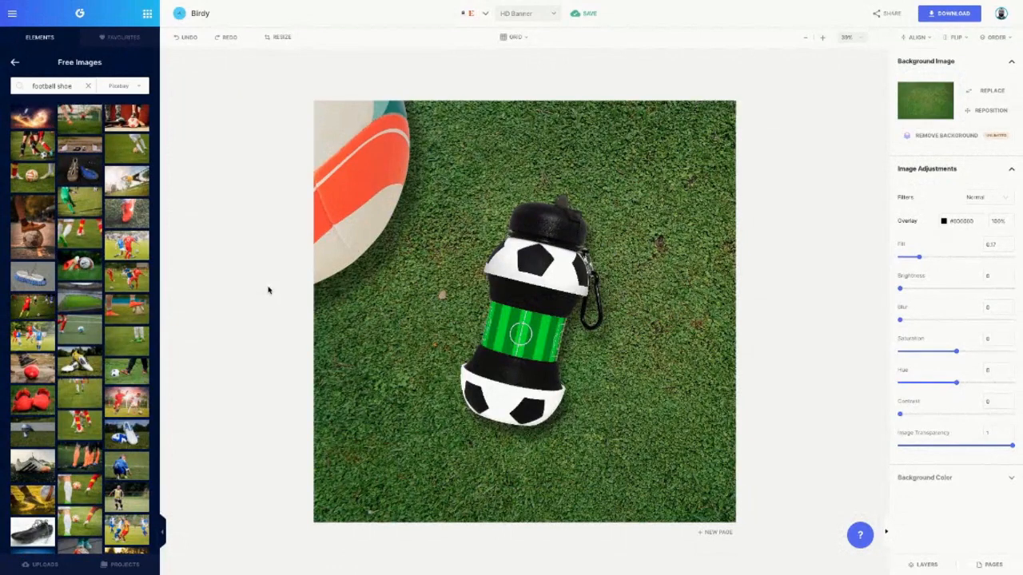
left_click_drag(464, 215, 465, 304)
key("Delete")
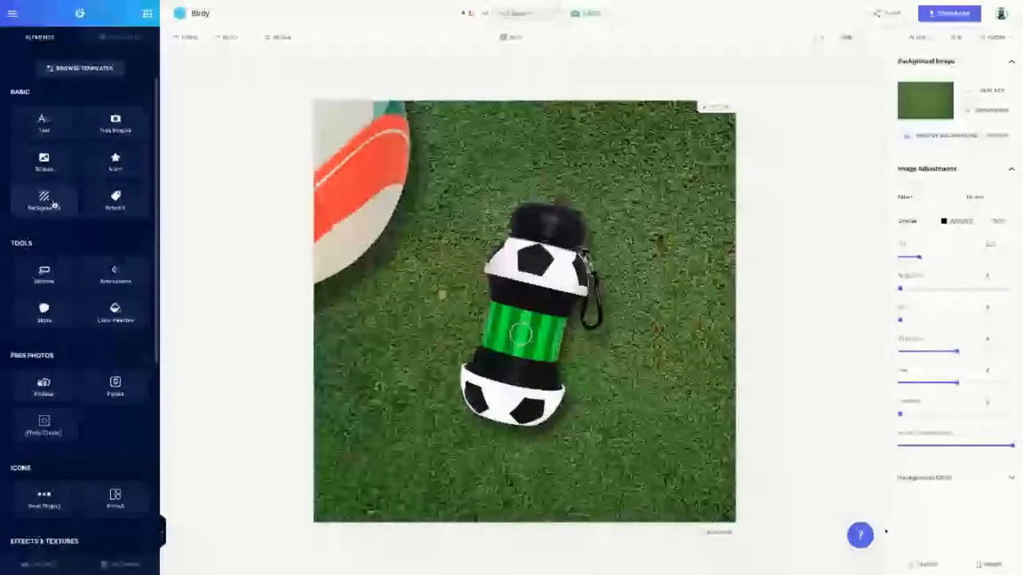
Add the Pixabay photo of white and blue football boots and enlarge it over most of the page's width.
left_click(45, 390)
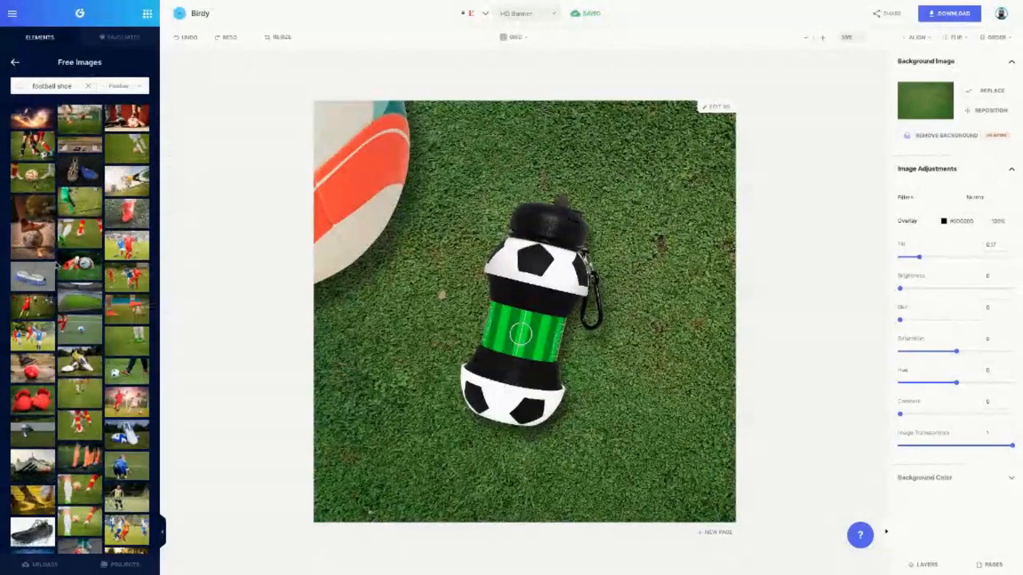
scroll(69, 382, "down", 2)
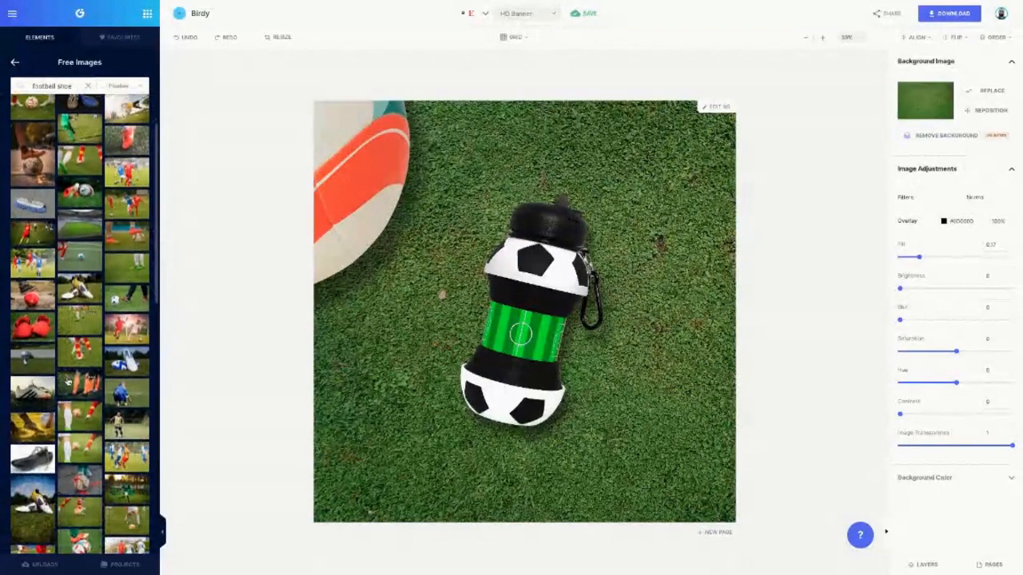
scroll(69, 382, "down", 2)
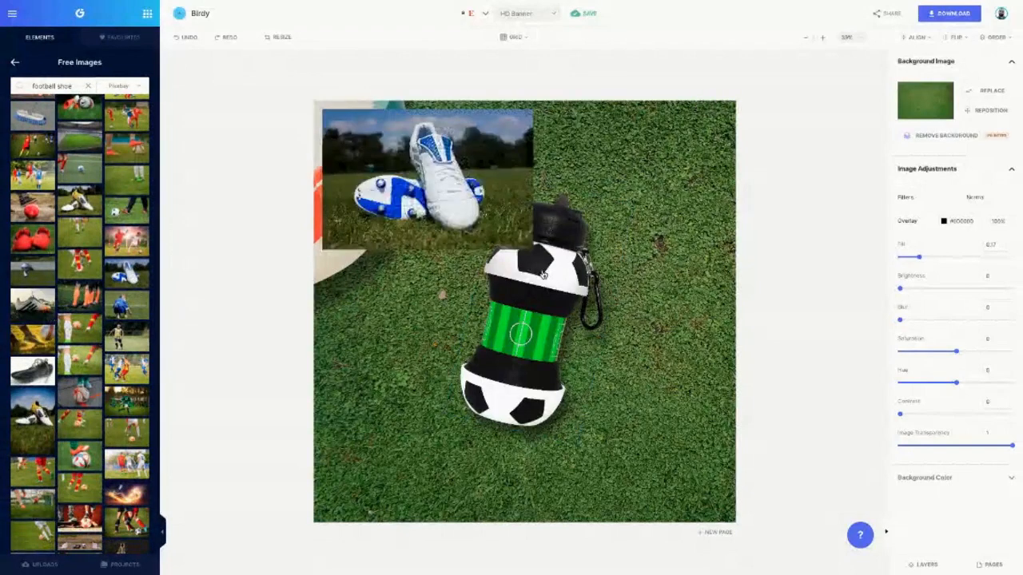
left_click(469, 225)
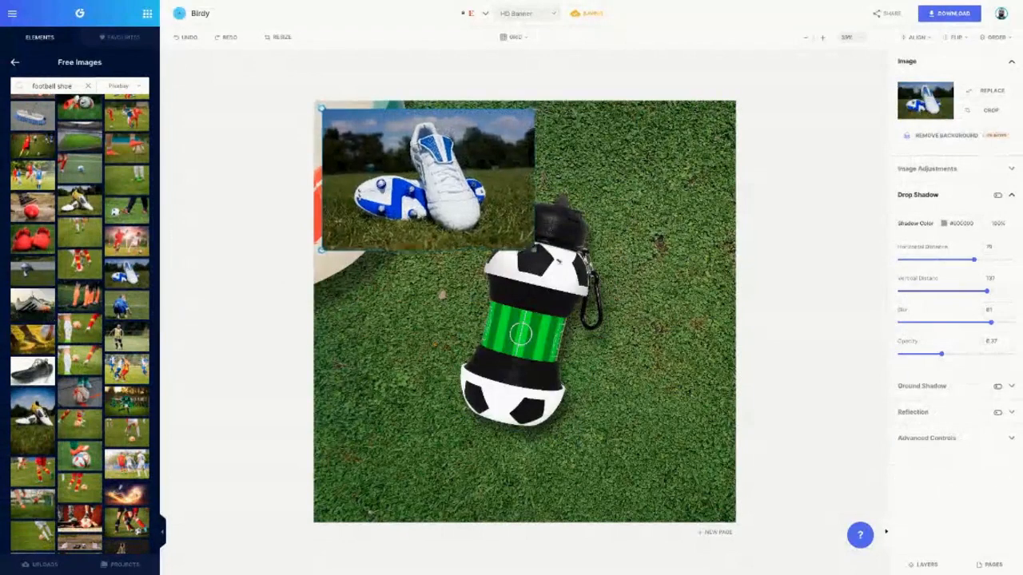
left_click_drag(532, 249, 692, 356)
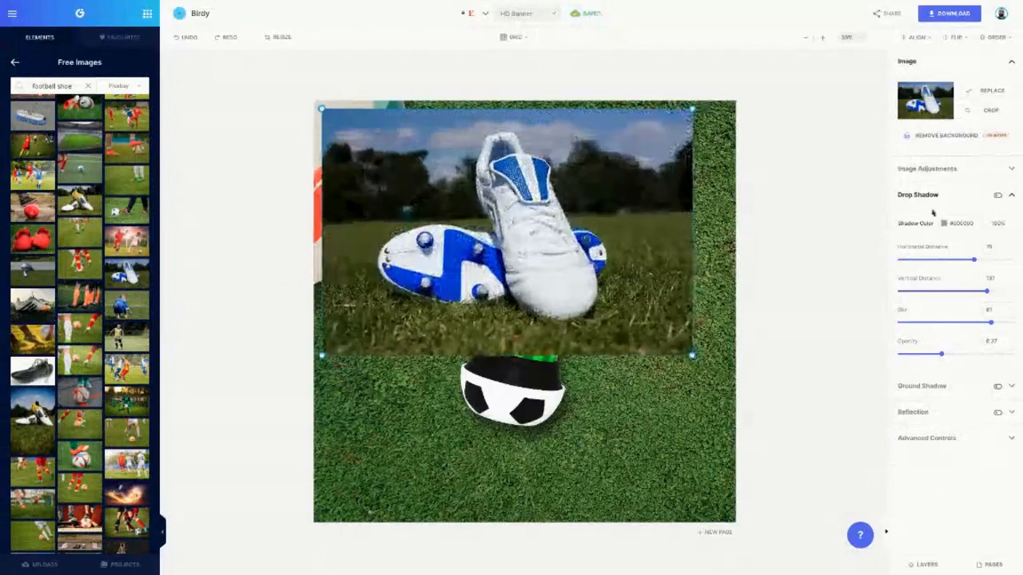
Remove the background of the white and blue boots photo and accept the automatic cut-out.
left_click(956, 139)
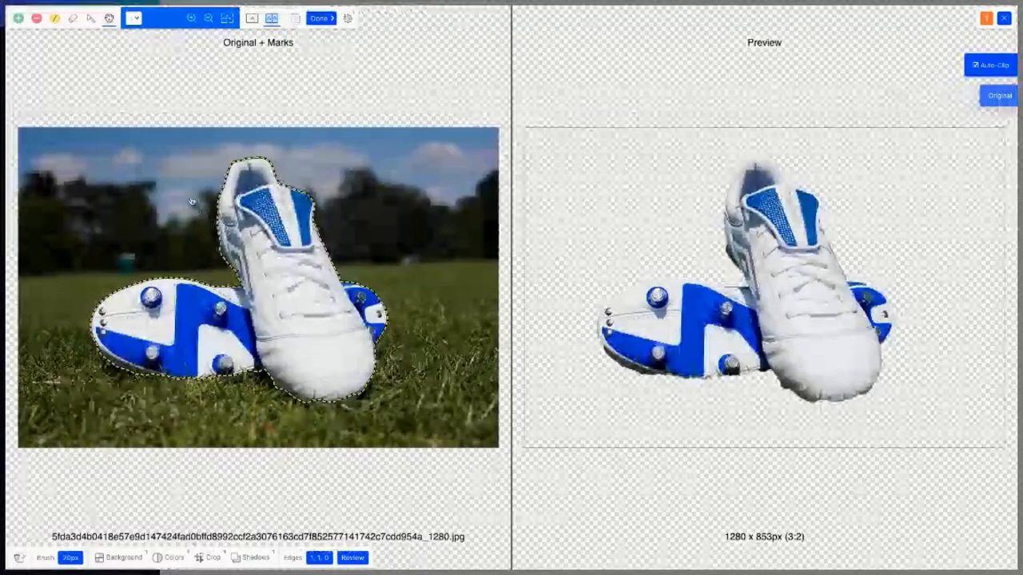
left_click(36, 18)
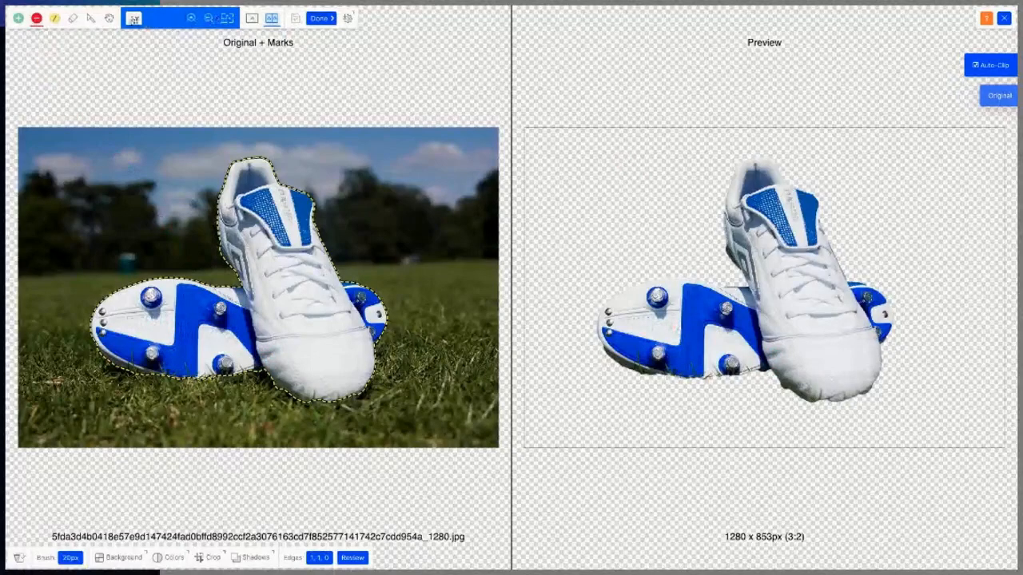
left_click(18, 18)
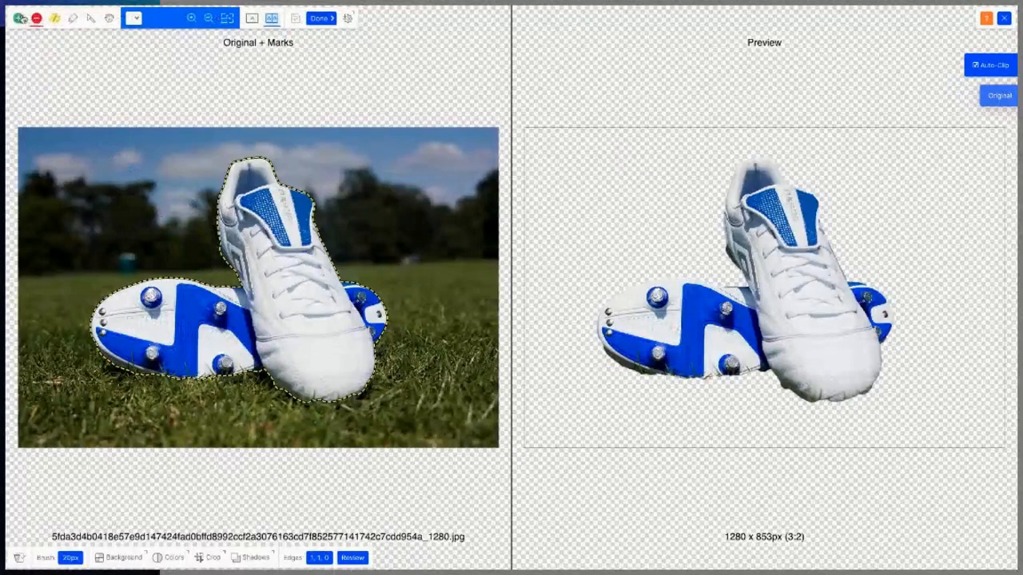
left_click(318, 19)
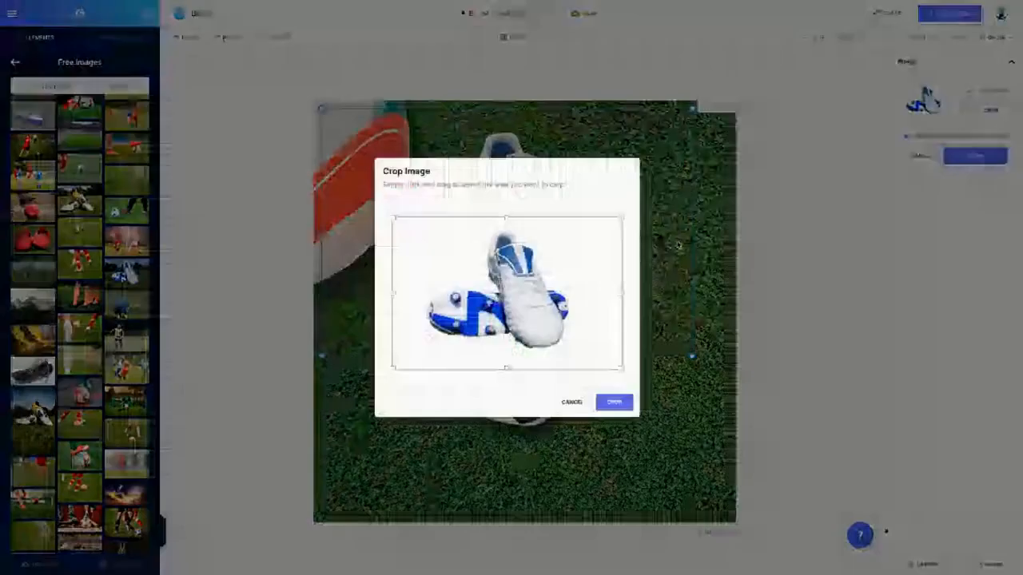
Crop the boots image on all four sides to a tight frame around the two boots.
left_click_drag(621, 293, 575, 292)
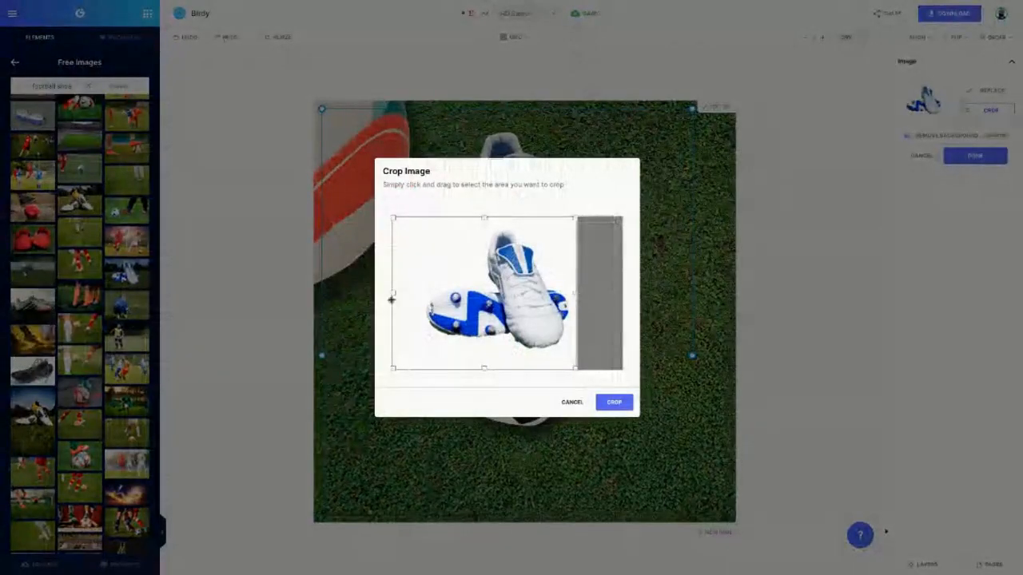
left_click_drag(392, 295, 418, 295)
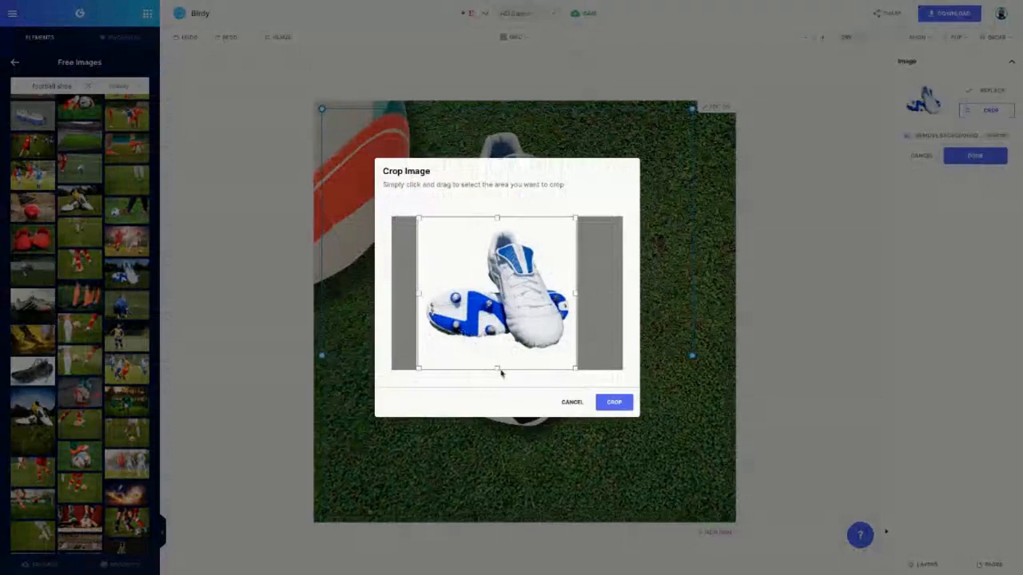
left_click_drag(501, 373, 498, 353)
left_click_drag(498, 222, 499, 230)
left_click(614, 402)
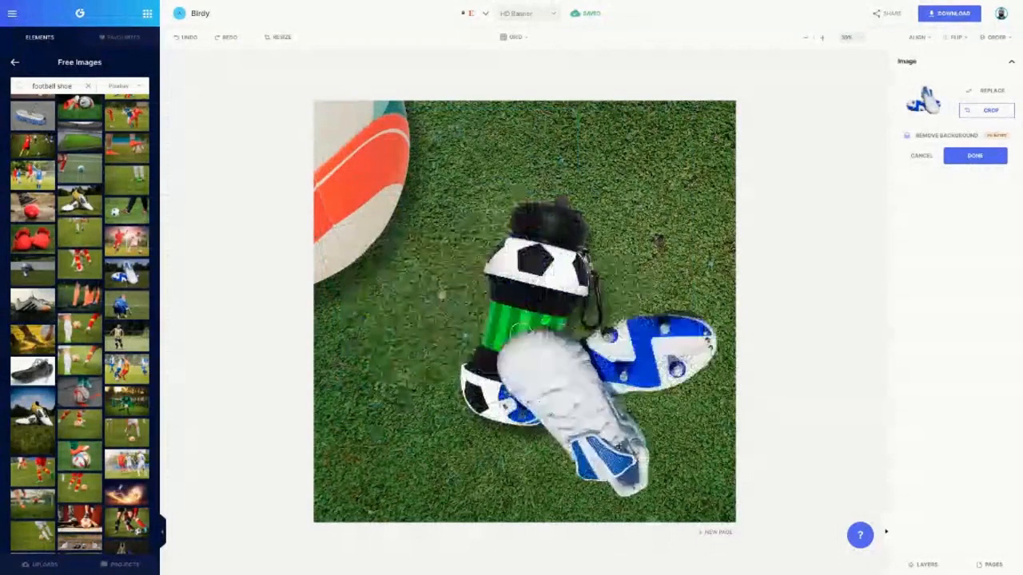
Enlarge the boots image, accept its crop, and rotate it so the studded sole points left in the page's lower-right corner.
left_click_drag(537, 388, 231, 277)
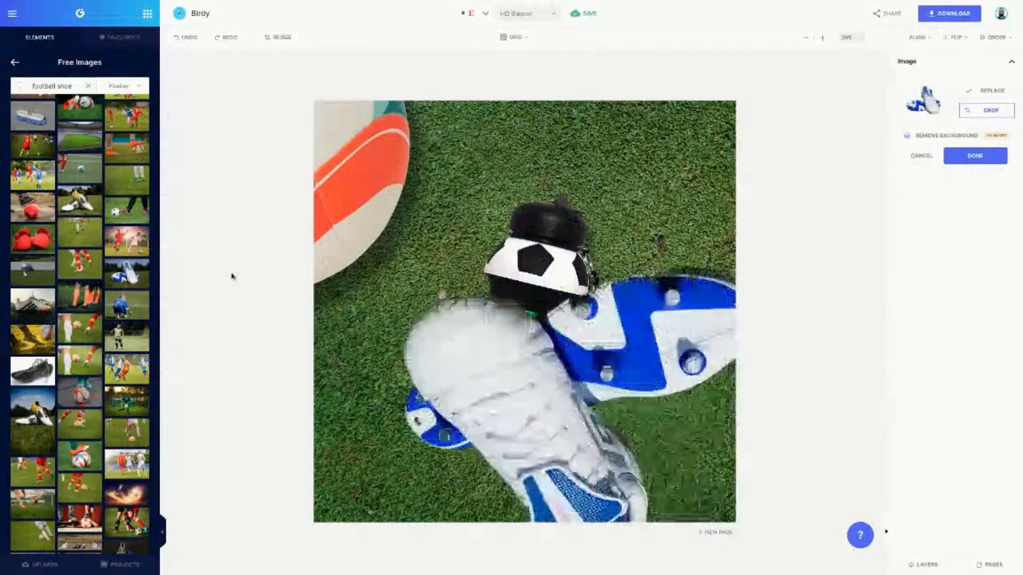
left_click(975, 156)
left_click_drag(386, 286, 503, 213)
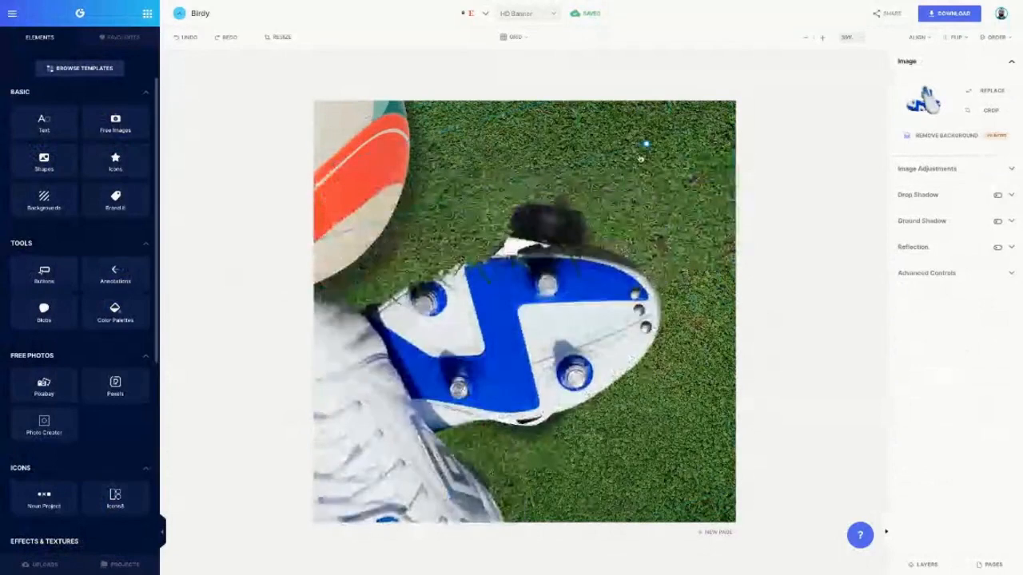
right_click(645, 144)
left_click_drag(646, 145, 541, 330)
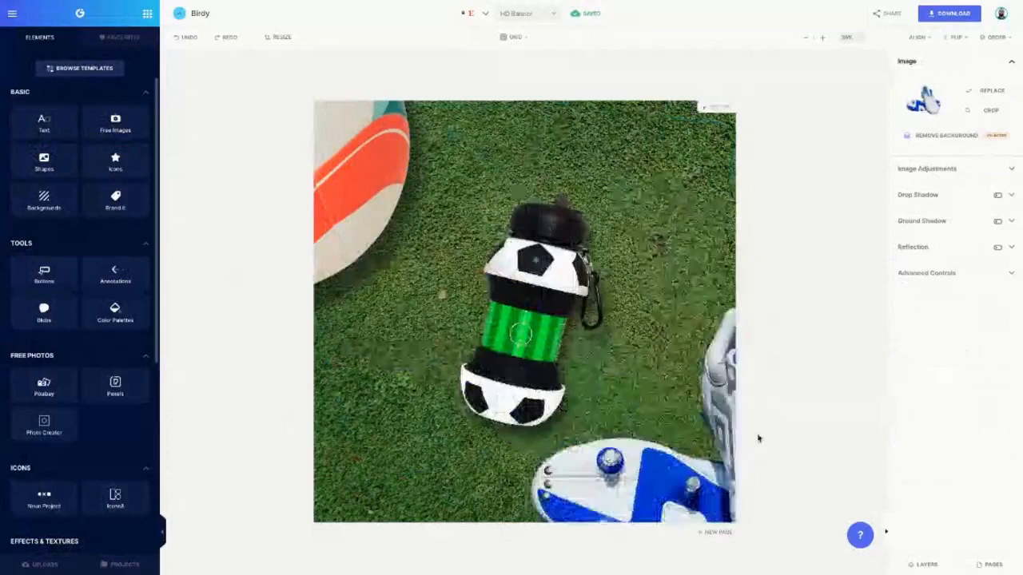
Nudge the bottle slightly up and left, and position the boots partly beyond the page's lower-right corner.
left_click_drag(759, 437, 756, 429)
left_click(651, 385)
left_click_drag(511, 322, 506, 305)
left_click_drag(682, 479, 707, 459)
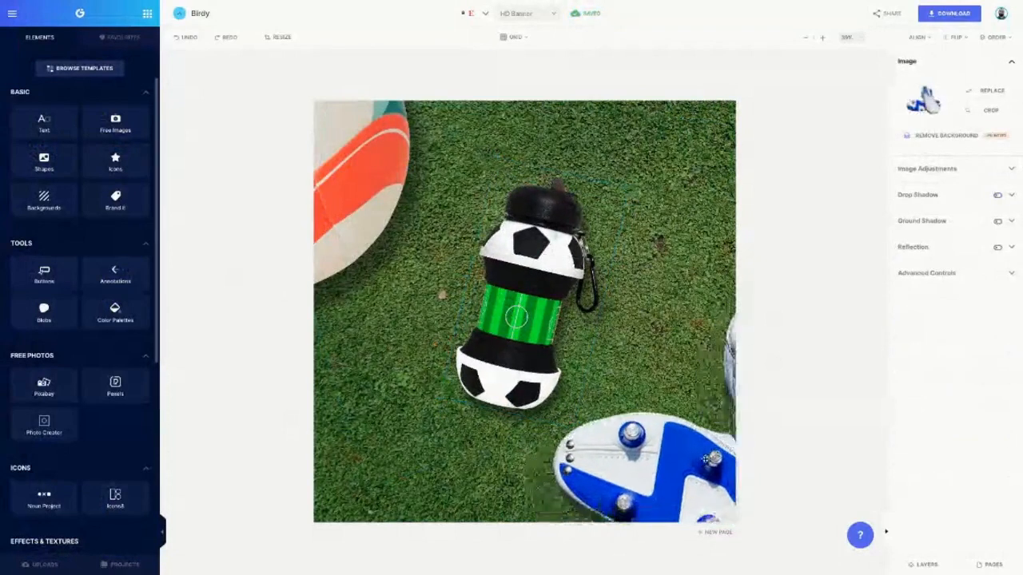
left_click_drag(531, 345, 527, 339)
left_click_drag(646, 494, 615, 498)
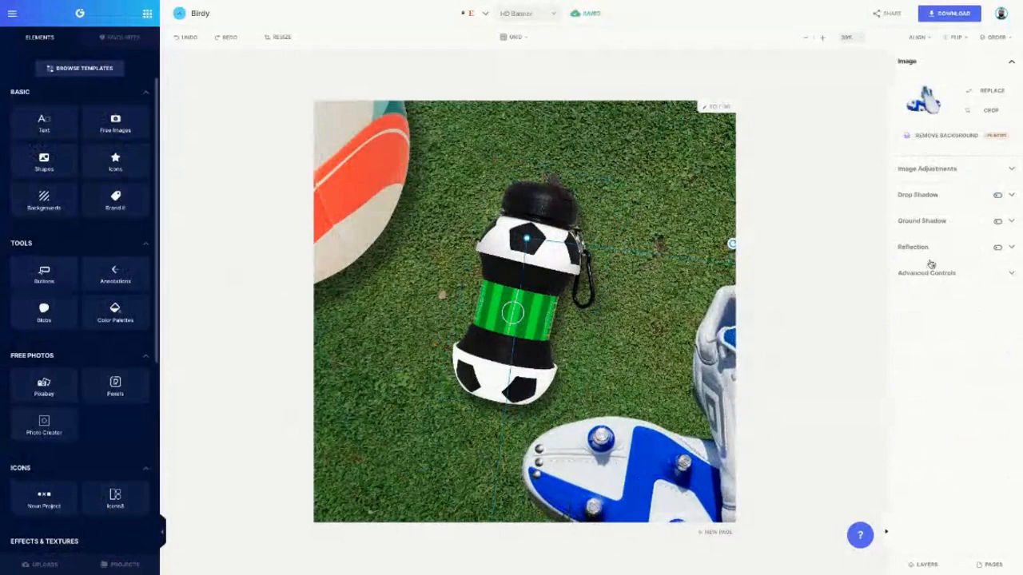
Fine-tune the boots image's rotation angle to about 8 degrees.
left_click(929, 273)
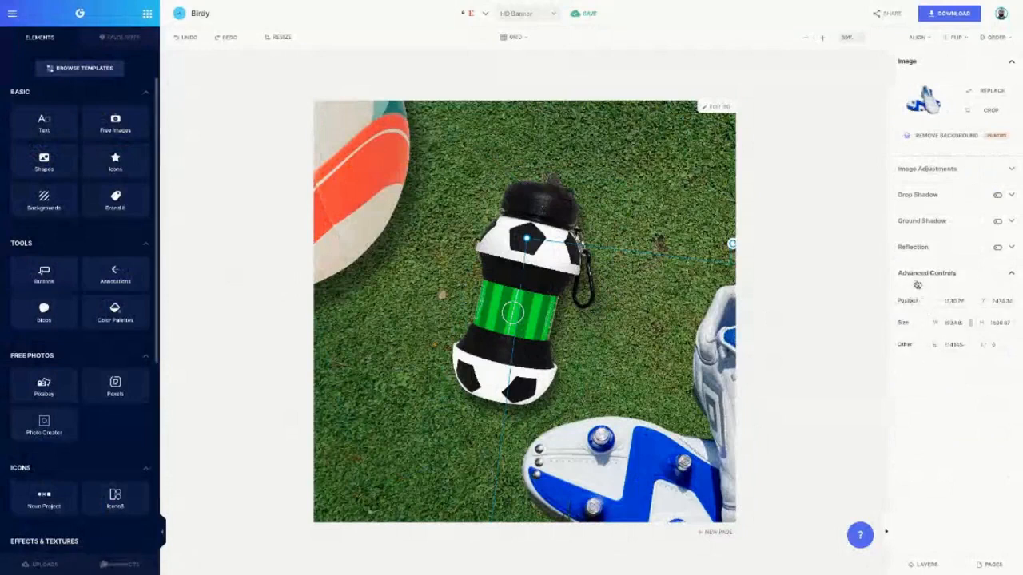
left_click(955, 345)
key("Down")
key("Down")
key("Down")
key("Up")
key("Up")
key("Up")
key("Up")
key("Up")
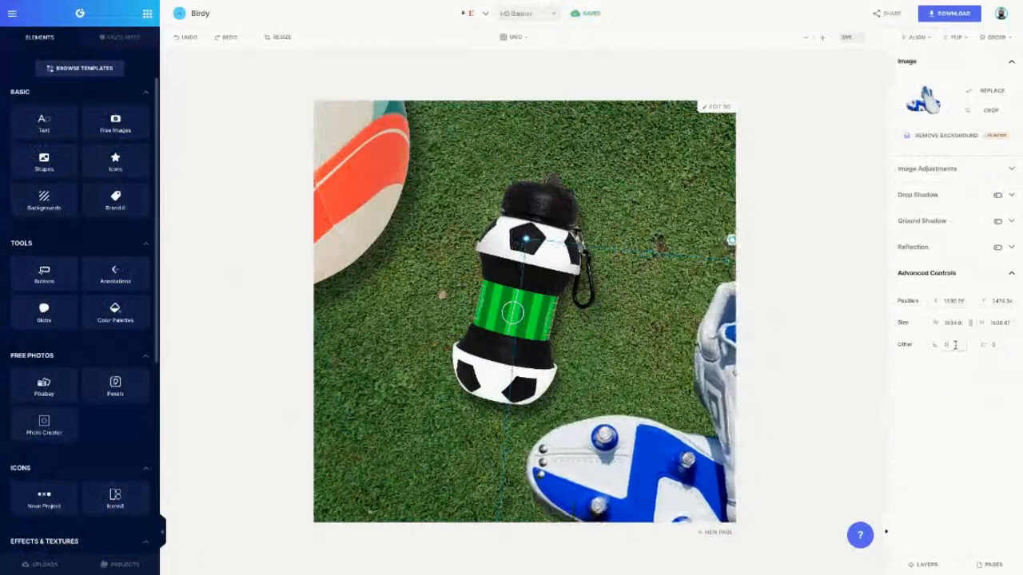
key("Down")
key("Down")
key("Down")
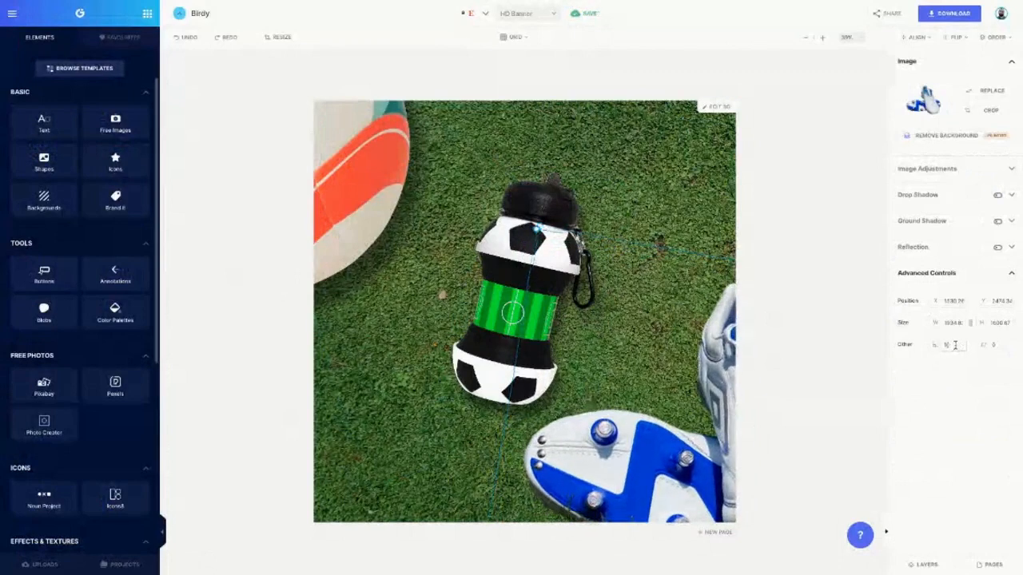
key("Down")
key("Down")
key("Down")
key("Down")
key("Down")
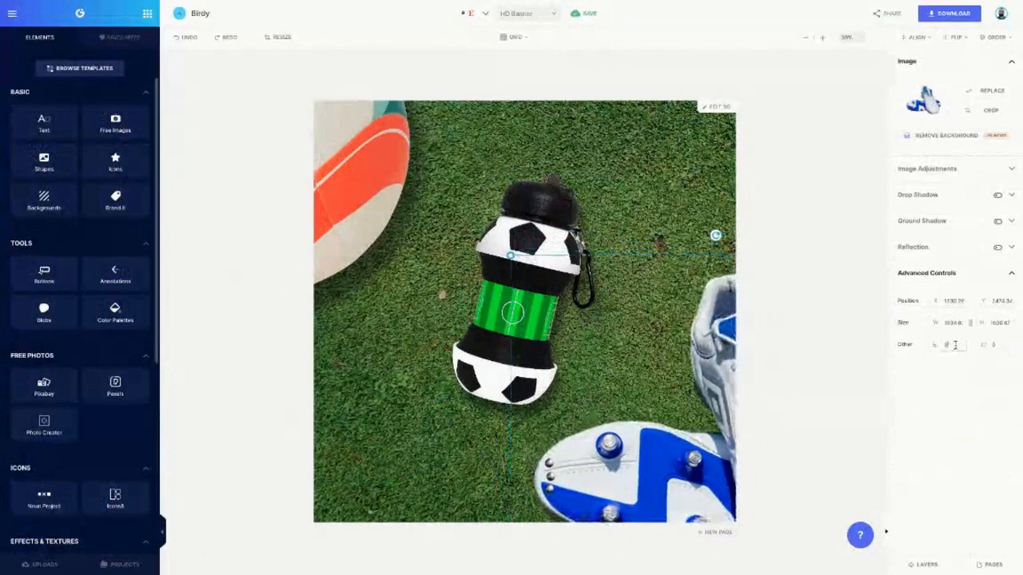
key("Down")
key("Down")
key("Down")
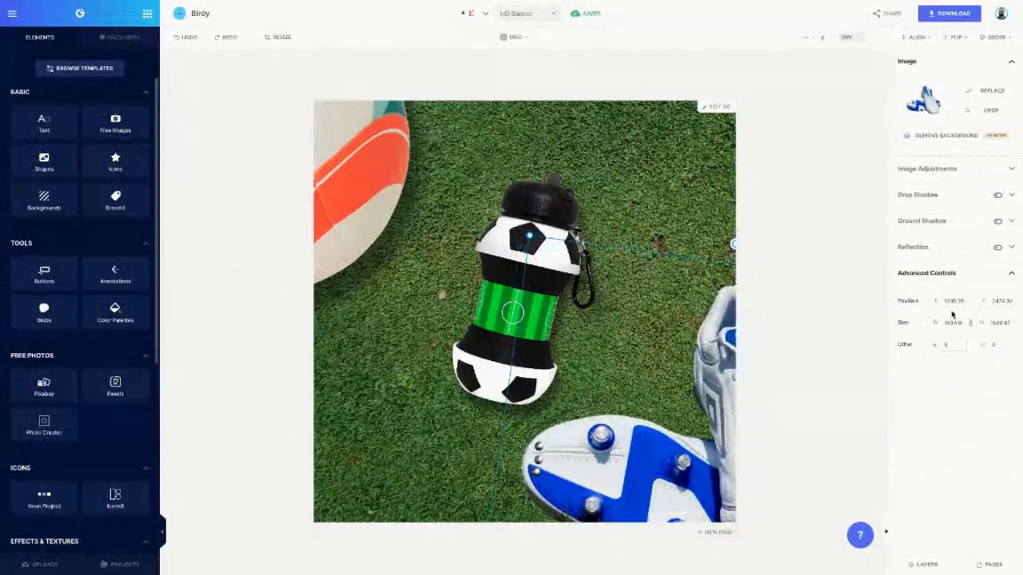
Adjust the boots' width and horizontal position, showing more of both boots in the page's lower-right corner.
left_click(951, 322)
left_click(951, 299)
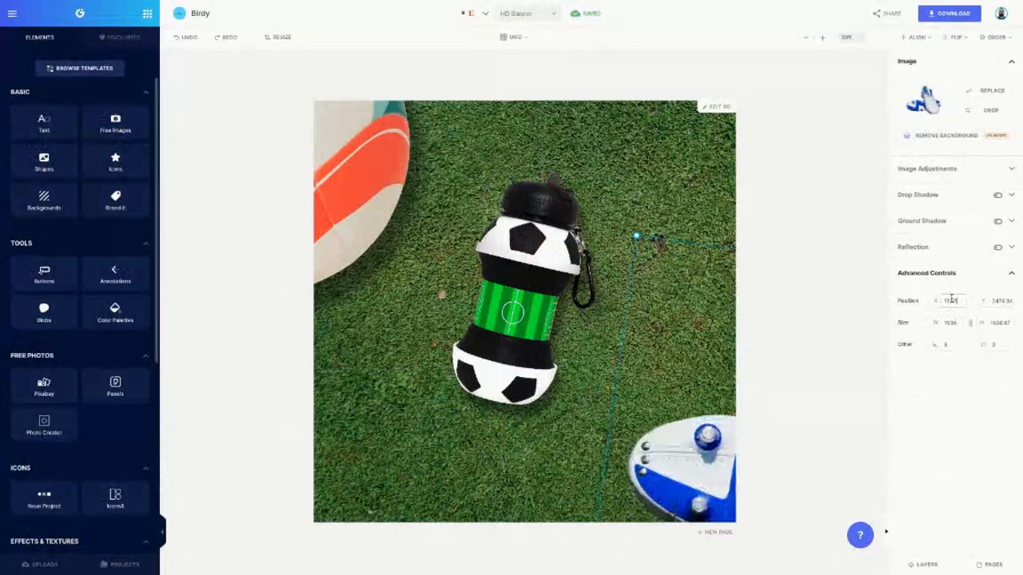
left_click_drag(649, 487, 569, 489)
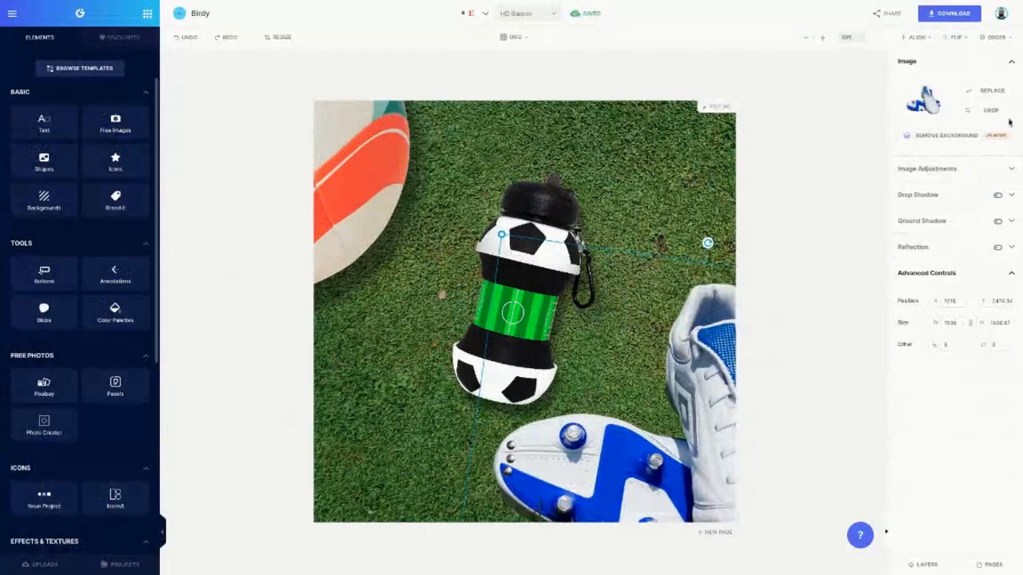
Give the boots a drop shadow with vertical distance -3, blur 84 and opacity 0.46, and move them slightly down.
left_click(1011, 197)
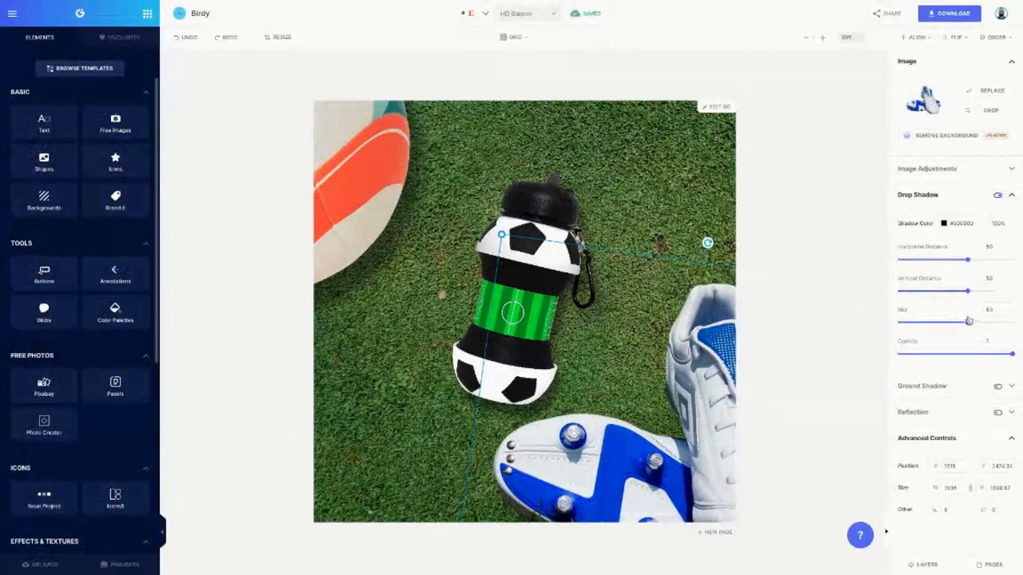
left_click_drag(975, 295, 951, 354)
left_click_drag(600, 415, 600, 433)
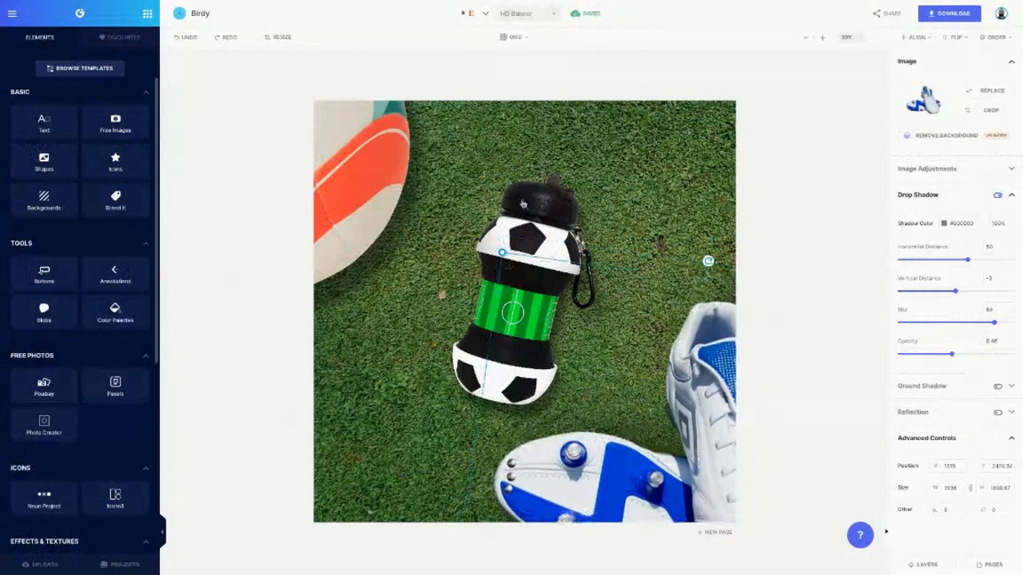
Enlarge the bottle slightly and shift the boots further past the page's right edge.
left_click(527, 198)
right_click(625, 184)
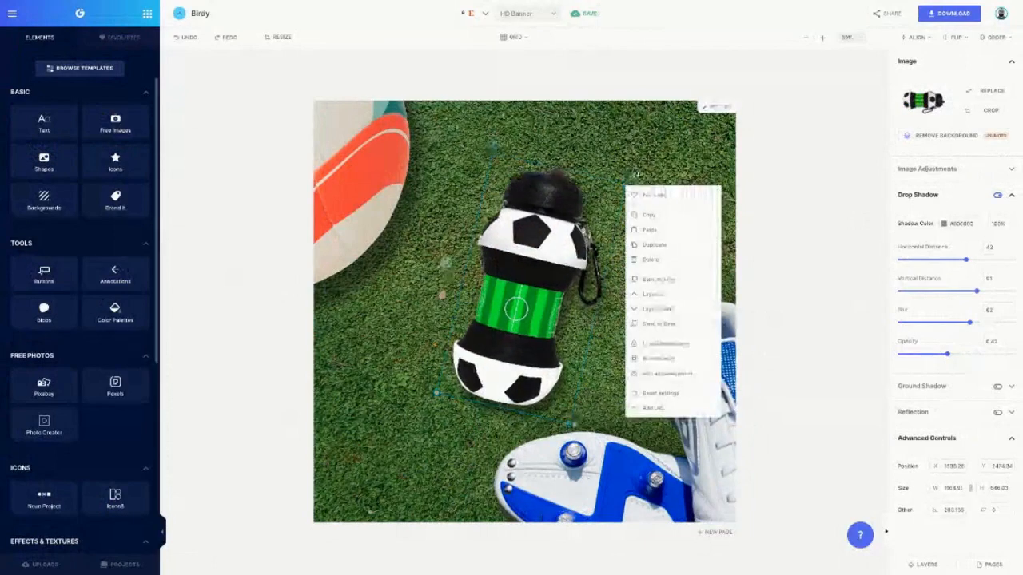
left_click(539, 272)
left_click_drag(612, 470, 611, 472)
left_click(545, 218)
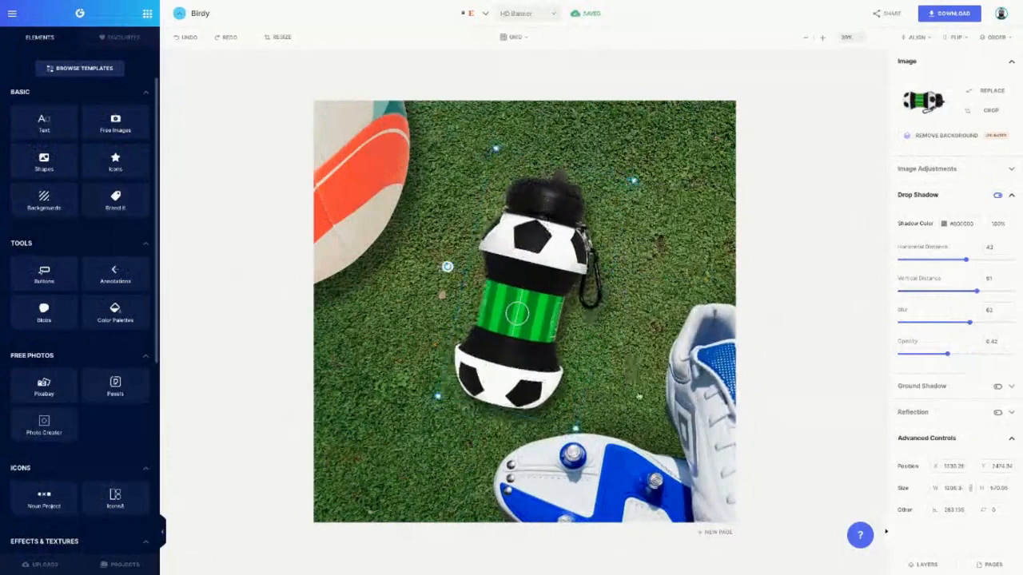
left_click(670, 427)
left_click_drag(669, 428, 698, 423)
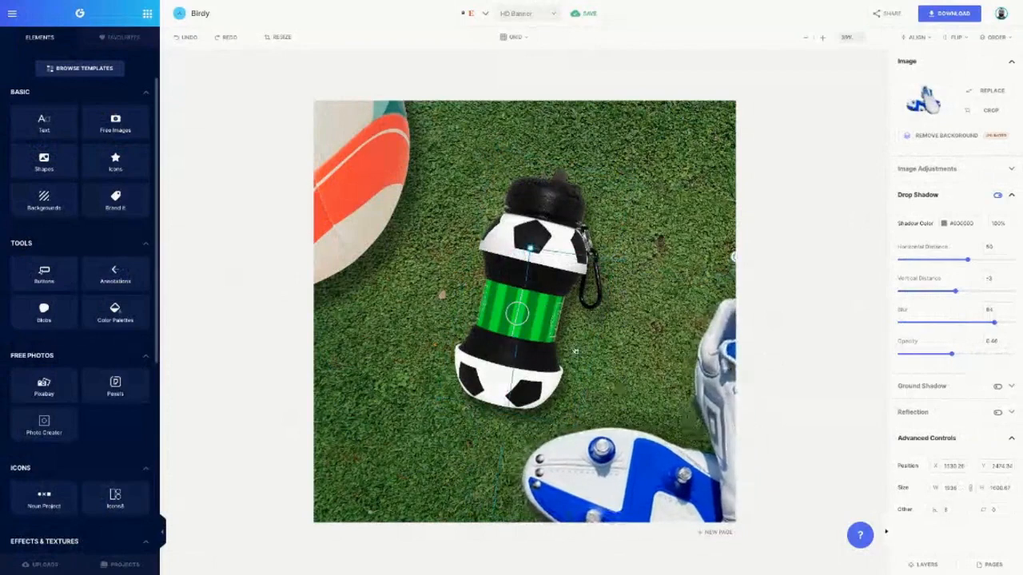
Reposition the ball up and slightly right in the page's upper-left corner, and nudge the bottle and boots down and right.
left_click(416, 218)
left_click_drag(396, 209, 406, 177)
left_click(546, 213)
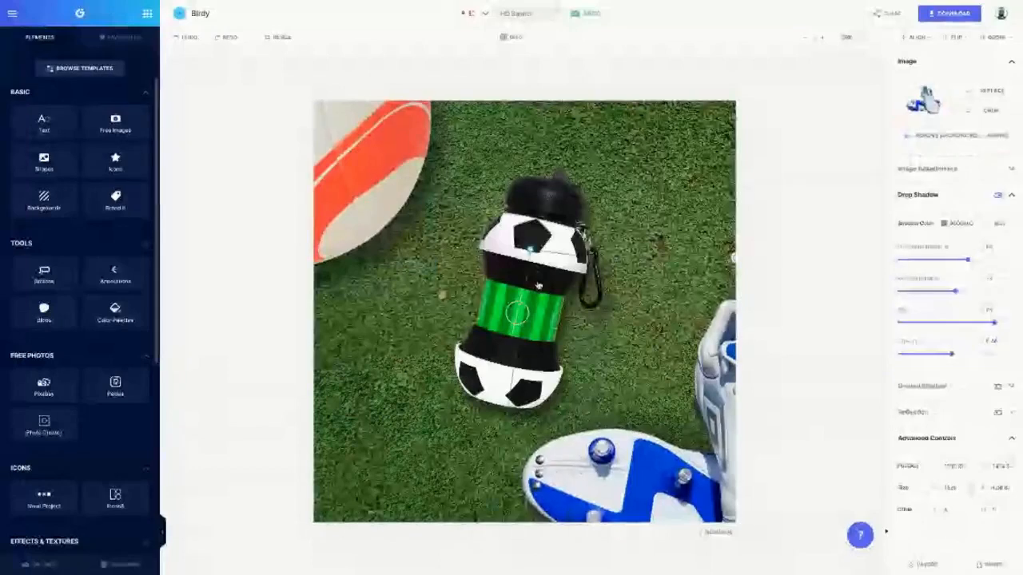
left_click_drag(546, 214, 549, 216)
left_click_drag(625, 469, 634, 477)
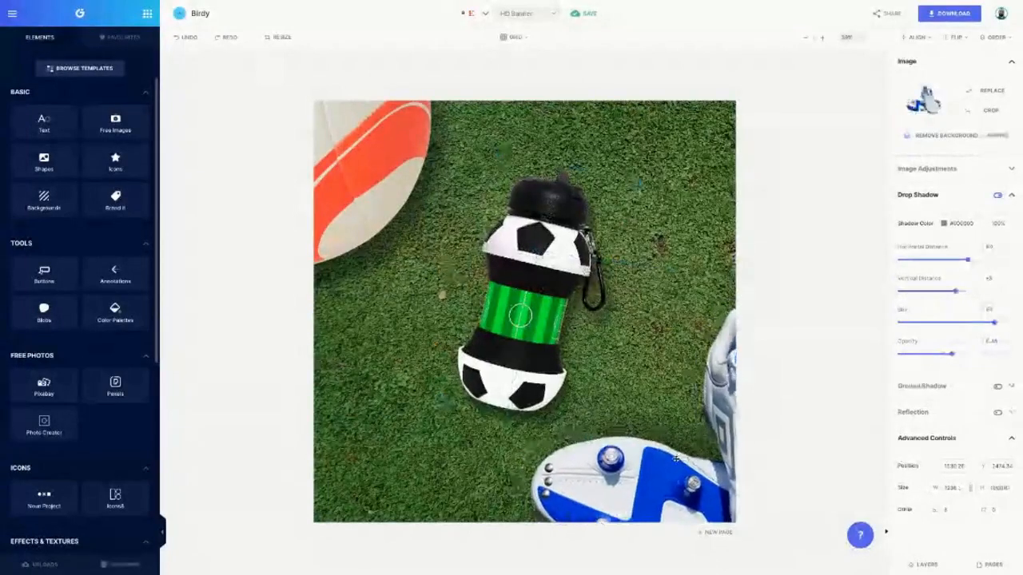
left_click(436, 461)
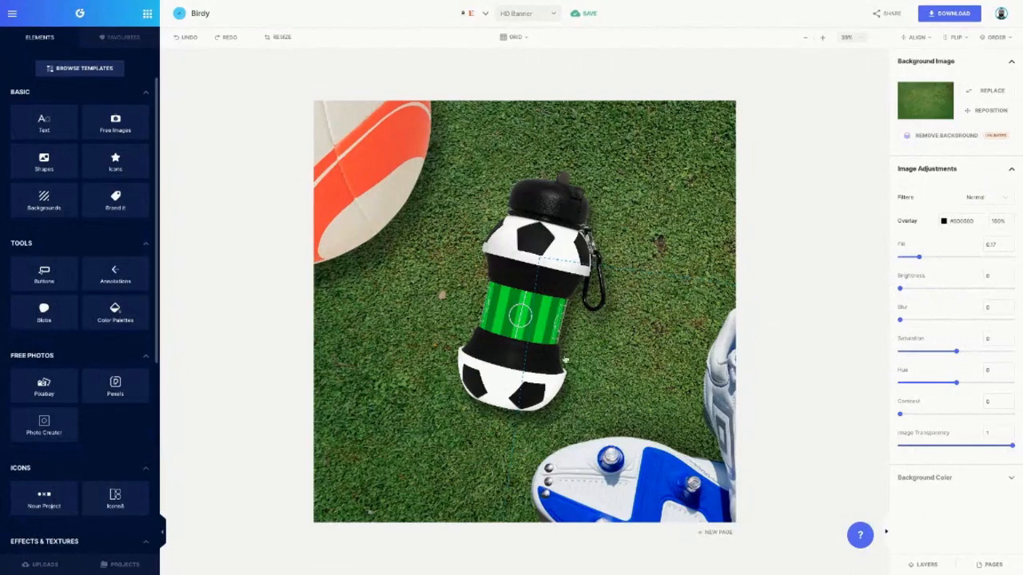
Review pages 1 and 2 of the design, and return to page 3 to check its overall composition.
left_click(999, 563)
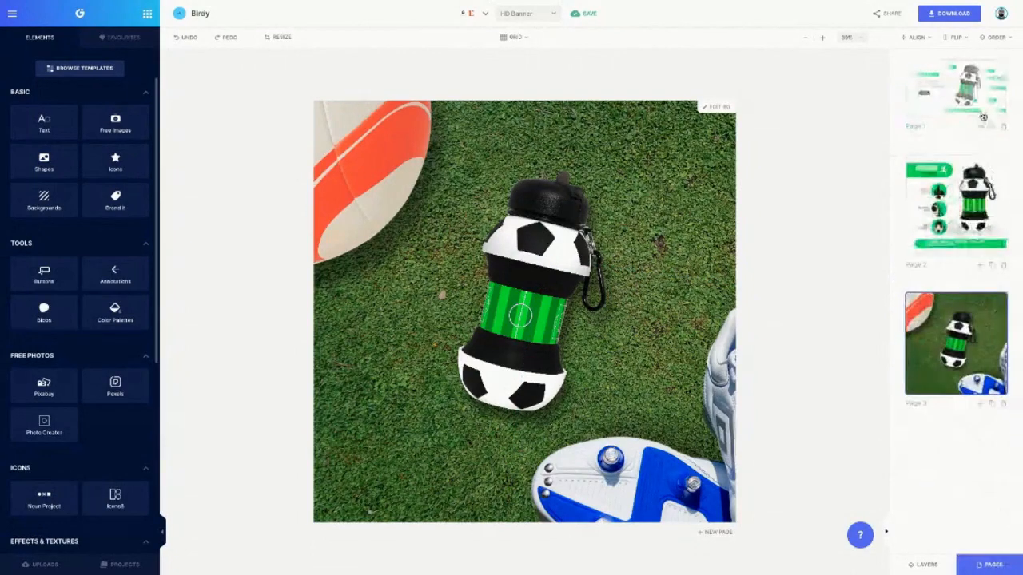
left_click(977, 110)
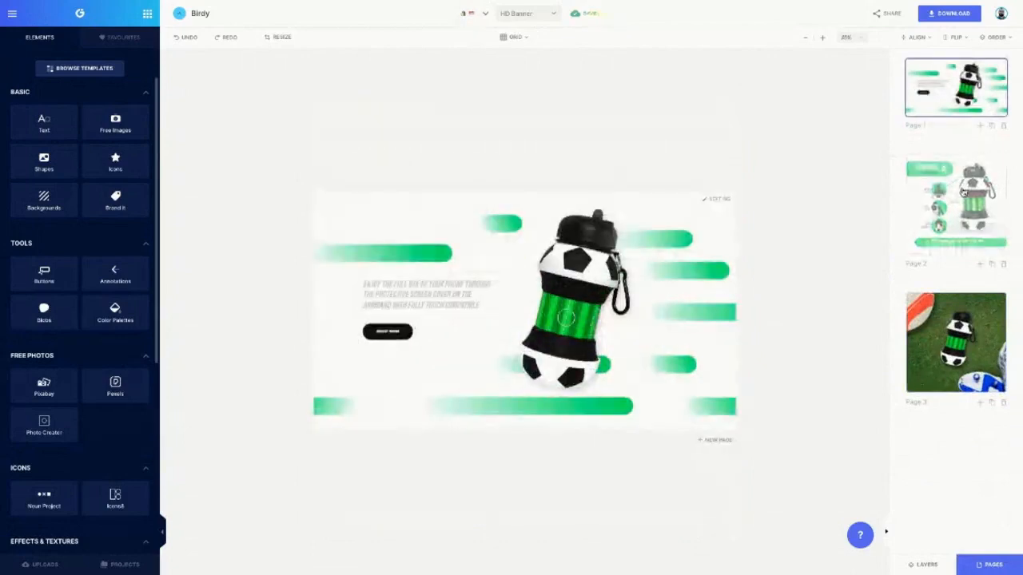
left_click(964, 193)
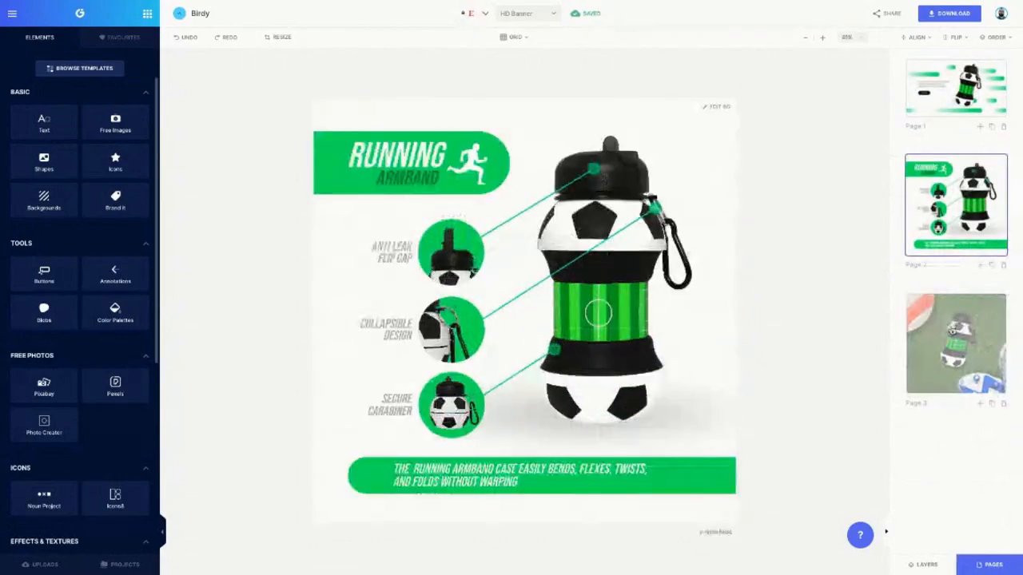
left_click(951, 330)
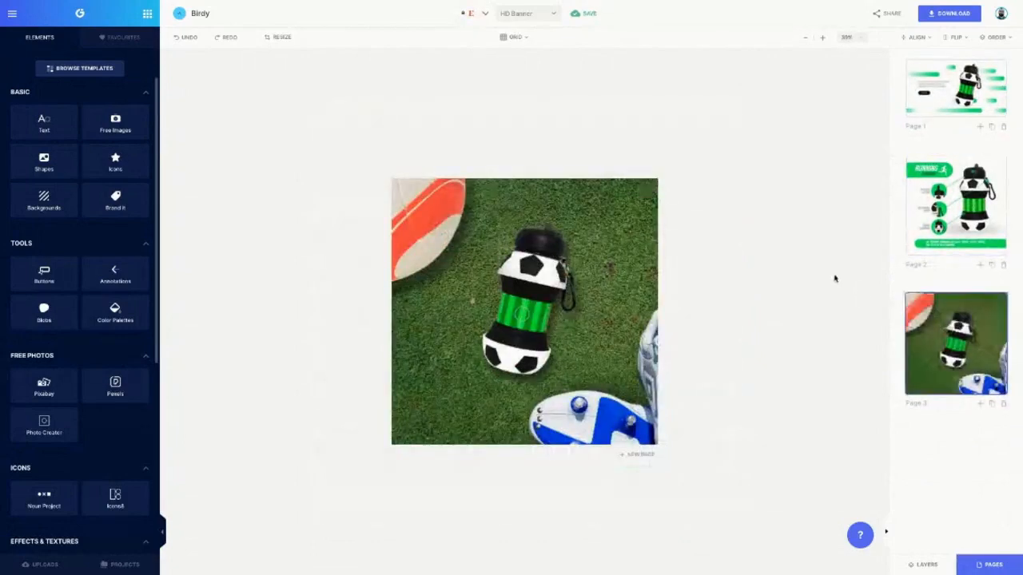
left_click(804, 39)
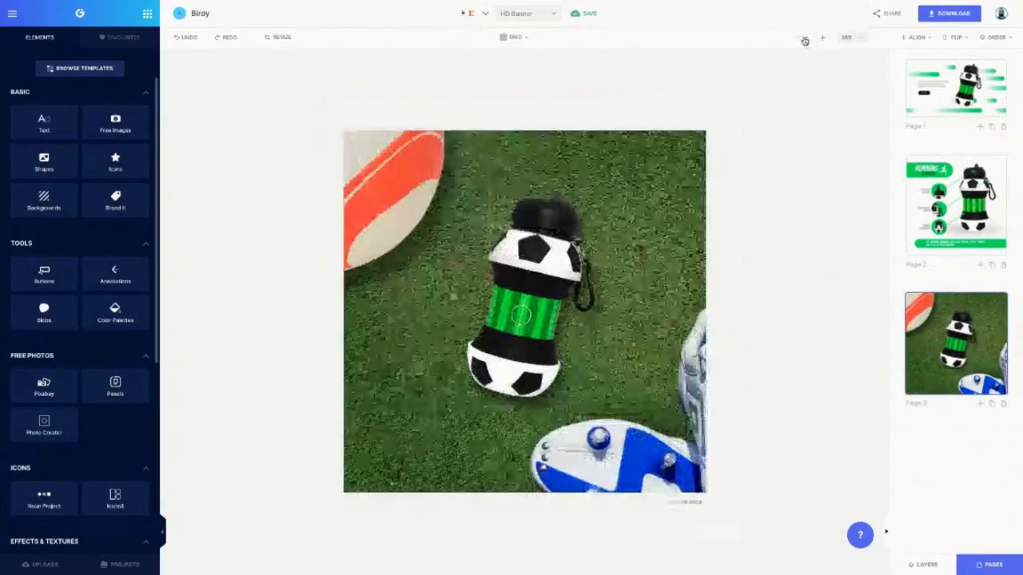
left_click(807, 40)
left_click(822, 38)
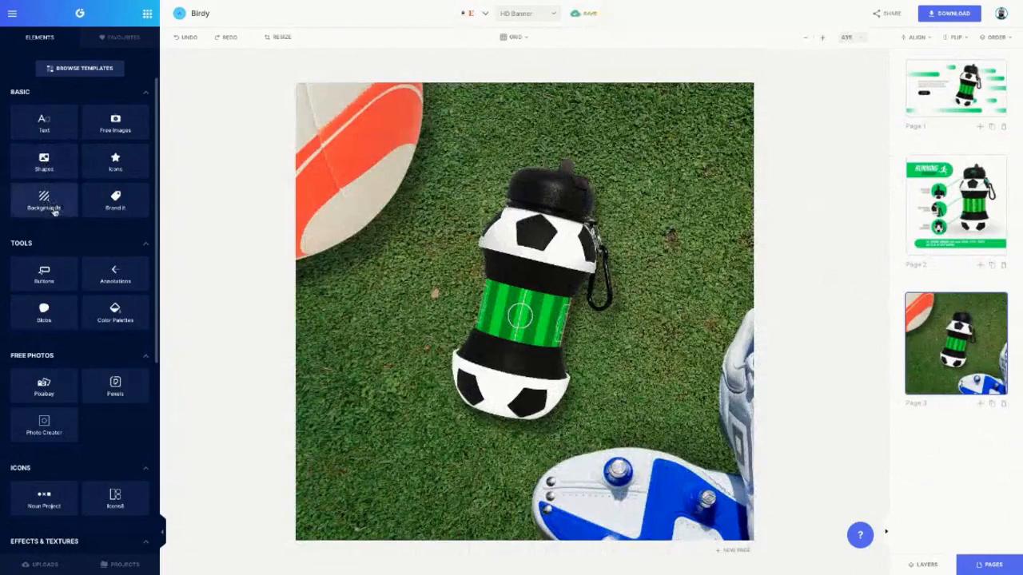
Add the "Crazy Black Friday Sales" text composition from Promos & Sales to the lower-left area of page 3.
left_click(54, 126)
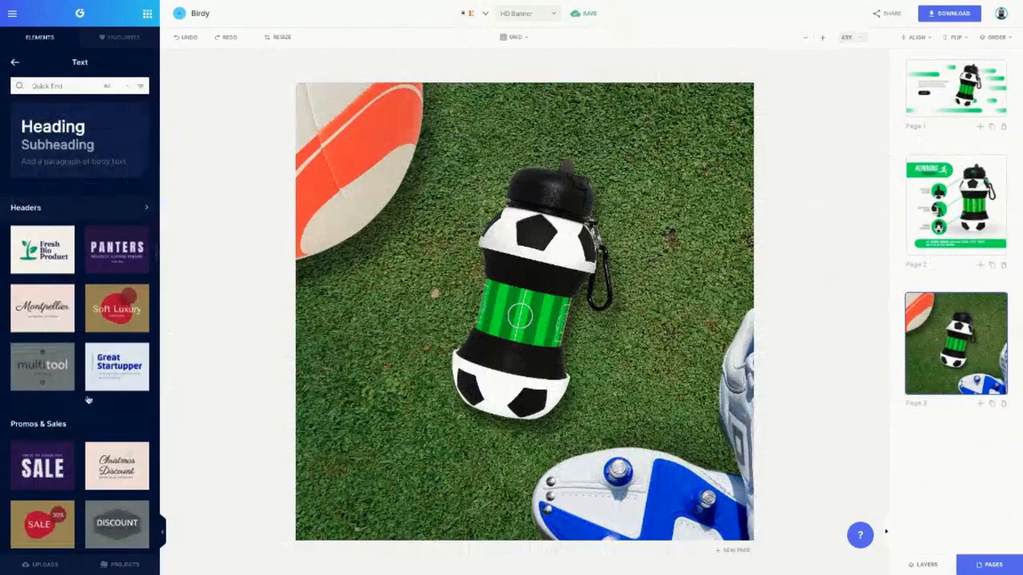
scroll(88, 406, "down", 2)
left_click(55, 299)
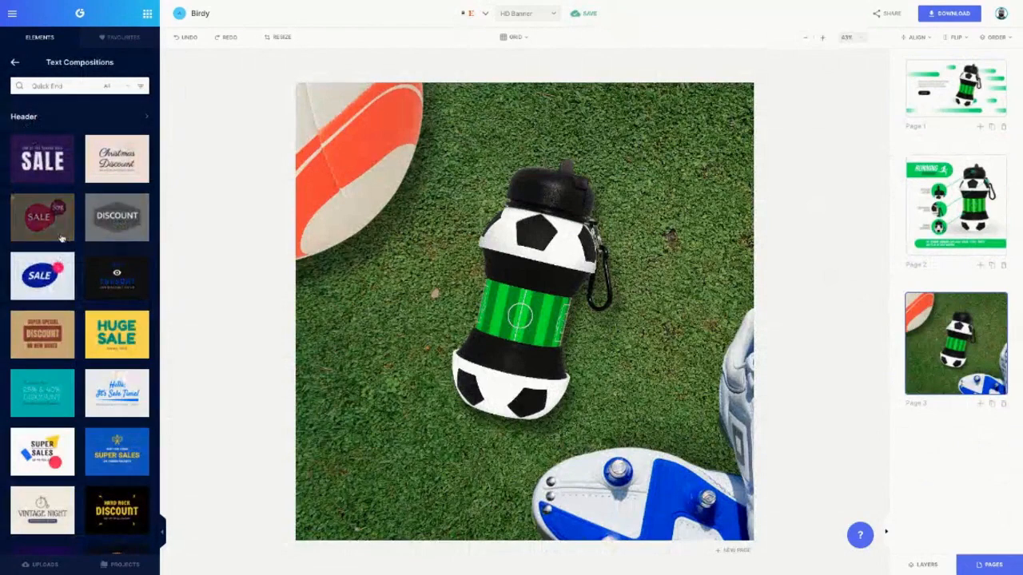
scroll(62, 238, "down", 3)
scroll(61, 238, "down", 7)
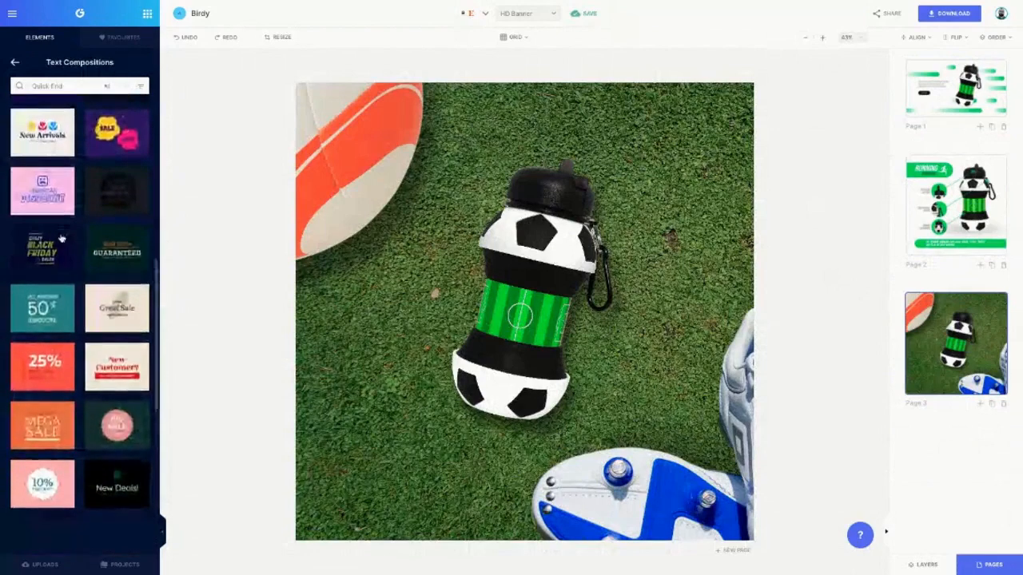
scroll(56, 363, "up", 8)
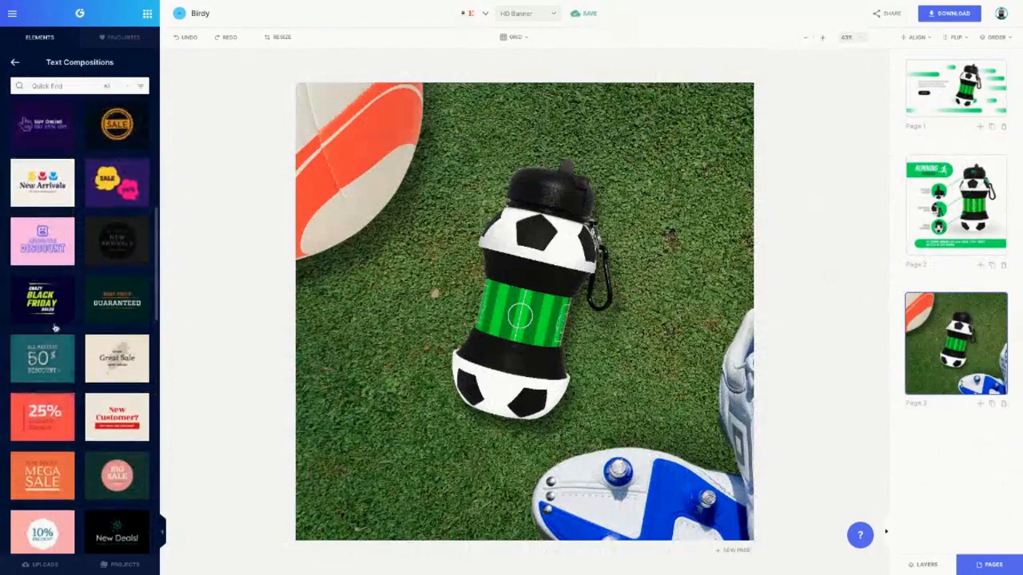
scroll(55, 329, "down", 5)
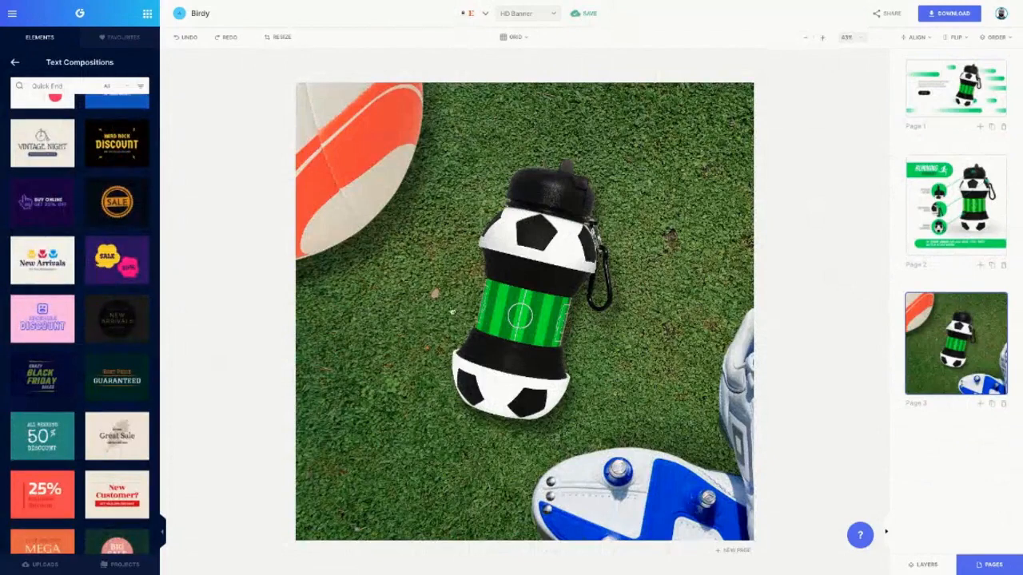
left_click_drag(363, 180, 409, 513)
Move the bottle up and right, and adjust the Black Friday text block in the page's lower-left area.
left_click_drag(519, 345, 556, 320)
left_click_drag(460, 496, 504, 484)
left_click_drag(415, 401, 406, 430)
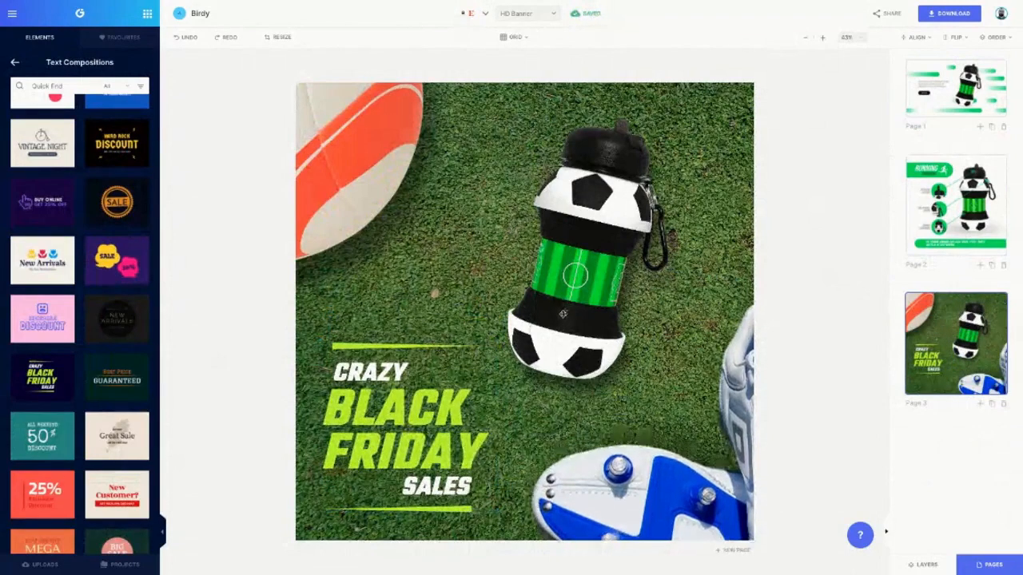
Enlarge the bottle slightly, shift the boots a little up and right, and fine-tune the bottle's position above them.
mouse_move(563, 314)
left_mouse_down()
mouse_move(578, 312)
mouse_move(568, 303)
left_mouse_up()
left_click_drag(599, 192, 599, 183)
left_click_drag(642, 390, 646, 402)
left_click_drag(638, 476, 641, 477)
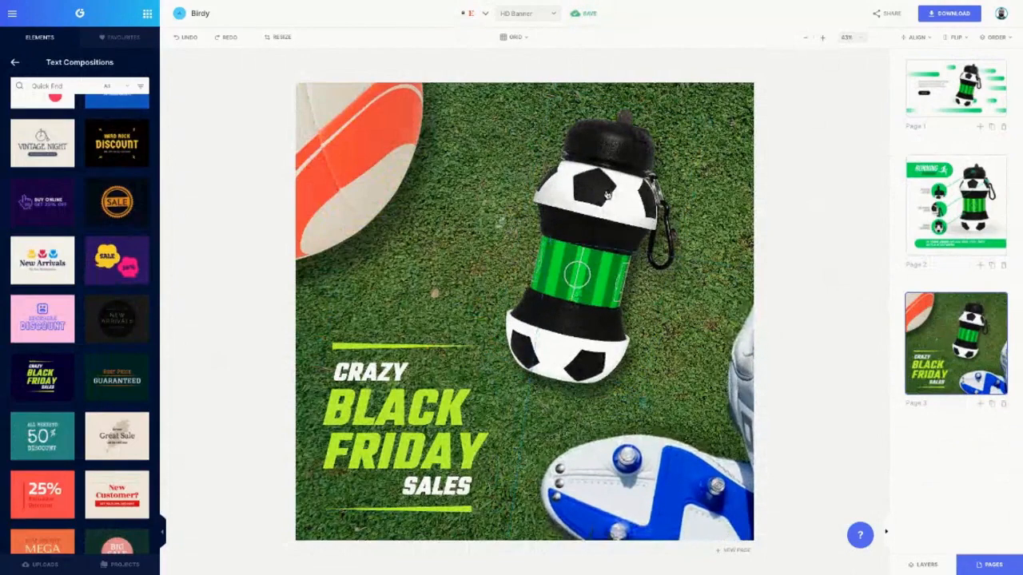
left_click_drag(607, 195, 613, 203)
left_click(477, 228)
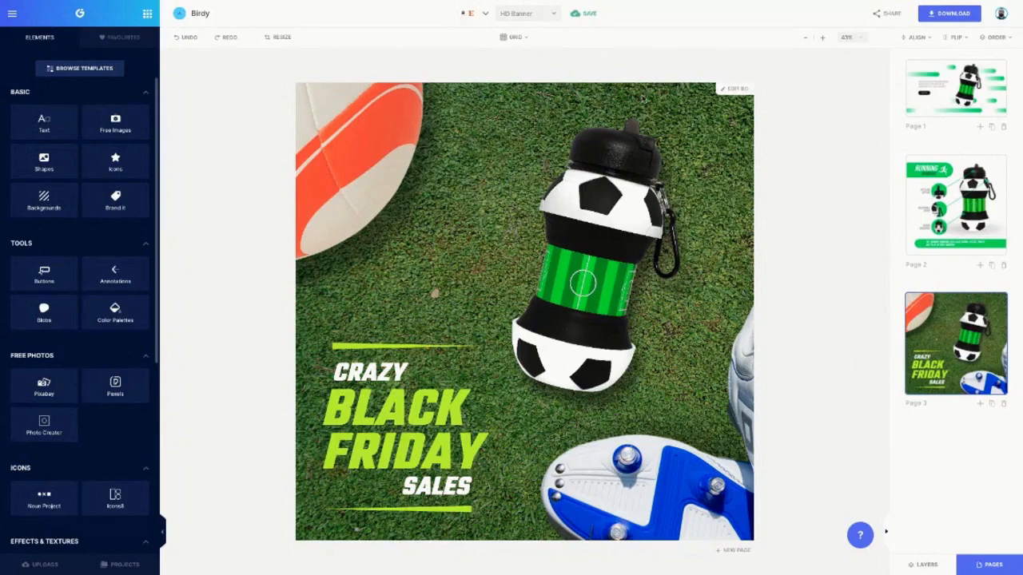
Review page 2 of the design, then return to page 3 and check its finished Black Friday composition.
left_click(939, 222)
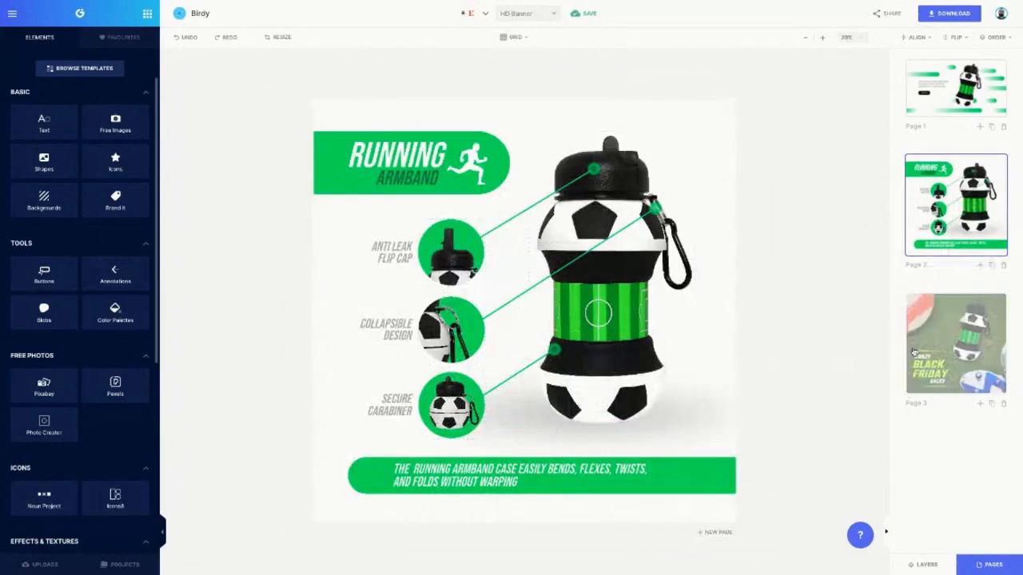
left_click(951, 334)
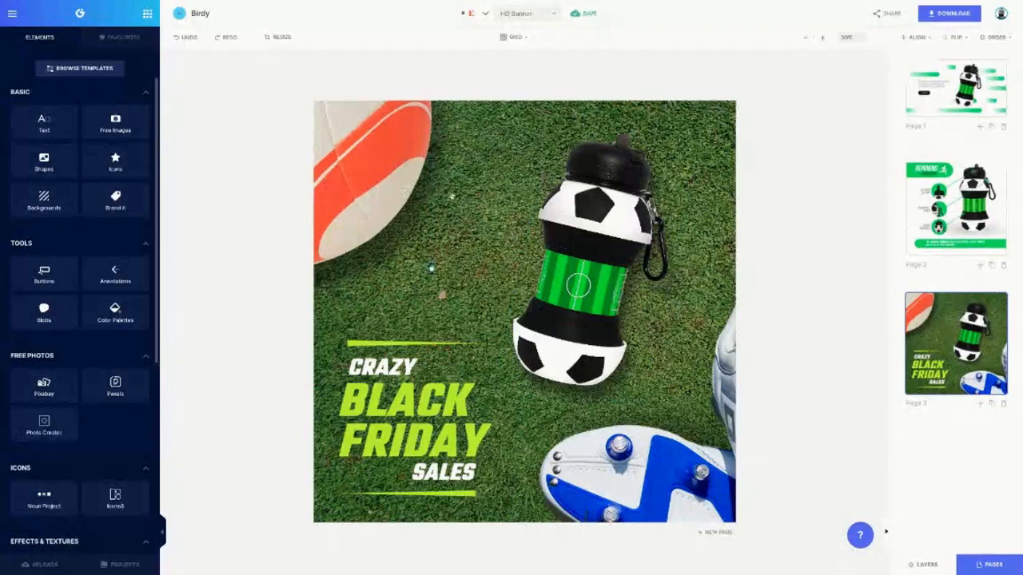
left_click(412, 166)
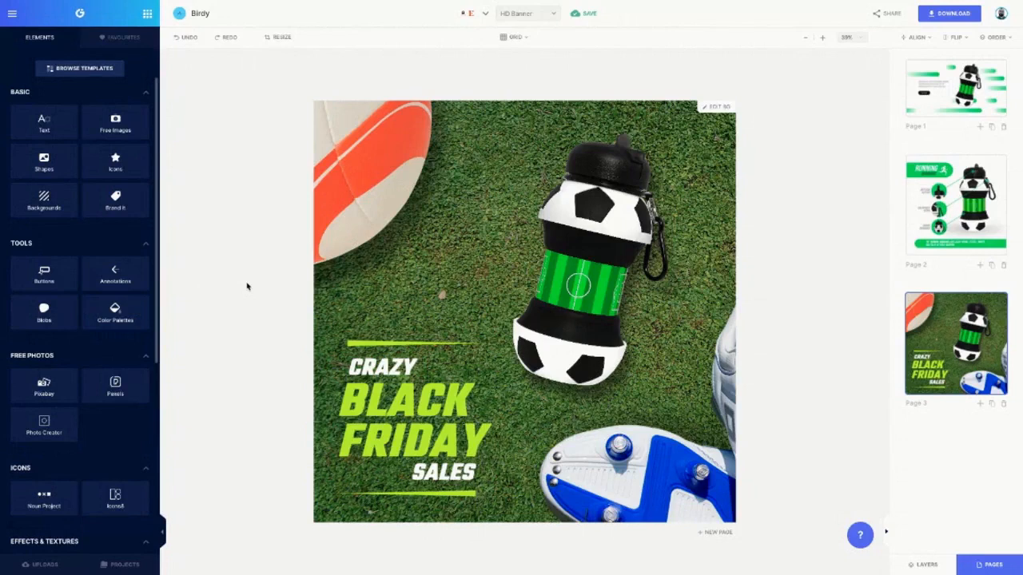
left_click(989, 565)
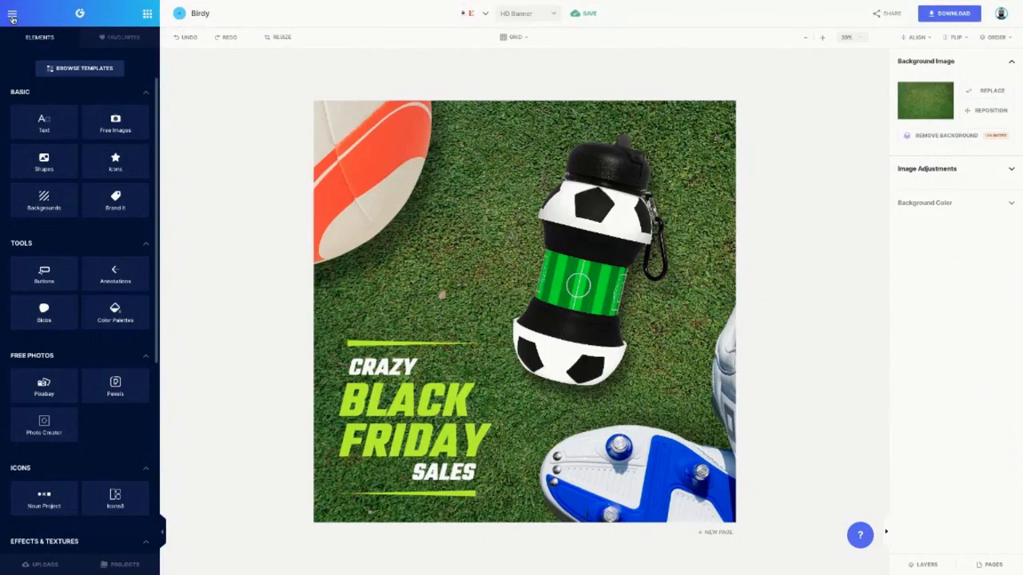
left_click(12, 17)
left_click(12, 17)
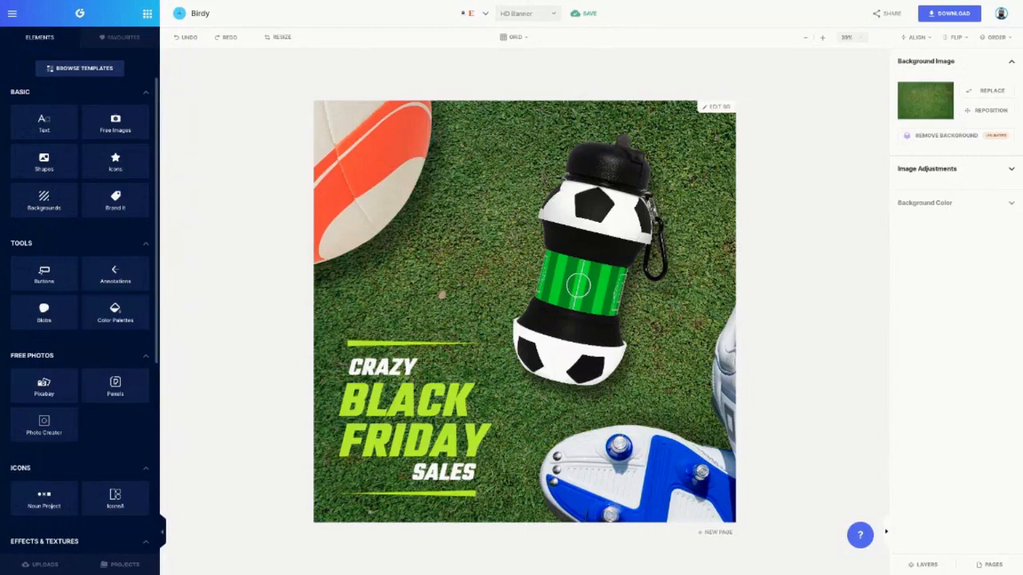
Take the browser out of full screen, and switch to Notion to look through the Template Strategy page.
mouse_move(152, 3)
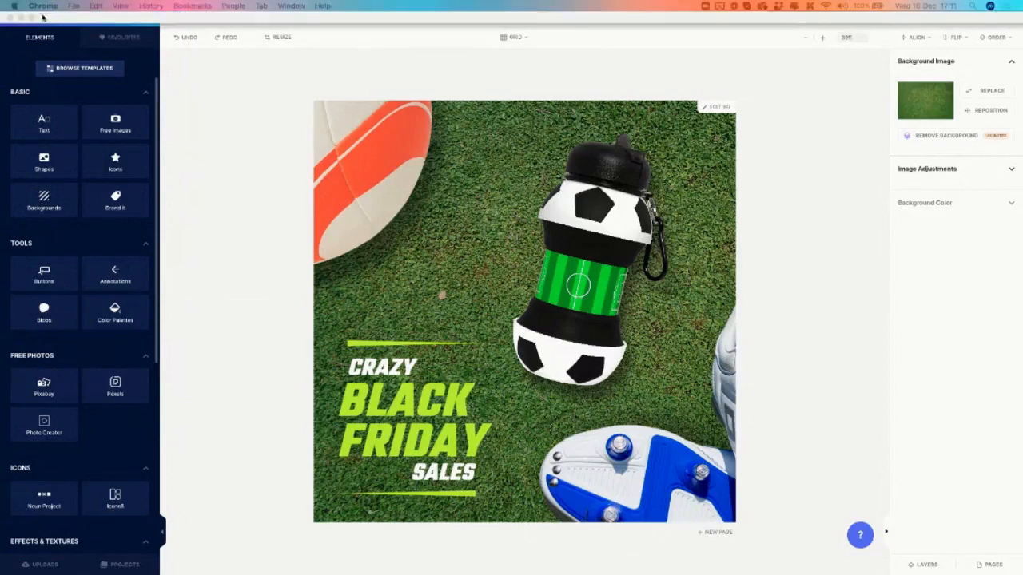
left_click(31, 16)
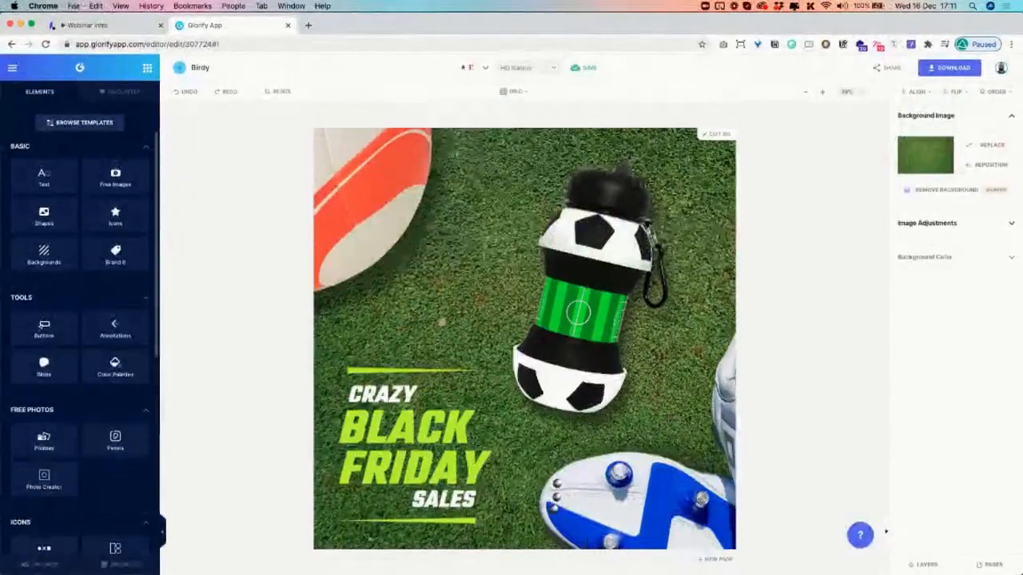
key("super+Tab")
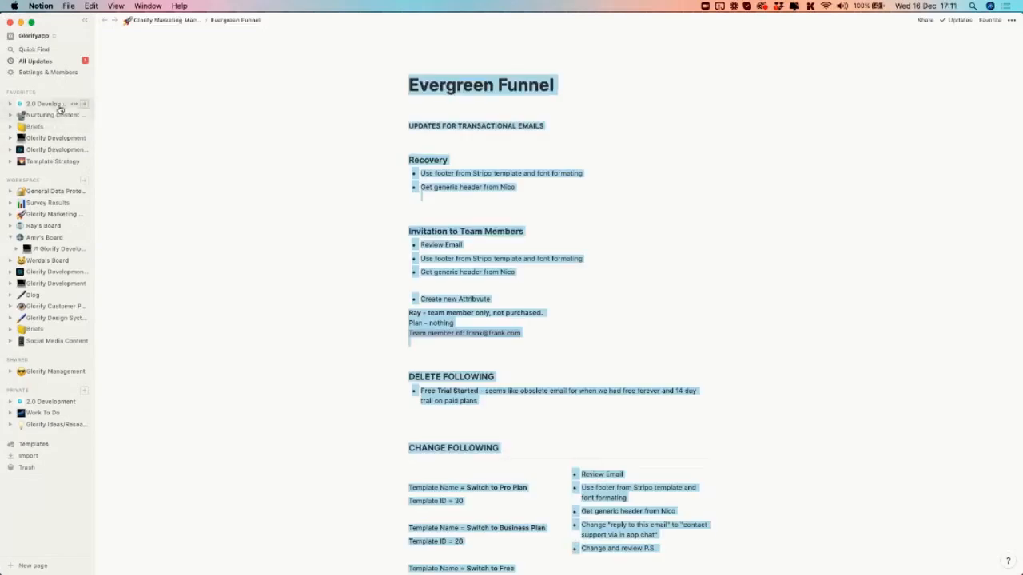
left_click(62, 163)
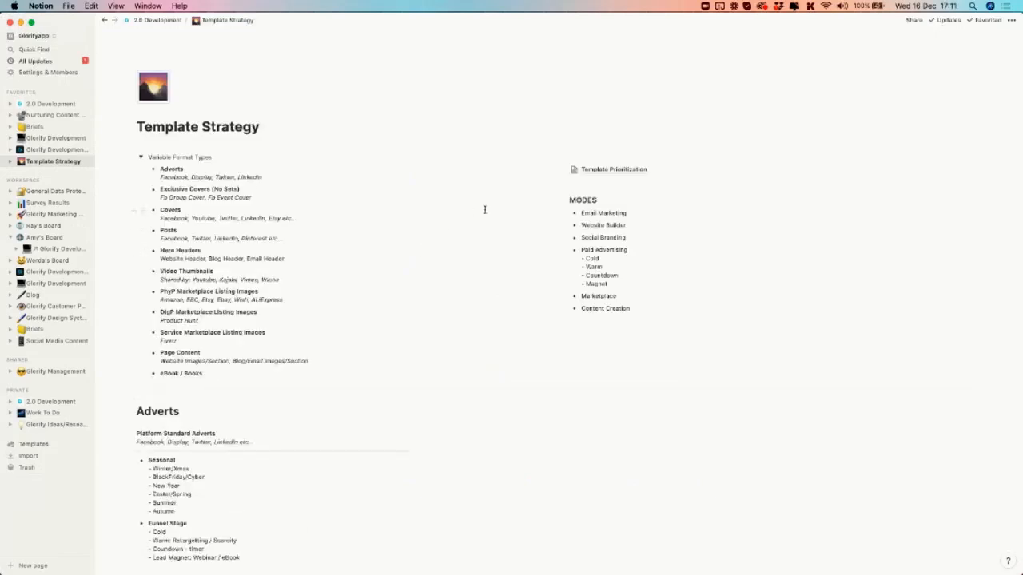
scroll(484, 210, "down", 10)
scroll(484, 210, "up", 10)
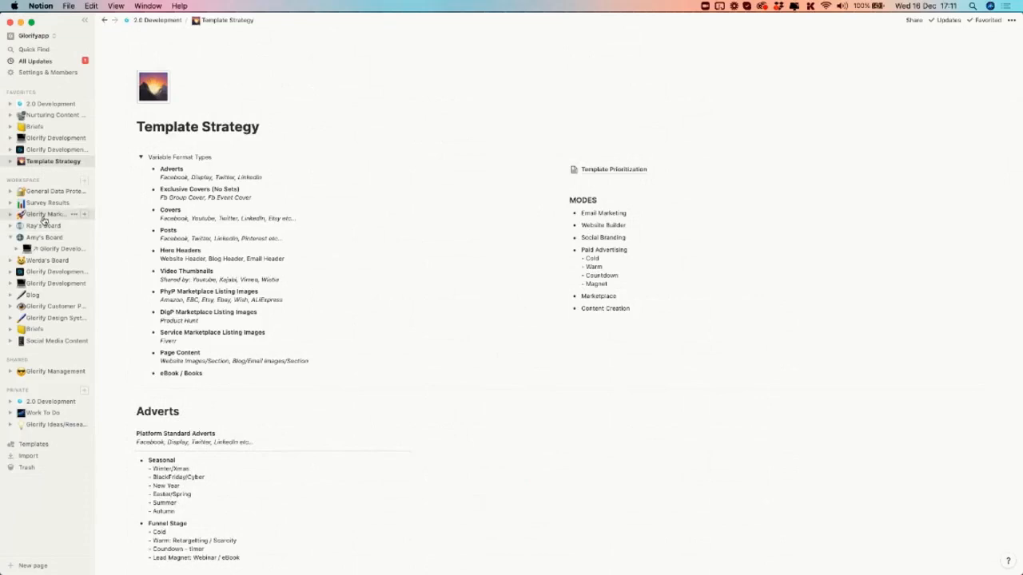
Open the Product Types page under 2.0 Development and read its niches table and the digital, service and physical product sections.
left_click(48, 104)
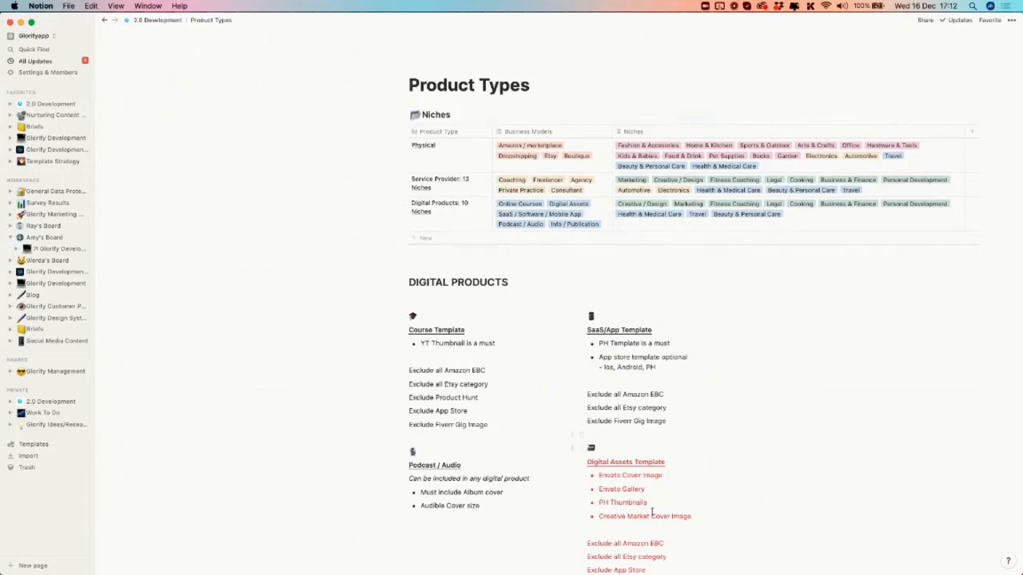
scroll(651, 512, "down", 3)
scroll(651, 511, "down", 3)
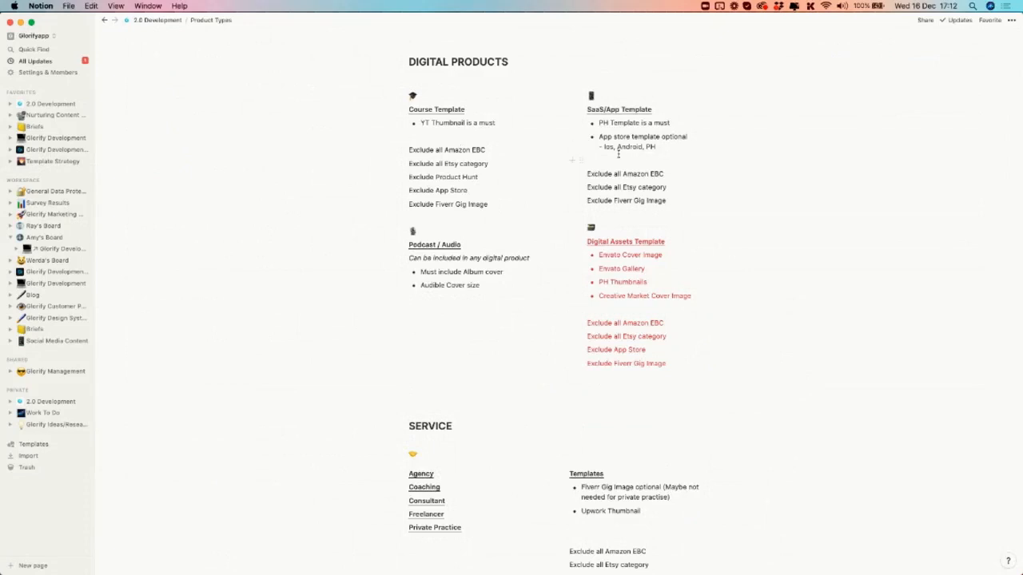
scroll(607, 277, "down", 5)
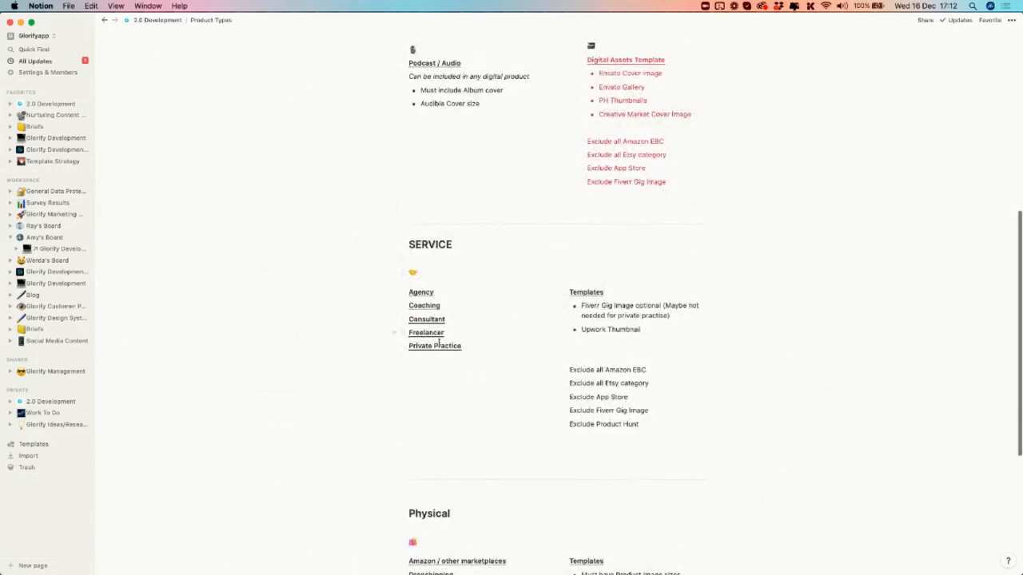
scroll(515, 336, "down", 1)
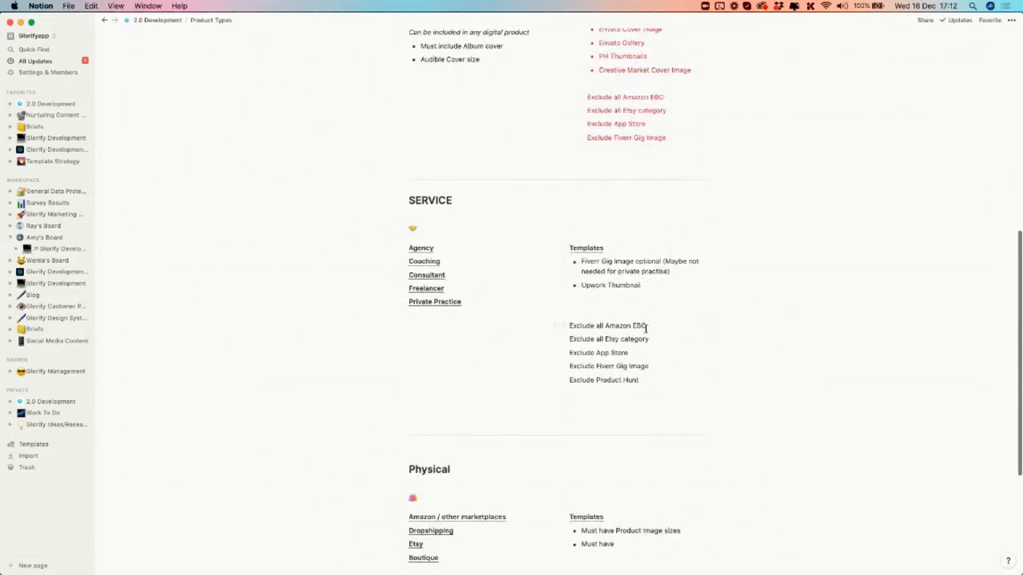
scroll(637, 381, "down", 3)
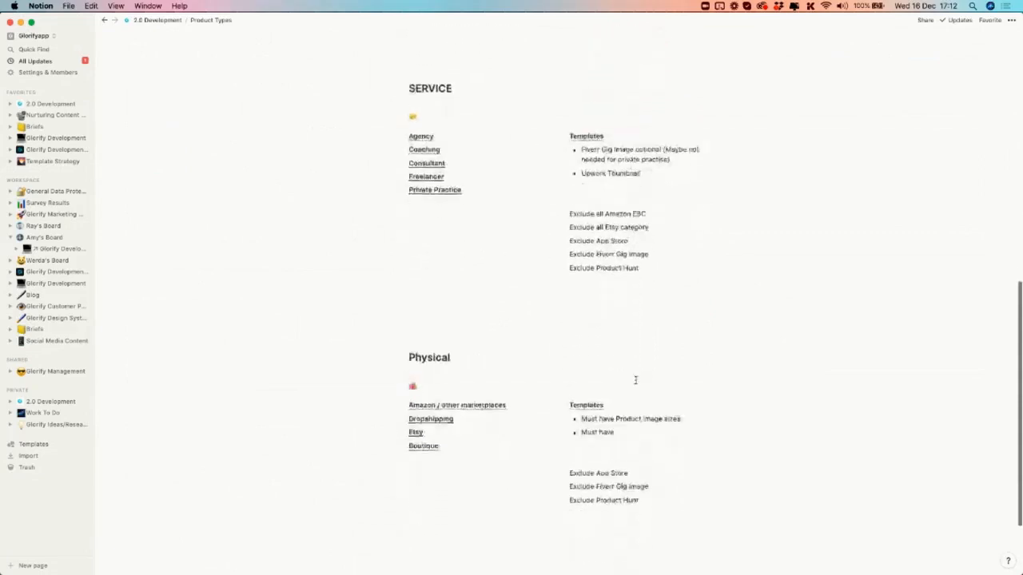
scroll(636, 380, "up", 12)
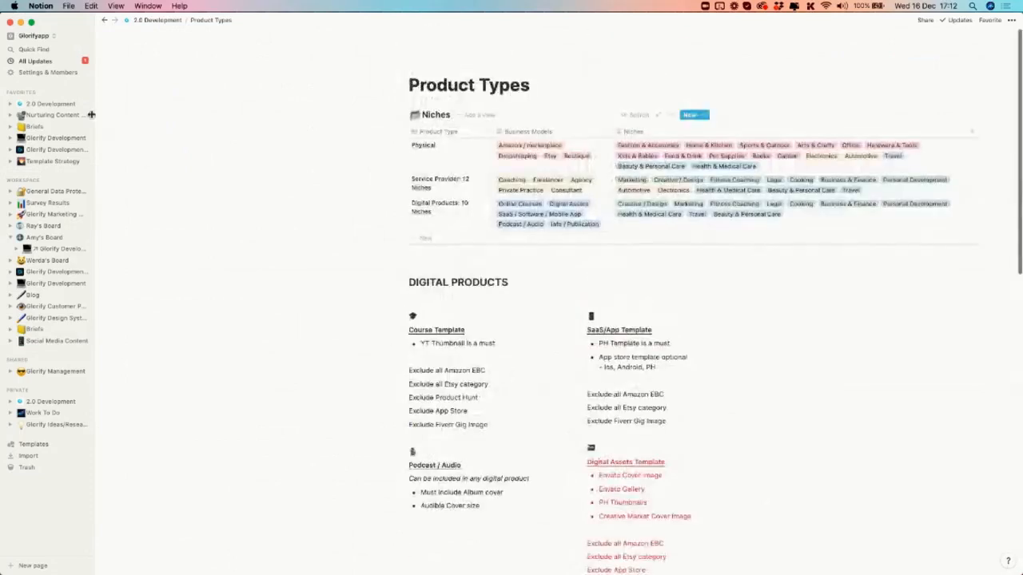
Hide the Notion window and the Chrome window with the design to reveal the desktop.
left_click(20, 22)
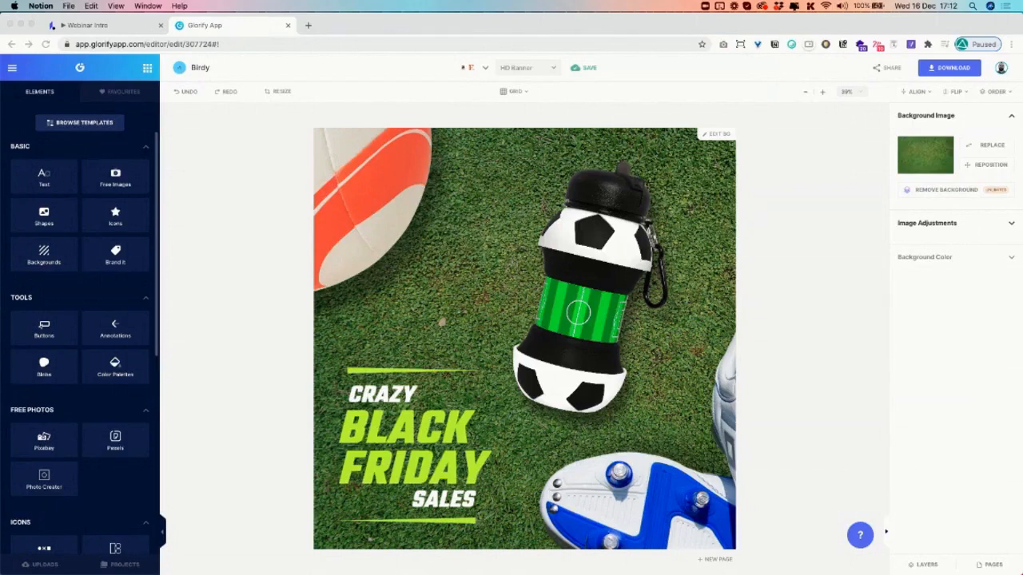
left_click(112, 37)
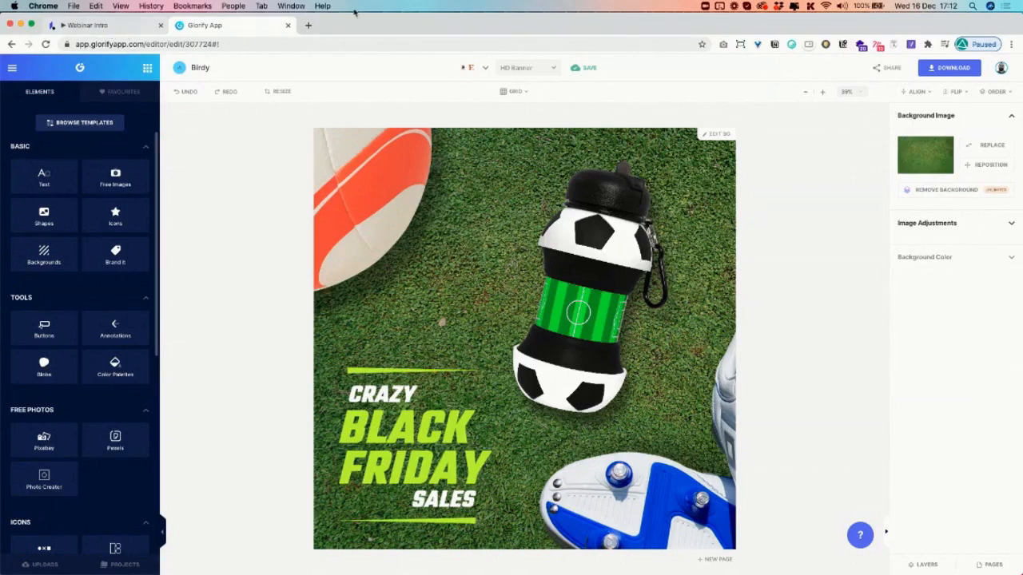
left_click_drag(354, 19, 176, 81)
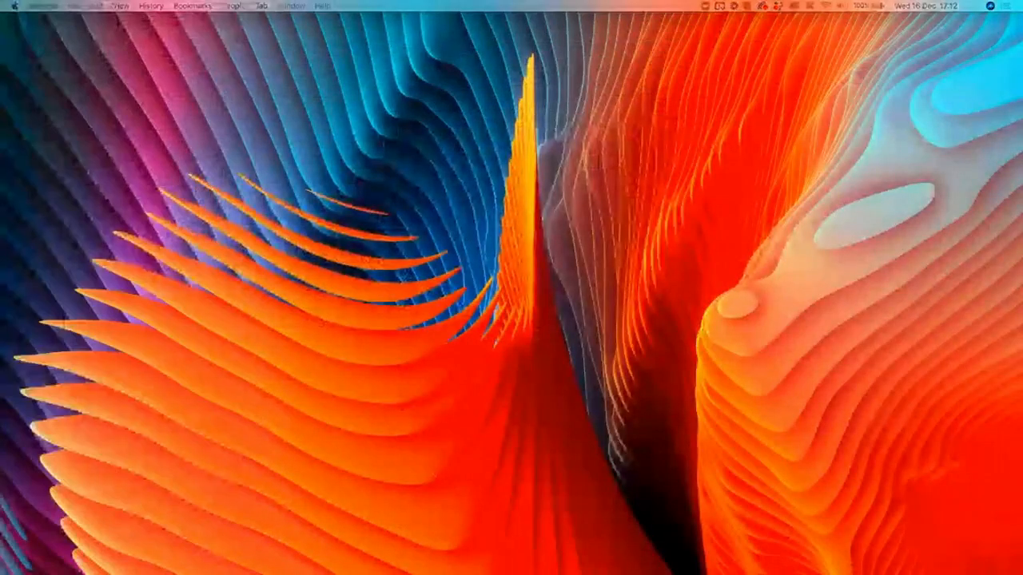